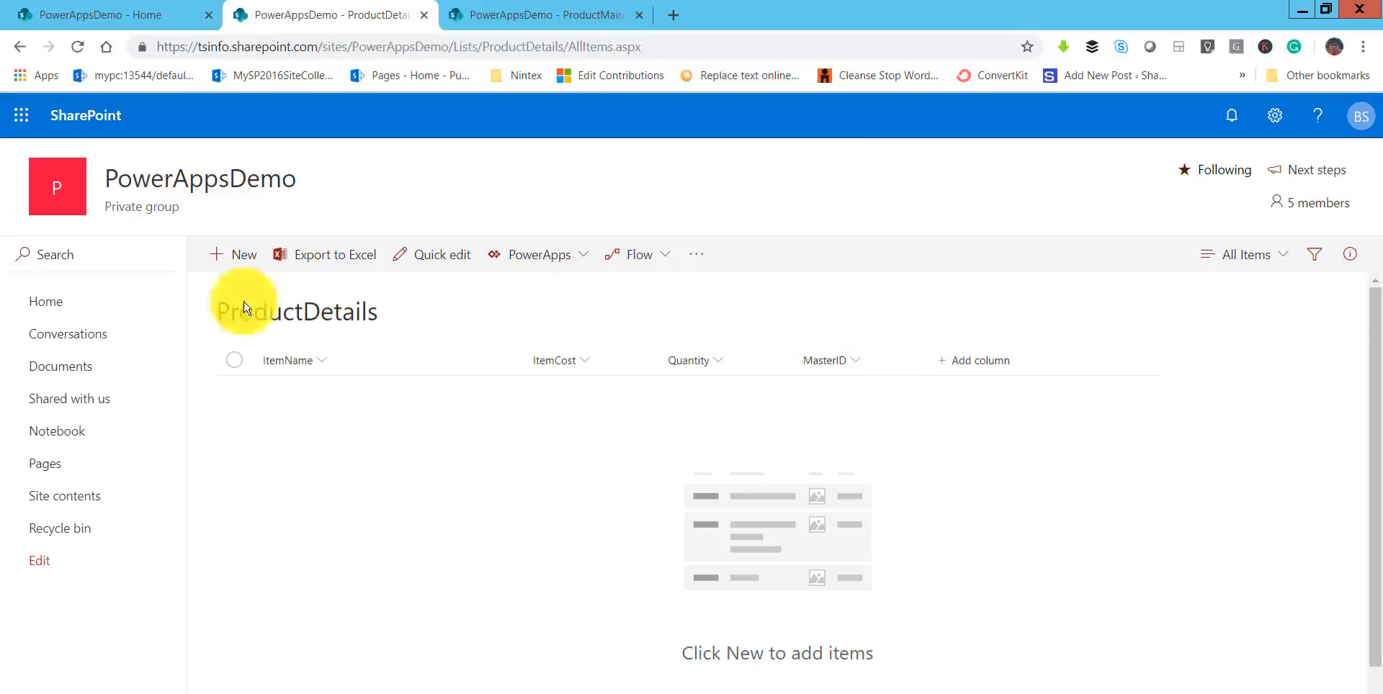
Review the columns of the ProductMainList and ProductDetails SharePoint lists.
{"action": "left_click", "coordinate": [562, 21]}
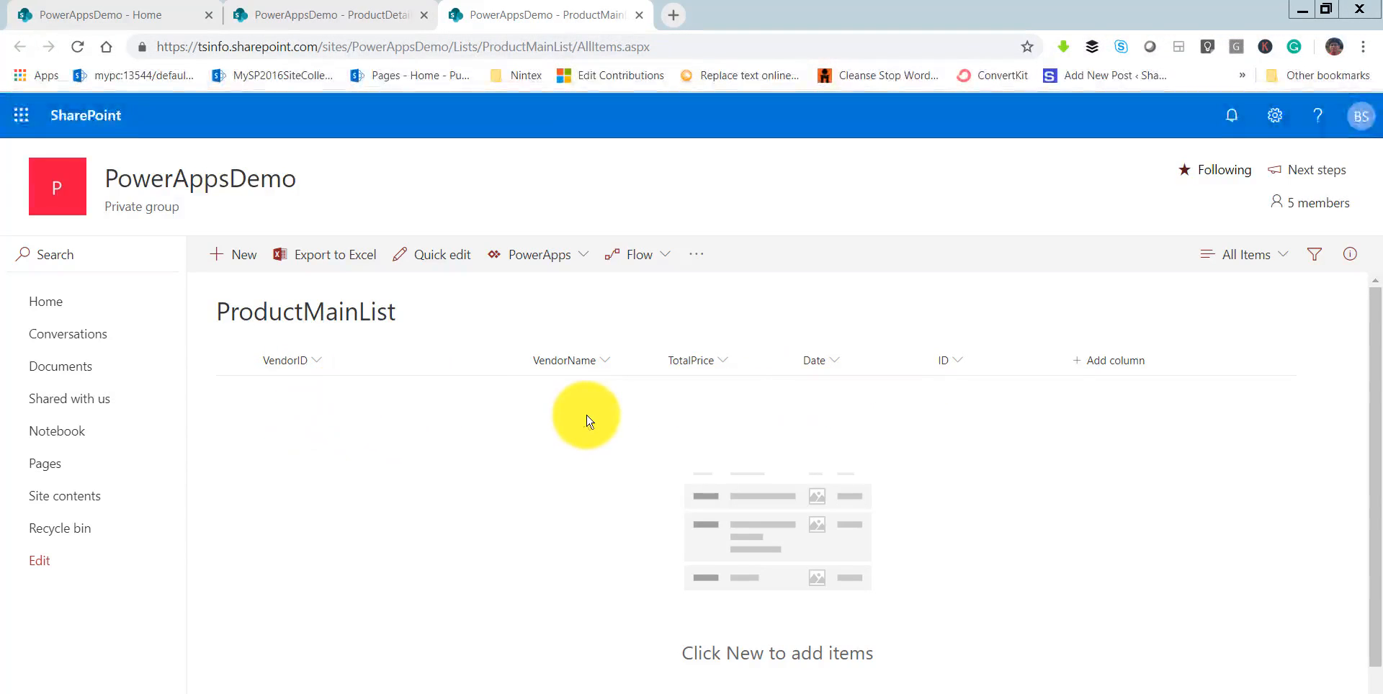
{"action": "left_click", "coordinate": [361, 18]}
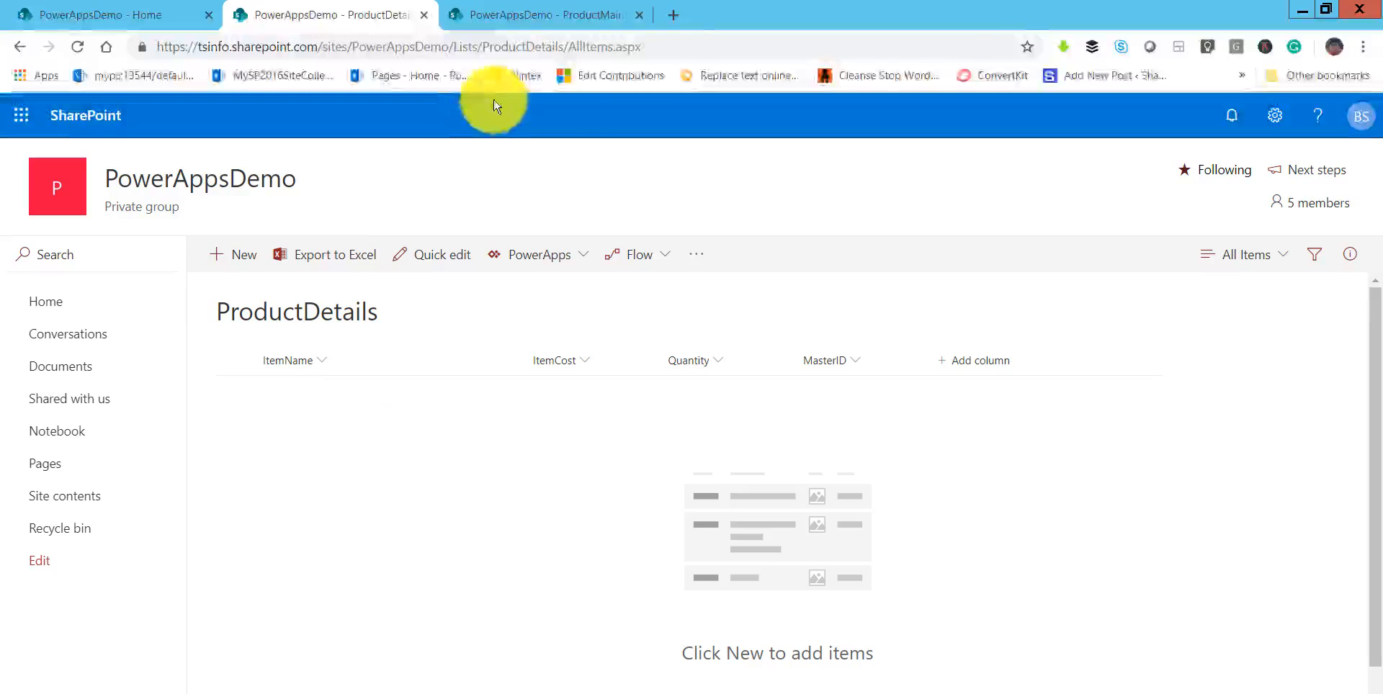
Open powerapps.com in a new browser tab and sign in to PowerApps.
{"action": "left_click", "coordinate": [673, 18]}
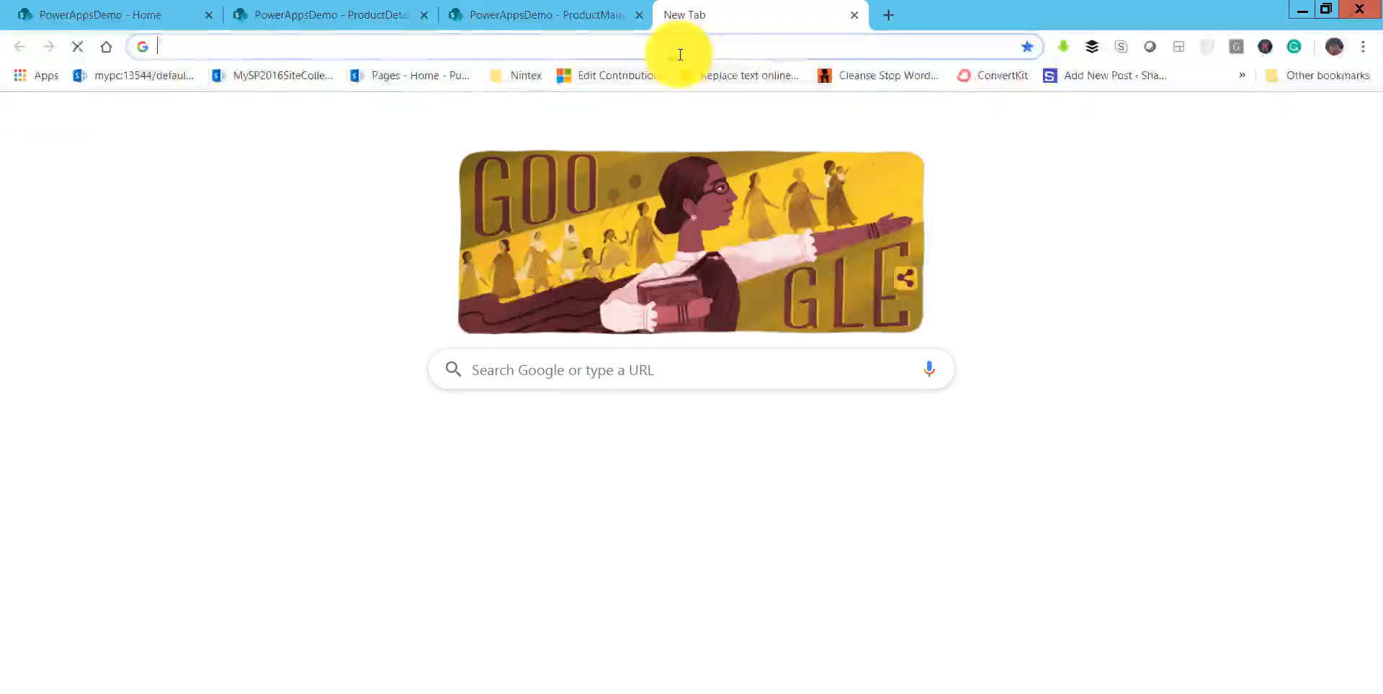
{"action": "type", "text": "powera"}
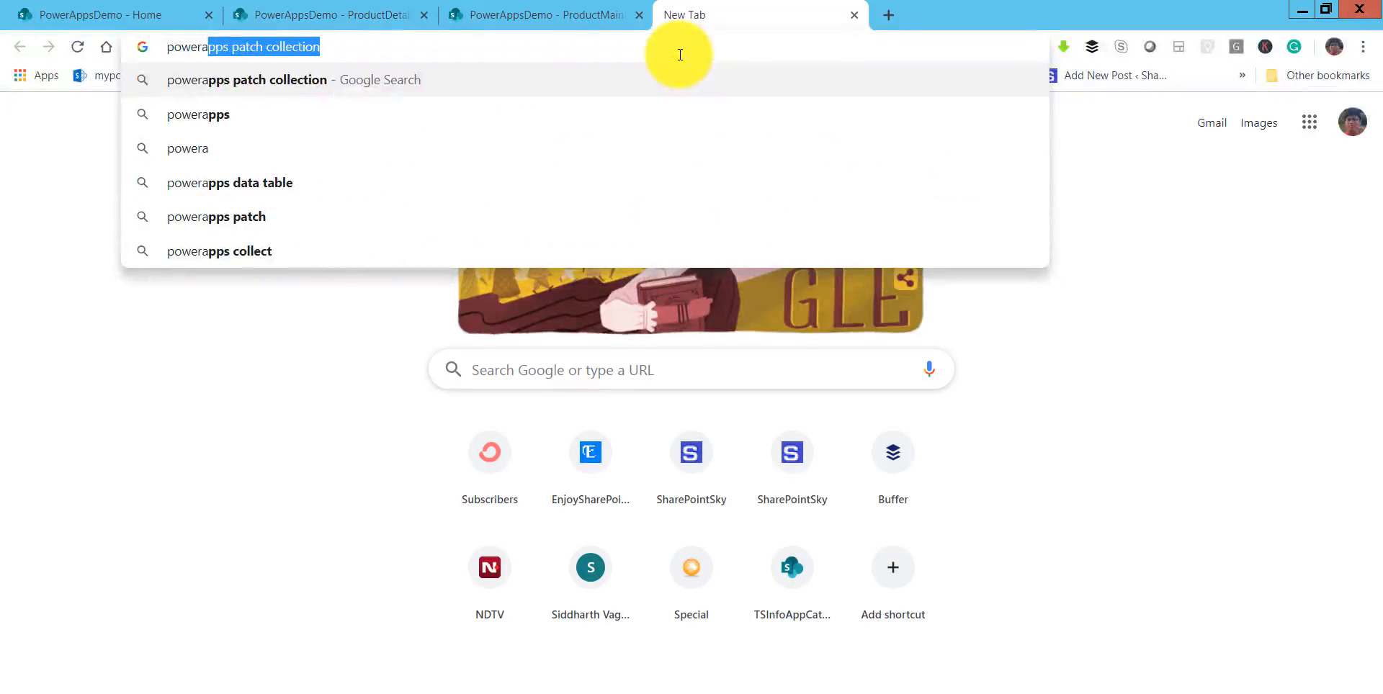
{"action": "type", "text": "pps"}
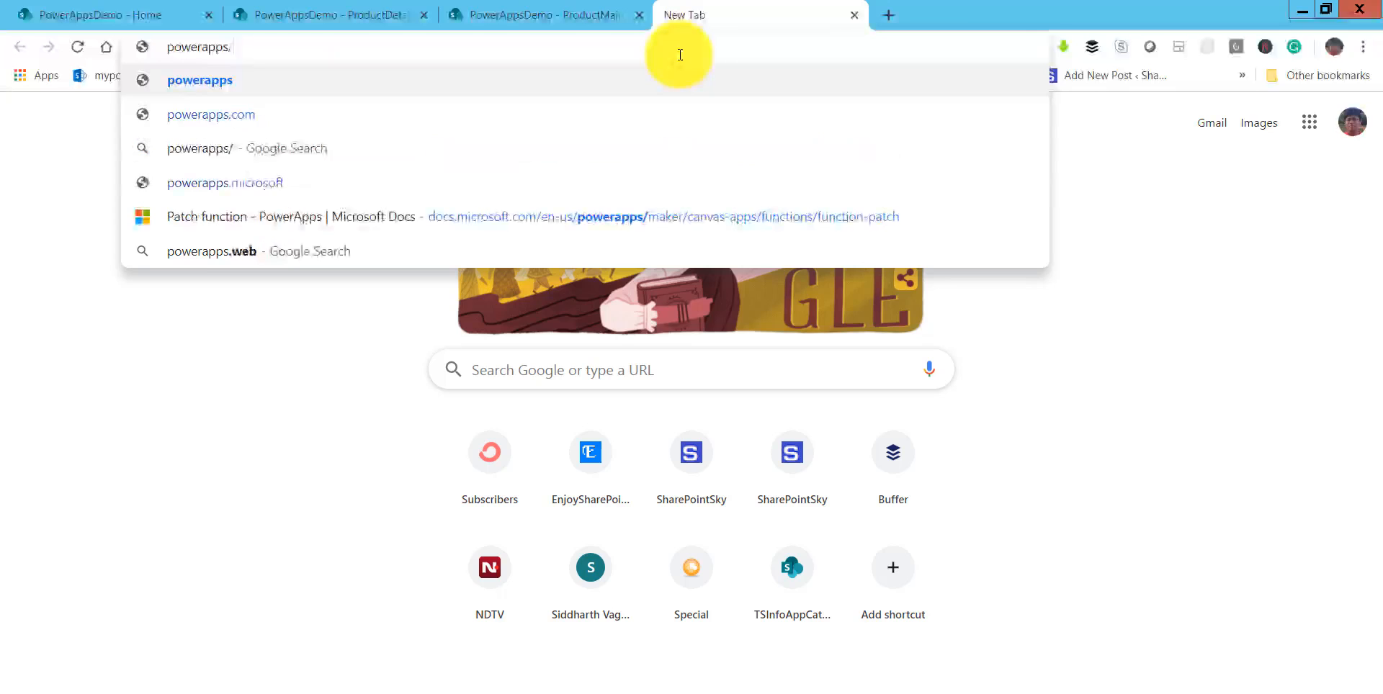
{"action": "type", "text": ".com"}
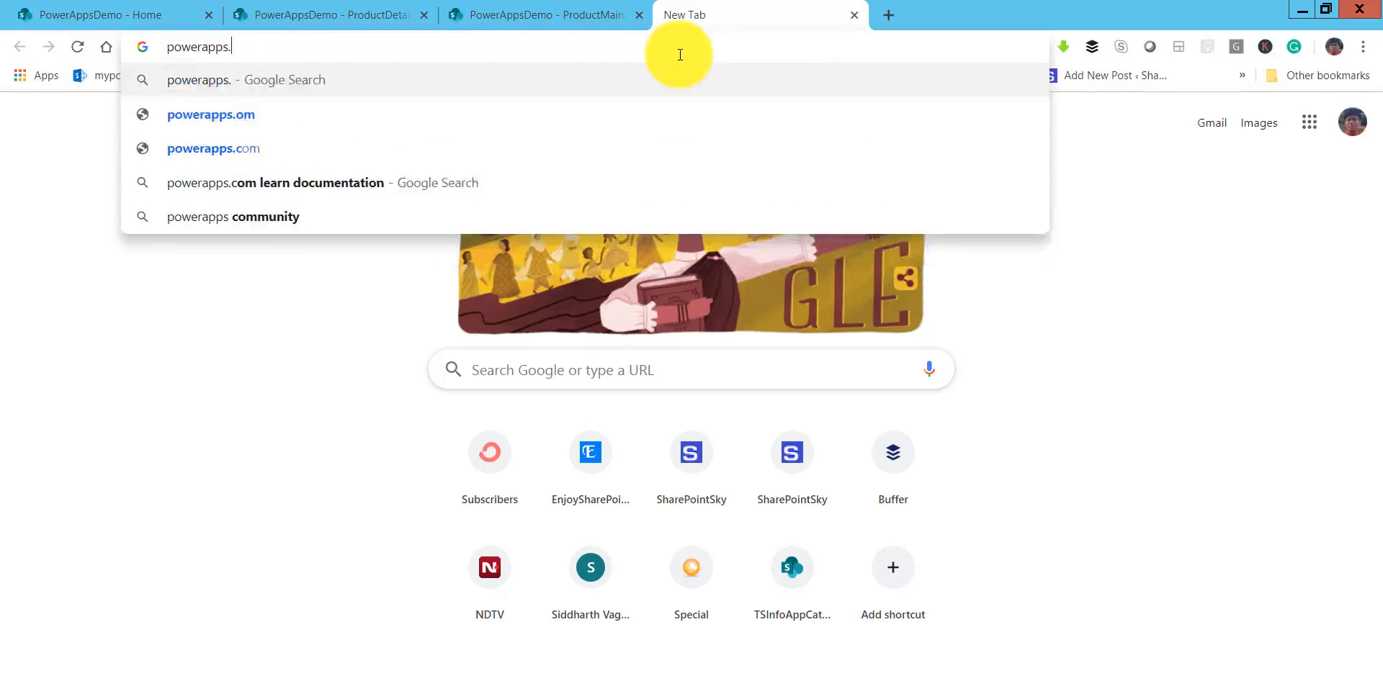
{"action": "key", "text": "Return"}
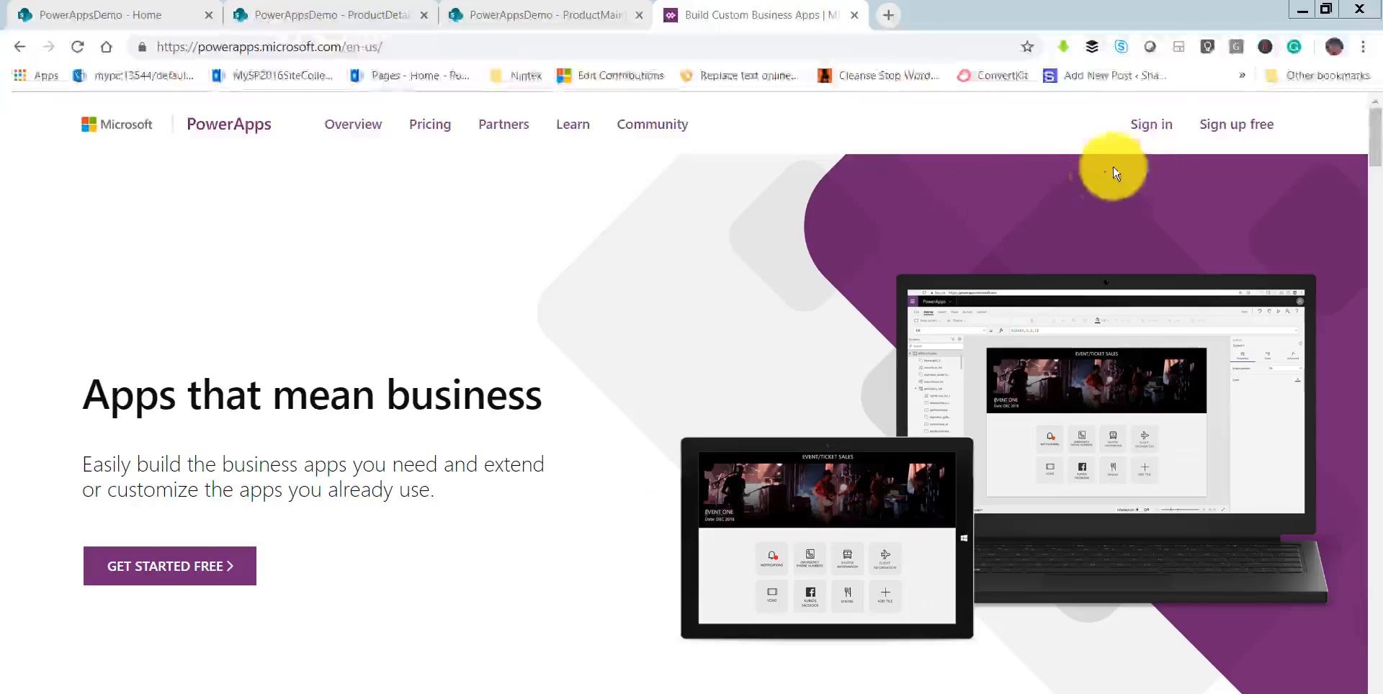
{"action": "left_click", "coordinate": [1145, 124]}
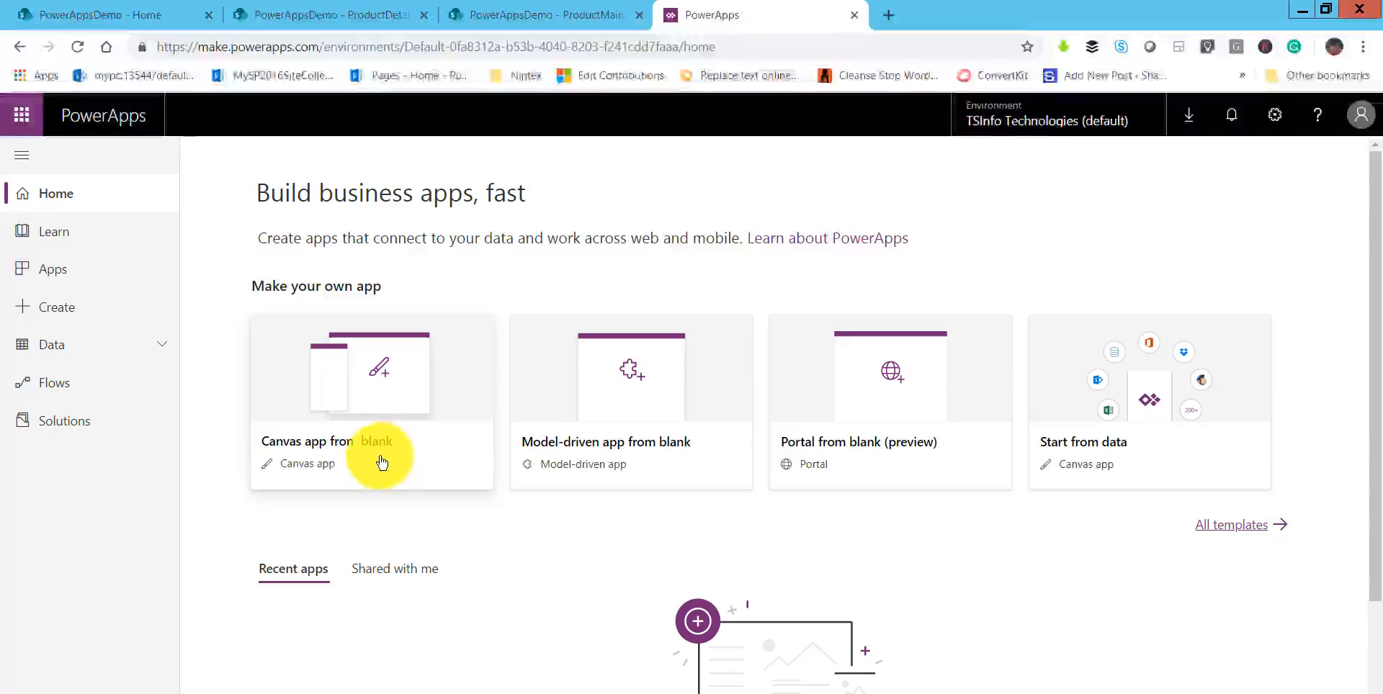
Create a blank tablet-format canvas app named RepeatingTableDemoAPP and get started in the studio, keeping India as the region.
{"action": "left_click", "coordinate": [363, 398]}
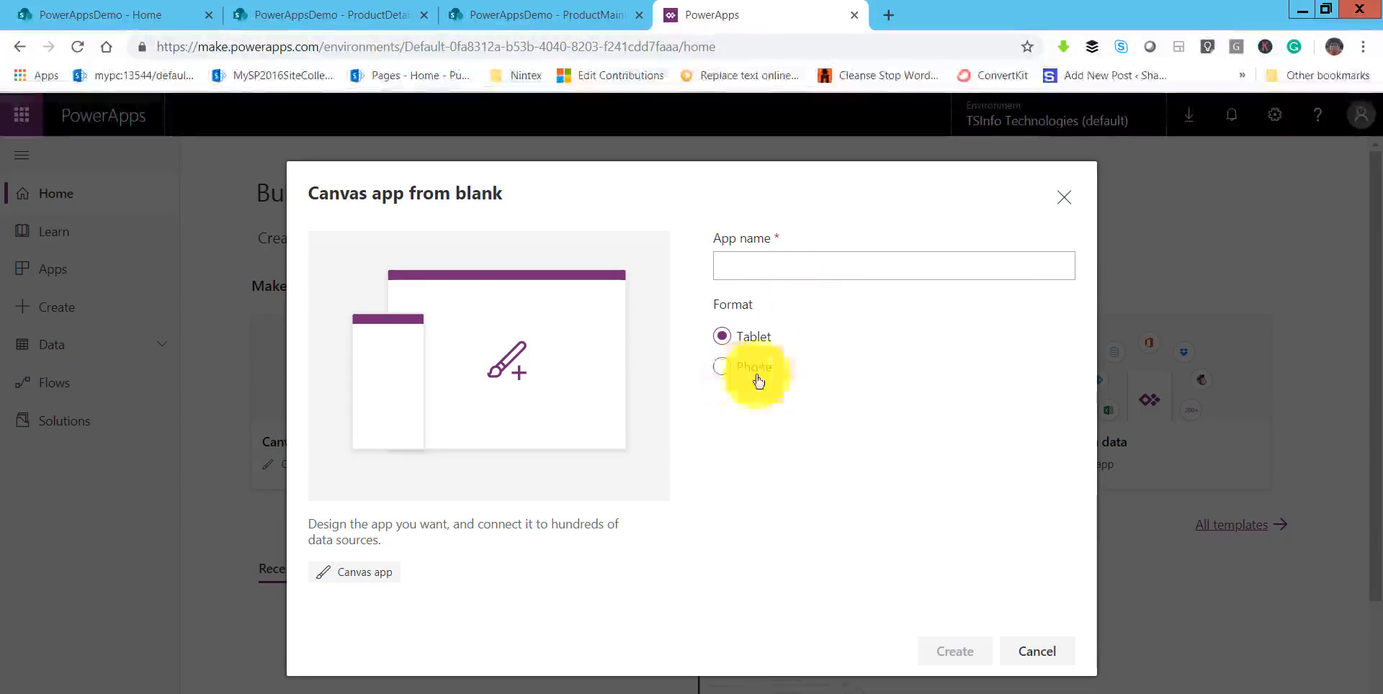
{"action": "left_click", "coordinate": [774, 268]}
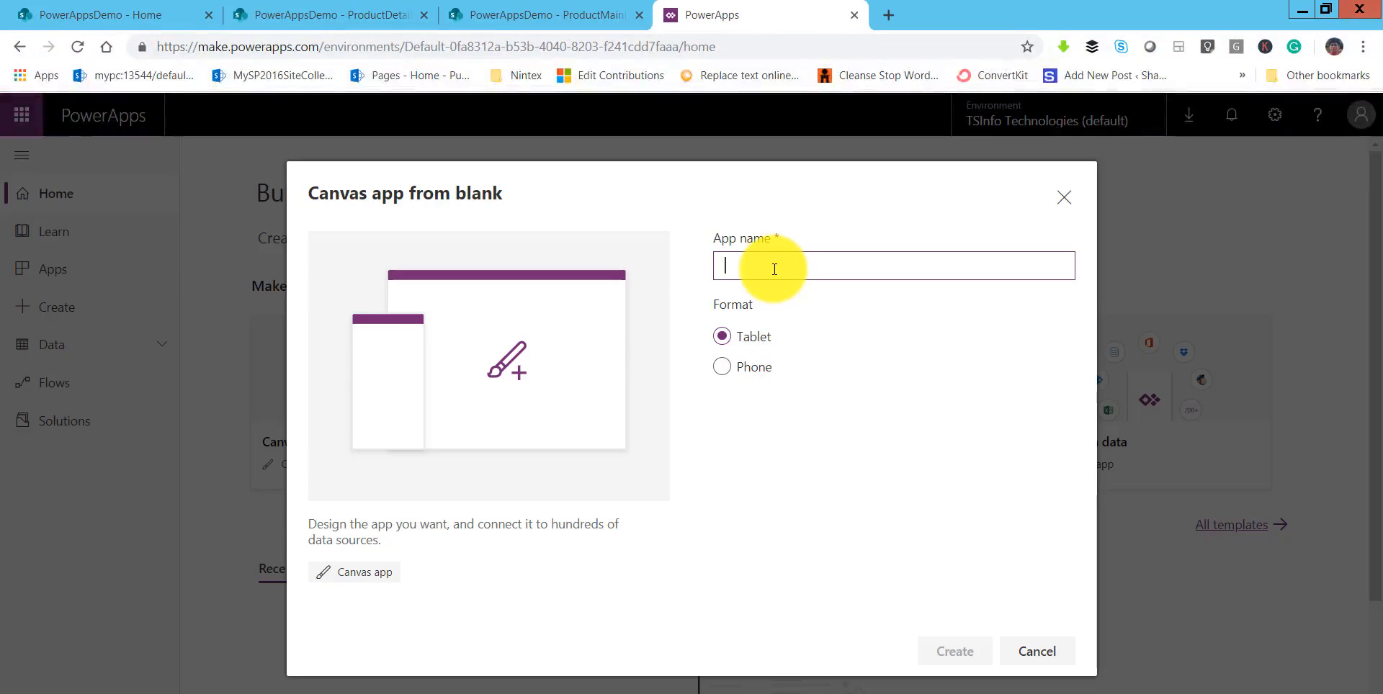
{"action": "type", "text": "Rec"}
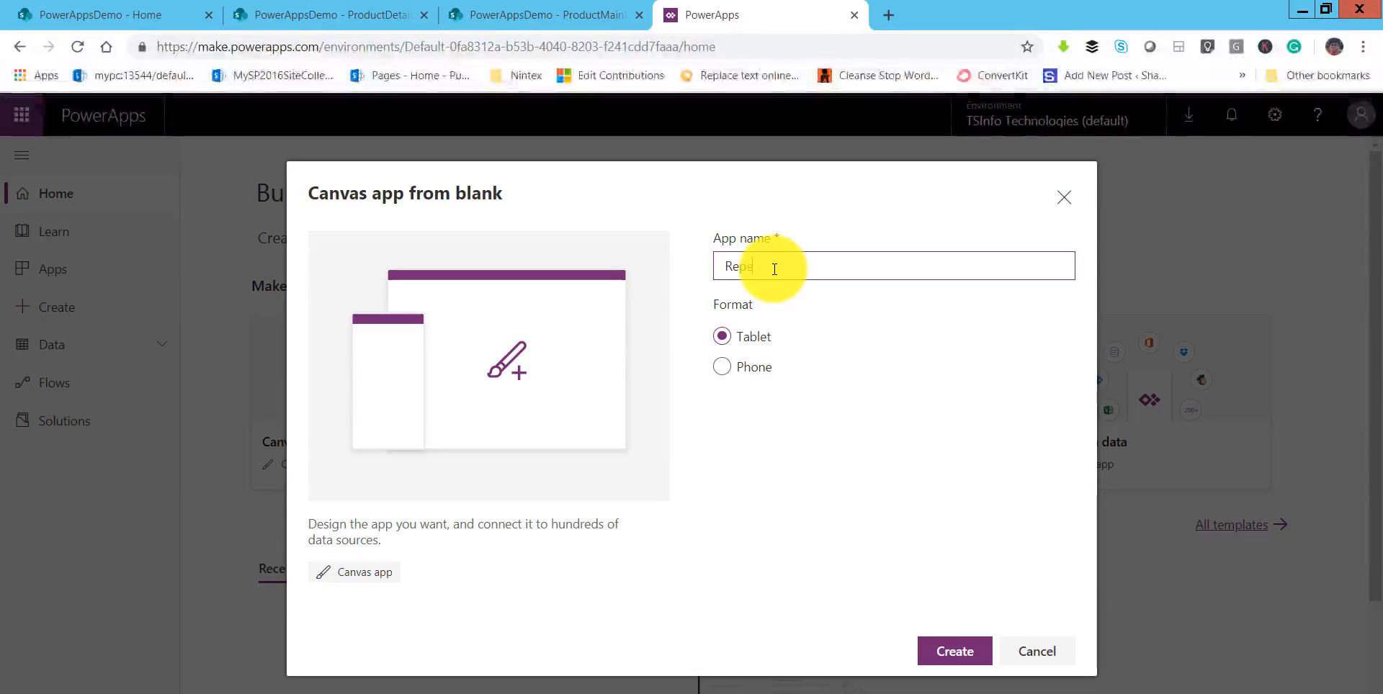
{"action": "type", "text": "eatingTableDempAPP"}
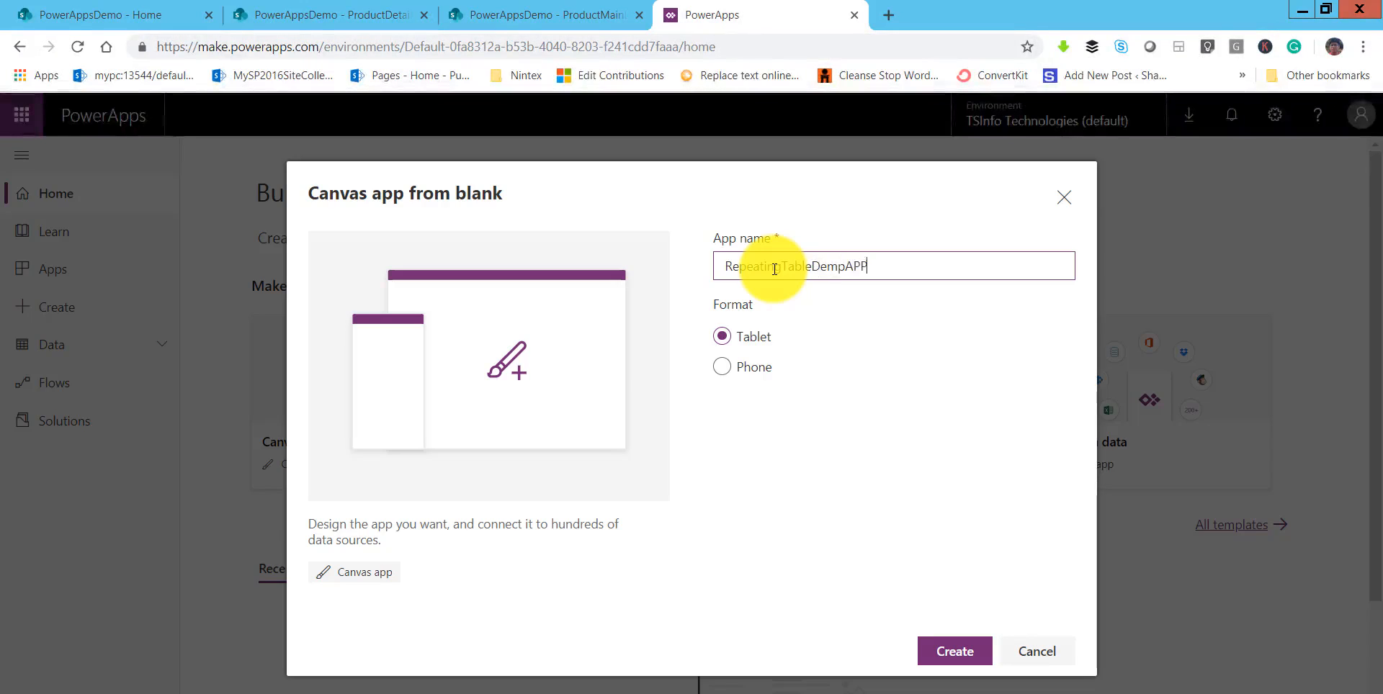
{"action": "key", "text": "Left"}
{"action": "key", "text": "Left"}
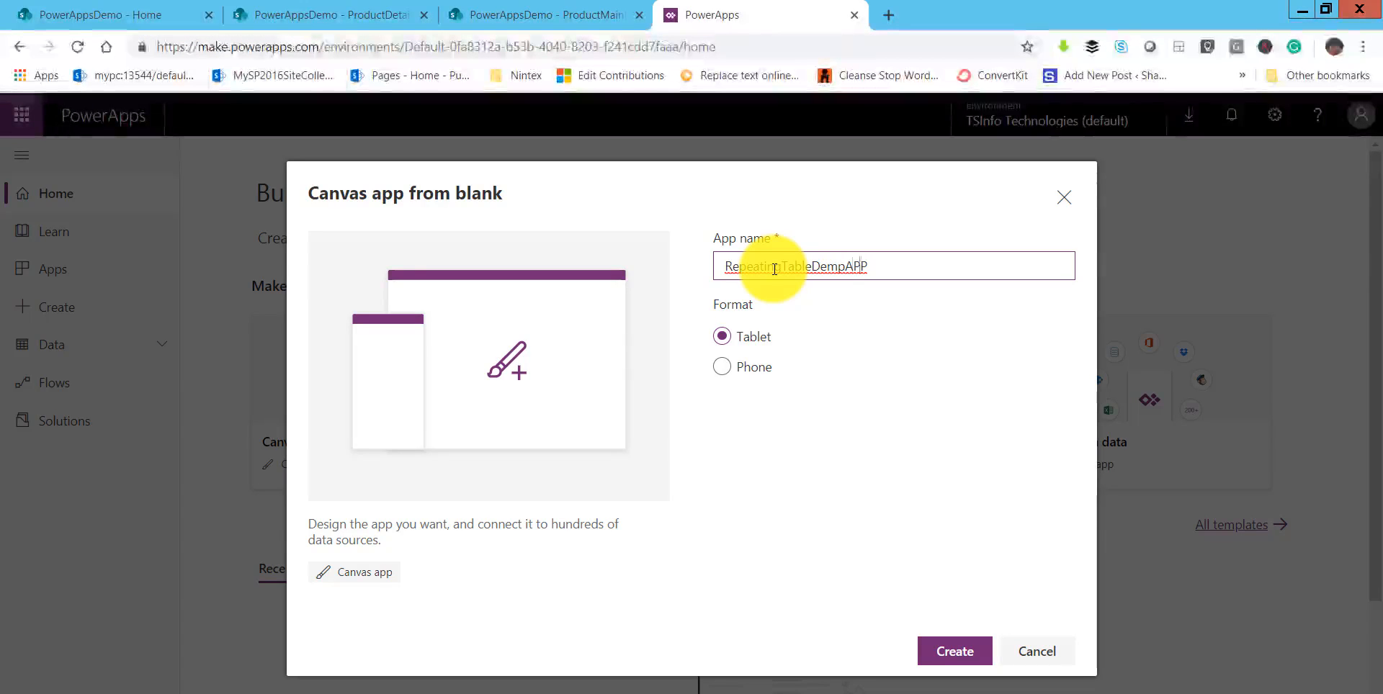
{"action": "key", "text": "BackSpace"}
{"action": "type", "text": "o"}
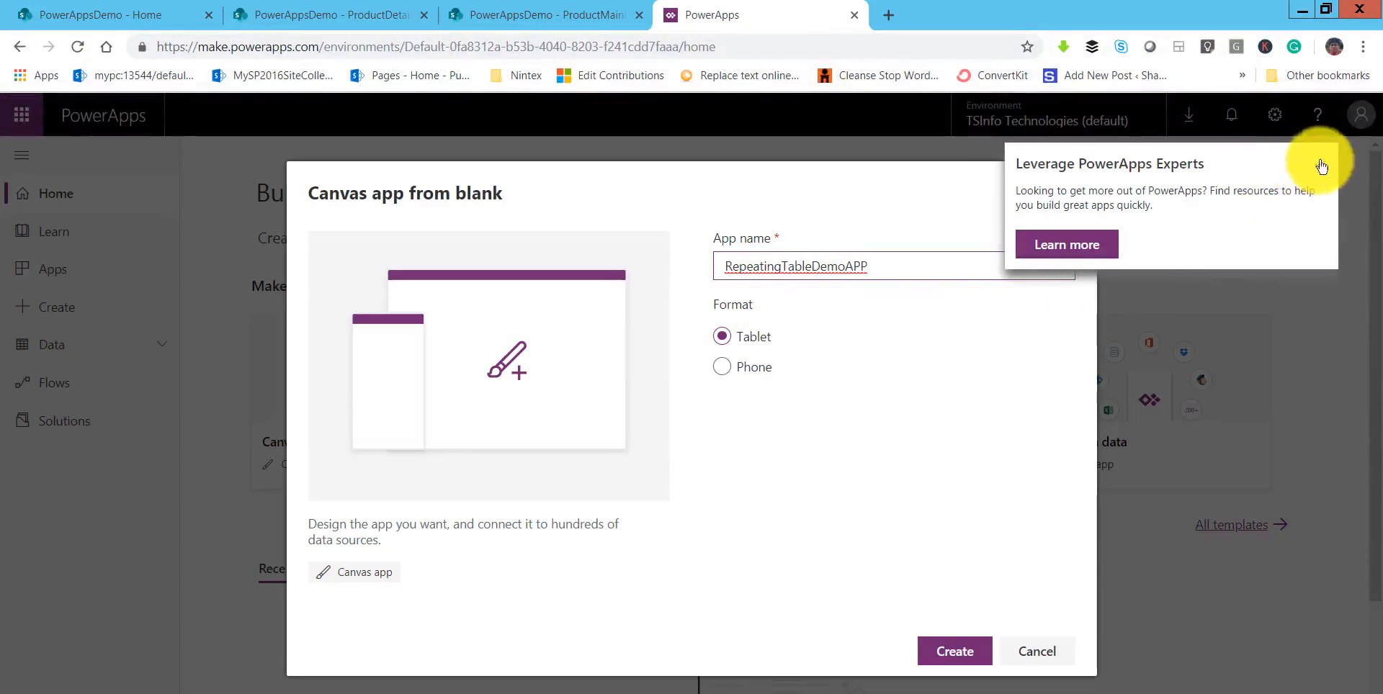
{"action": "left_click", "coordinate": [1326, 158]}
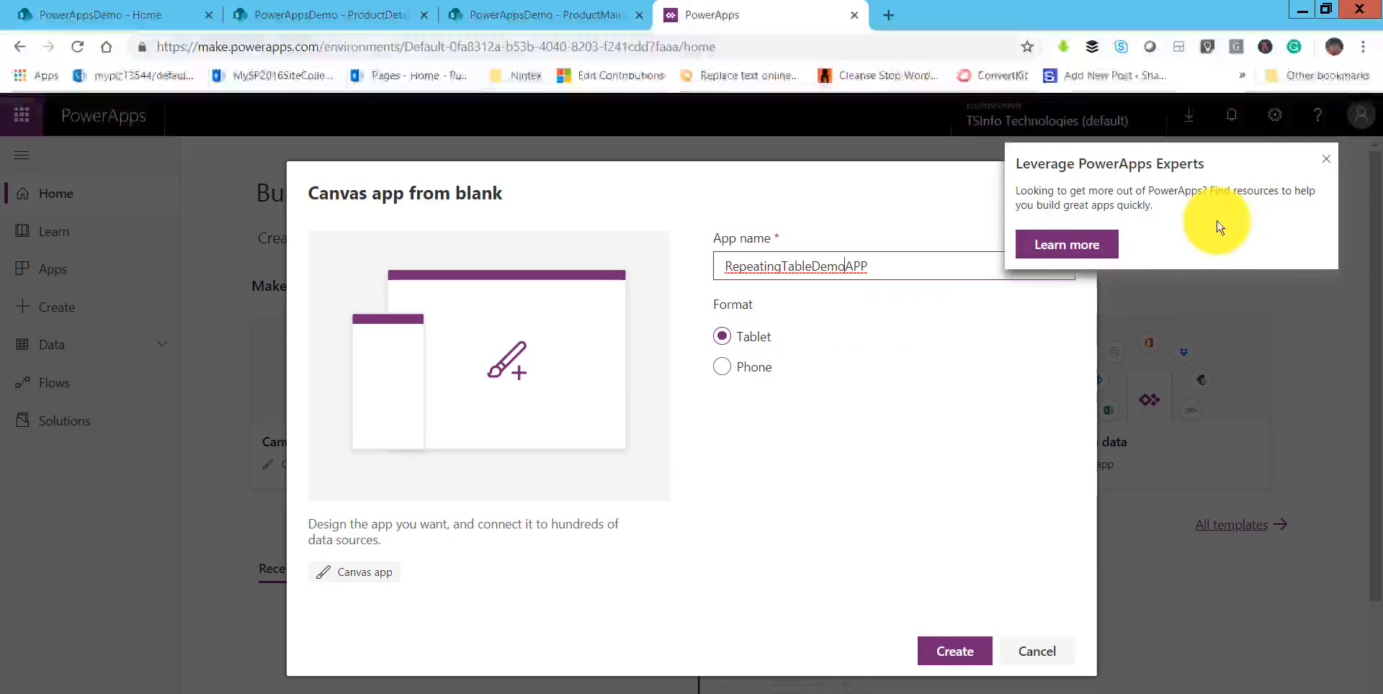
{"action": "left_click", "coordinate": [938, 653]}
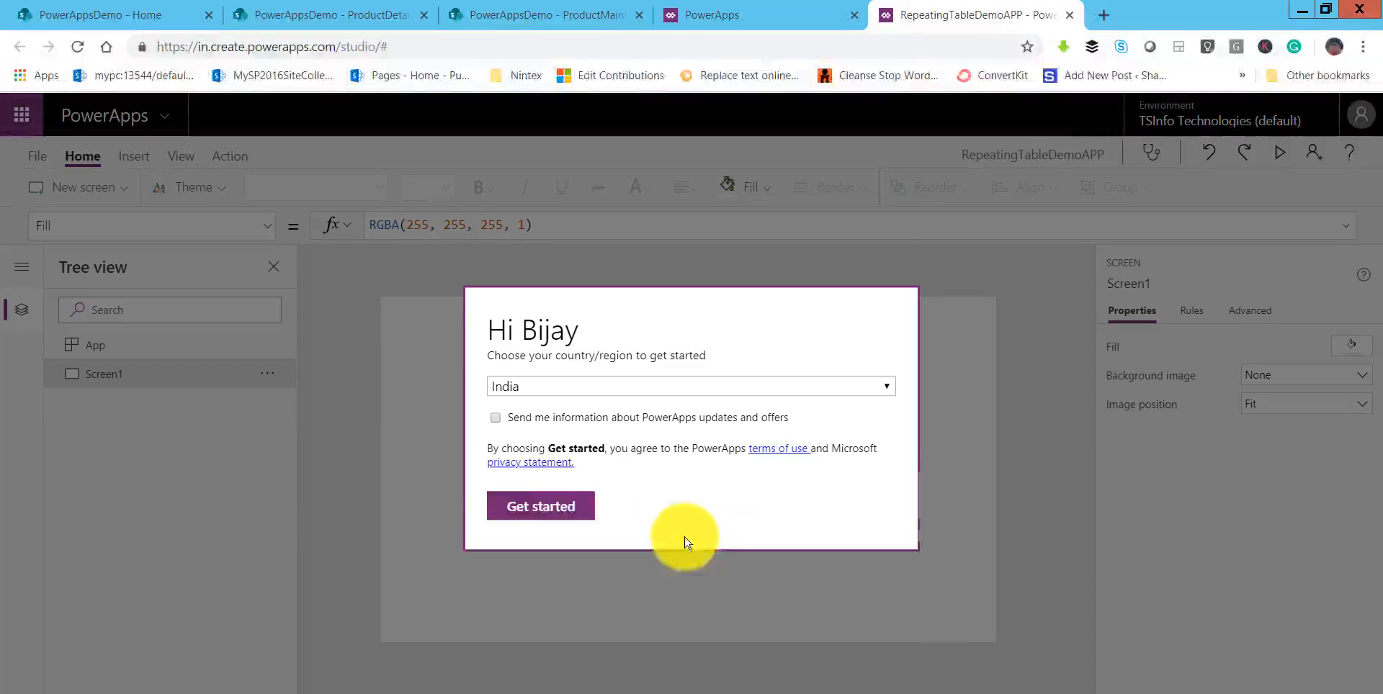
{"action": "left_click", "coordinate": [570, 506]}
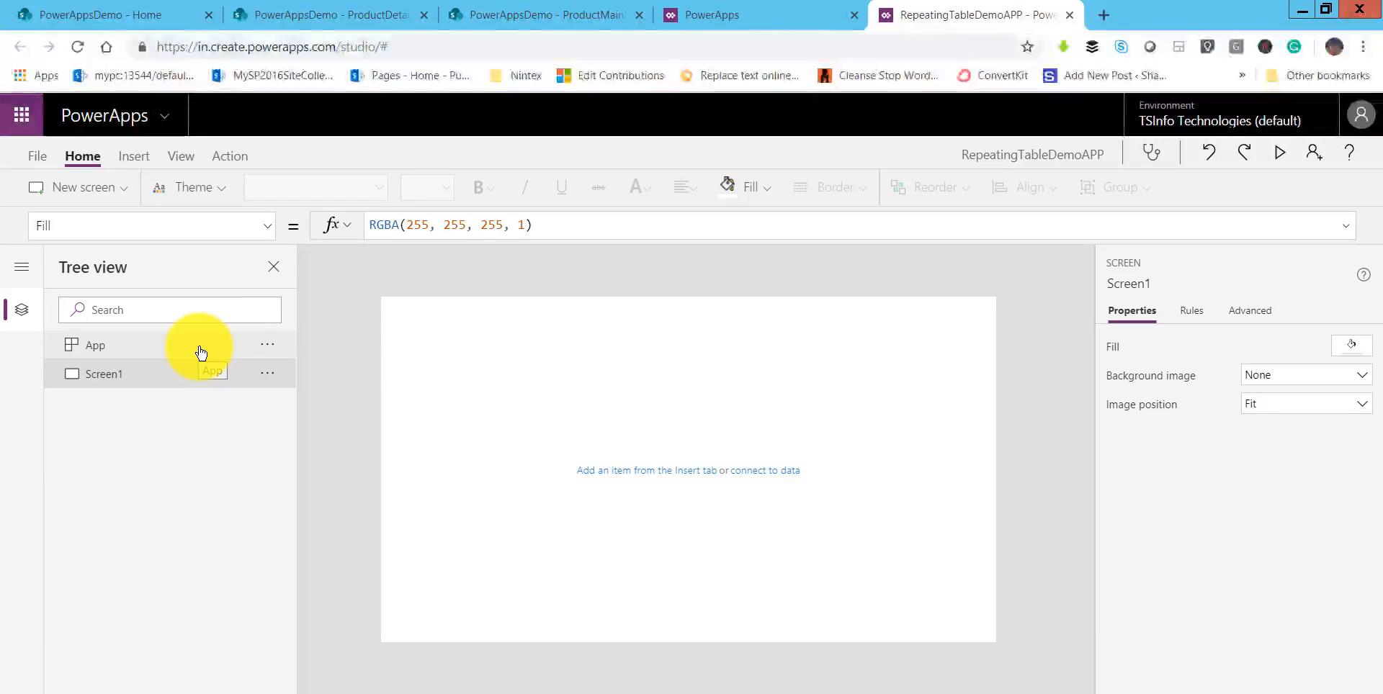
Check the ProductDetails list columns and start the App object's OnStart formula with the ClearCollect function.
{"action": "left_click", "coordinate": [368, 19]}
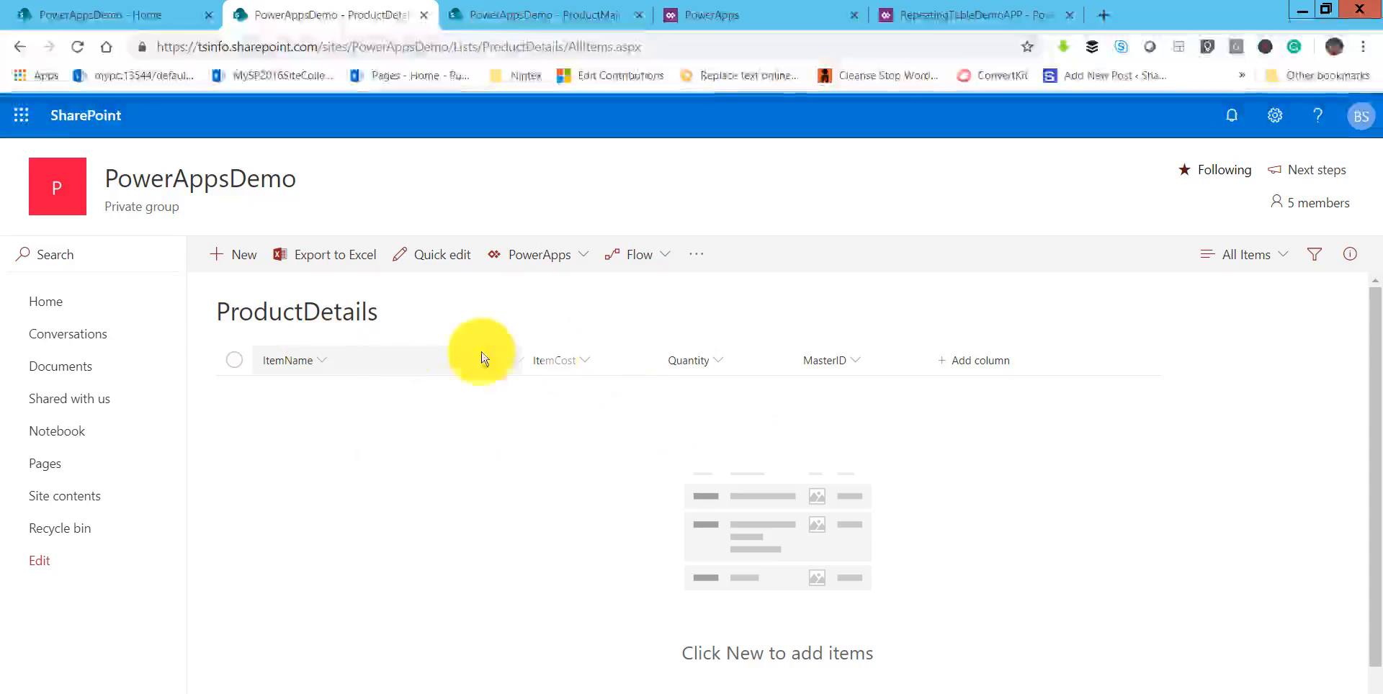
{"action": "left_click", "coordinate": [893, 13]}
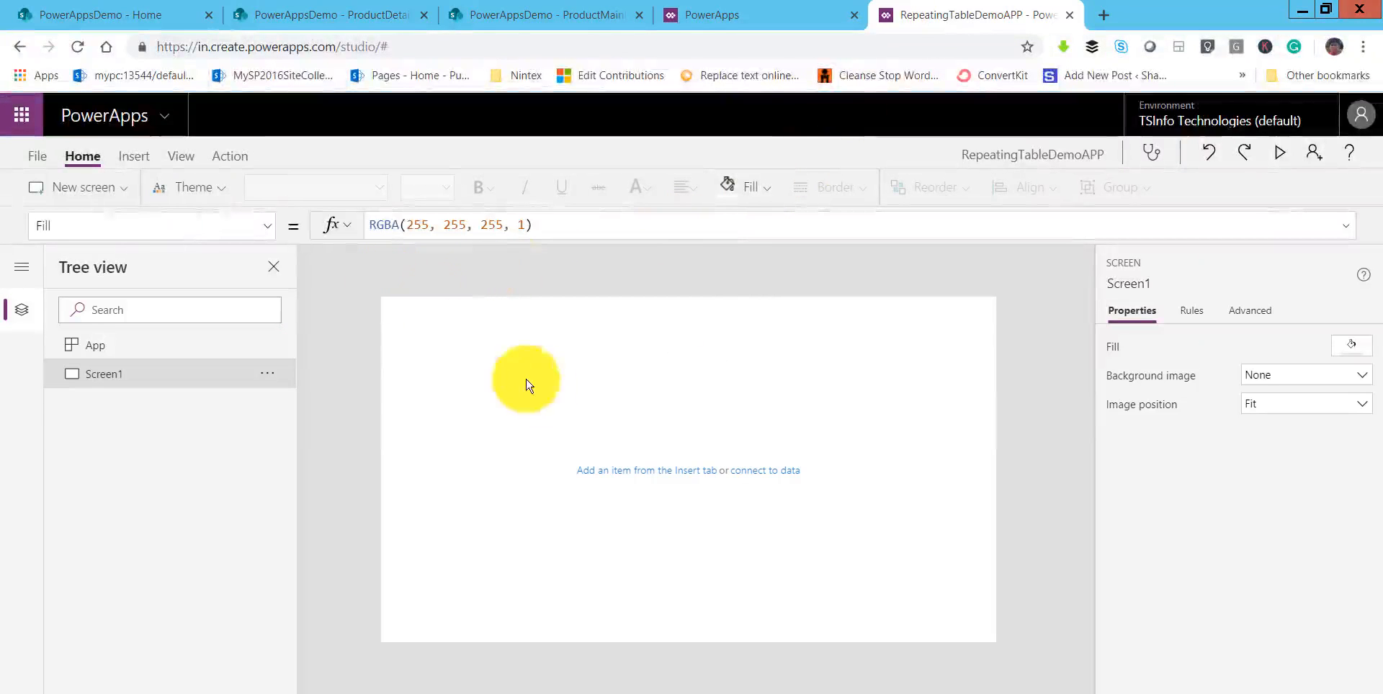
{"action": "left_click", "coordinate": [100, 351]}
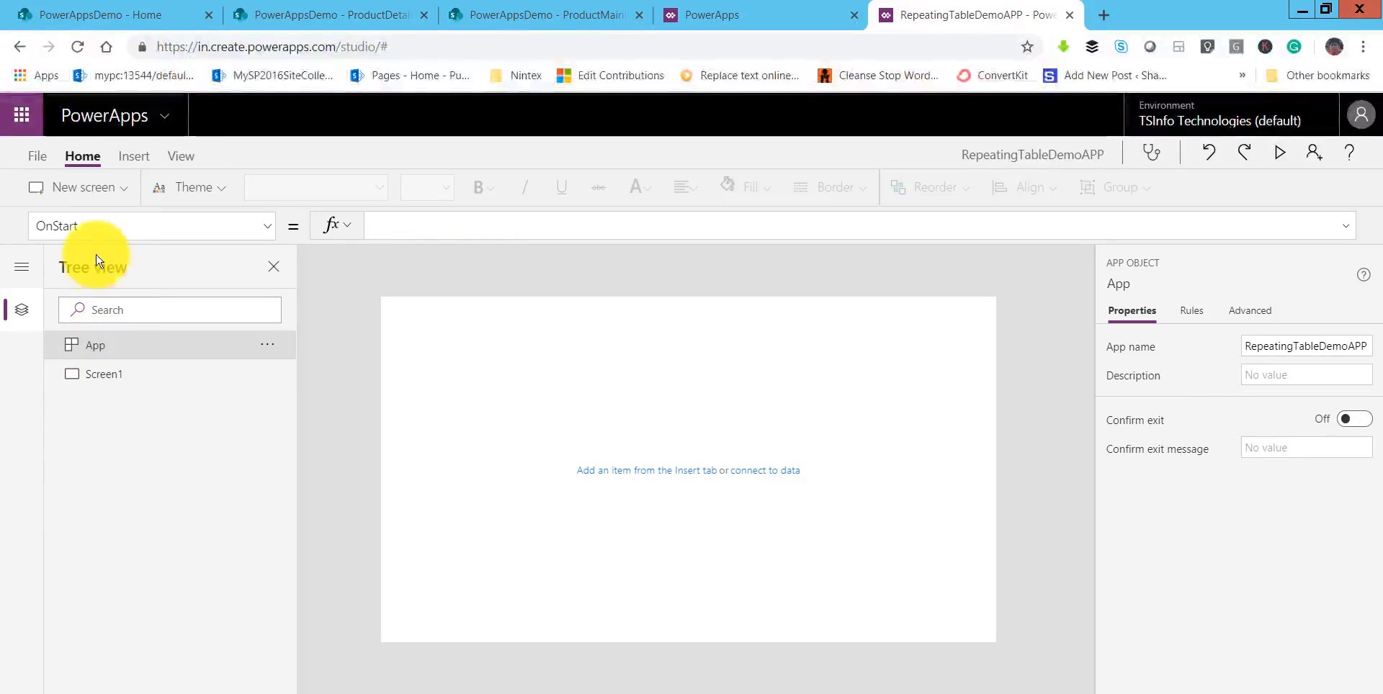
{"action": "left_click", "coordinate": [415, 226]}
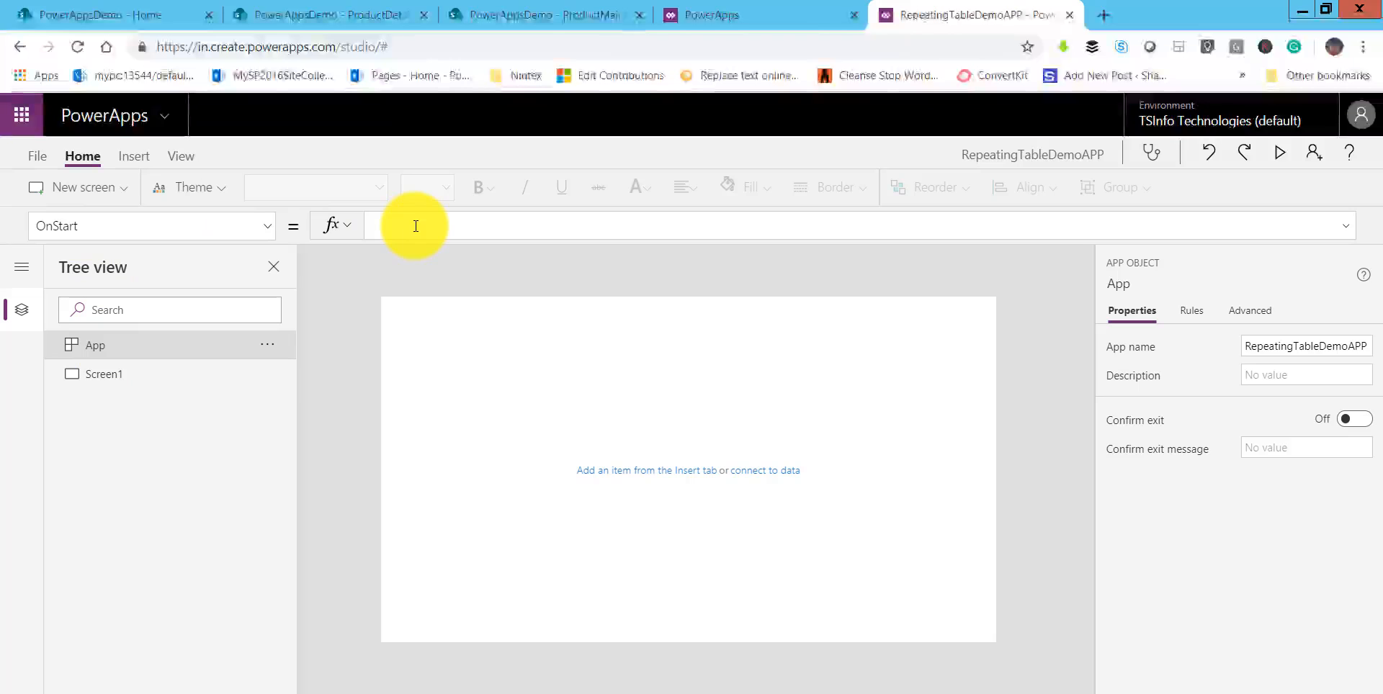
{"action": "type", "text": "Cle"}
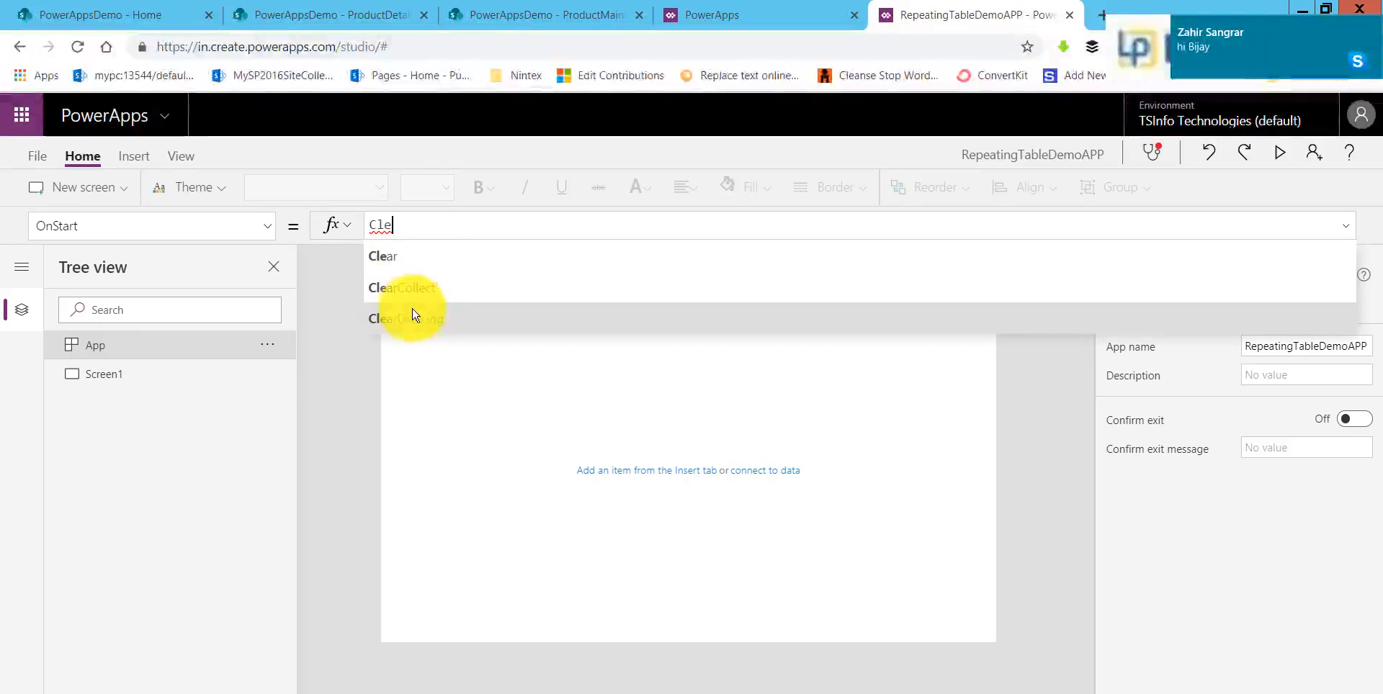
{"action": "left_click", "coordinate": [425, 288]}
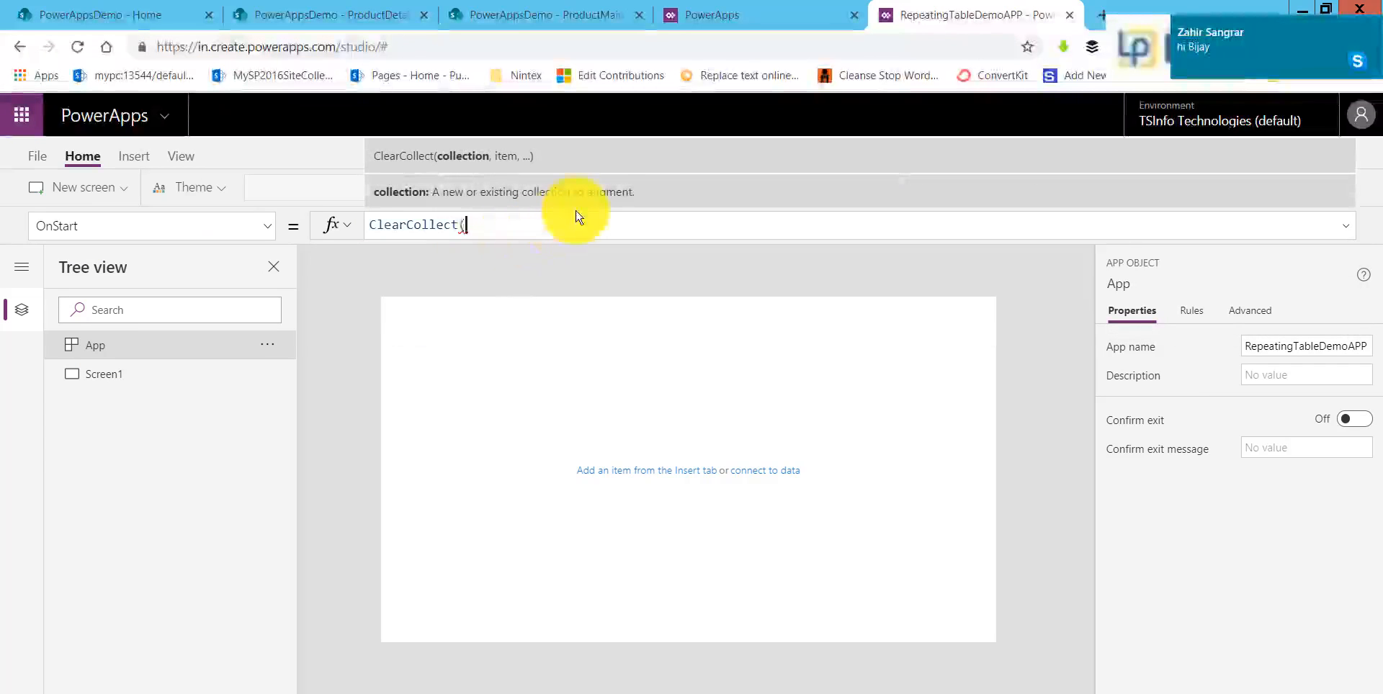
{"action": "left_click", "coordinate": [1370, 23]}
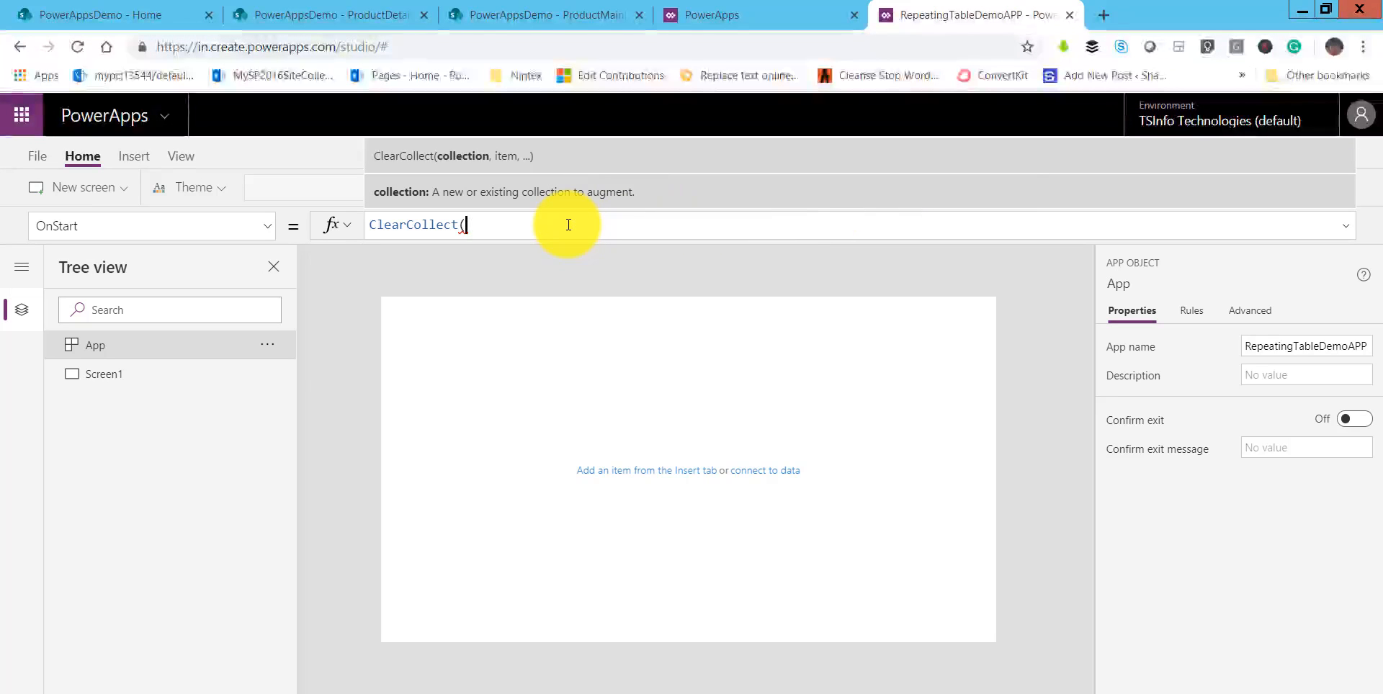
Enter ProductDetailsCollection as the ClearCollect collection name and begin the item argument with an opening parenthesis.
{"action": "type", "text": "rodu"}
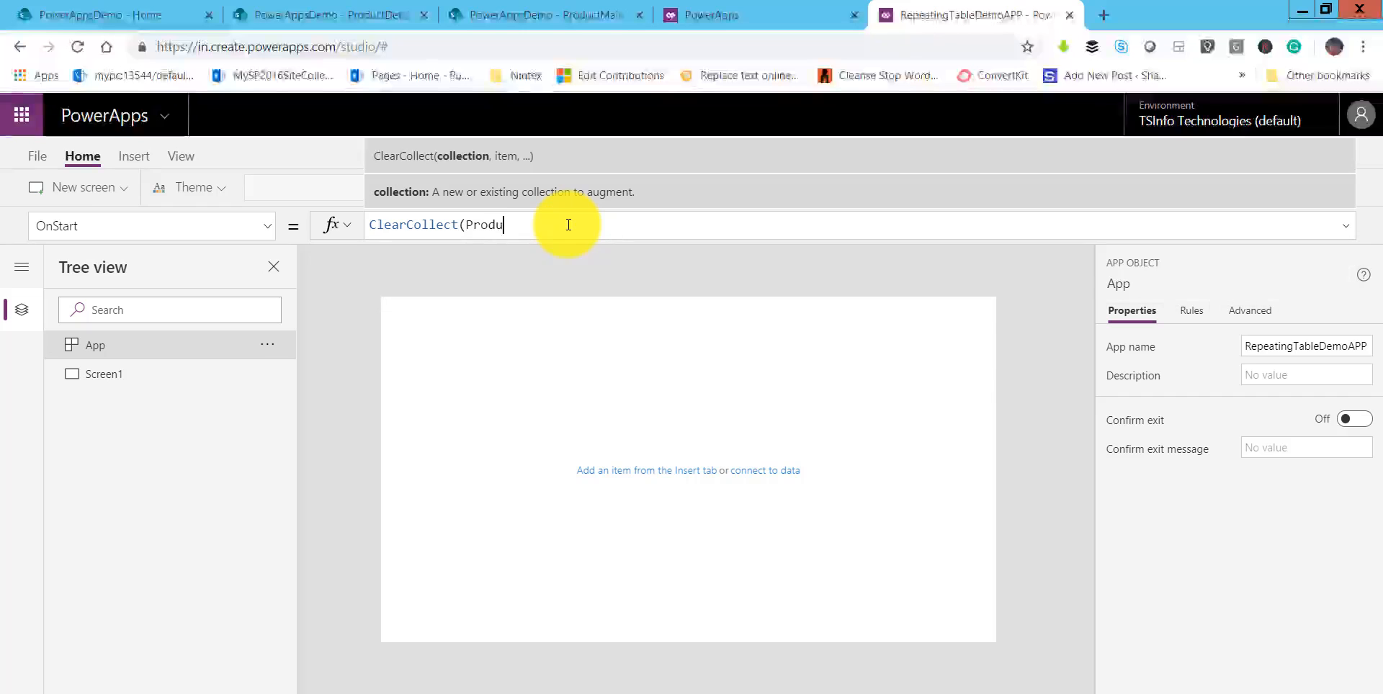
{"action": "type", "text": "ctDet"}
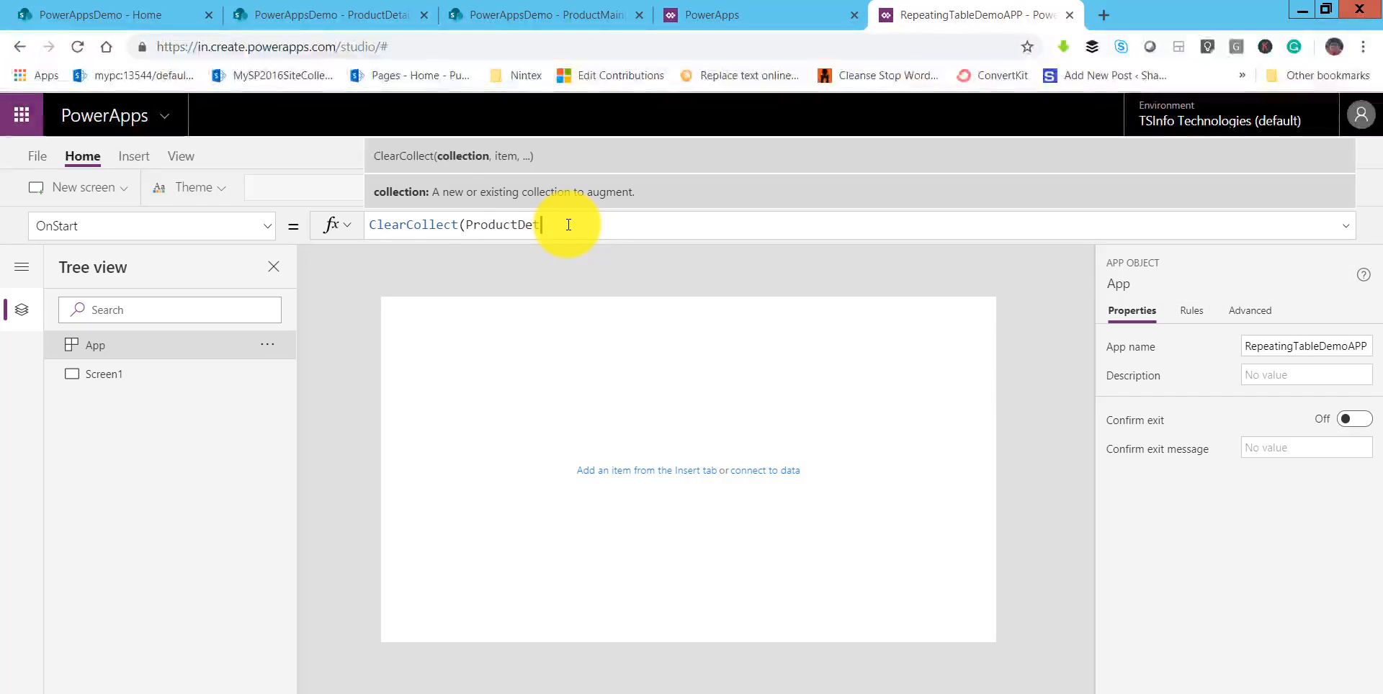
{"action": "type", "text": "ai"}
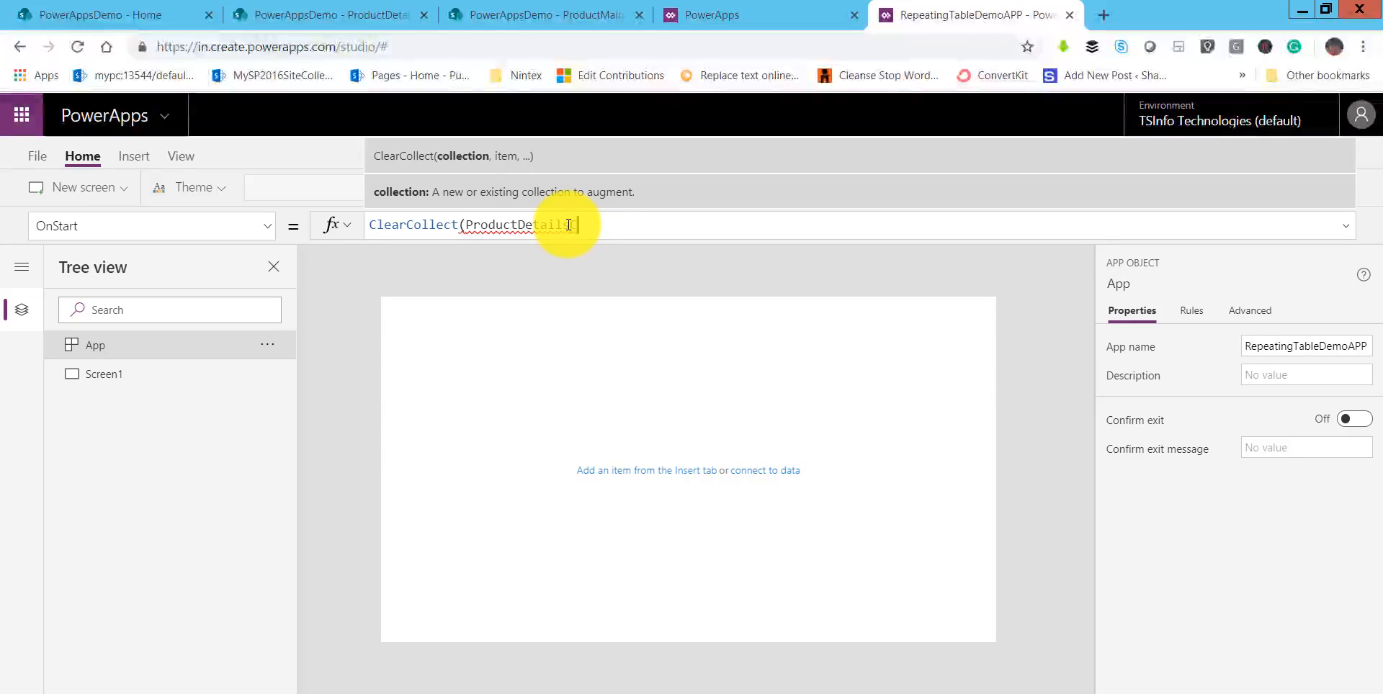
{"action": "type", "text": "lsCollection"}
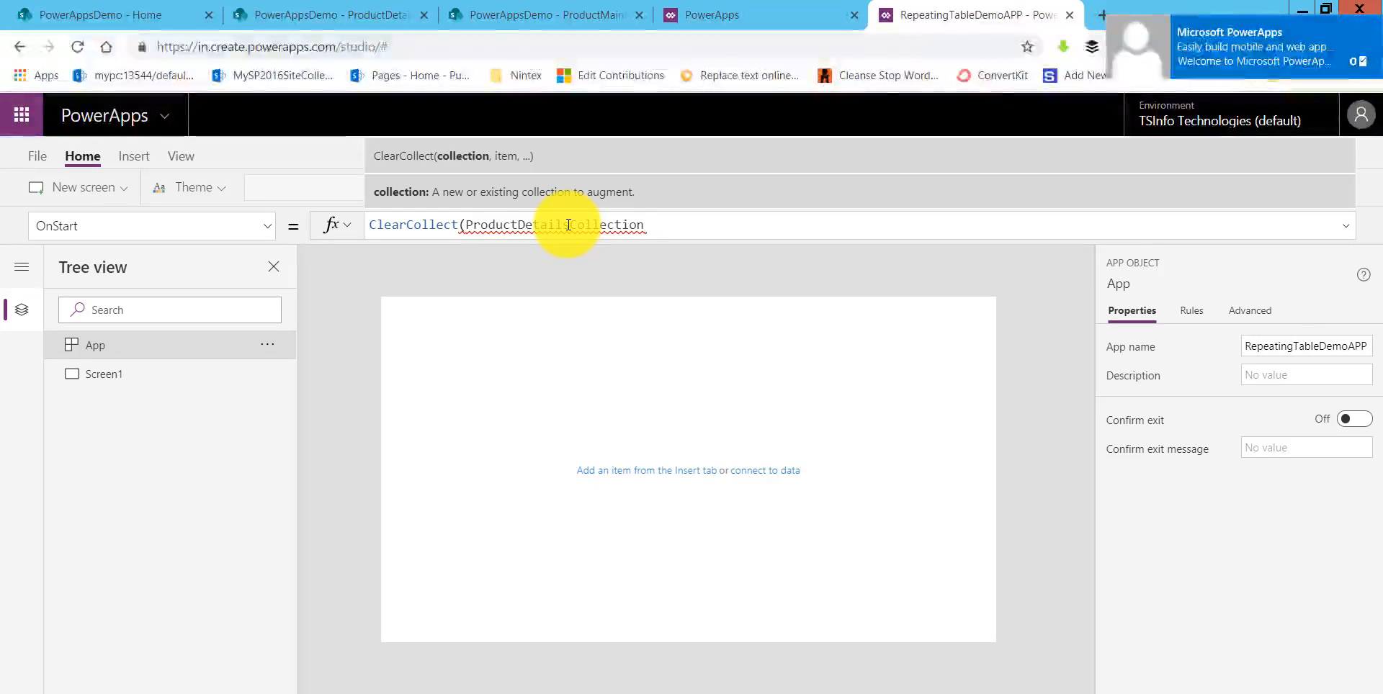
{"action": "type", "text": ","}
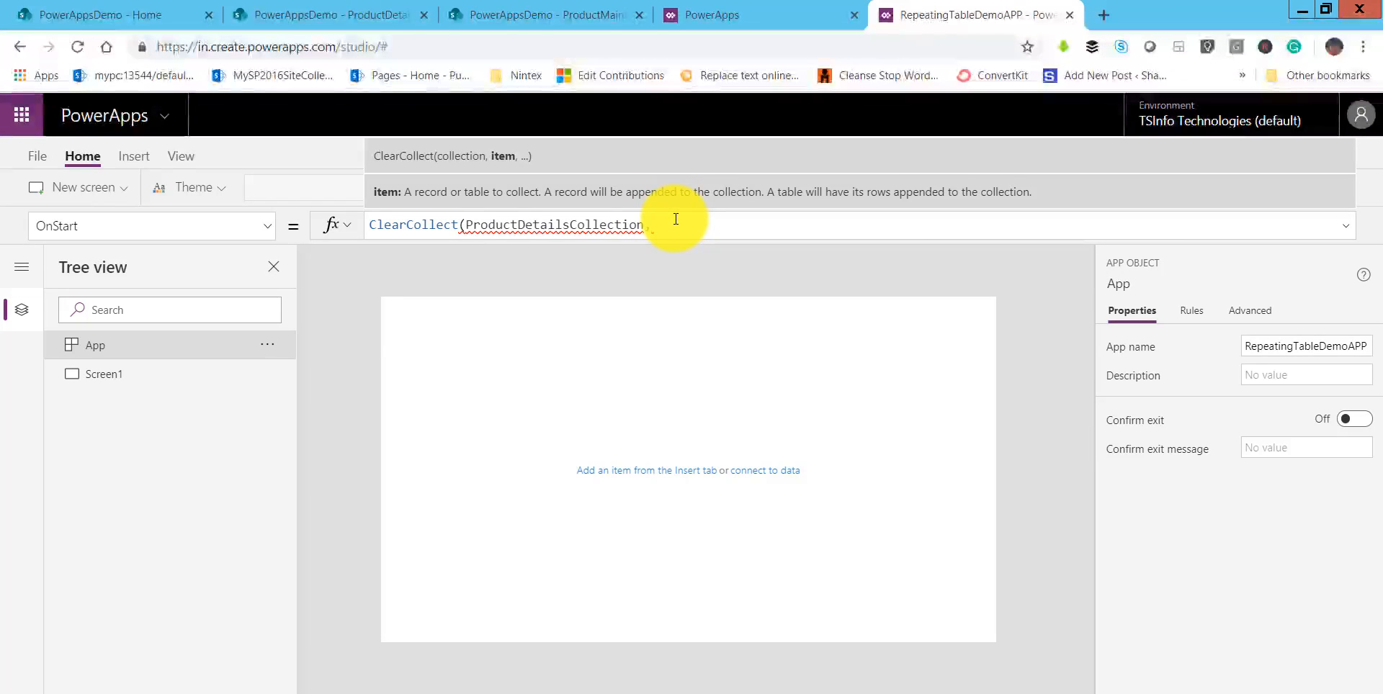
{"action": "type", "text": "("}
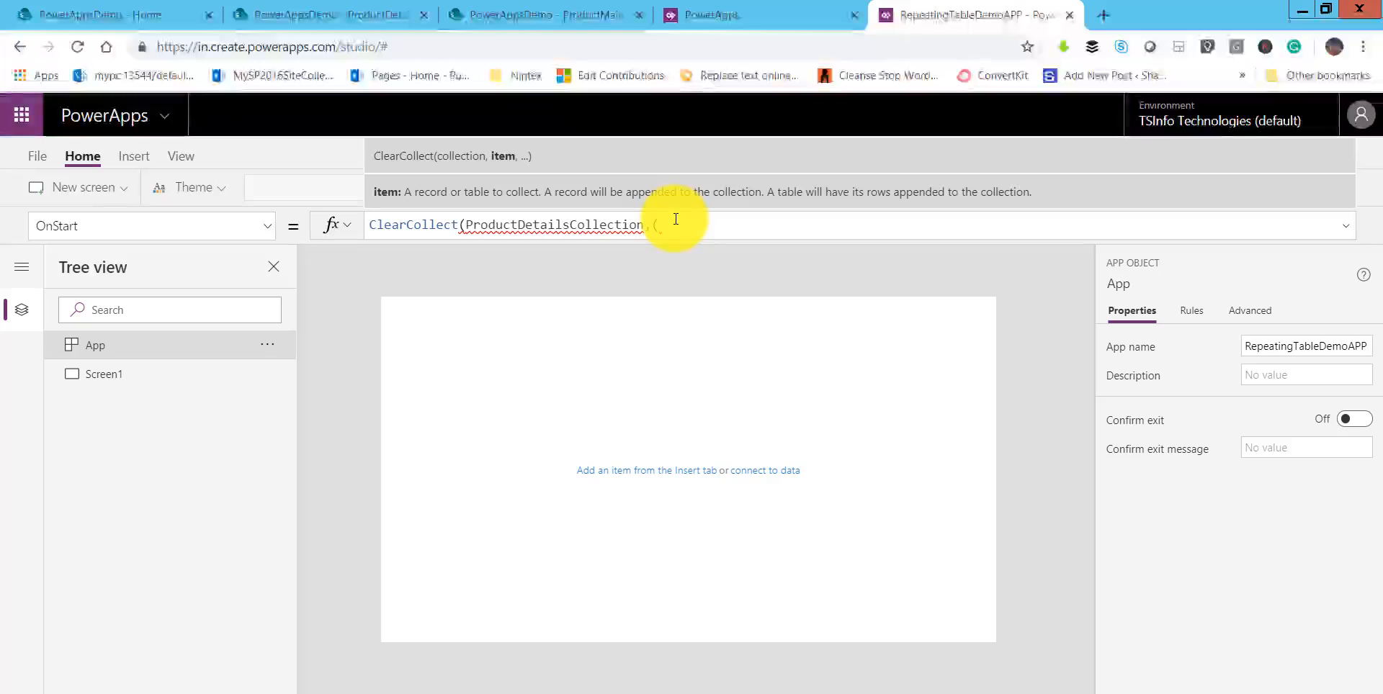
Check the ProductDetails list columns and add a ColItem field with an empty text value to the ClearCollect item.
{"action": "left_click", "coordinate": [301, 14]}
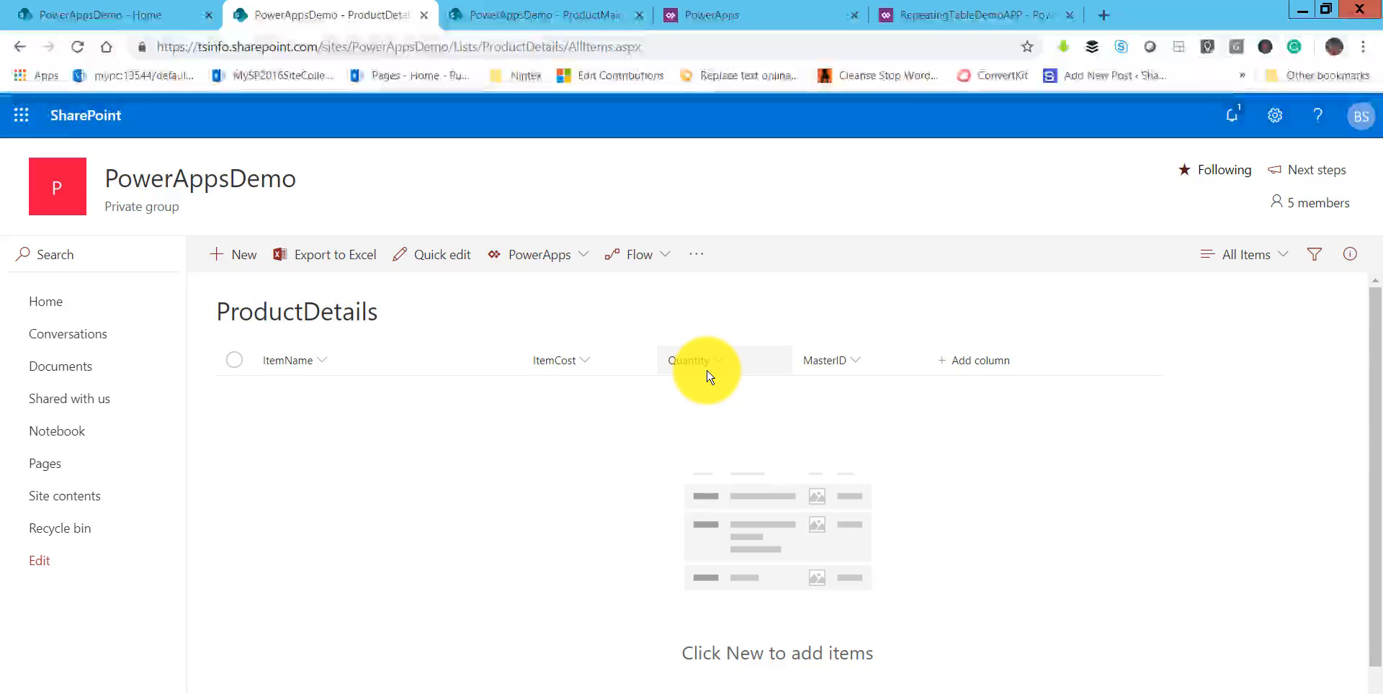
{"action": "left_click", "coordinate": [938, 16]}
{"action": "type", "text": "(ProductDetailsCollection,("}
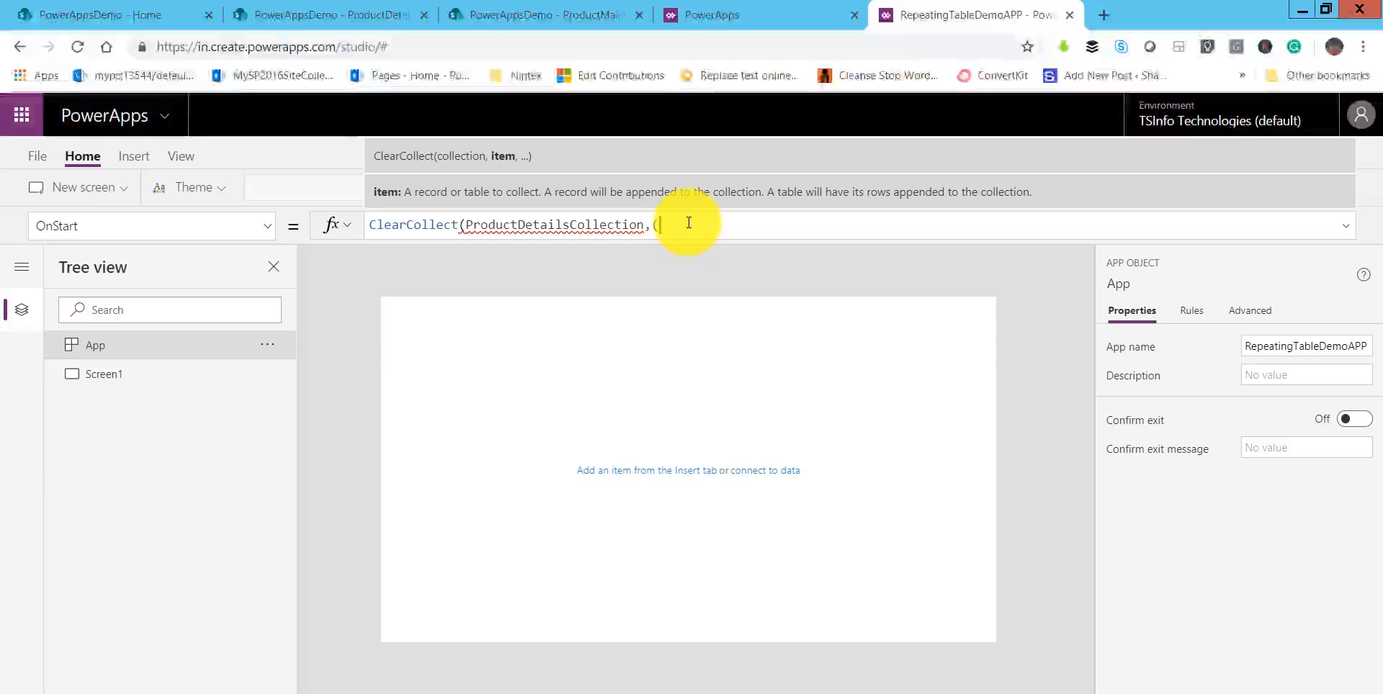
{"action": "type", "text": "Col"}
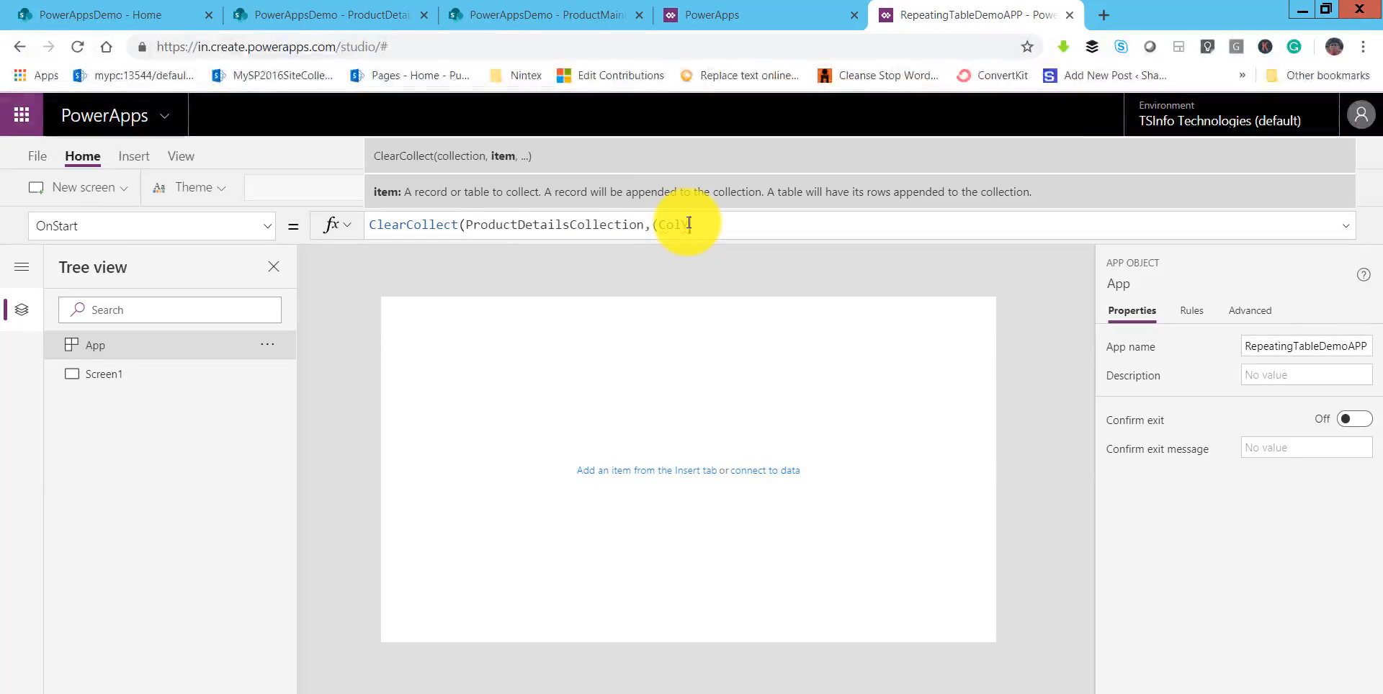
{"action": "type", "text": "Item:"}
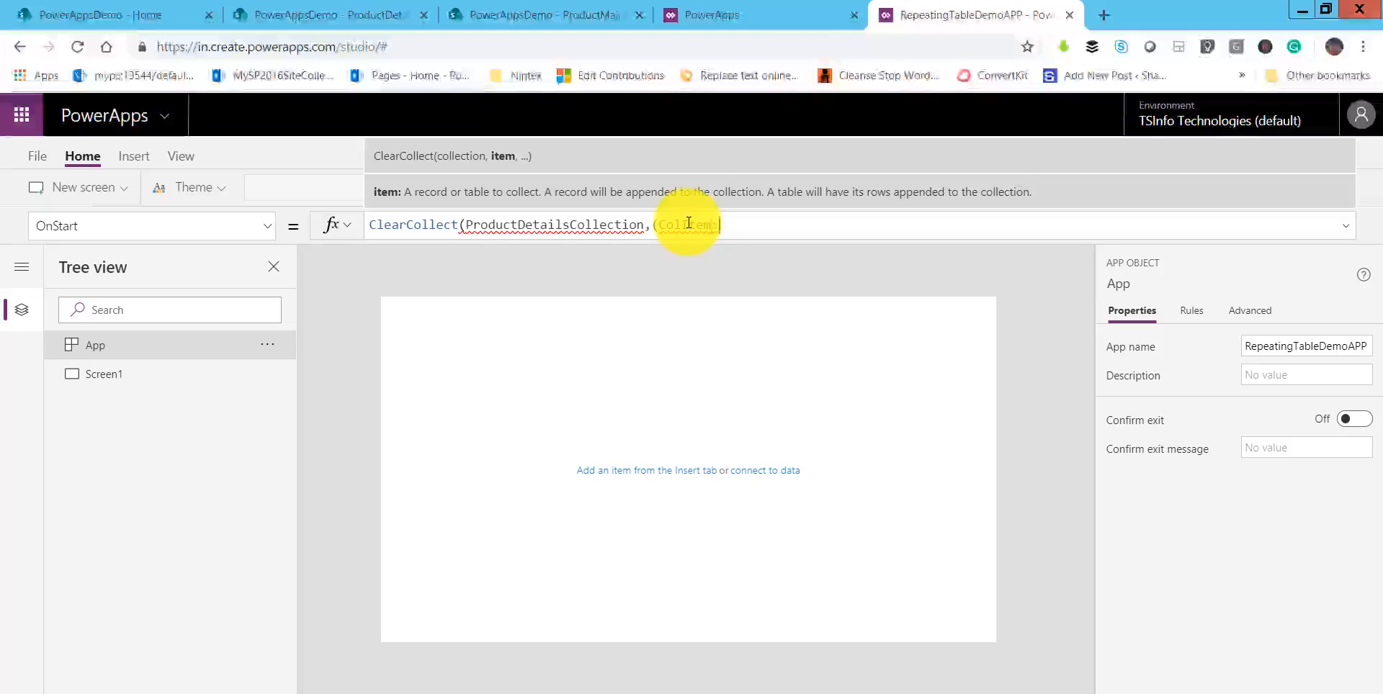
{"action": "type", "text": "\"\","}
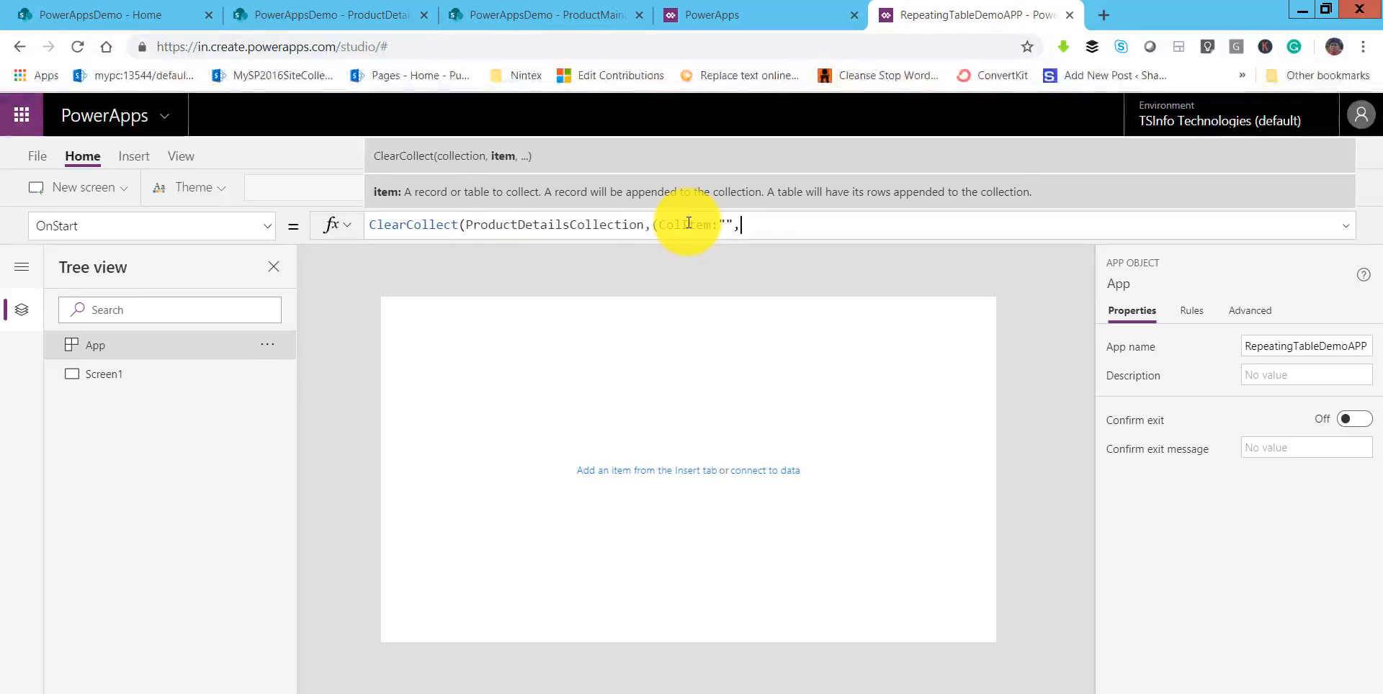
Add the fields ColCost and ColQuantity to the ClearCollect item, each with the value 0.
{"action": "type", "text": "Col"}
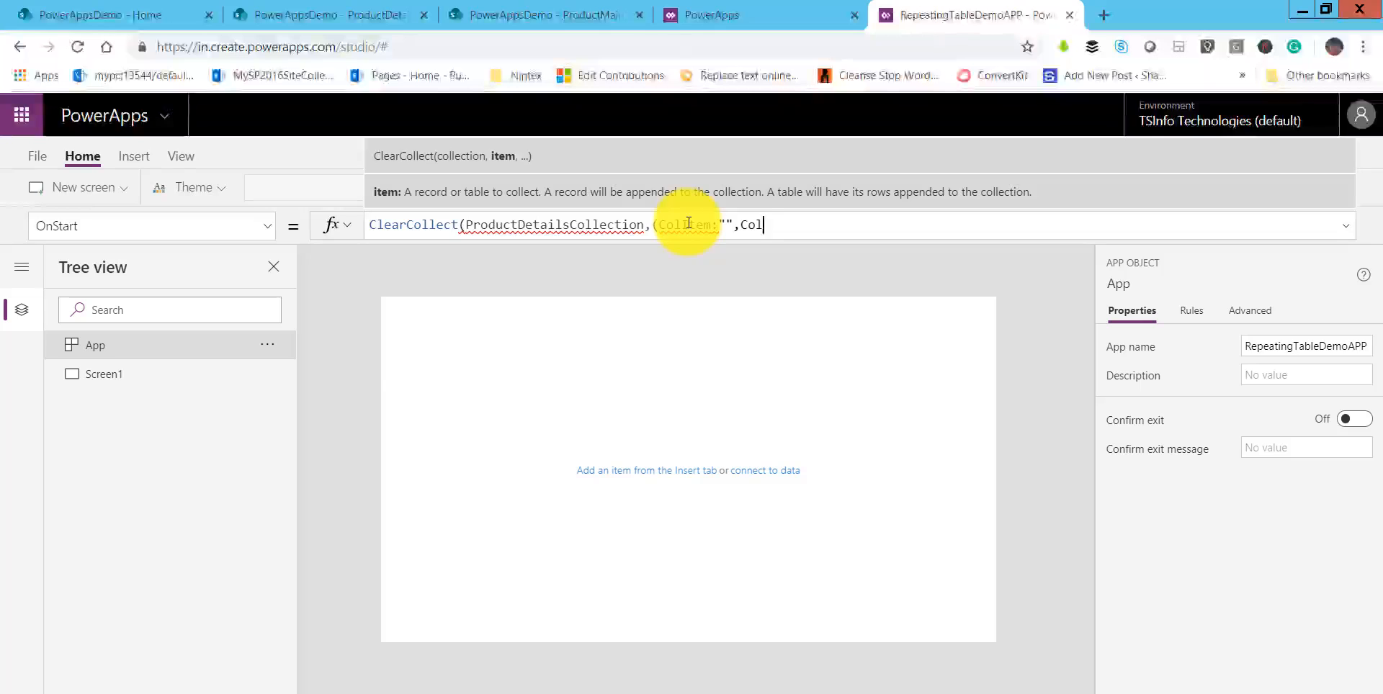
{"action": "type", "text": "Cost"}
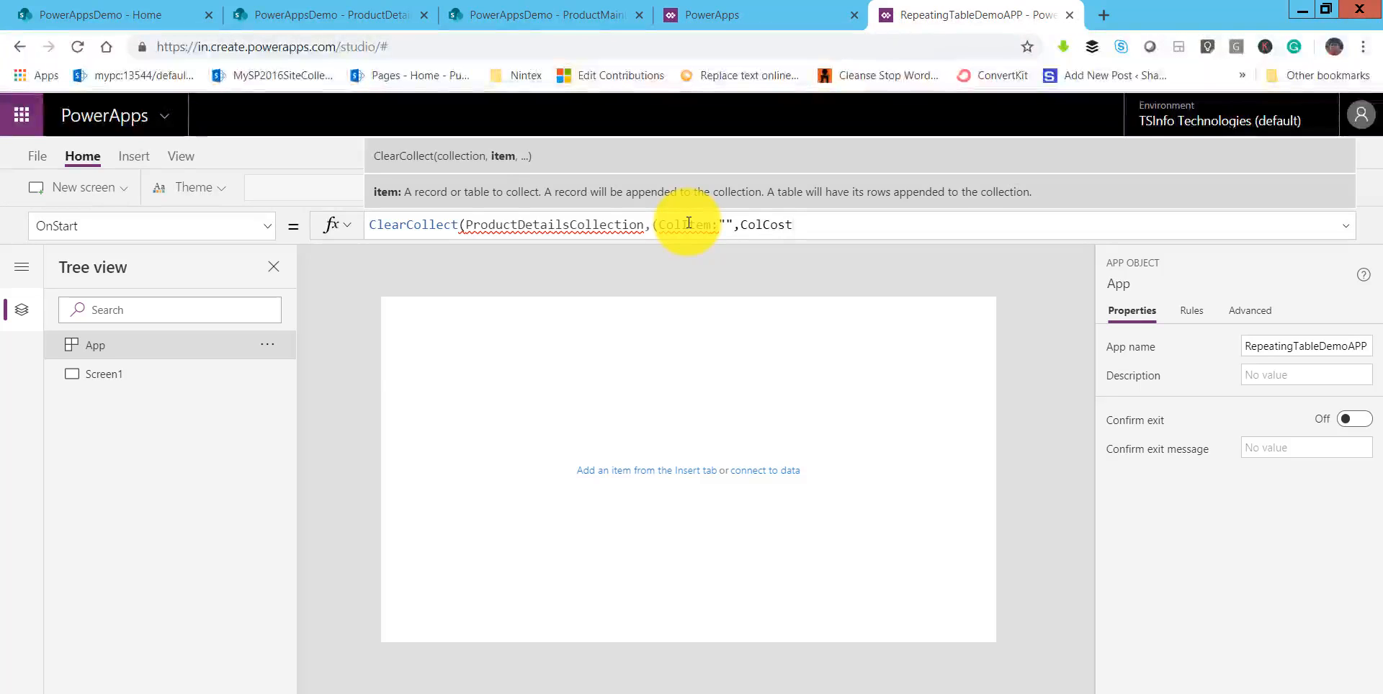
{"action": "type", "text": ":"}
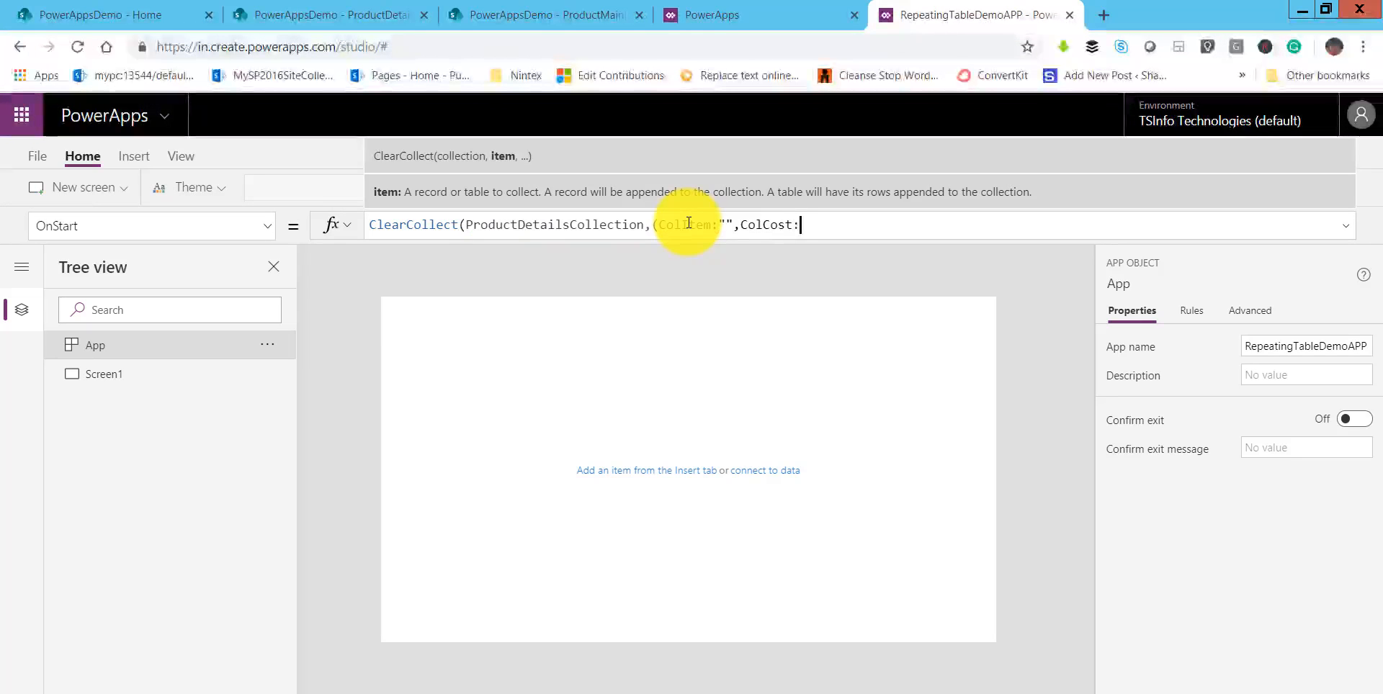
{"action": "type", "text": "0"}
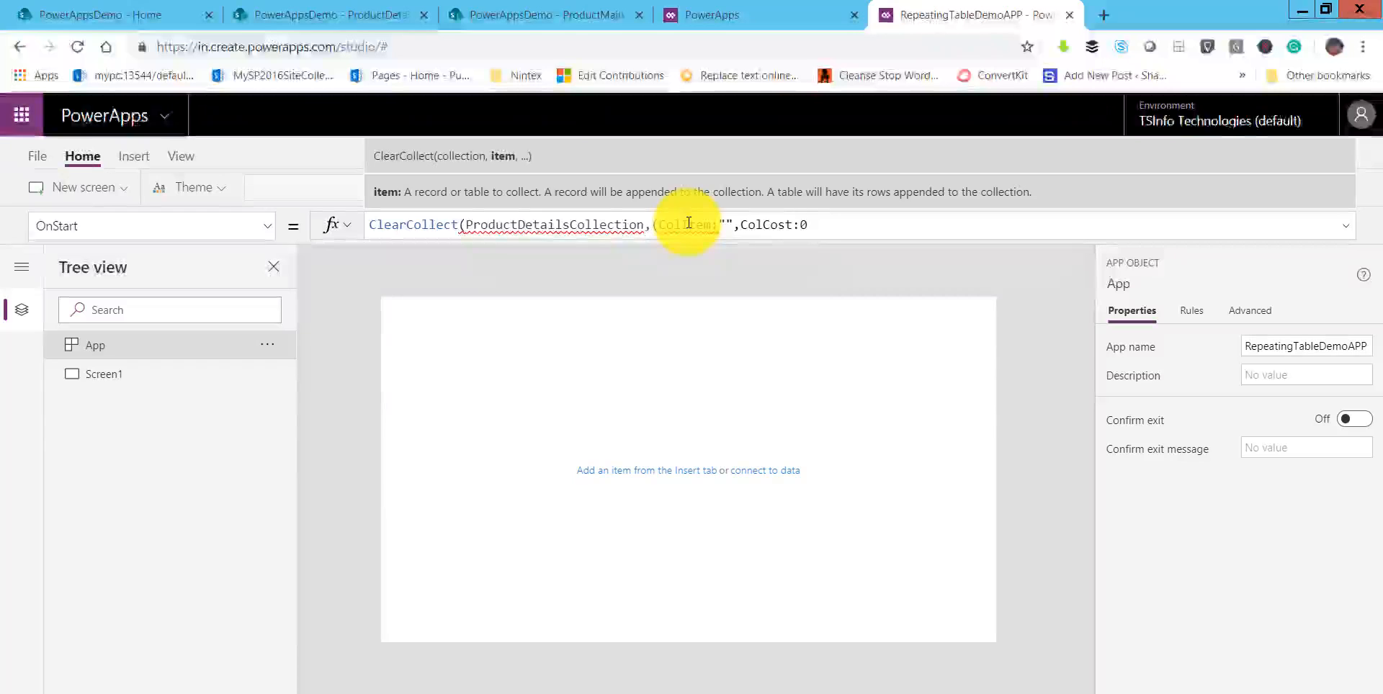
{"action": "type", "text": ",Col"}
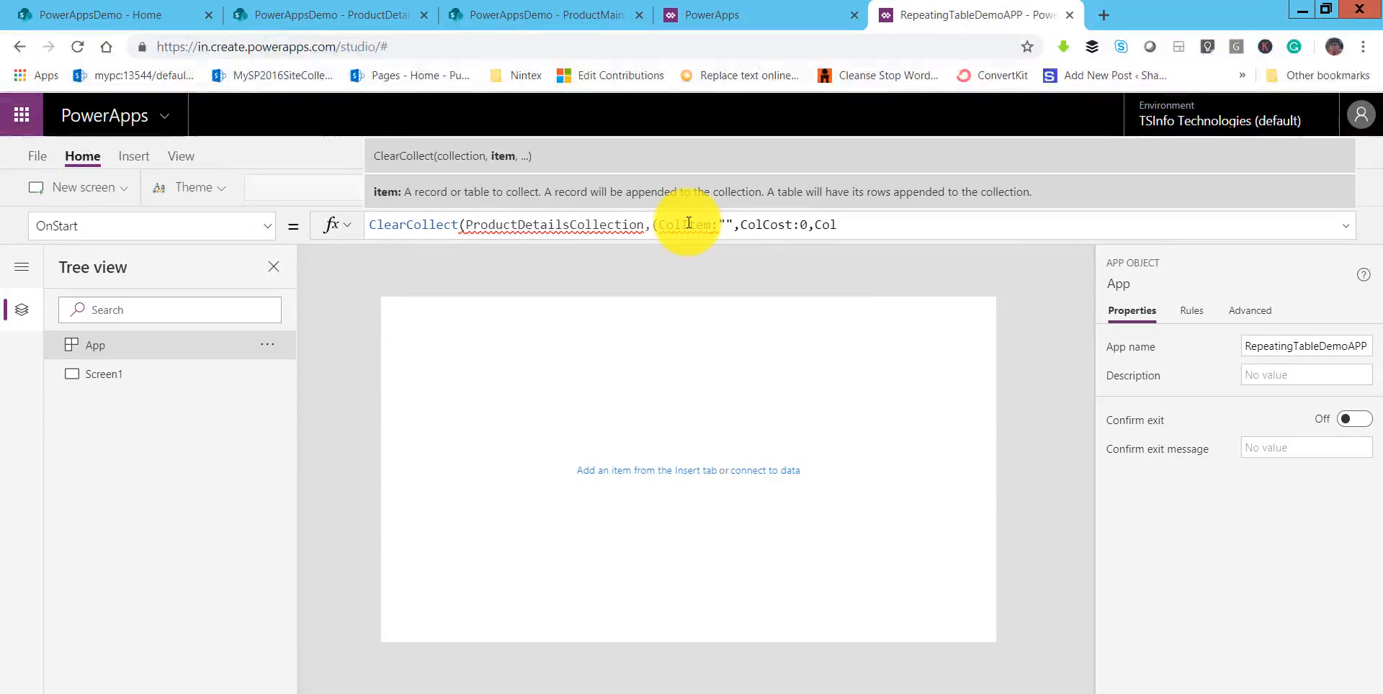
{"action": "type", "text": "Quant"}
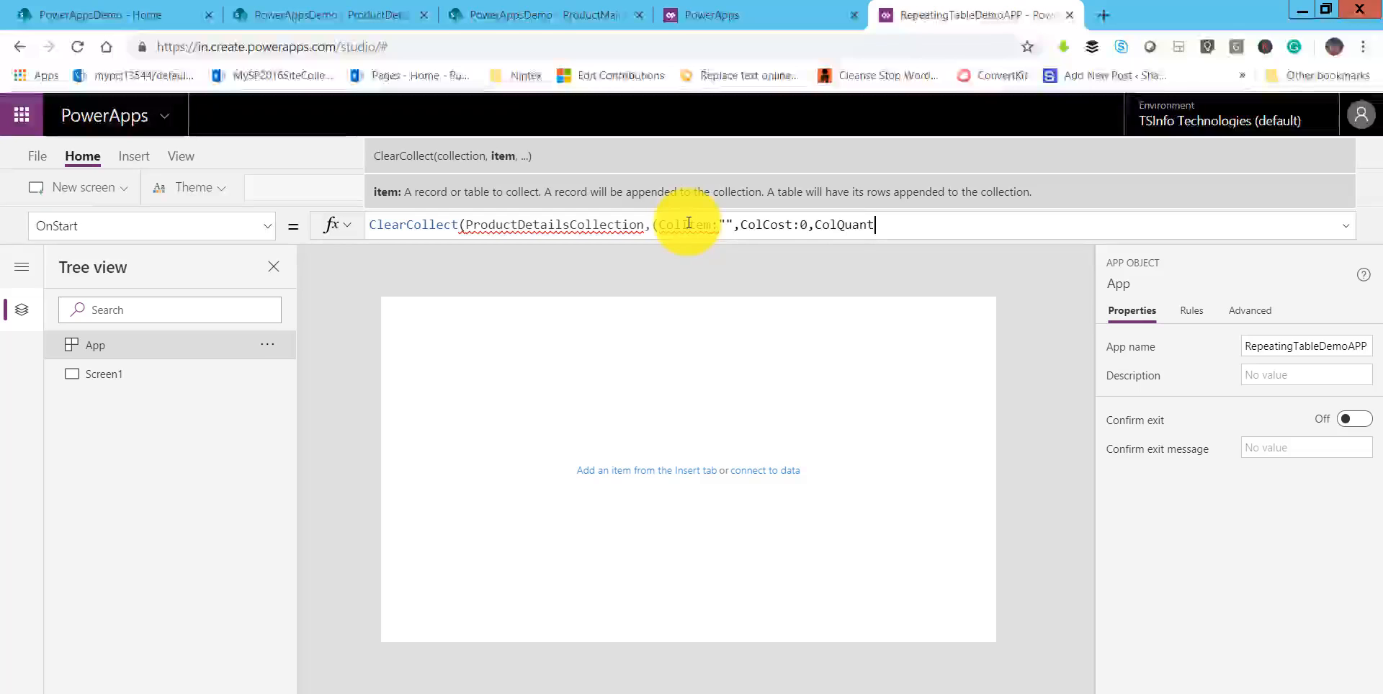
{"action": "type", "text": "ity:0"}
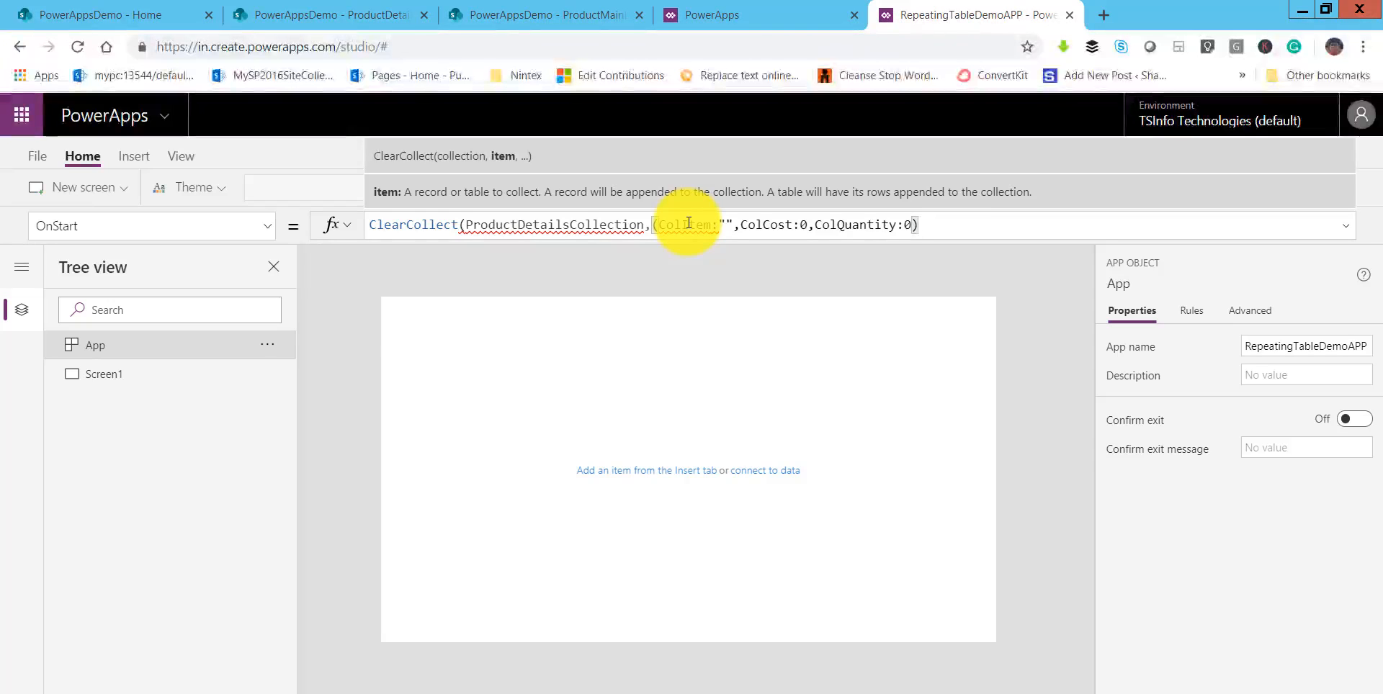
Replace the parentheses around the ClearCollect item with curly braces and close the function with a parenthesis.
{"action": "key", "text": "BackSpace"}
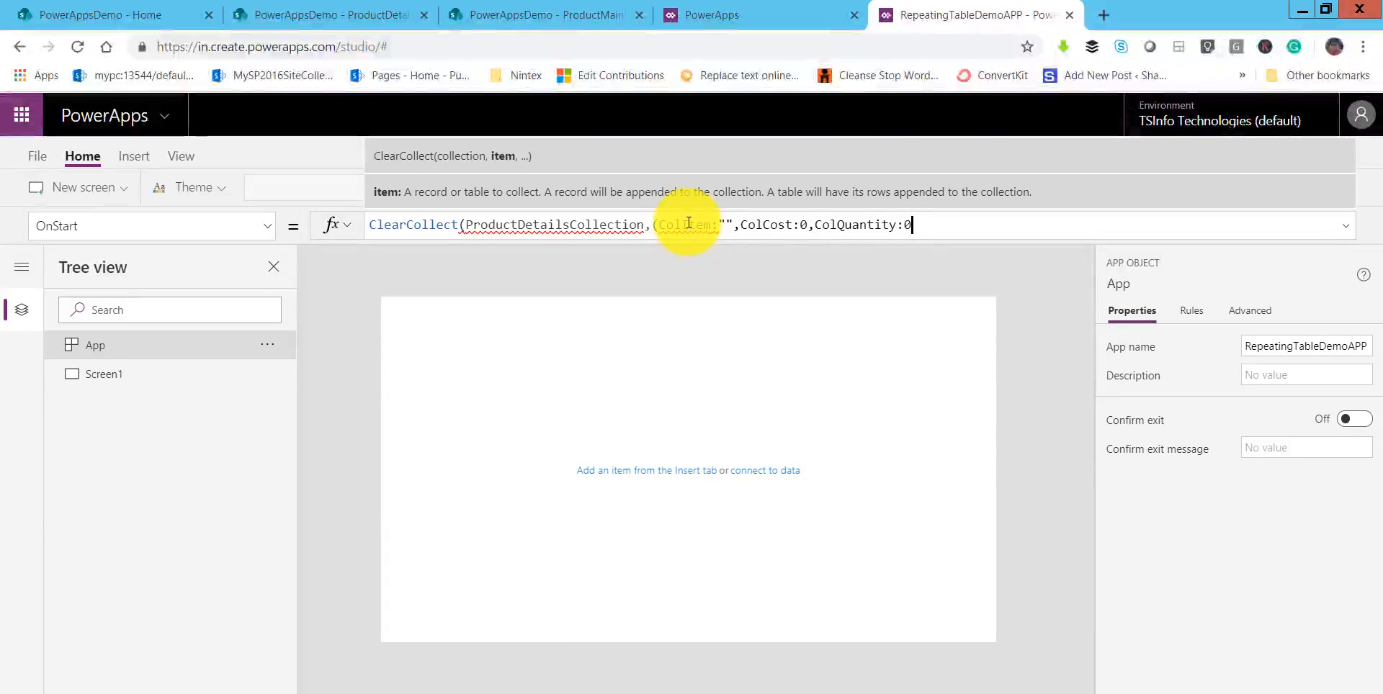
{"action": "type", "text": "}"}
{"action": "left_click", "coordinate": [658, 224]}
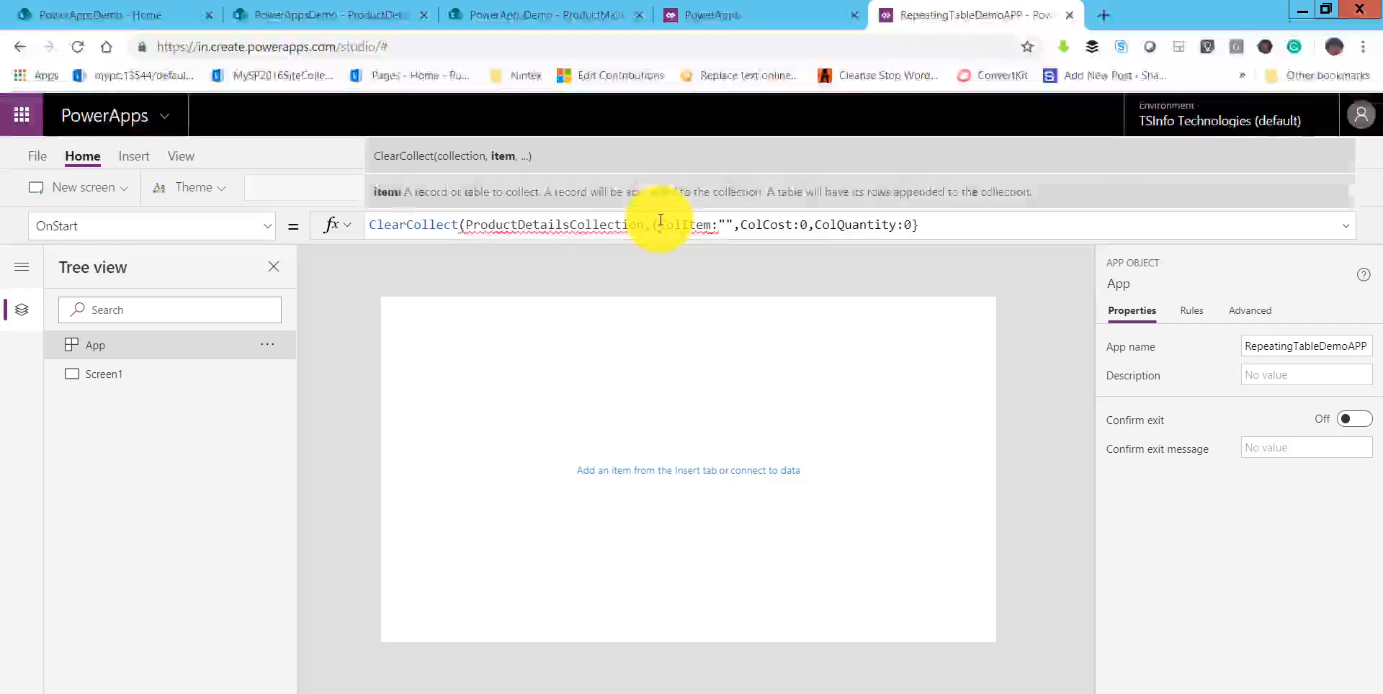
{"action": "key", "text": "BackSpace"}
{"action": "type", "text": "{"}
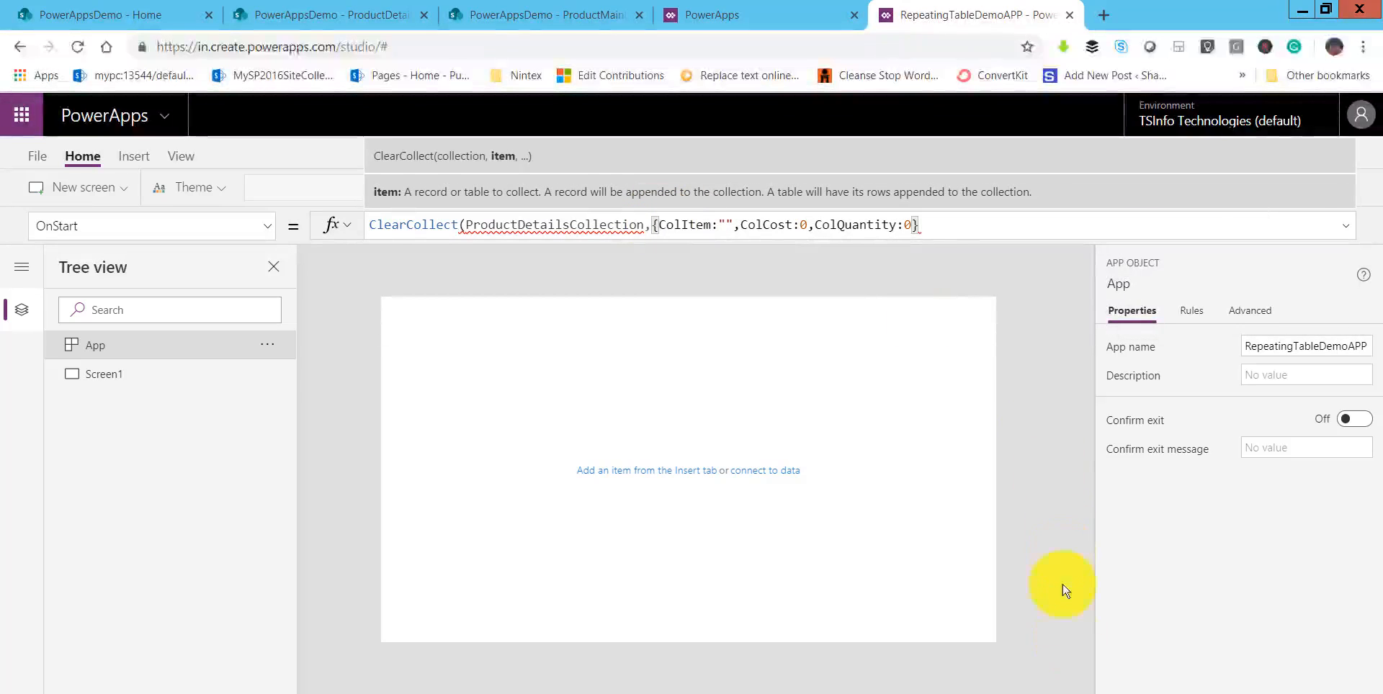
{"action": "left_click", "coordinate": [953, 225]}
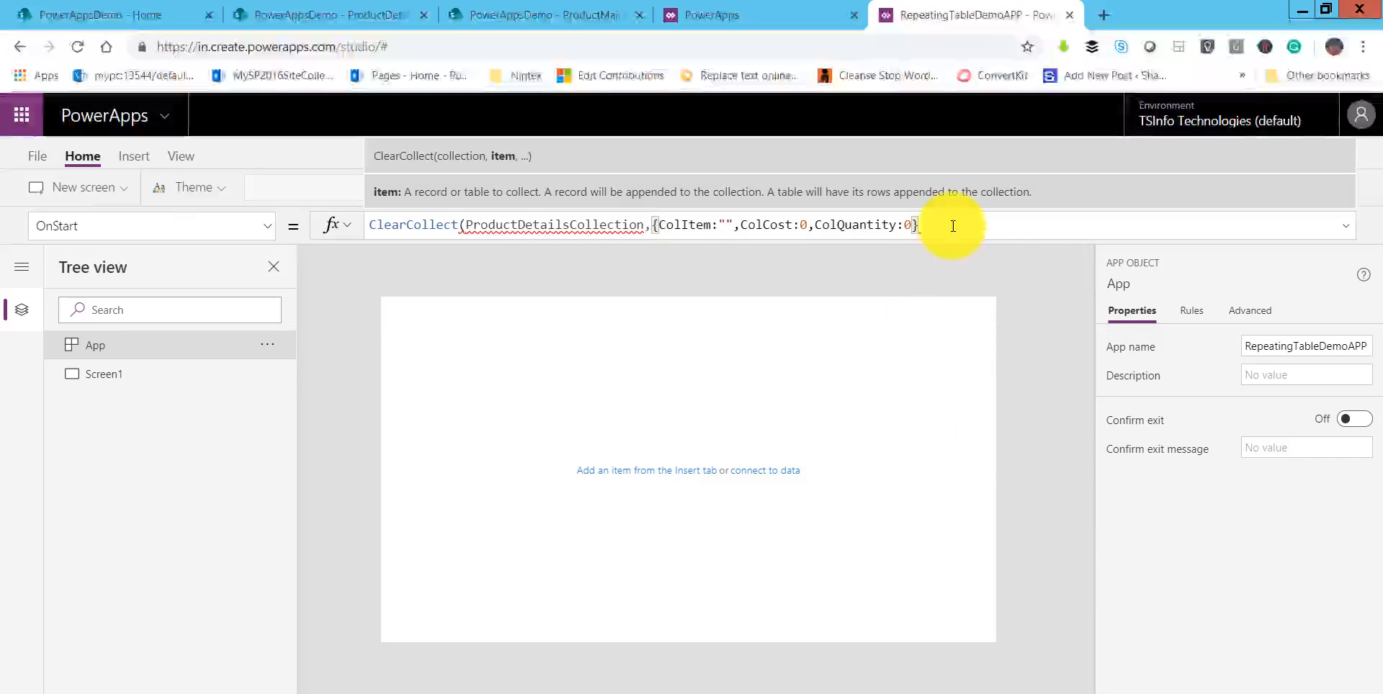
{"action": "left_click", "coordinate": [1160, 692]}
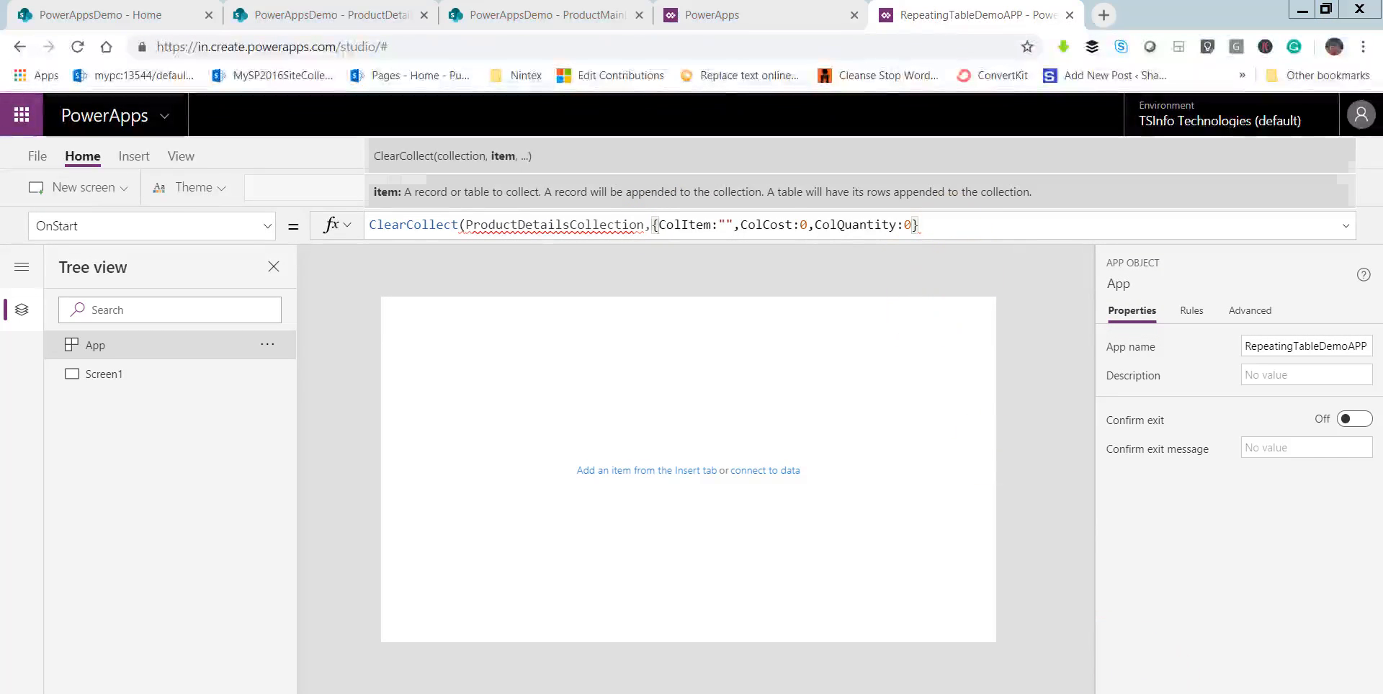
{"action": "left_click", "coordinate": [661, 227]}
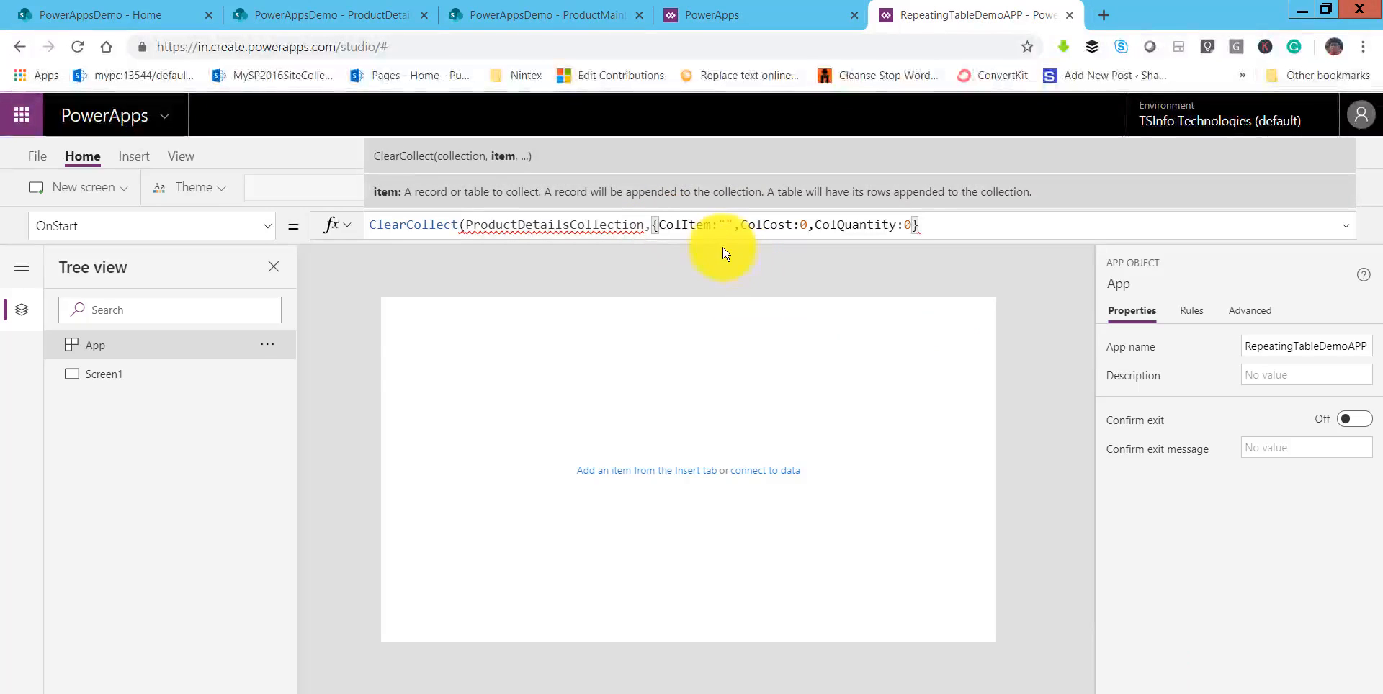
{"action": "left_click", "coordinate": [926, 225]}
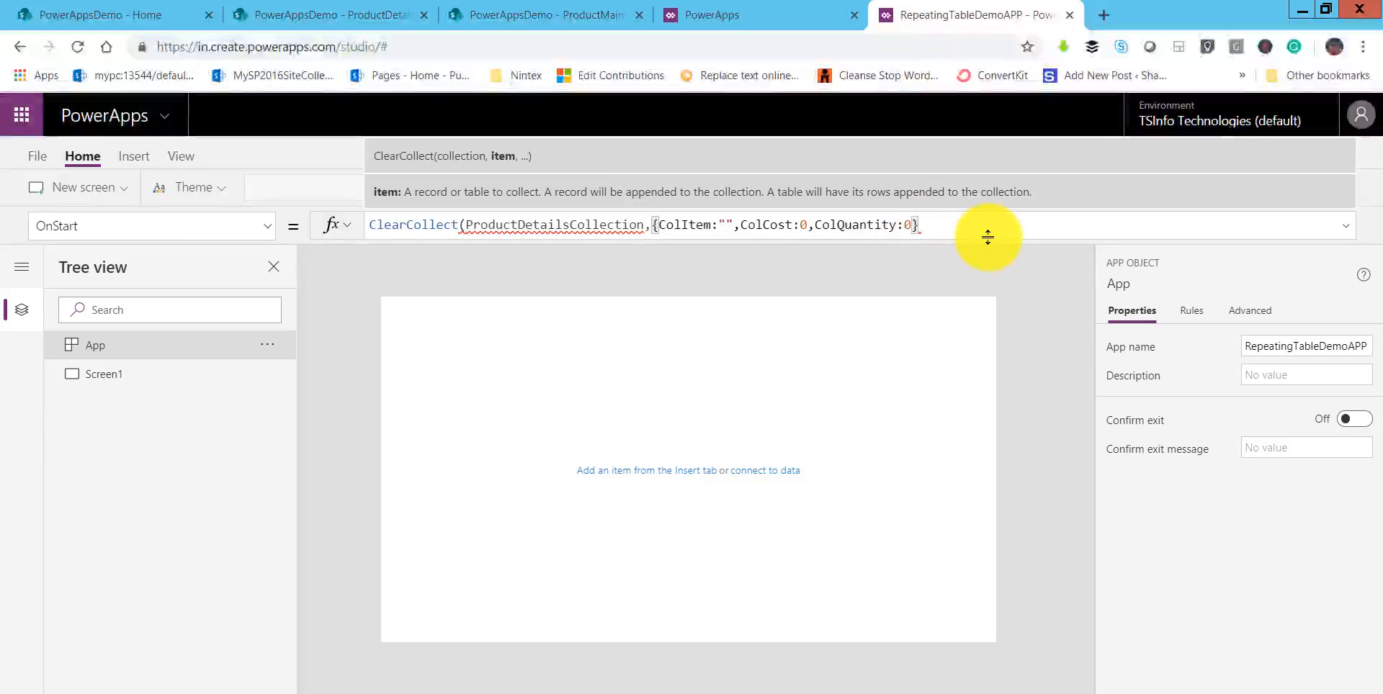
{"action": "type", "text": ")"}
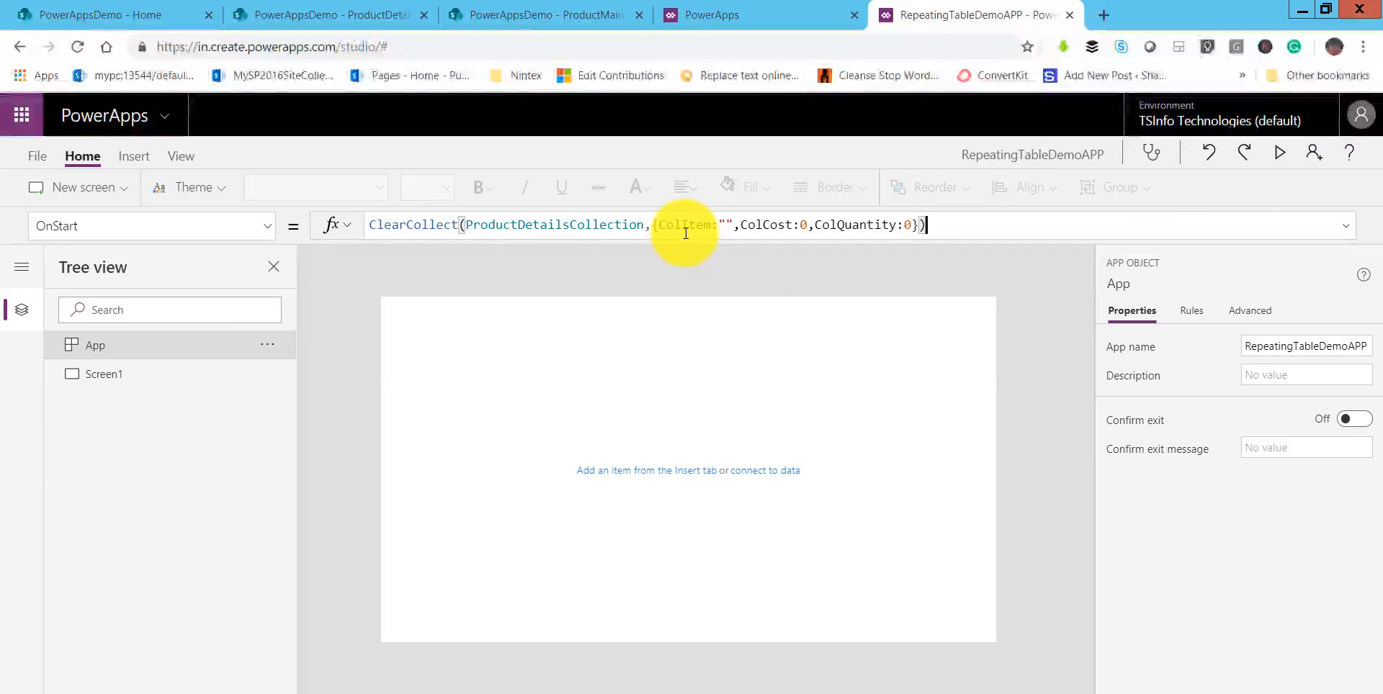
Run the App object's OnStart, review the ProductDetailsCollection preview among the app's collections, and return to the studio.
{"action": "right_click", "coordinate": [187, 355]}
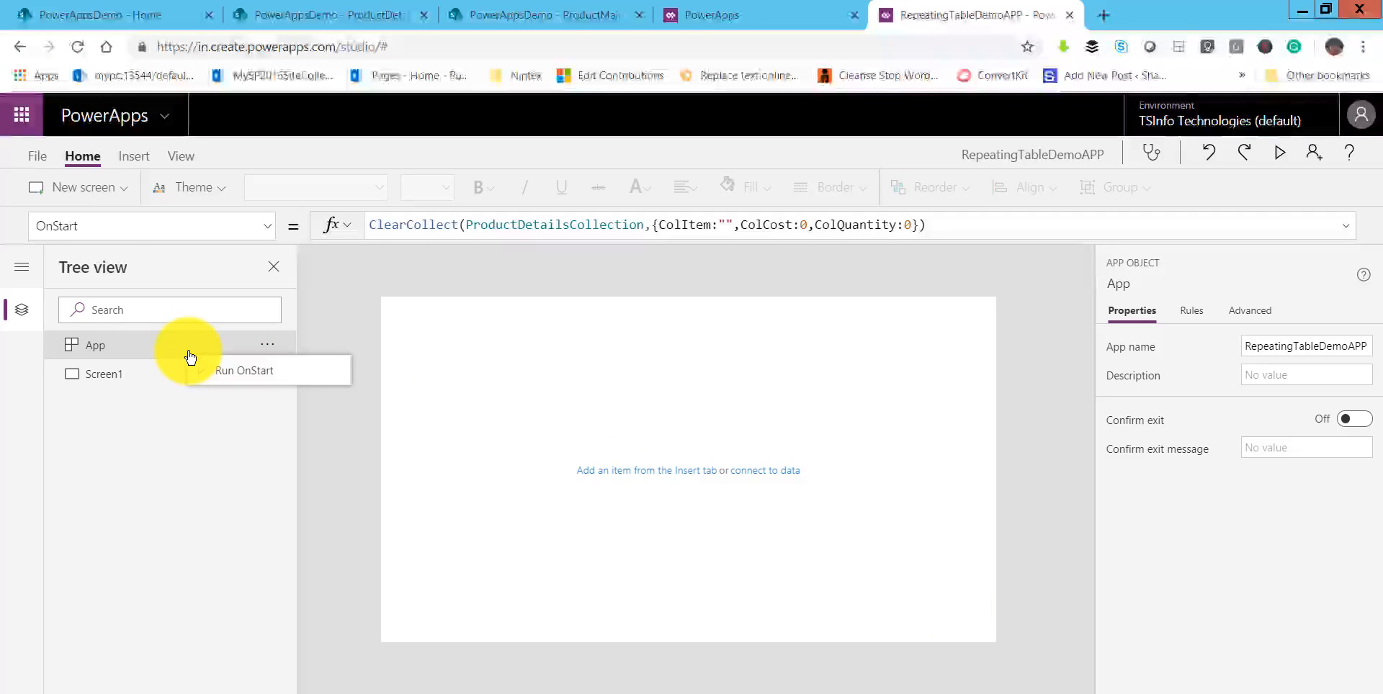
{"action": "left_click", "coordinate": [238, 381]}
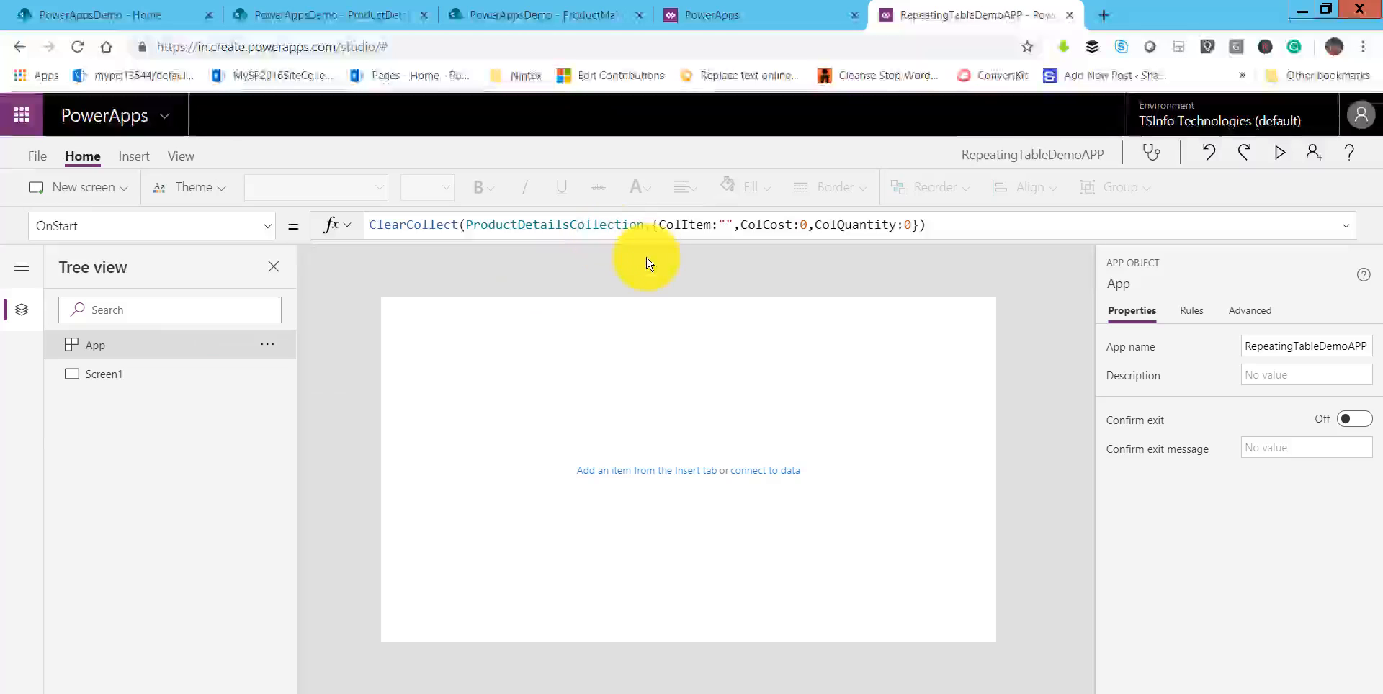
{"action": "left_click", "coordinate": [36, 158]}
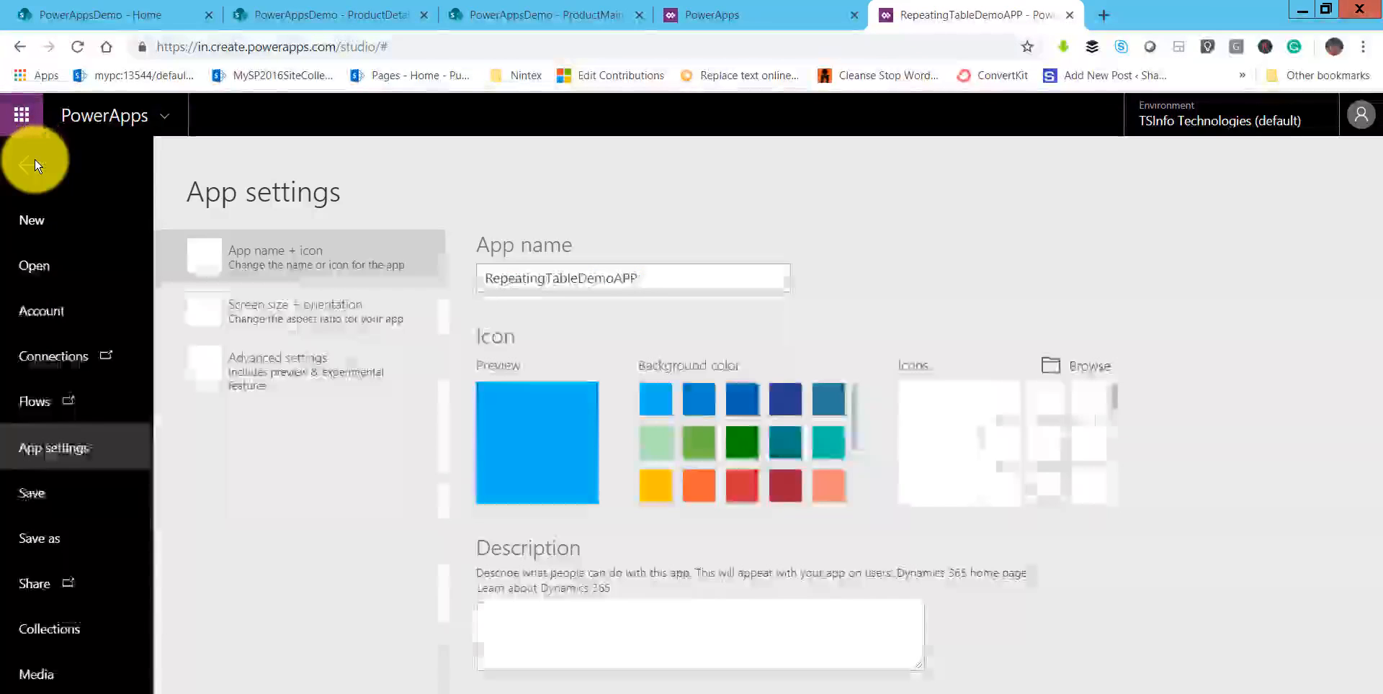
{"action": "left_click", "coordinate": [48, 639]}
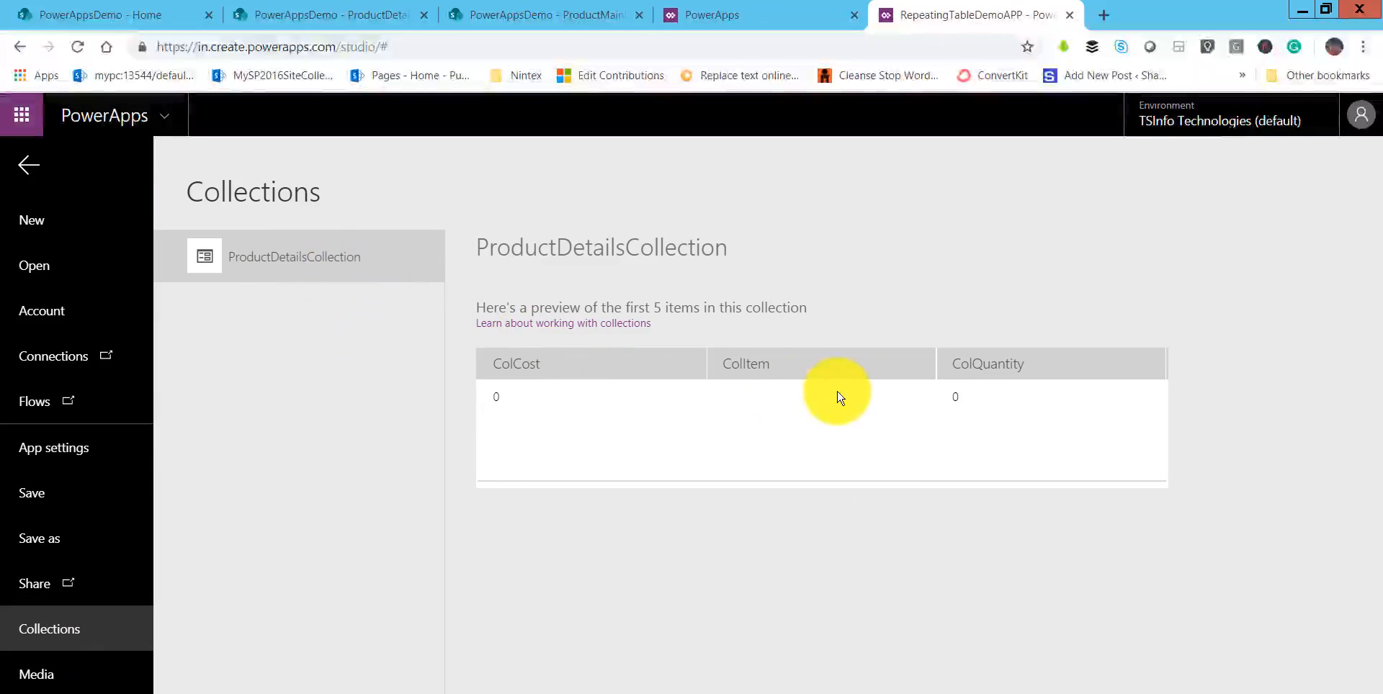
{"action": "left_click", "coordinate": [28, 165]}
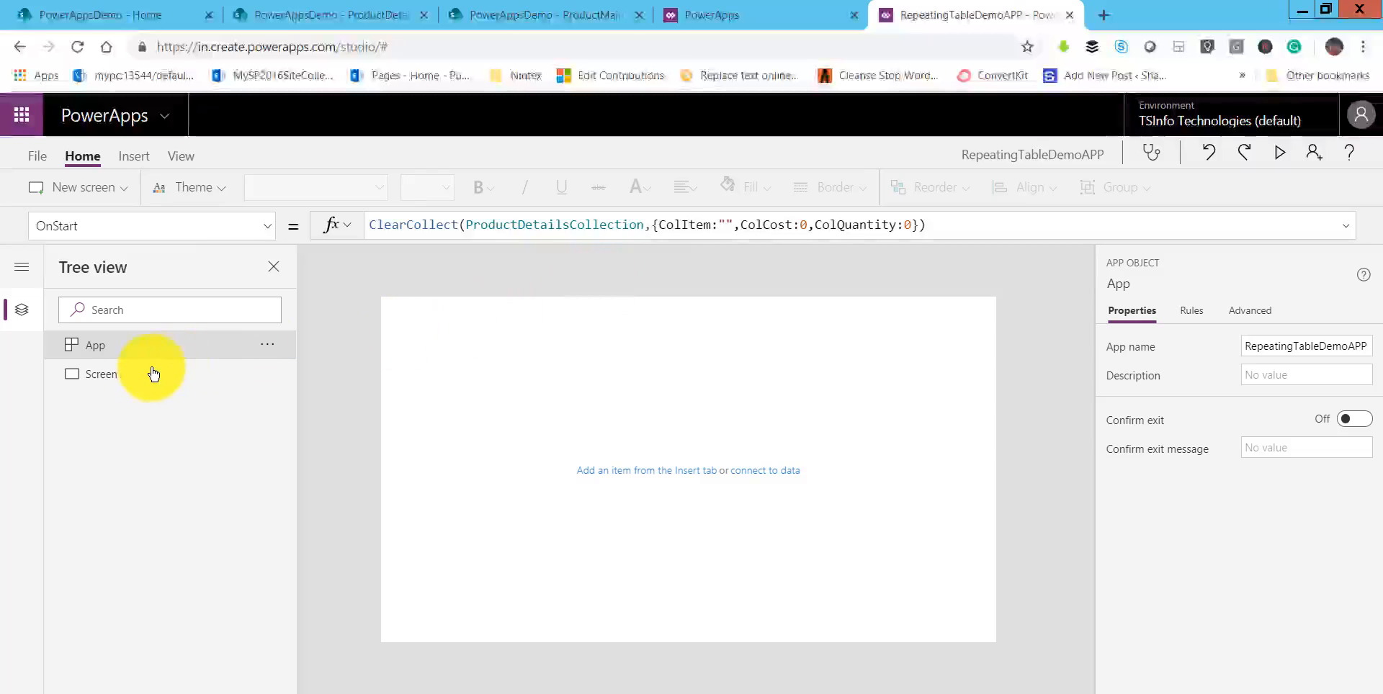
Insert an edit form on Screen1 and resize it to about 1308 wide by 292 high.
{"action": "left_click", "coordinate": [123, 375]}
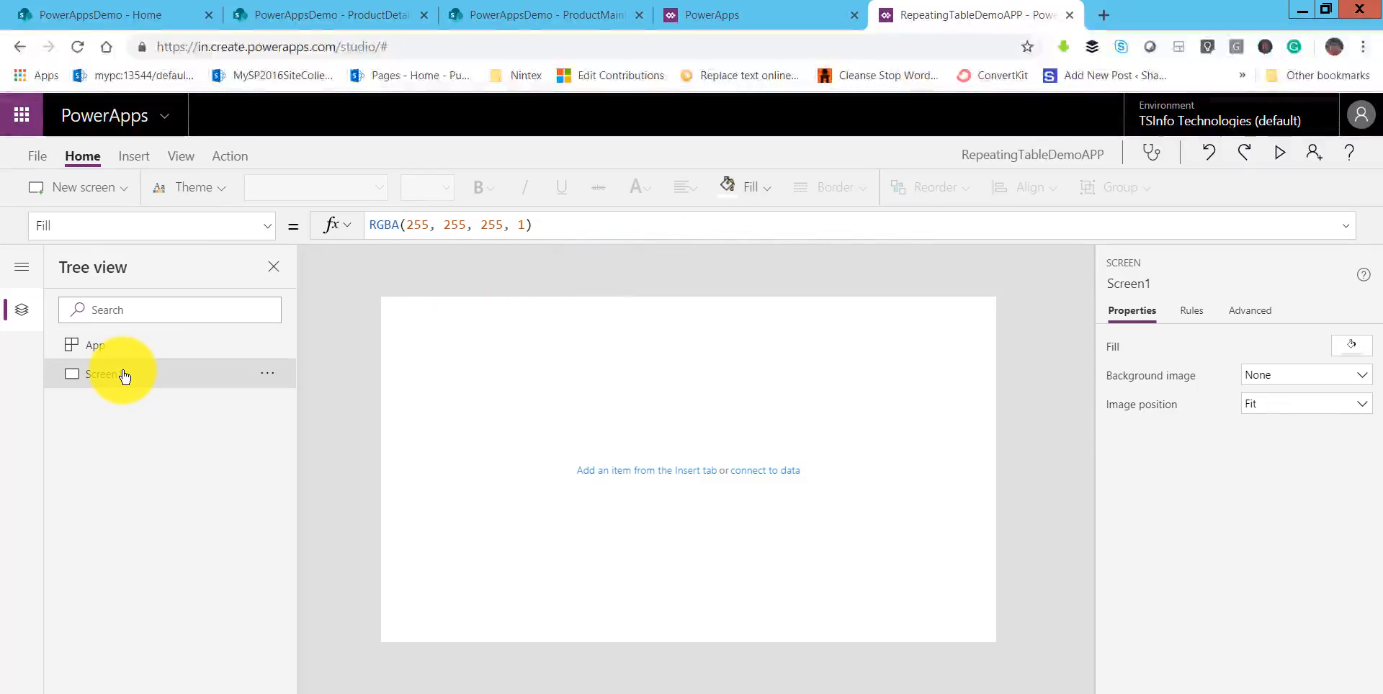
{"action": "left_click", "coordinate": [134, 160]}
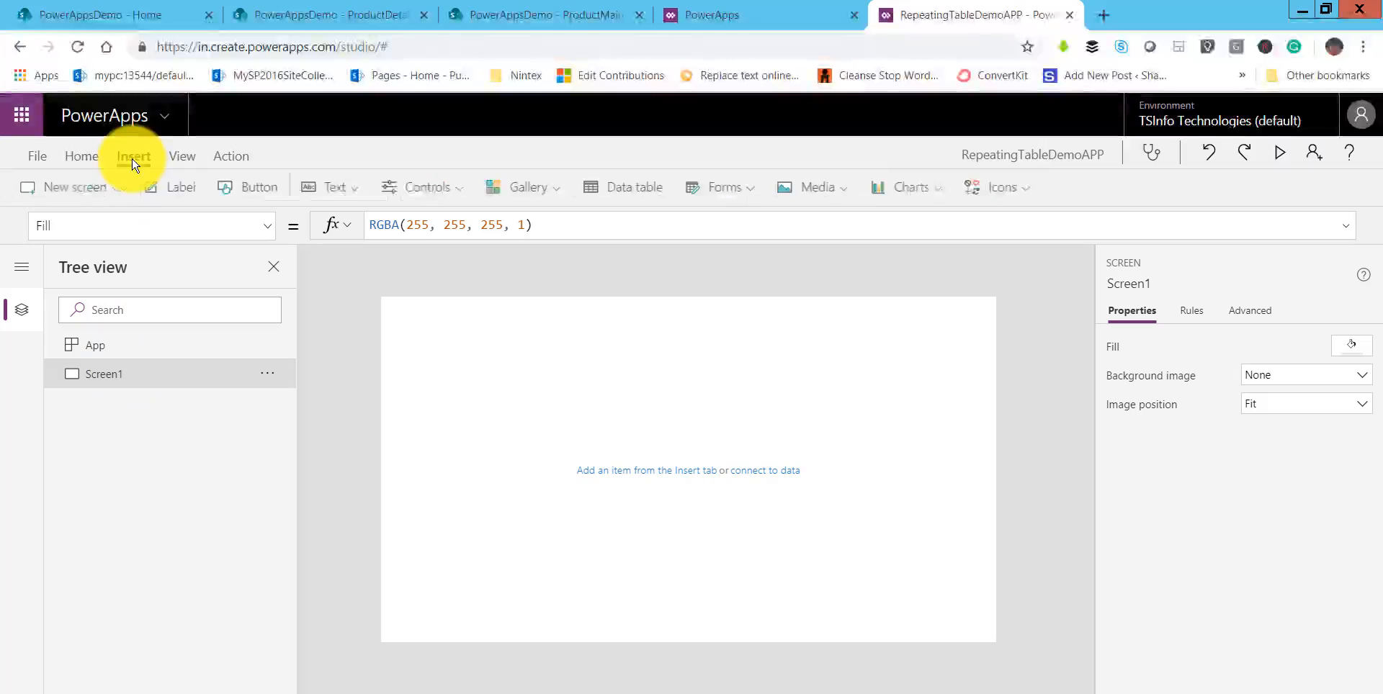
{"action": "left_click", "coordinate": [762, 195]}
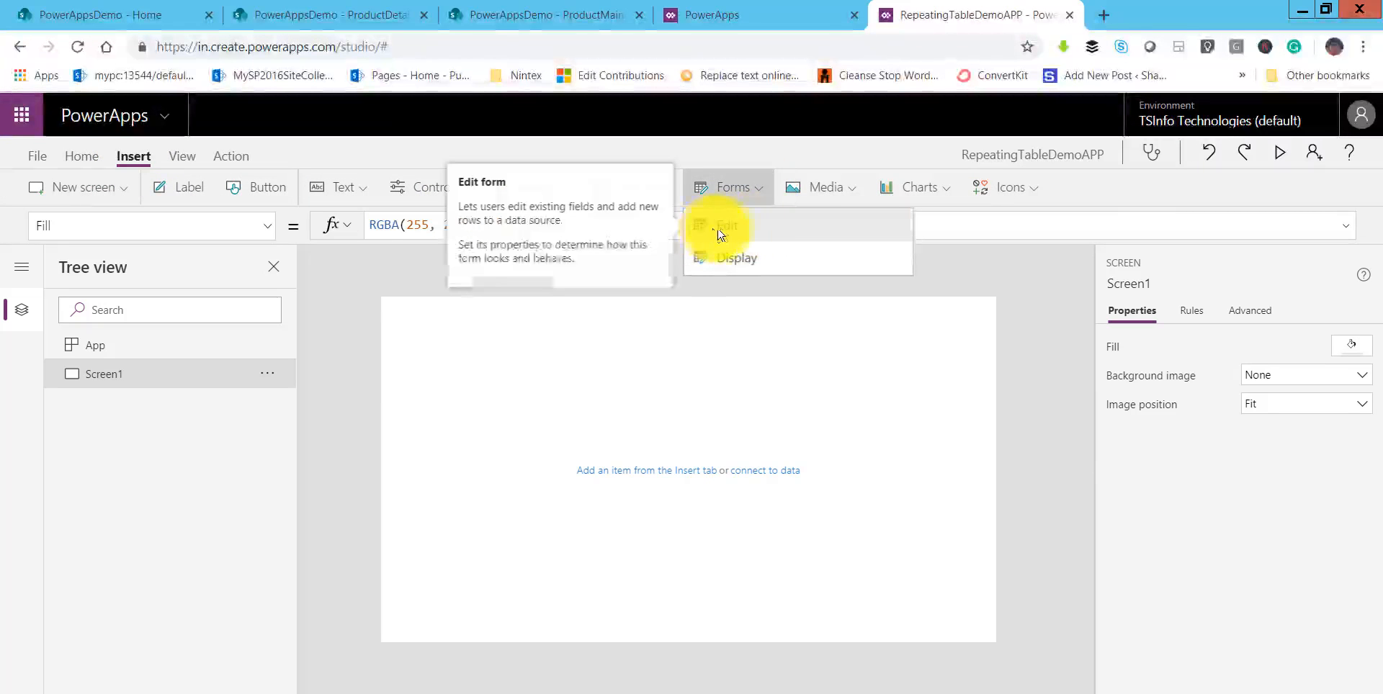
{"action": "left_click", "coordinate": [719, 232]}
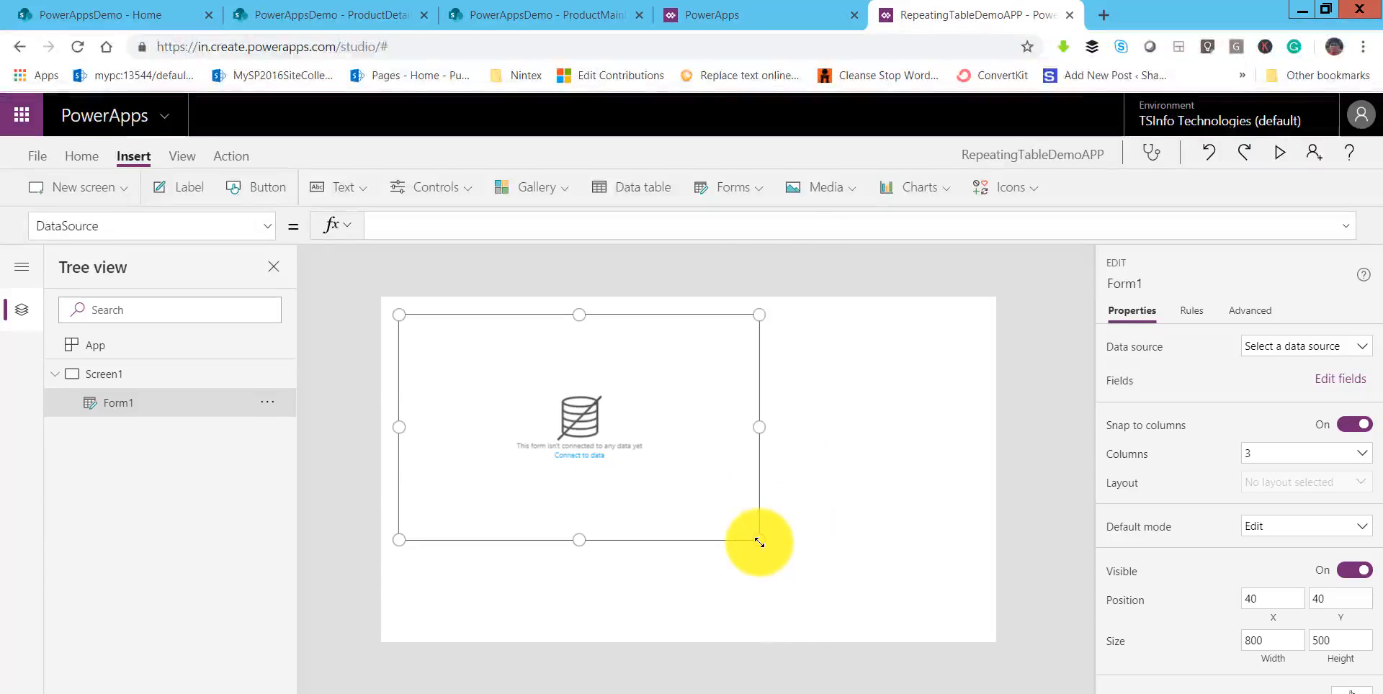
{"action": "left_click_drag", "start_coordinate": [759, 540], "coordinate": [987, 447]}
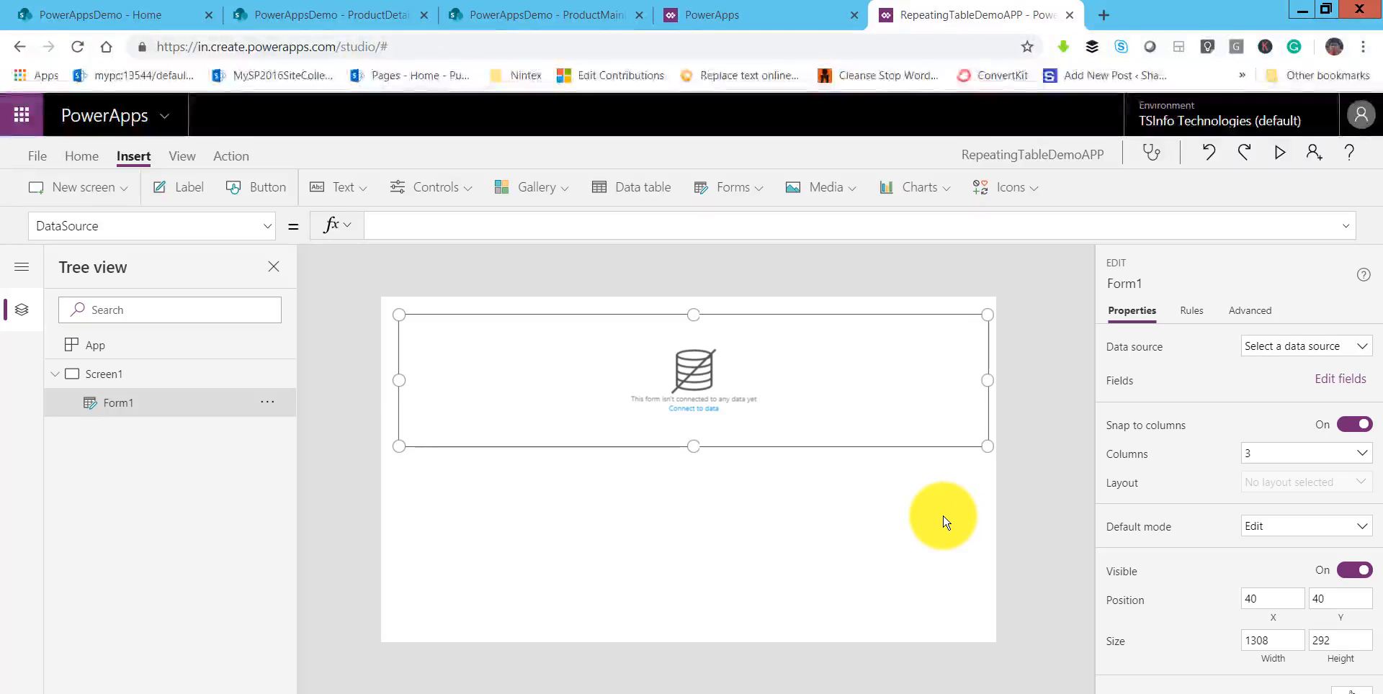
Check the ProductMainList in SharePoint, and create a direct cloud-services SharePoint connection for Form1's data source in the studio.
{"action": "left_click", "coordinate": [541, 18]}
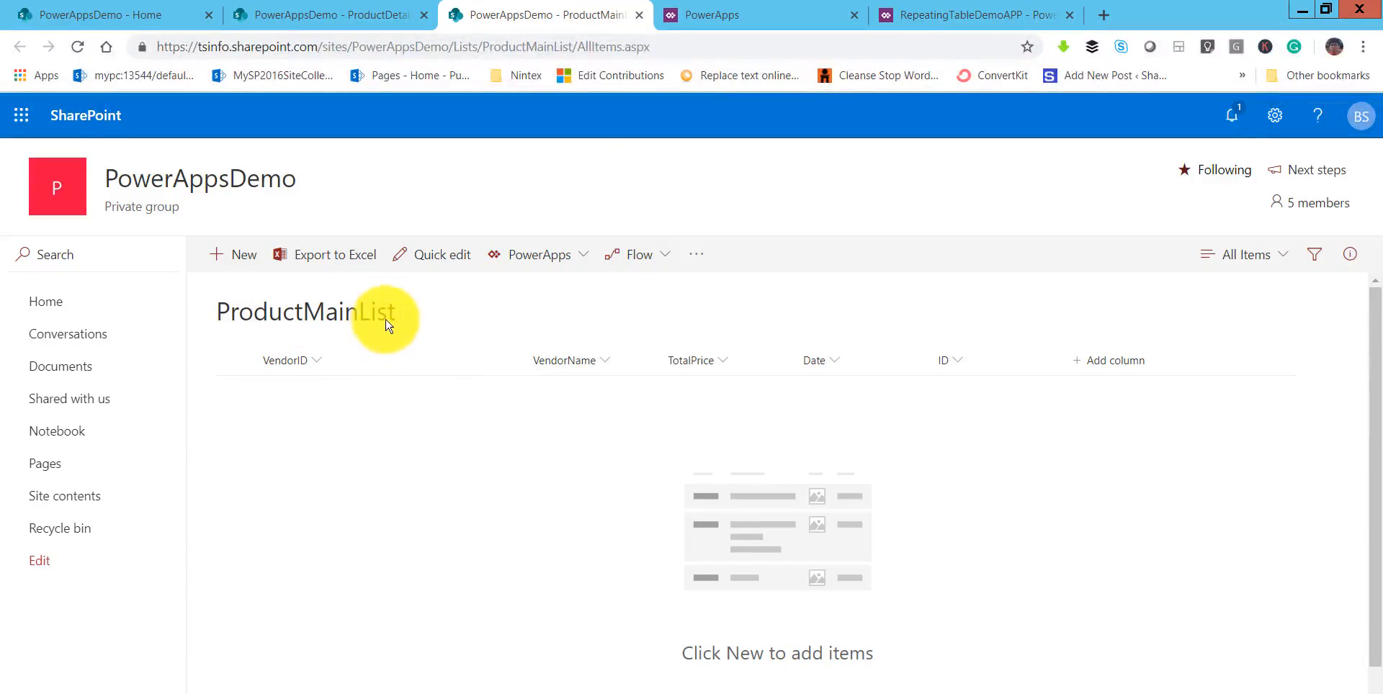
{"action": "left_click", "coordinate": [994, 13]}
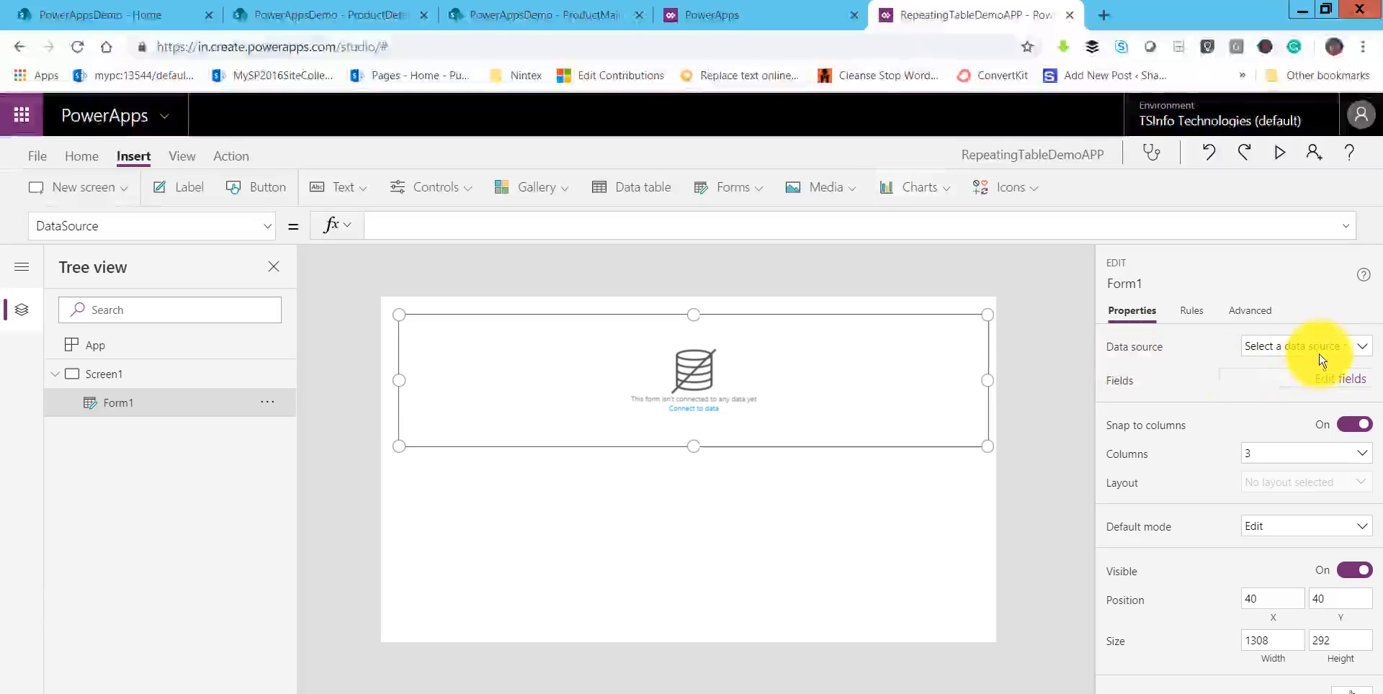
{"action": "left_click", "coordinate": [1320, 354]}
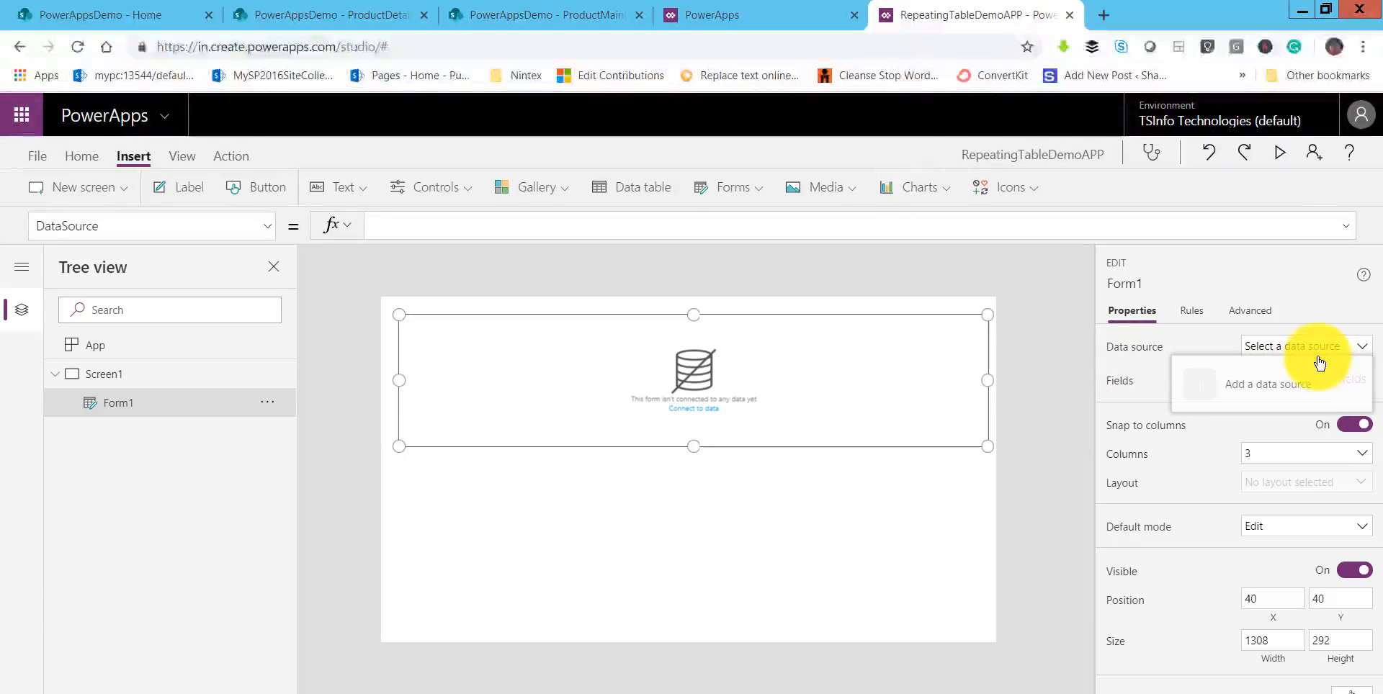
{"action": "left_click", "coordinate": [1230, 389]}
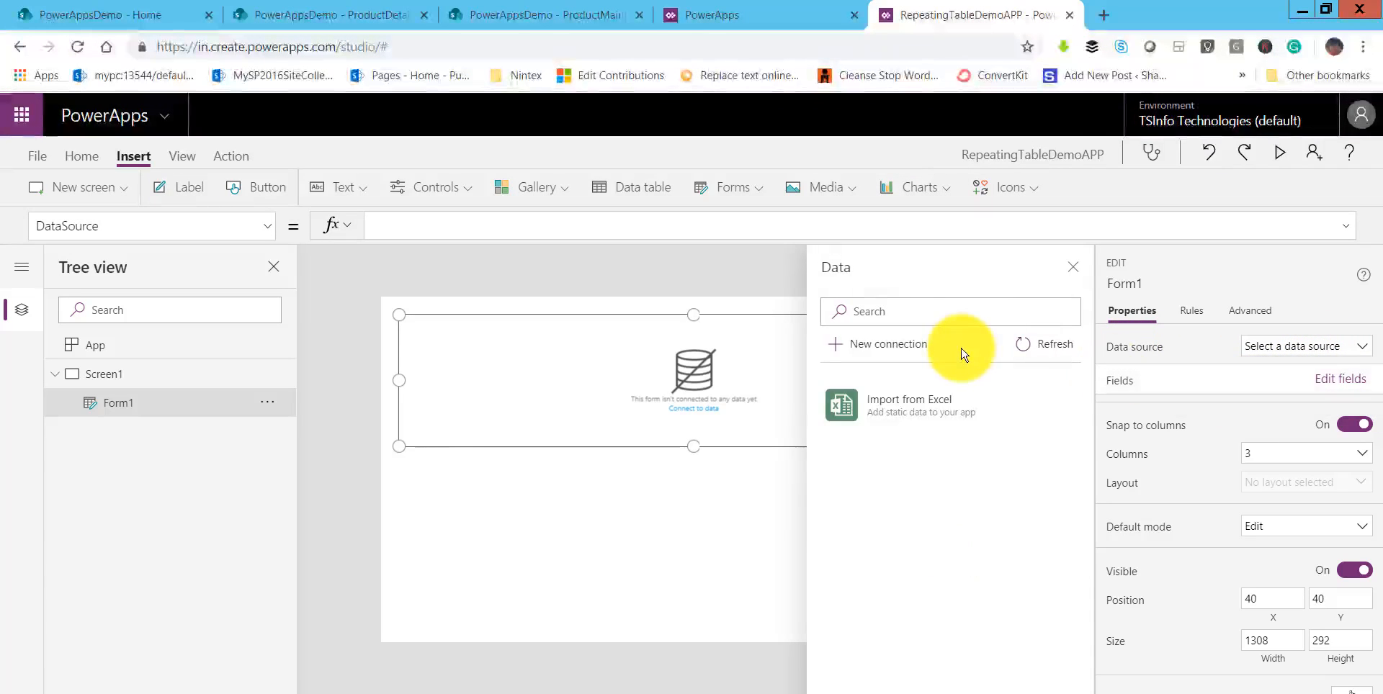
{"action": "left_click", "coordinate": [885, 345]}
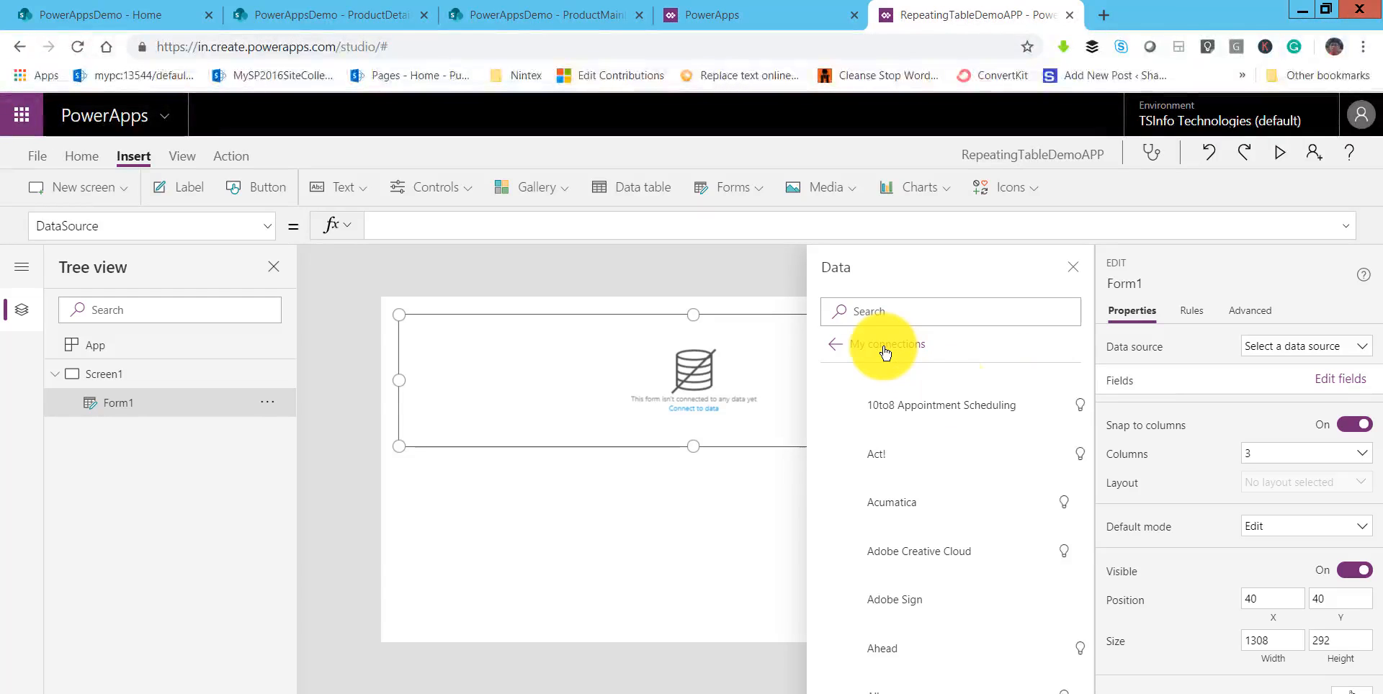
{"action": "scroll", "coordinate": [959, 509], "scroll_direction": "down", "scroll_amount": 20}
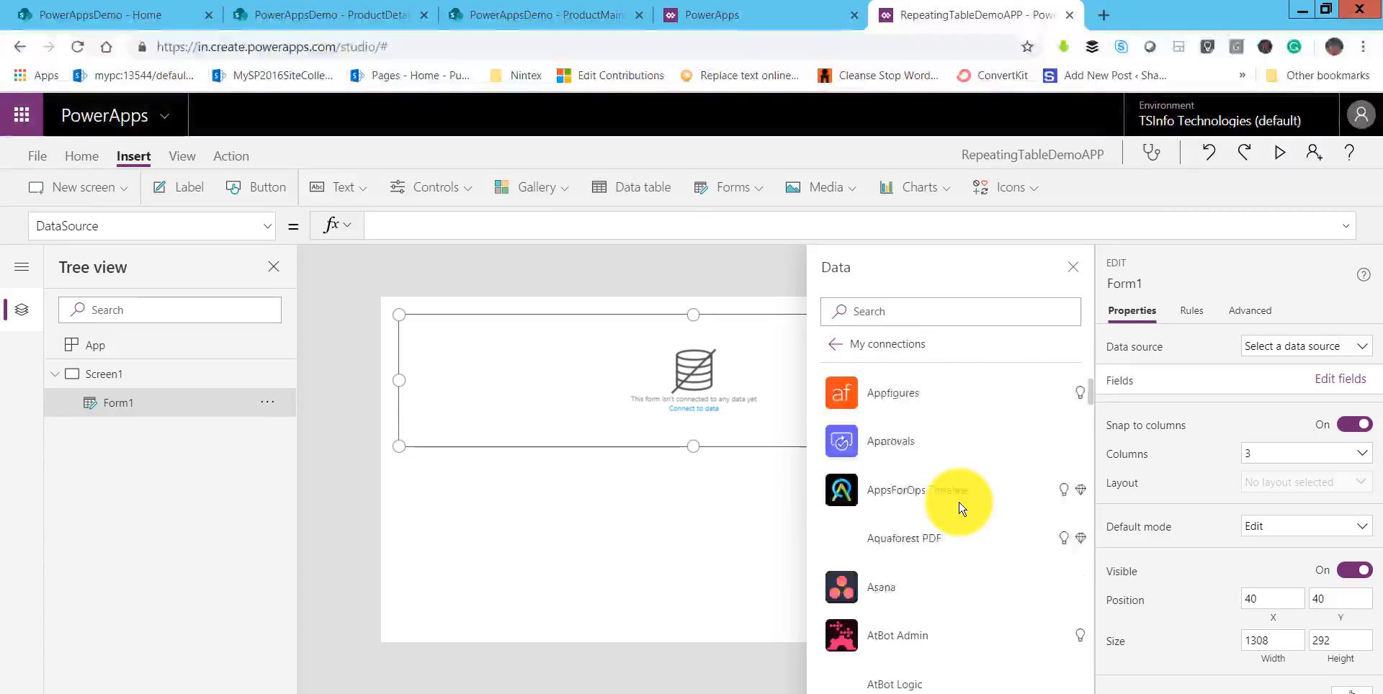
{"action": "scroll", "coordinate": [958, 508], "scroll_direction": "down", "scroll_amount": 20}
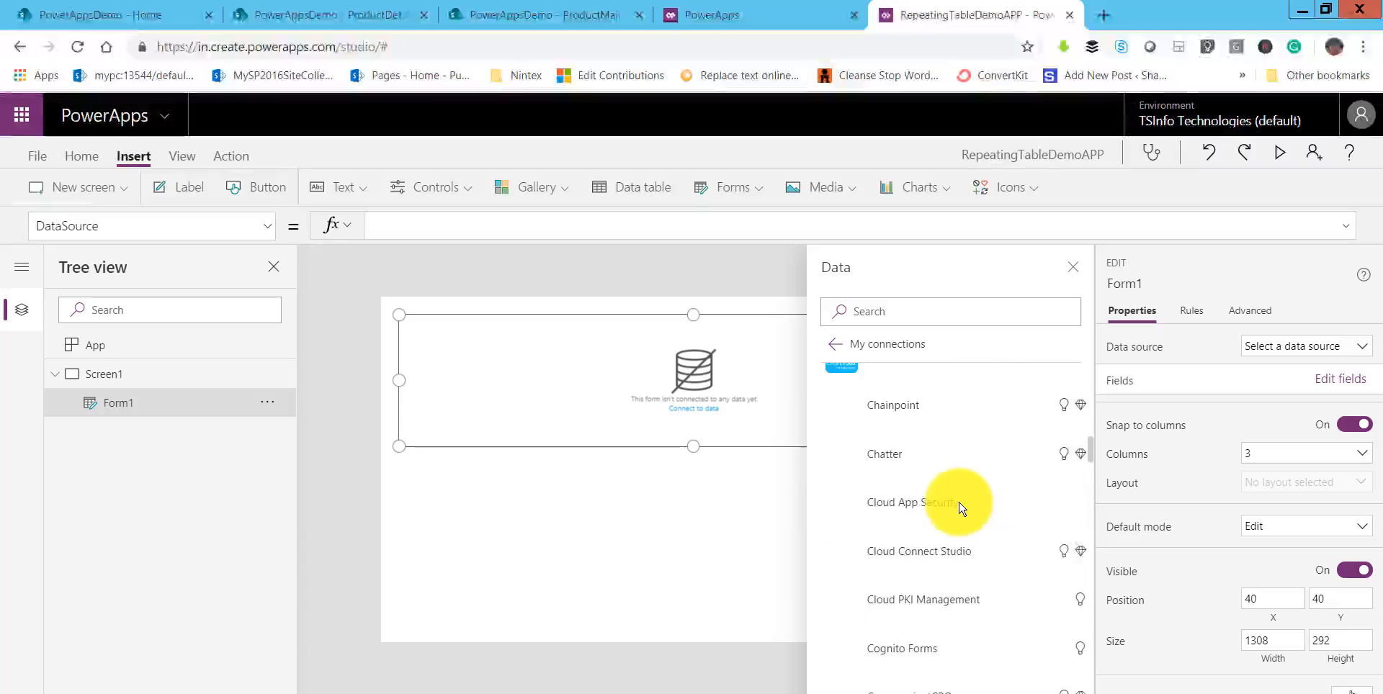
{"action": "scroll", "coordinate": [958, 509], "scroll_direction": "down", "scroll_amount": 15}
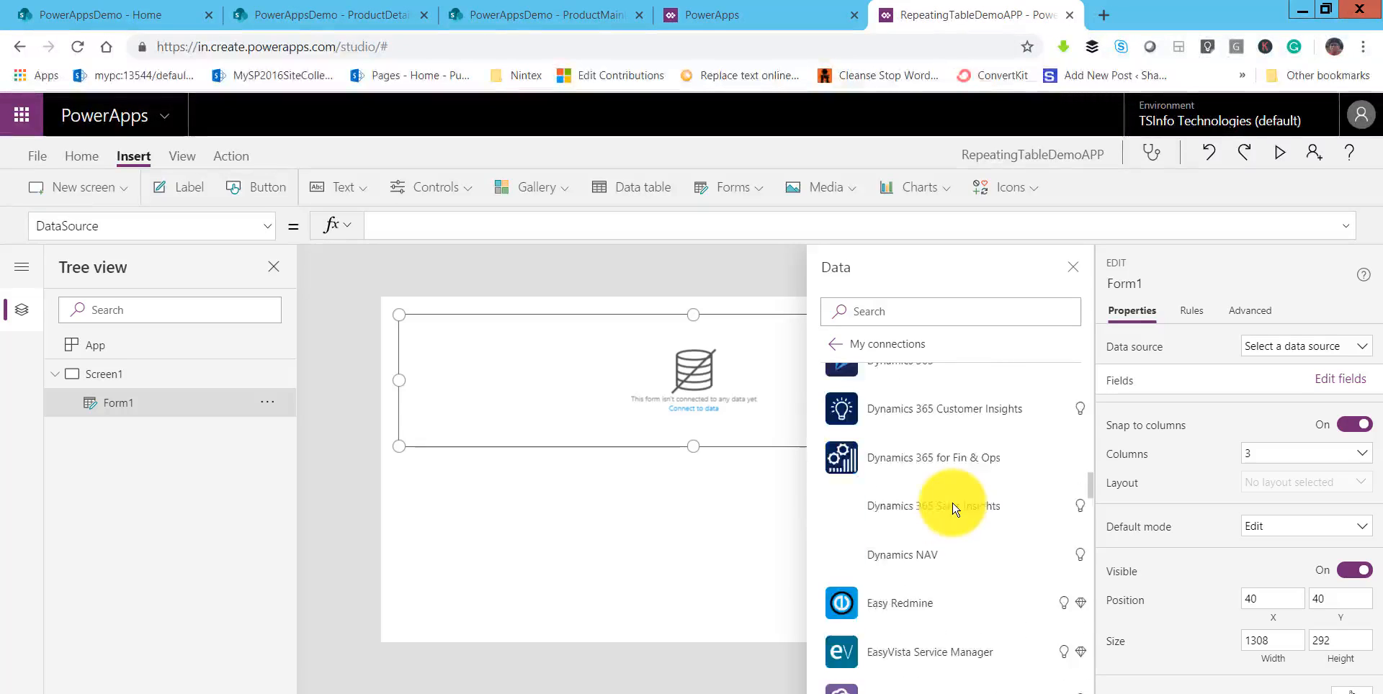
{"action": "left_click", "coordinate": [890, 312]}
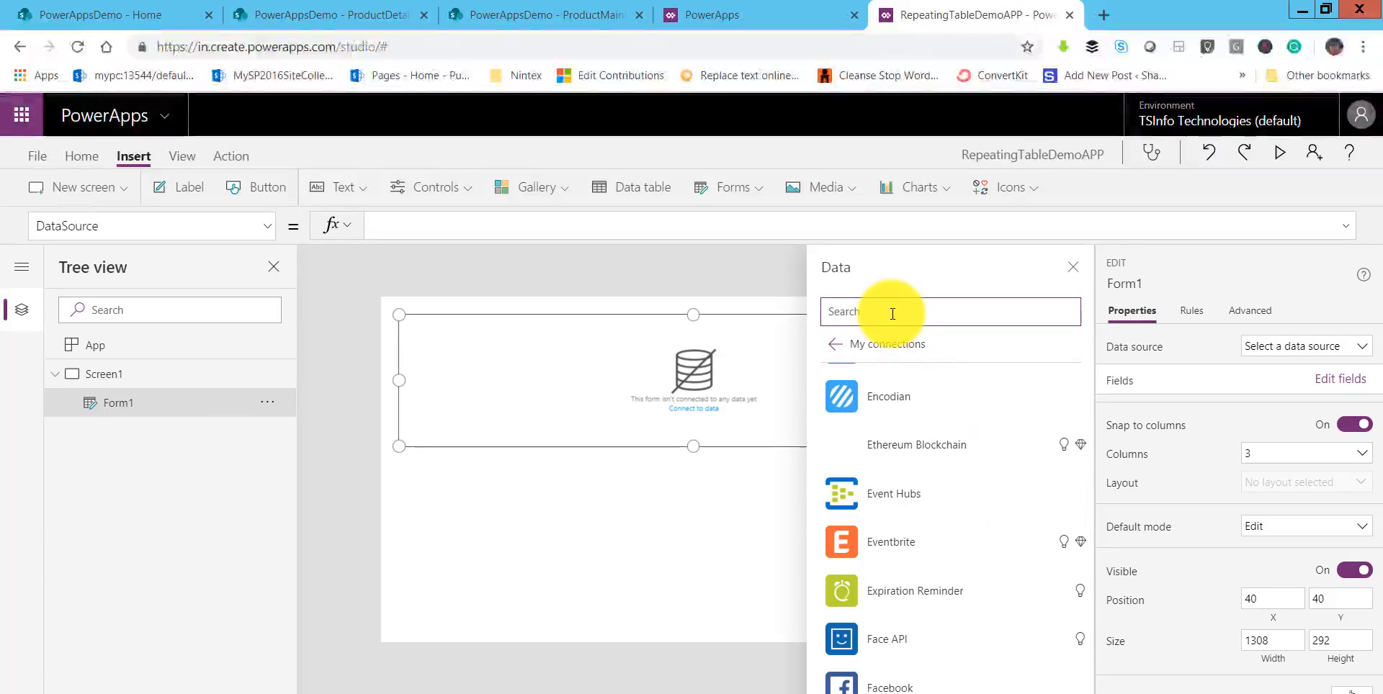
{"action": "type", "text": "share"}
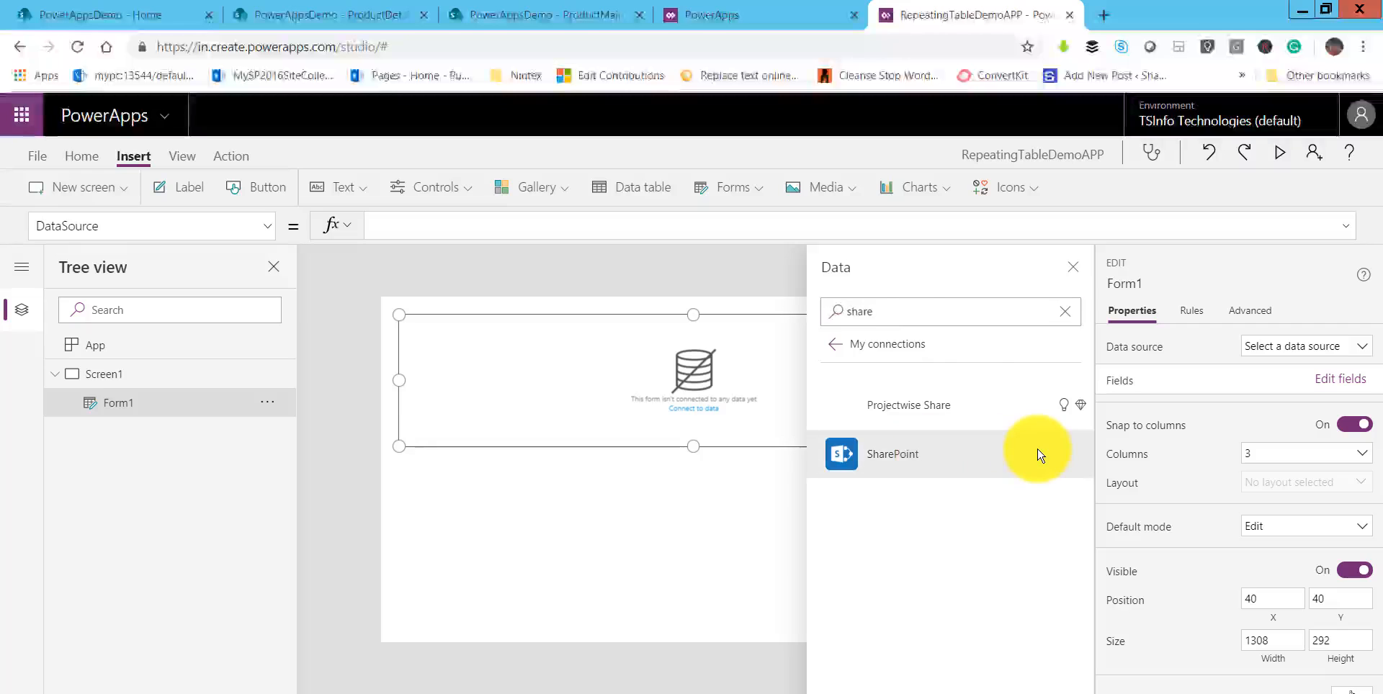
{"action": "left_click", "coordinate": [1040, 455]}
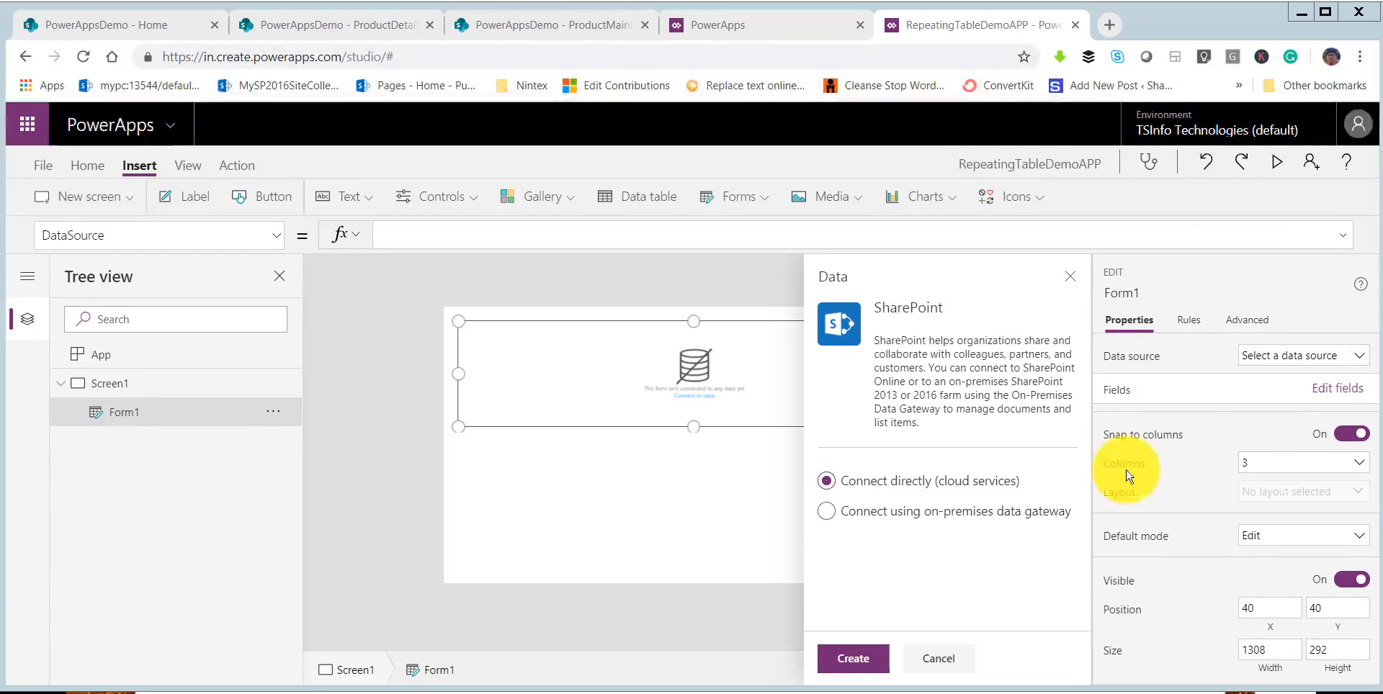
{"action": "left_click", "coordinate": [841, 656]}
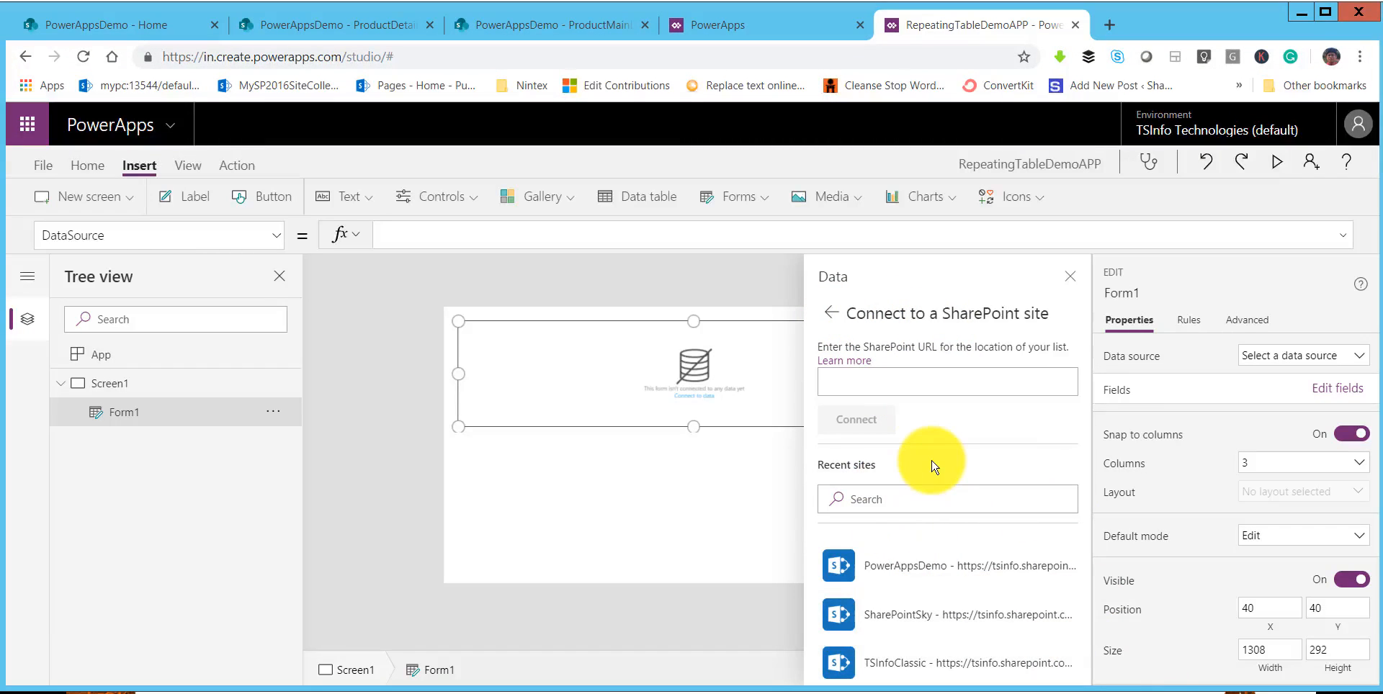
Connect Form1 to the ProductMainList from the PowerAppsDemo site and close the data pane.
{"action": "left_click", "coordinate": [916, 576]}
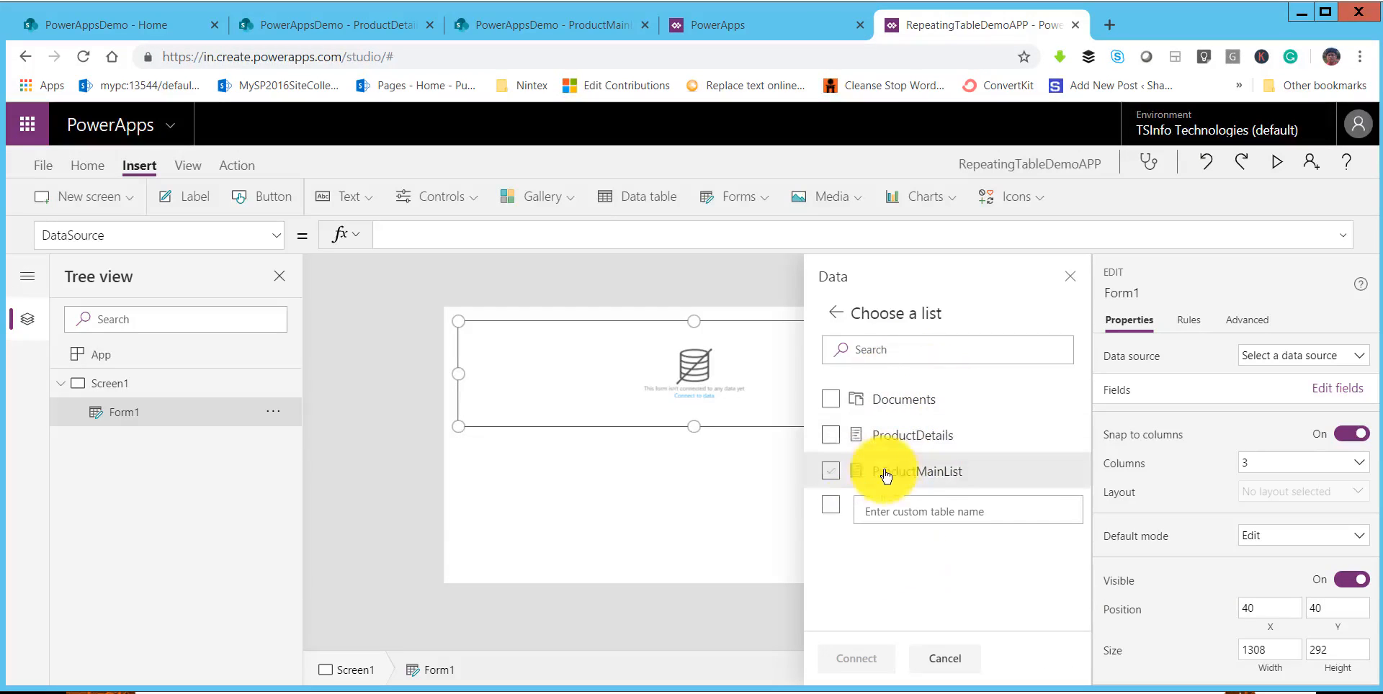
{"action": "left_click", "coordinate": [885, 480]}
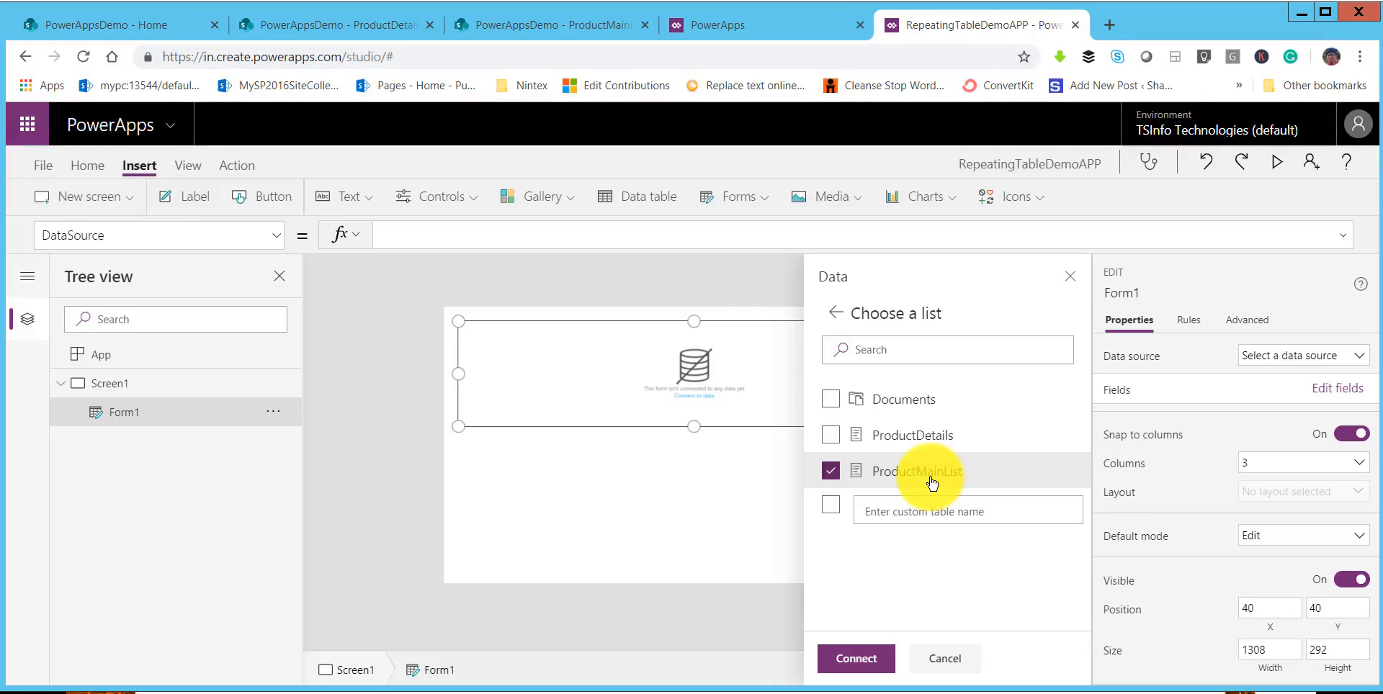
{"action": "left_click", "coordinate": [862, 659]}
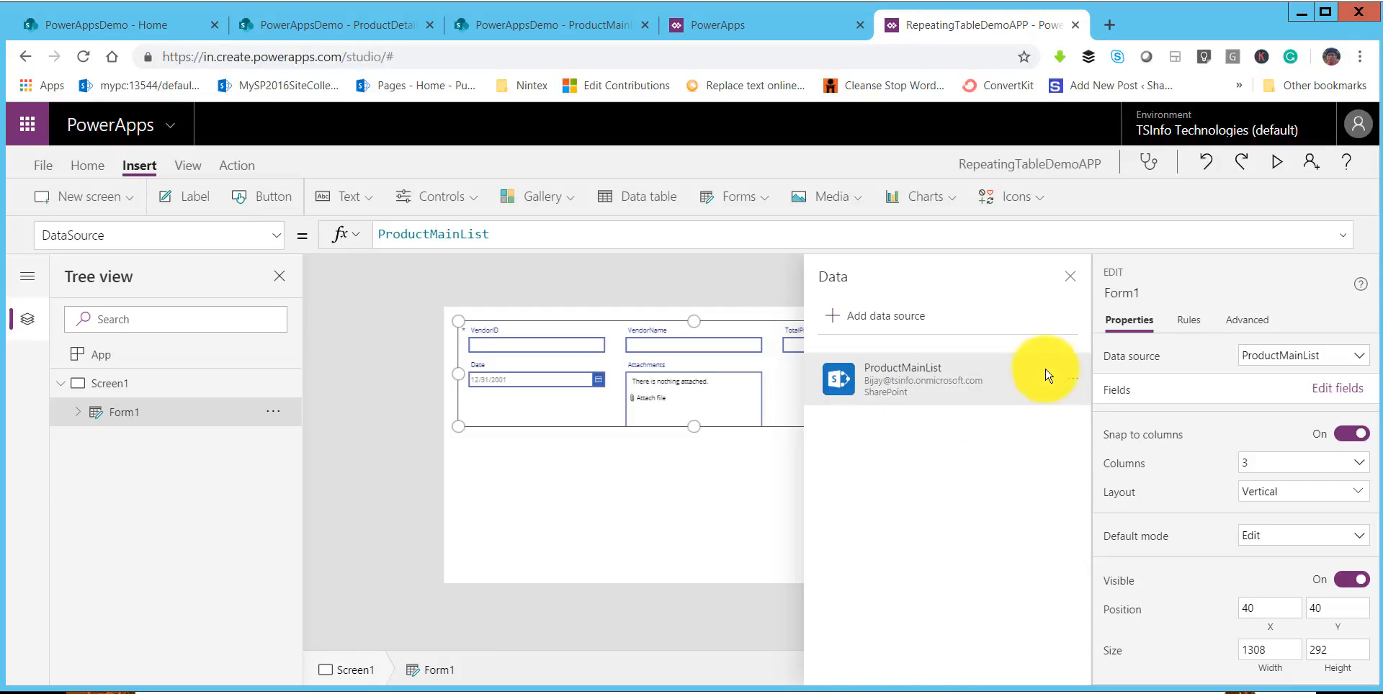
{"action": "left_click", "coordinate": [1073, 281]}
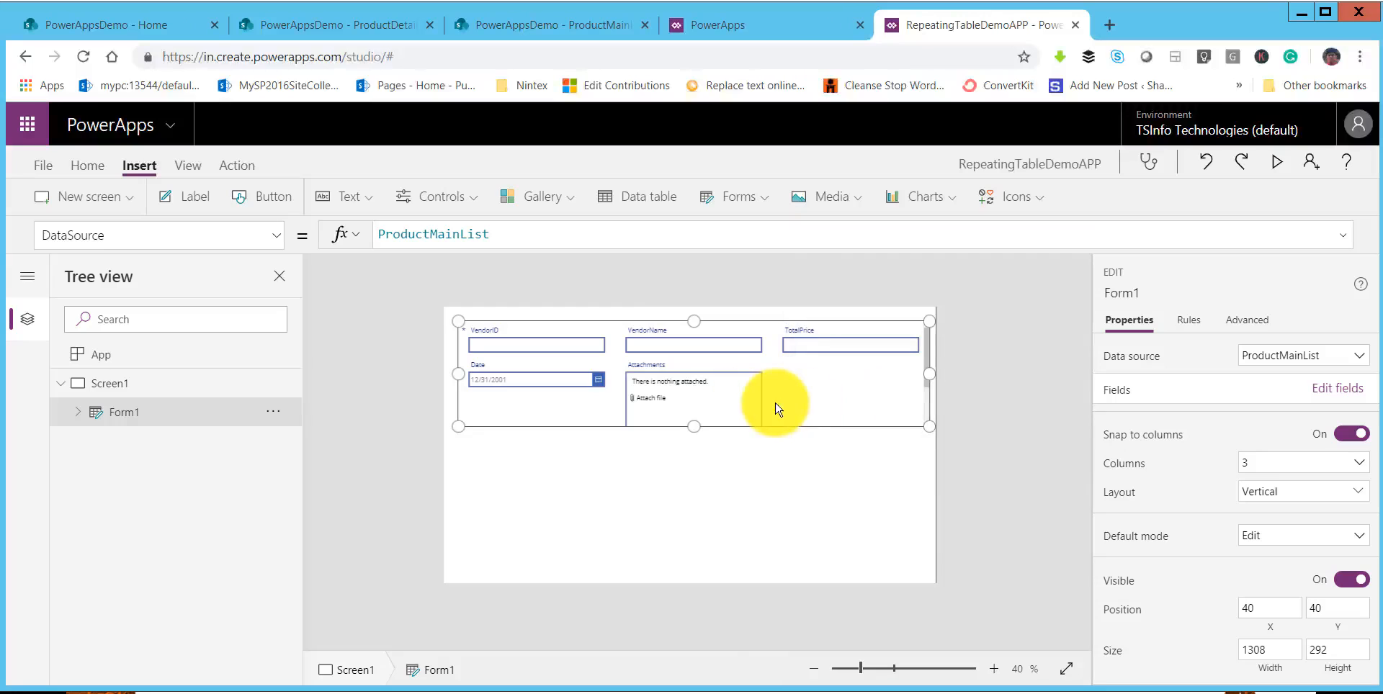
Delete the Attachments card from Form1 and arrange the remaining fields in 2 columns.
{"action": "left_click", "coordinate": [706, 381]}
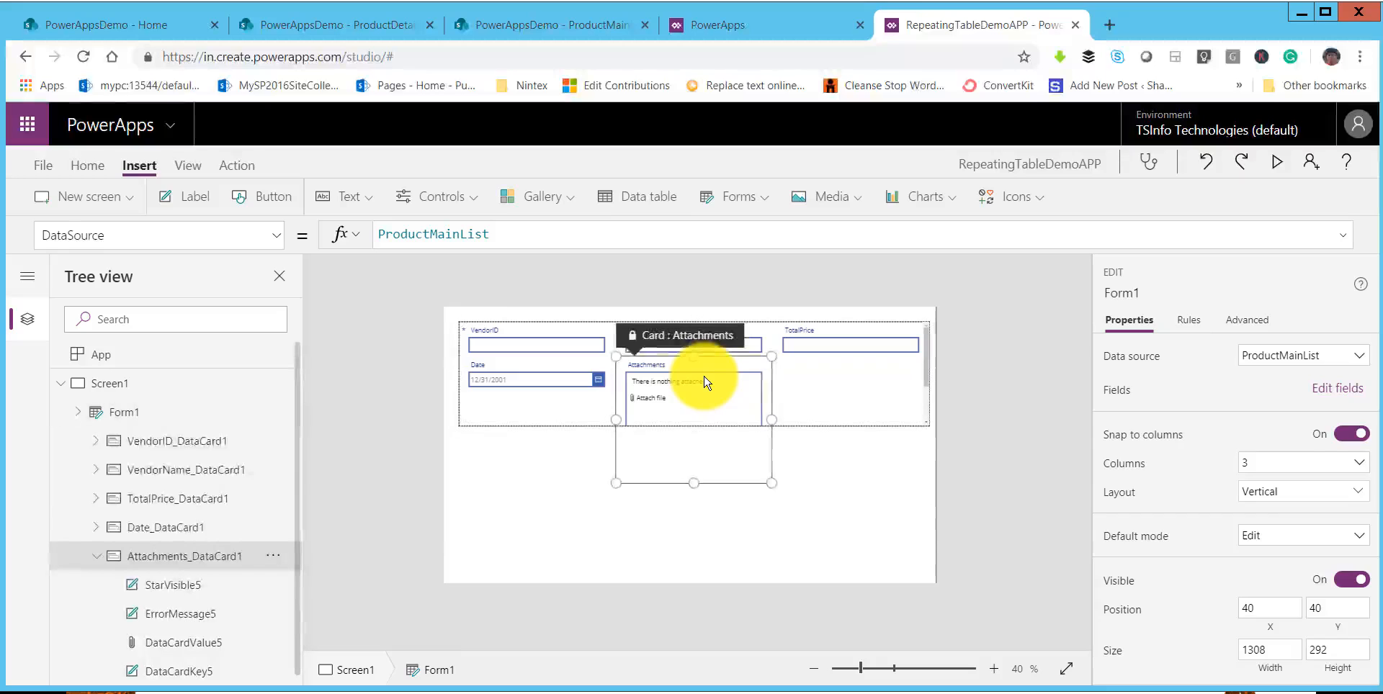
{"action": "key", "text": "Delete"}
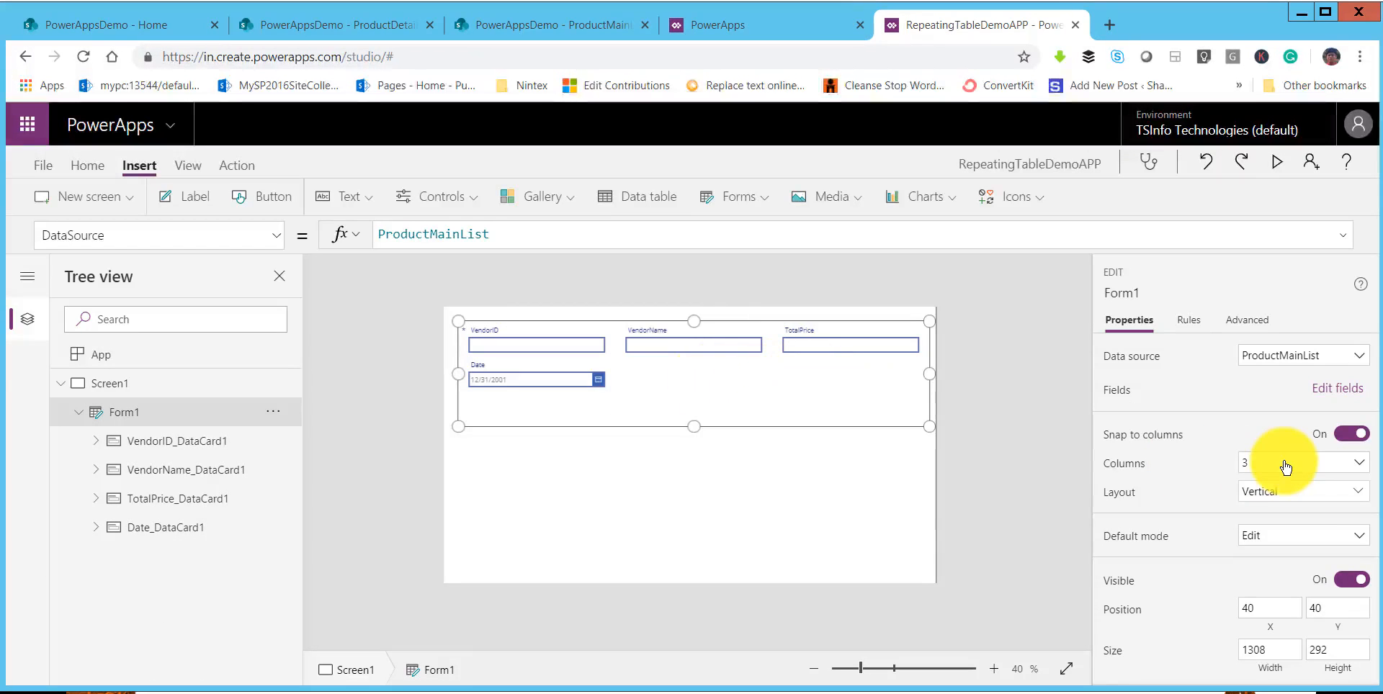
{"action": "left_click", "coordinate": [1281, 468]}
{"action": "left_click", "coordinate": [1252, 516]}
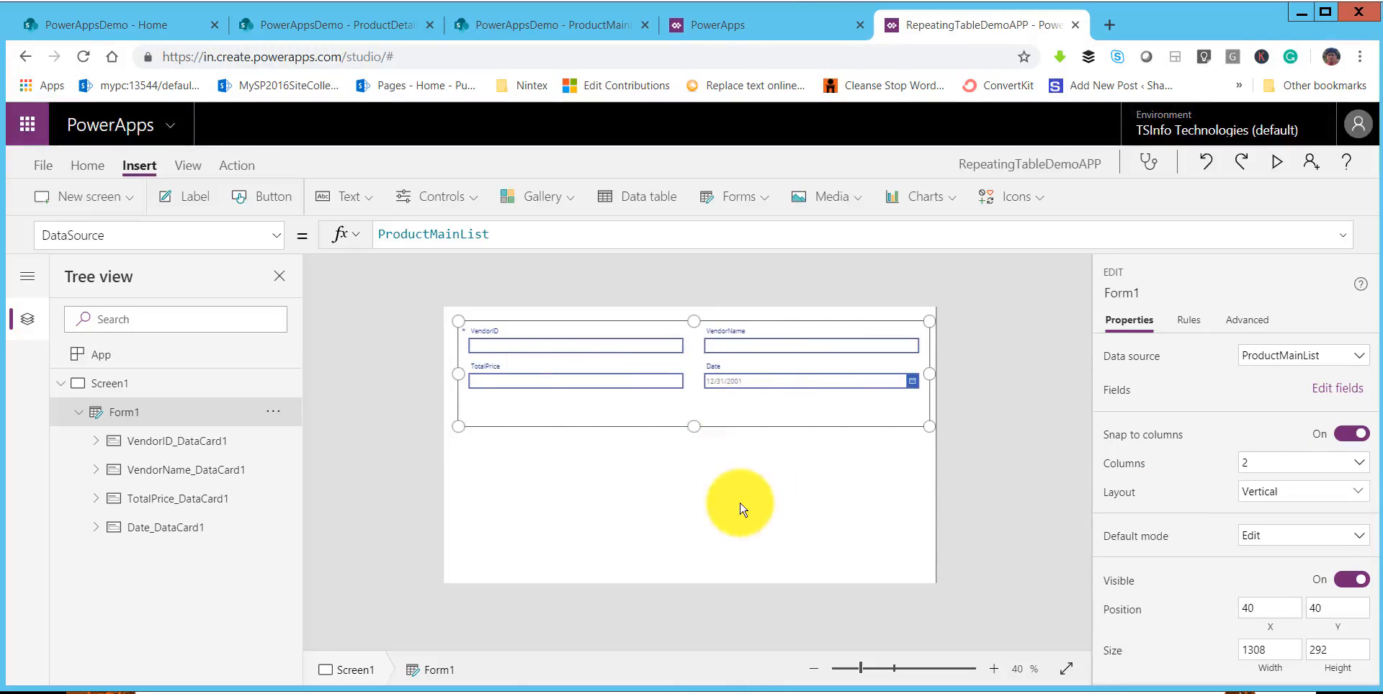
Start Screen1's OnVisible formula with the value true.
{"action": "left_click", "coordinate": [741, 509]}
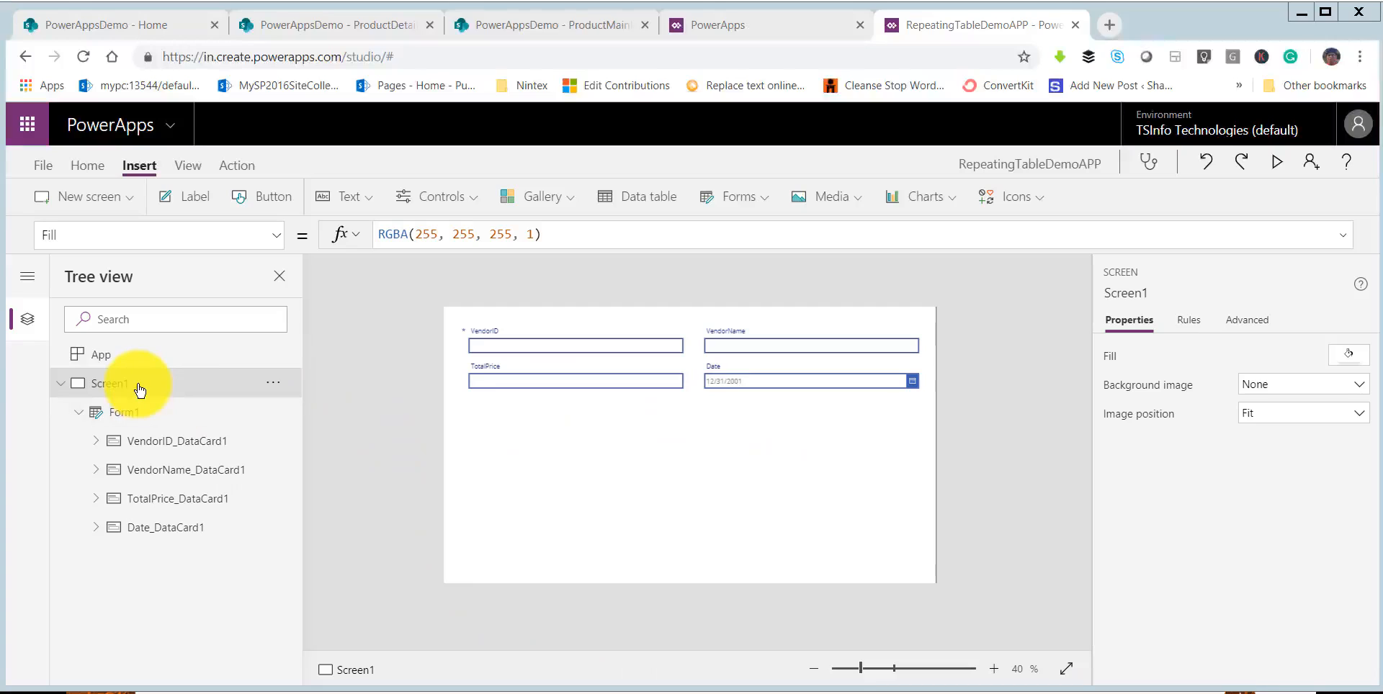
{"action": "left_click", "coordinate": [274, 238]}
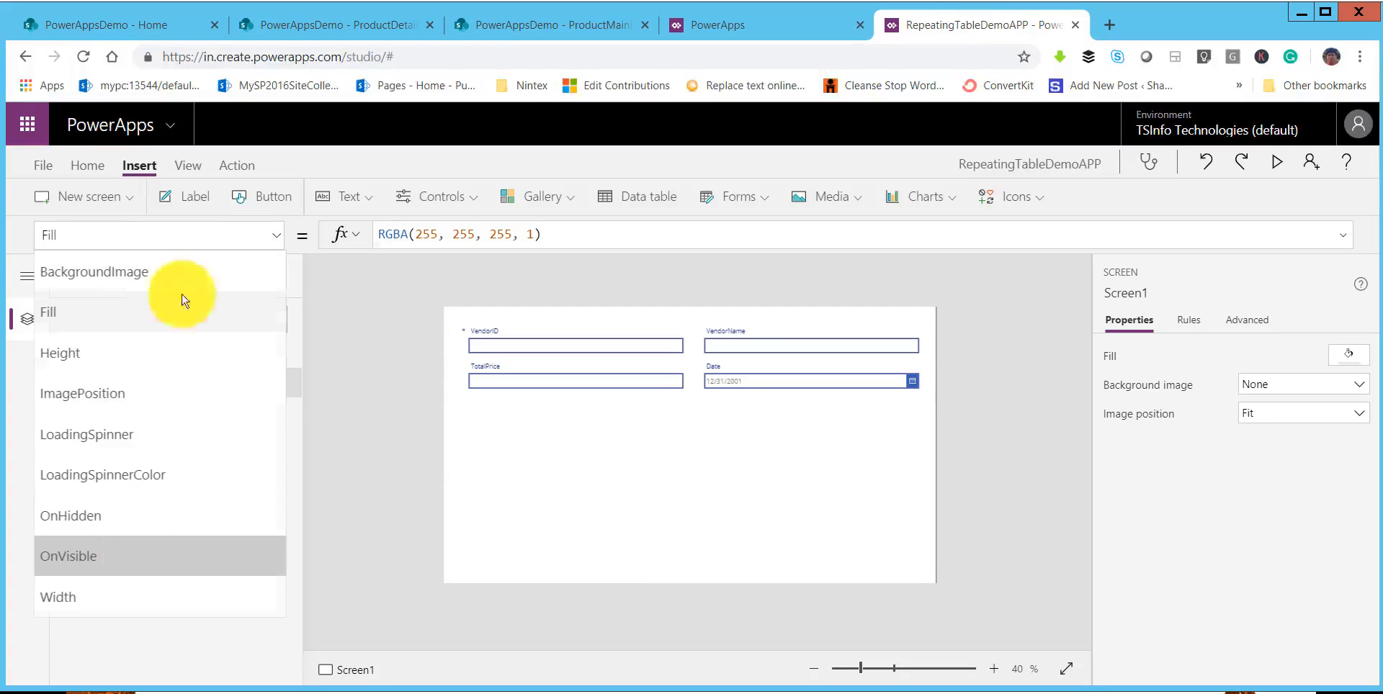
{"action": "key", "text": "Return"}
{"action": "left_click", "coordinate": [392, 242]}
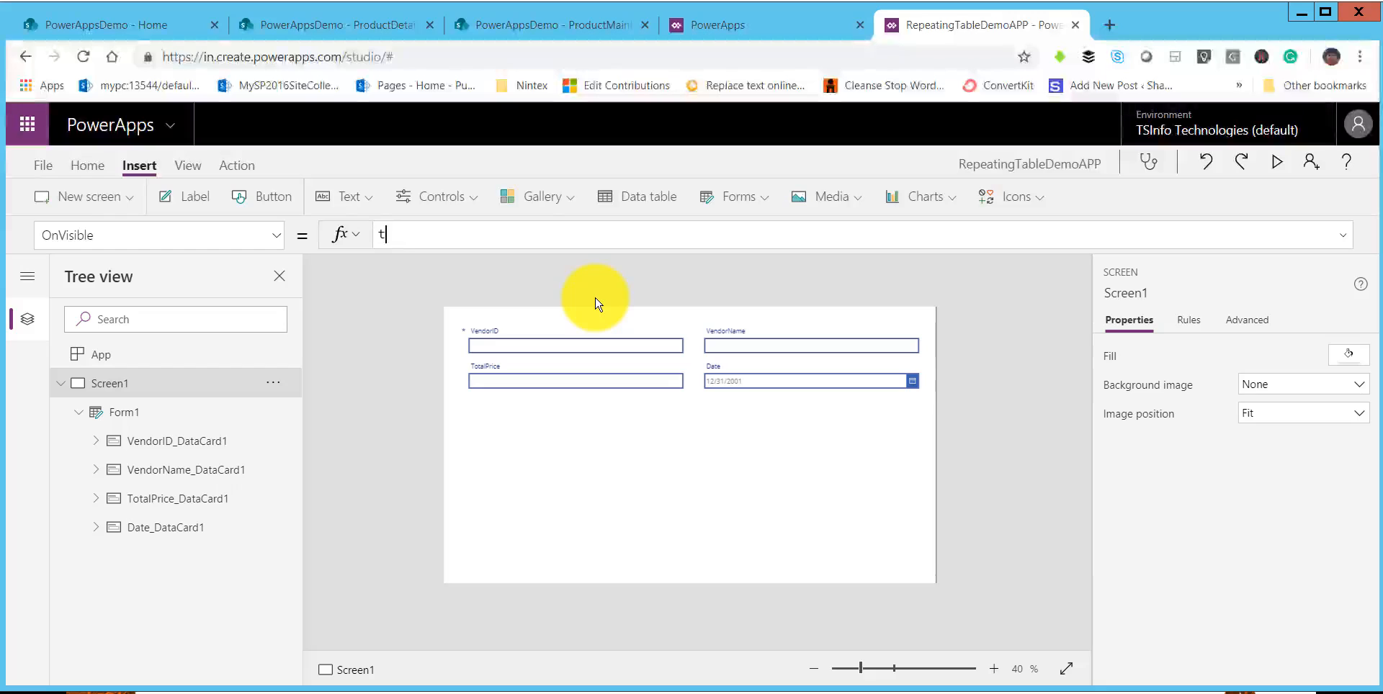
{"action": "type", "text": "e"}
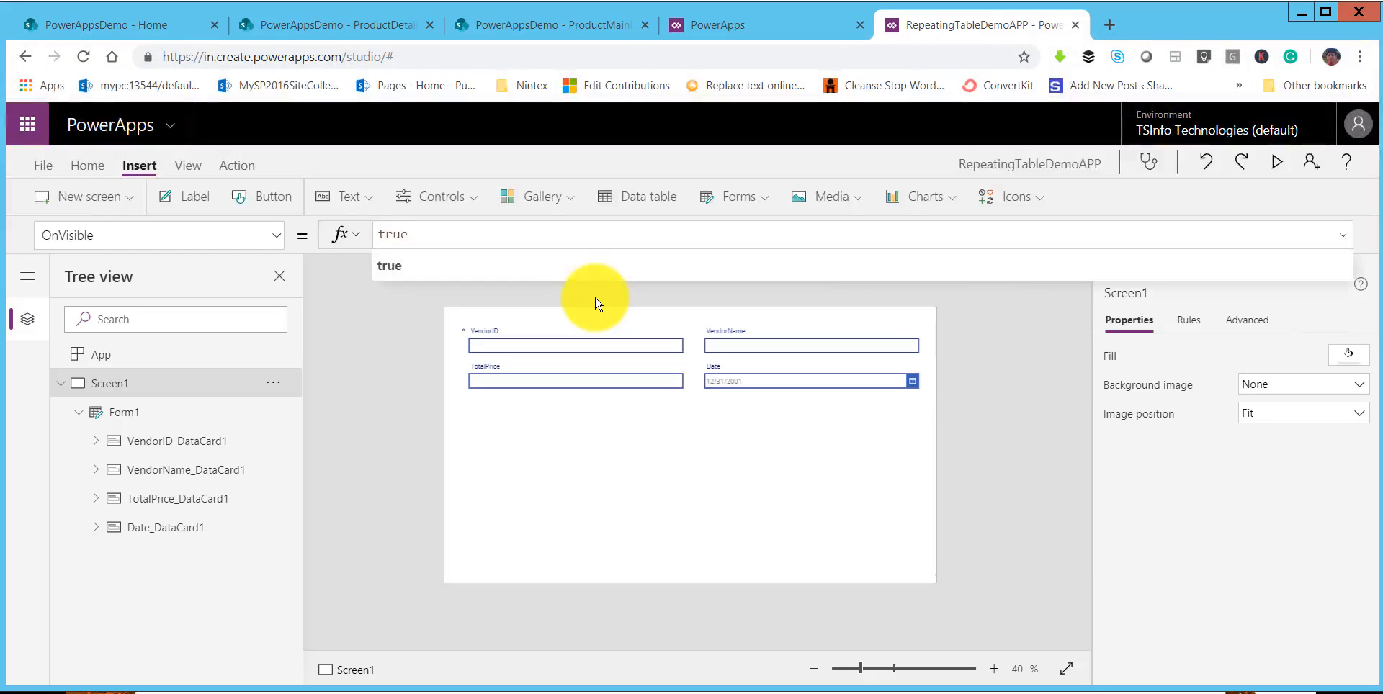
Append ;NewForm(Form1) to Screen1's OnVisible formula after true.
{"action": "type", "text": ";n"}
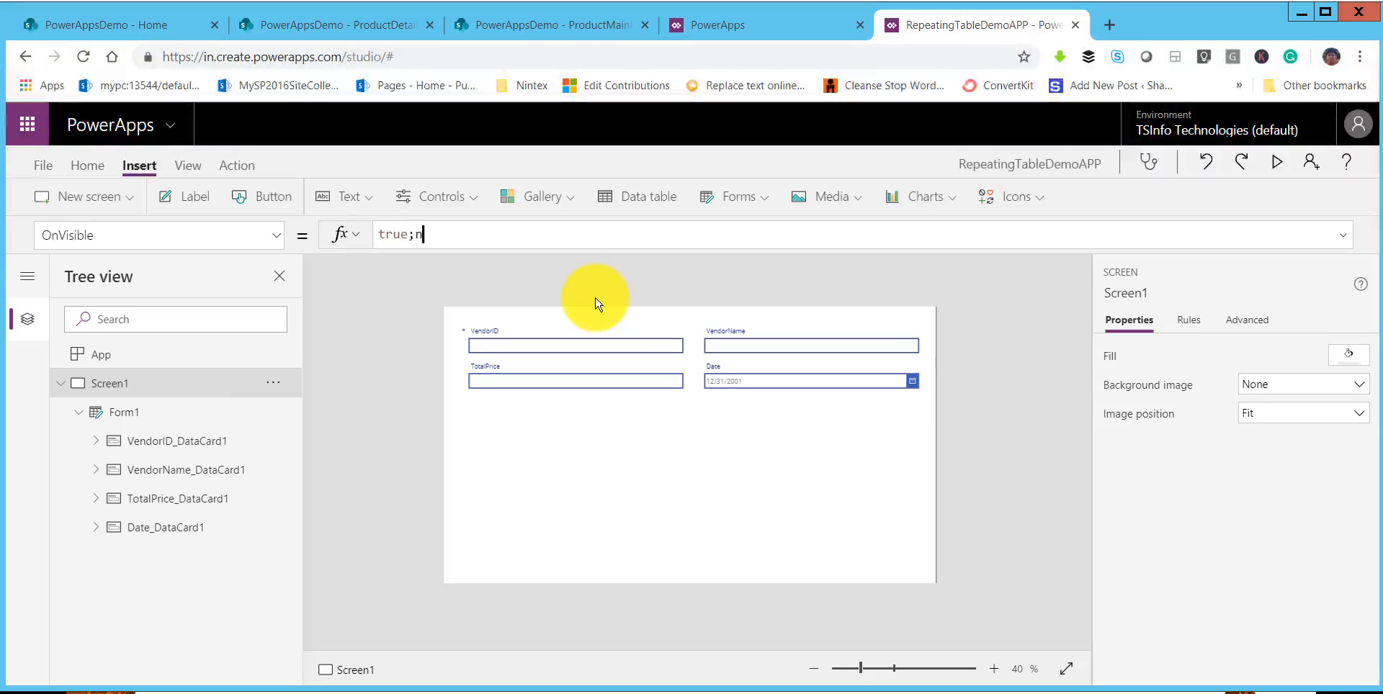
{"action": "type", "text": "ew"}
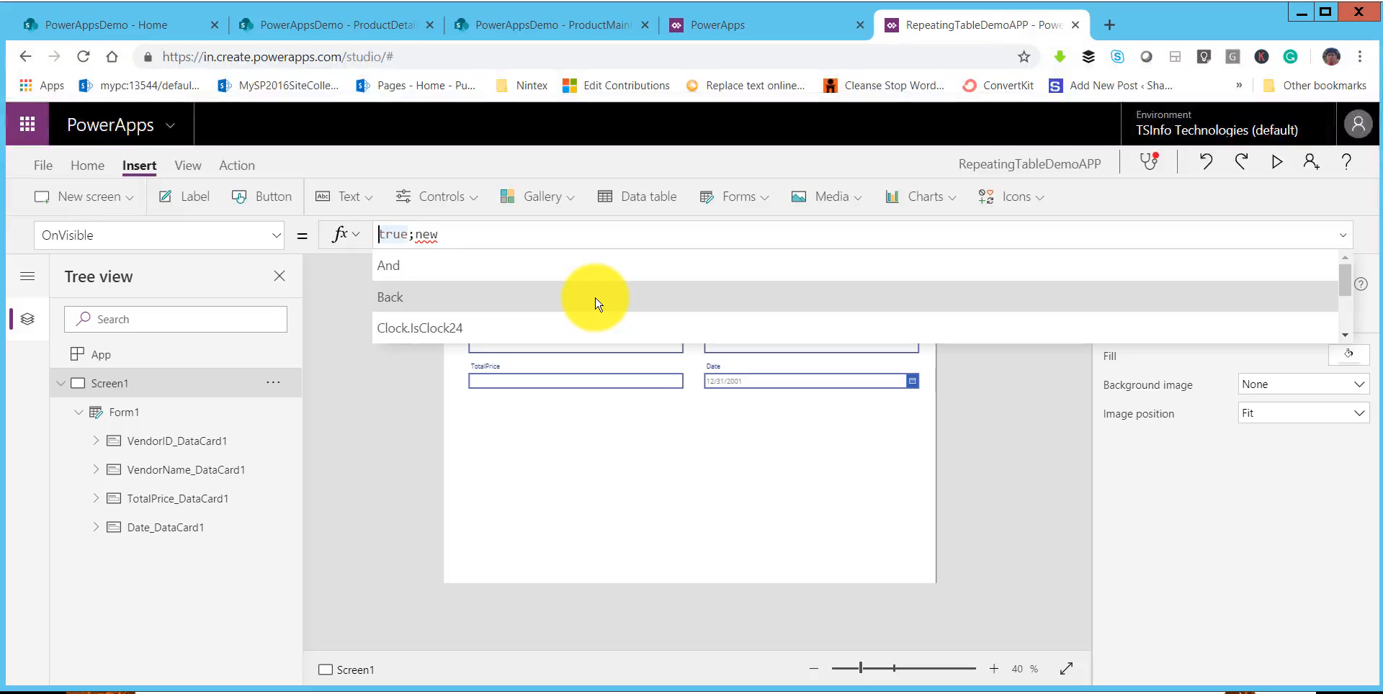
{"action": "key", "text": "BackSpace"}
{"action": "key", "text": "BackSpace"}
{"action": "key", "text": "BackSpace"}
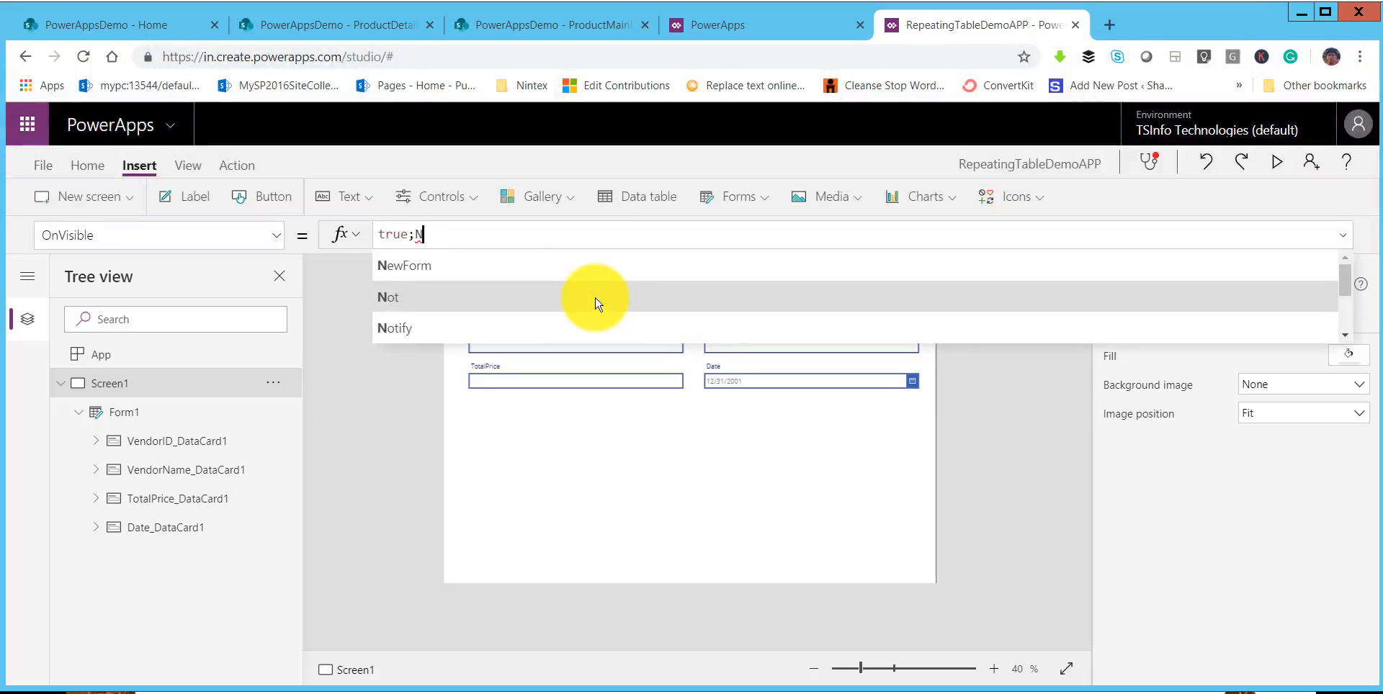
{"action": "key", "text": "Home"}
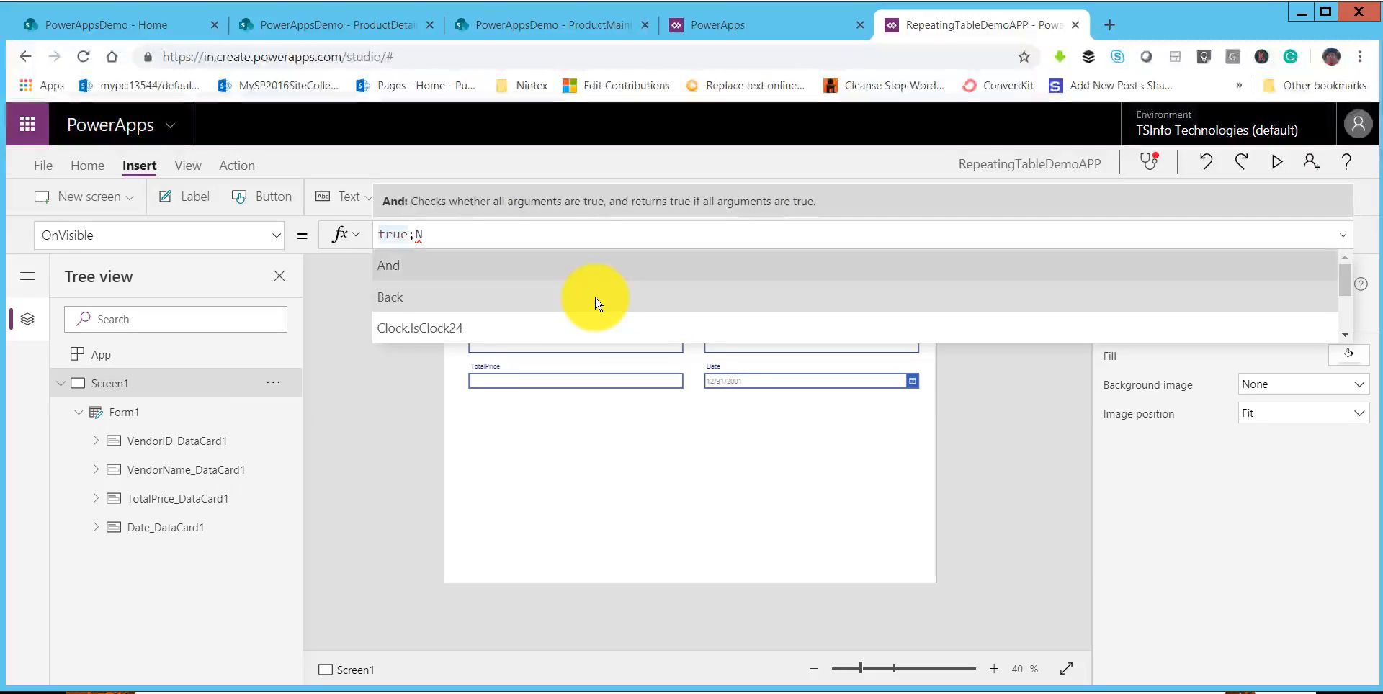
{"action": "left_click", "coordinate": [510, 240]}
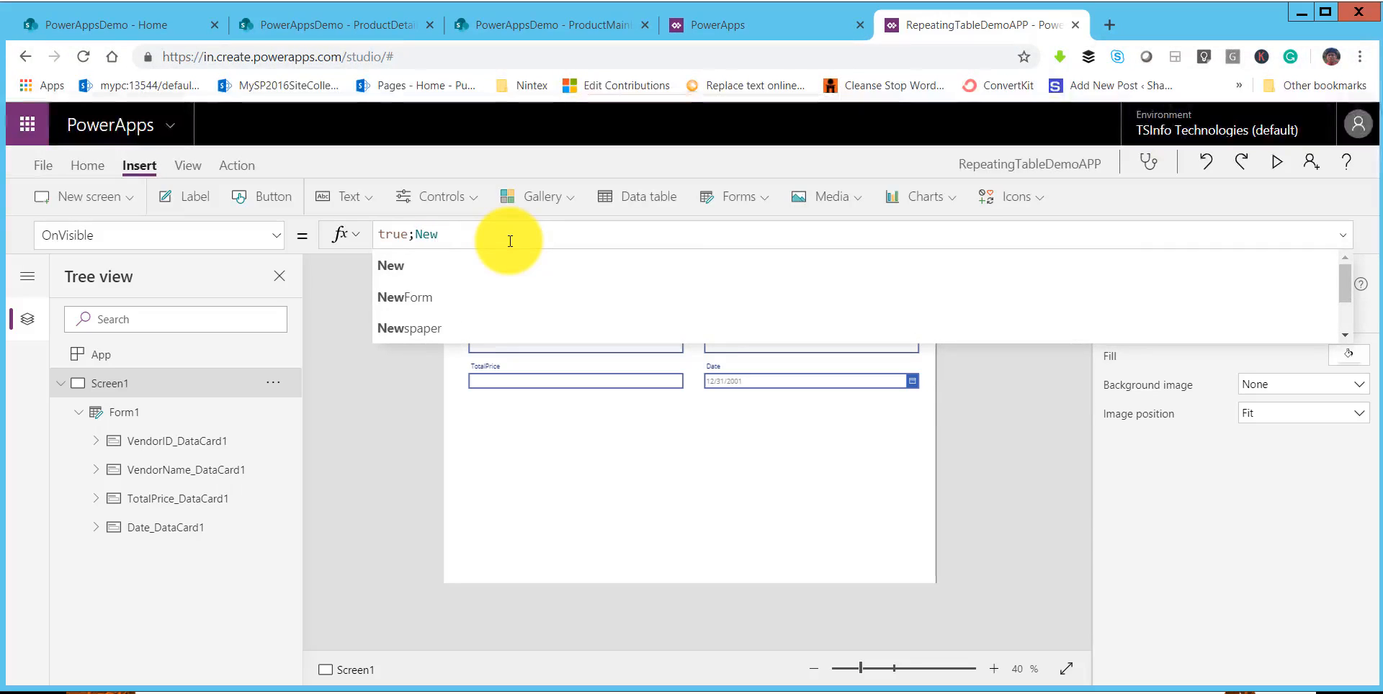
{"action": "type", "text": "ew"}
{"action": "key", "text": "Down"}
{"action": "key", "text": "Tab"}
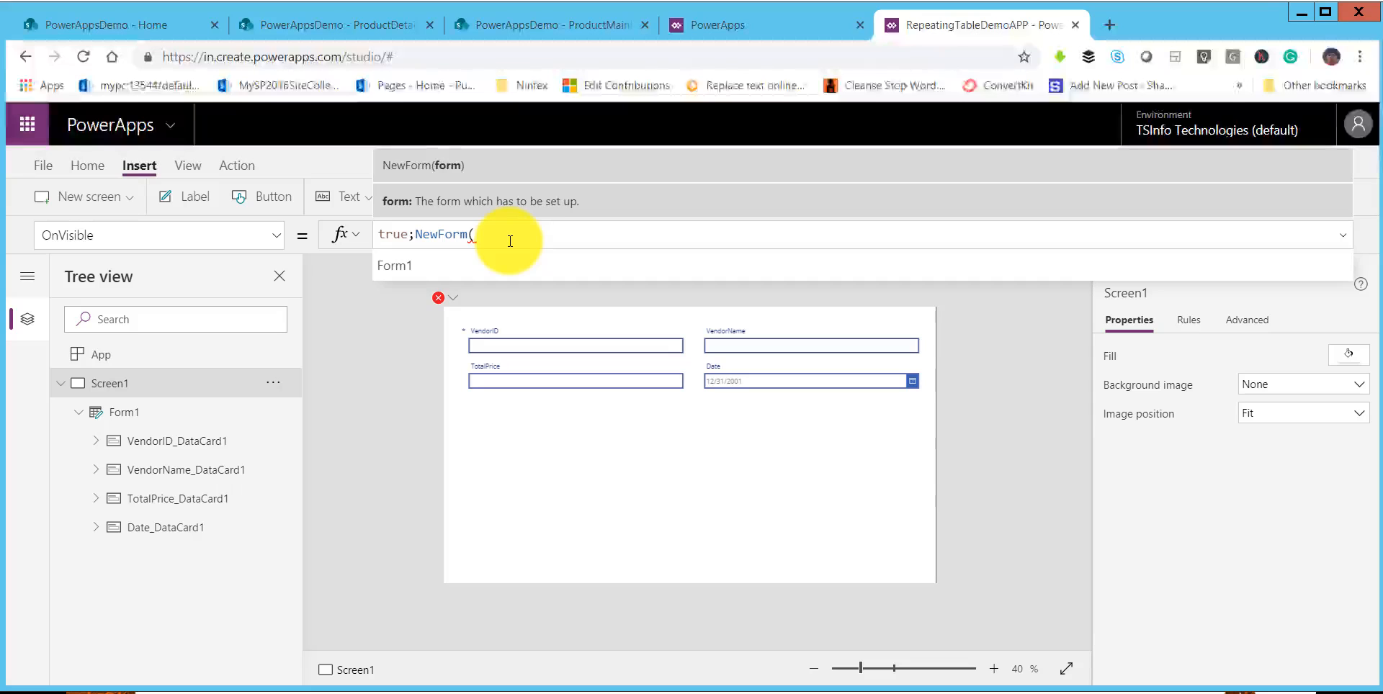
{"action": "key", "text": "Tab"}
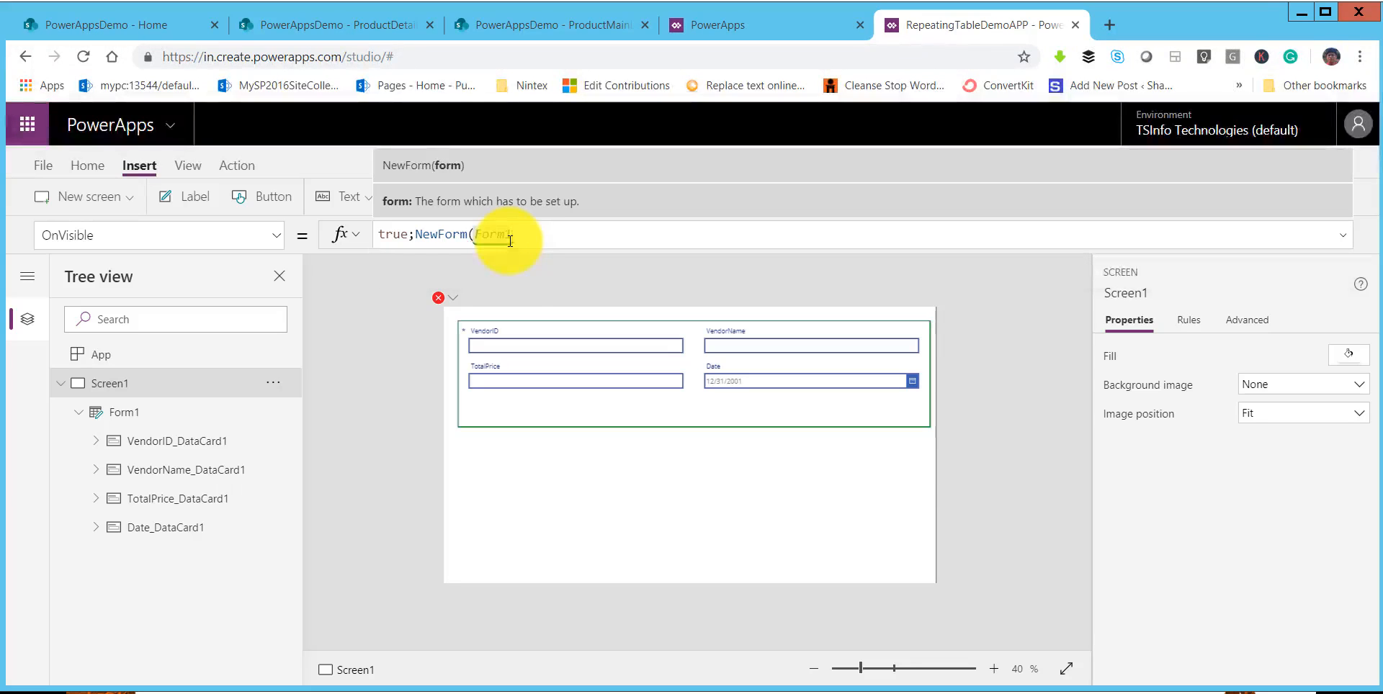
{"action": "type", "text": ")"}
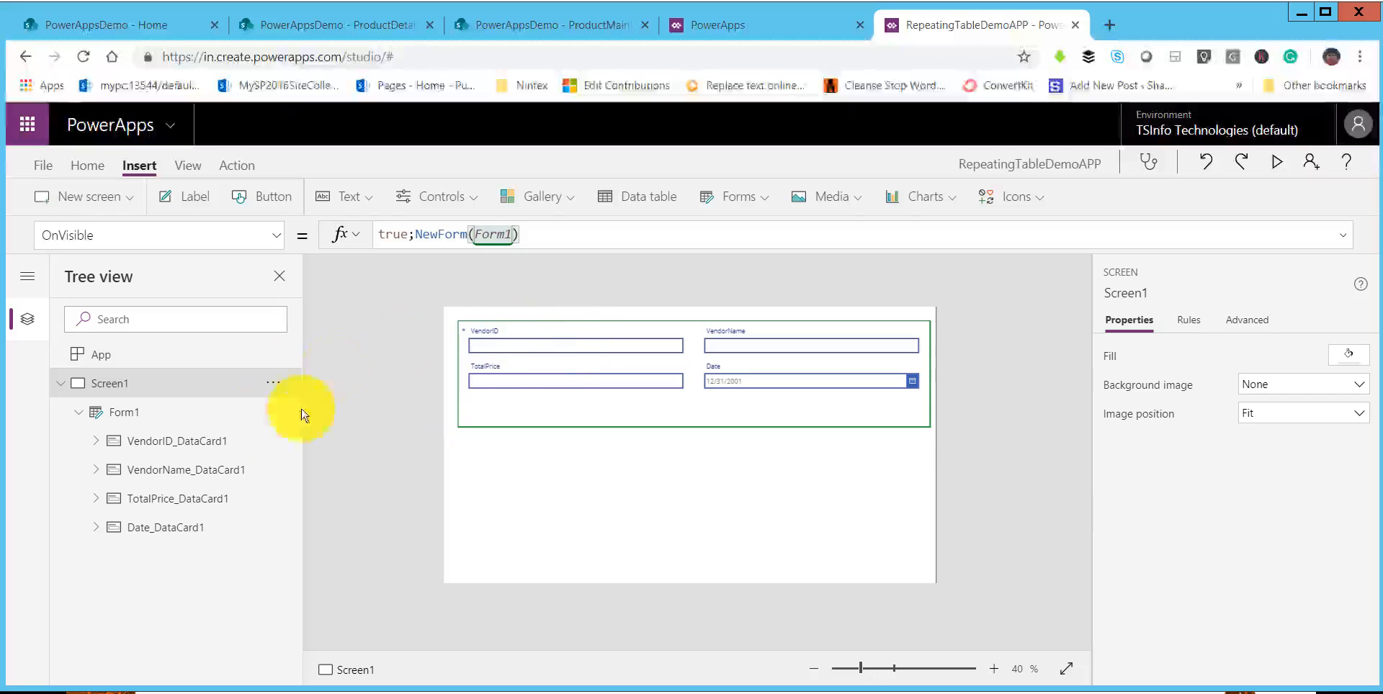
Add a label below the form's fields with the text Orders at font size 20.
{"action": "left_click", "coordinate": [396, 487]}
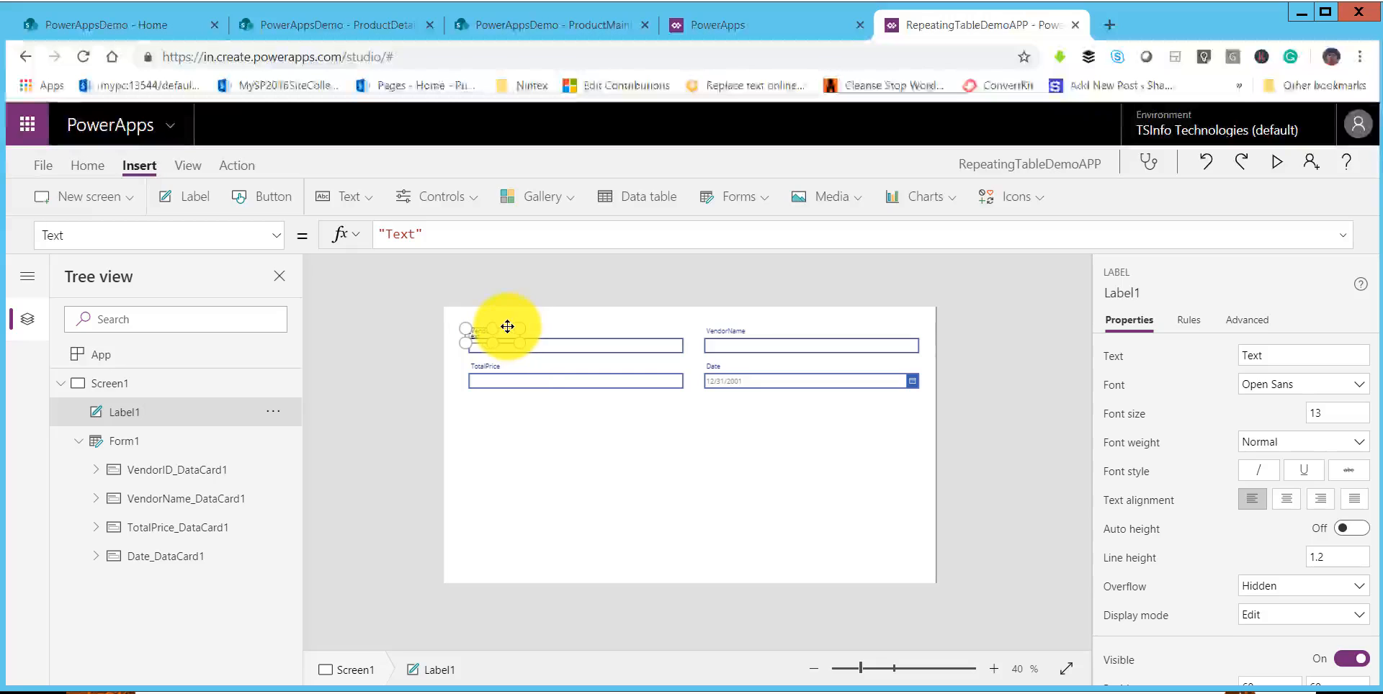
{"action": "left_click_drag", "start_coordinate": [507, 326], "coordinate": [571, 426]}
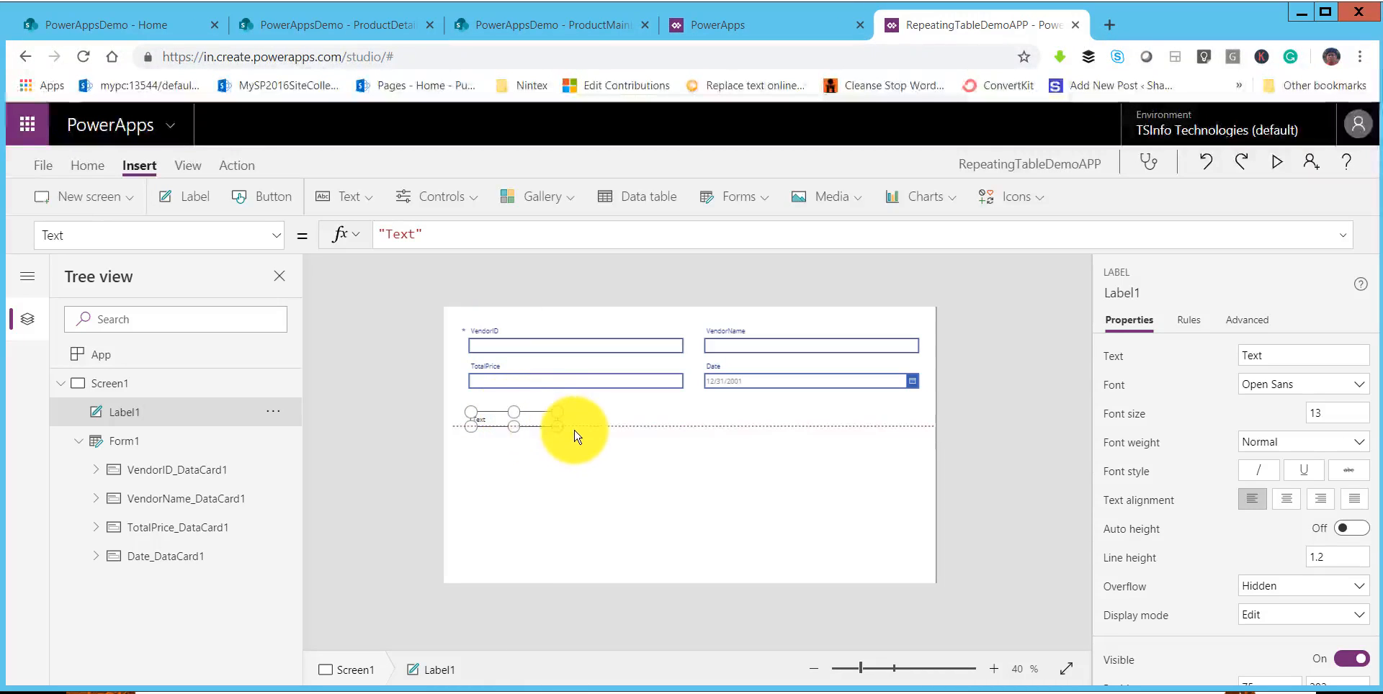
{"action": "left_click", "coordinate": [402, 235]}
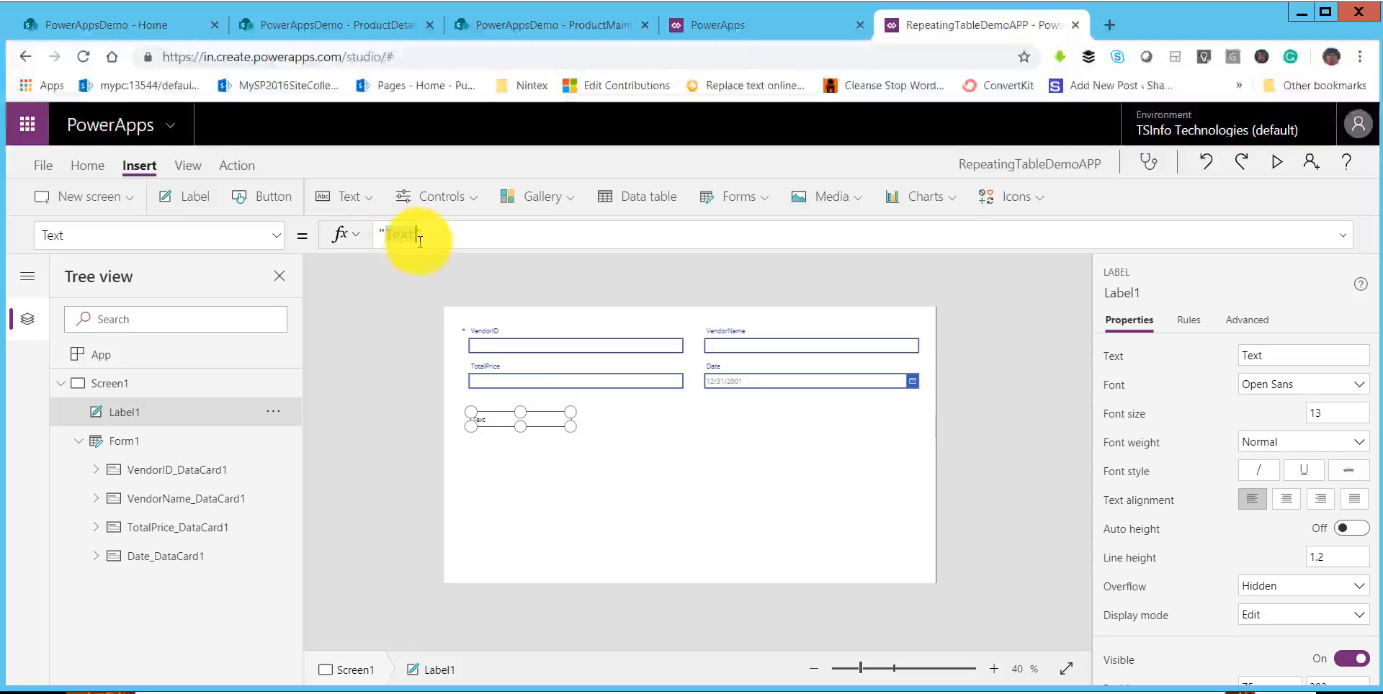
{"action": "type", "text": "O"}
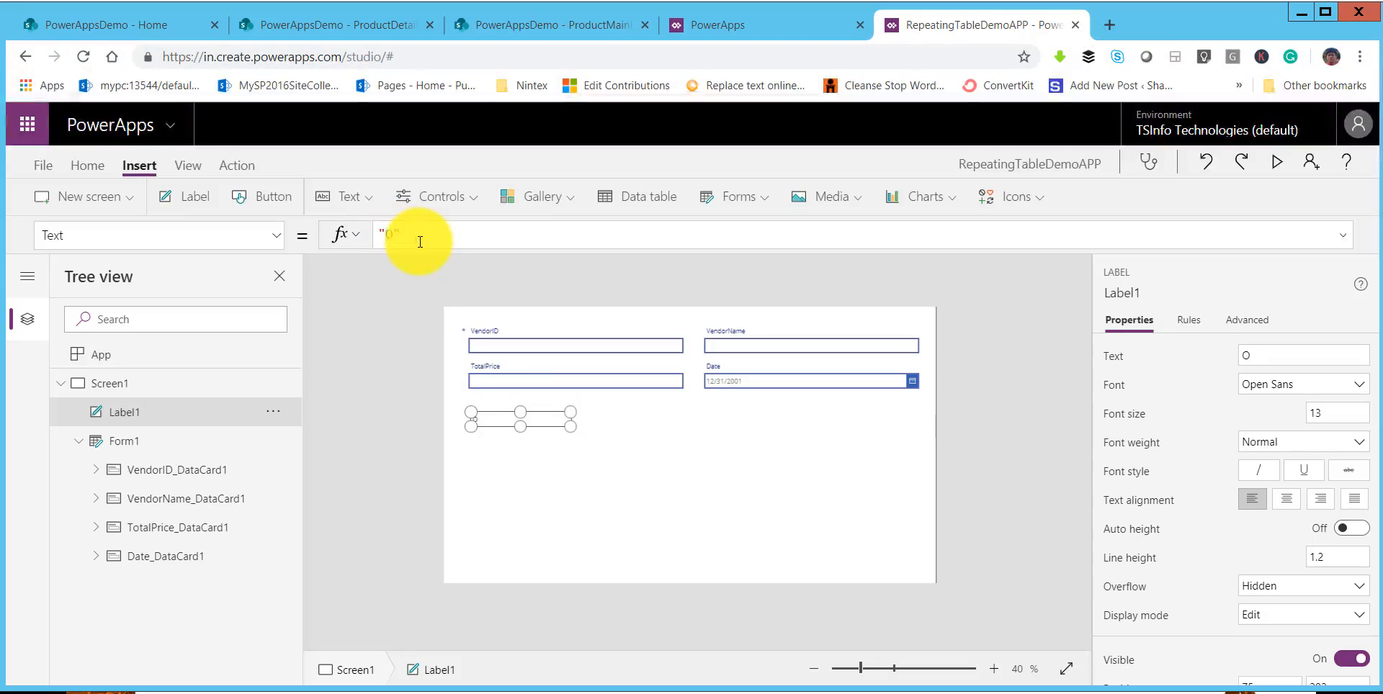
{"action": "type", "text": "rders"}
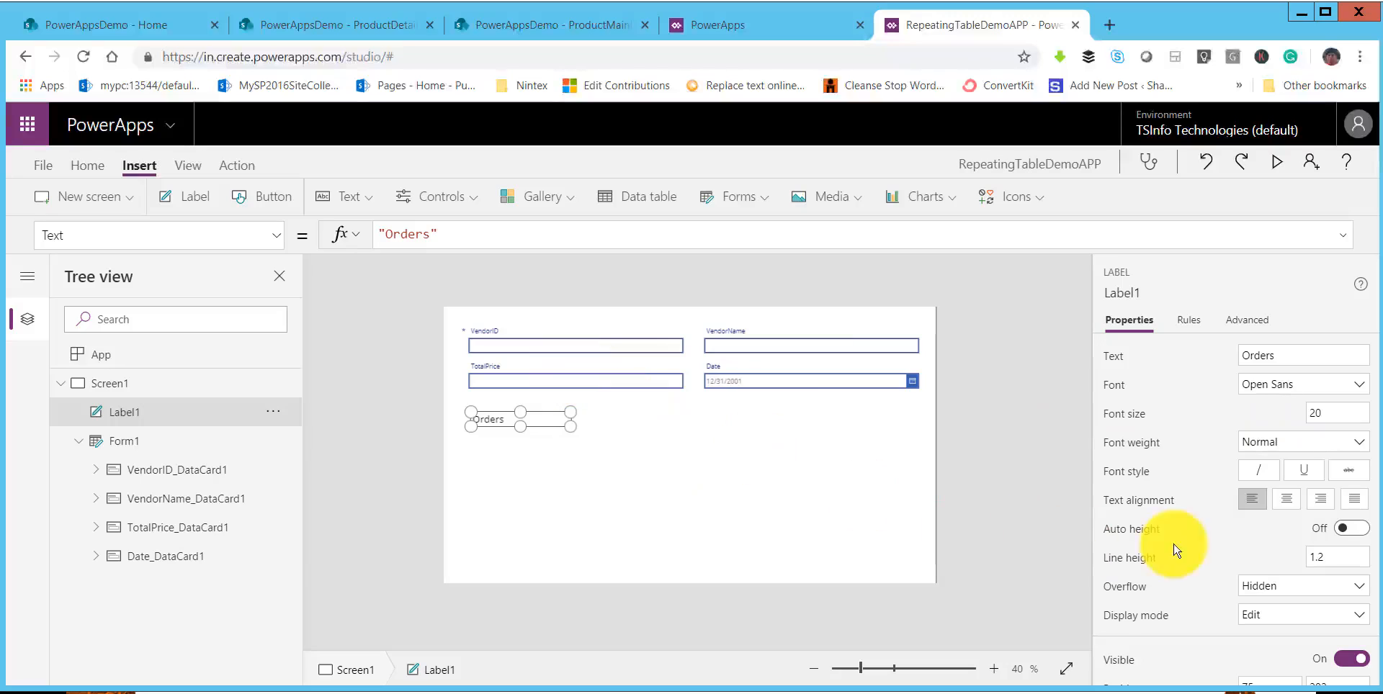
Make the Orders label bold and left-aligned, and enlarge its box slightly in width and height.
{"action": "scroll", "coordinate": [1244, 524], "scroll_direction": "down", "scroll_amount": 4}
{"action": "scroll", "coordinate": [1243, 524], "scroll_direction": "up", "scroll_amount": 2}
{"action": "scroll", "coordinate": [1267, 520], "scroll_direction": "up", "scroll_amount": 2}
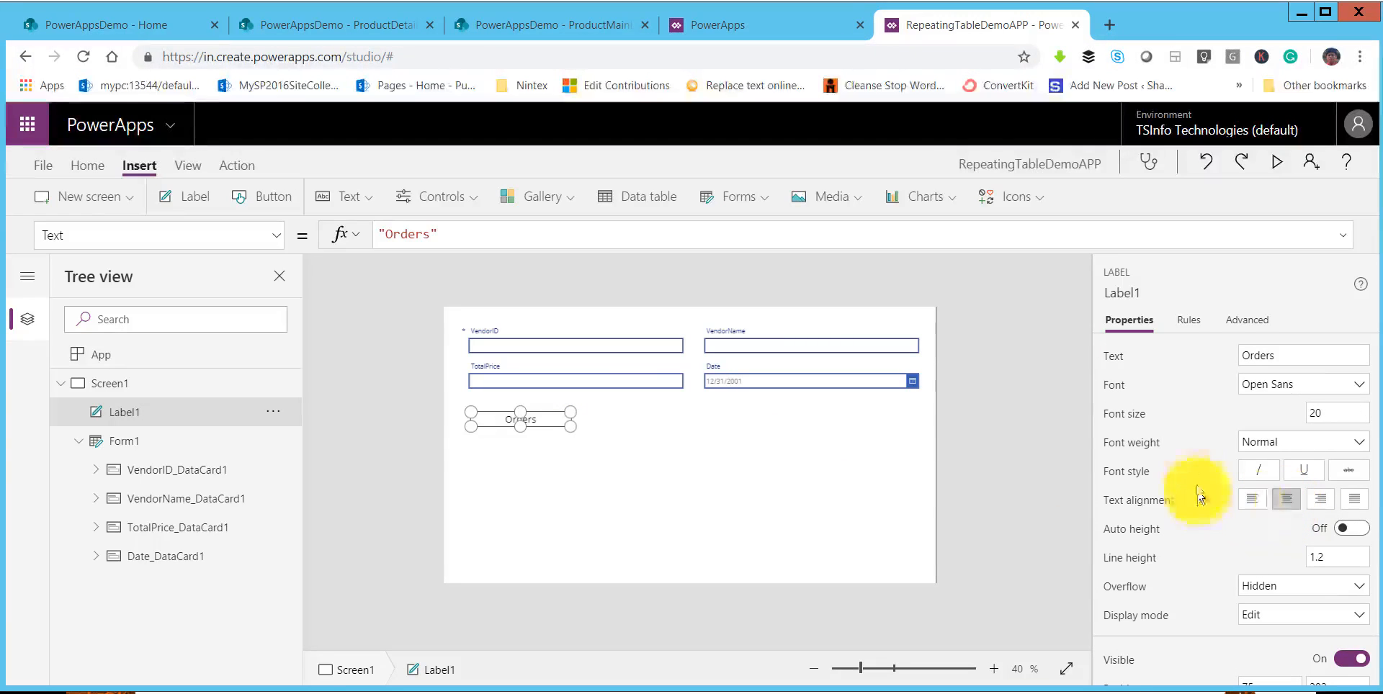
{"action": "left_click", "coordinate": [1275, 448]}
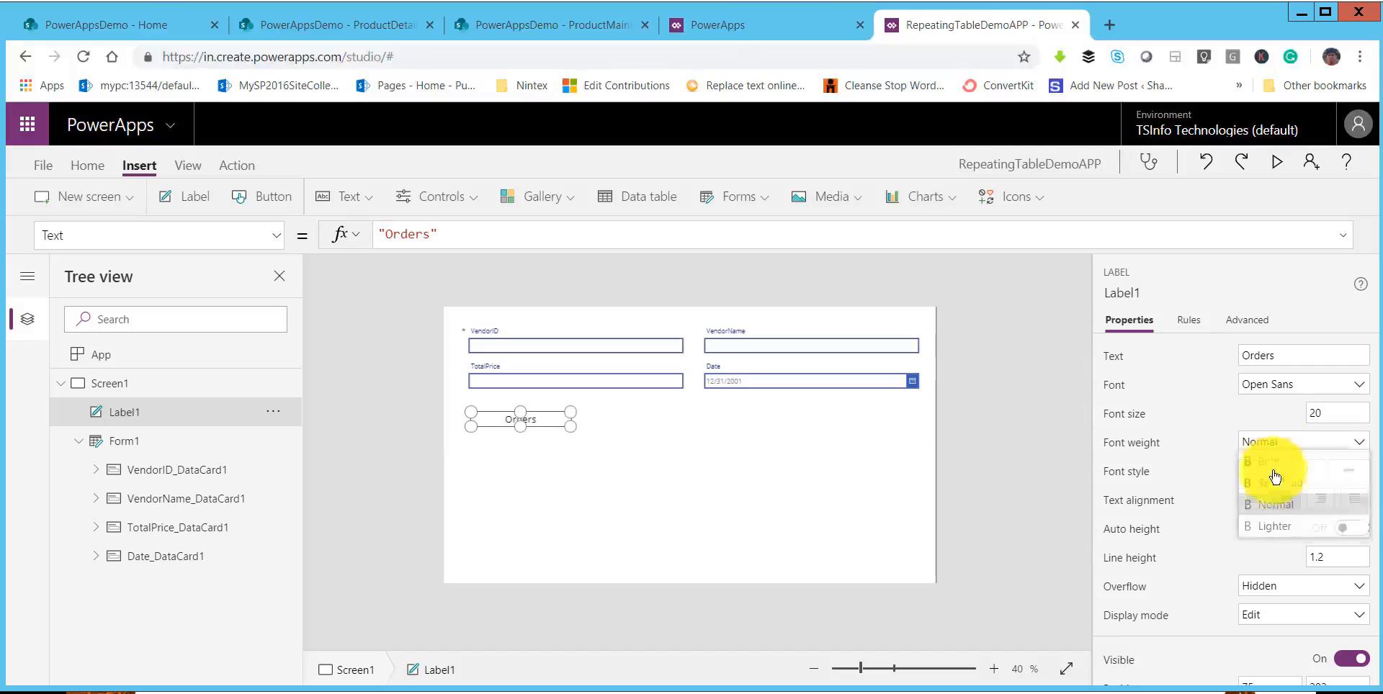
{"action": "left_click", "coordinate": [1264, 468]}
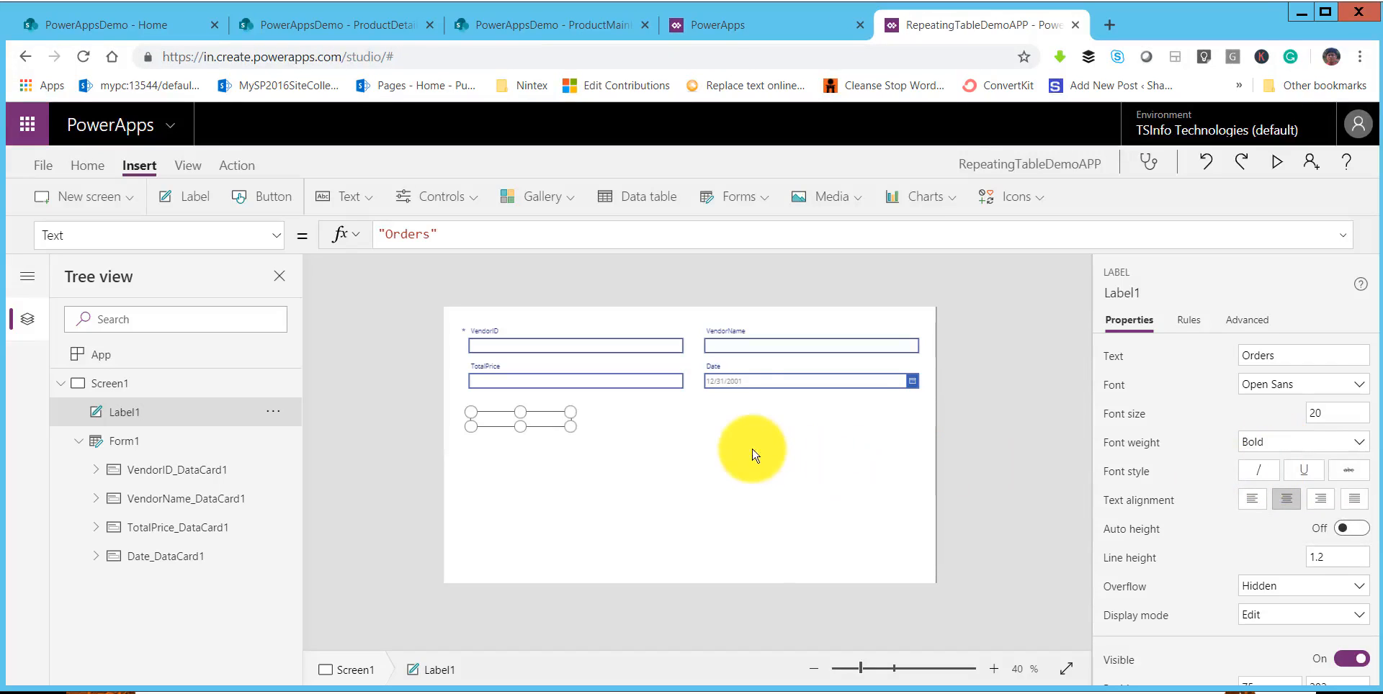
{"action": "left_click_drag", "start_coordinate": [572, 427], "coordinate": [582, 435]}
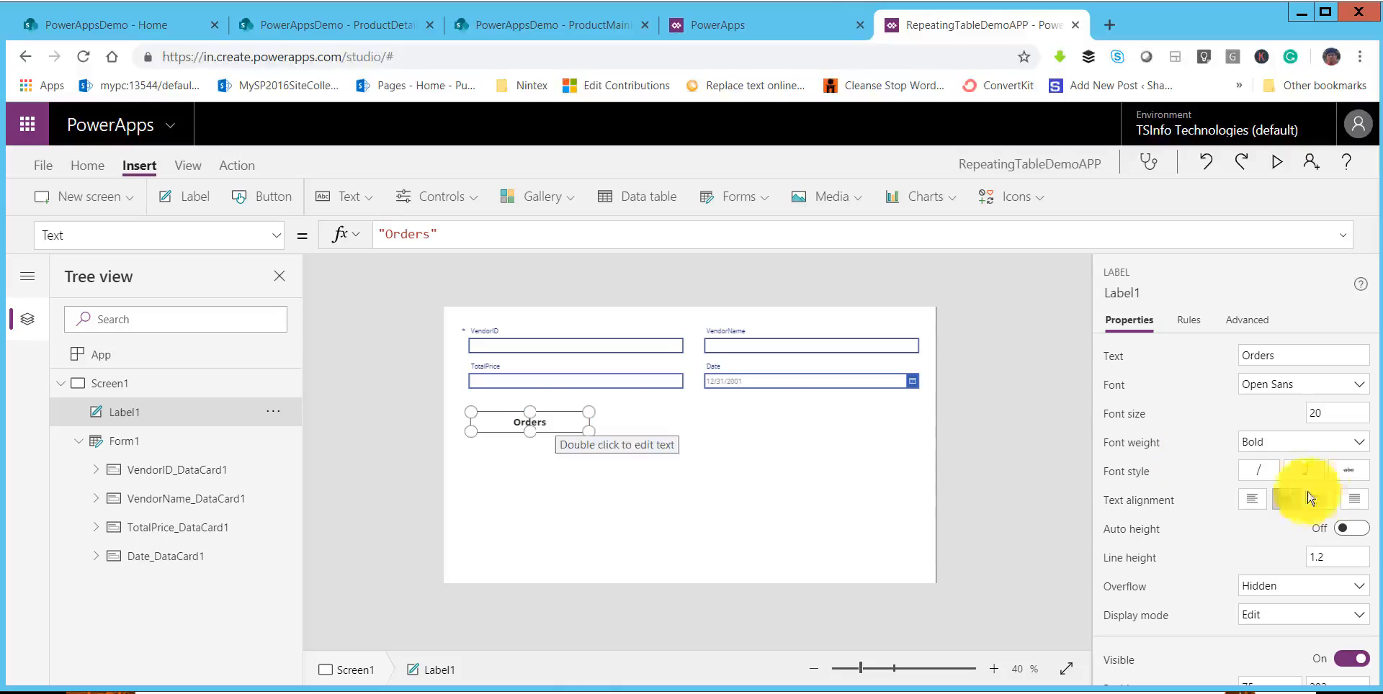
{"action": "left_click", "coordinate": [1251, 498]}
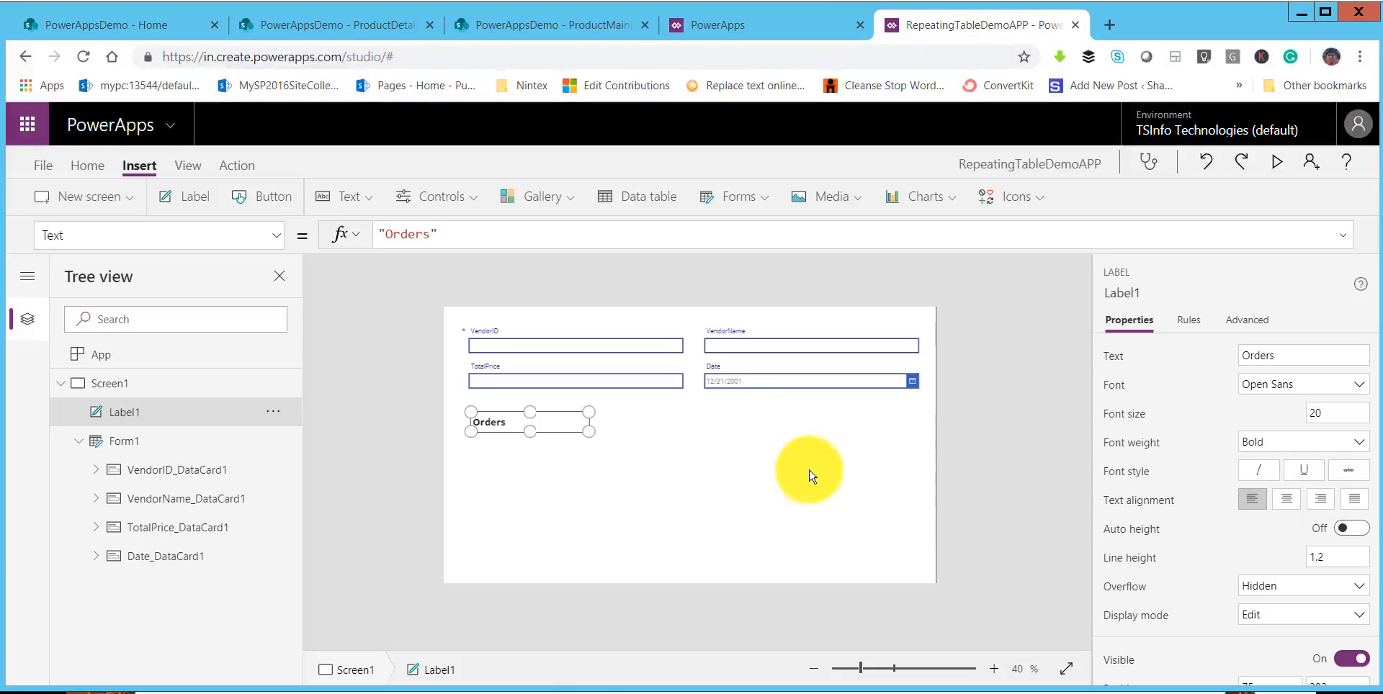
Move the Orders label slightly upward so it sits closer to the form's fields.
{"action": "left_click", "coordinate": [797, 478]}
{"action": "left_click_drag", "start_coordinate": [495, 427], "coordinate": [503, 417]}
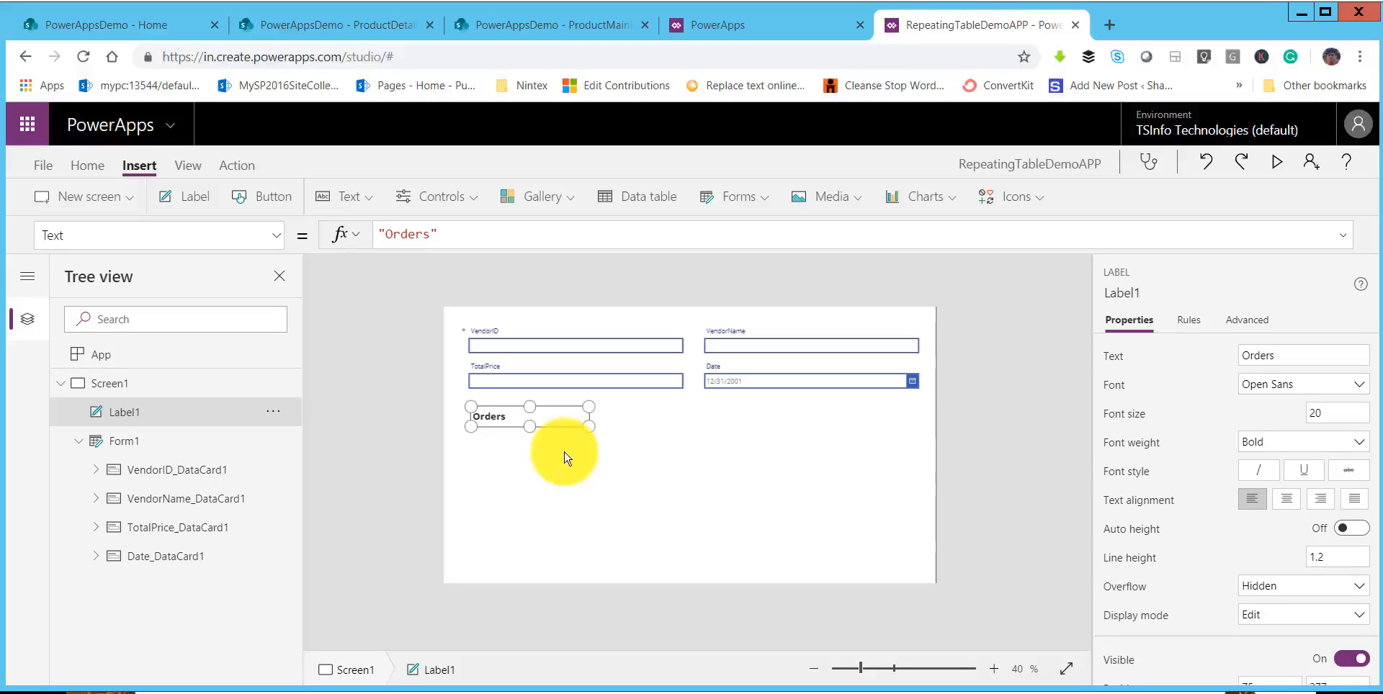
{"action": "left_click", "coordinate": [652, 468]}
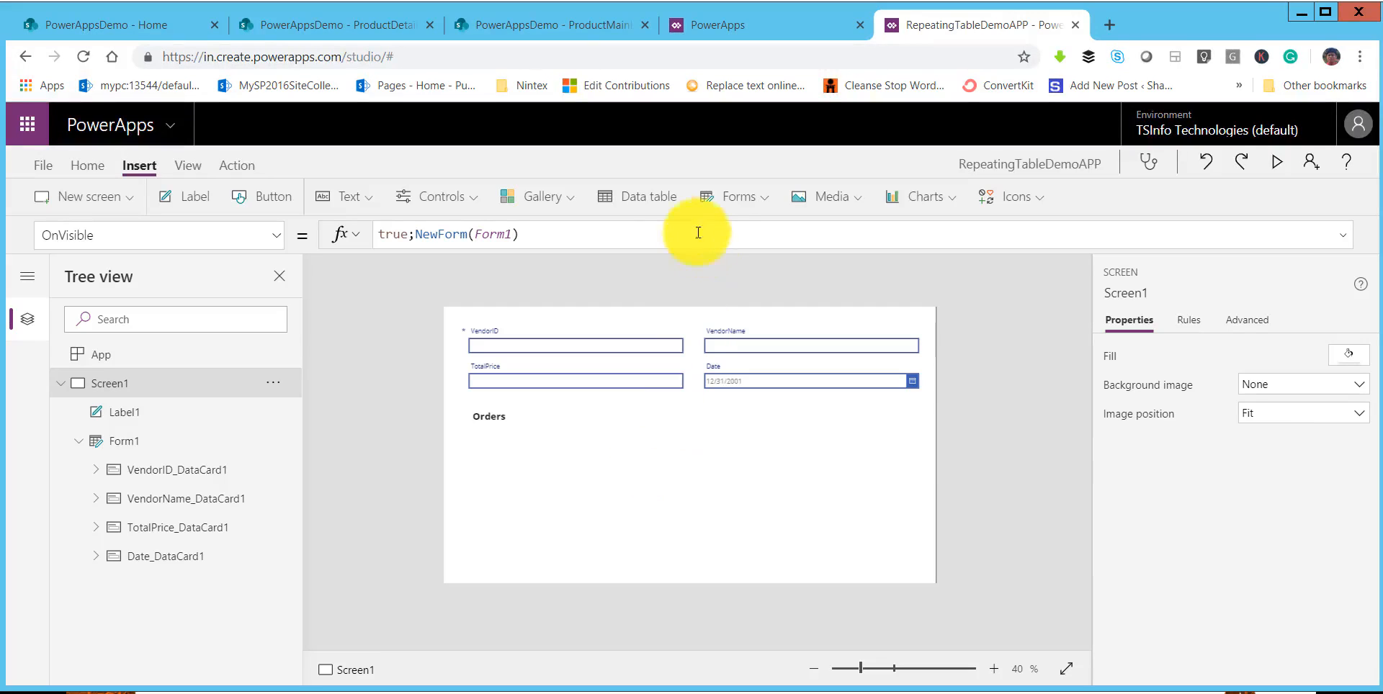
Insert a blank vertical gallery and resize it to about 910 by 292 directly below the Orders label.
{"action": "left_click", "coordinate": [571, 209]}
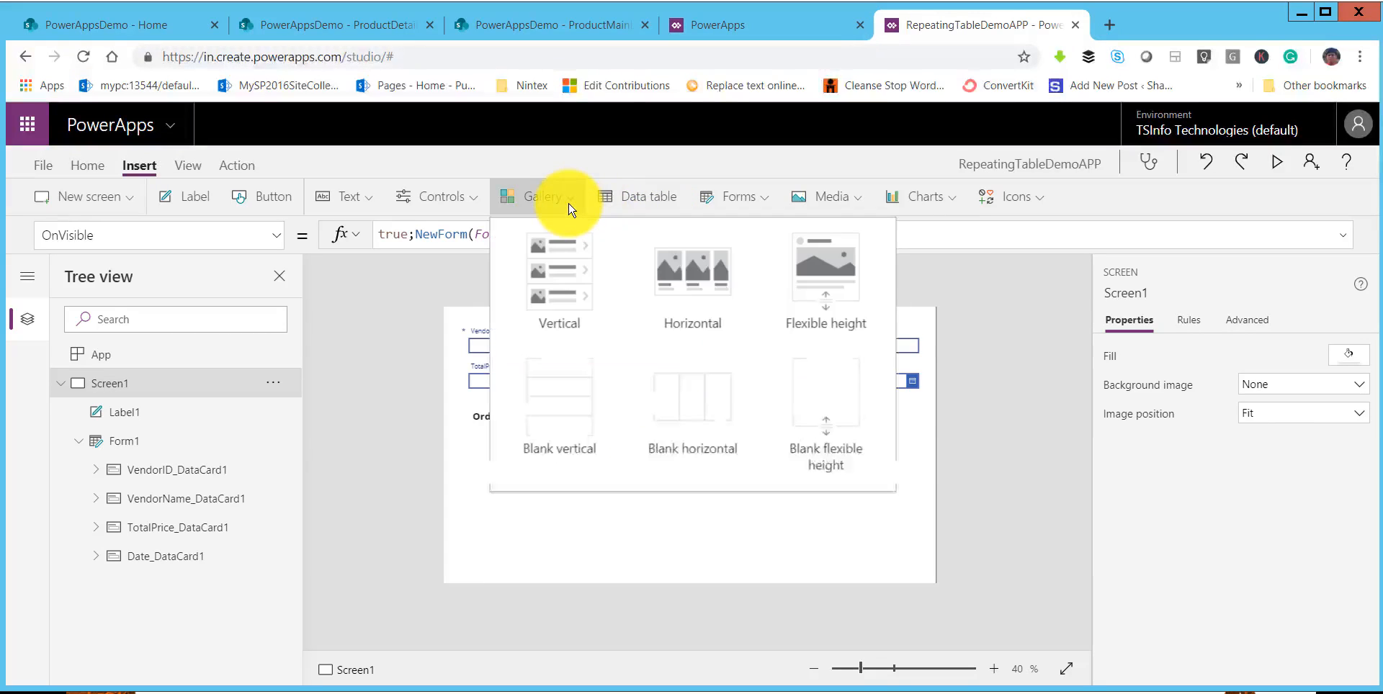
{"action": "left_click", "coordinate": [564, 402]}
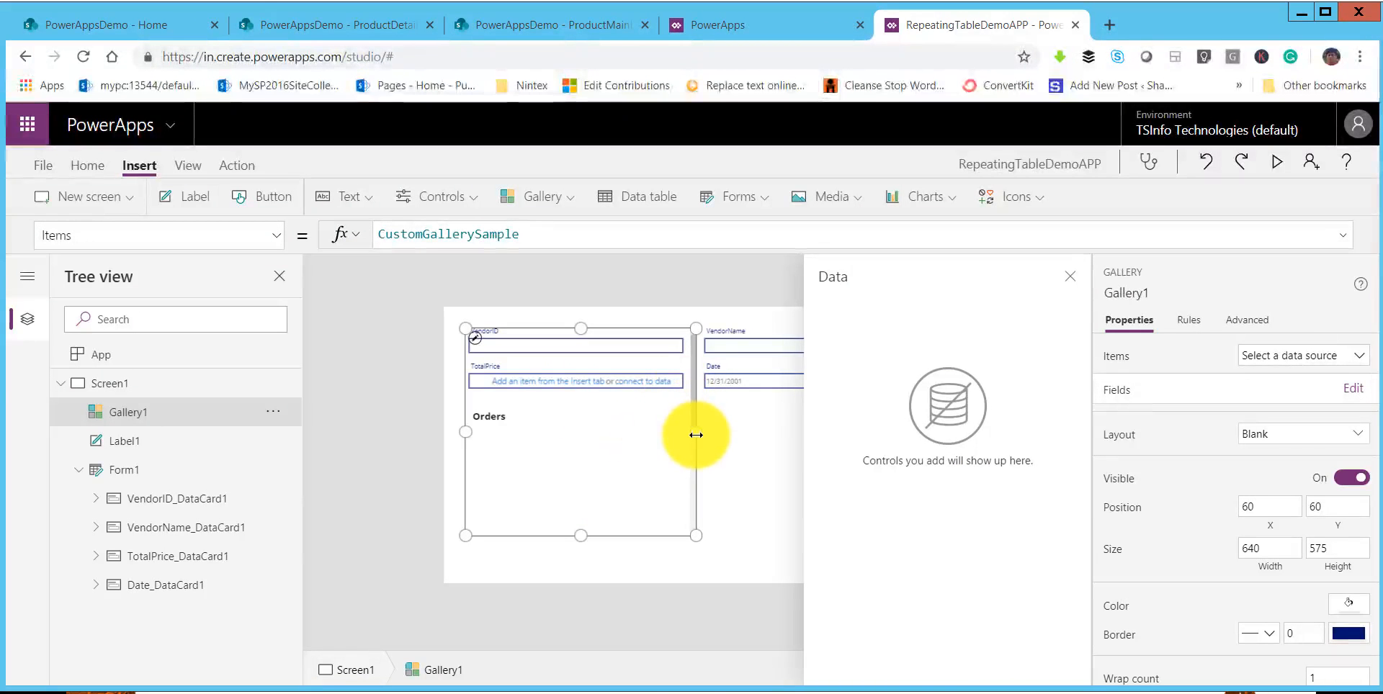
{"action": "left_click_drag", "start_coordinate": [696, 435], "coordinate": [786, 436]}
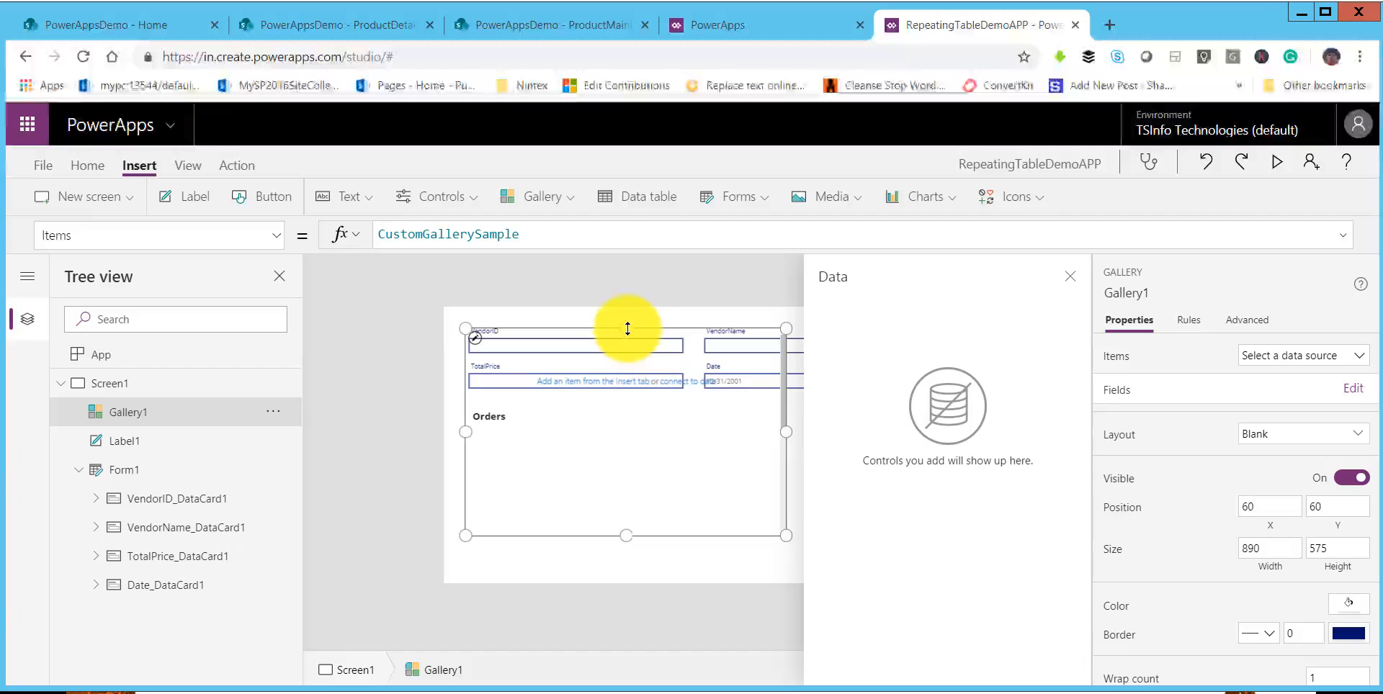
{"action": "left_click_drag", "start_coordinate": [628, 329], "coordinate": [620, 430]}
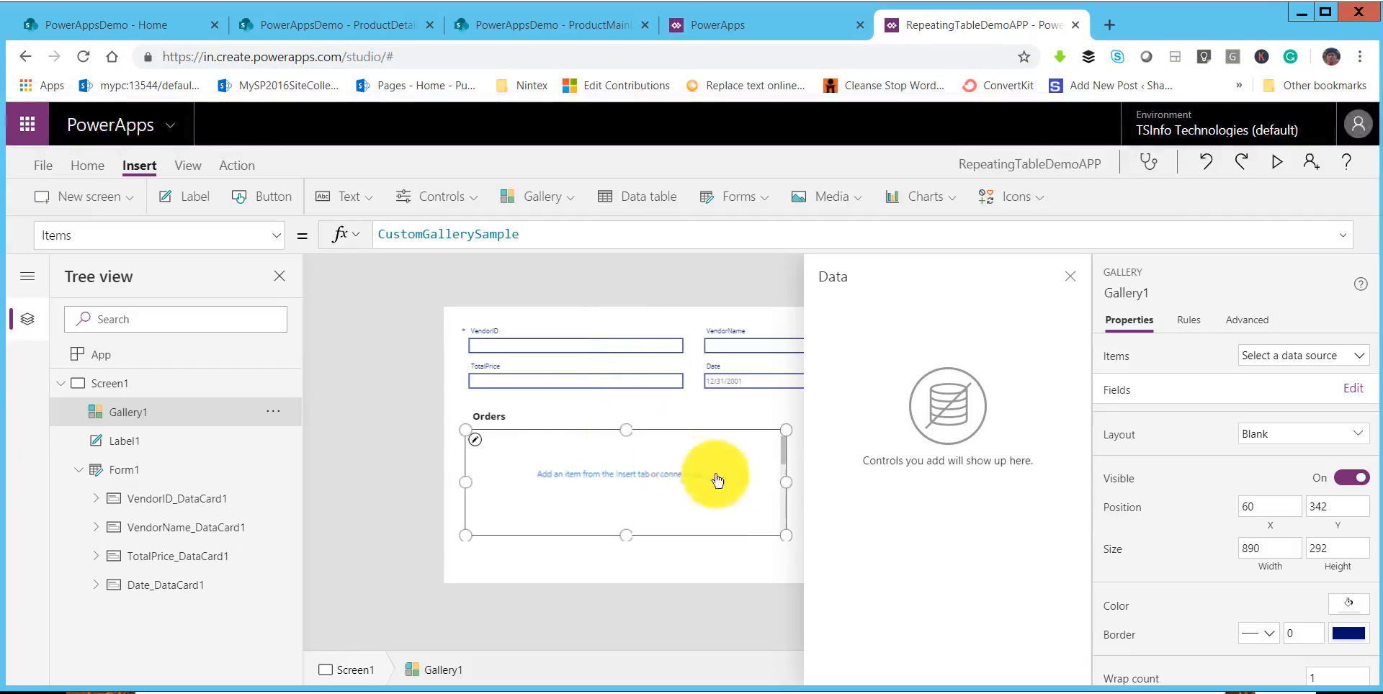
{"action": "left_click_drag", "start_coordinate": [788, 478], "coordinate": [795, 478]}
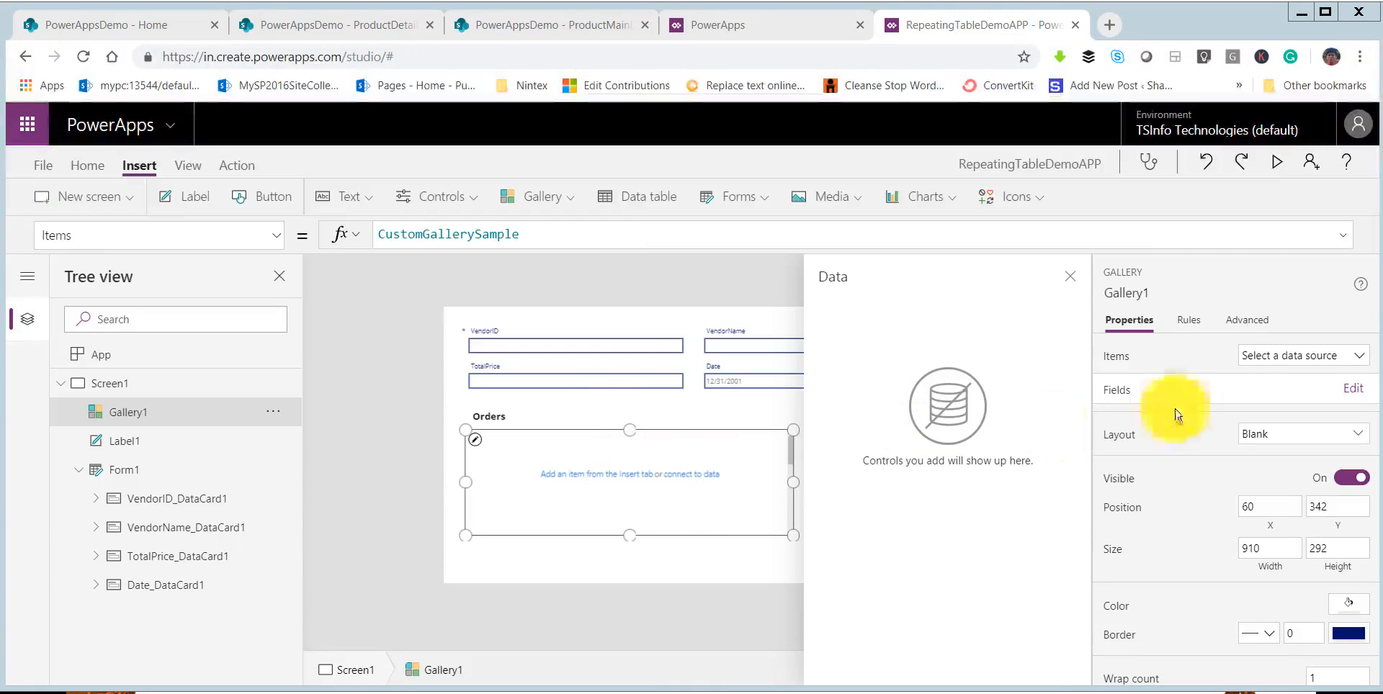
Set ProductDetailsCollection as Gallery1's data source and close the data pane.
{"action": "left_click", "coordinate": [1245, 363]}
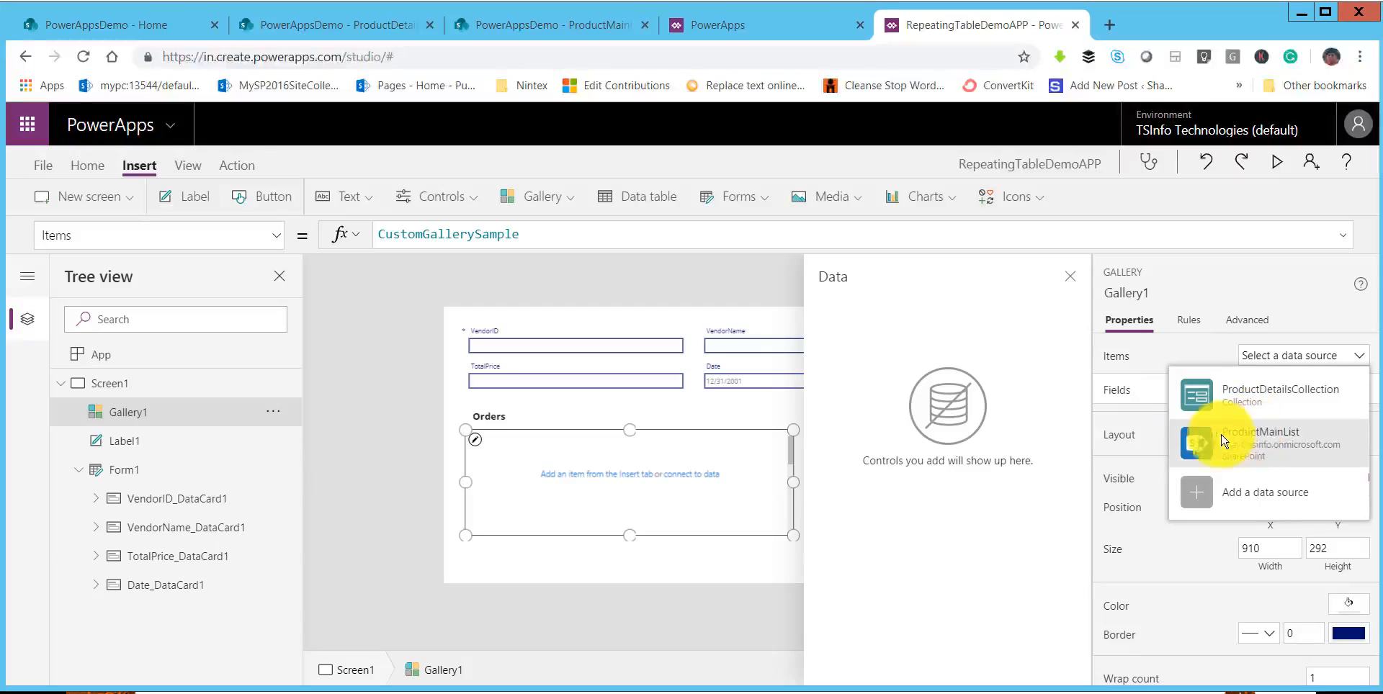
{"action": "left_click", "coordinate": [1272, 398]}
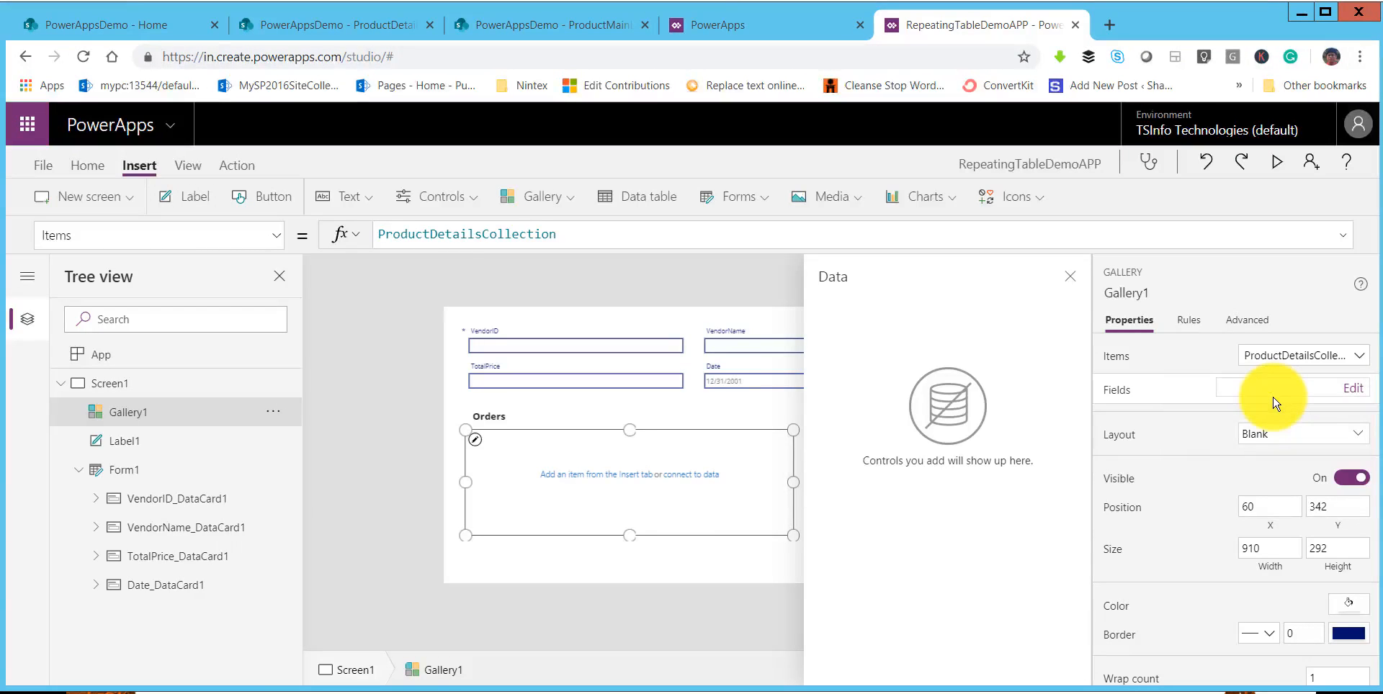
{"action": "left_click", "coordinate": [1073, 278]}
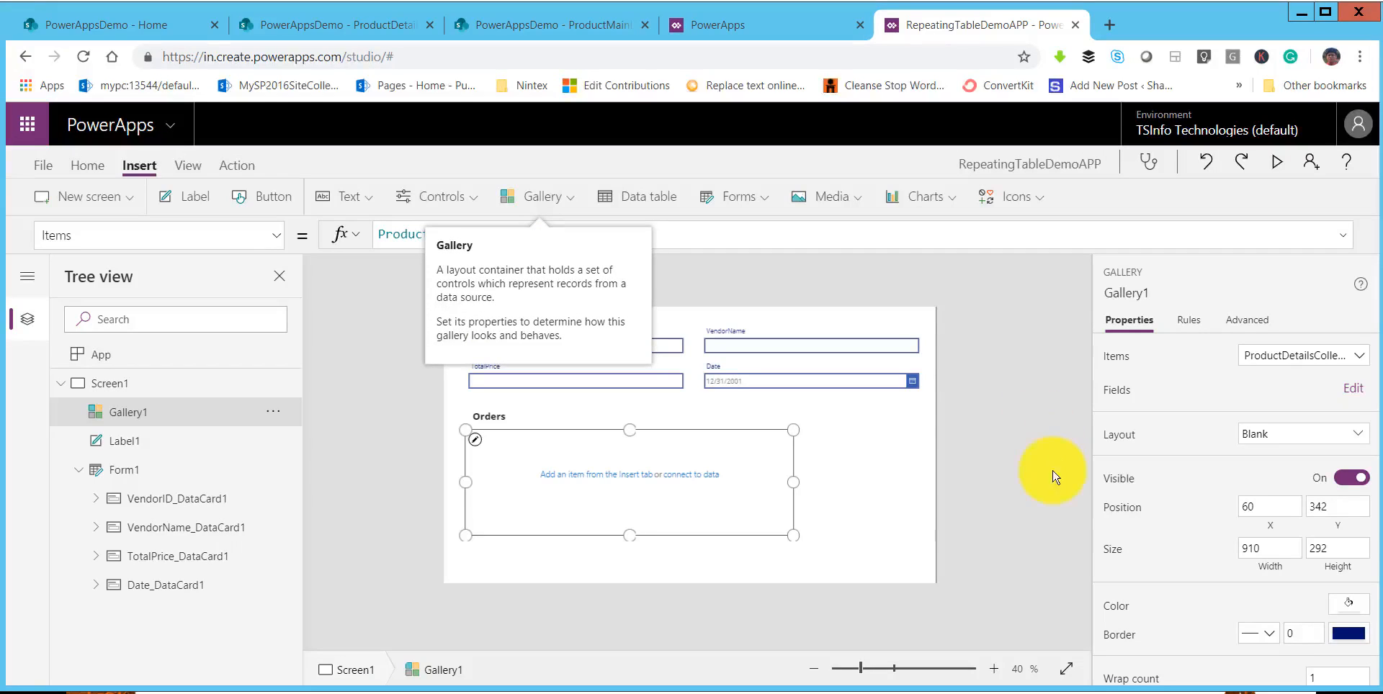
Switch Gallery1 to the Title layout and widen it to about 1249 so it spans the form.
{"action": "left_click", "coordinate": [1300, 438]}
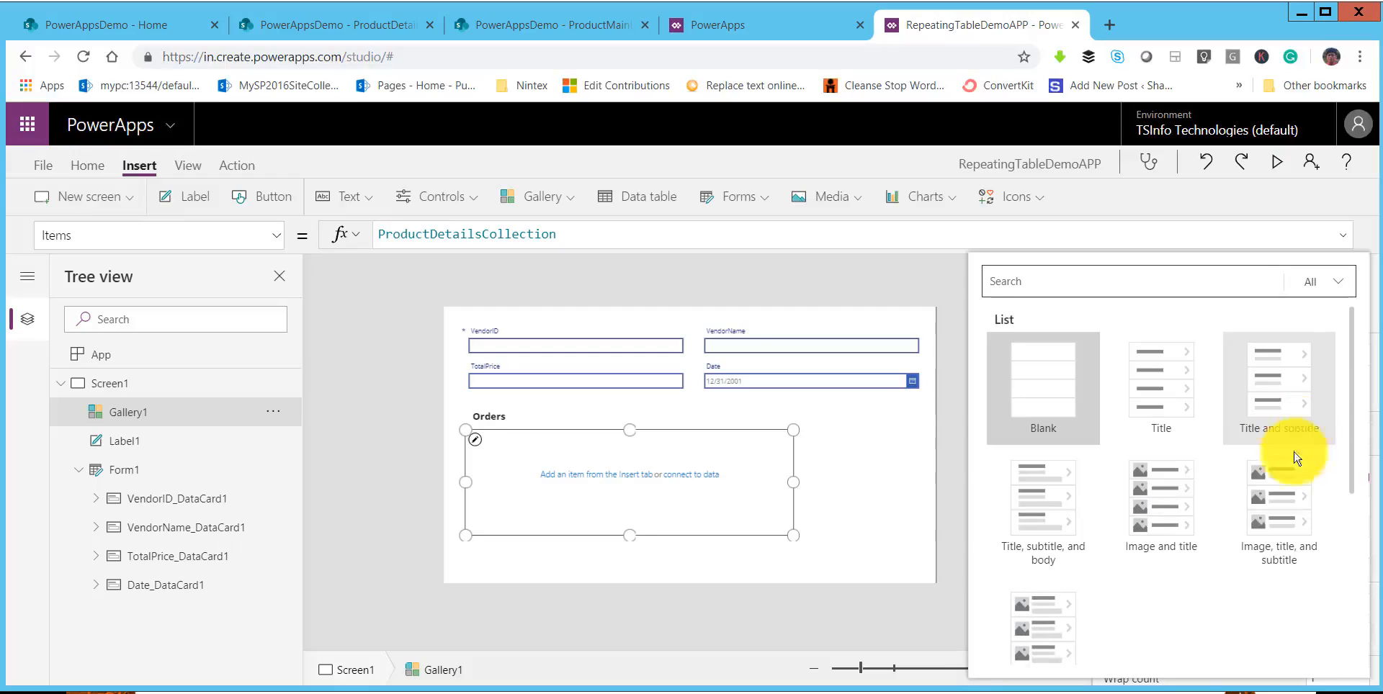
{"action": "left_click", "coordinate": [1168, 425]}
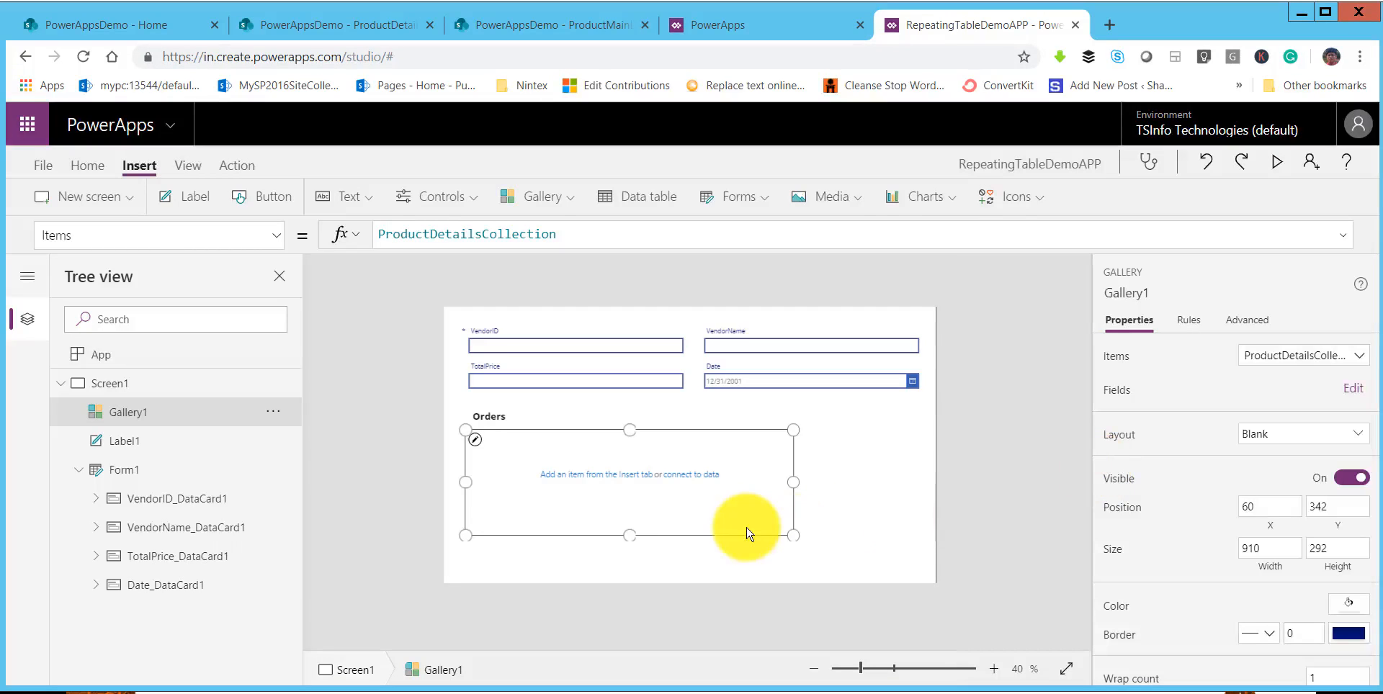
{"action": "left_click_drag", "start_coordinate": [792, 482], "coordinate": [917, 479]}
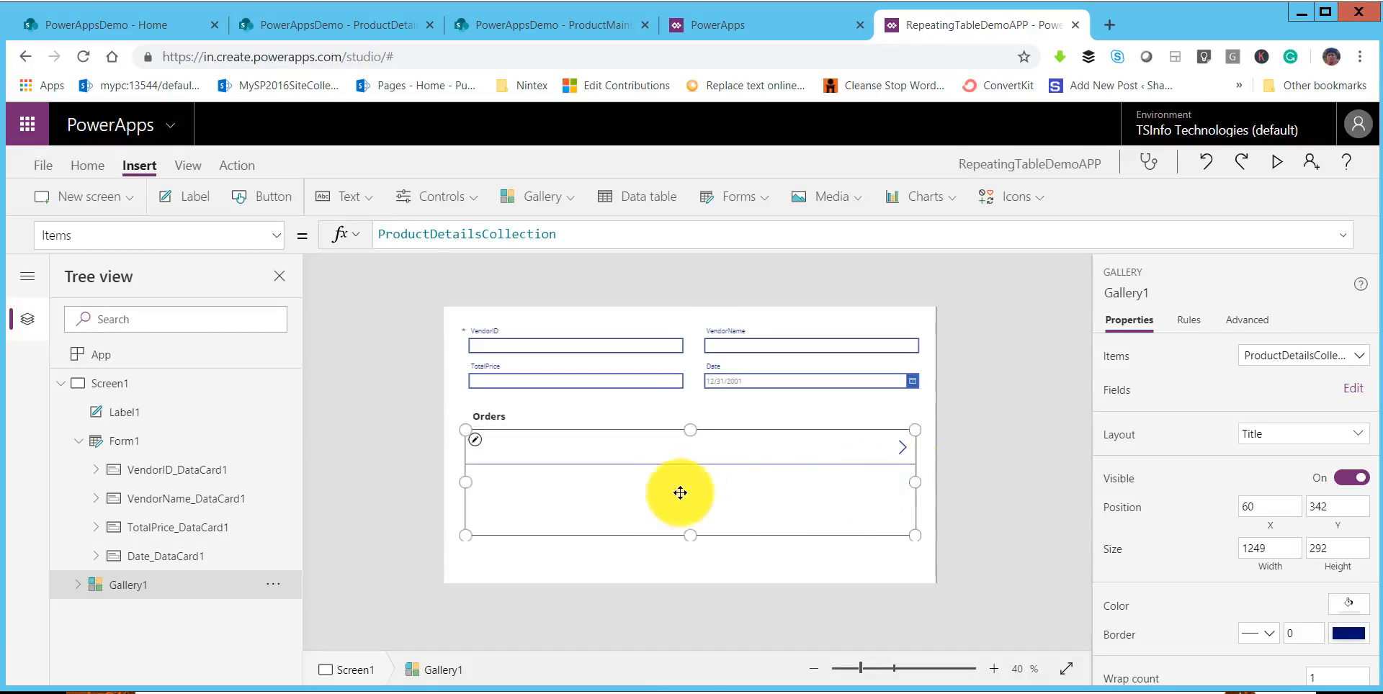
Delete the NextArrow1 icon from Gallery1 and add three labels inside the gallery's template row.
{"action": "left_click", "coordinate": [901, 448]}
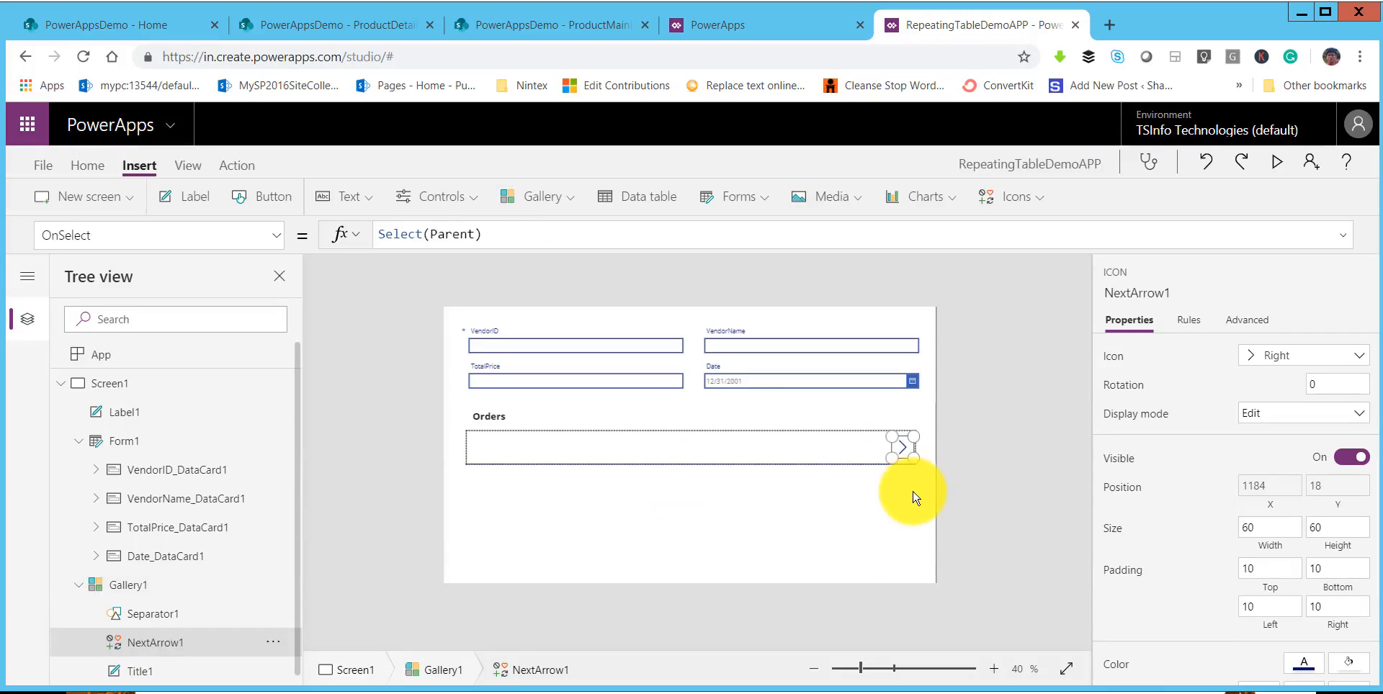
{"action": "key", "text": "Delete"}
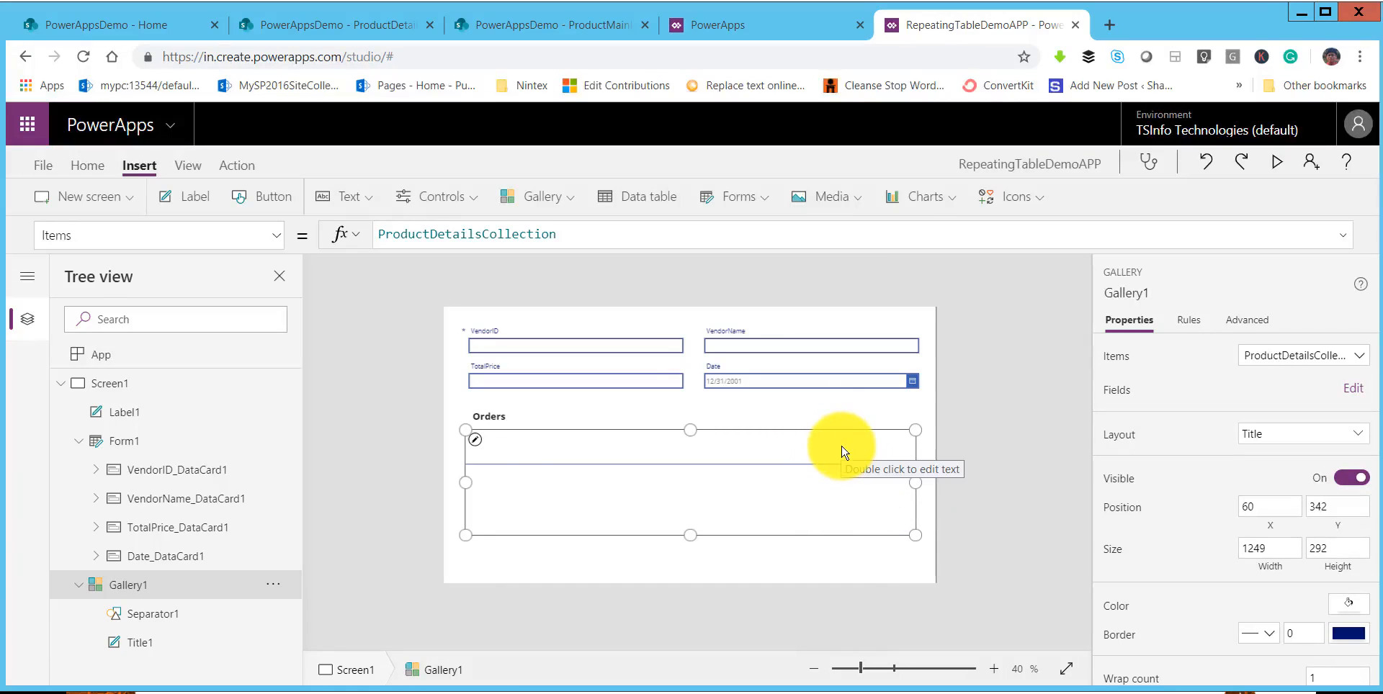
{"action": "left_click", "coordinate": [796, 456]}
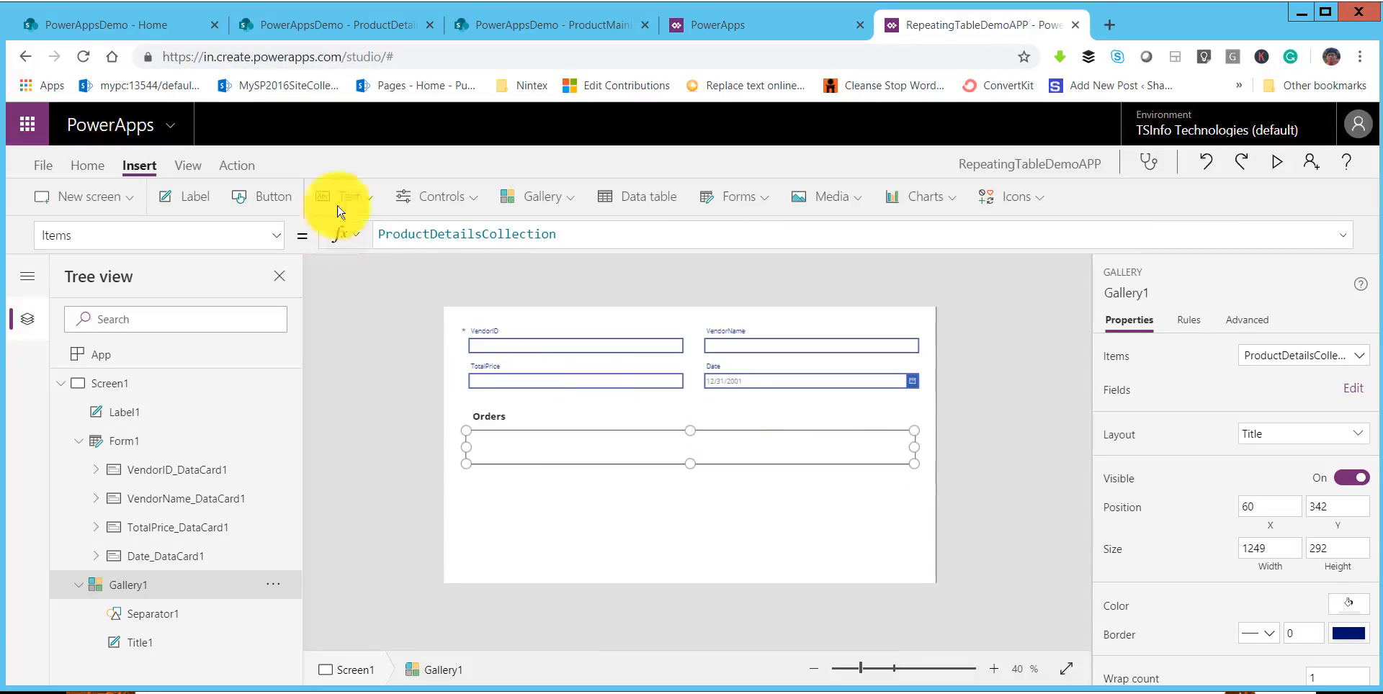
{"action": "left_click", "coordinate": [191, 204]}
{"action": "left_click", "coordinate": [192, 204]}
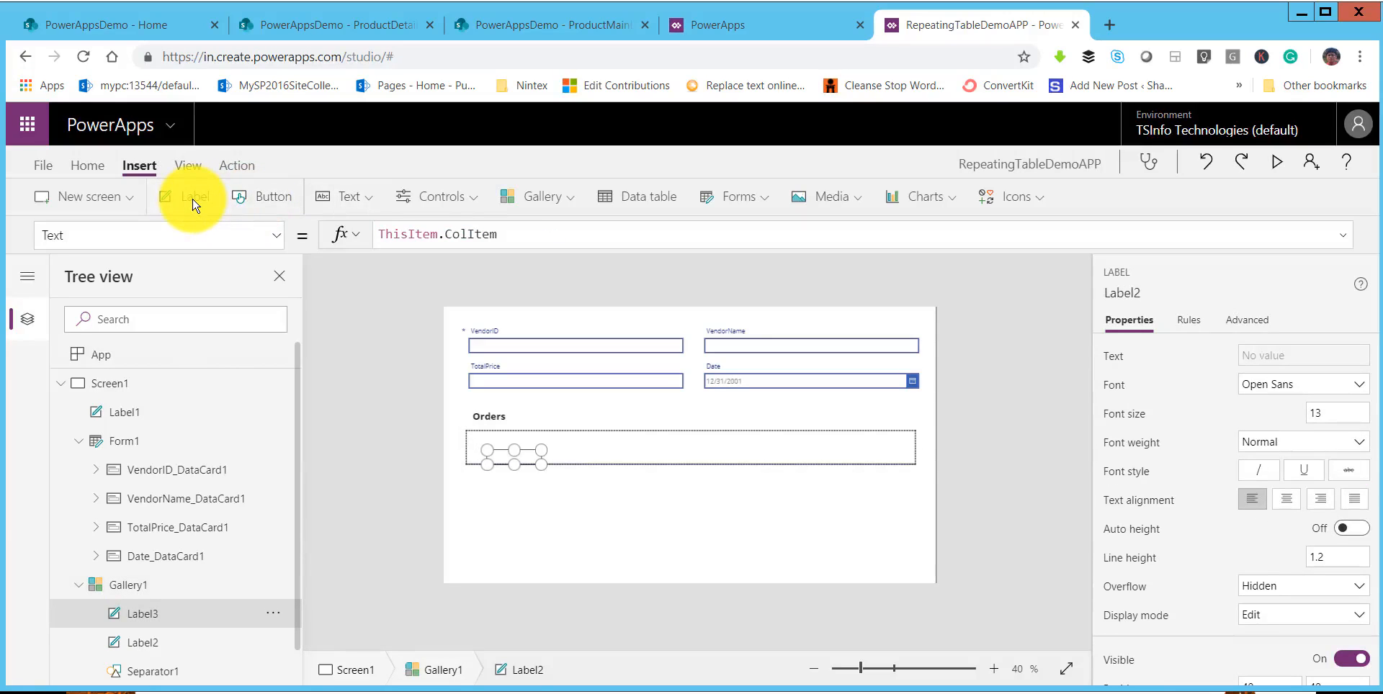
{"action": "left_click", "coordinate": [191, 204]}
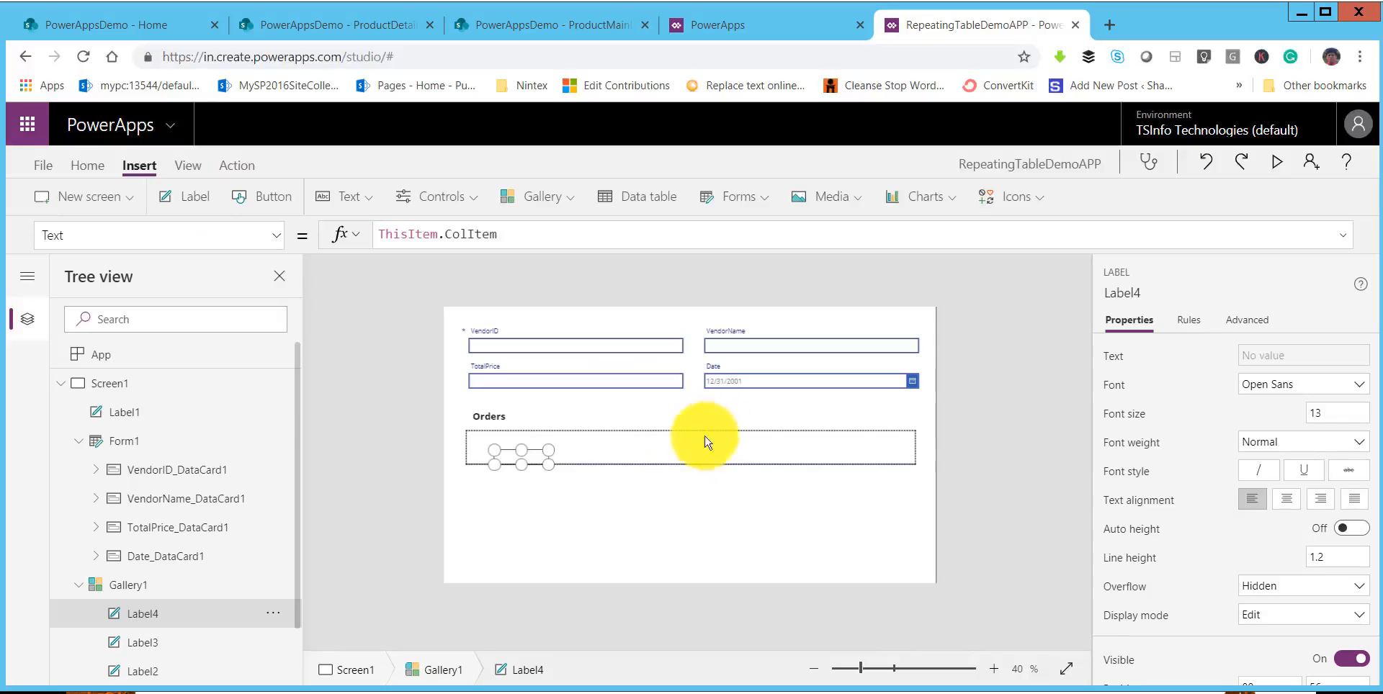
Increase the height of Gallery1's template row by extending its lower edge downward.
{"action": "left_click", "coordinate": [616, 461]}
{"action": "left_click", "coordinate": [764, 469]}
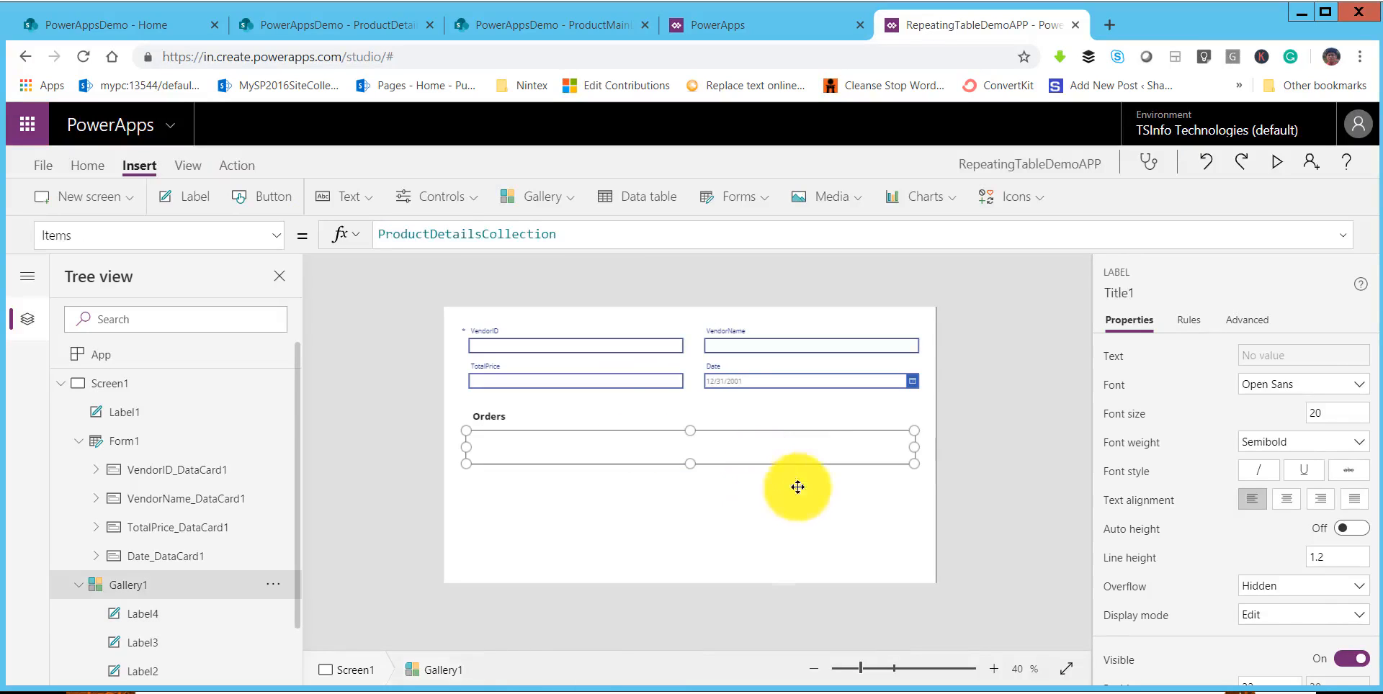
{"action": "left_click_drag", "start_coordinate": [691, 464], "coordinate": [693, 490]}
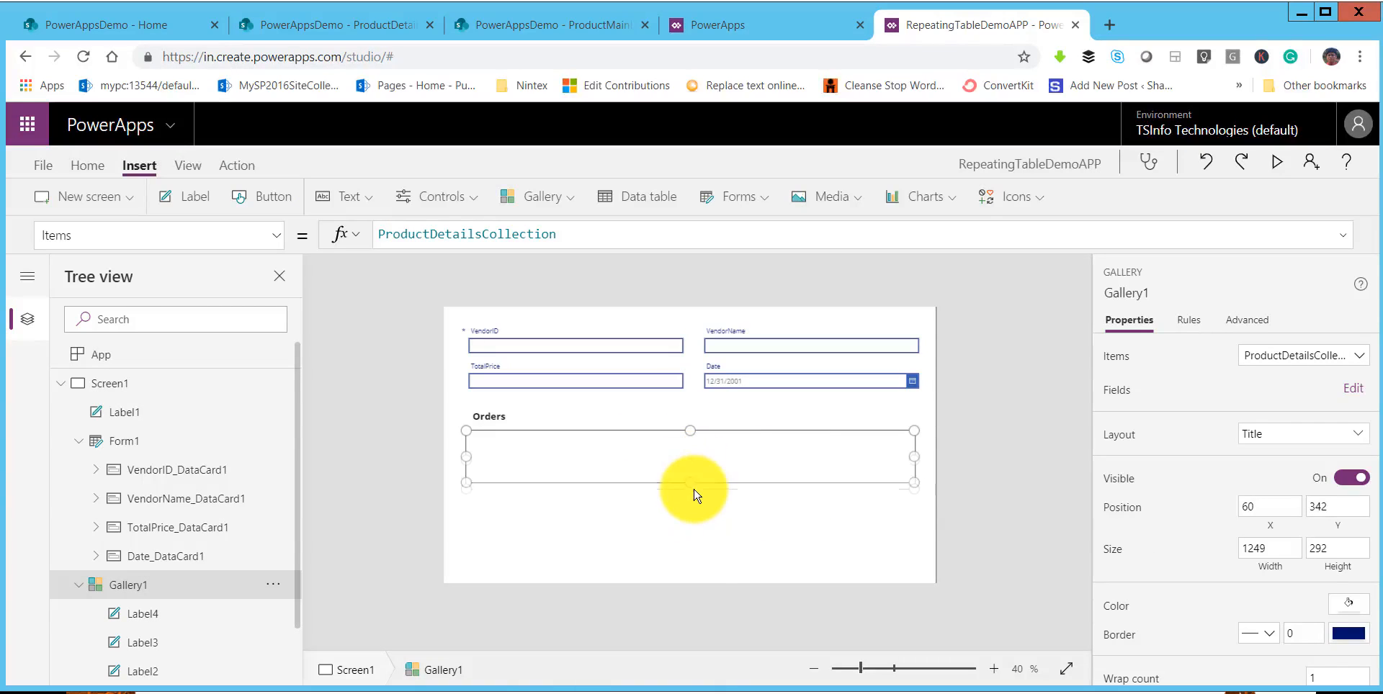
Spread the gallery labels across the template row, placing Label3 right of Label2 and Label4 right of Label3.
{"action": "left_click", "coordinate": [144, 671]}
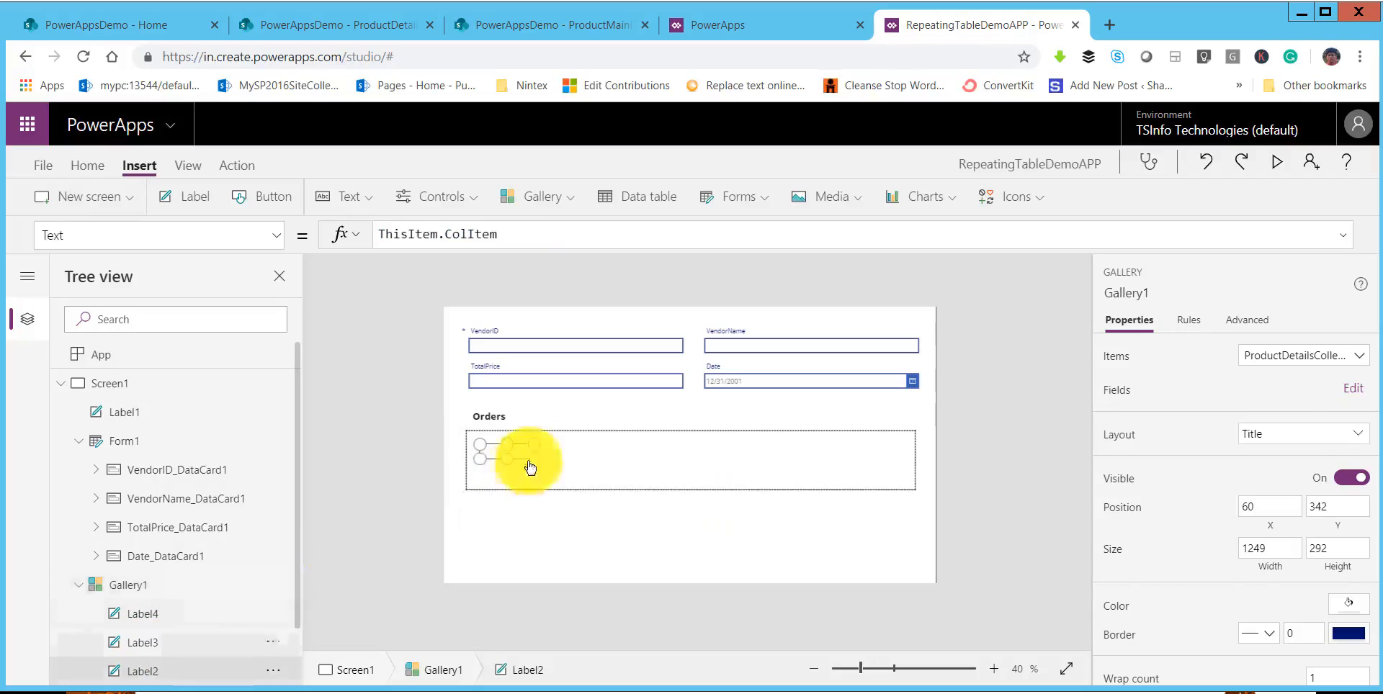
{"action": "left_click", "coordinate": [144, 642]}
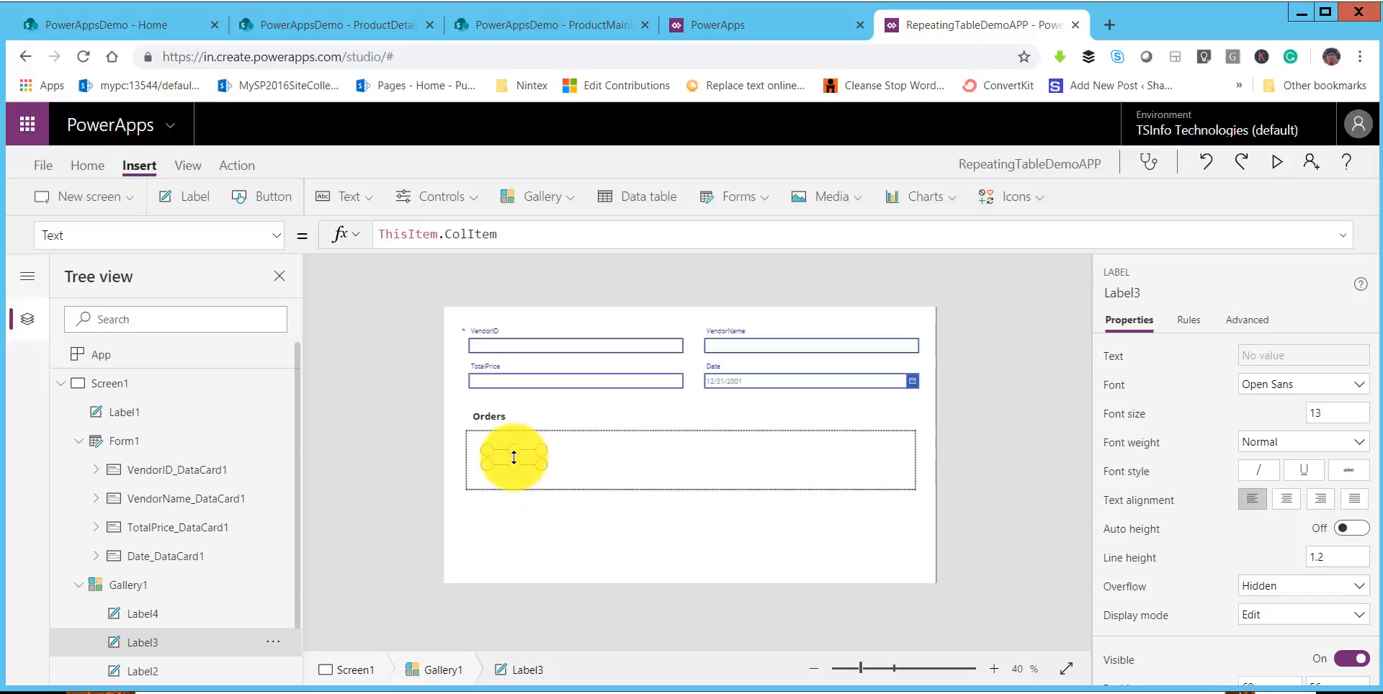
{"action": "left_click_drag", "start_coordinate": [518, 457], "coordinate": [628, 447]}
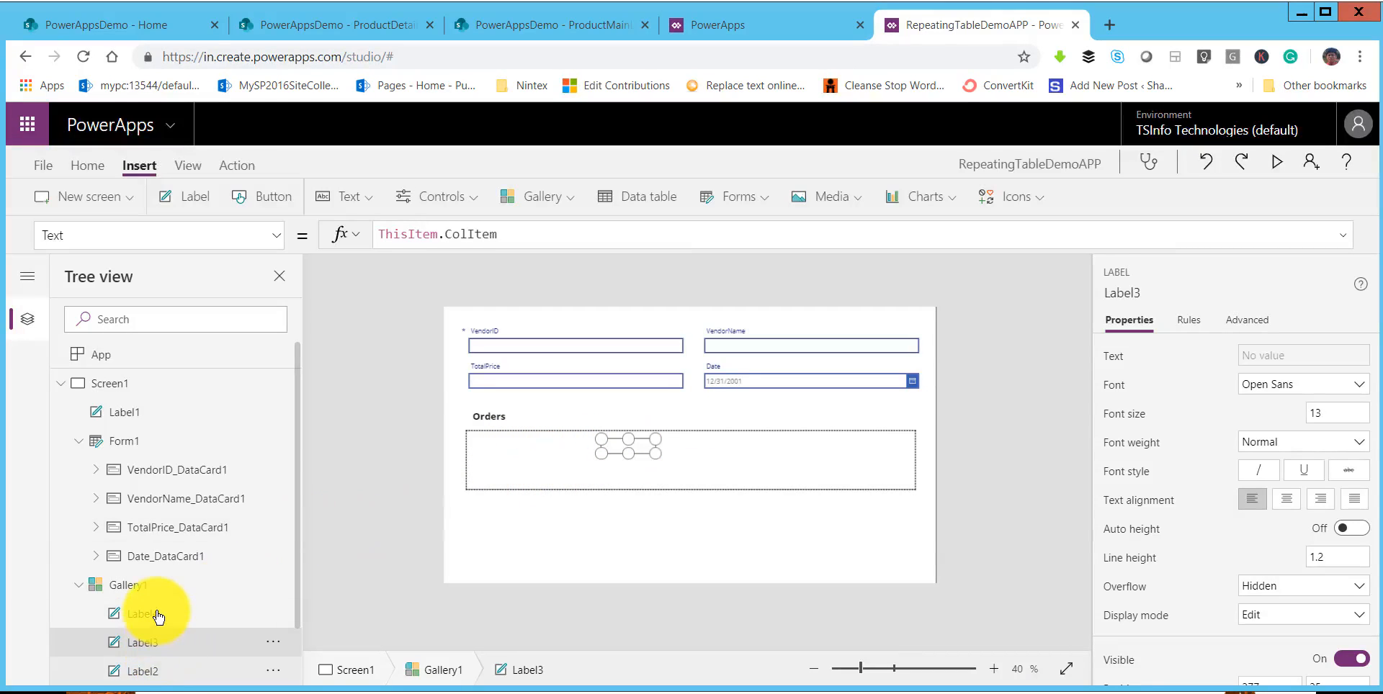
{"action": "left_click", "coordinate": [537, 455]}
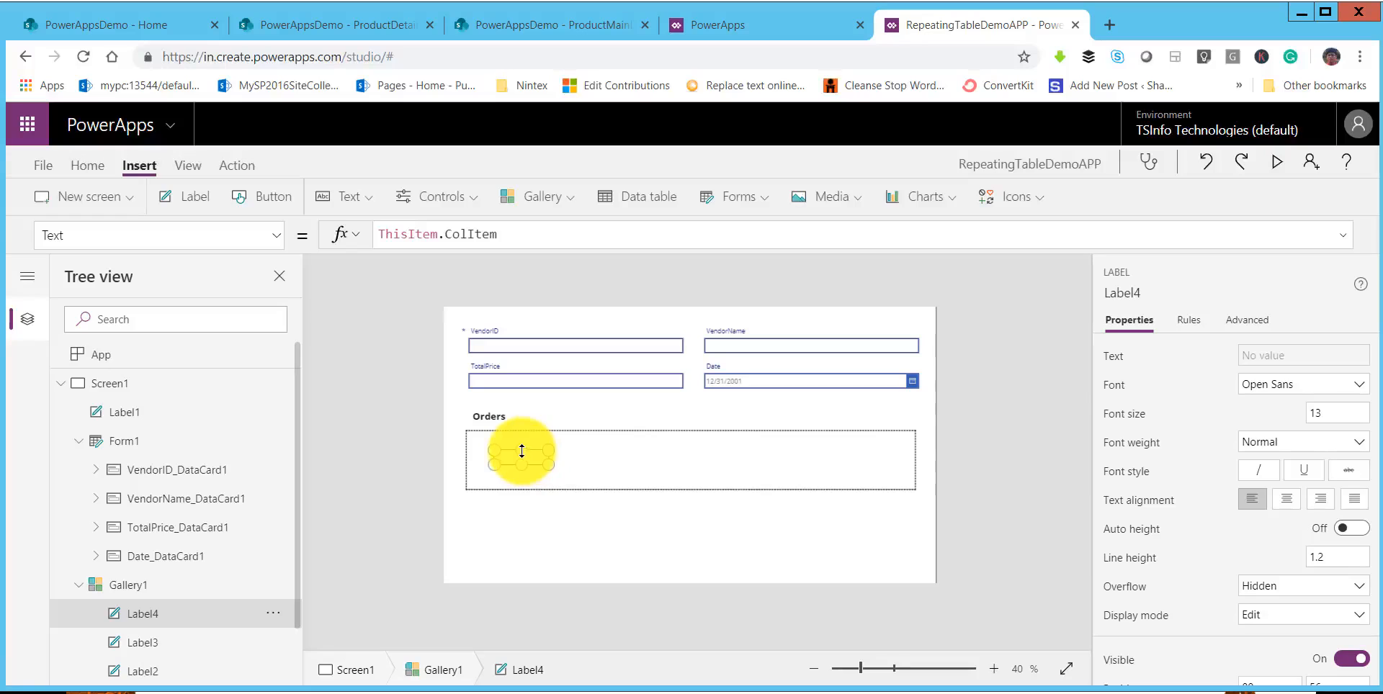
{"action": "left_click_drag", "start_coordinate": [545, 453], "coordinate": [772, 442]}
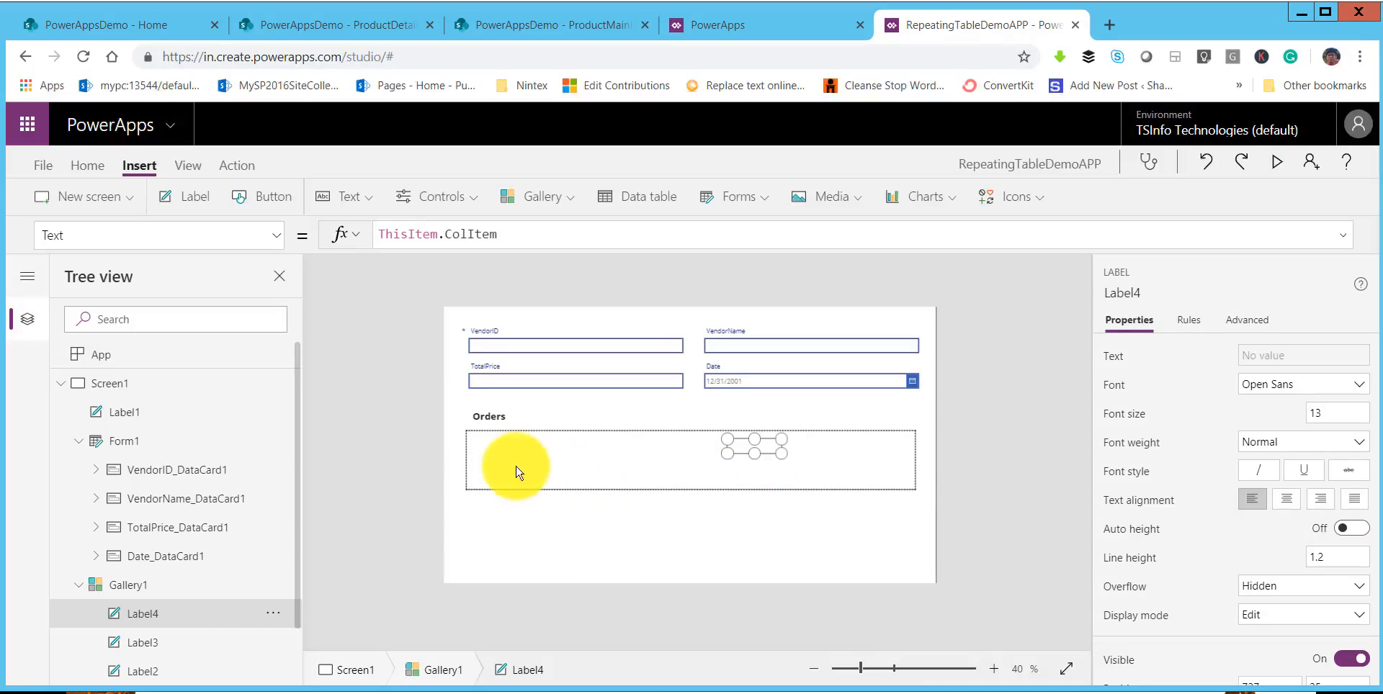
Set the Text property of Label2 in Gallery1 to "Item".
{"action": "left_click", "coordinate": [148, 669]}
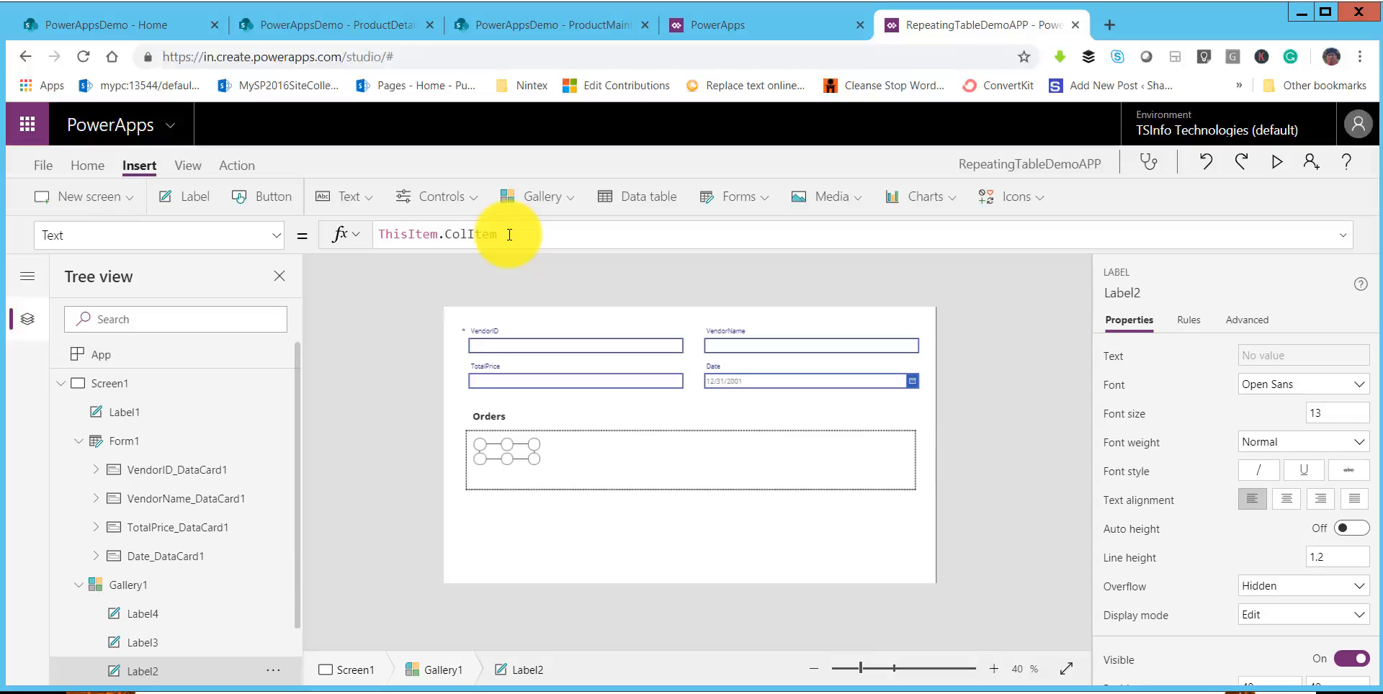
{"action": "left_click_drag", "start_coordinate": [510, 235], "coordinate": [383, 236]}
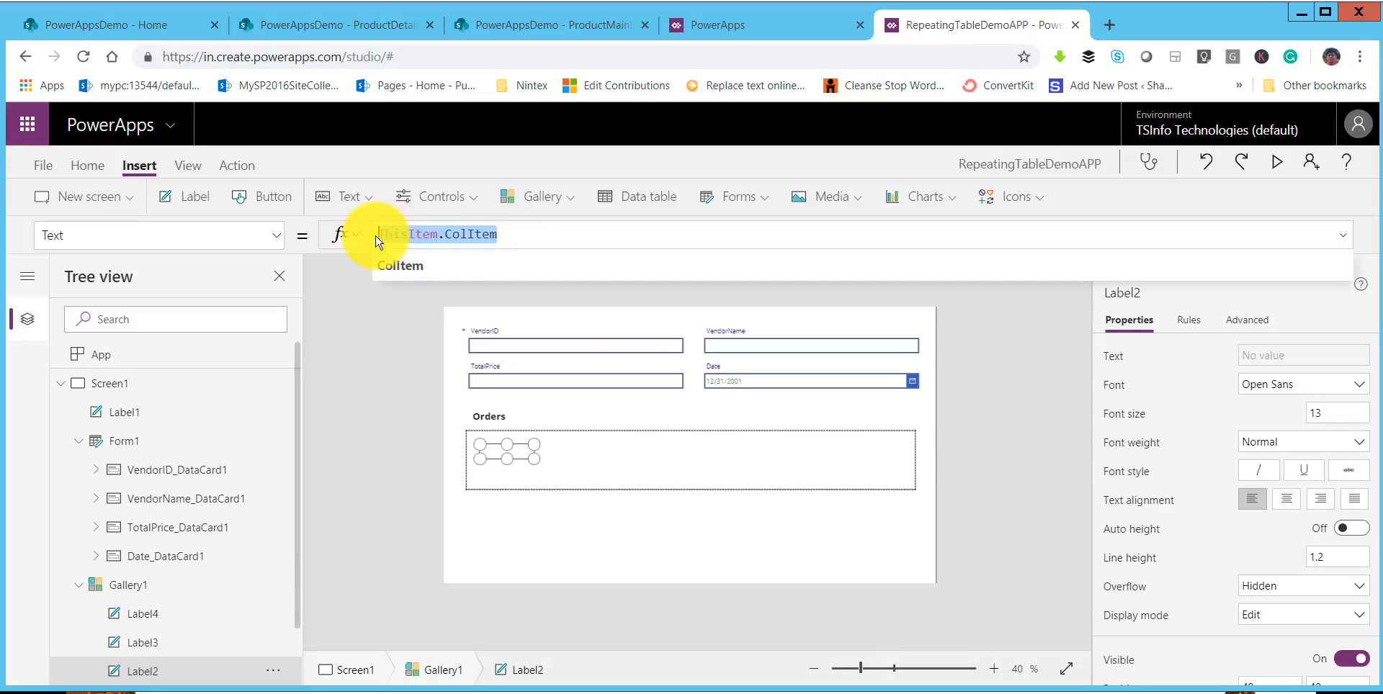
{"action": "key", "text": "BackSpace"}
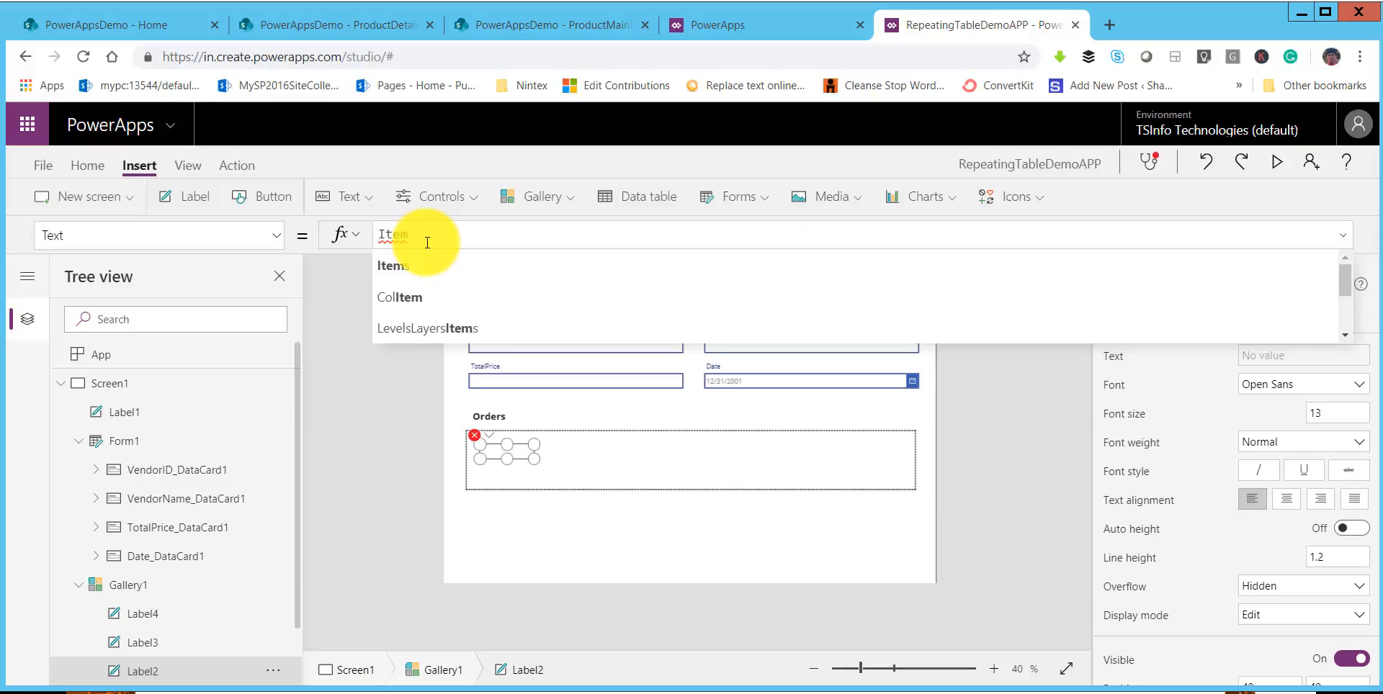
{"action": "type", "text": "\""}
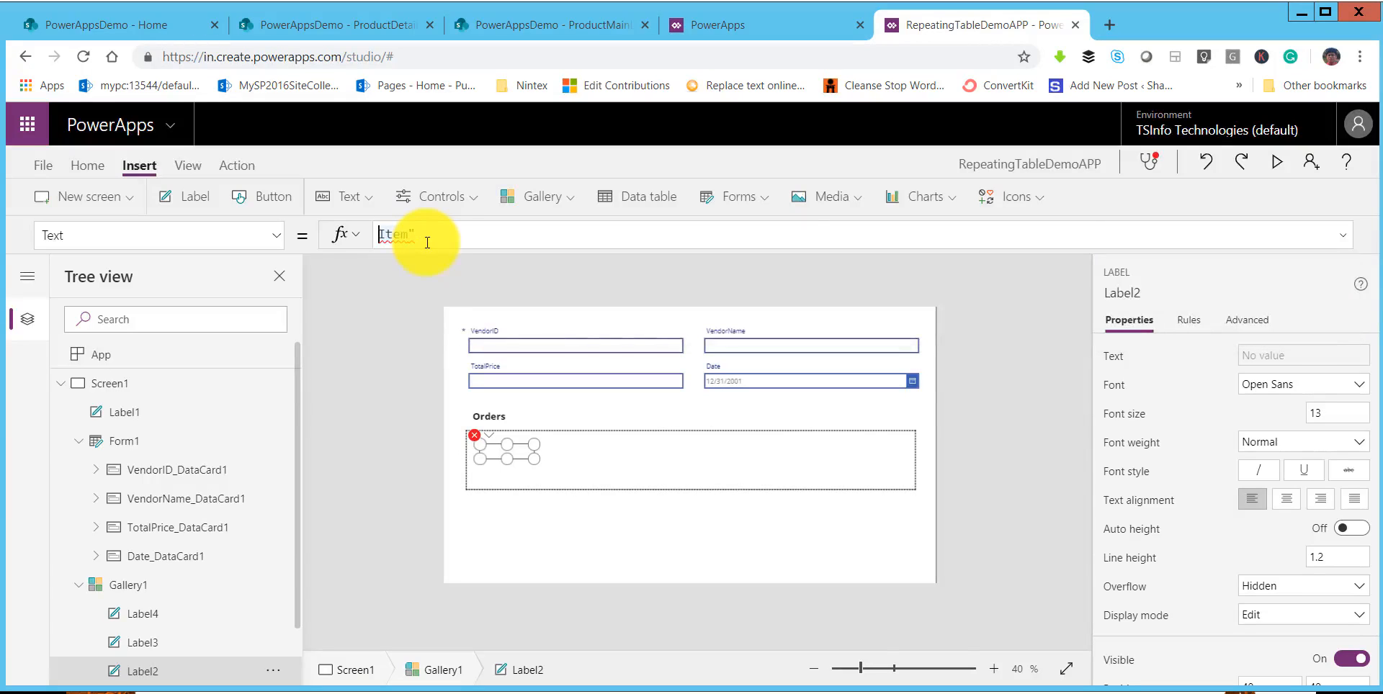
{"action": "type", "text": "Item\""}
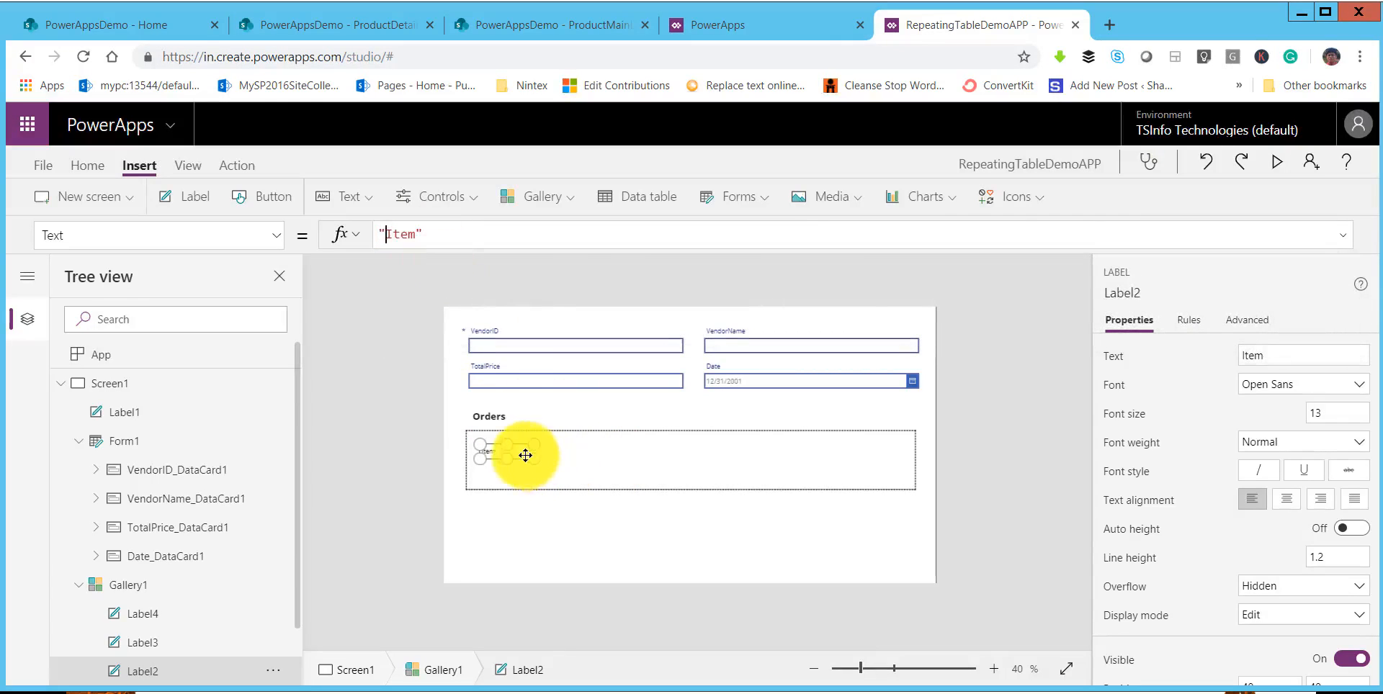
{"action": "left_click", "coordinate": [543, 454]}
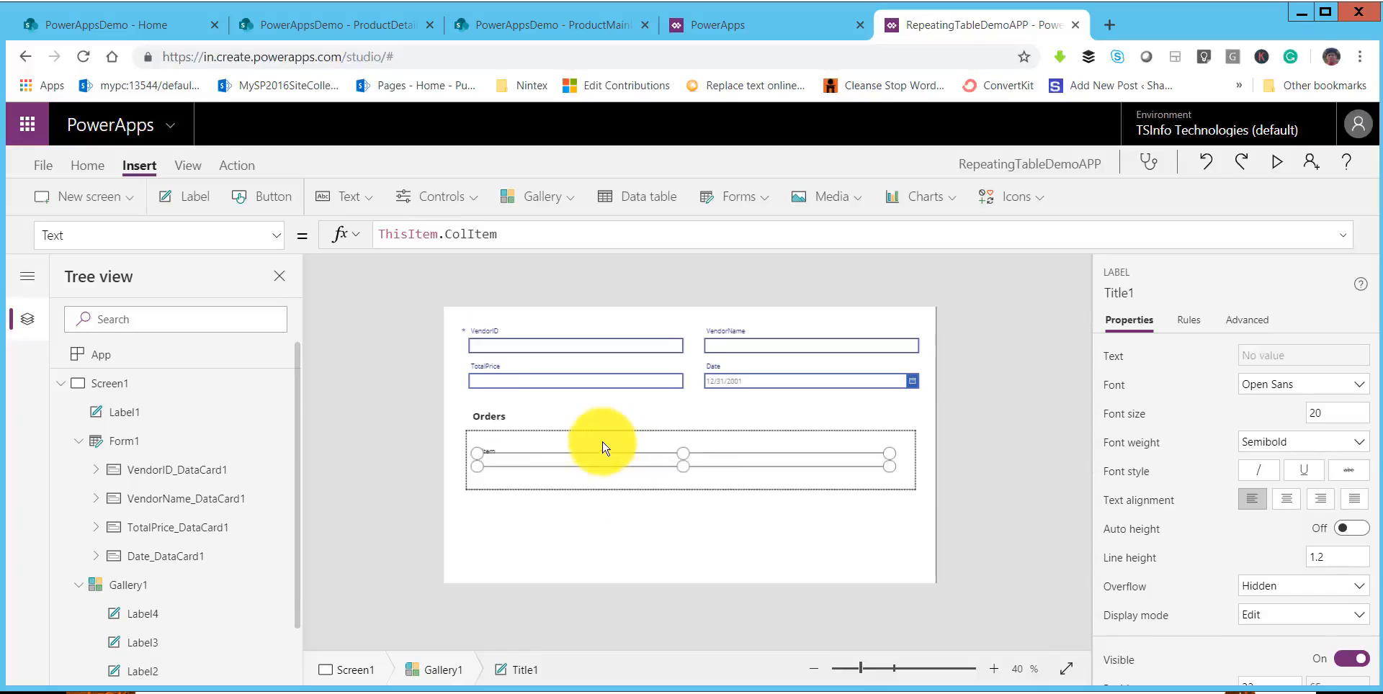
{"action": "left_click", "coordinate": [602, 447]}
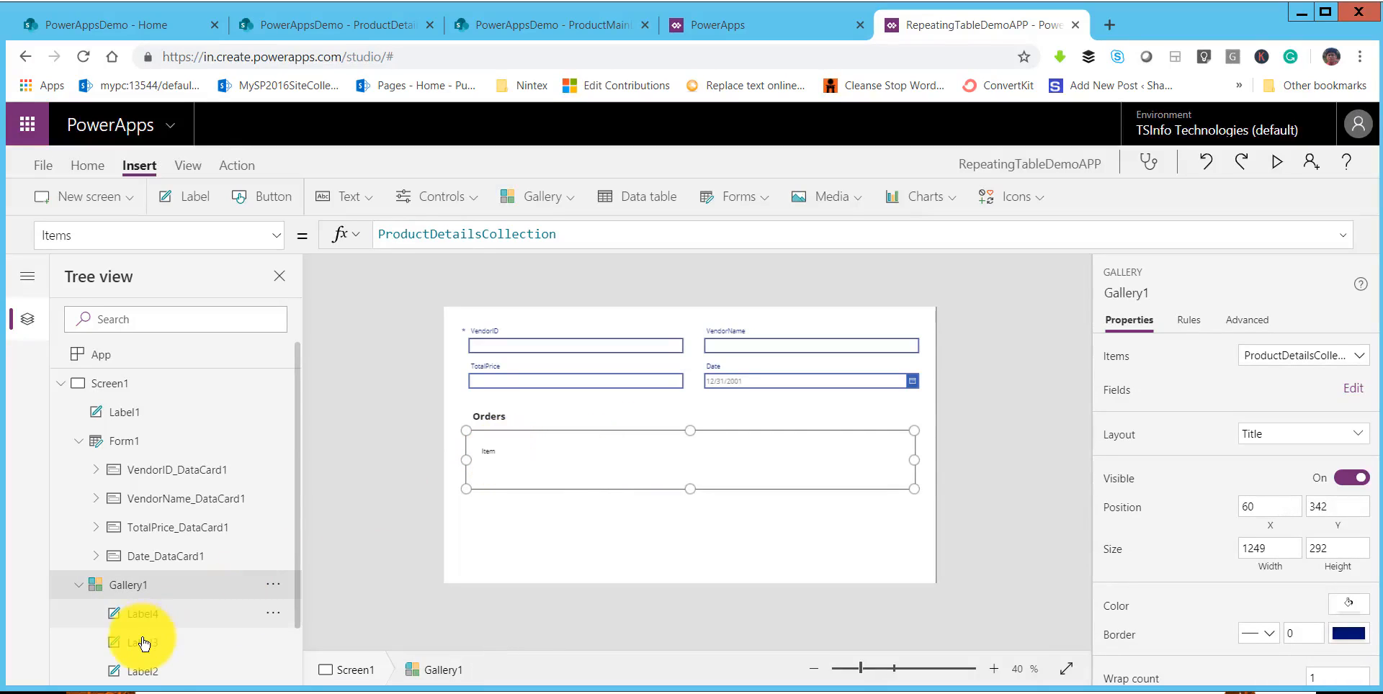
Set the Text property of Label3 in Gallery1 to "Cost".
{"action": "left_click", "coordinate": [619, 447]}
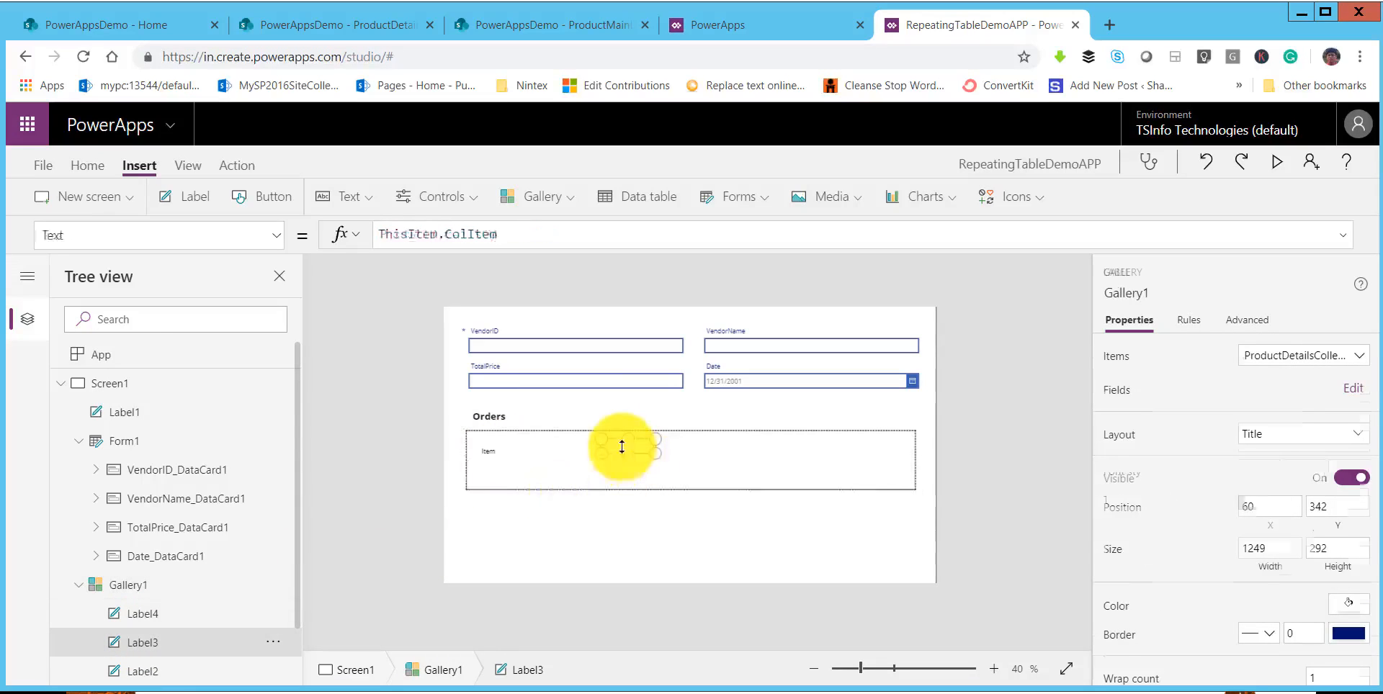
{"action": "triple_click", "coordinate": [492, 235]}
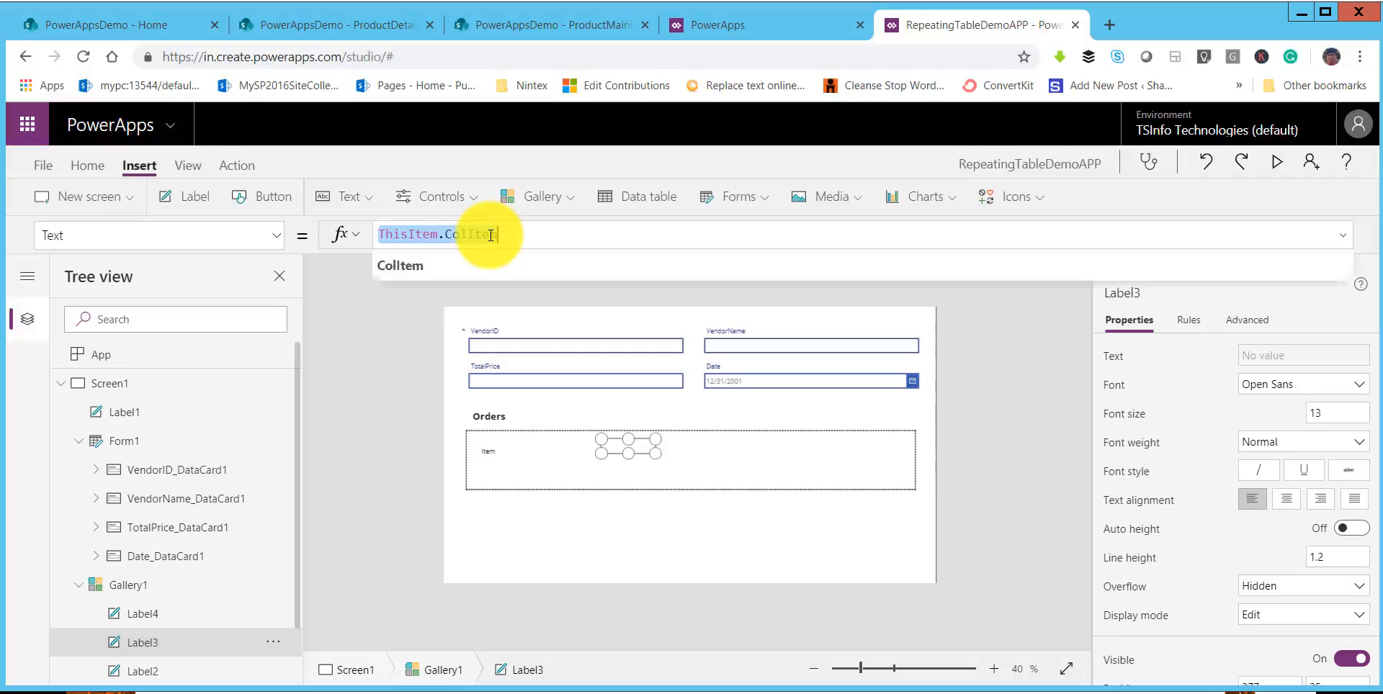
{"action": "type", "text": "\""}
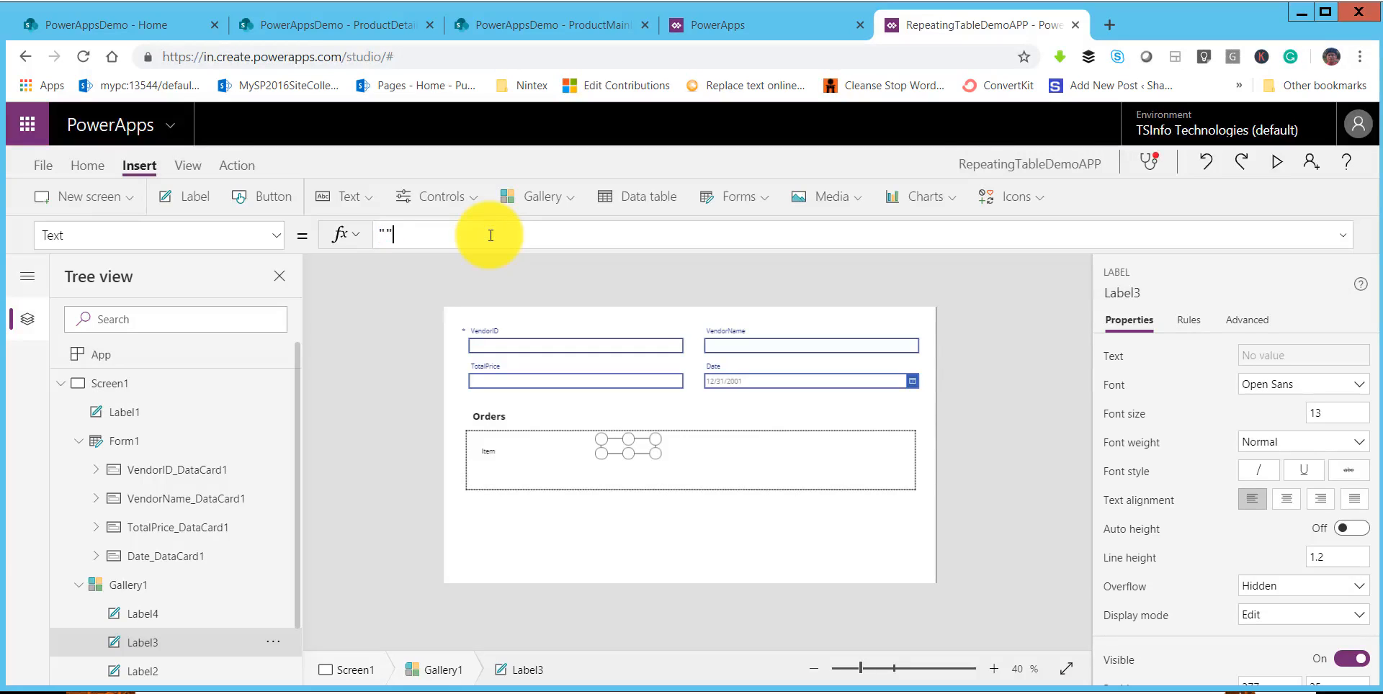
{"action": "key", "text": "Left"}
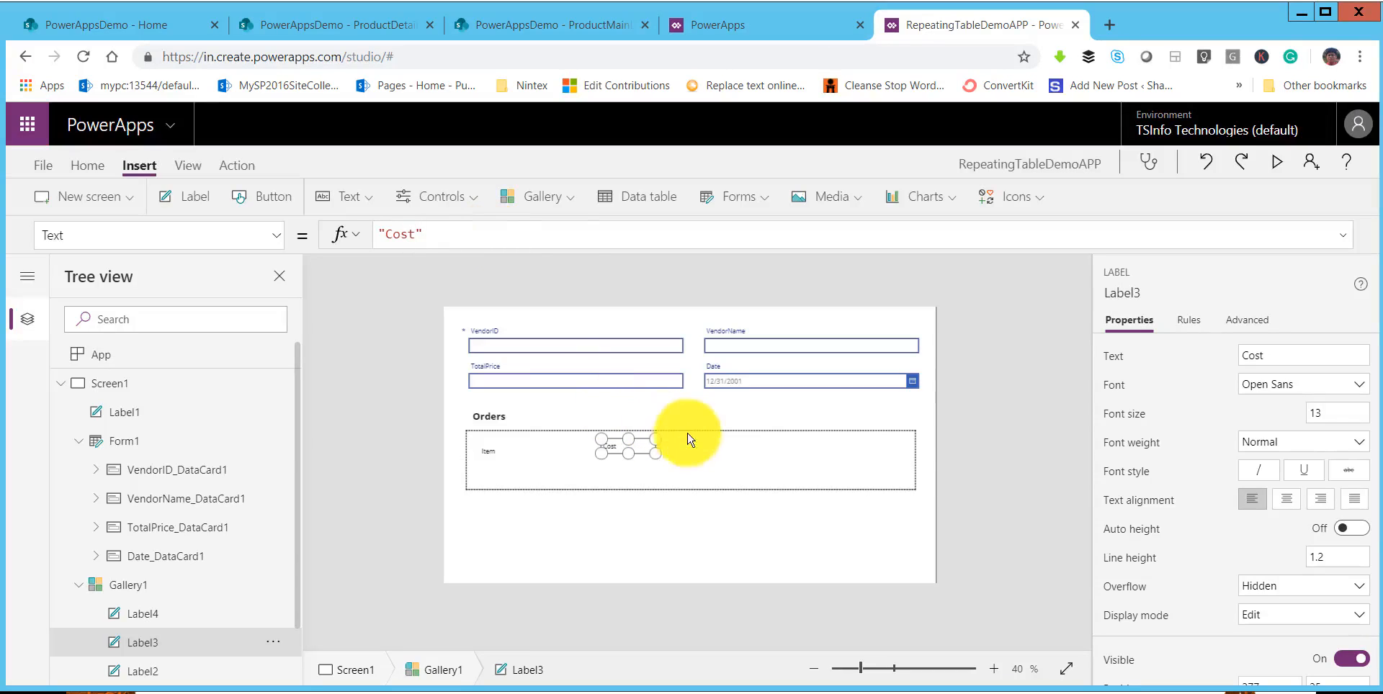
Set the Text property of Label4 in Gallery1 to "Quantity".
{"action": "left_click", "coordinate": [129, 584]}
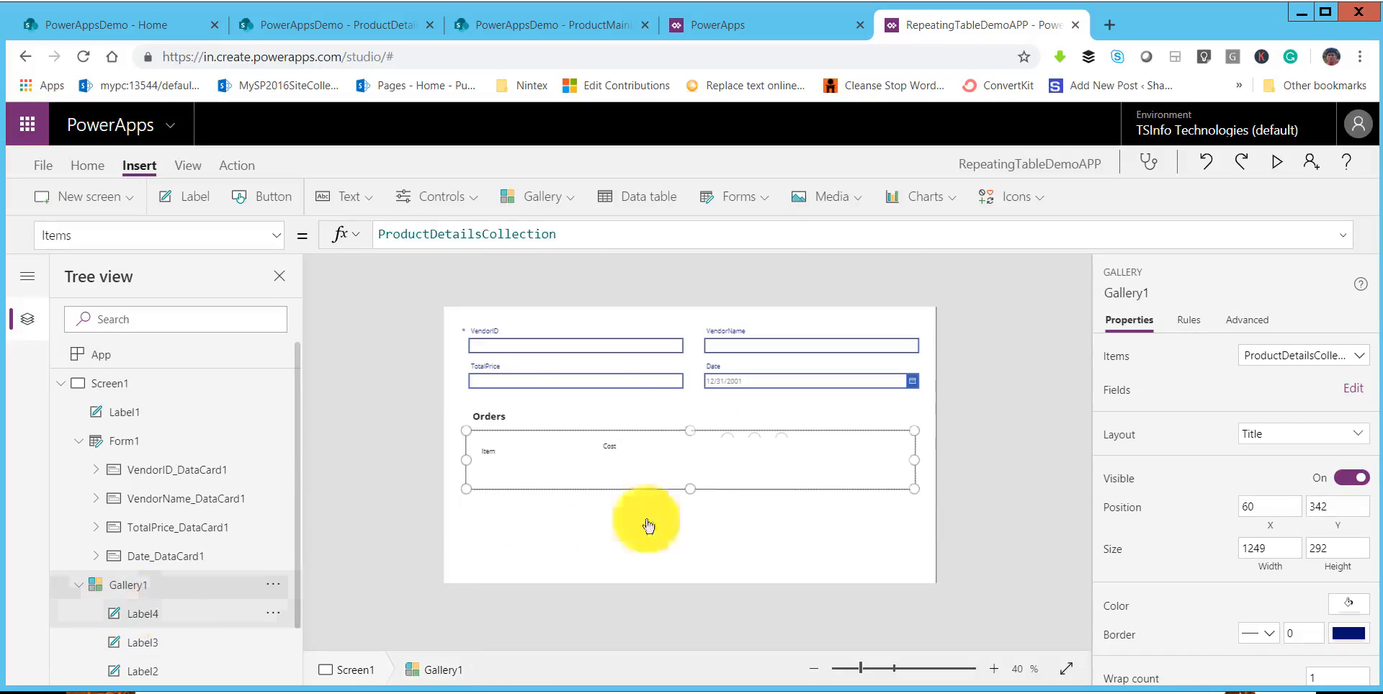
{"action": "left_click", "coordinate": [754, 445]}
{"action": "left_click", "coordinate": [477, 234]}
{"action": "key", "text": "ctrl+a"}
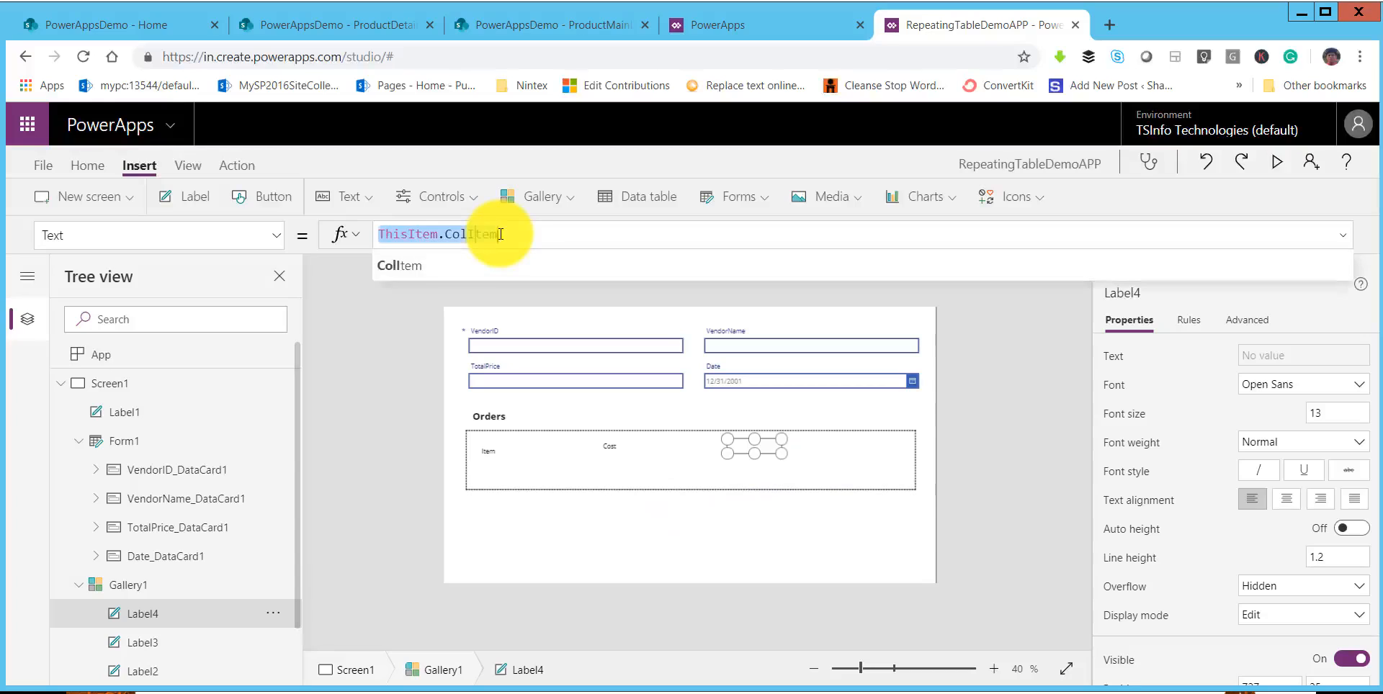
{"action": "type", "text": "\"Quantity"}
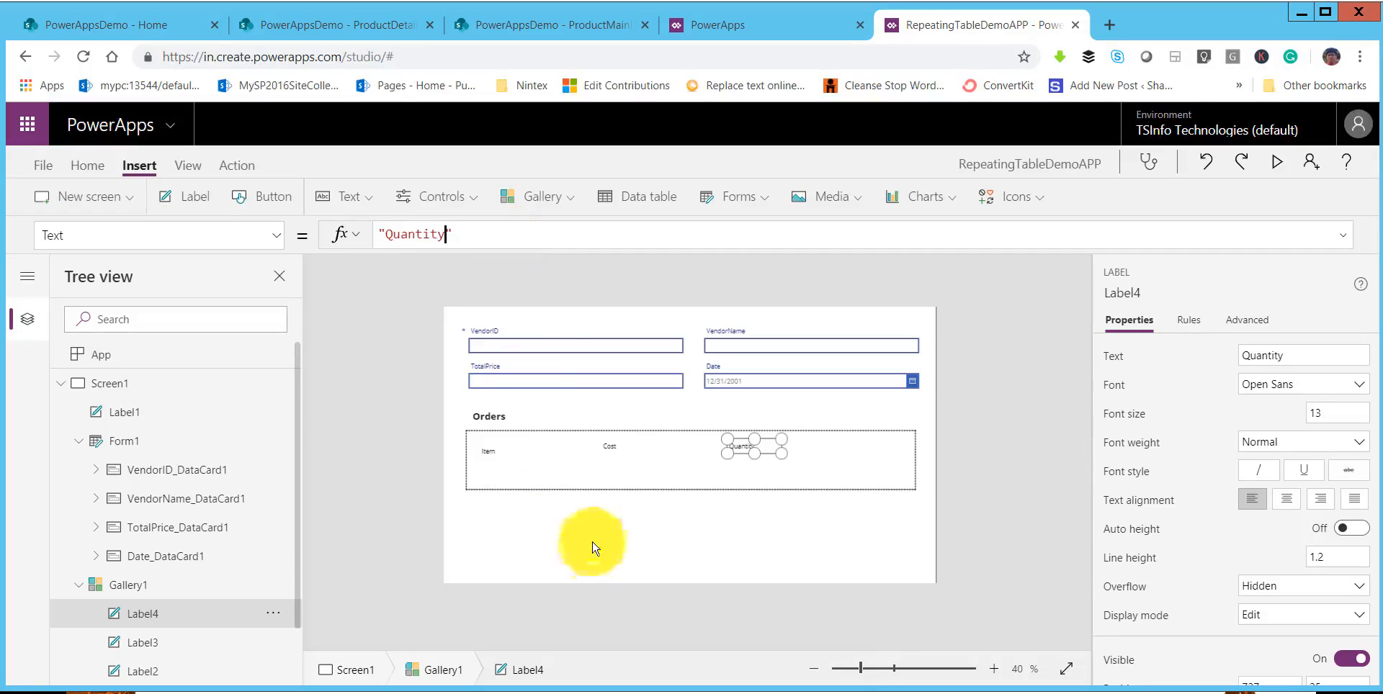
Move the Cost and Quantity labels down slightly so they line up horizontally with the Item label.
{"action": "left_click", "coordinate": [608, 500]}
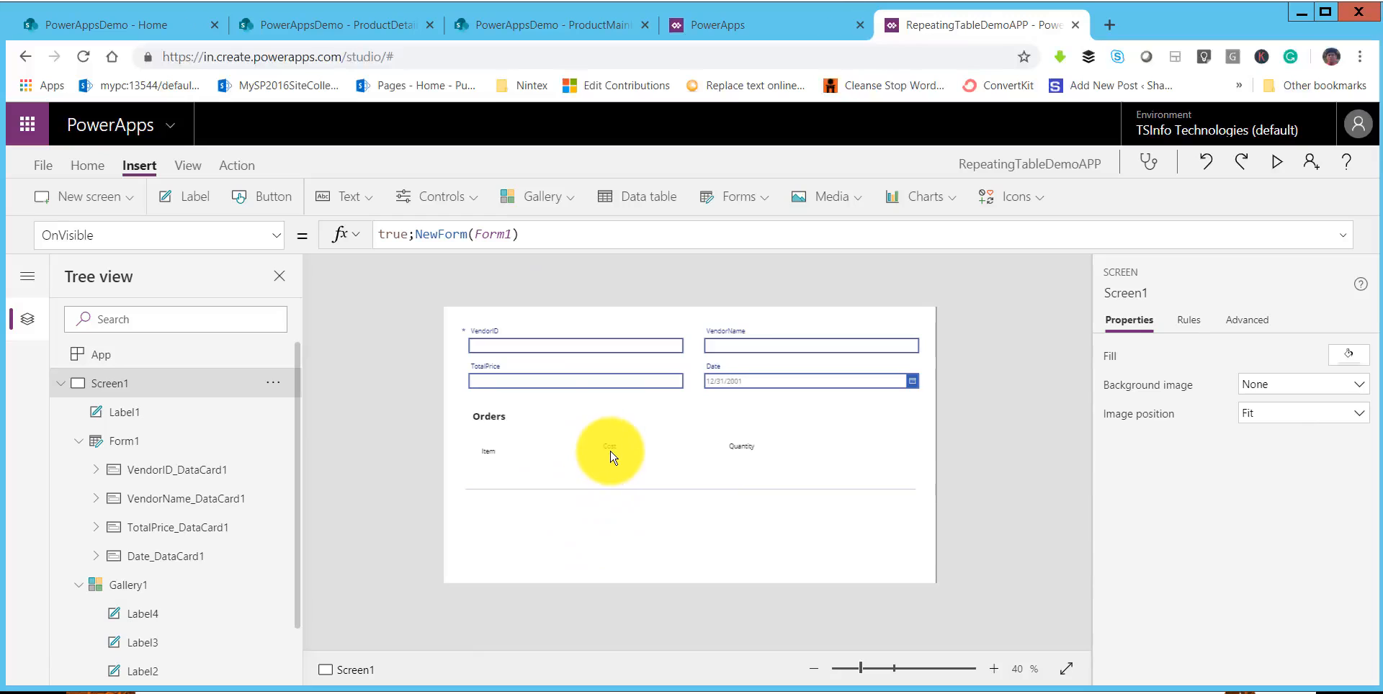
{"action": "left_click", "coordinate": [609, 448]}
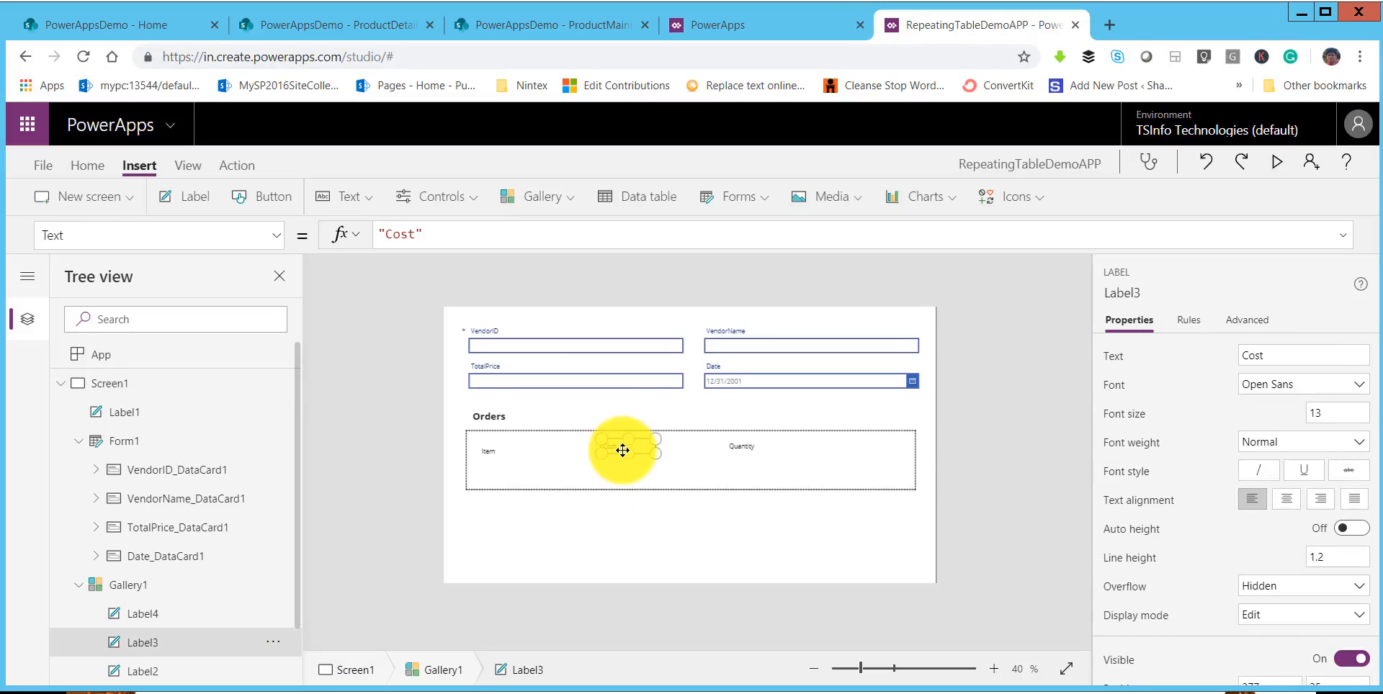
{"action": "left_click", "coordinate": [746, 446]}
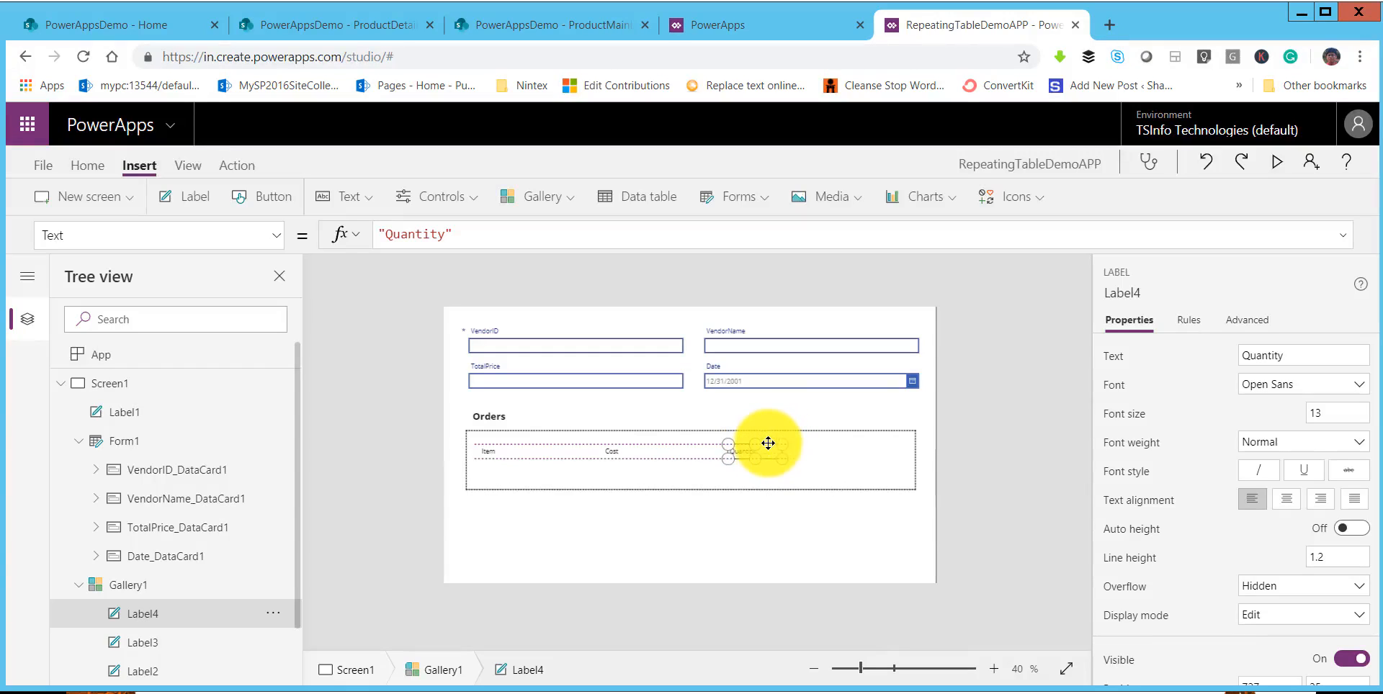
Add three text input controls inside Gallery1's template row.
{"action": "left_click", "coordinate": [710, 509]}
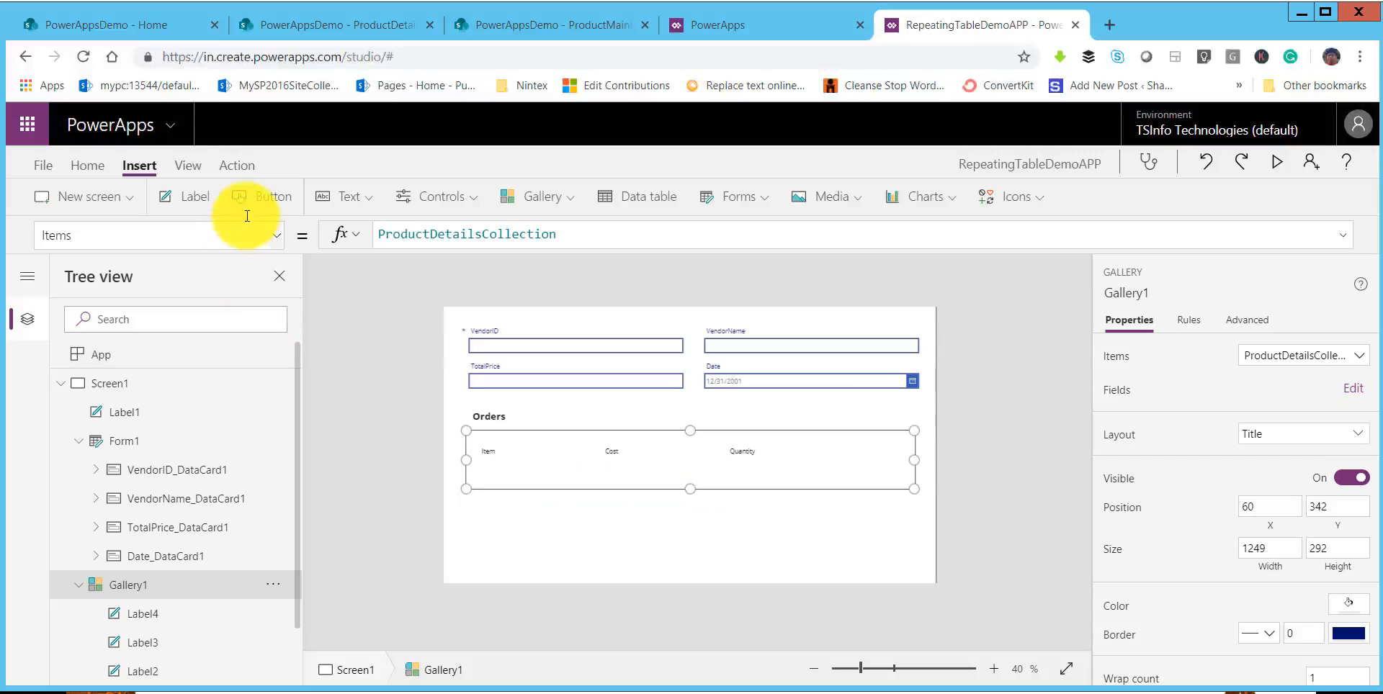
{"action": "left_click", "coordinate": [364, 198]}
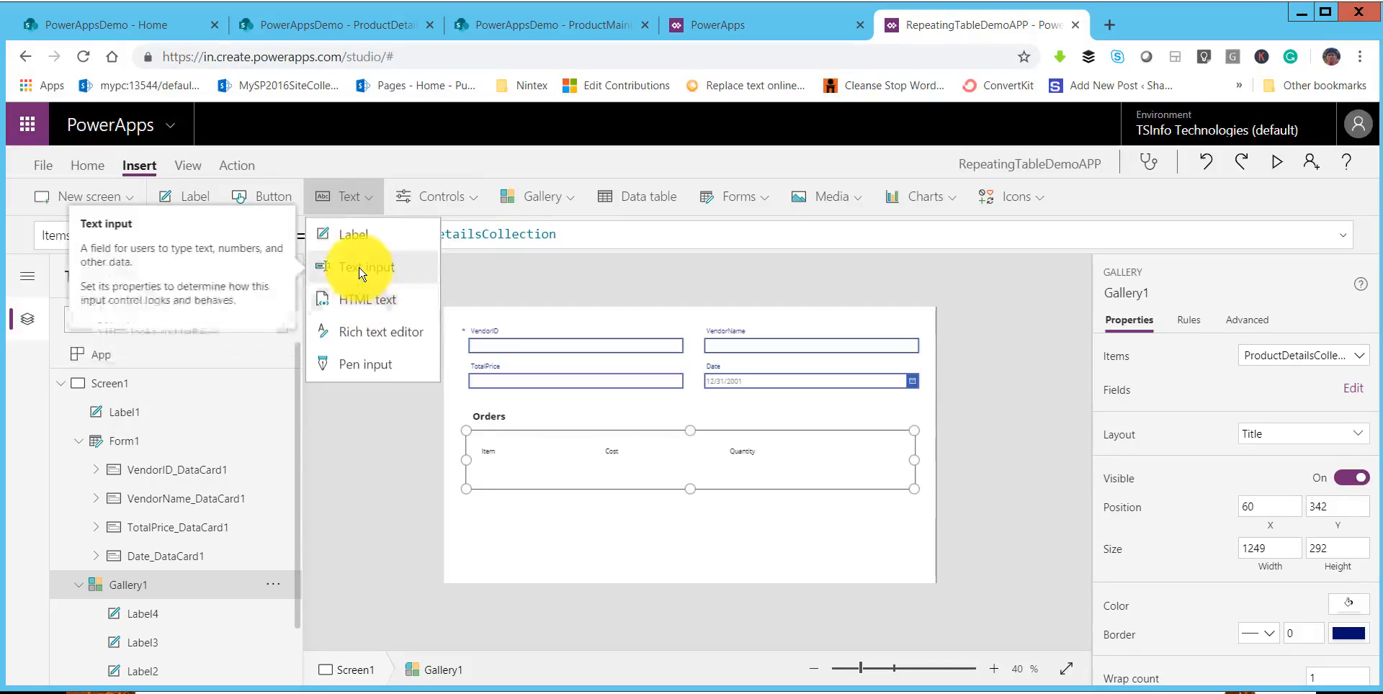
{"action": "left_click", "coordinate": [362, 272]}
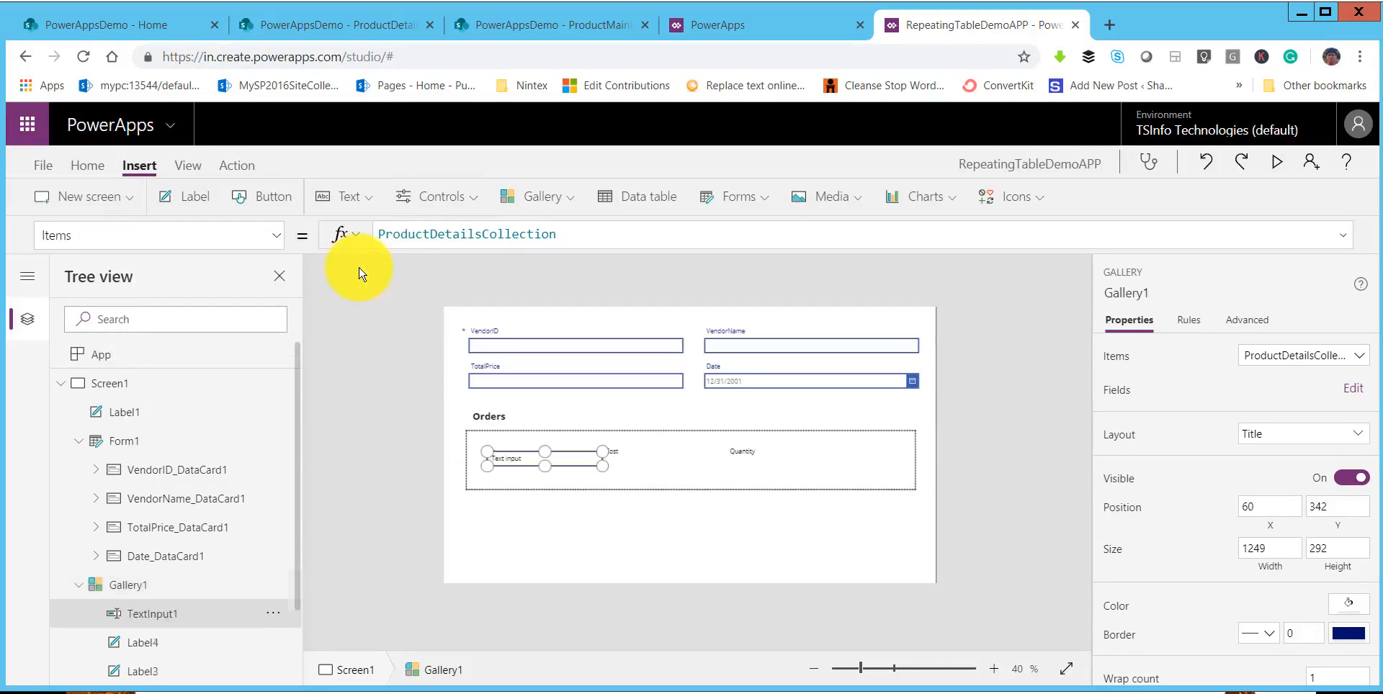
{"action": "left_click", "coordinate": [367, 198]}
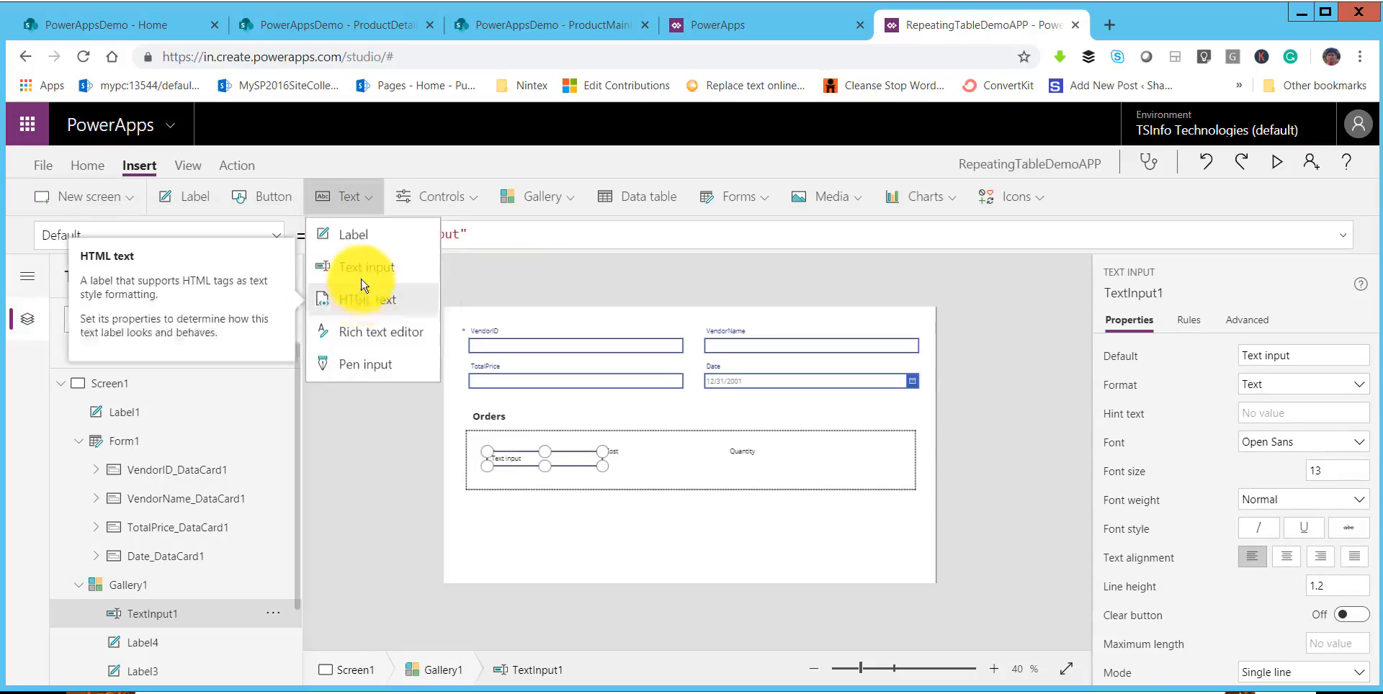
{"action": "left_click", "coordinate": [365, 272]}
{"action": "left_click", "coordinate": [363, 201]}
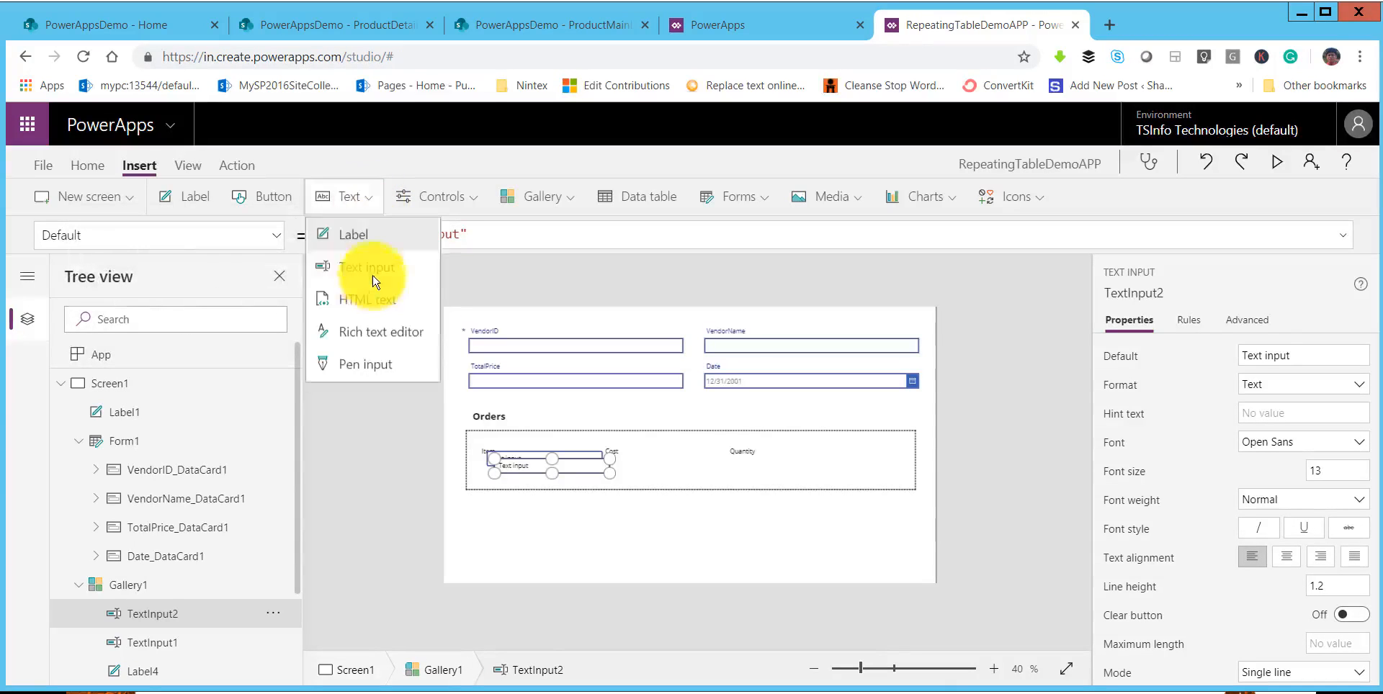
{"action": "left_click", "coordinate": [367, 271]}
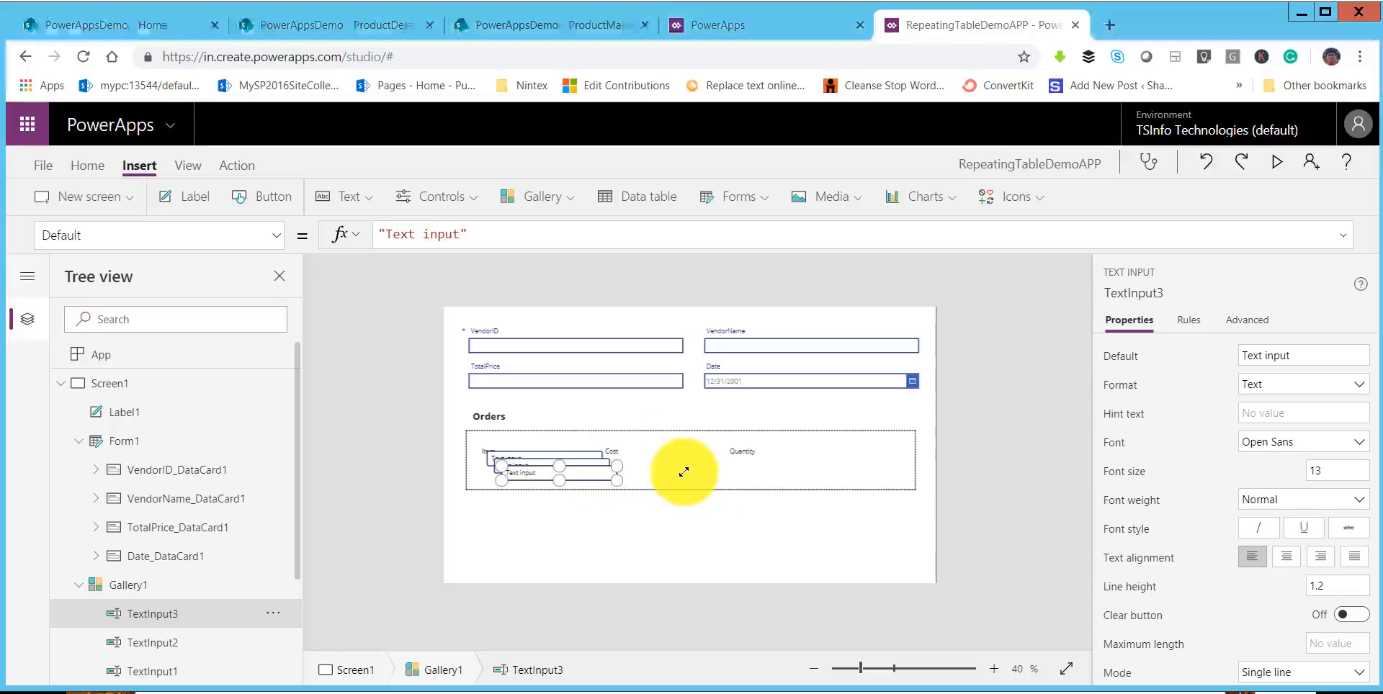
Arrange the text inputs in one row, with TextInput1 under Item, TextInput2 under Cost and TextInput3 under Quantity.
{"action": "left_click_drag", "start_coordinate": [683, 472], "coordinate": [820, 463]}
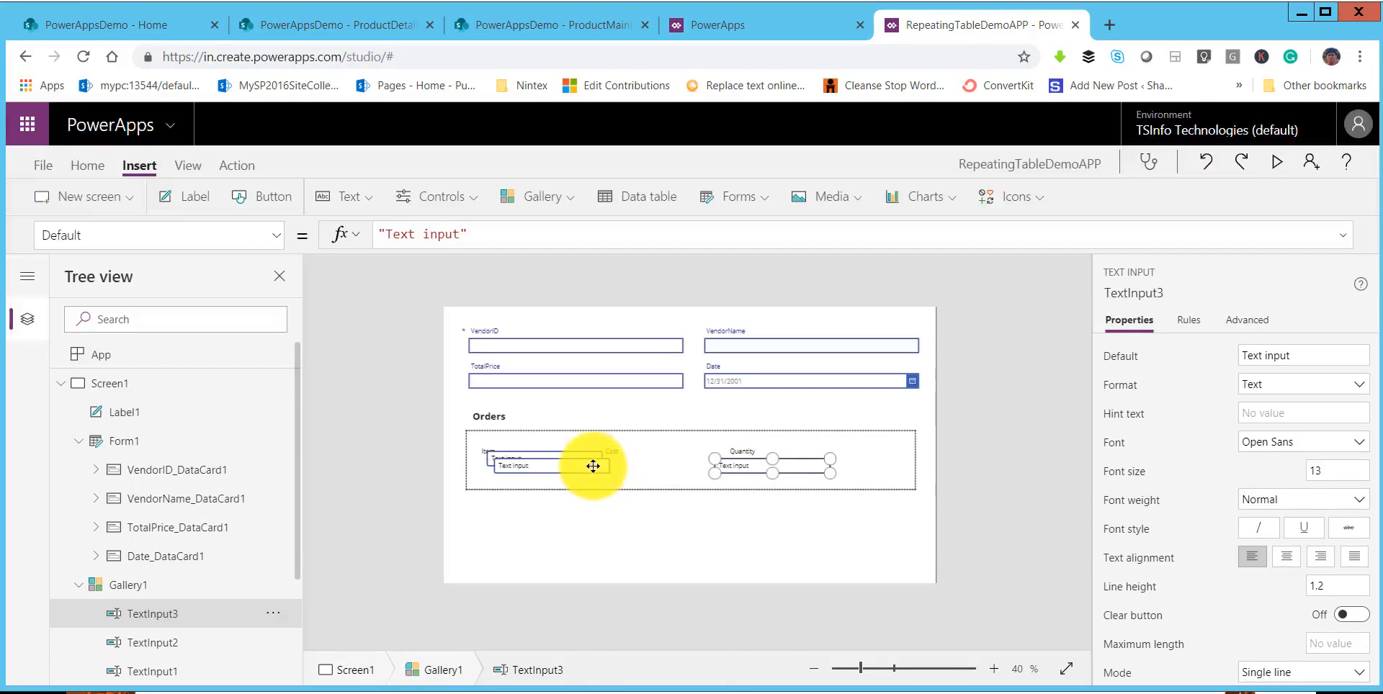
{"action": "mouse_move", "coordinate": [593, 466]}
{"action": "left_mouse_down"}
{"action": "mouse_move", "coordinate": [687, 465]}
{"action": "mouse_move", "coordinate": [605, 465]}
{"action": "left_mouse_up"}
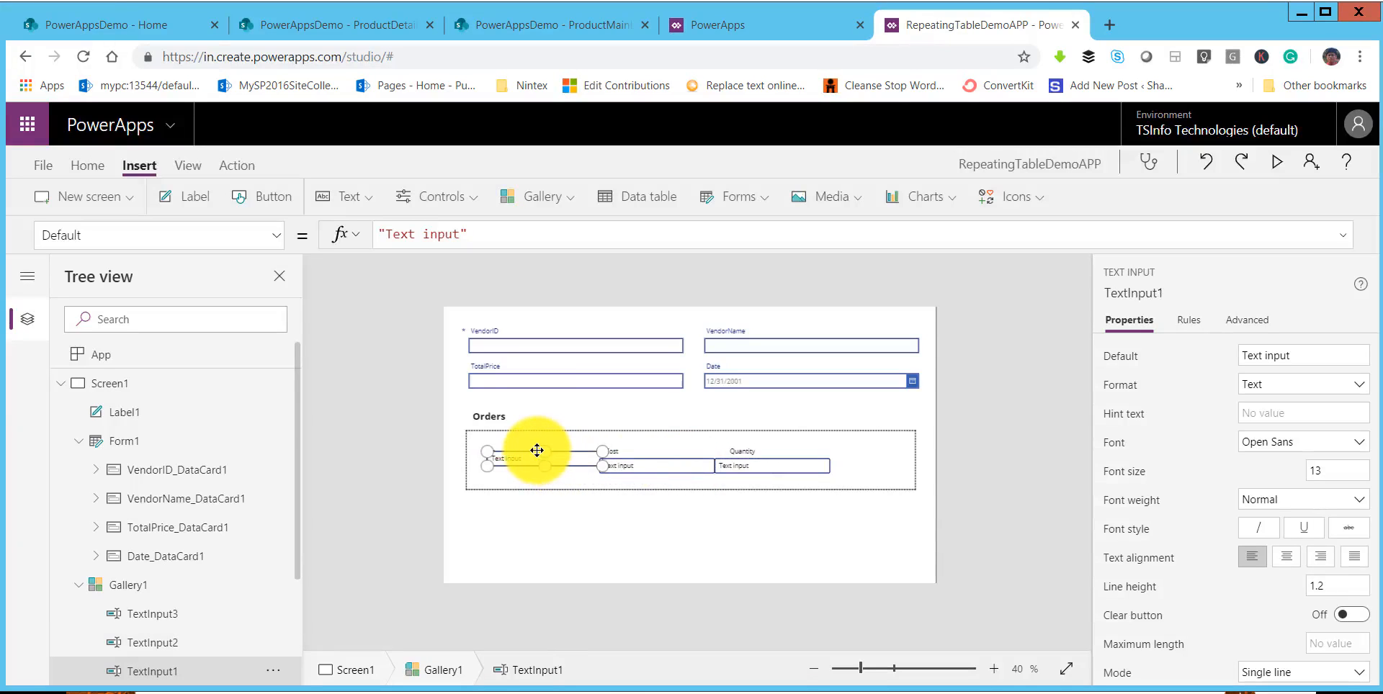
{"action": "mouse_move", "coordinate": [530, 454]}
{"action": "left_mouse_down"}
{"action": "mouse_move", "coordinate": [514, 468]}
{"action": "mouse_move", "coordinate": [518, 457]}
{"action": "left_mouse_up"}
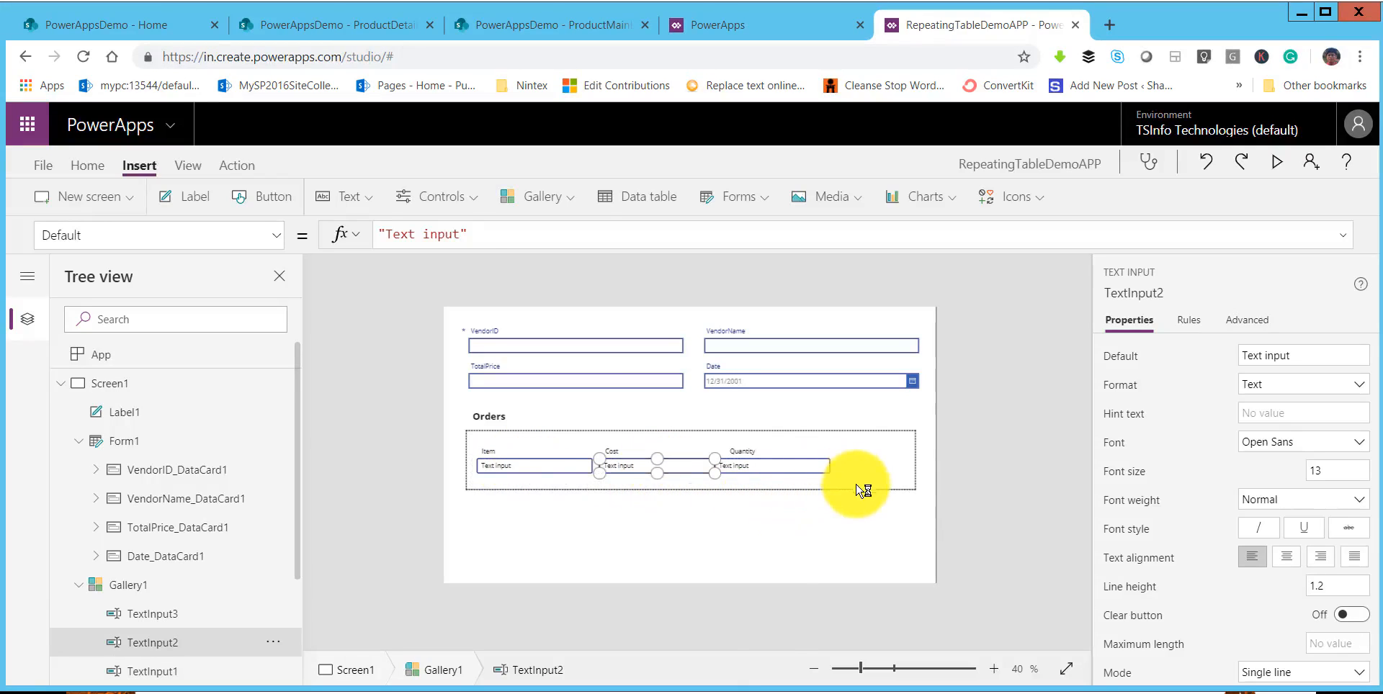
{"action": "left_click", "coordinate": [785, 465]}
{"action": "left_click_drag", "start_coordinate": [783, 461], "coordinate": [796, 458]}
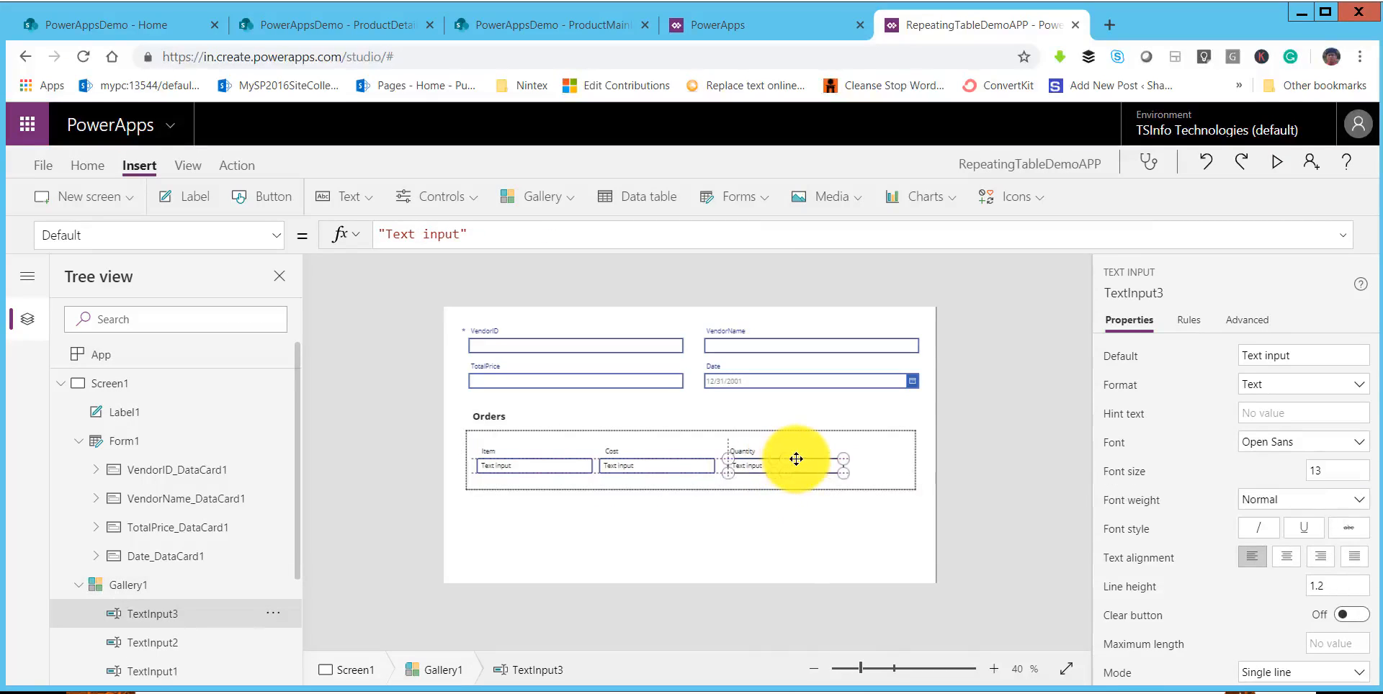
Shift the Quantity label and TextInput2 slightly to the right to refine the column alignment.
{"action": "left_click", "coordinate": [746, 448]}
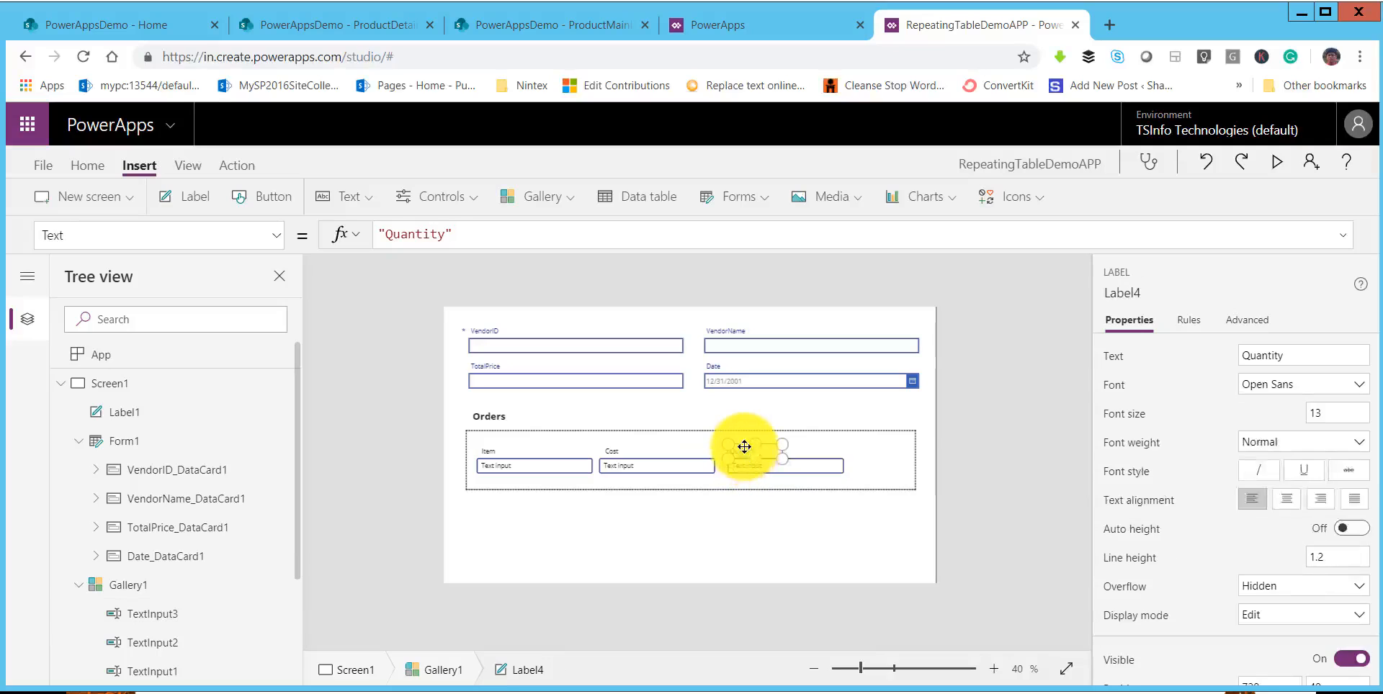
{"action": "left_click", "coordinate": [659, 464]}
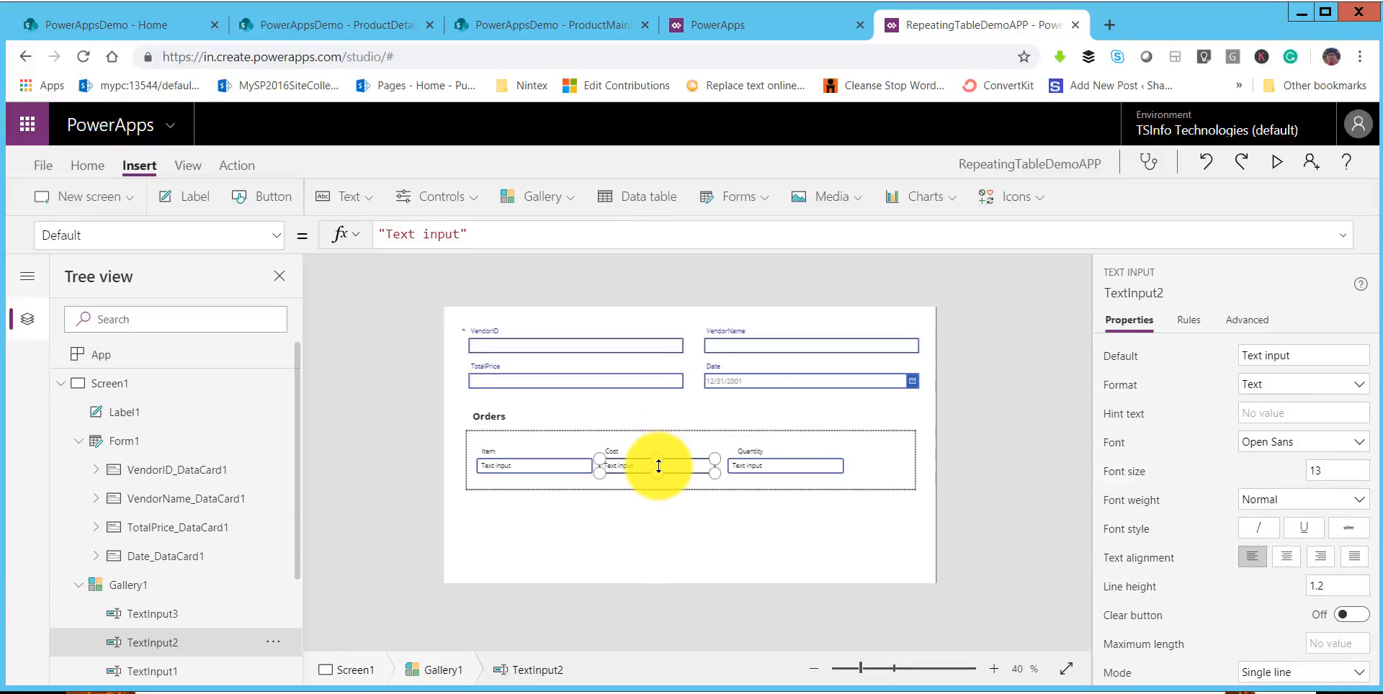
{"action": "left_click_drag", "start_coordinate": [659, 467], "coordinate": [662, 467]}
{"action": "left_click", "coordinate": [633, 453]}
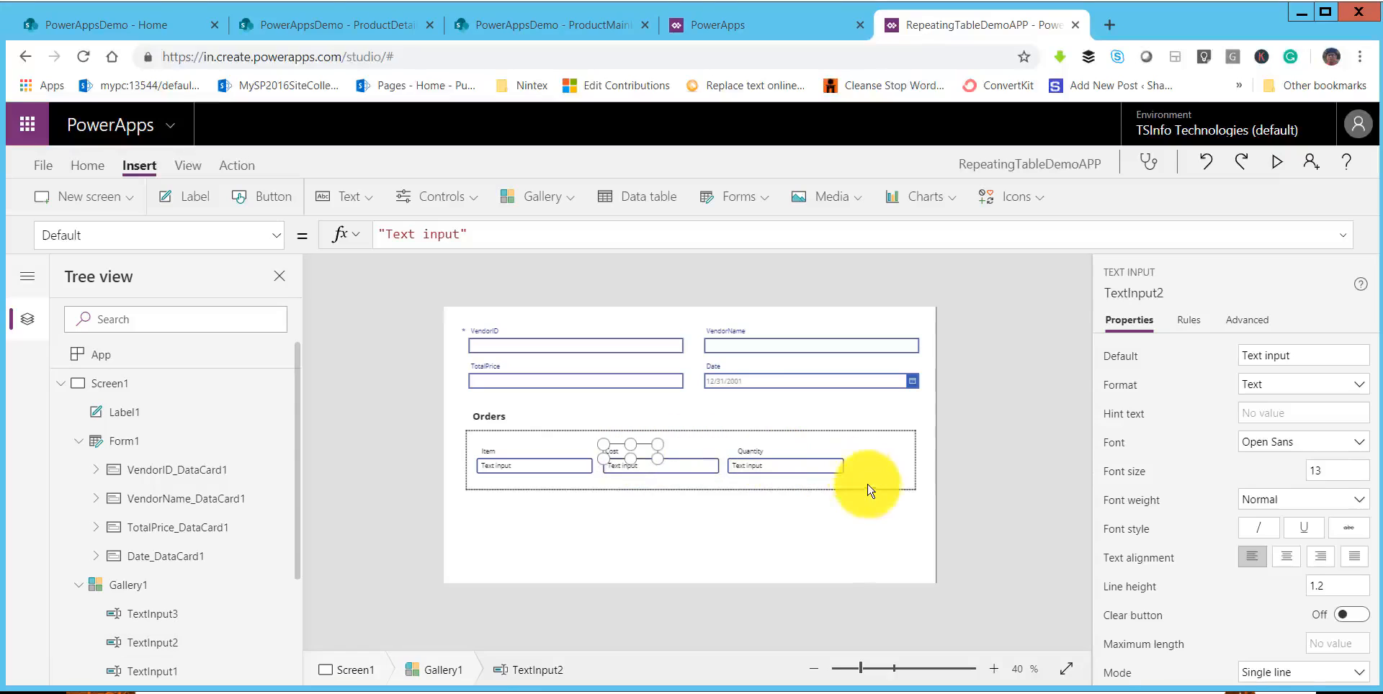
Widen Gallery1 to about 1304 by extending its right edge to the screen border.
{"action": "left_click", "coordinate": [911, 508]}
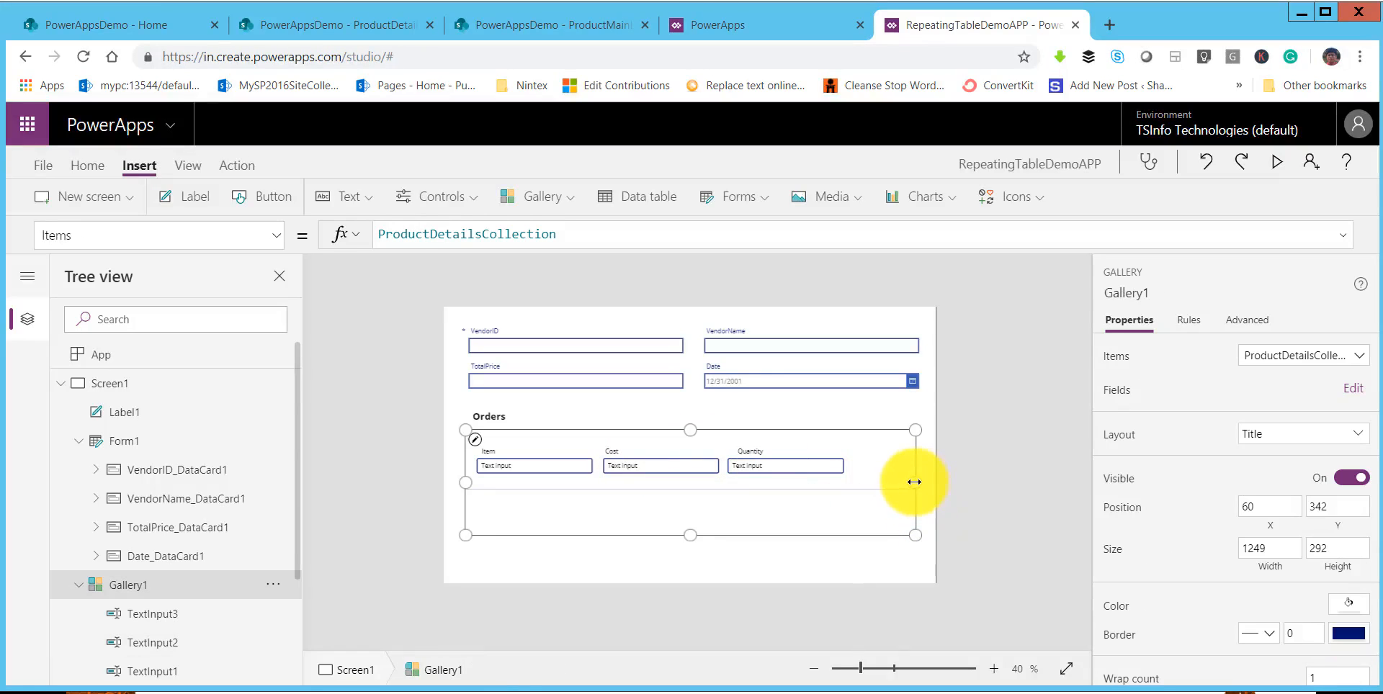
{"action": "left_click_drag", "start_coordinate": [933, 480], "coordinate": [935, 480]}
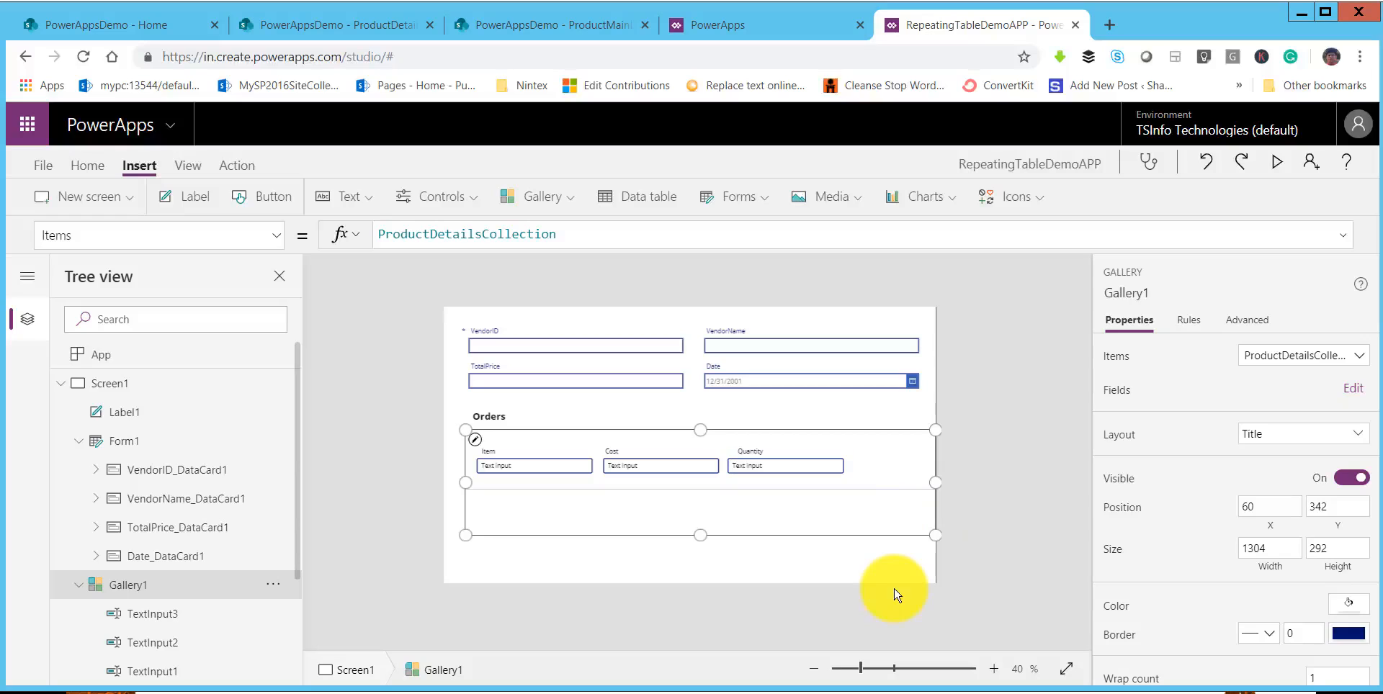
Narrow TextInput3, TextInput2 and TextInput1 from their right edges to leave wider gaps between the gallery columns.
{"action": "left_click", "coordinate": [995, 670]}
{"action": "left_click", "coordinate": [760, 478]}
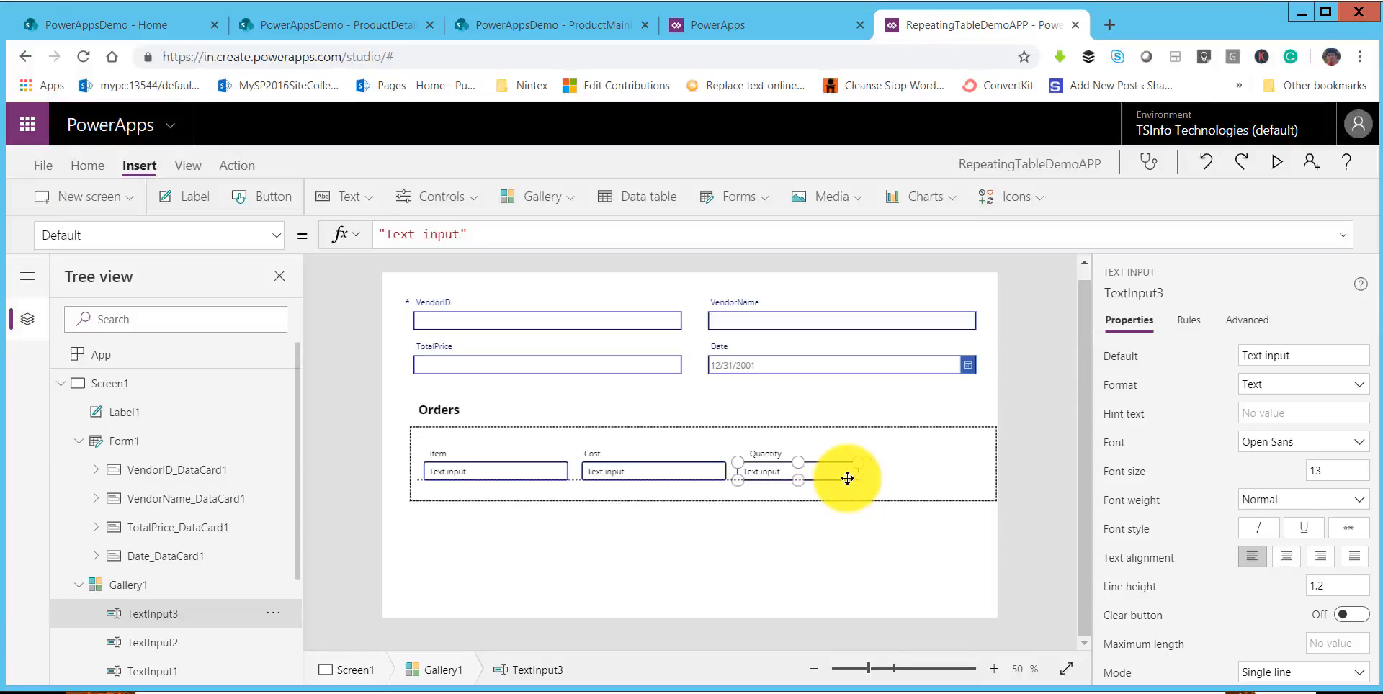
{"action": "left_click", "coordinate": [691, 475]}
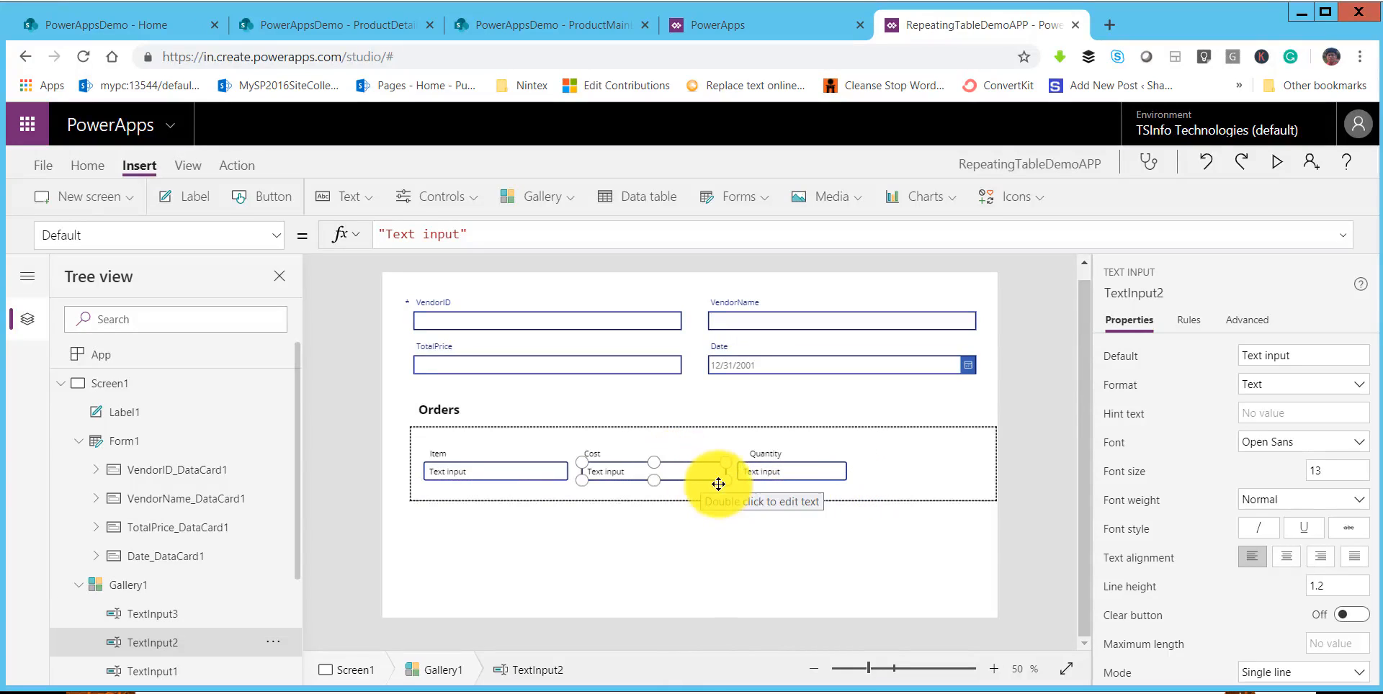
{"action": "left_click_drag", "start_coordinate": [719, 484], "coordinate": [537, 481]}
{"action": "left_click", "coordinate": [553, 477]}
{"action": "left_click", "coordinate": [720, 550]}
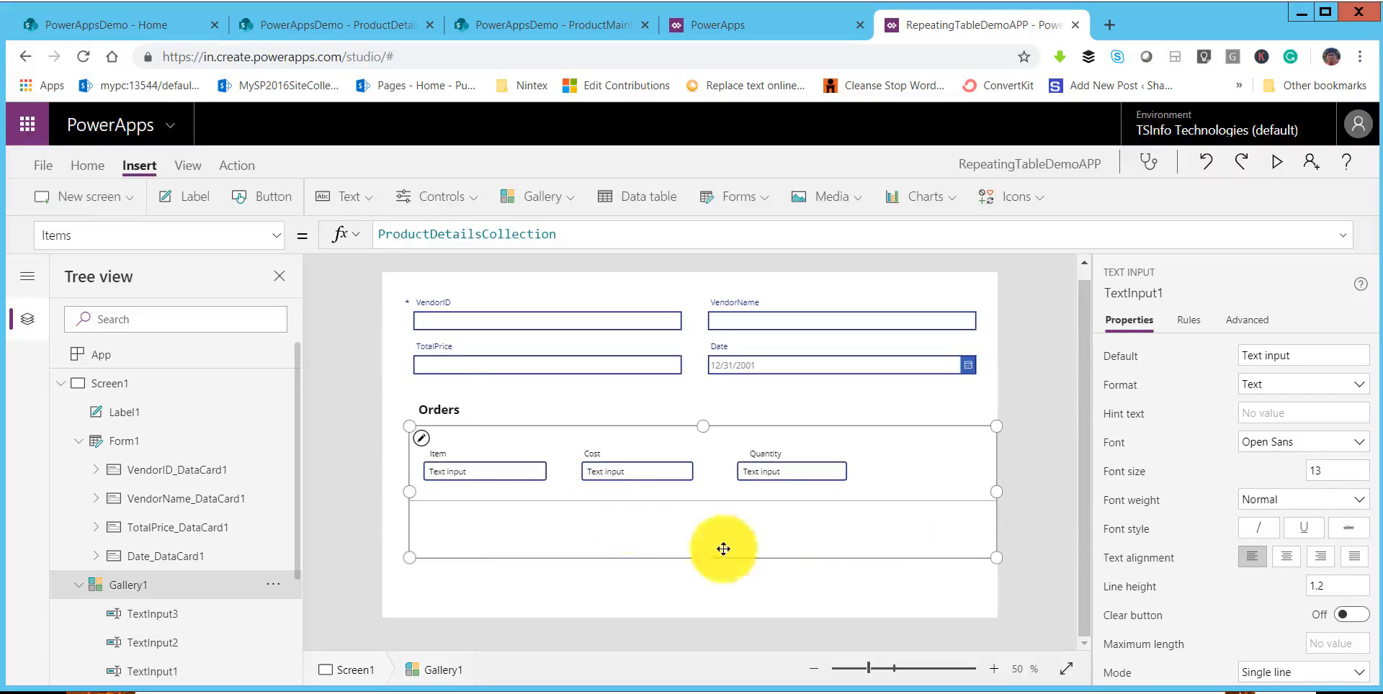
{"action": "left_click", "coordinate": [264, 209]}
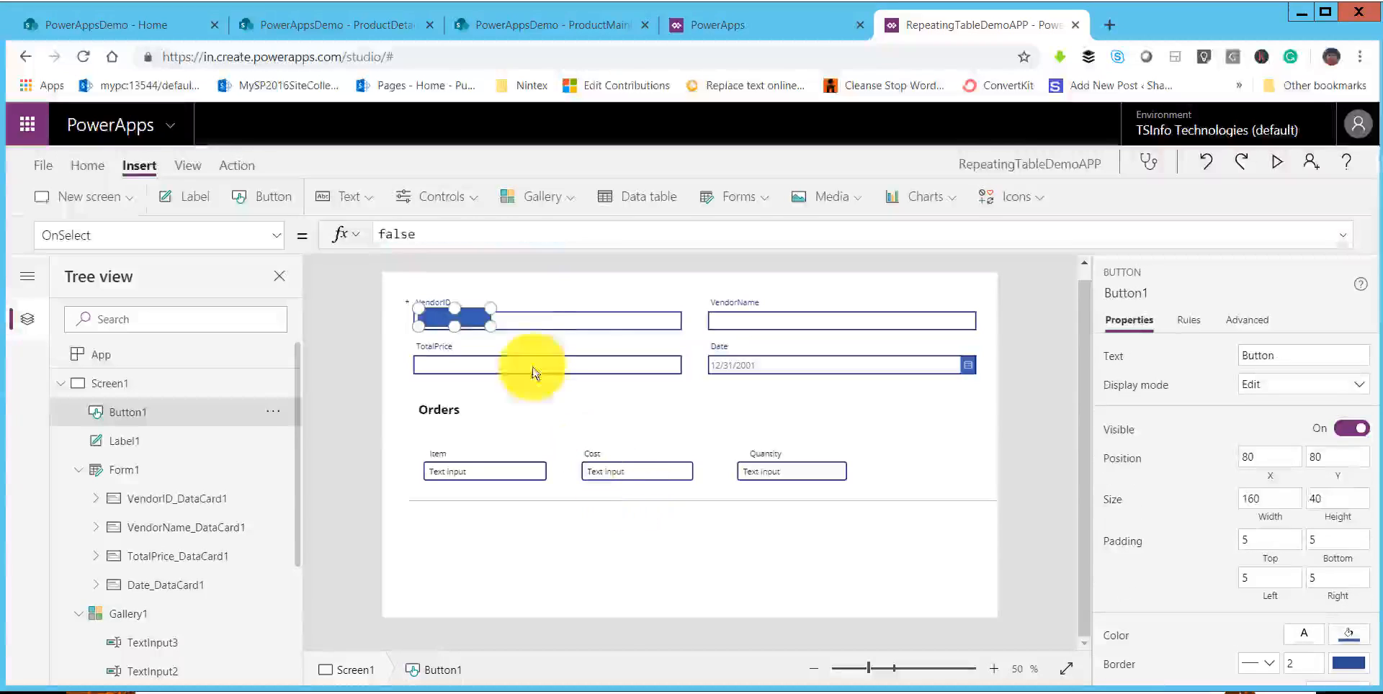
{"action": "left_click_drag", "start_coordinate": [468, 314], "coordinate": [516, 391]}
{"action": "left_click_drag", "start_coordinate": [790, 480], "coordinate": [919, 476]}
{"action": "left_click", "coordinate": [772, 494]}
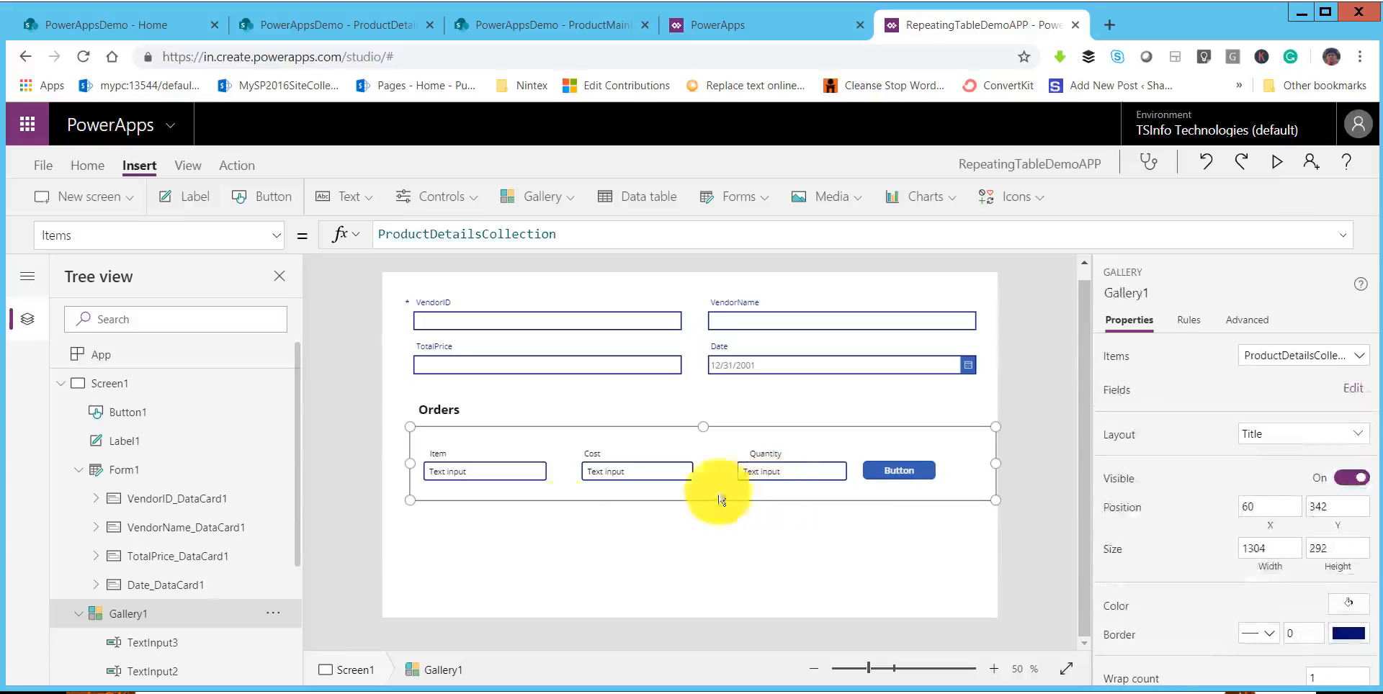
{"action": "scroll", "coordinate": [299, 545], "scroll_direction": "down", "scroll_amount": 2}
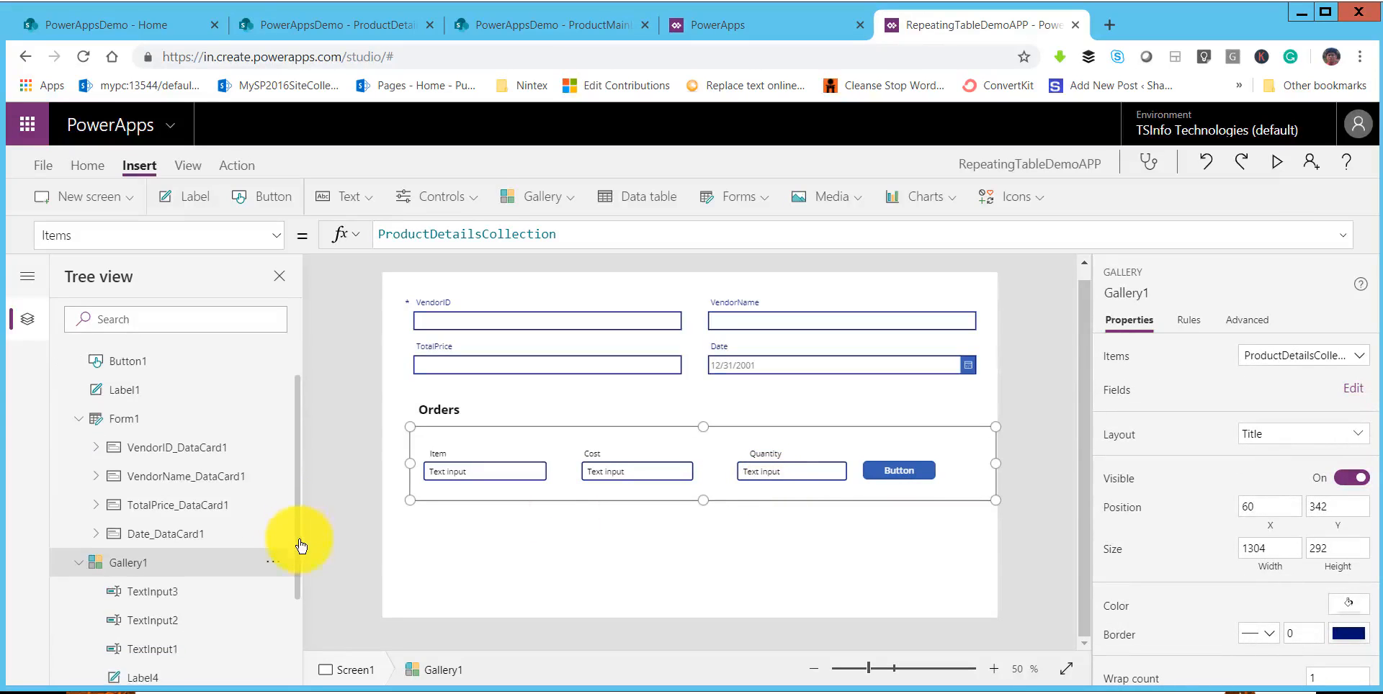
{"action": "scroll", "coordinate": [299, 546], "scroll_direction": "up", "scroll_amount": 2}
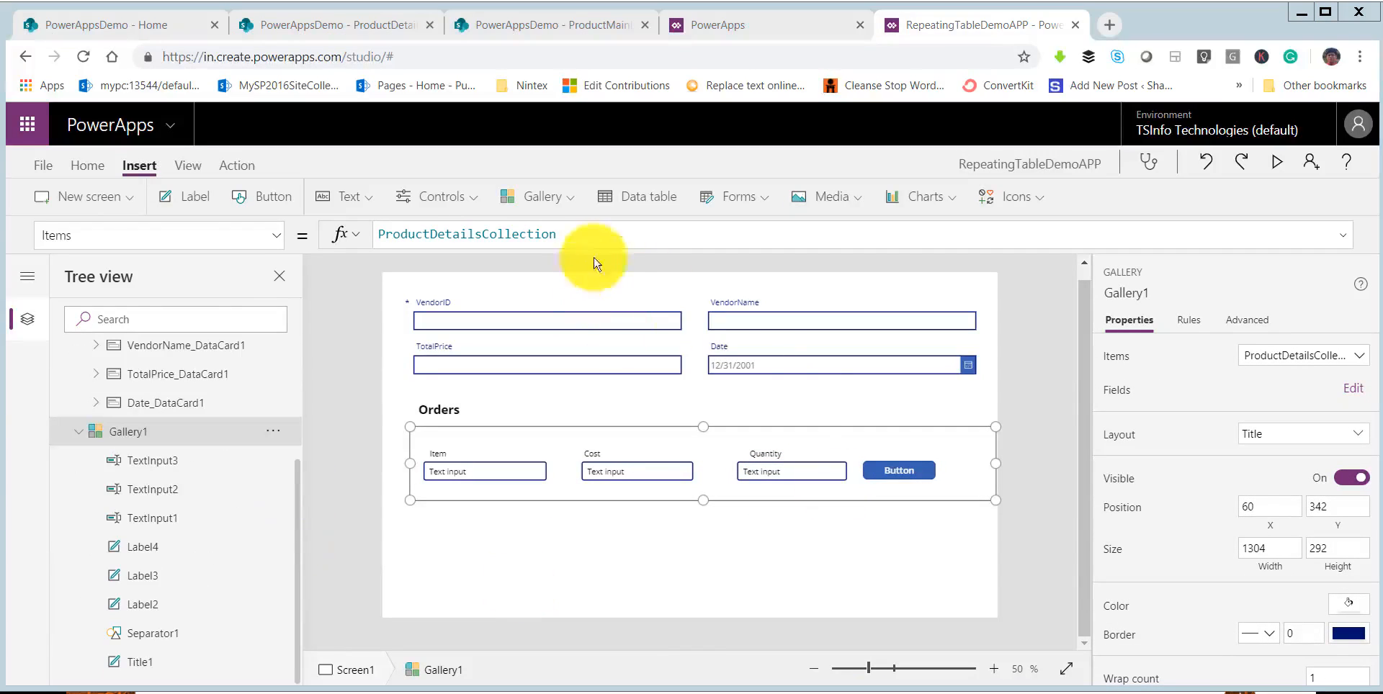
{"action": "left_click", "coordinate": [900, 472]}
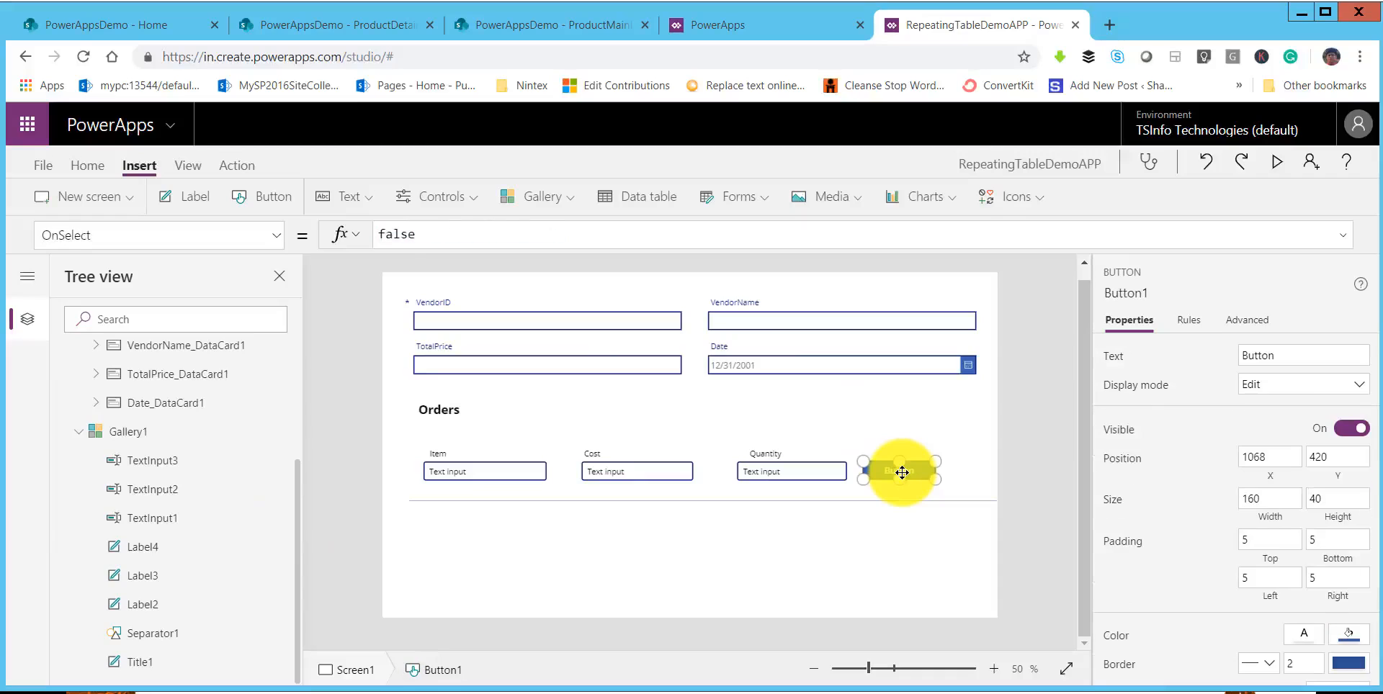
{"action": "key", "text": "Delete"}
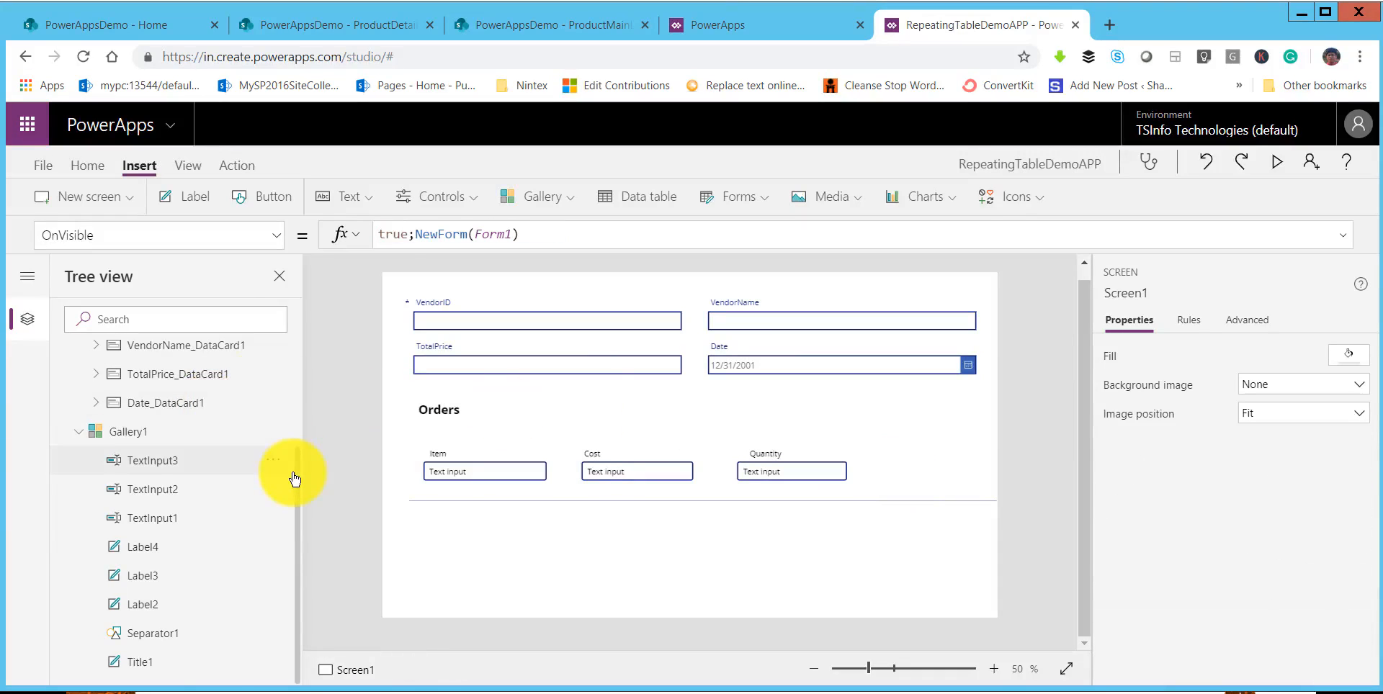
Insert a button inside Gallery1 and place it beside the Quantity input, at about X 996, Y 80.
{"action": "scroll", "coordinate": [291, 474], "scroll_direction": "up", "scroll_amount": 5}
{"action": "scroll", "coordinate": [197, 456], "scroll_direction": "down", "scroll_amount": 3}
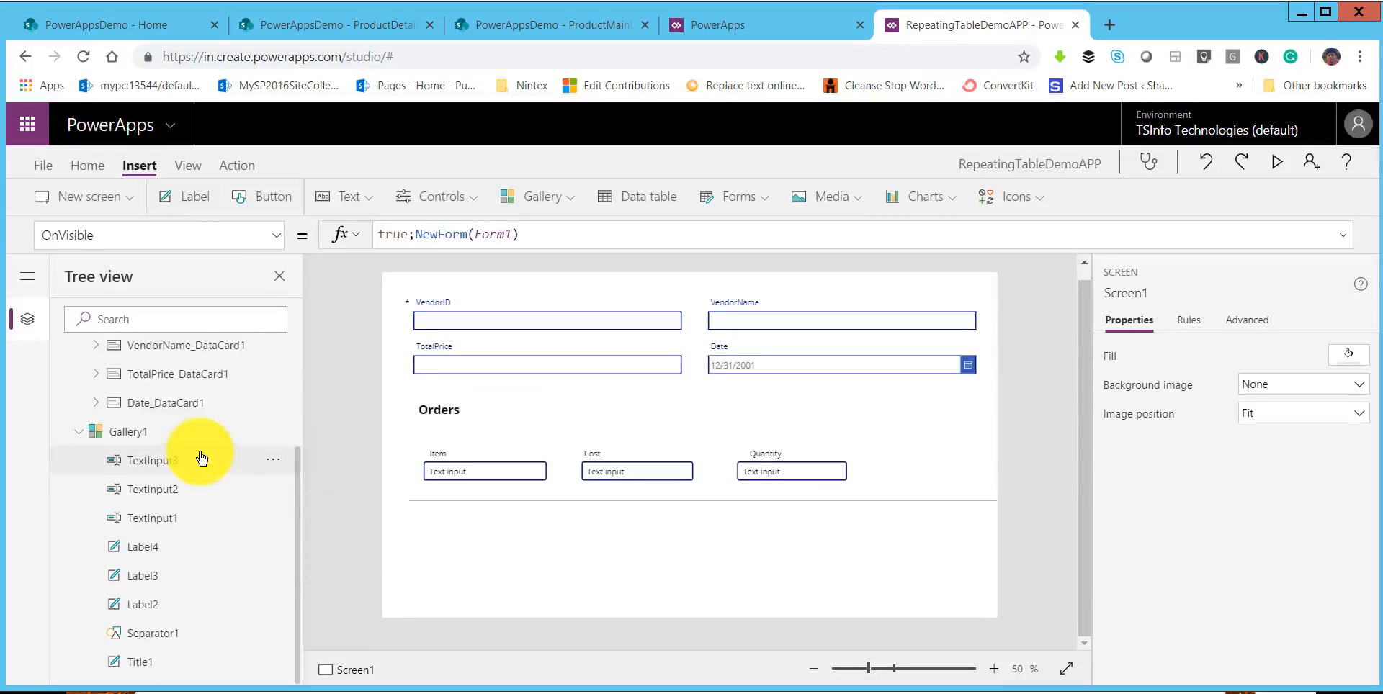
{"action": "left_click", "coordinate": [709, 495]}
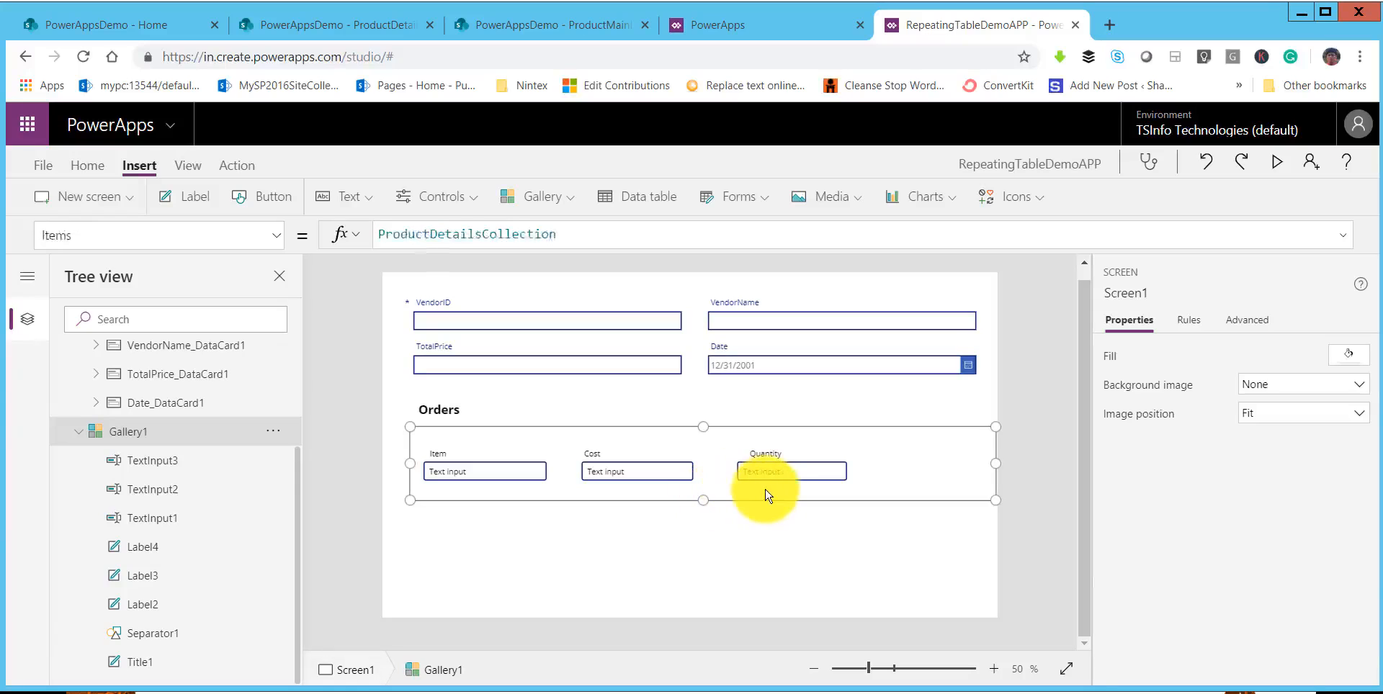
{"action": "left_click", "coordinate": [857, 469]}
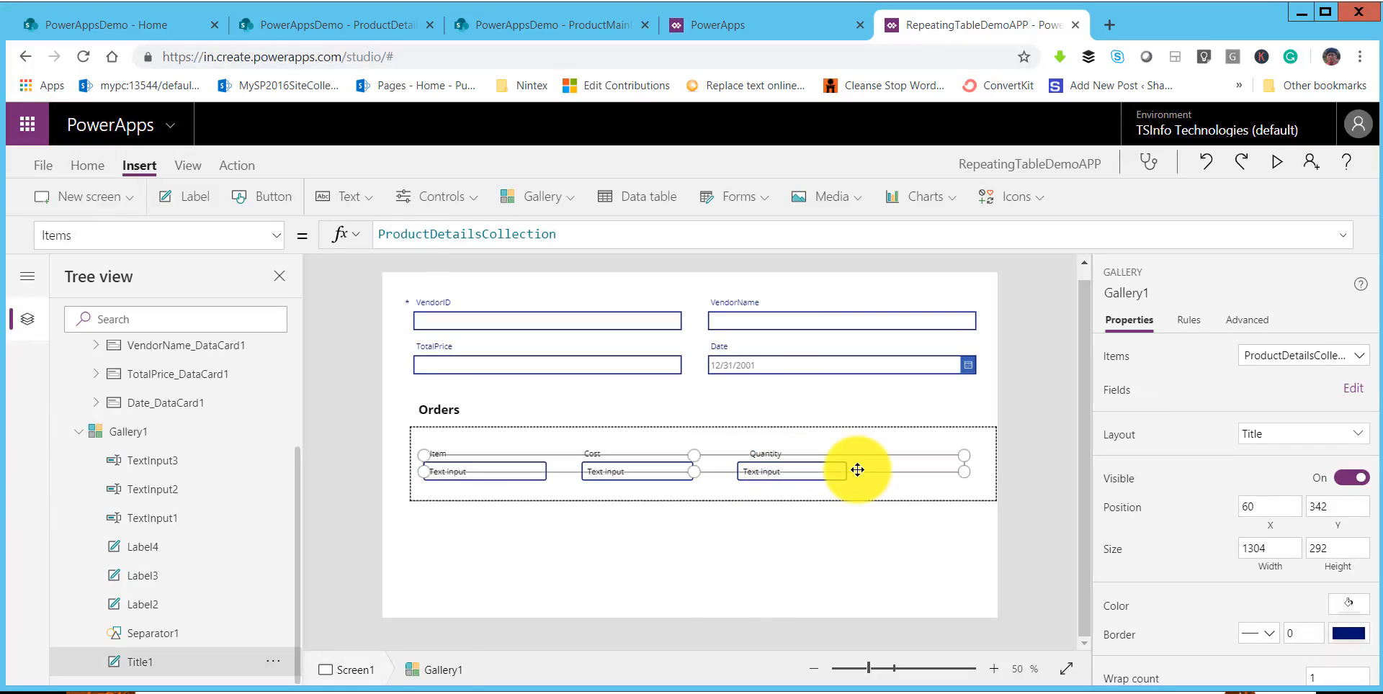
{"action": "left_click", "coordinate": [884, 495]}
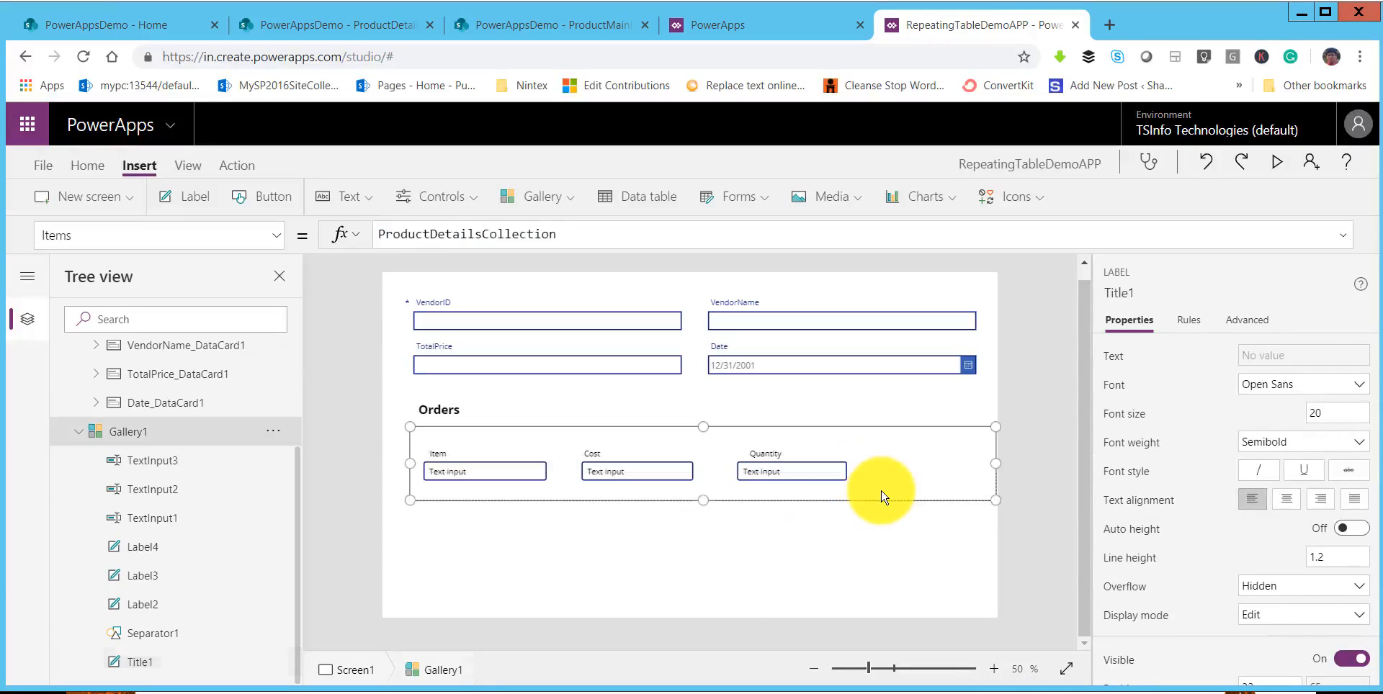
{"action": "left_click", "coordinate": [271, 200]}
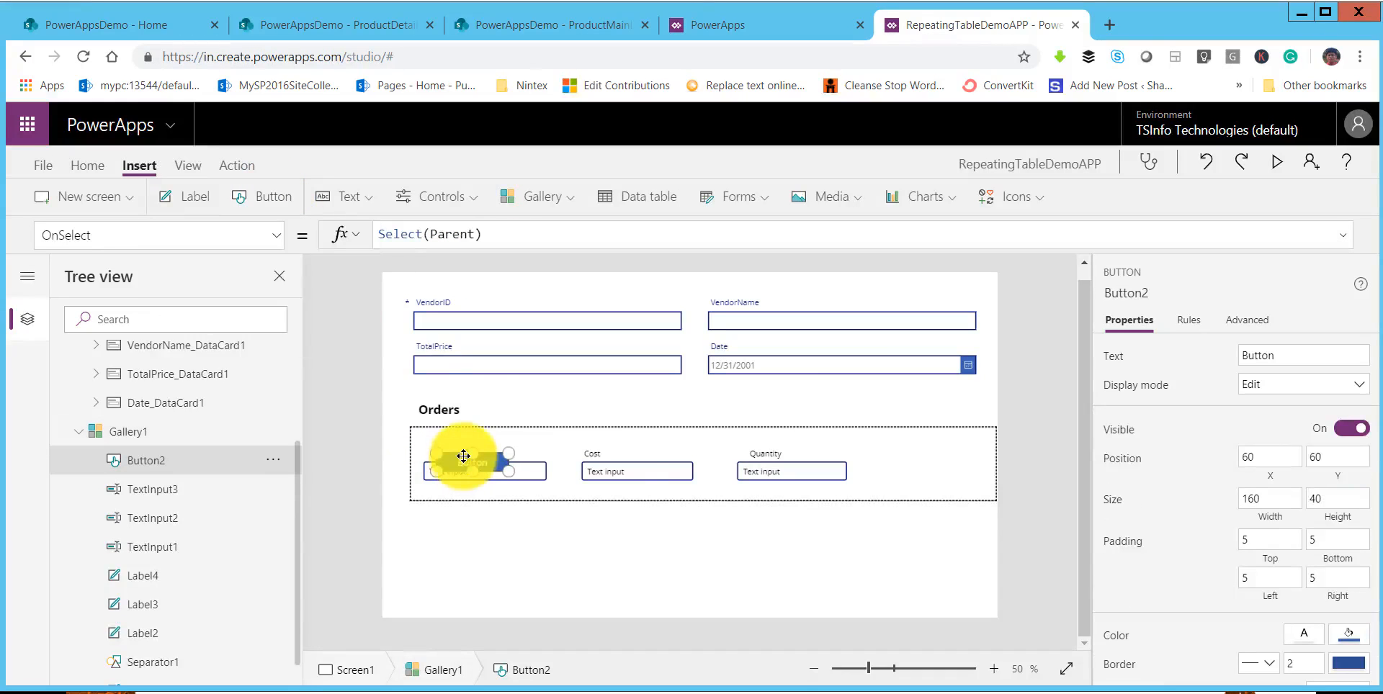
{"action": "left_click_drag", "start_coordinate": [846, 470], "coordinate": [874, 472]}
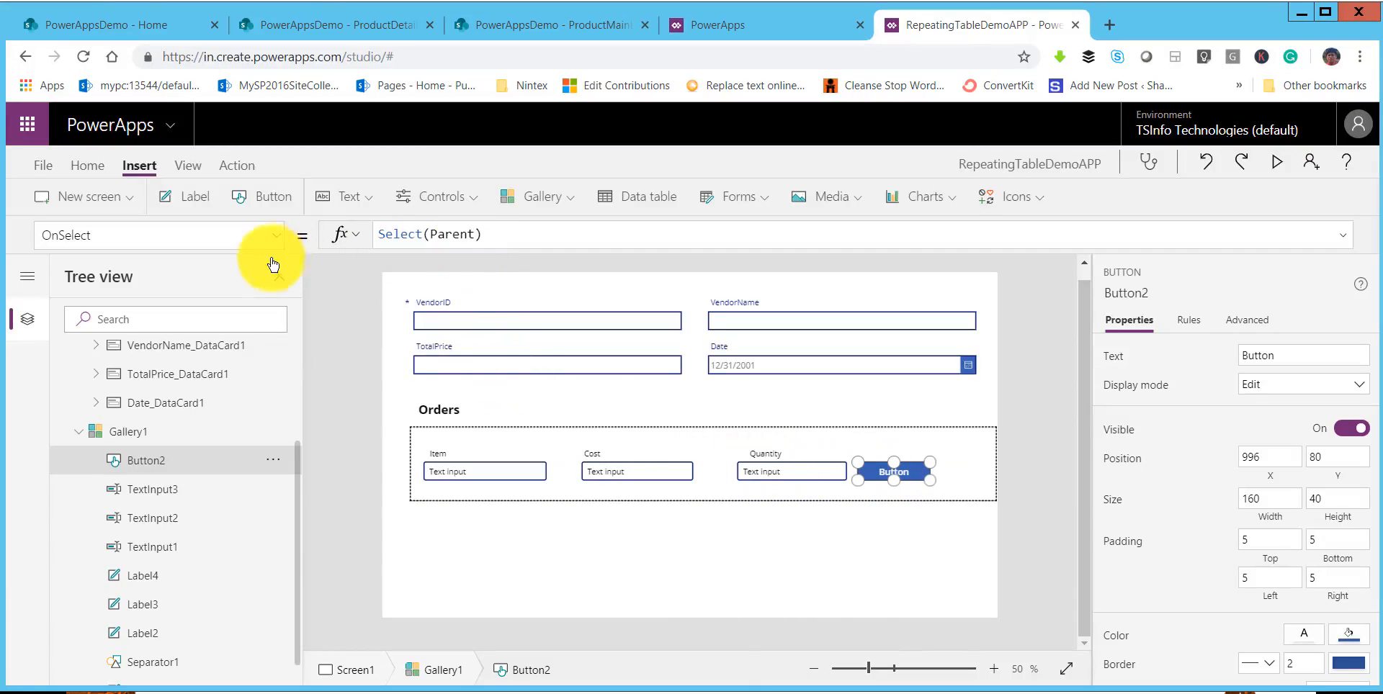
Set the text of the gallery's new button to "Add Item".
{"action": "left_click", "coordinate": [286, 240]}
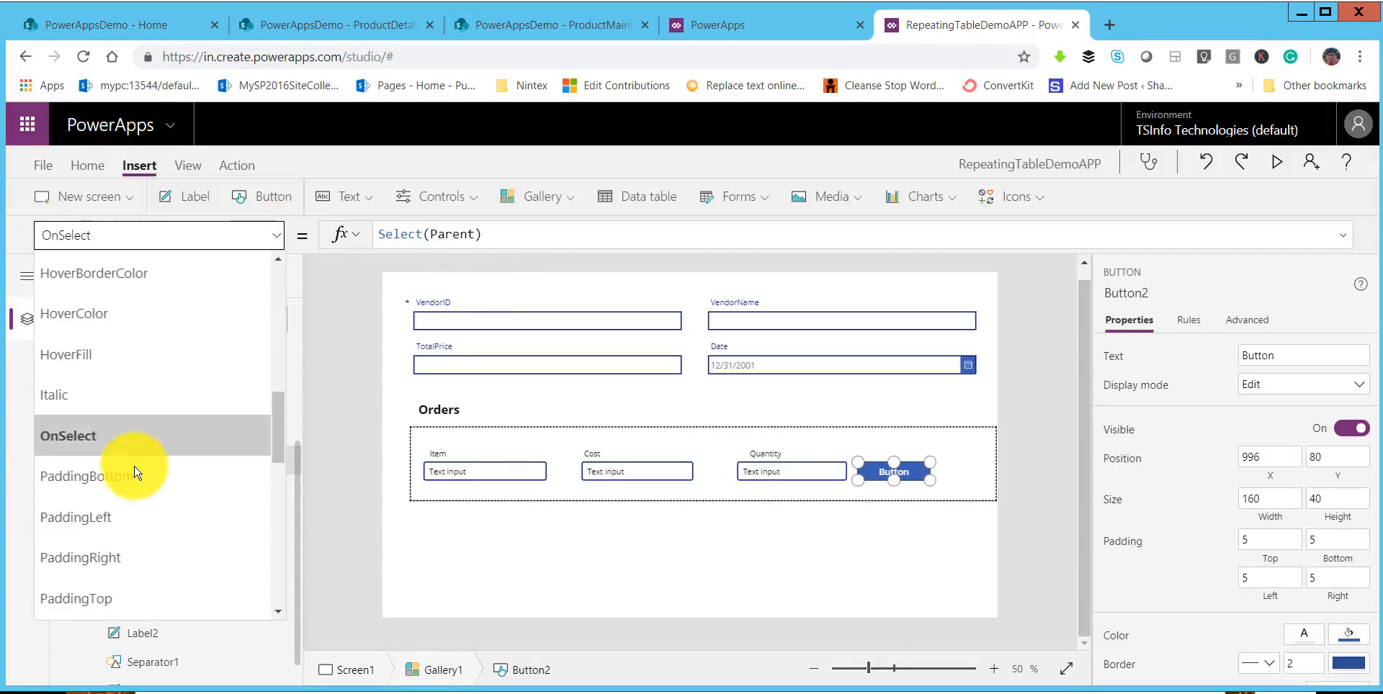
{"action": "scroll", "coordinate": [135, 461], "scroll_direction": "down", "scroll_amount": 3}
{"action": "scroll", "coordinate": [135, 464], "scroll_direction": "up", "scroll_amount": 10}
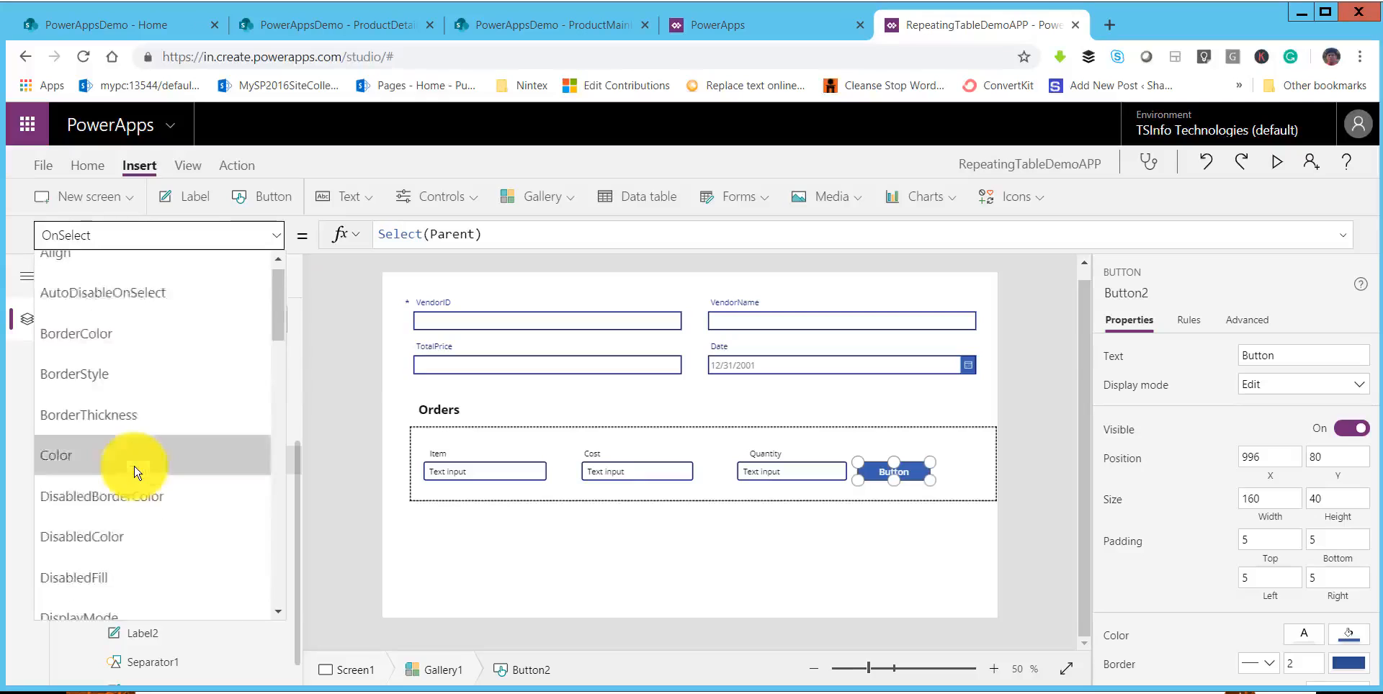
{"action": "left_click", "coordinate": [1289, 355]}
{"action": "left_click_drag", "start_coordinate": [1289, 356], "coordinate": [1236, 356]}
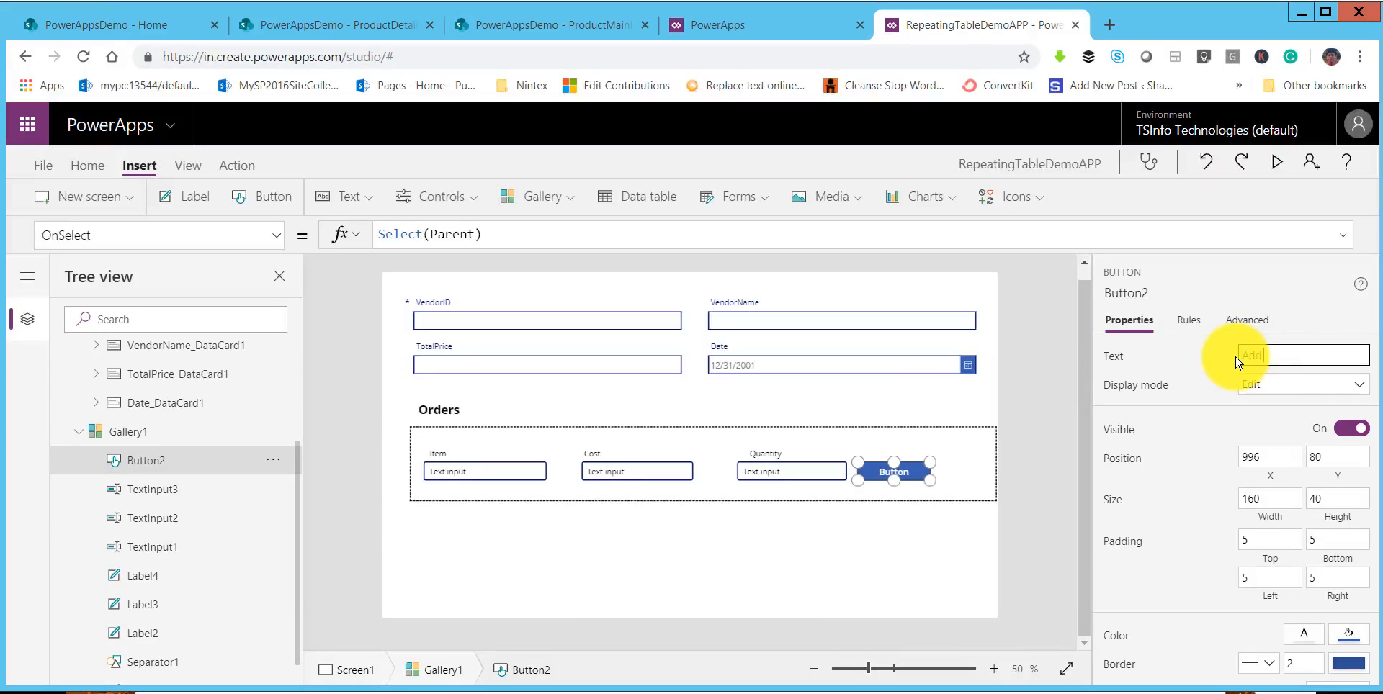
{"action": "type", "text": "Add Item"}
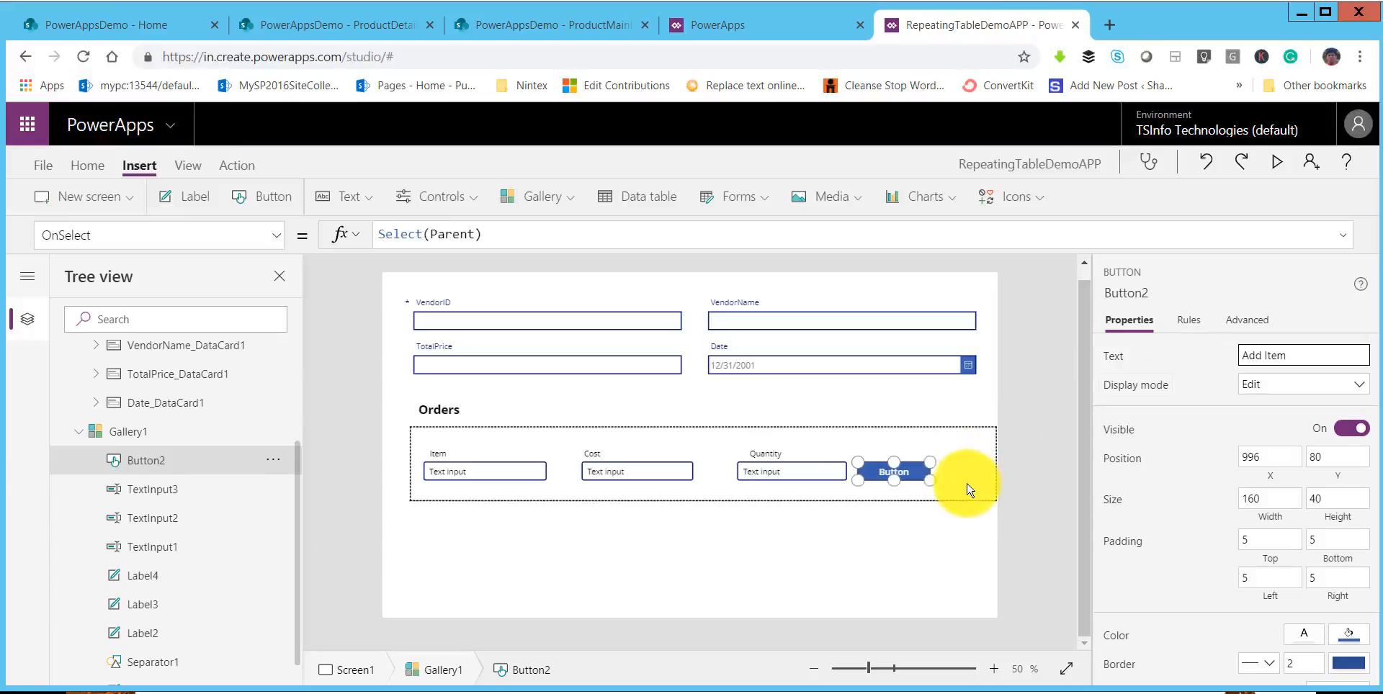
{"action": "left_click", "coordinate": [943, 485]}
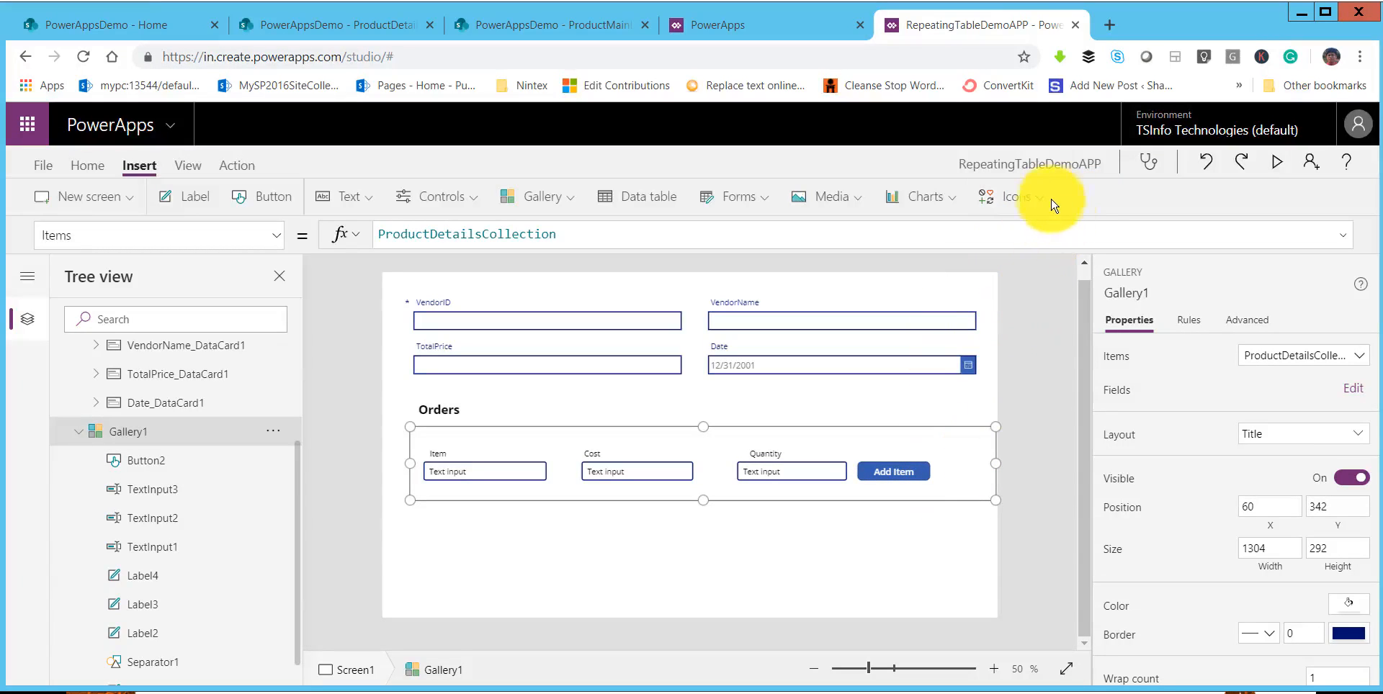
Insert a Trash icon inside Gallery1 and place it just right of the Add Item button, at about X 1184, Y 56.
{"action": "left_click", "coordinate": [1023, 198]}
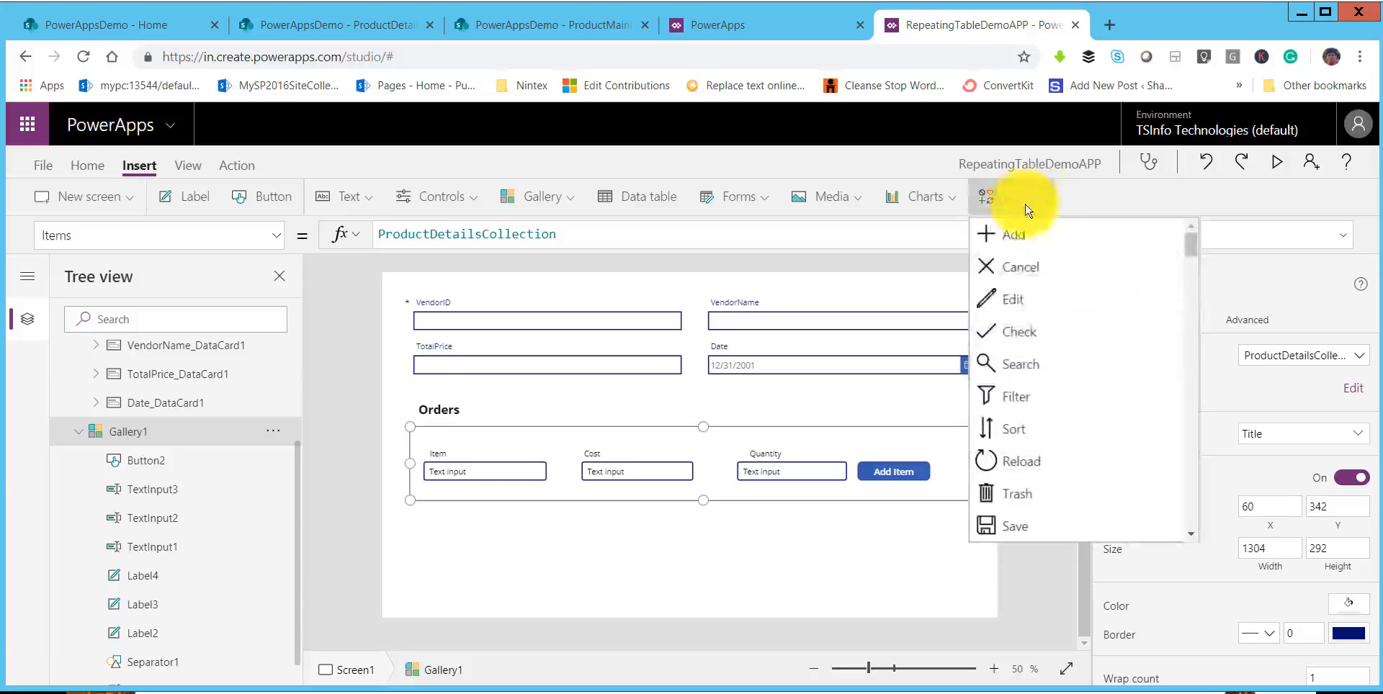
{"action": "scroll", "coordinate": [1048, 404], "scroll_direction": "down", "scroll_amount": 3}
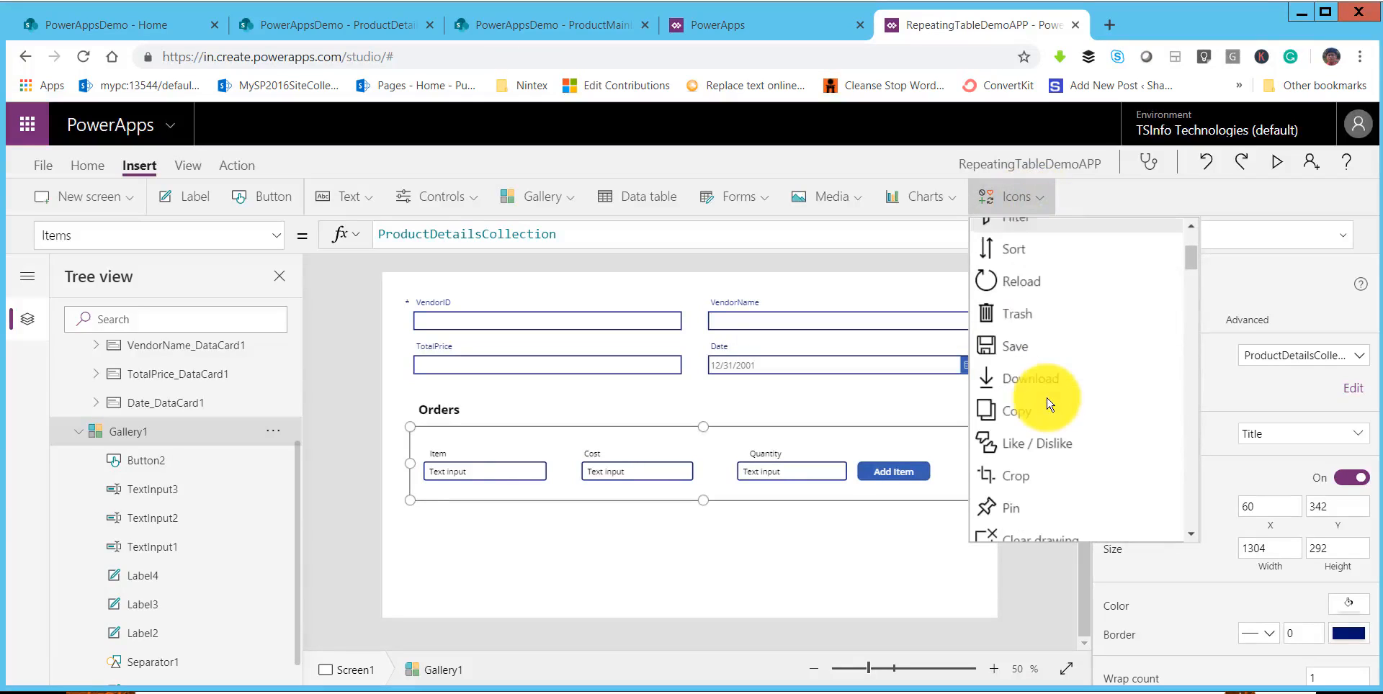
{"action": "left_click", "coordinate": [1022, 317]}
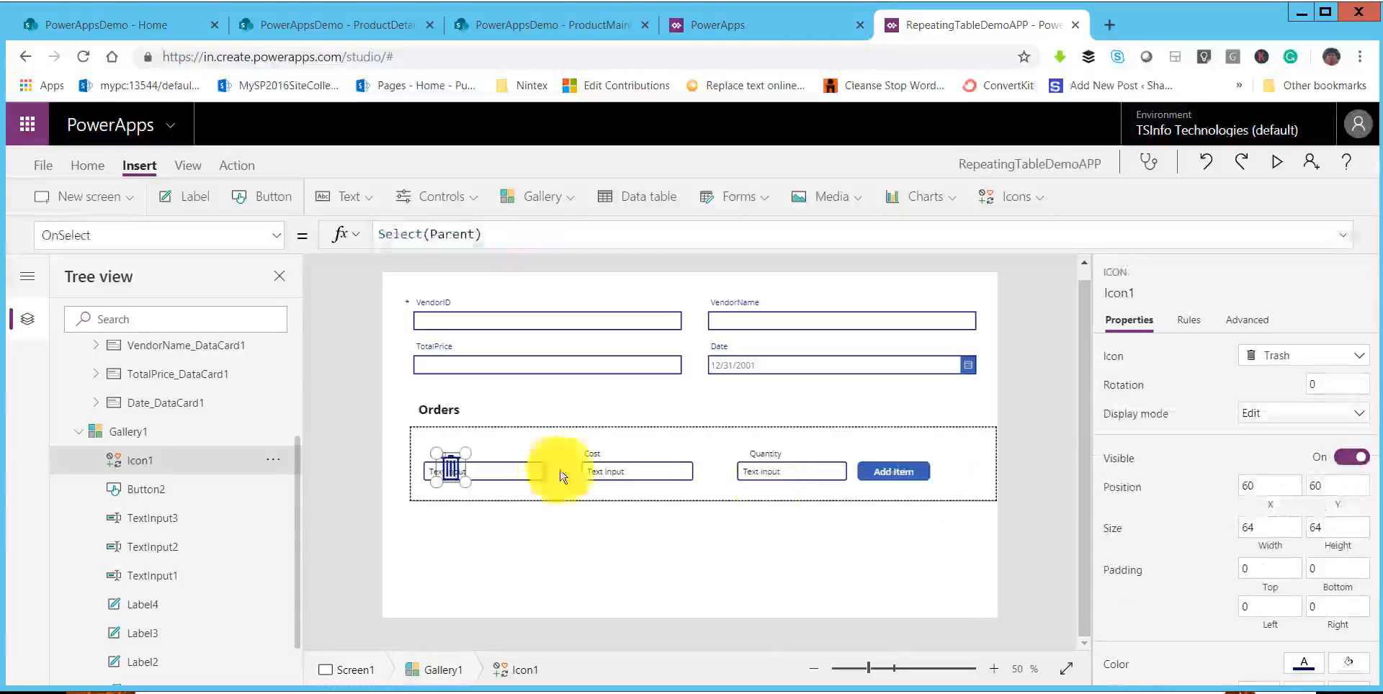
{"action": "left_click_drag", "start_coordinate": [438, 468], "coordinate": [702, 472]}
{"action": "left_click_drag", "start_coordinate": [937, 471], "coordinate": [955, 464]}
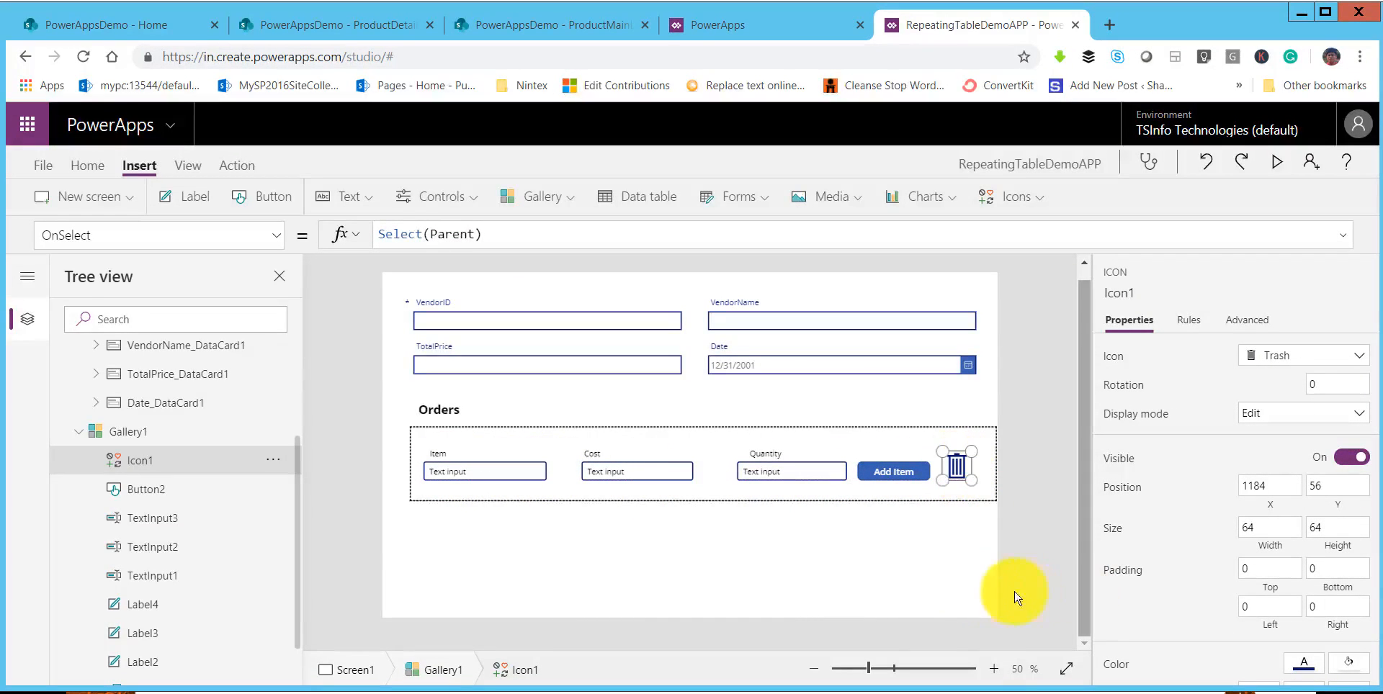
{"action": "left_click", "coordinate": [998, 569]}
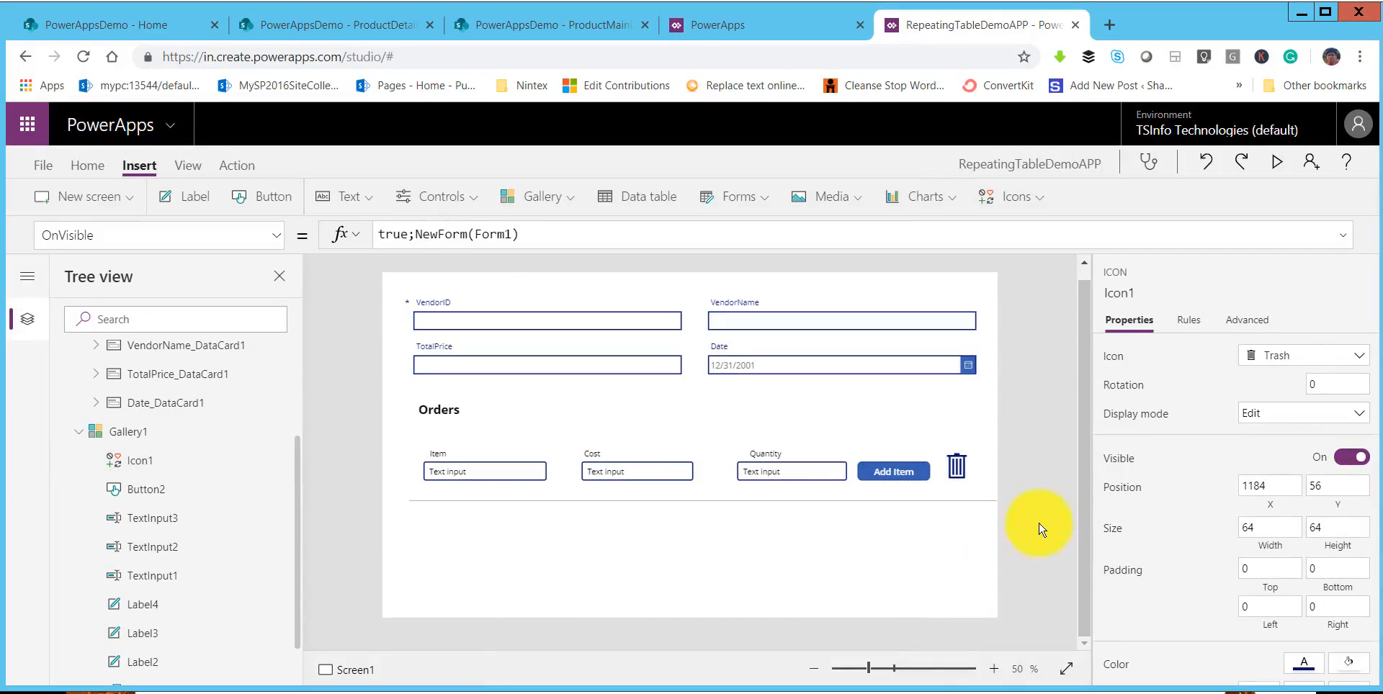
{"action": "left_click", "coordinate": [967, 481]}
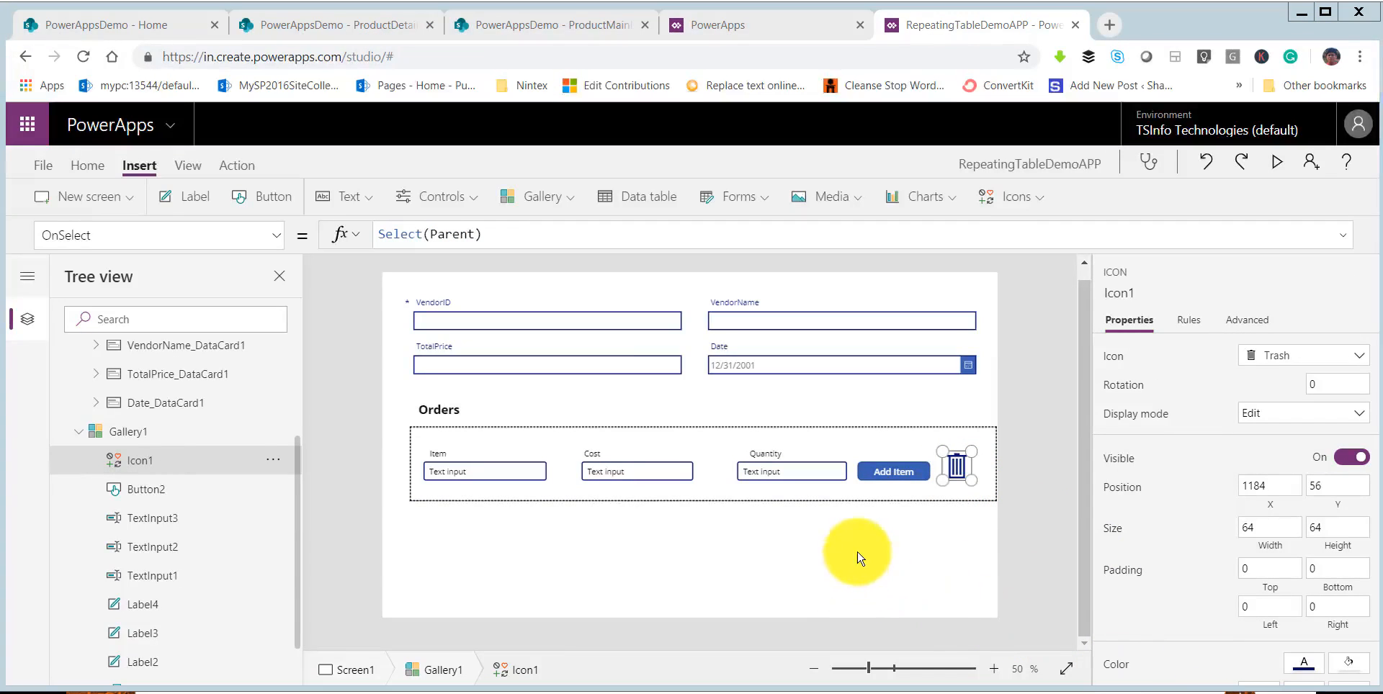
{"action": "left_click", "coordinate": [922, 484]}
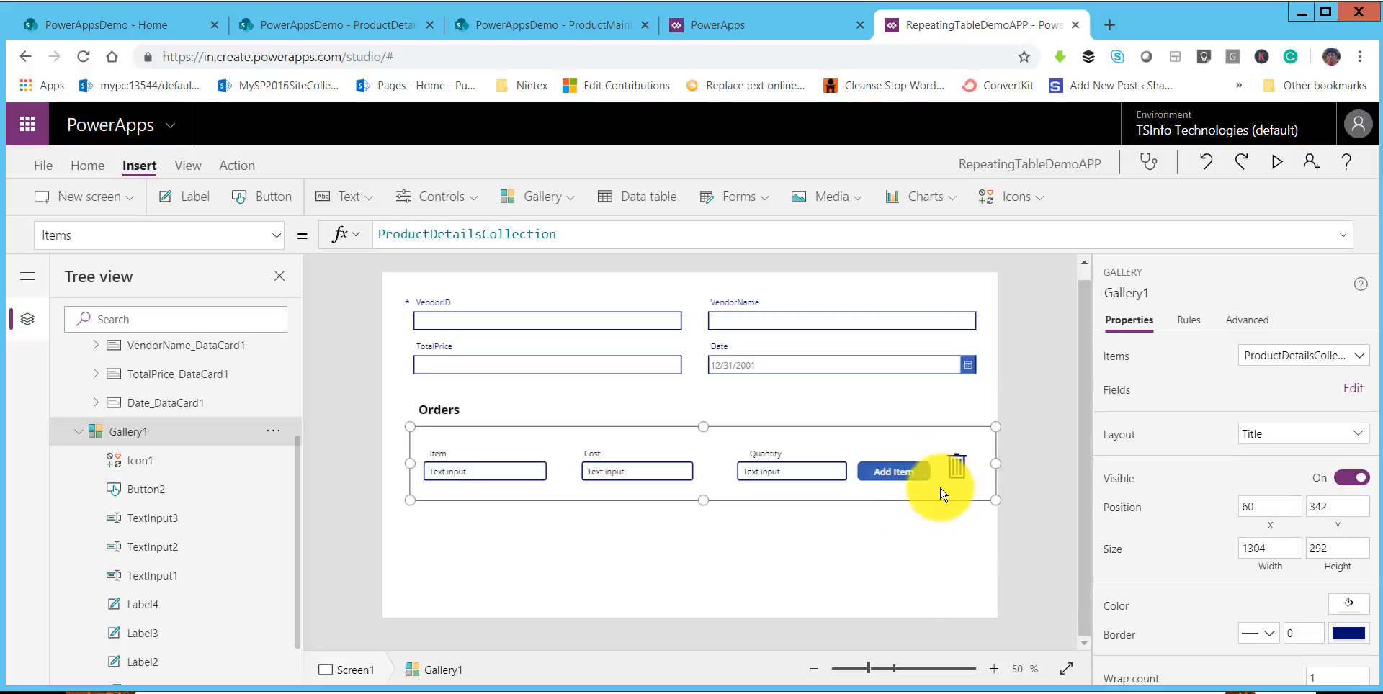
Set the Default property of TextInput1, under Item, to ColItem.
{"action": "left_click", "coordinate": [528, 472]}
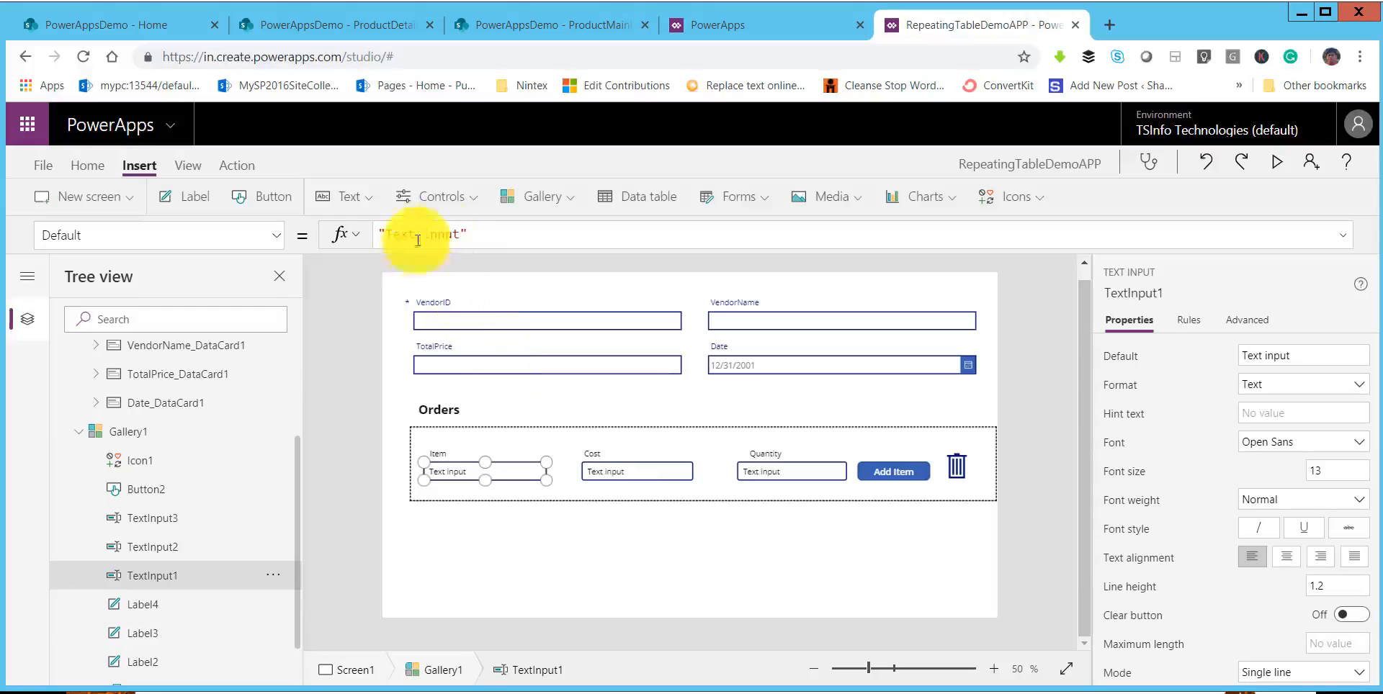
{"action": "left_click_drag", "start_coordinate": [480, 231], "coordinate": [378, 233]}
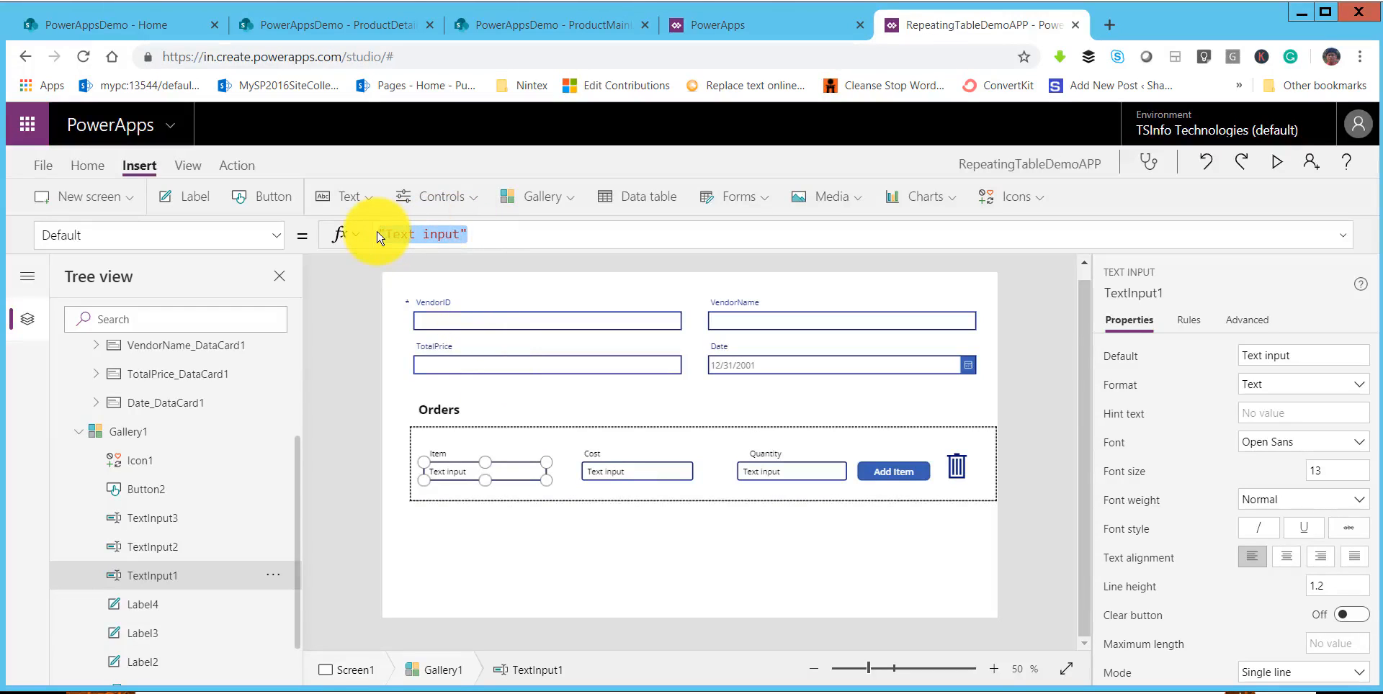
{"action": "key", "text": "BackSpace"}
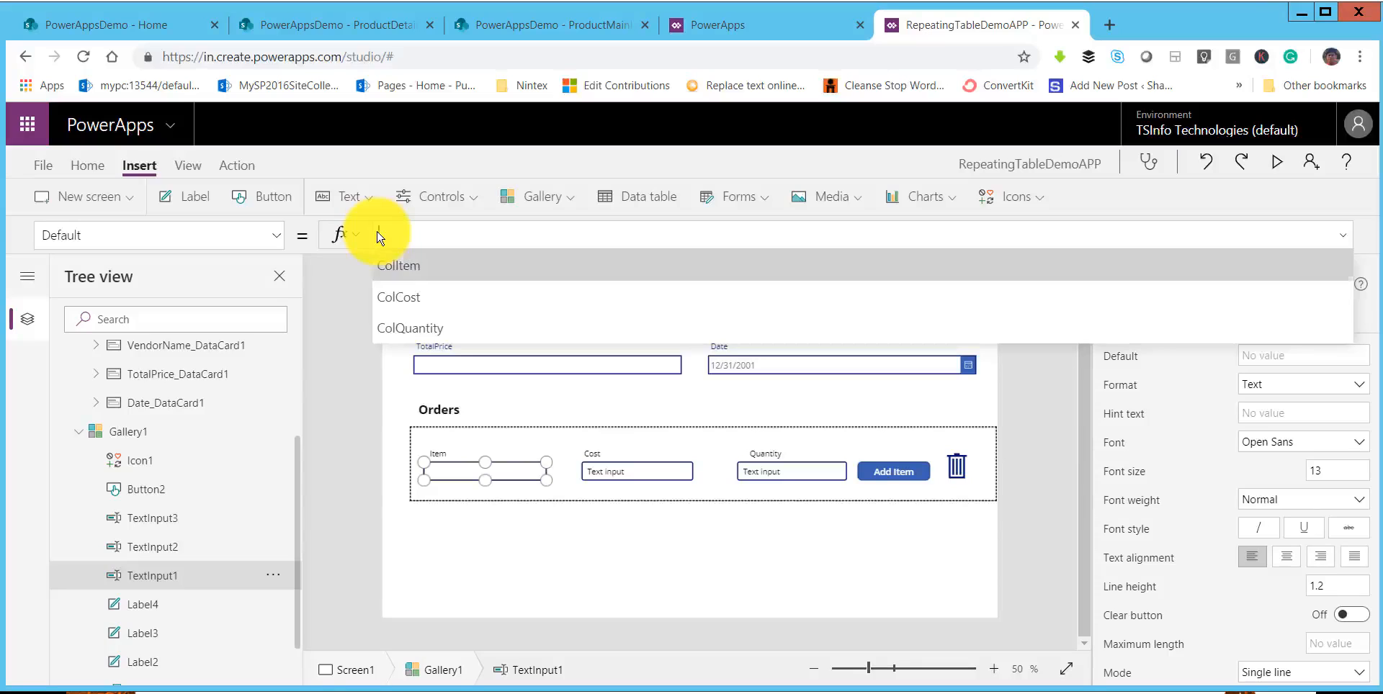
{"action": "key", "text": "Tab"}
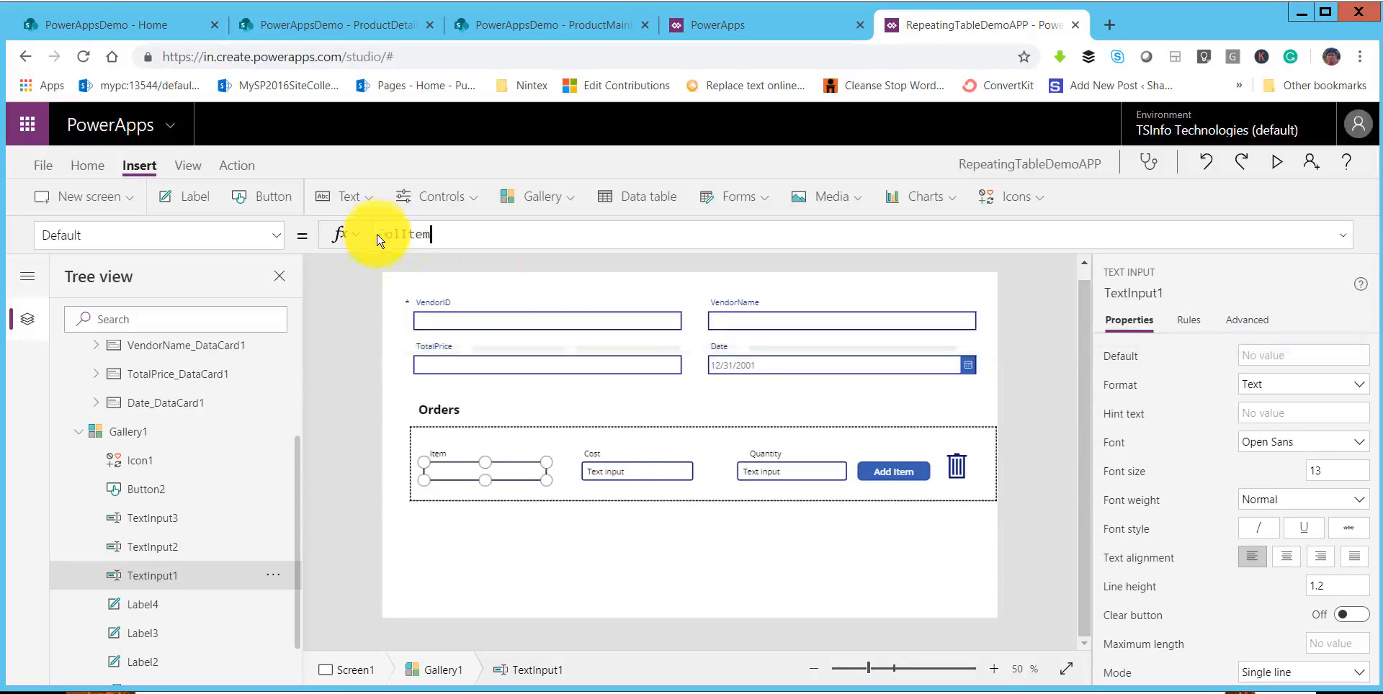
Set the Default property of TextInput2, under Cost, to ColCost.
{"action": "left_click", "coordinate": [611, 470]}
{"action": "left_click_drag", "start_coordinate": [391, 229], "coordinate": [372, 236]}
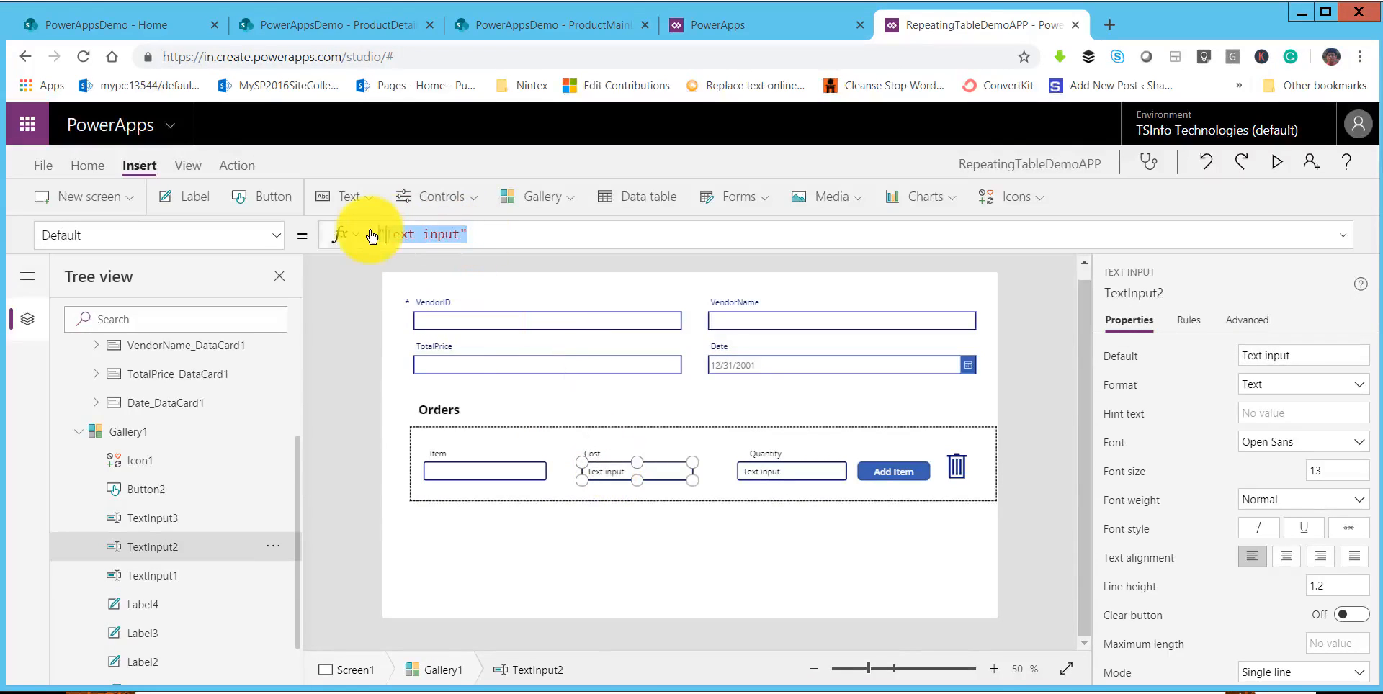
{"action": "type", "text": "col"}
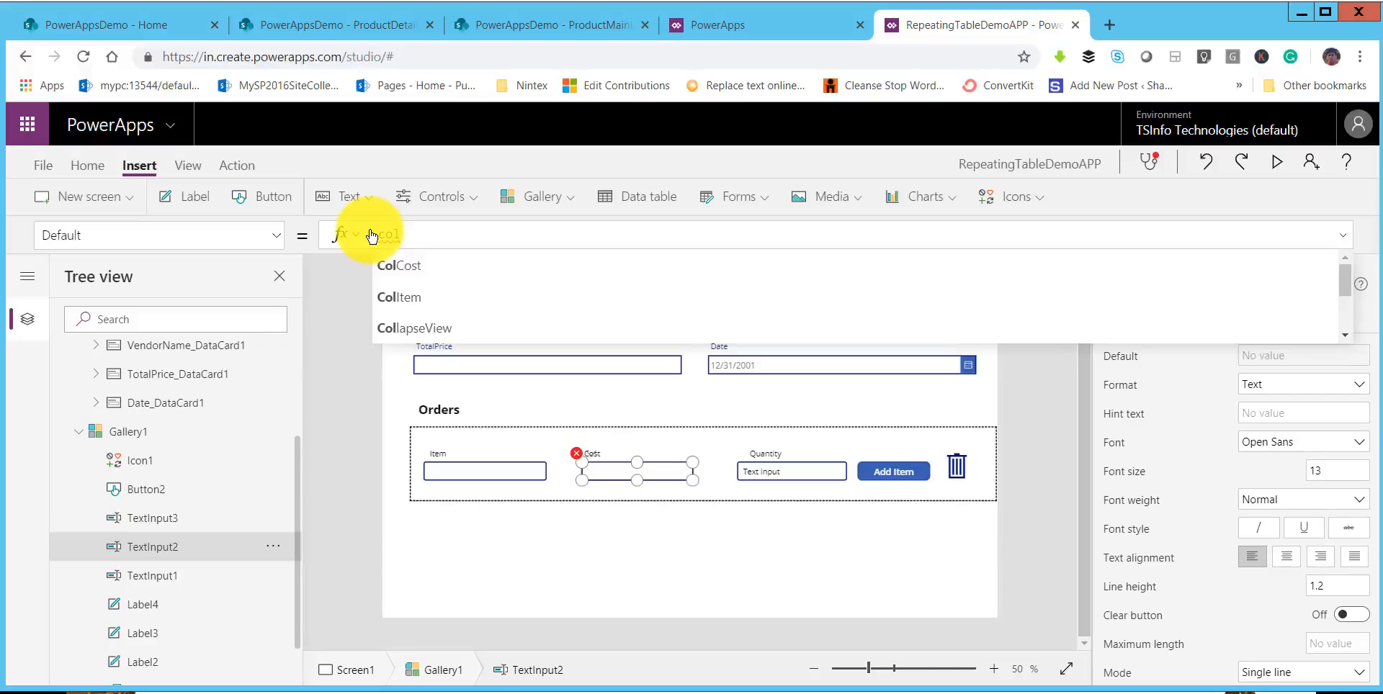
{"action": "key", "text": "Up"}
{"action": "key", "text": "Return"}
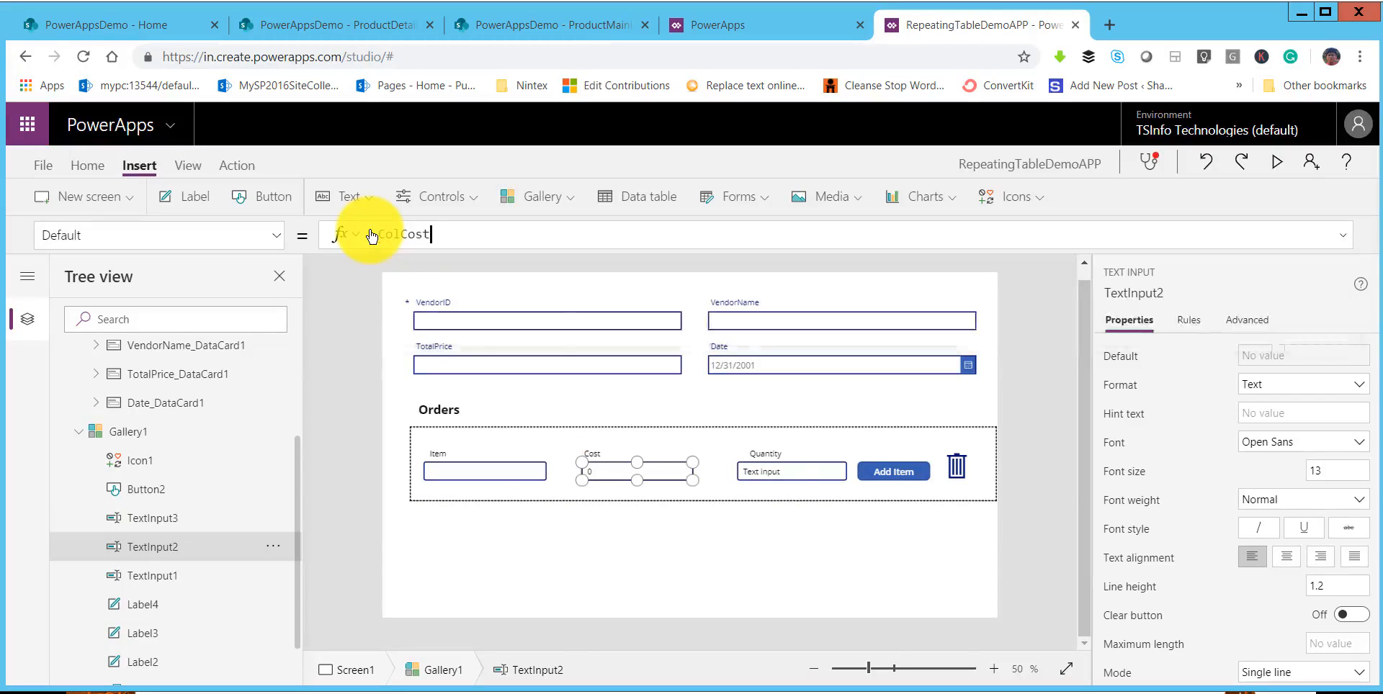
Set the Default property of TextInput3, under Quantity, to ColQuantity.
{"action": "left_click", "coordinate": [783, 479]}
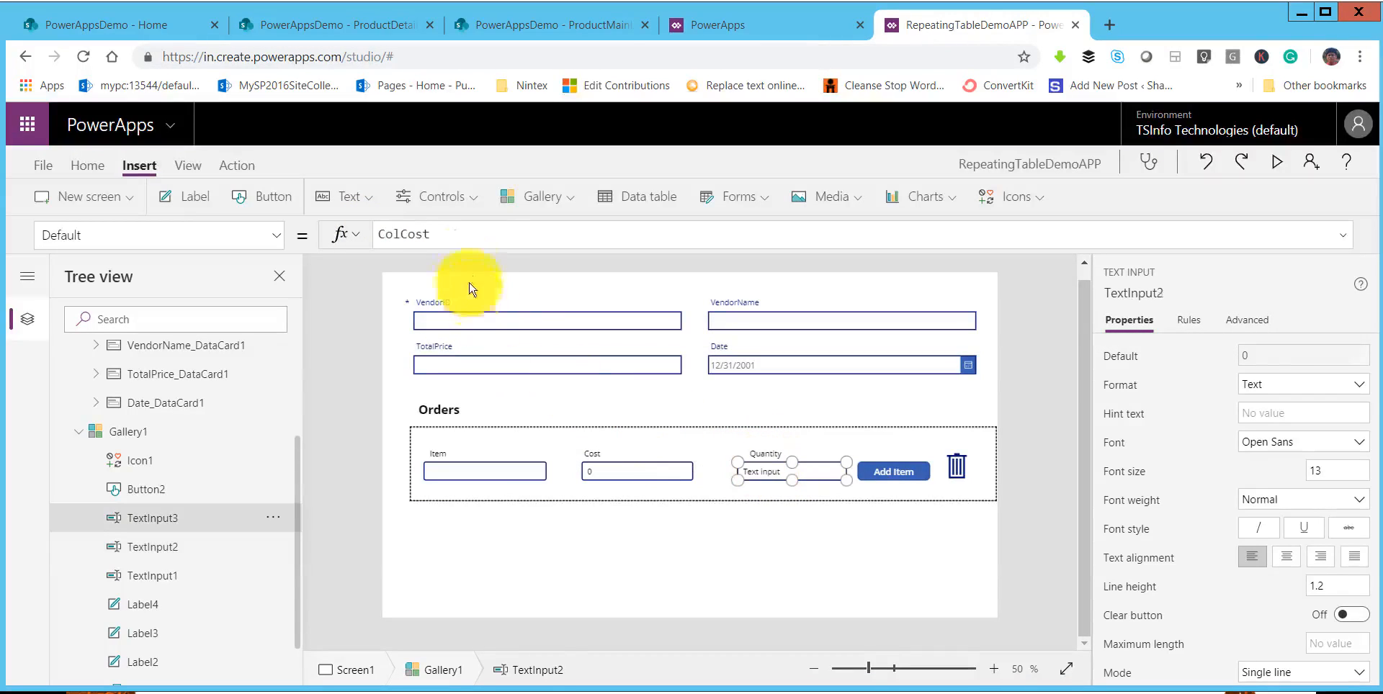
{"action": "left_click_drag", "start_coordinate": [475, 233], "coordinate": [378, 239]}
{"action": "key", "text": "BackSpace"}
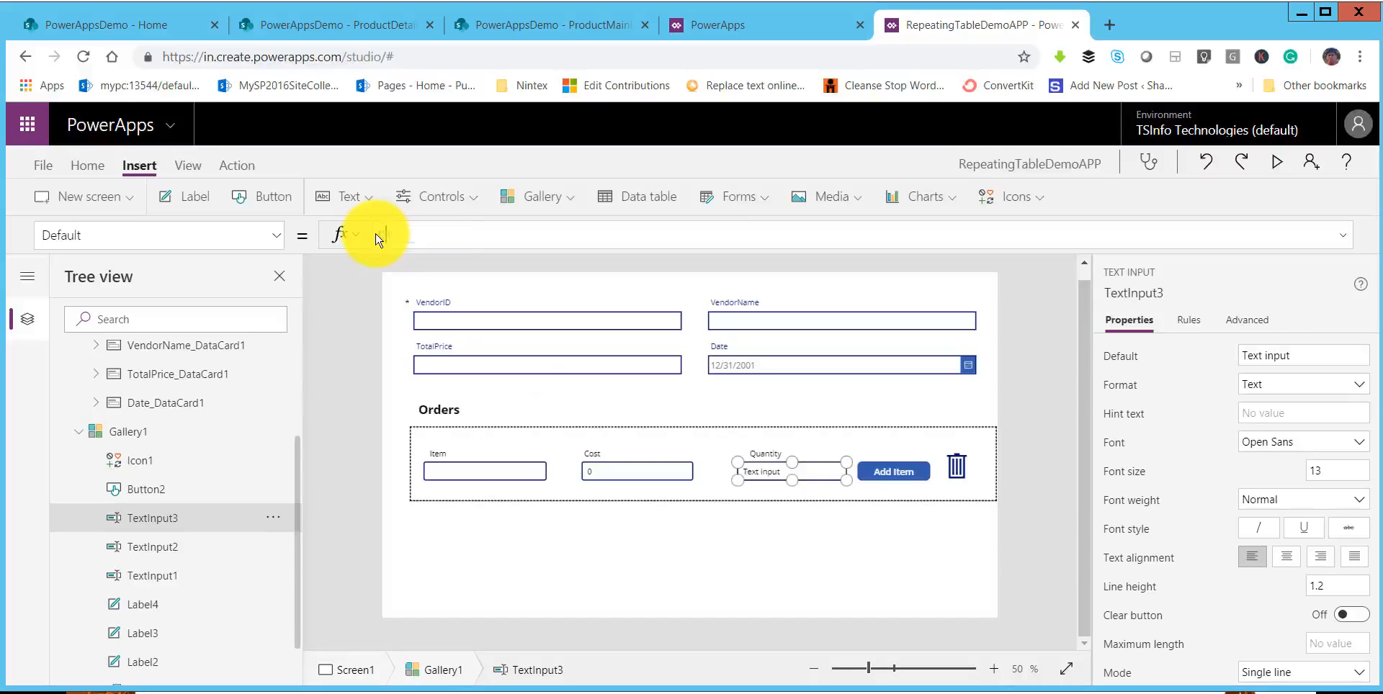
{"action": "type", "text": "col"}
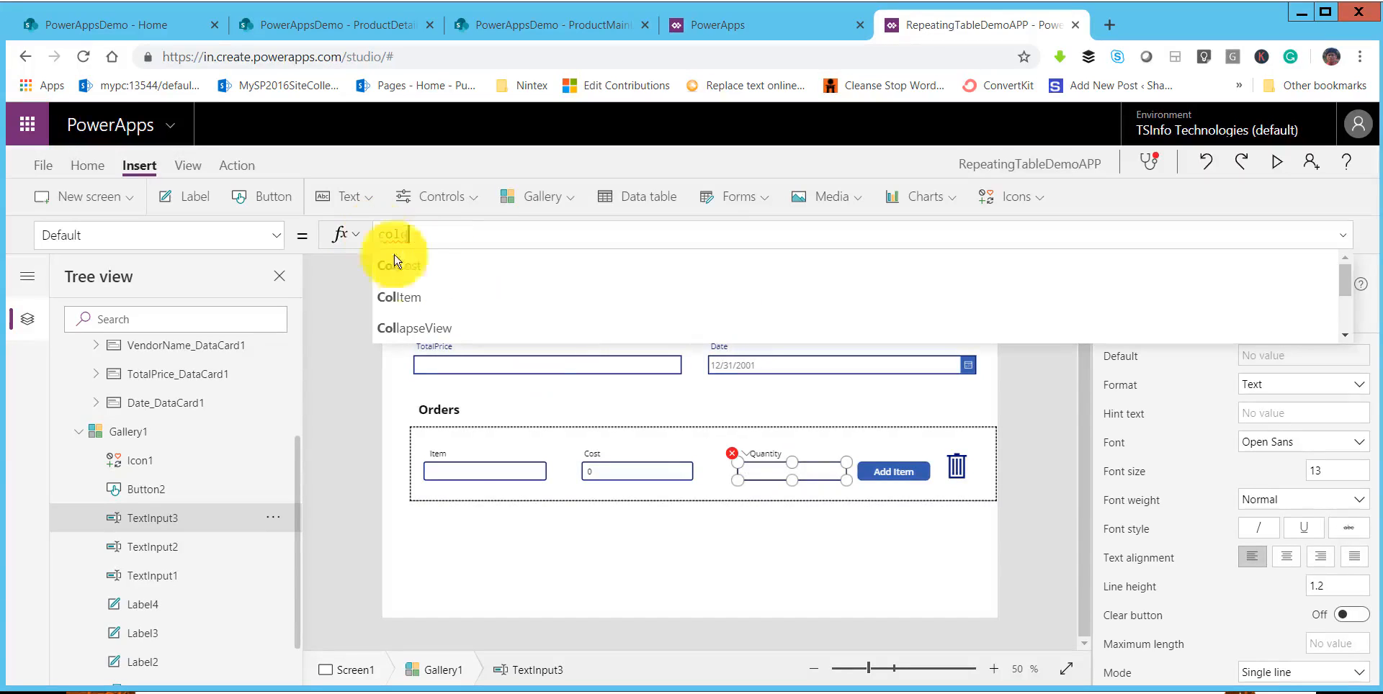
{"action": "type", "text": "q"}
{"action": "key", "text": "Tab"}
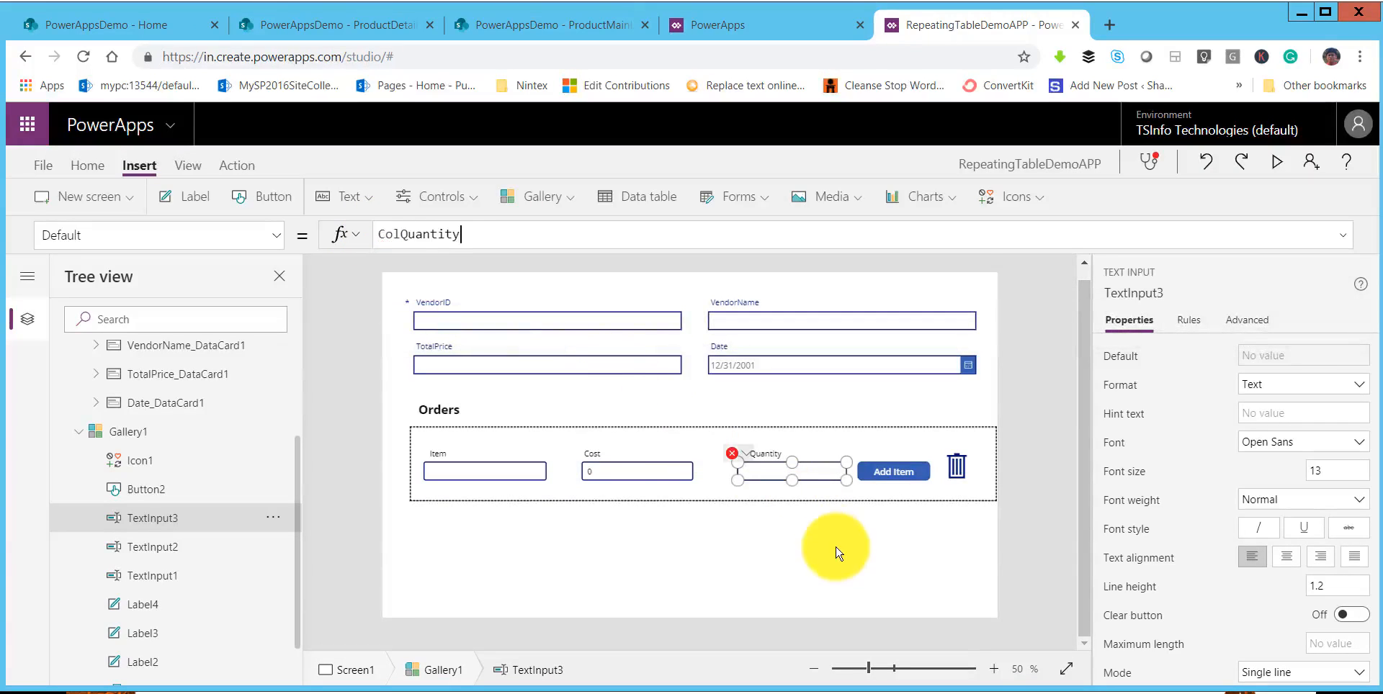
Replace the Add Item button's OnSelect formula with the start of a Patch call: Patch(ProductDetailsCollection,ThisItem,{.
{"action": "left_click", "coordinate": [641, 529]}
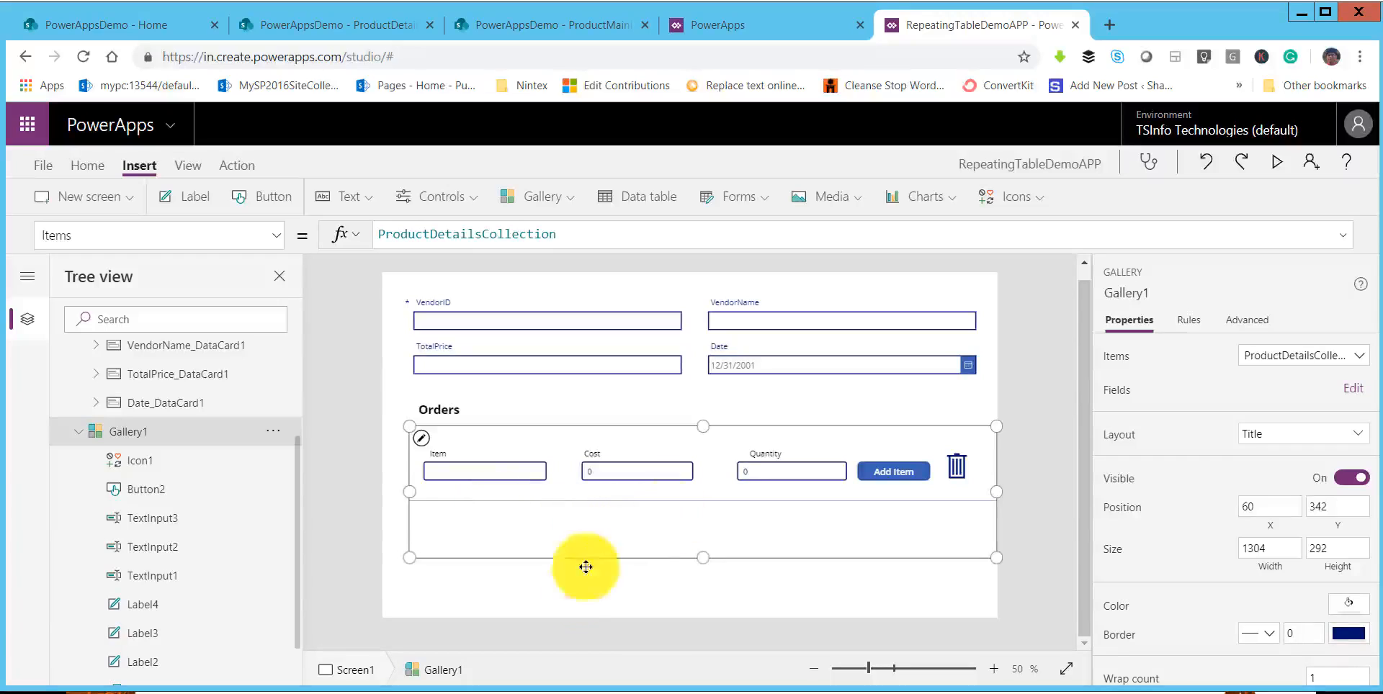
{"action": "left_click", "coordinate": [574, 598]}
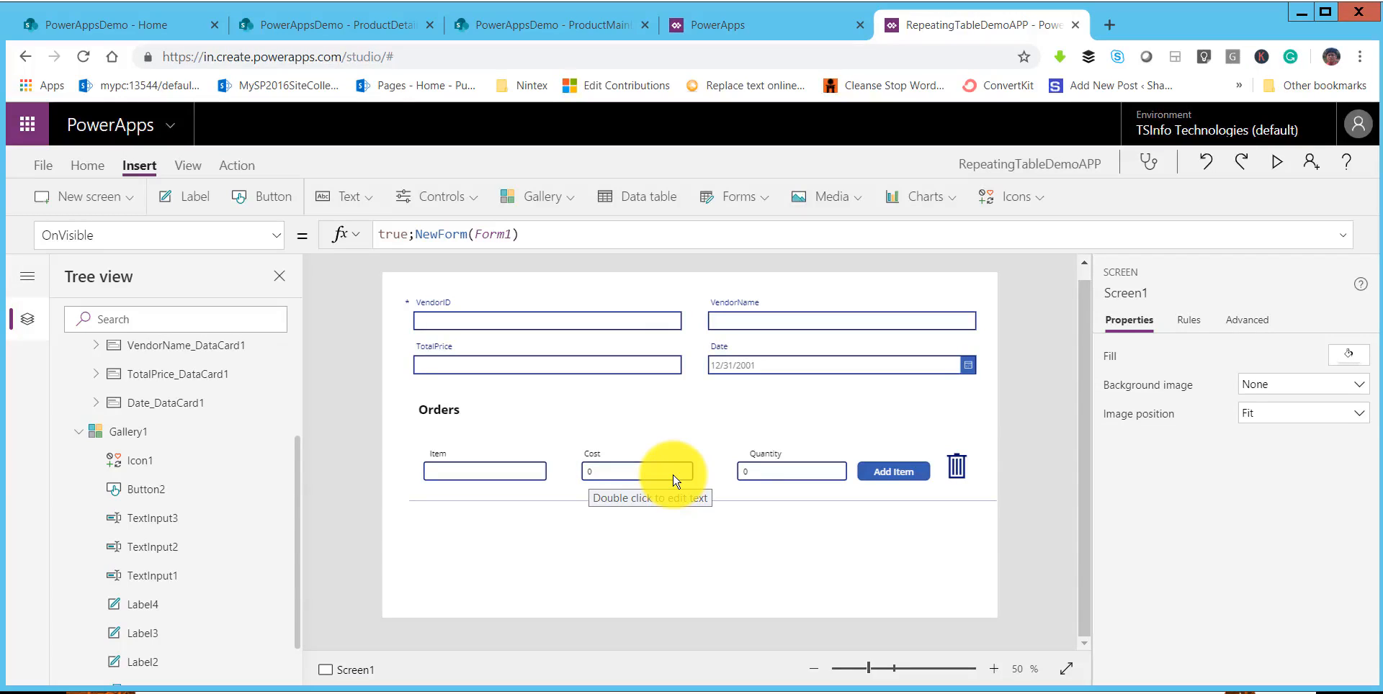
{"action": "left_click", "coordinate": [877, 469]}
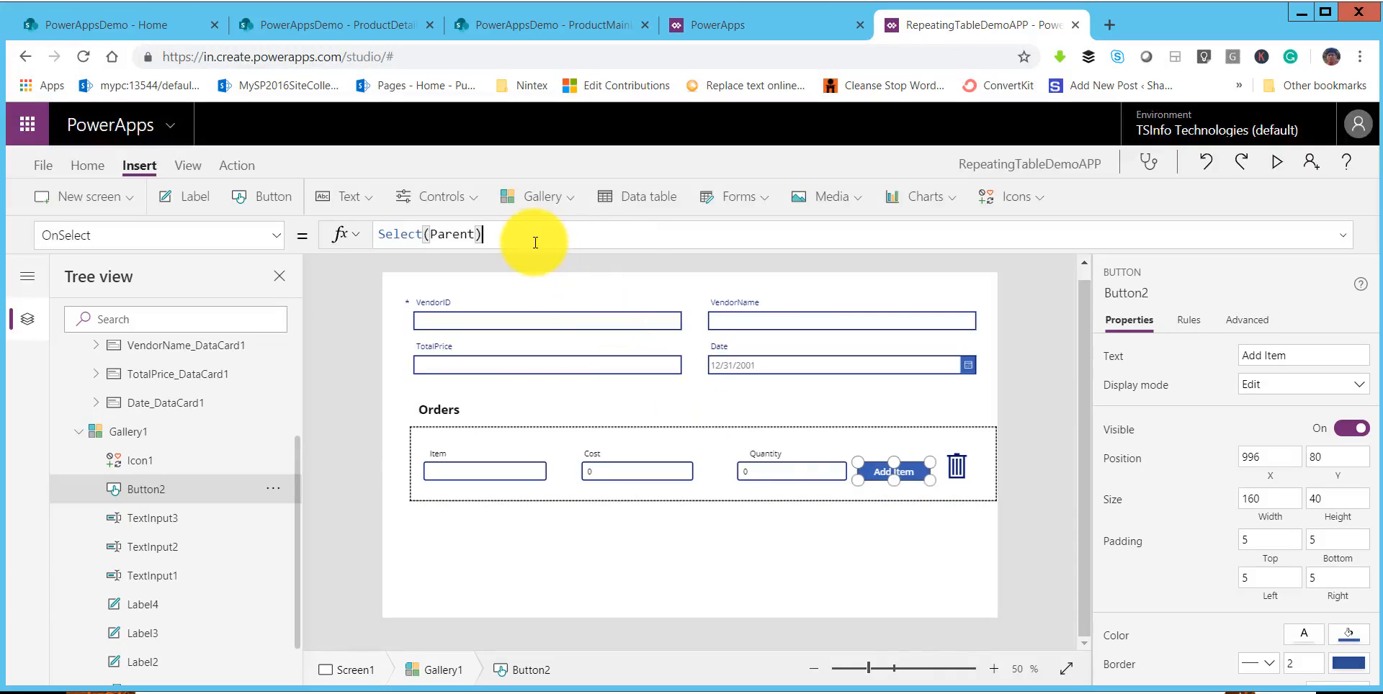
{"action": "key", "text": "ctrl+a"}
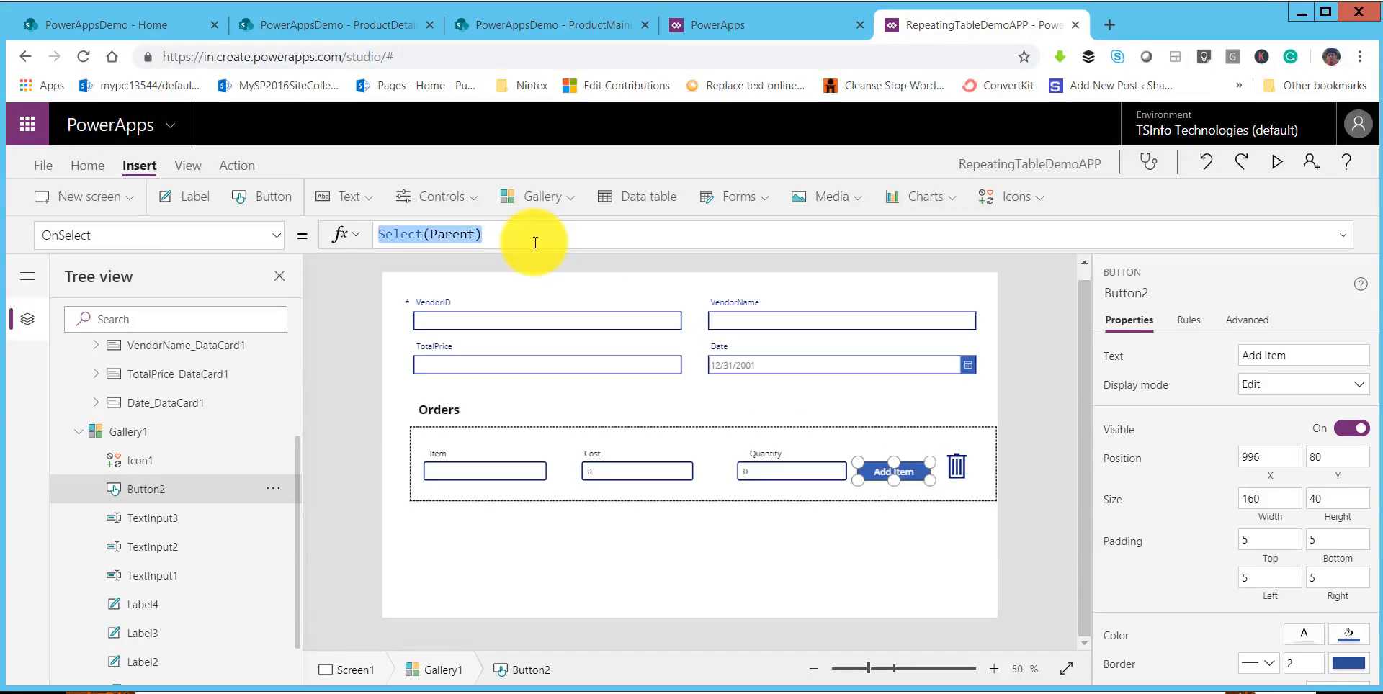
{"action": "key", "text": "BackSpace"}
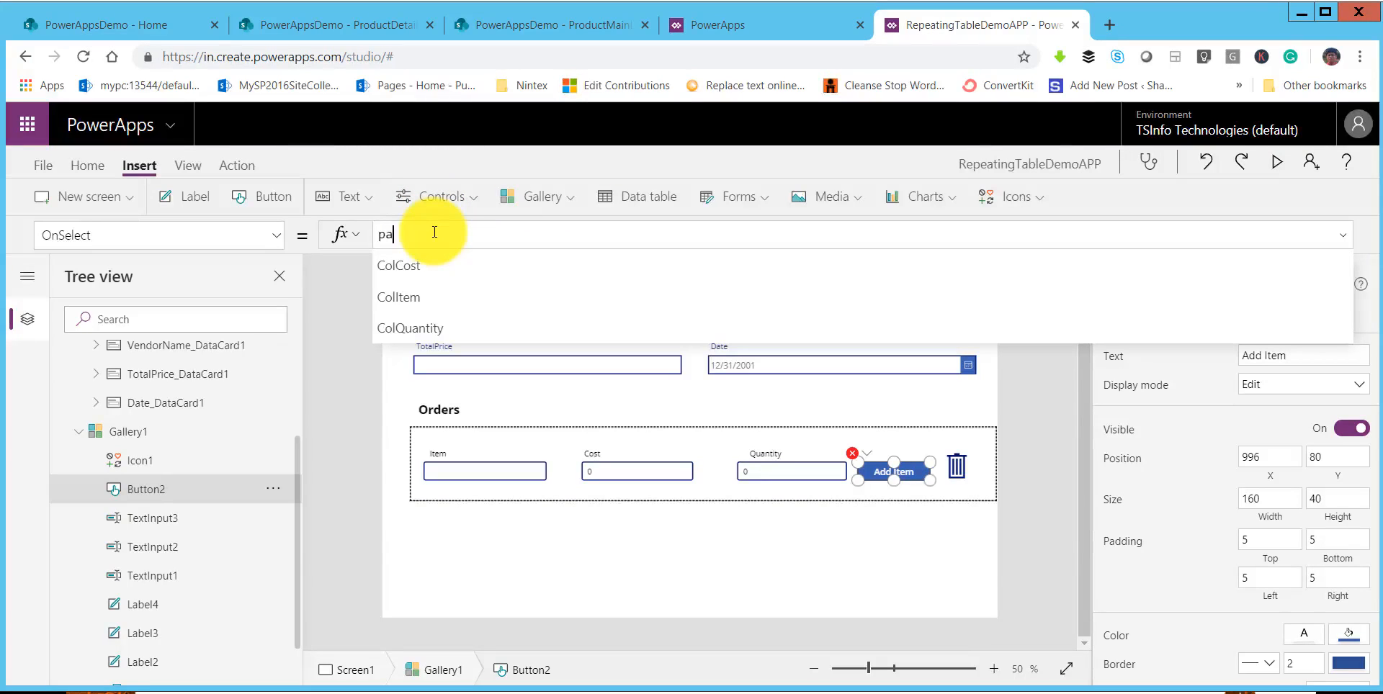
{"action": "type", "text": "tch("}
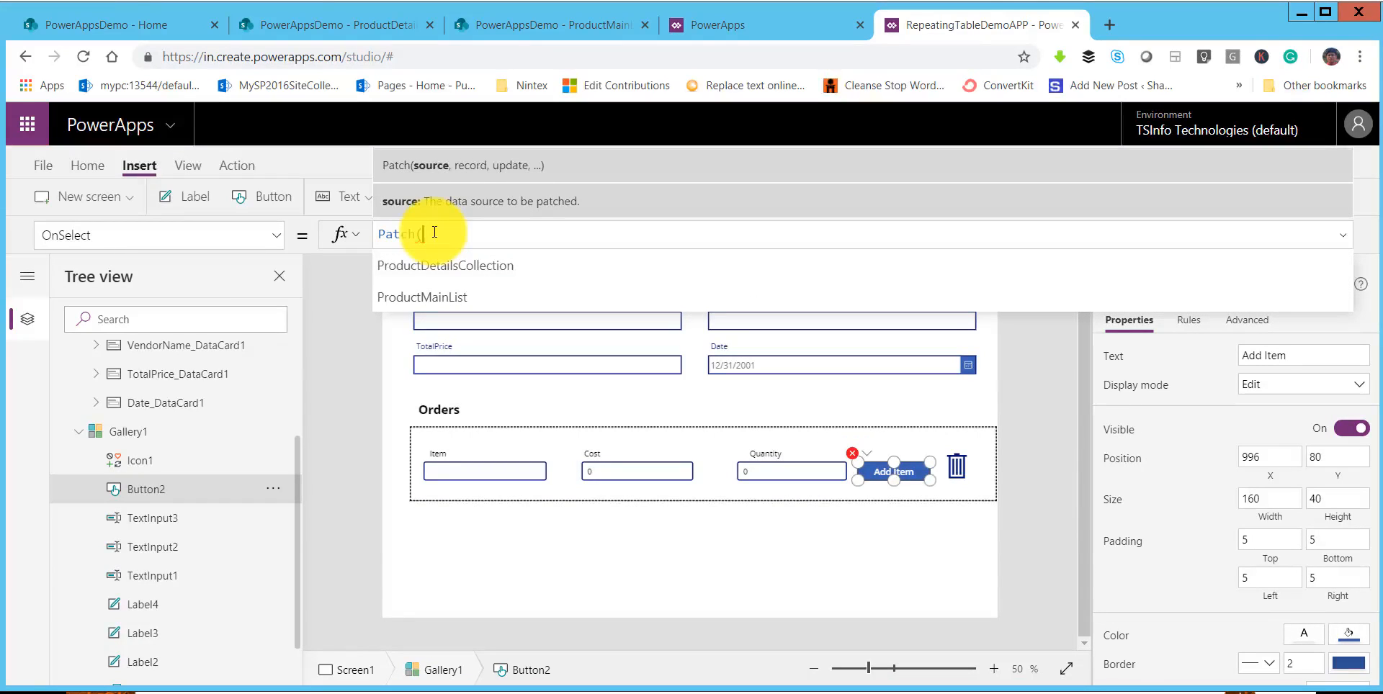
{"action": "key", "text": "Tab"}
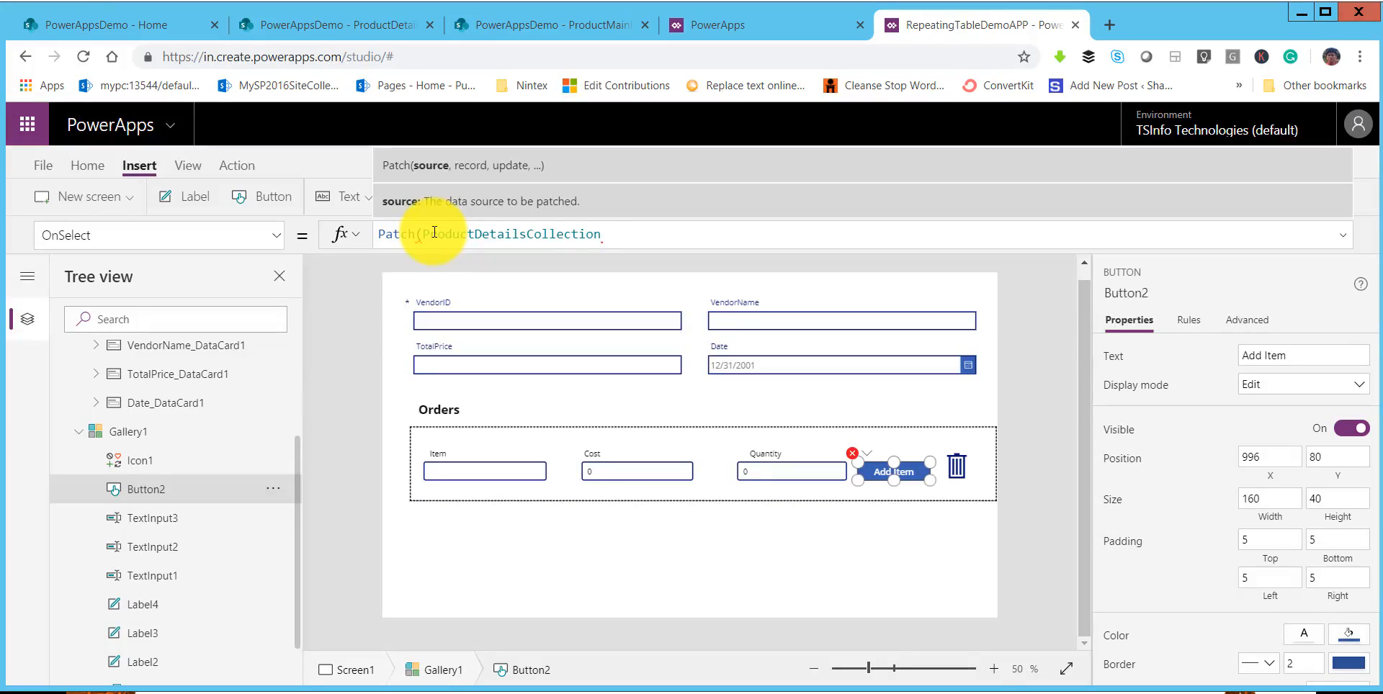
{"action": "type", "text": ",this"}
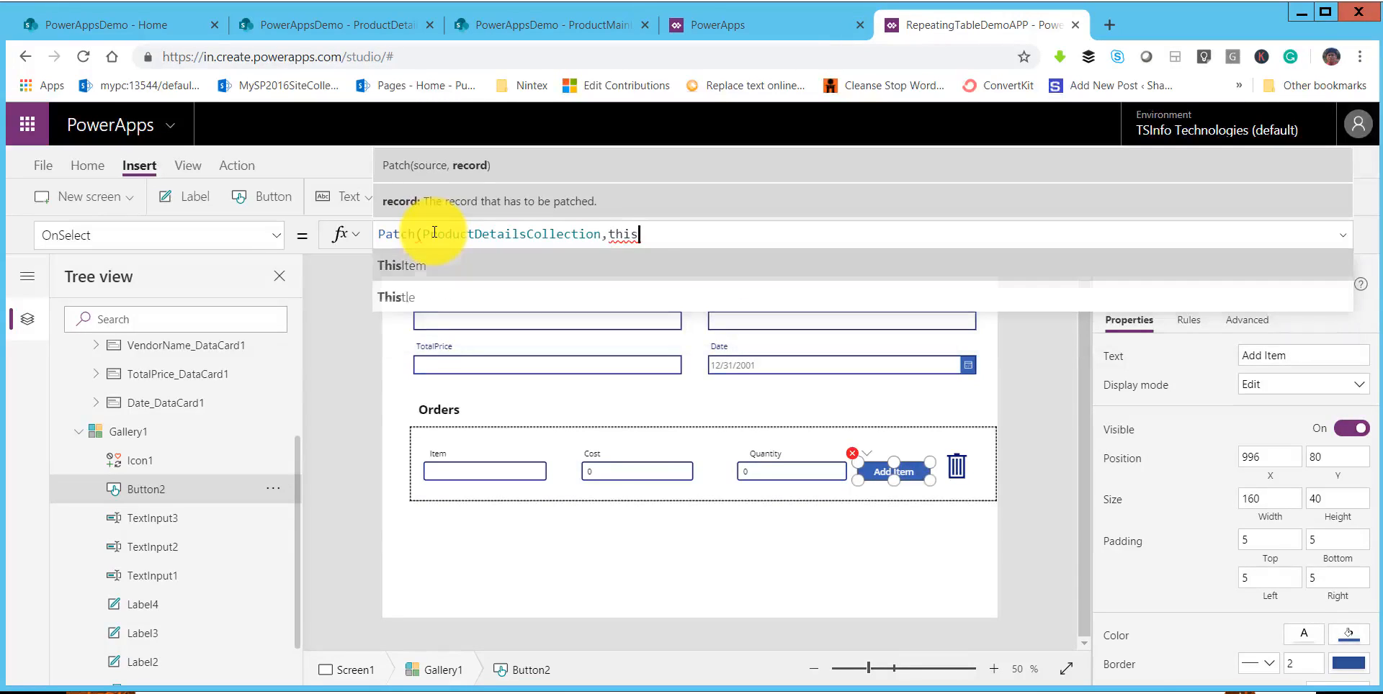
{"action": "key", "text": "Tab"}
{"action": "type", "text": ","}
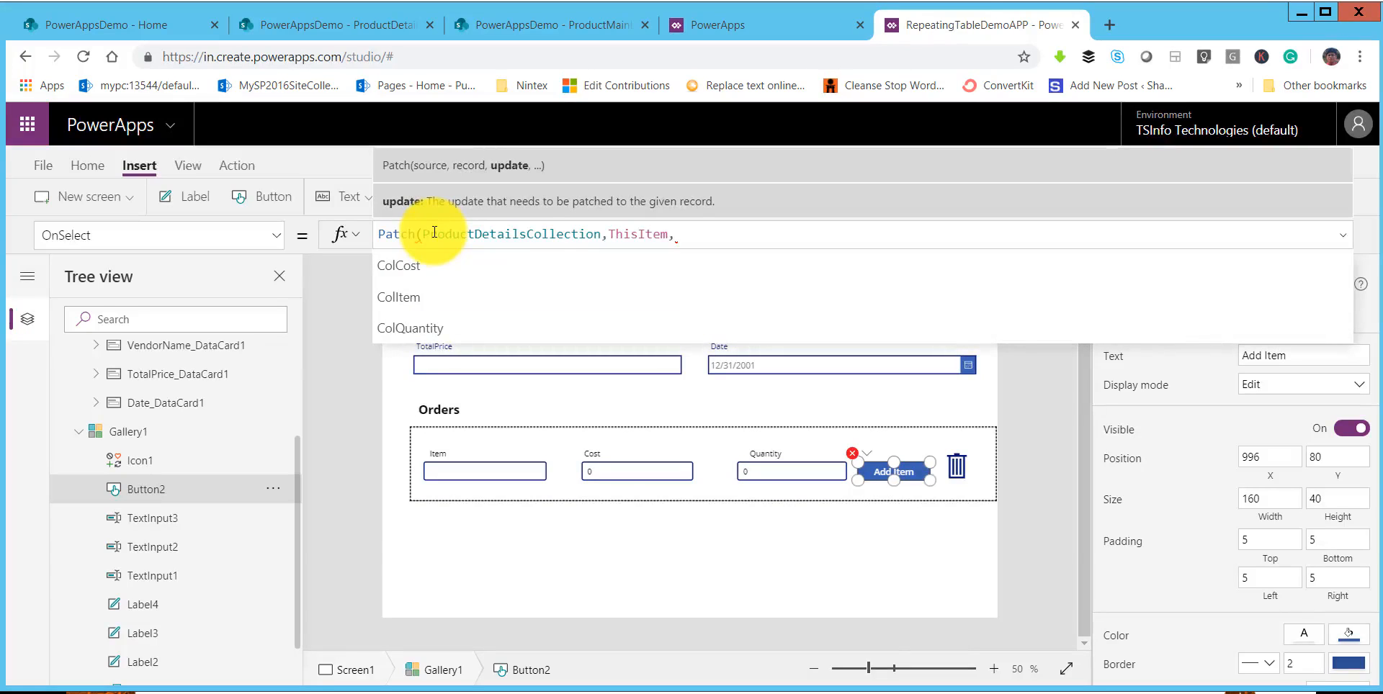
{"action": "type", "text": "{"}
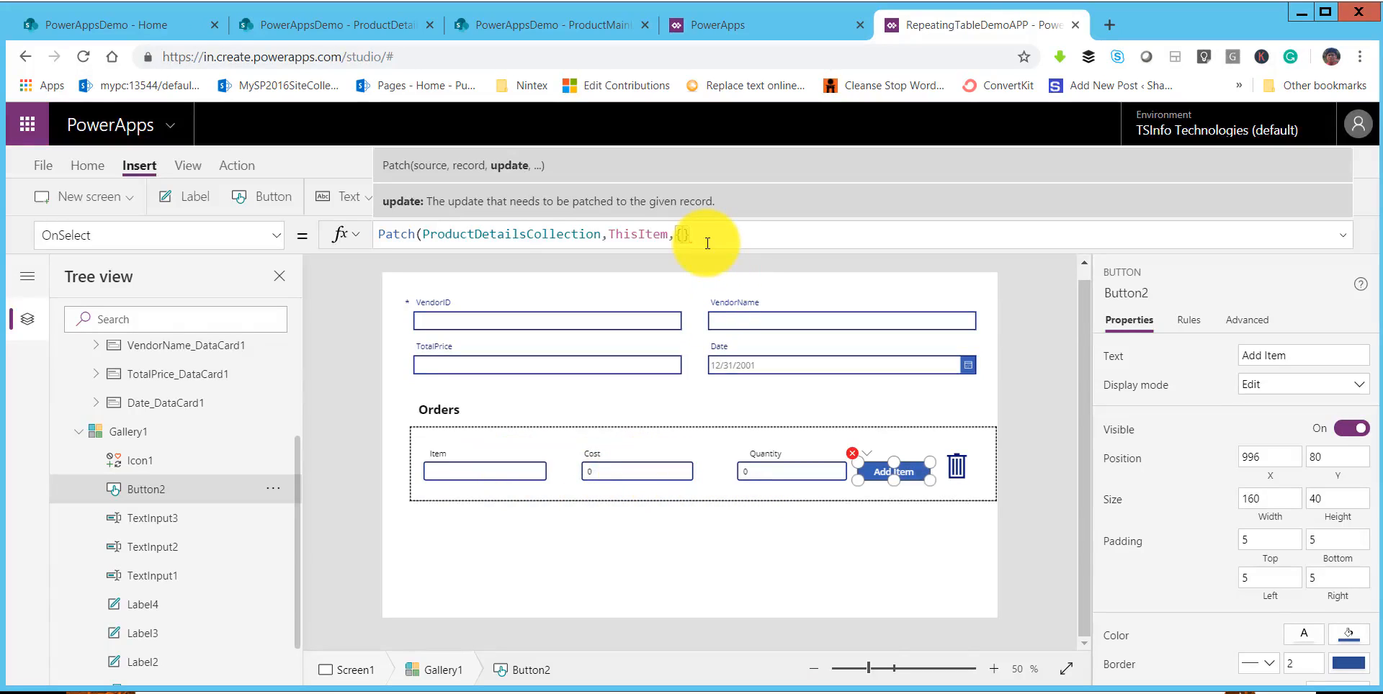
Begin the Patch update record with the entry ColItem:item.
{"action": "type", "text": "ColI"}
{"action": "key", "text": "BackSpace"}
{"action": "key", "text": "BackSpace"}
{"action": "key", "text": "BackSpace"}
{"action": "key", "text": "BackSpace"}
{"action": "type", "text": "ColItem."}
{"action": "key", "text": "BackSpace"}
{"action": "type", "text": ":item"}
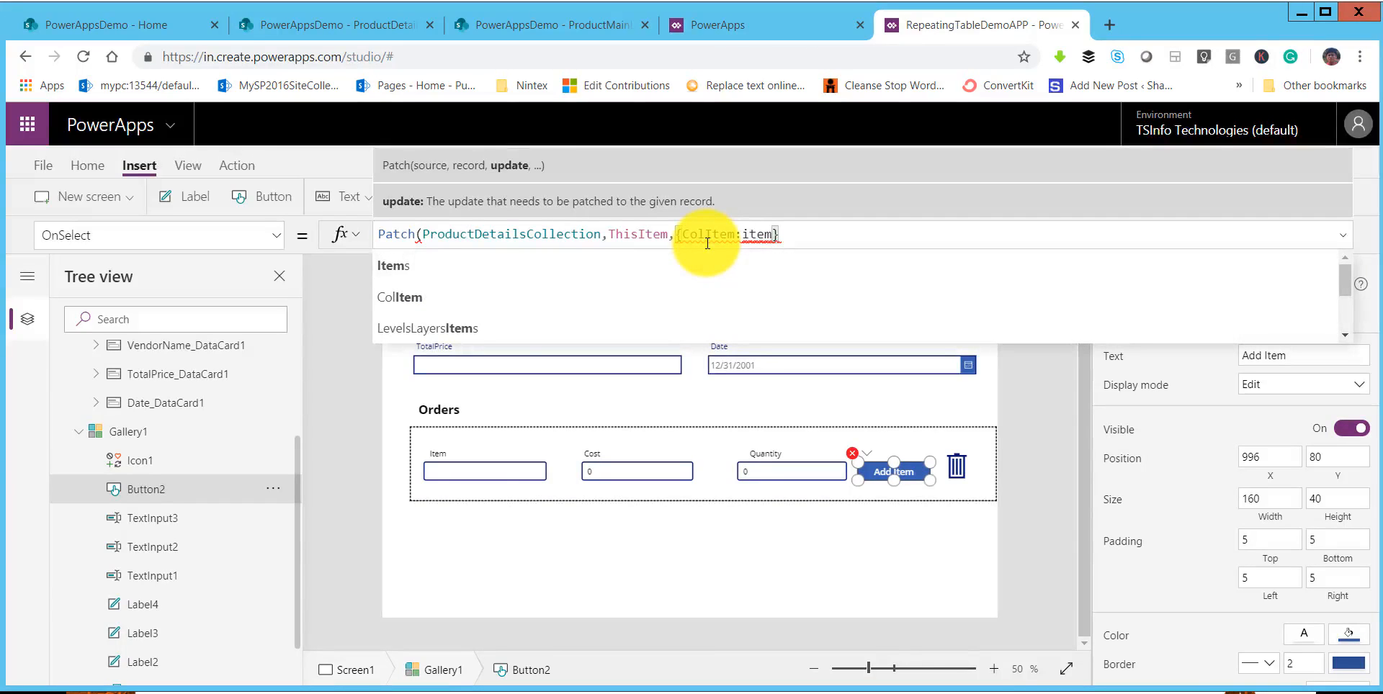
Check the gallery's text input names, and replace the ColItem value in the Add Item button's Patch formula with TextInput1.Text, ending with a comma.
{"action": "left_click", "coordinate": [181, 576]}
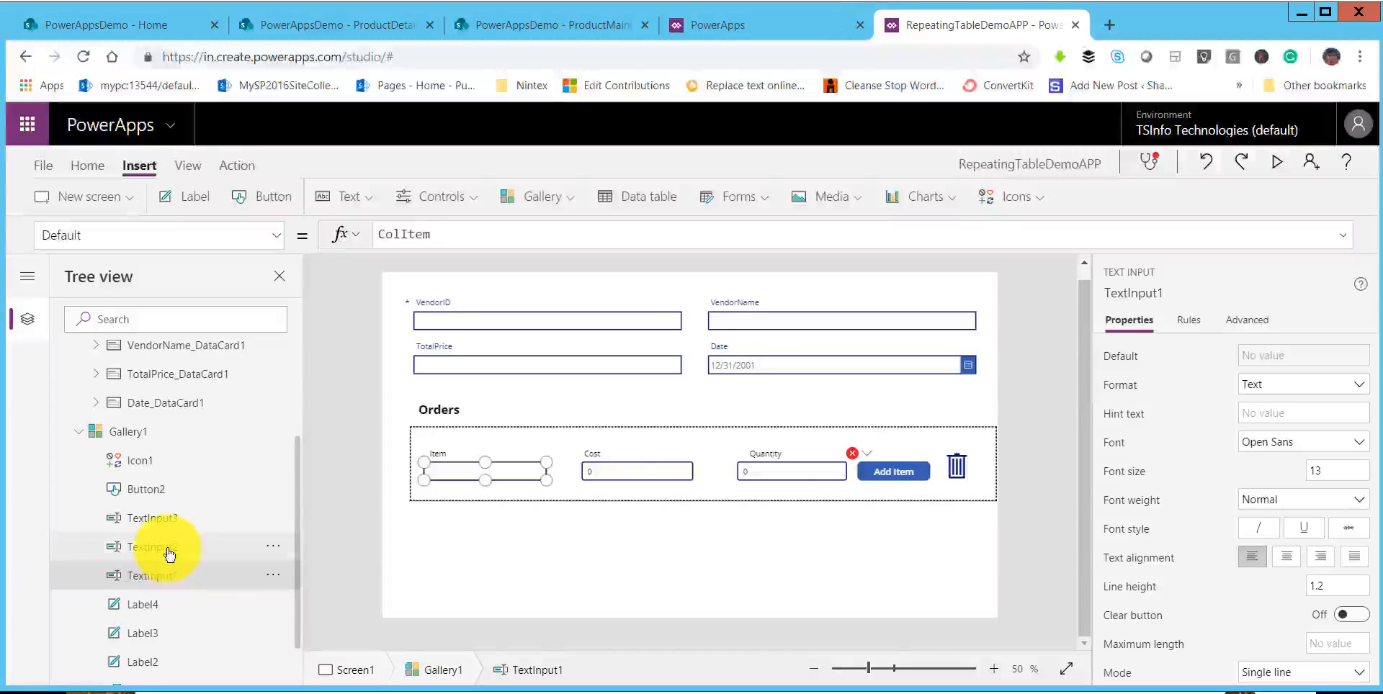
{"action": "left_click", "coordinate": [173, 548]}
{"action": "left_click", "coordinate": [207, 519]}
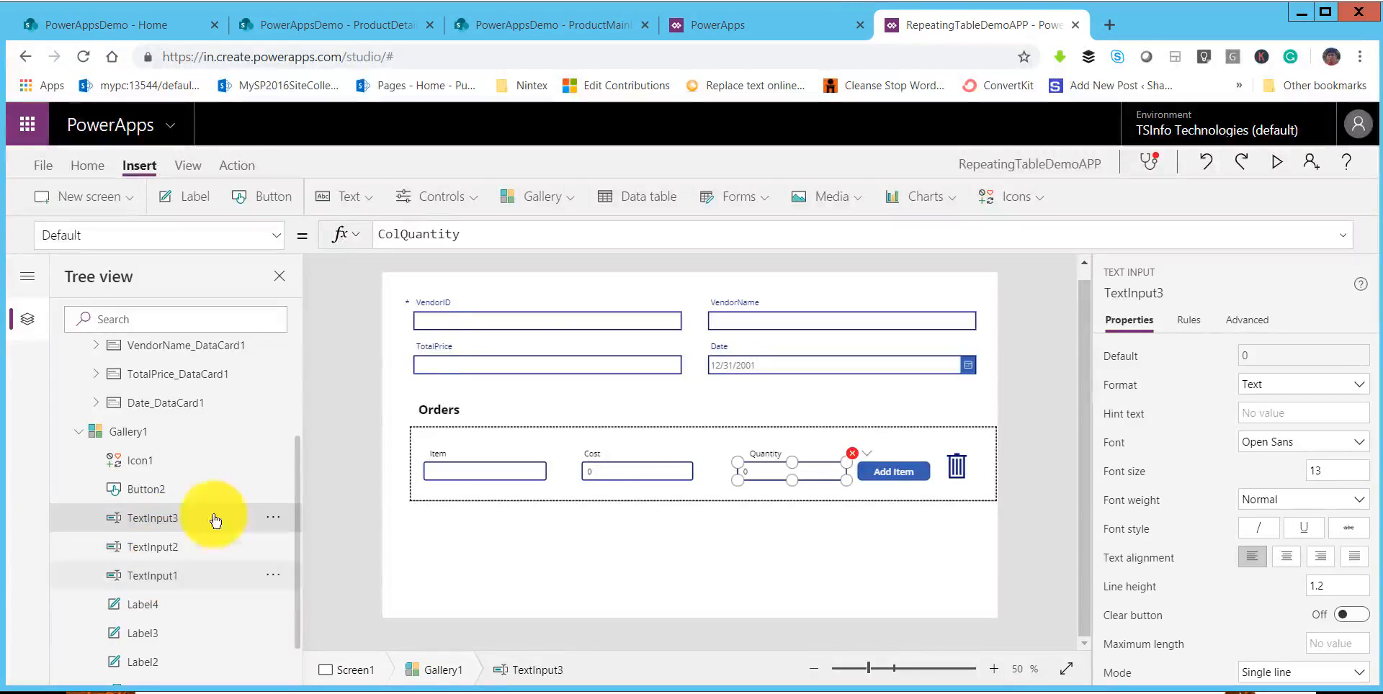
{"action": "left_click", "coordinate": [893, 473]}
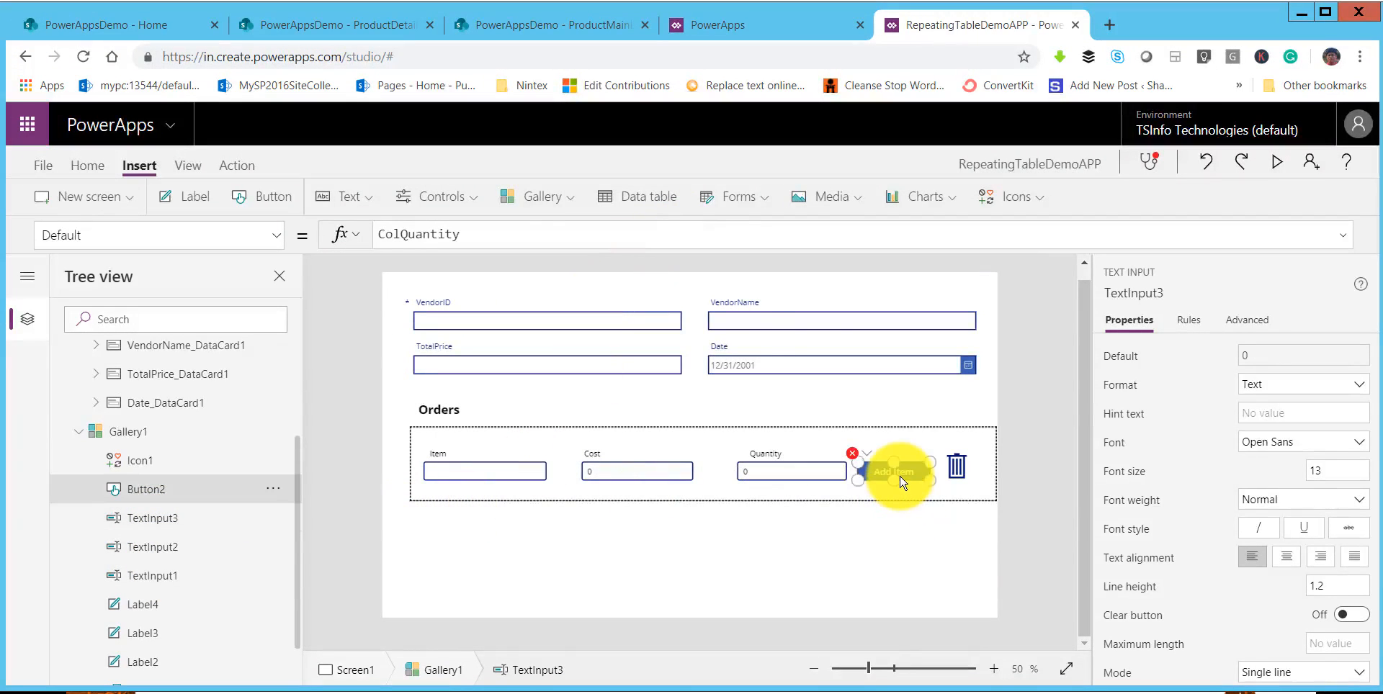
{"action": "left_click", "coordinate": [784, 236]}
{"action": "key", "text": "BackSpace"}
{"action": "key", "text": "BackSpace"}
{"action": "key", "text": "BackSpace"}
{"action": "key", "text": "BackSpace"}
{"action": "key", "text": "BackSpace"}
{"action": "key", "text": "BackSpace"}
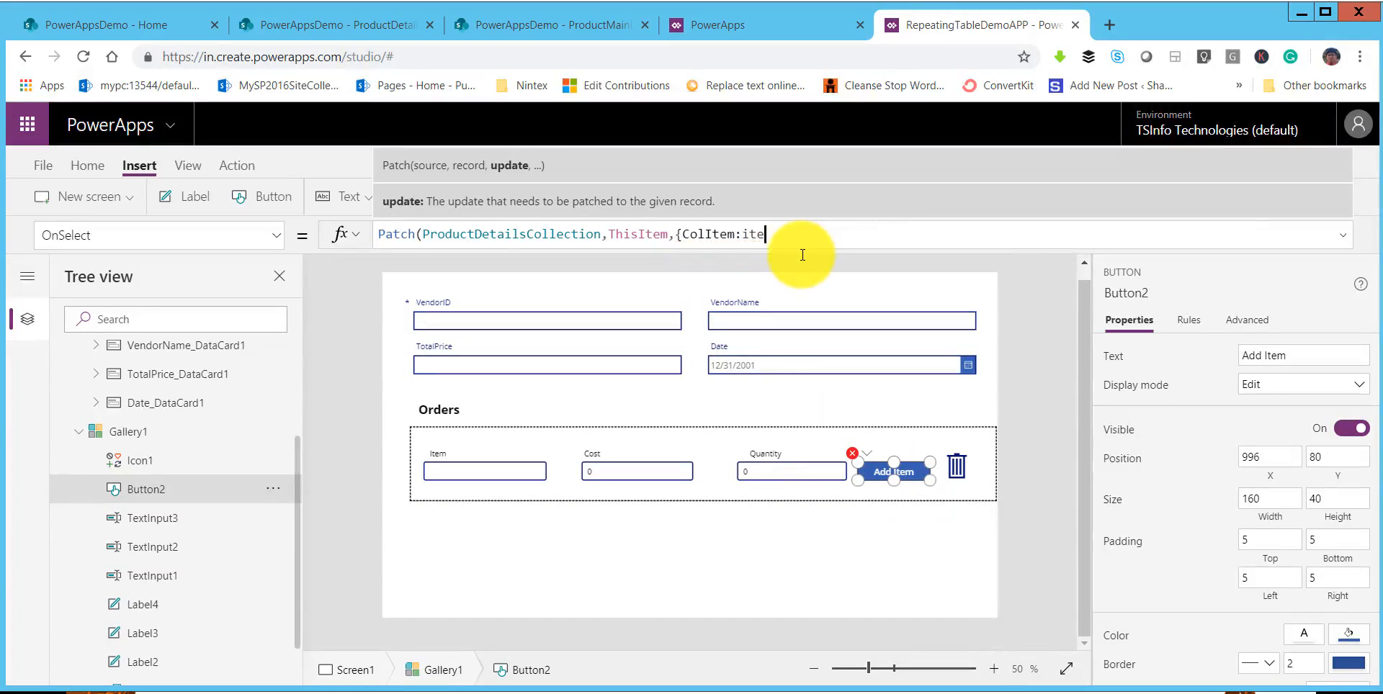
{"action": "type", "text": ":"}
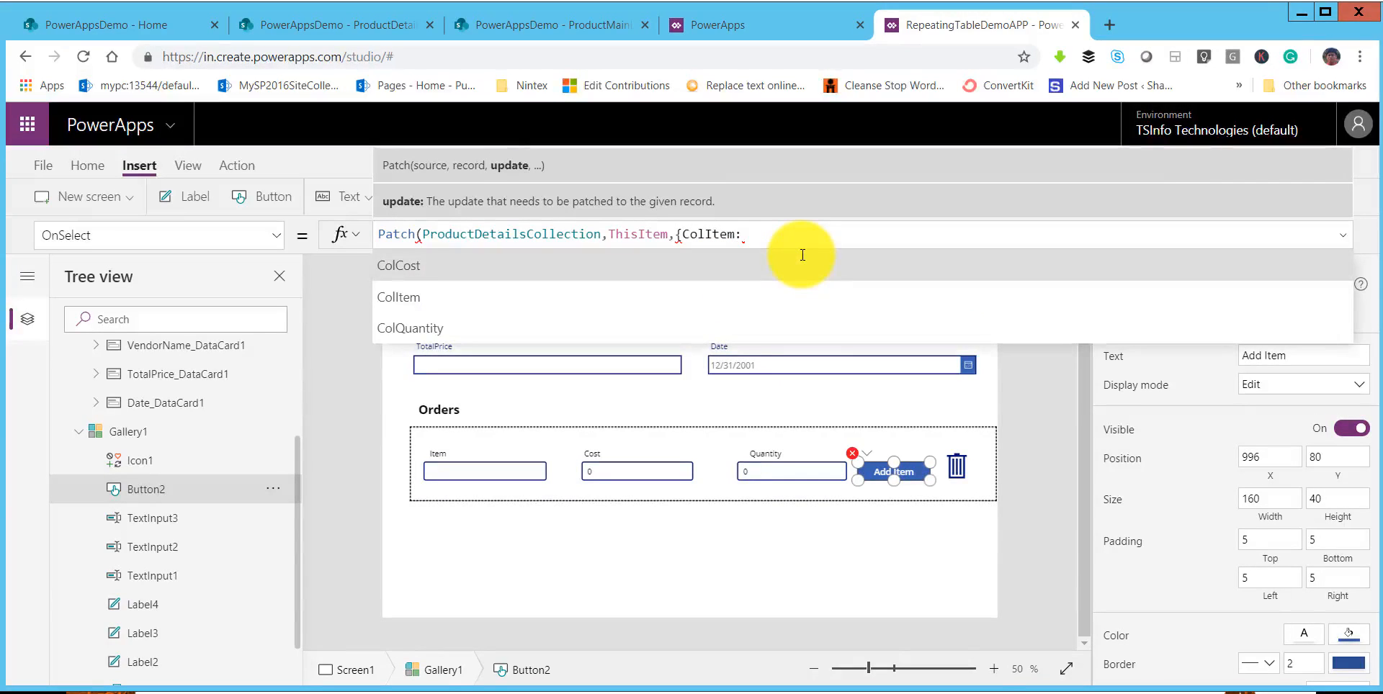
{"action": "type", "text": "tex"}
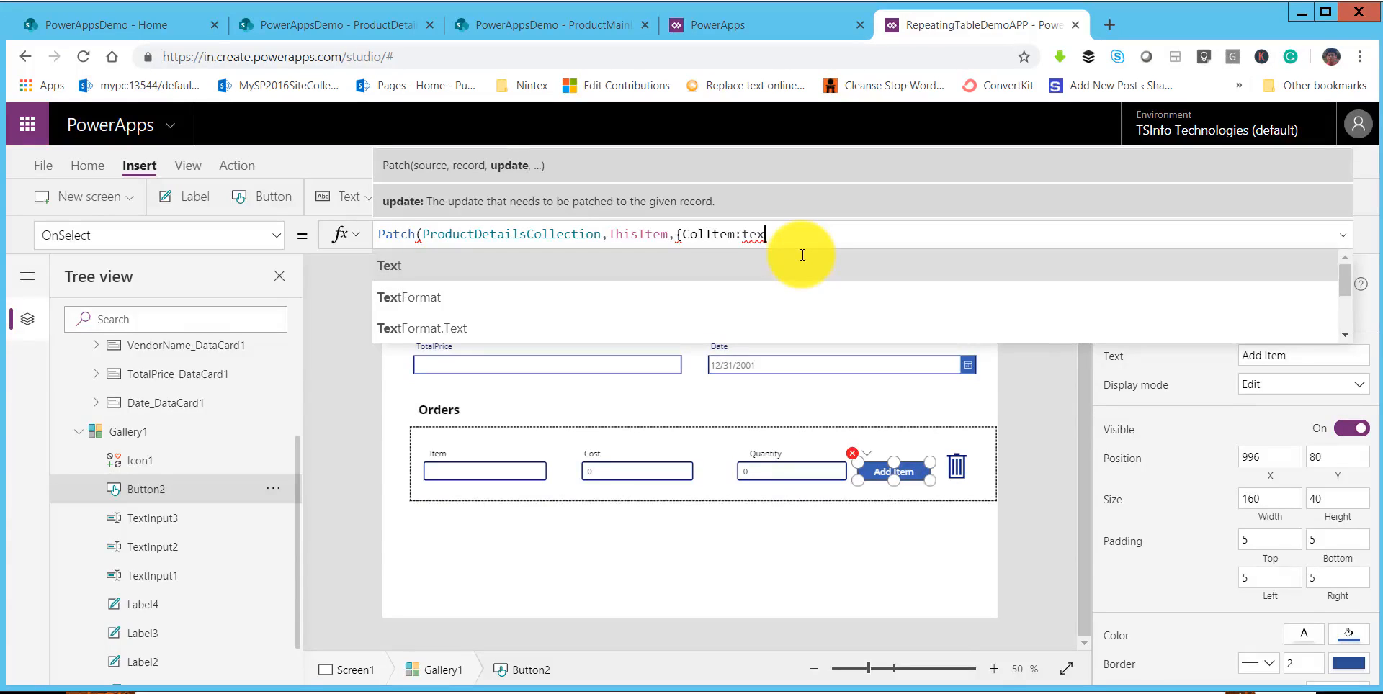
{"action": "type", "text": "ti"}
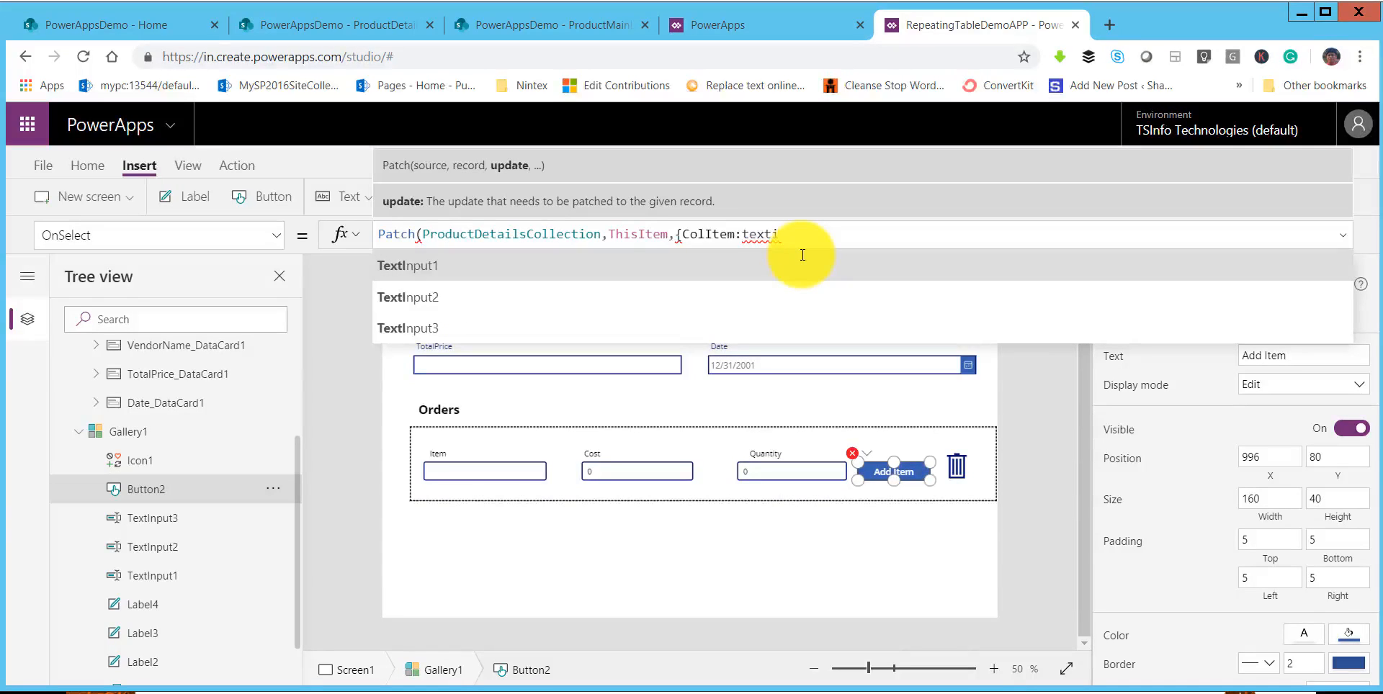
{"action": "left_click", "coordinate": [802, 255]}
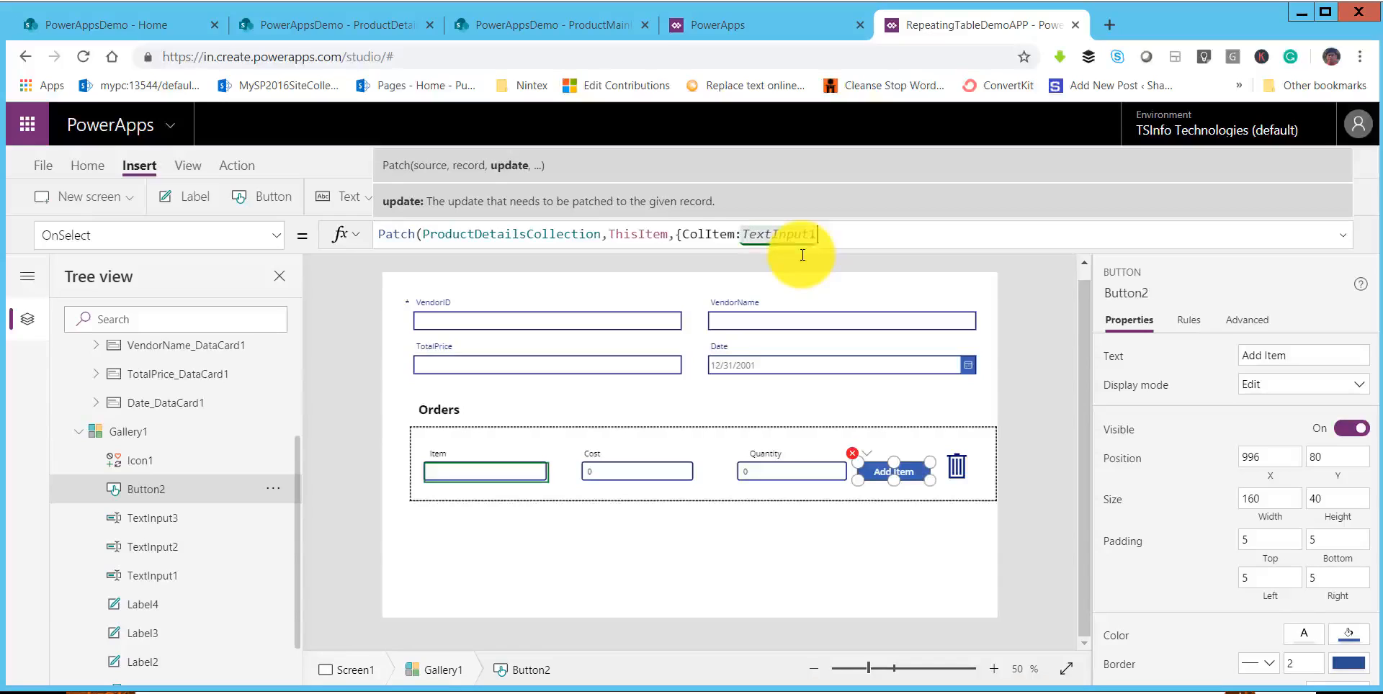
{"action": "type", "text": "."}
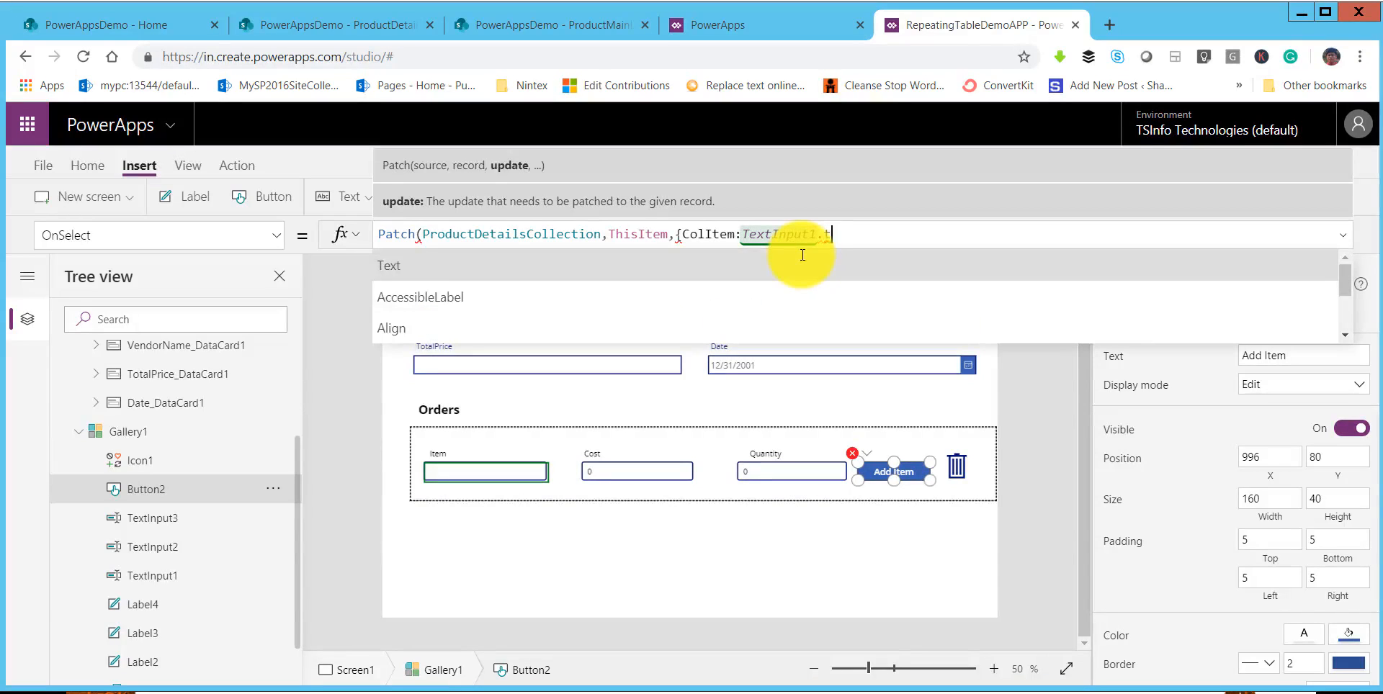
{"action": "type", "text": "te"}
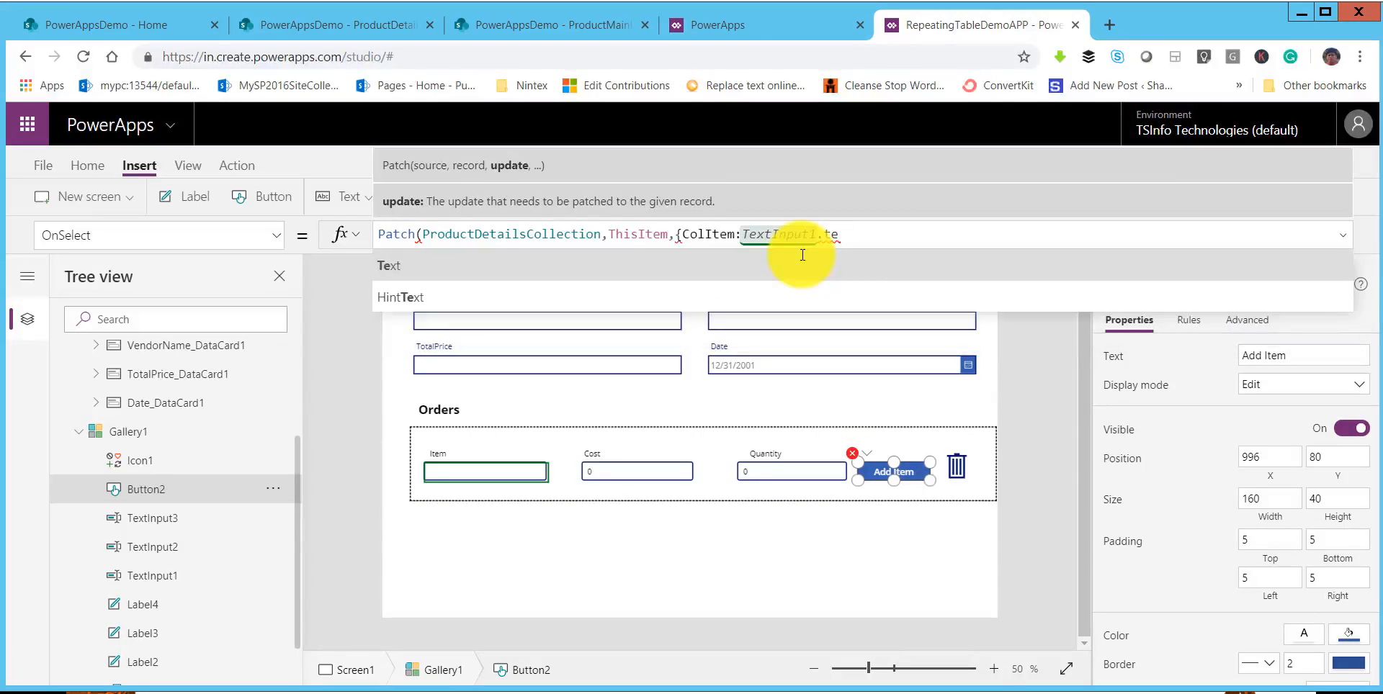
{"action": "type", "text": "xt,"}
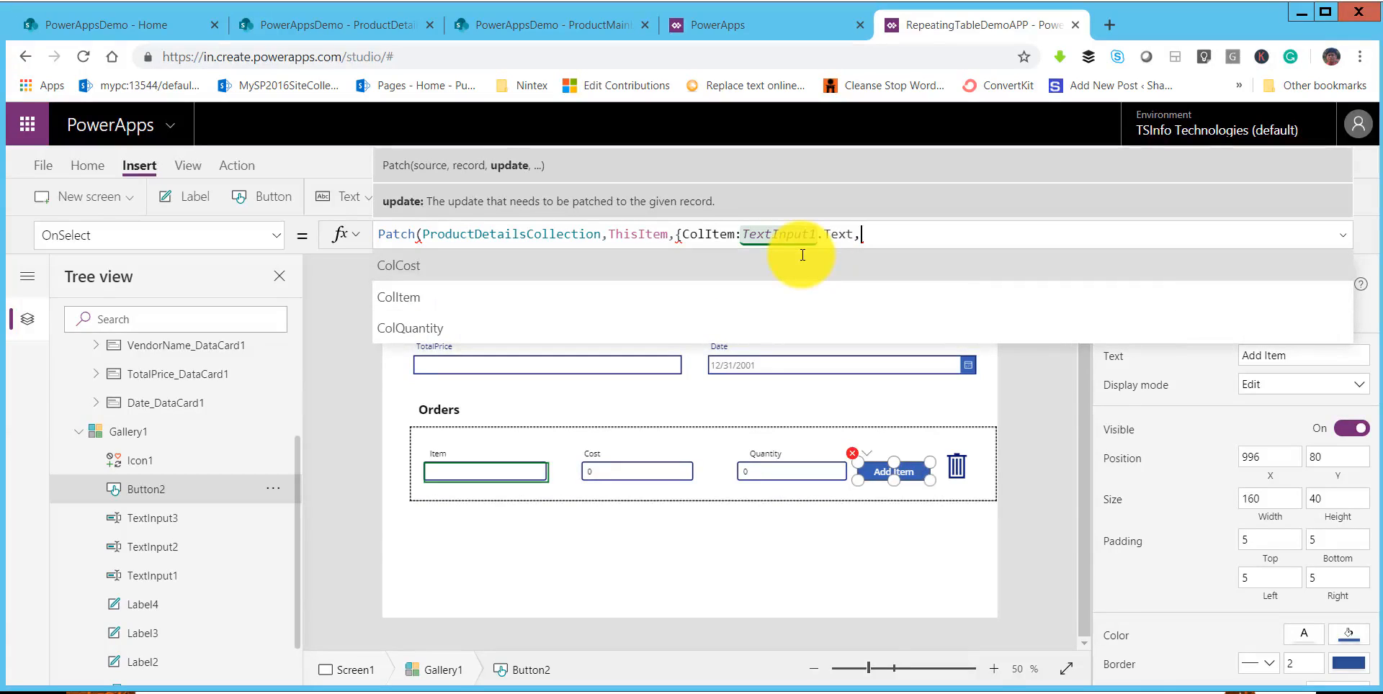
Add the ColCost field to the Patch update record and start its value with the Value function.
{"action": "type", "text": "Col"}
{"action": "left_click", "coordinate": [516, 271]}
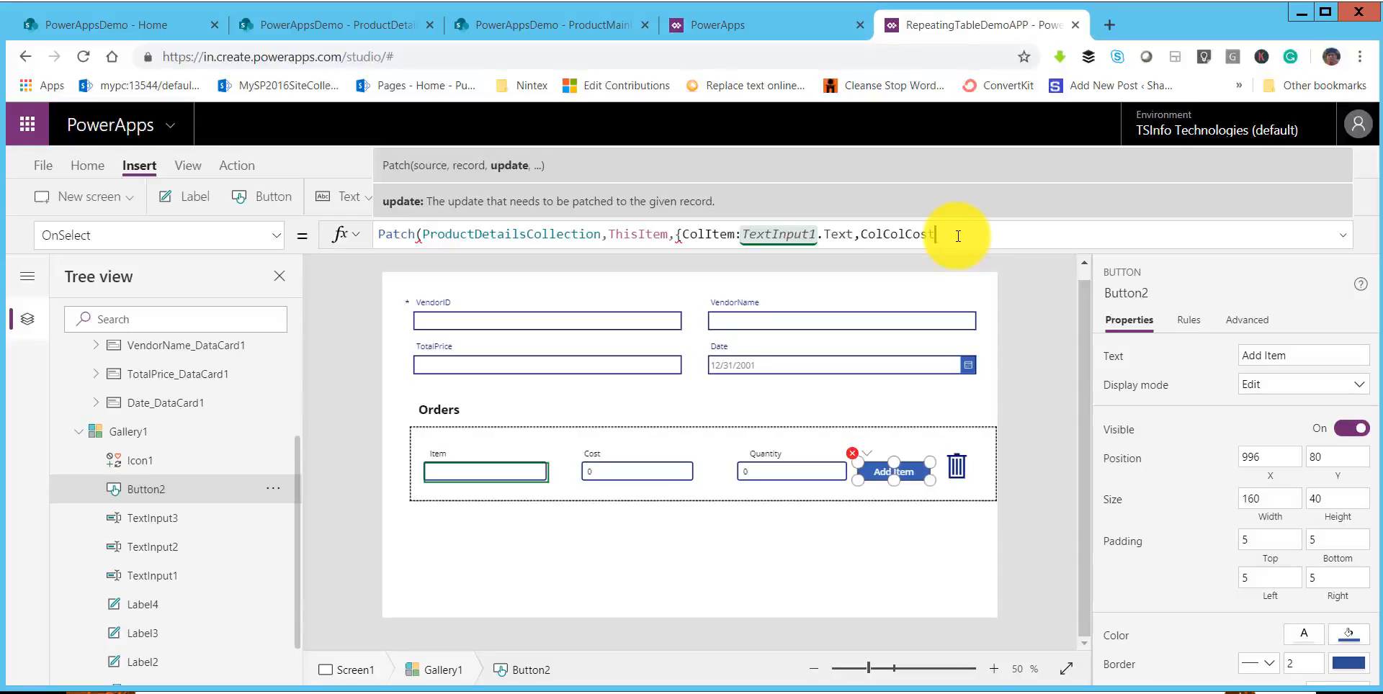
{"action": "type", "text": ","}
{"action": "left_click", "coordinate": [868, 234]}
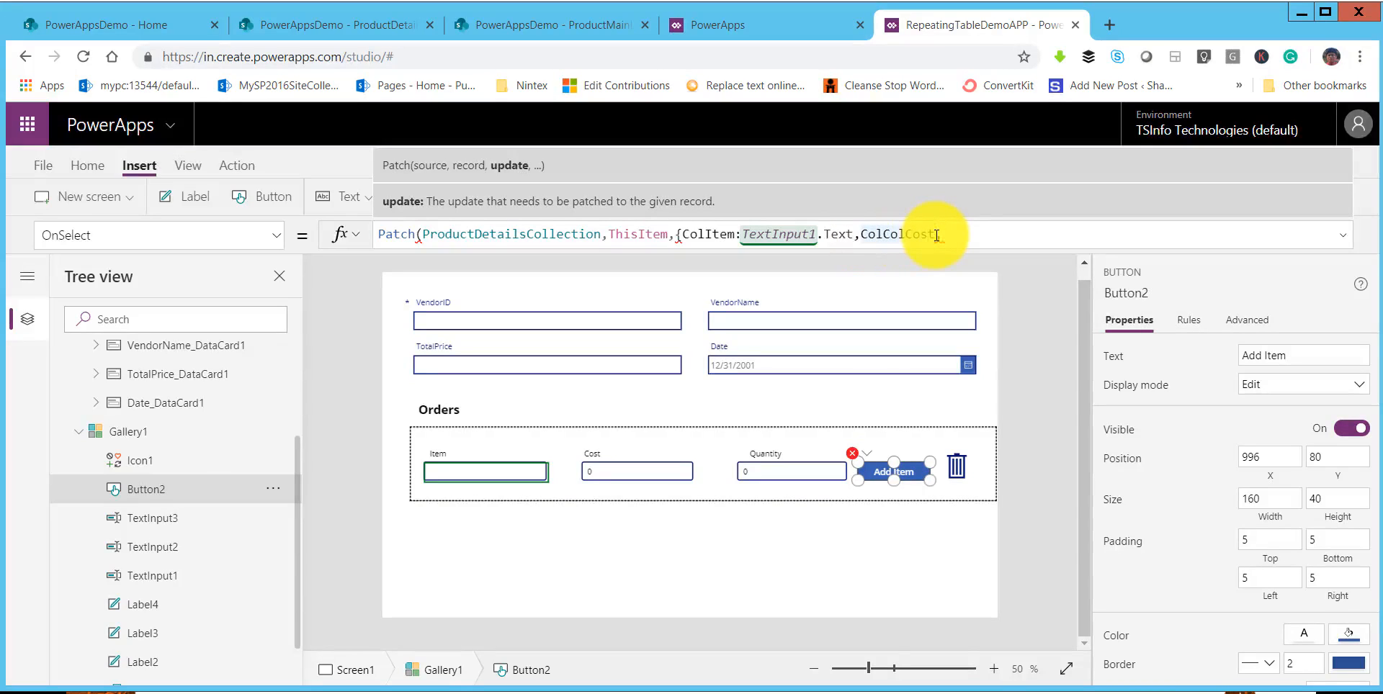
{"action": "left_click", "coordinate": [950, 235]}
{"action": "key", "text": "BackSpace"}
{"action": "type", "text": ":"}
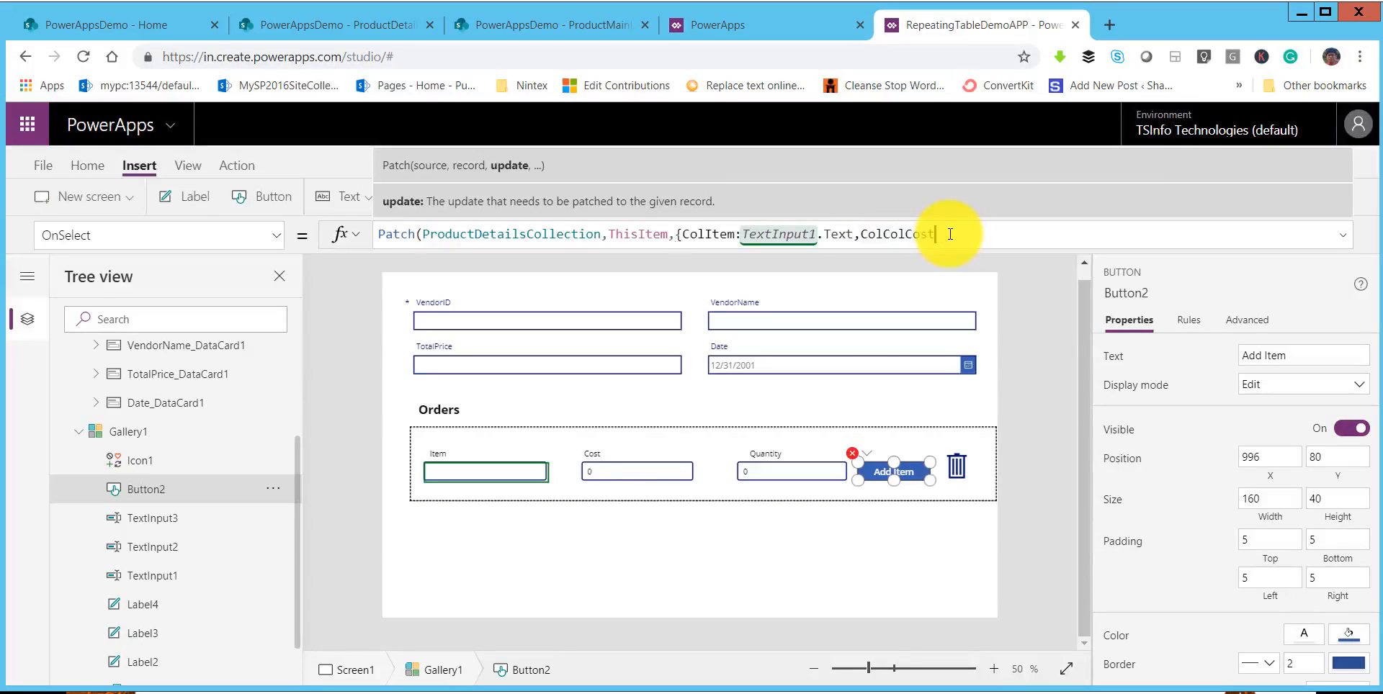
{"action": "type", "text": "Va"}
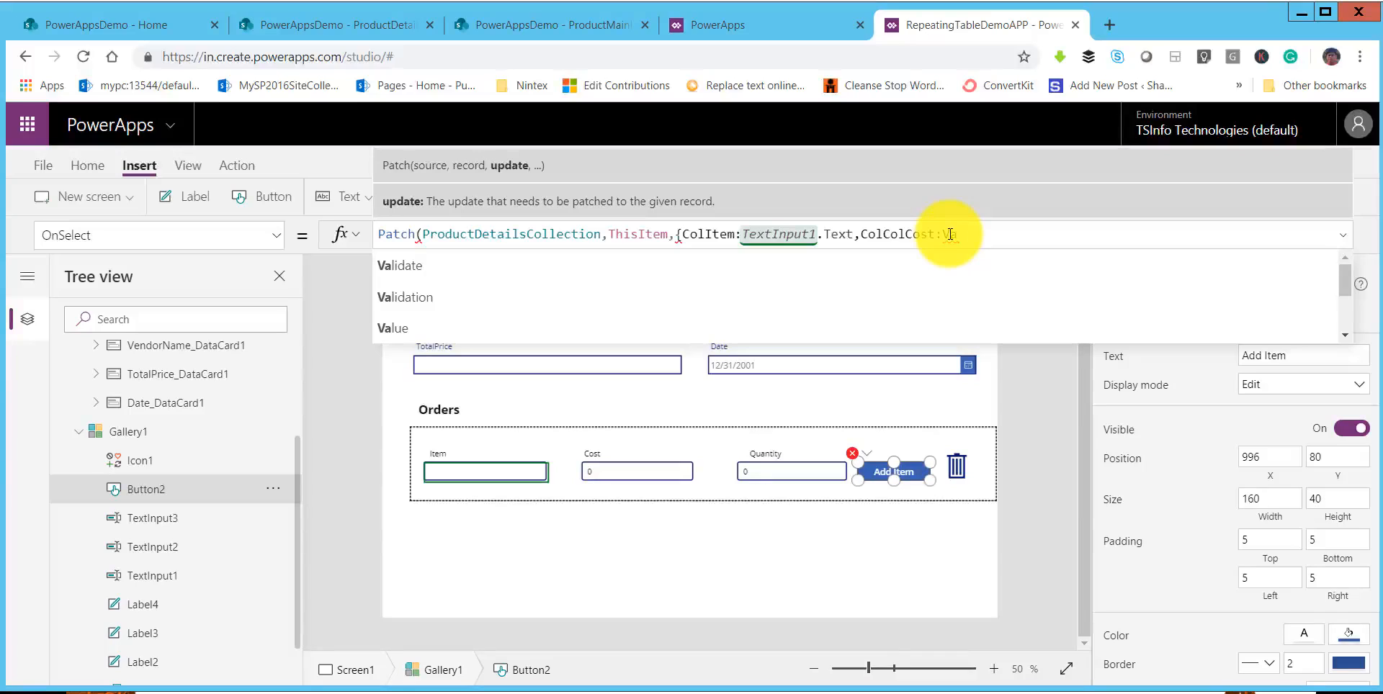
{"action": "key", "text": "Down"}
{"action": "key", "text": "Down"}
{"action": "key", "text": "Down"}
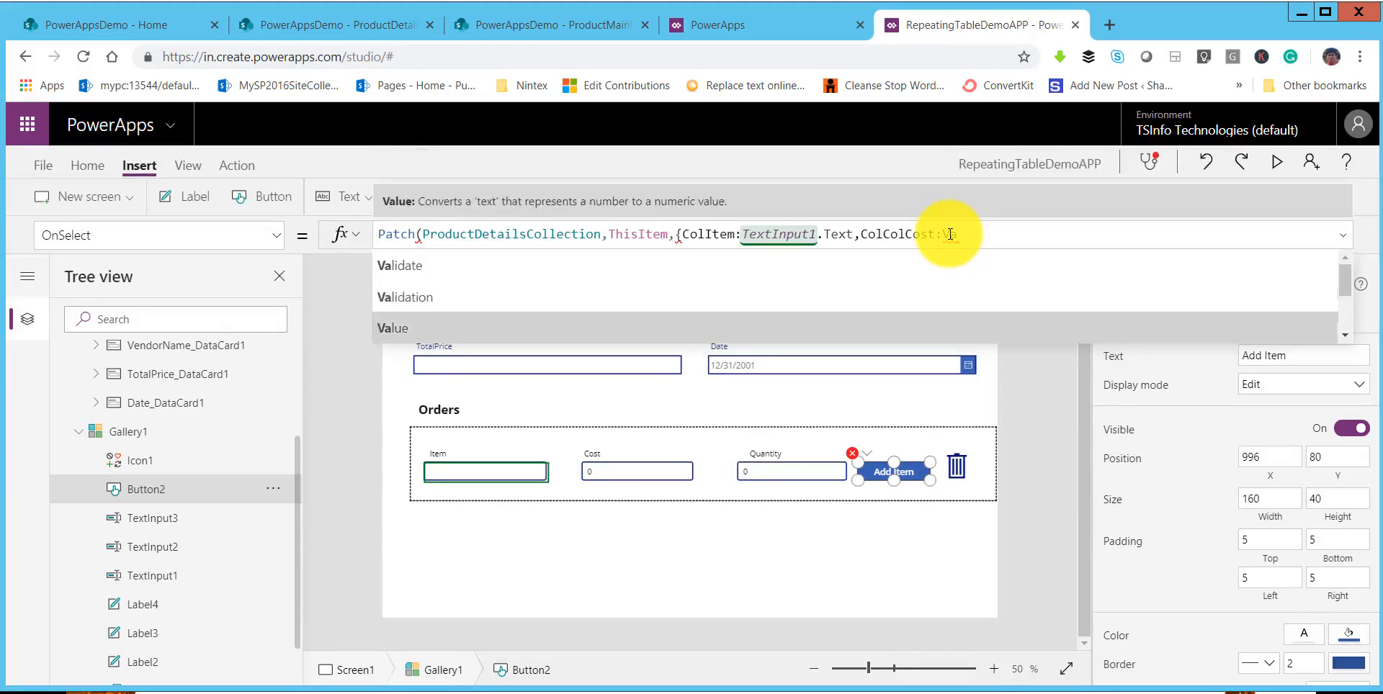
{"action": "key", "text": "Return"}
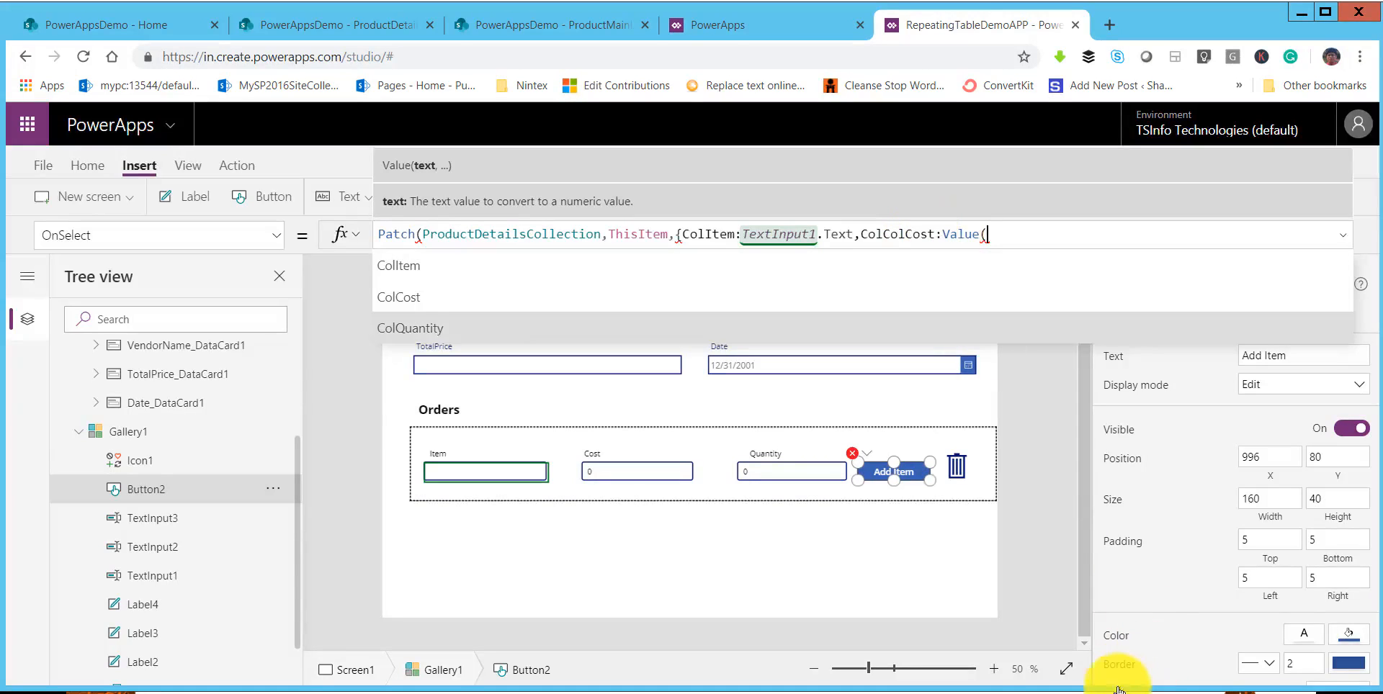
{"action": "left_click", "coordinate": [876, 235]}
{"action": "key", "text": "BackSpace"}
{"action": "key", "text": "BackSpace"}
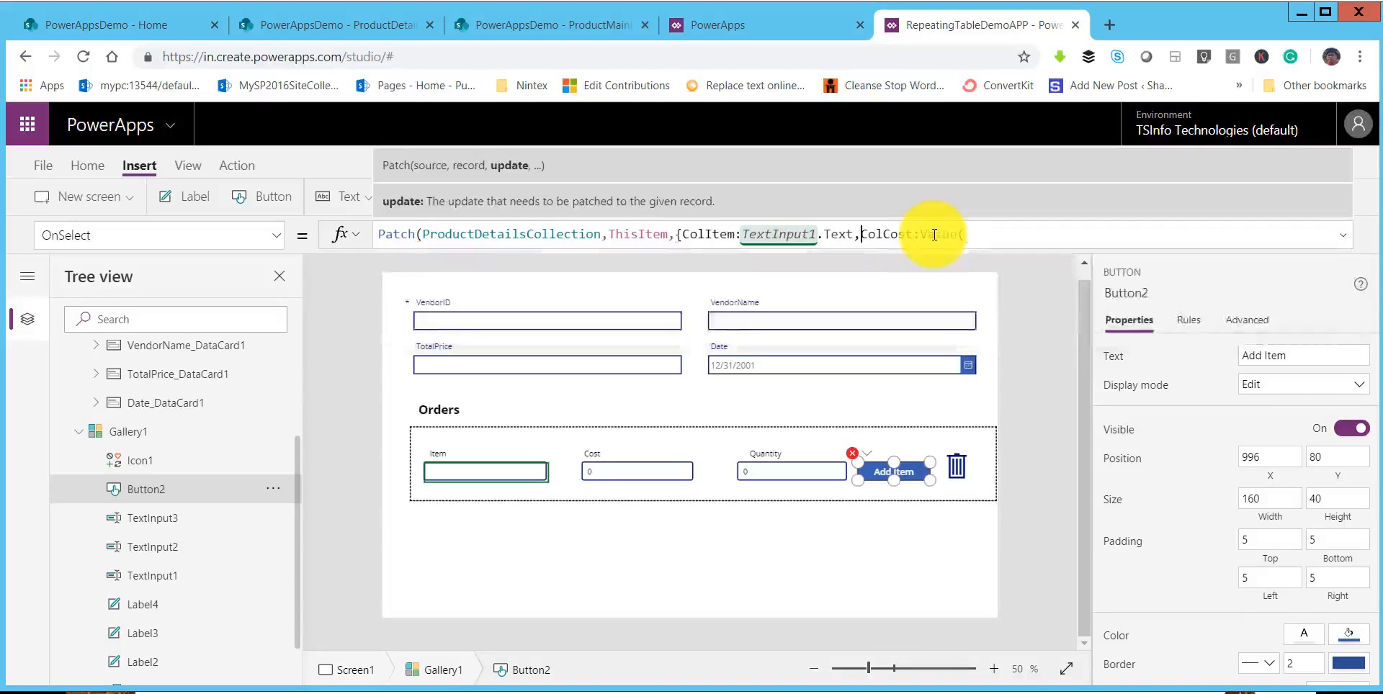
Complete the ColCost entry with TextInput2.Text as the Value argument and close the parenthesis.
{"action": "left_click", "coordinate": [991, 231]}
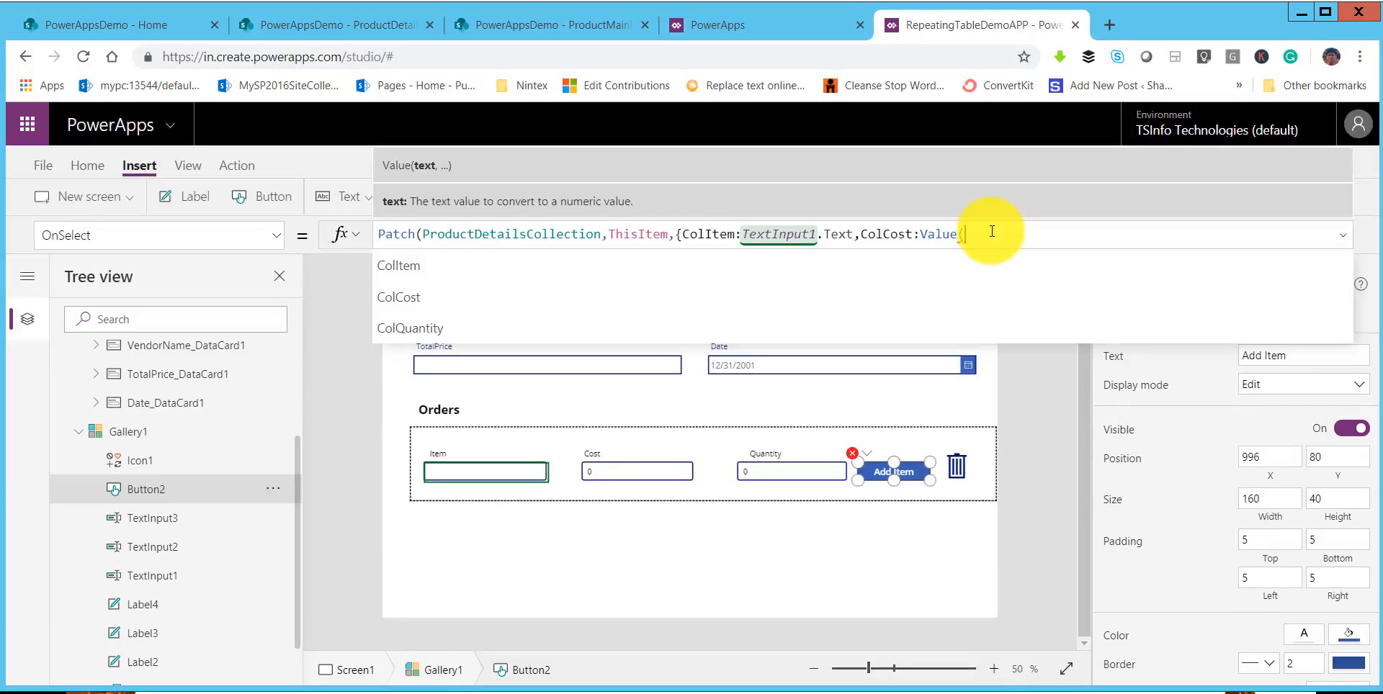
{"action": "type", "text": "TextIn"}
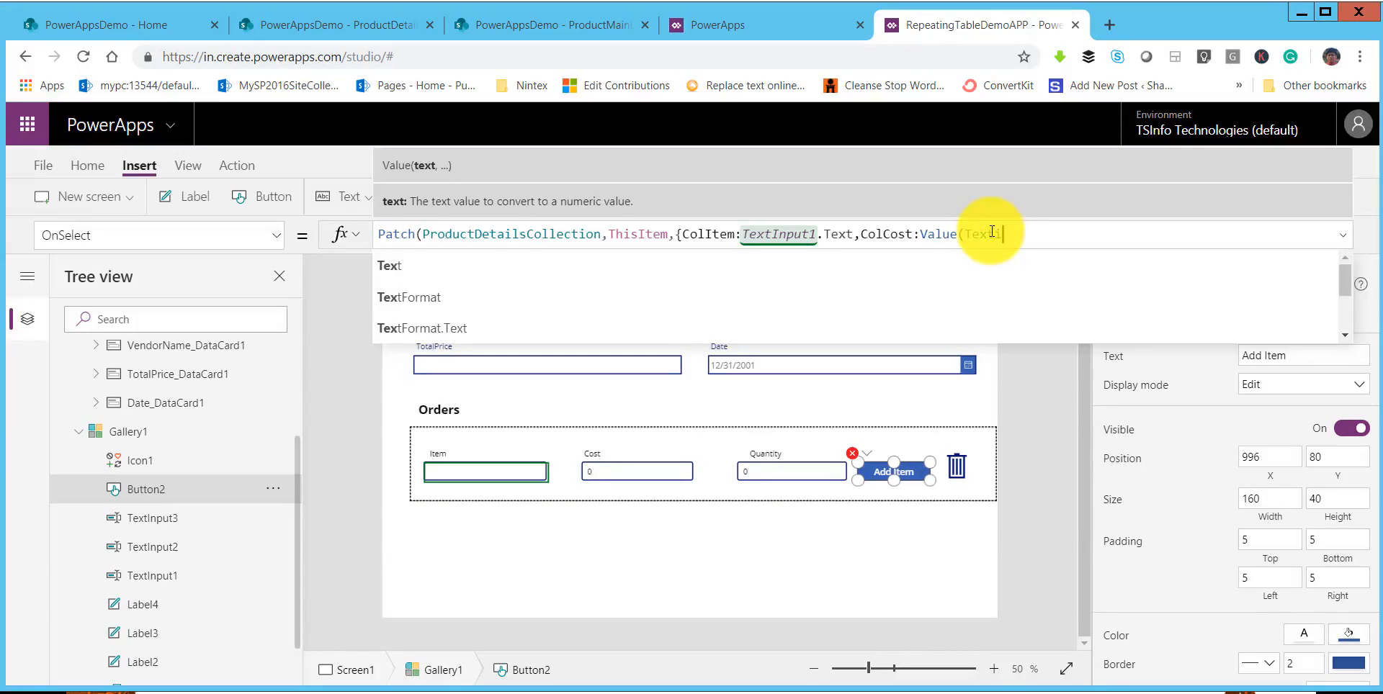
{"action": "key", "text": "Down"}
{"action": "key", "text": "Down"}
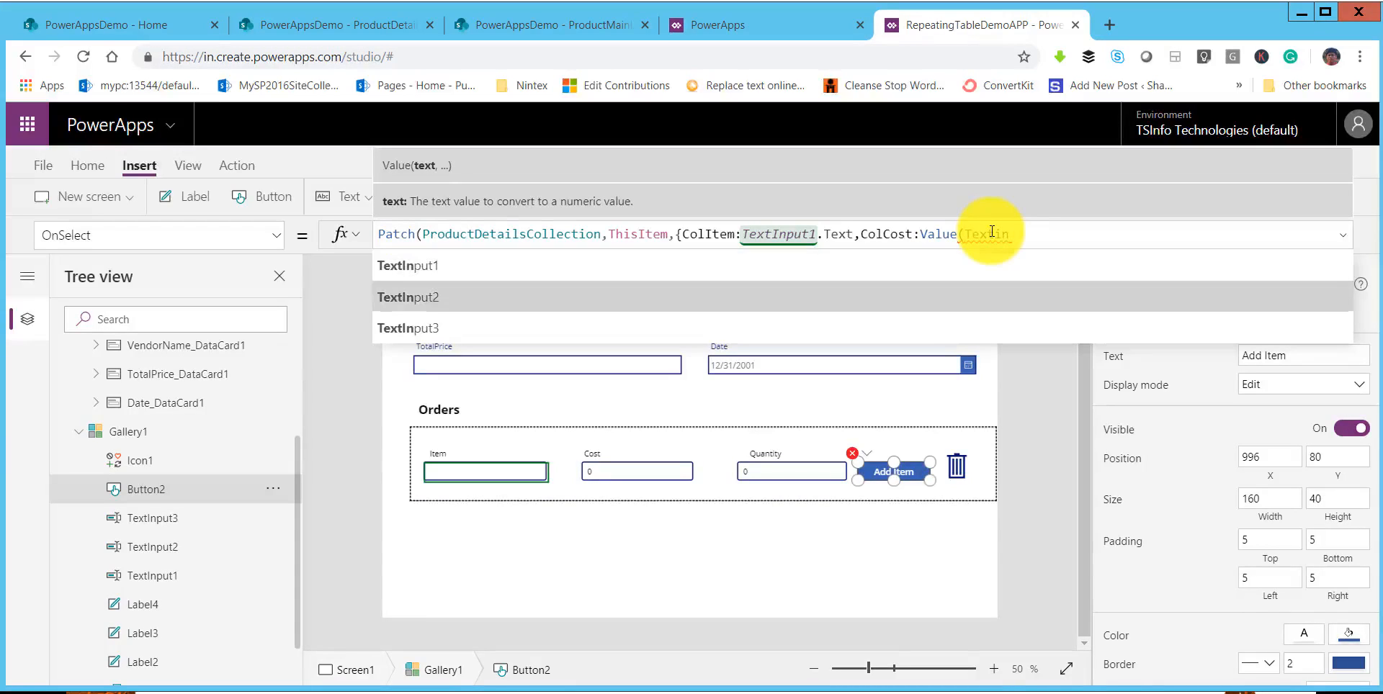
{"action": "key", "text": "Tab"}
{"action": "type", "text": "."}
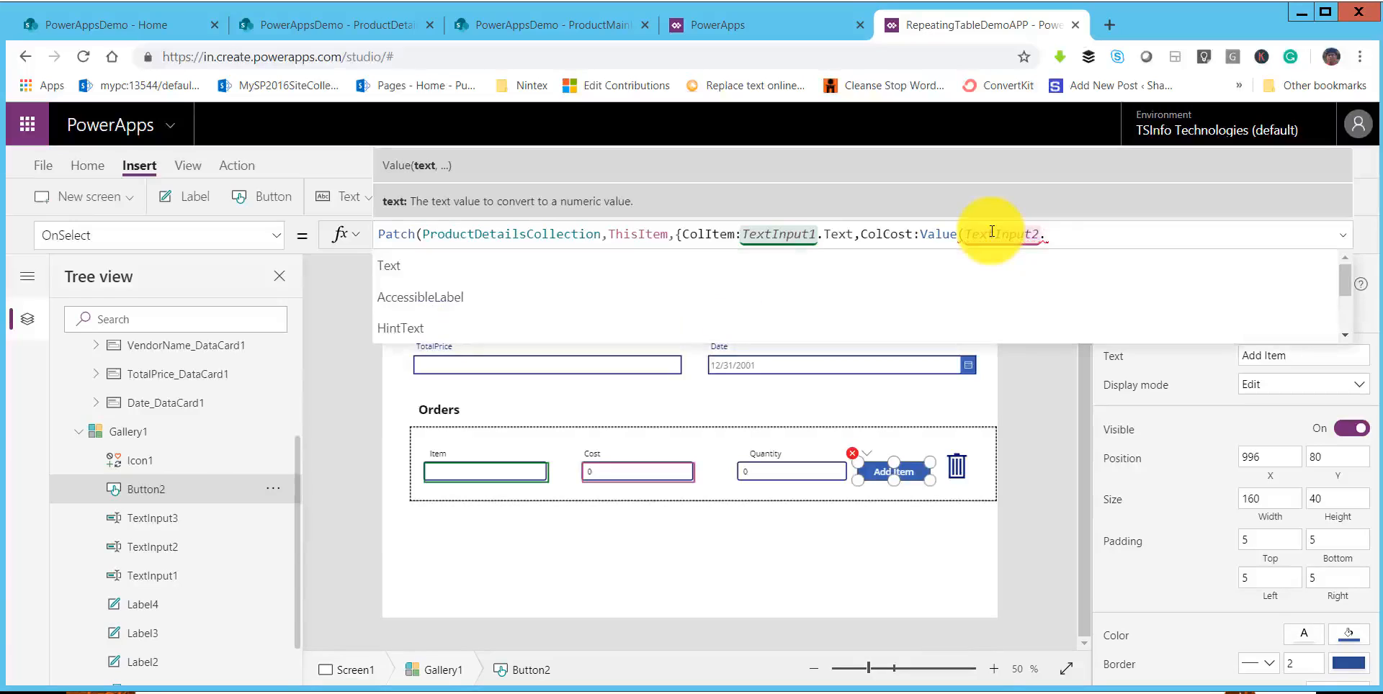
{"action": "type", "text": "tex"}
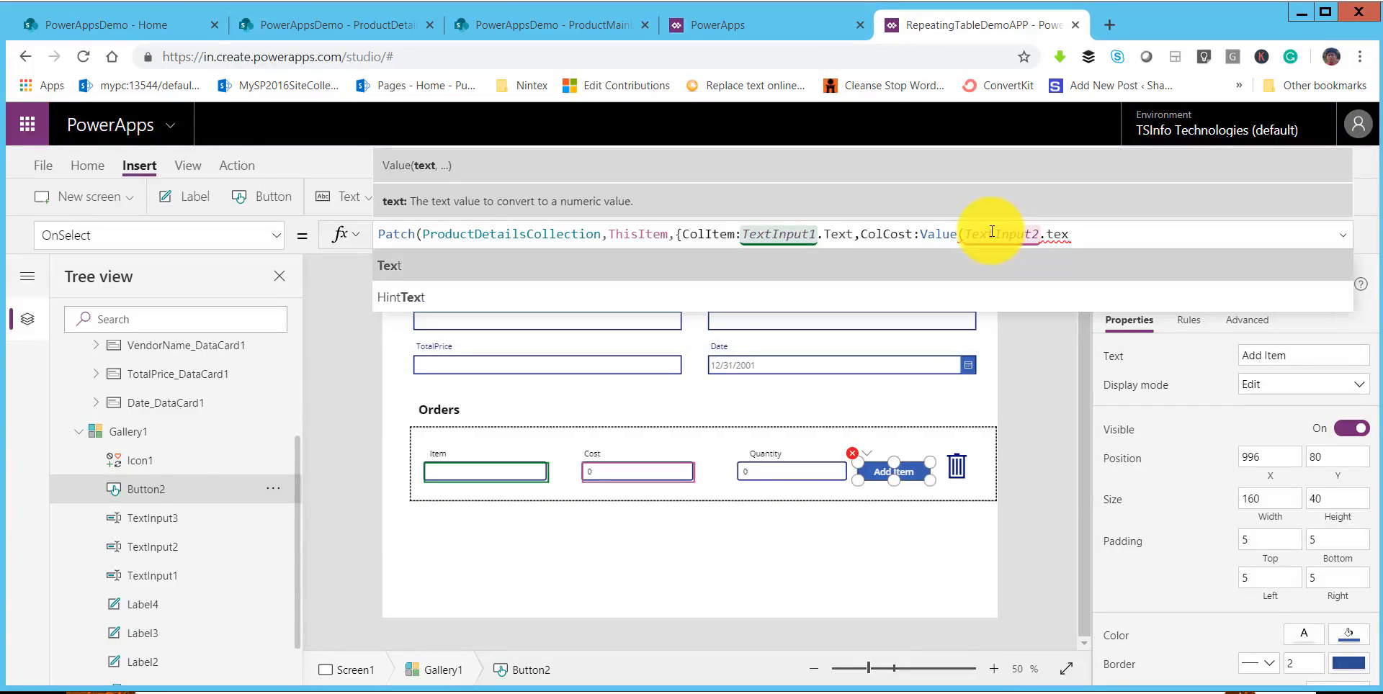
{"action": "key", "text": "Tab"}
{"action": "type", "text": ")"}
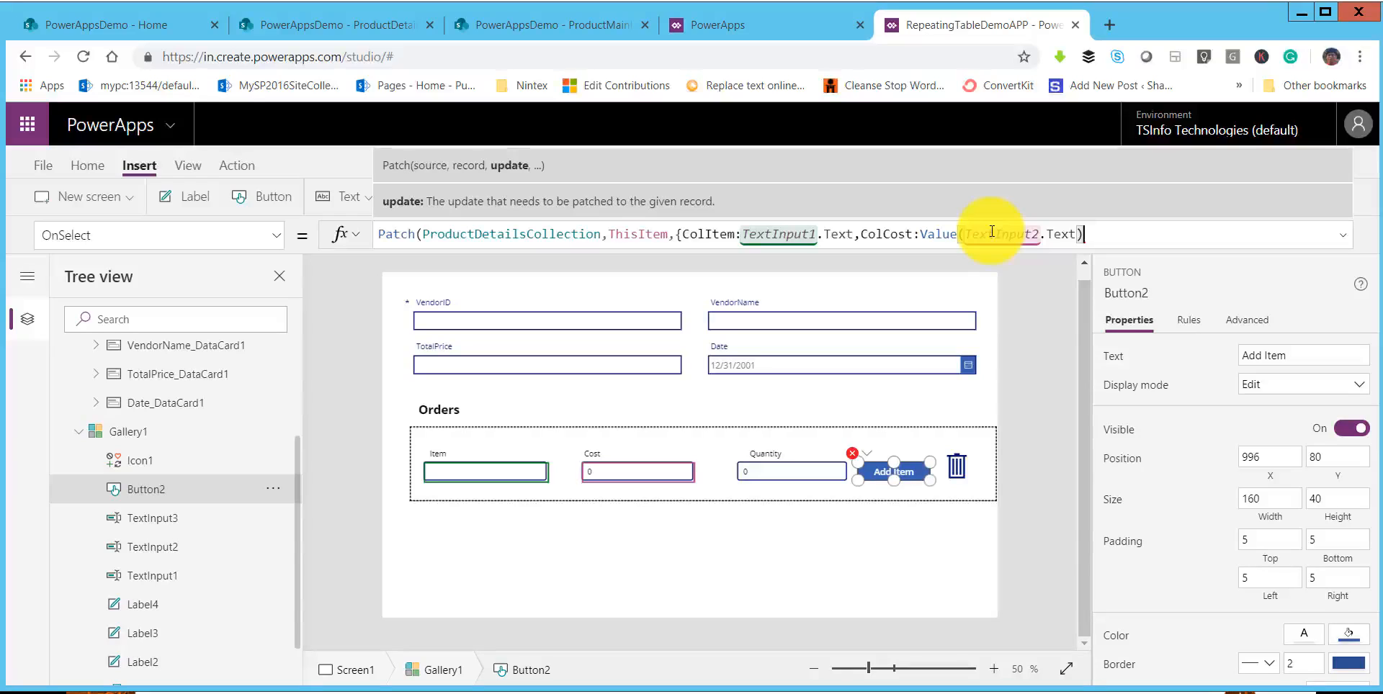
Add the ColQuantity field to the Patch update record and start its value with the Value function.
{"action": "type", "text": ","}
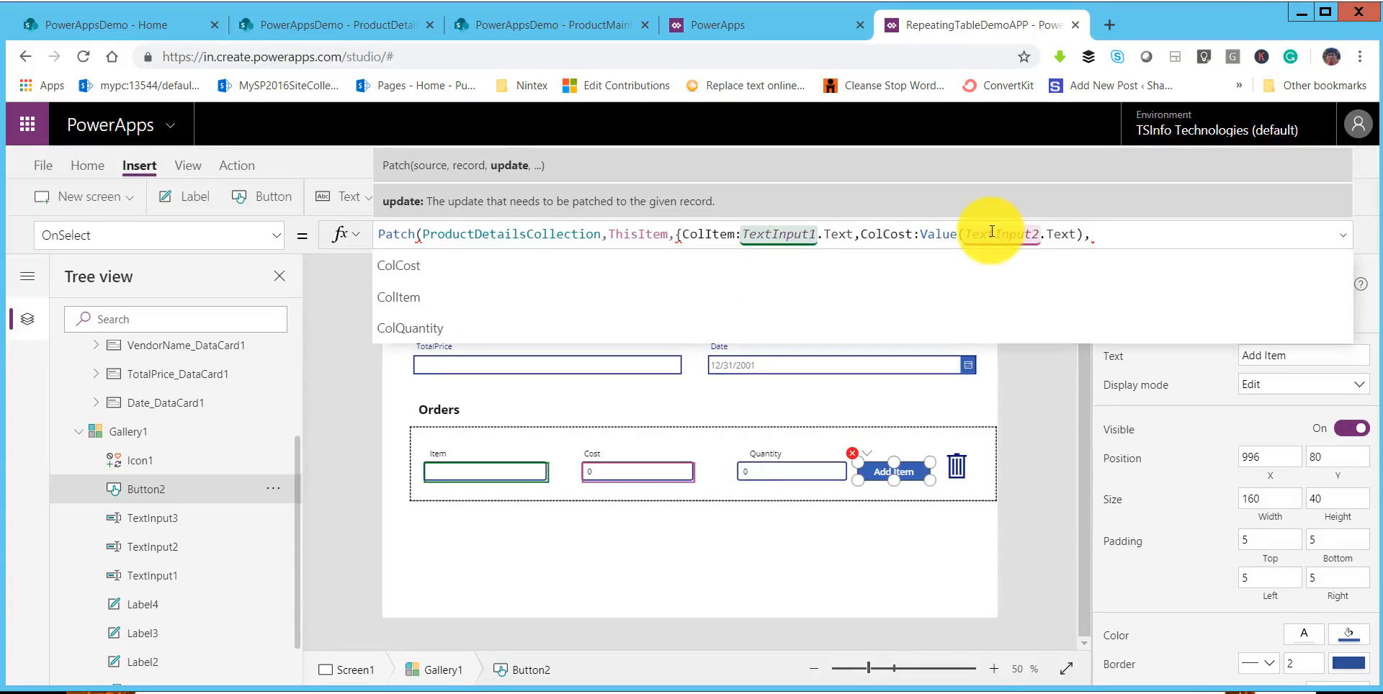
{"action": "key", "text": "Down"}
{"action": "key", "text": "Down"}
{"action": "key", "text": "Down"}
{"action": "key", "text": "Return"}
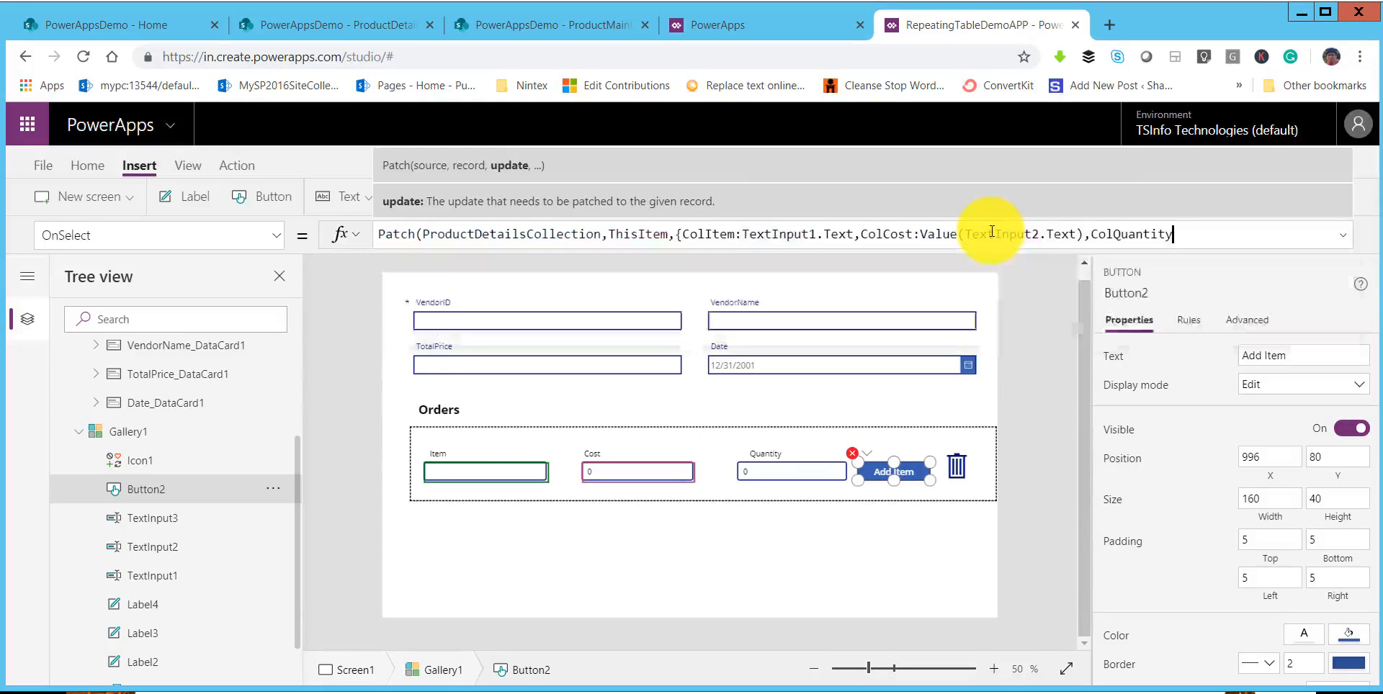
{"action": "type", "text": ":"}
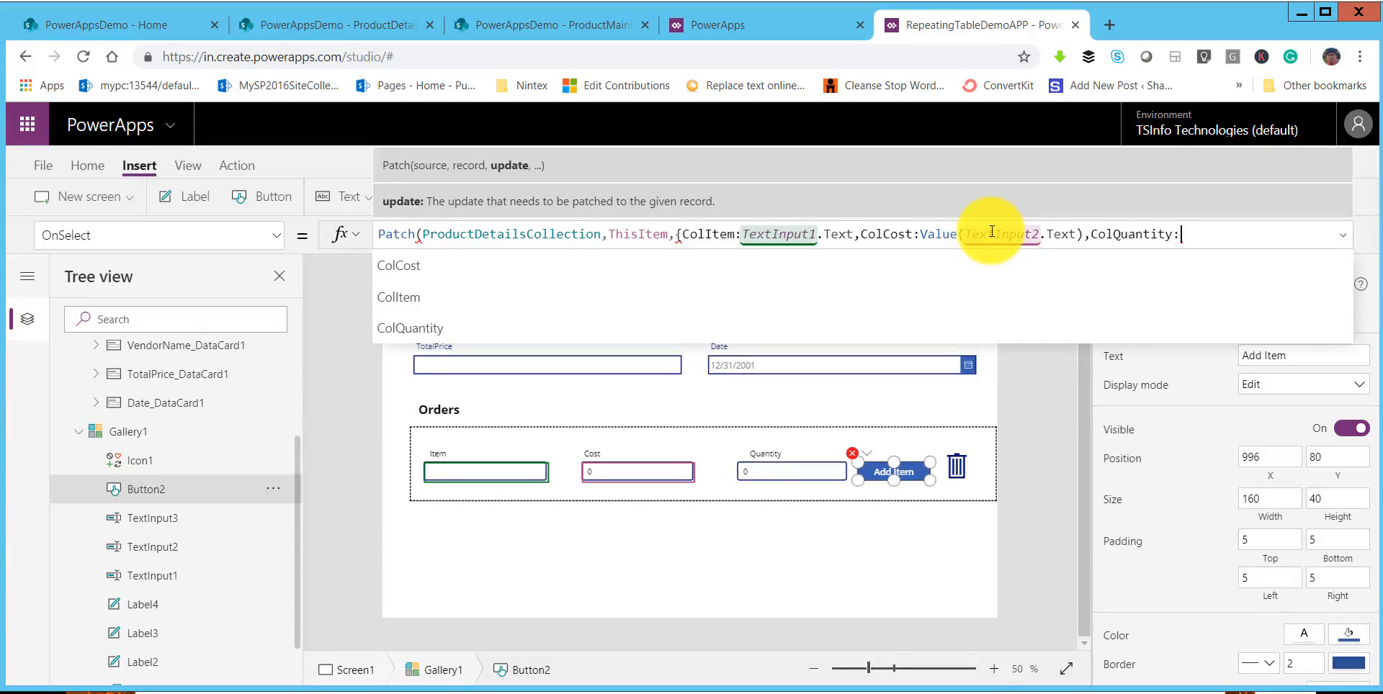
{"action": "type", "text": "Va"}
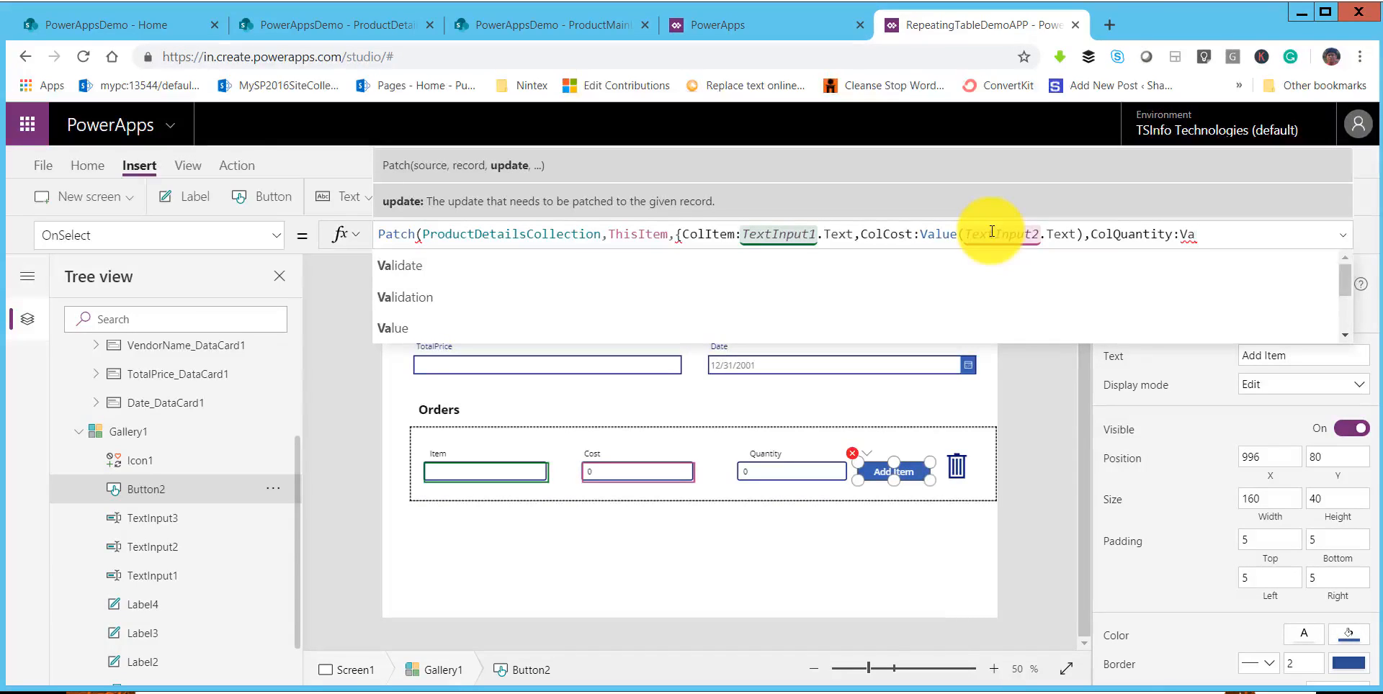
{"action": "type", "text": "lue("}
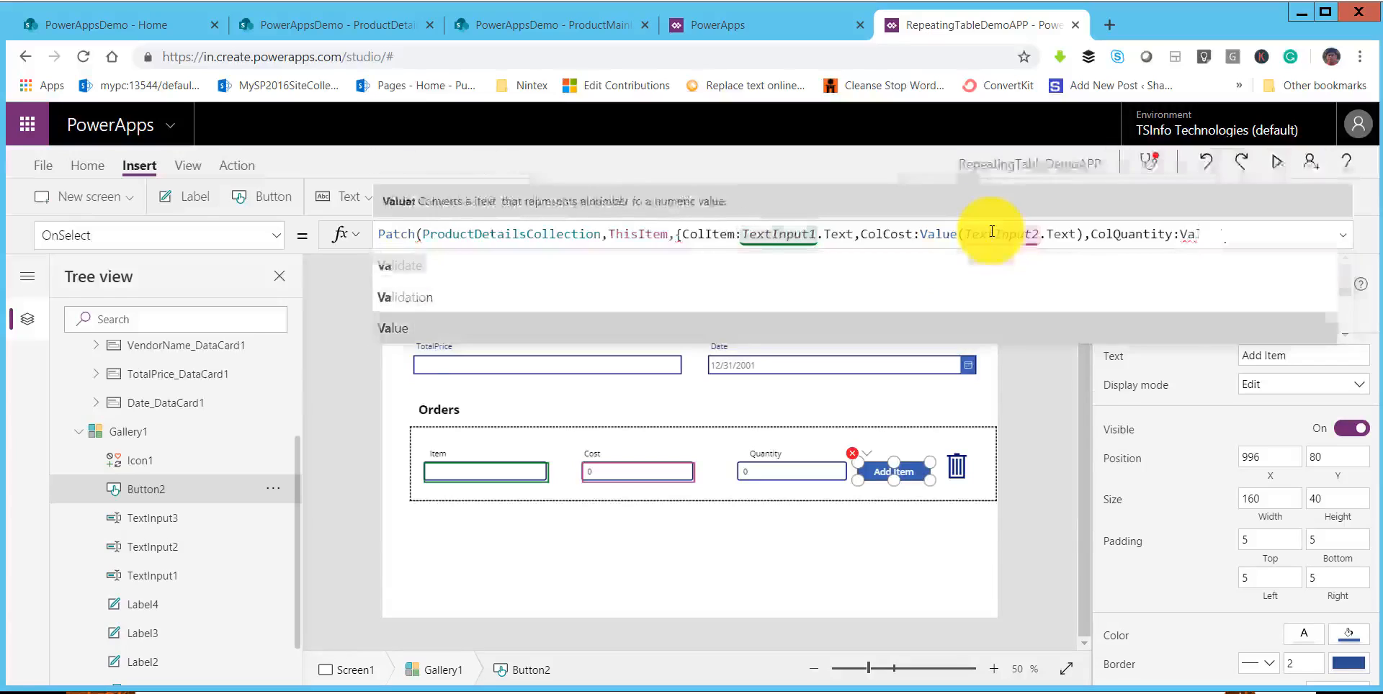
Complete the ColQuantity entry with TextInput3.Text as the Value argument and close the parenthesis.
{"action": "type", "text": "te"}
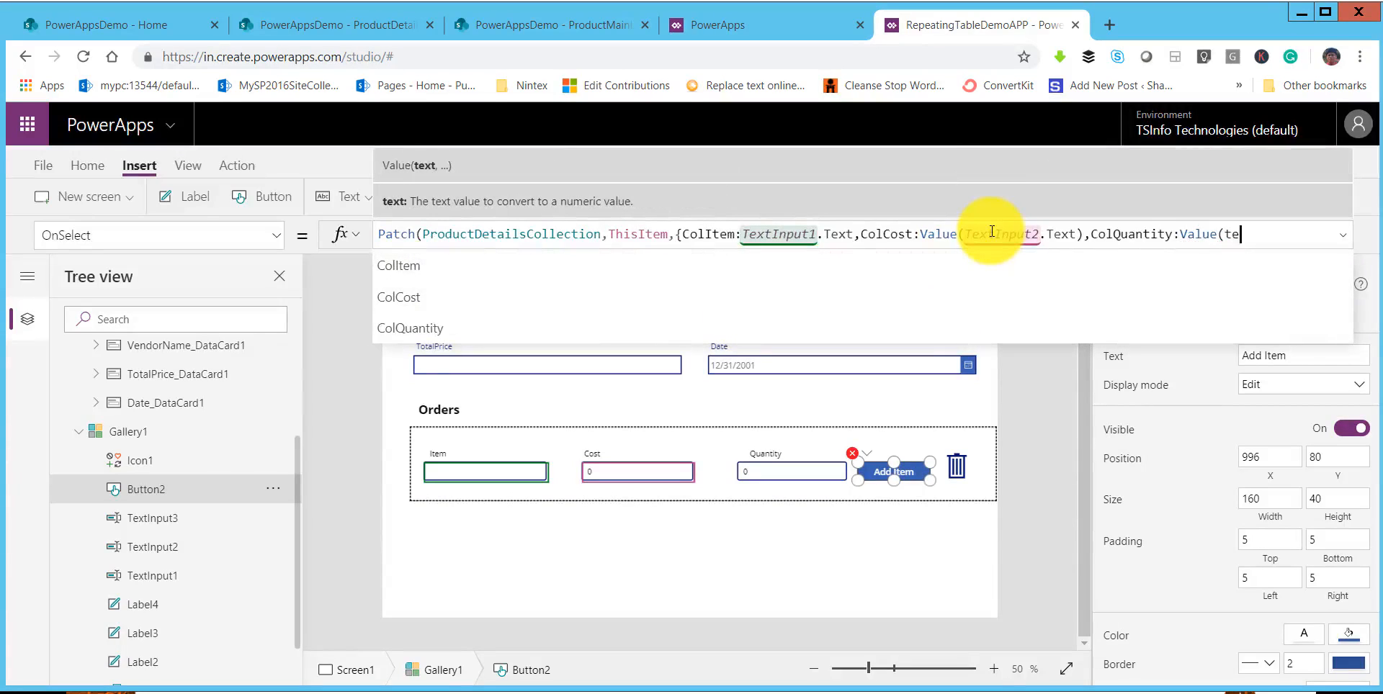
{"action": "type", "text": "xt"}
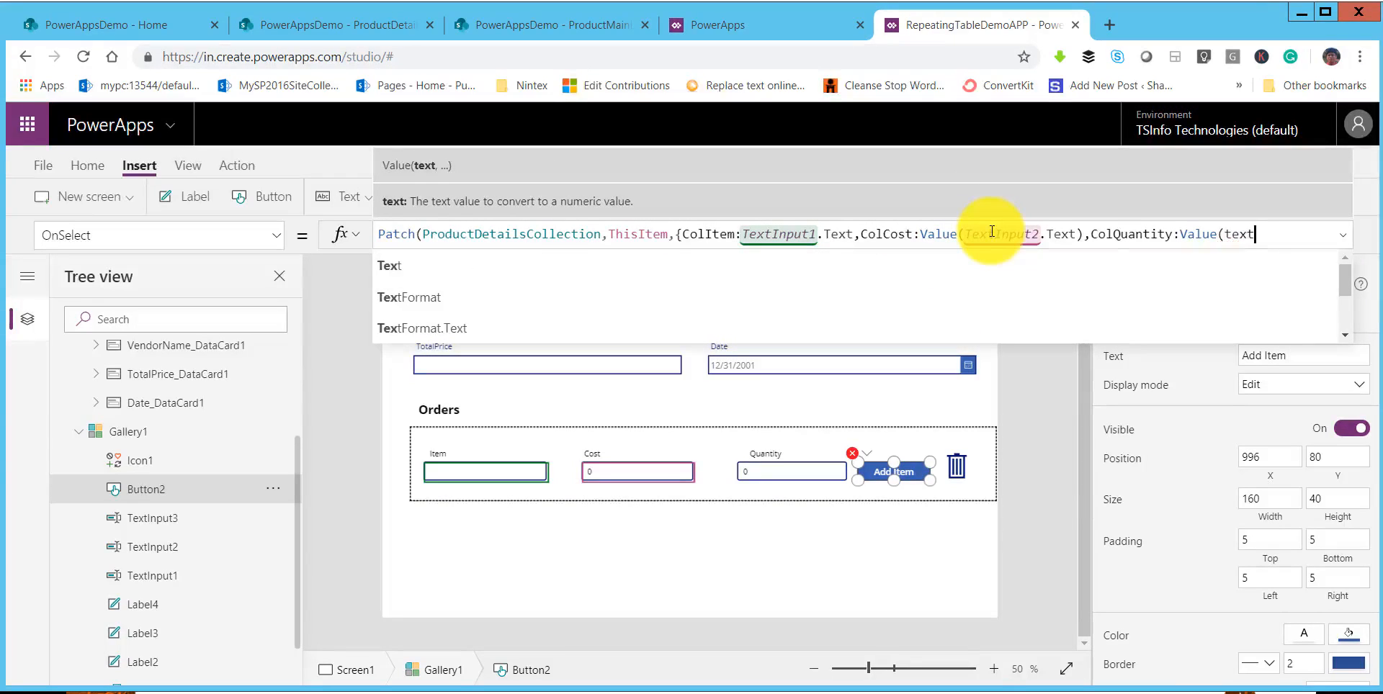
{"action": "type", "text": "i"}
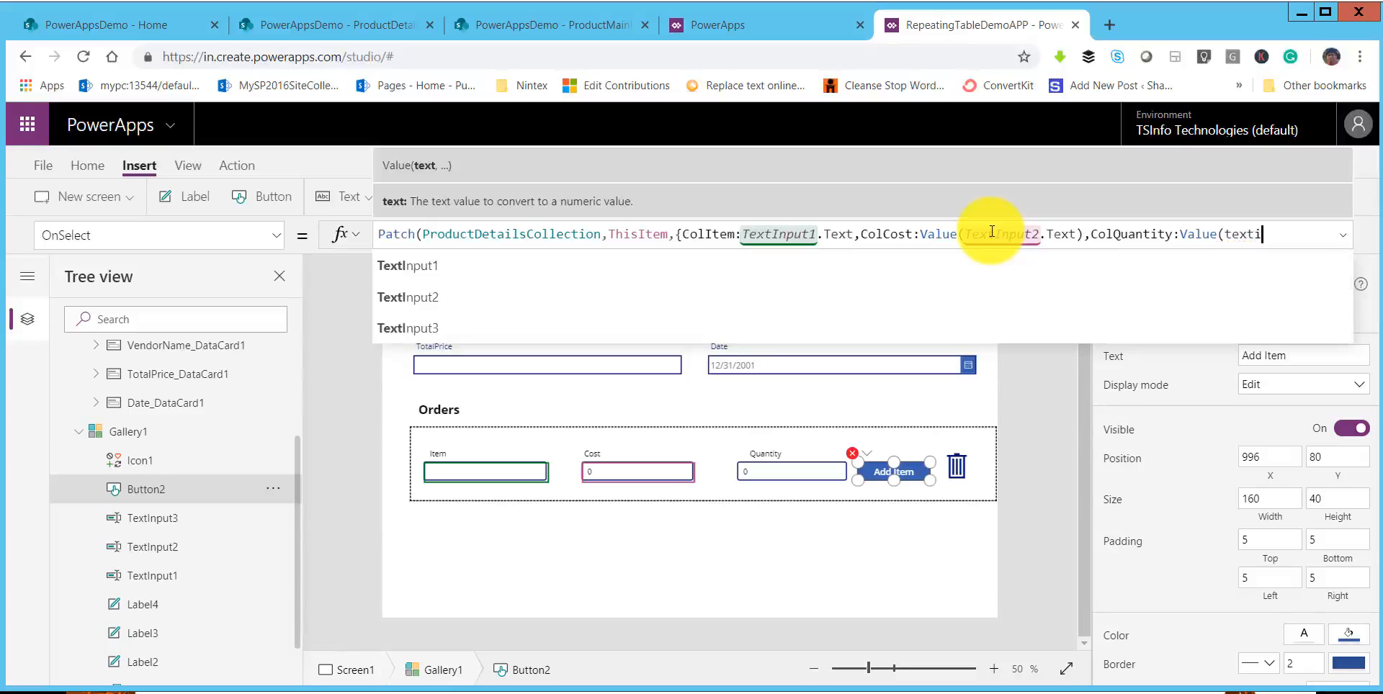
{"action": "key", "text": "Down"}
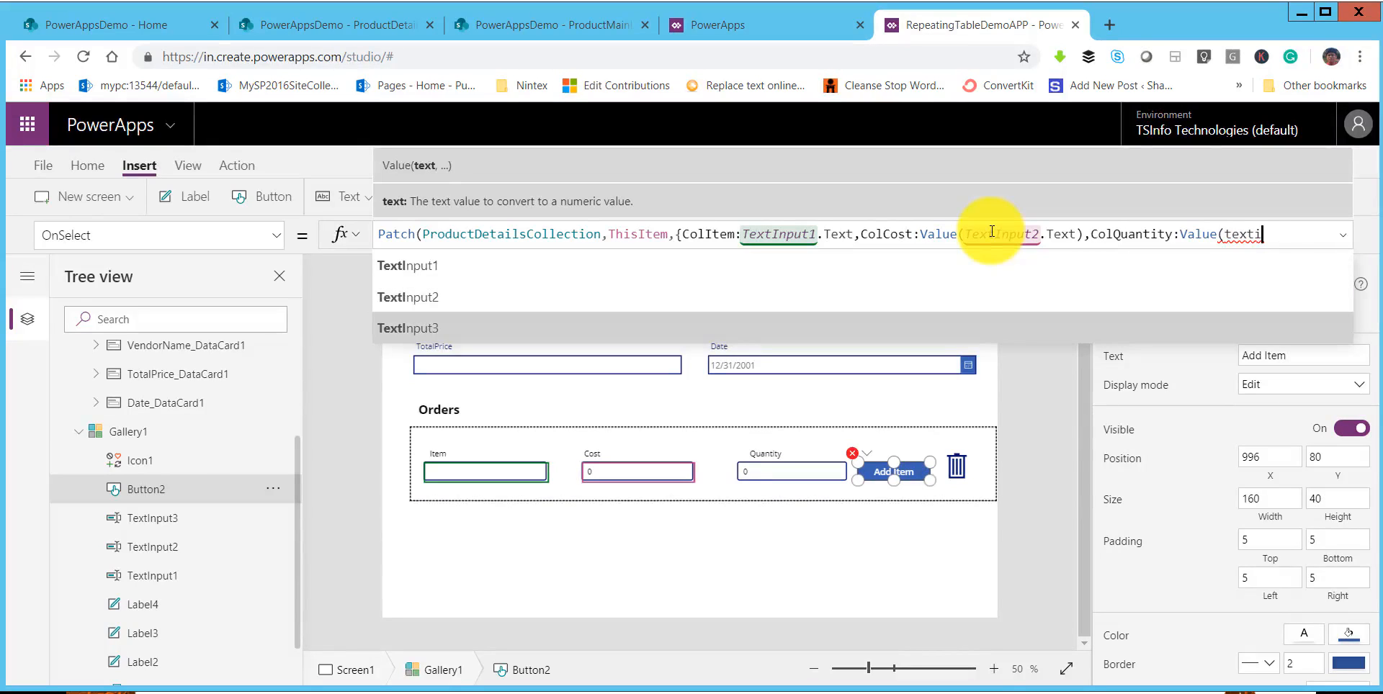
{"action": "type", "text": ".te"}
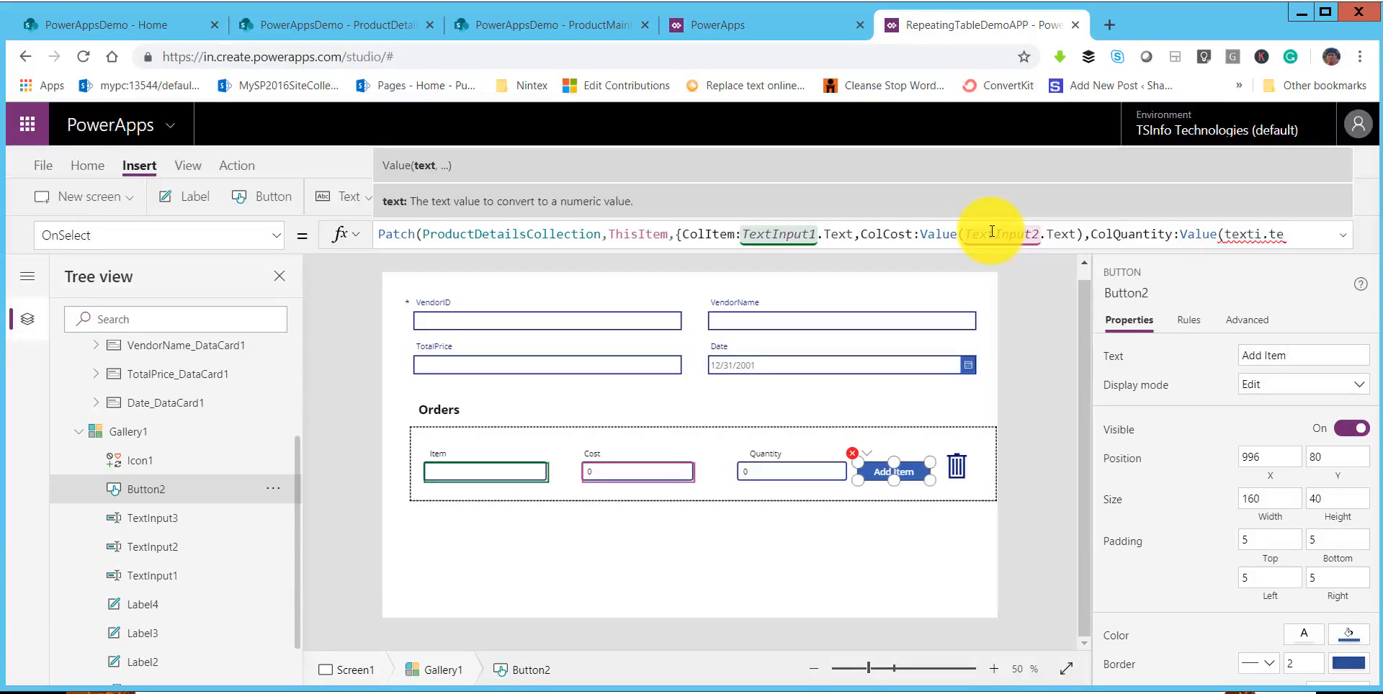
{"action": "key", "text": "BackSpace"}
{"action": "key", "text": "BackSpace"}
{"action": "key", "text": "BackSpace"}
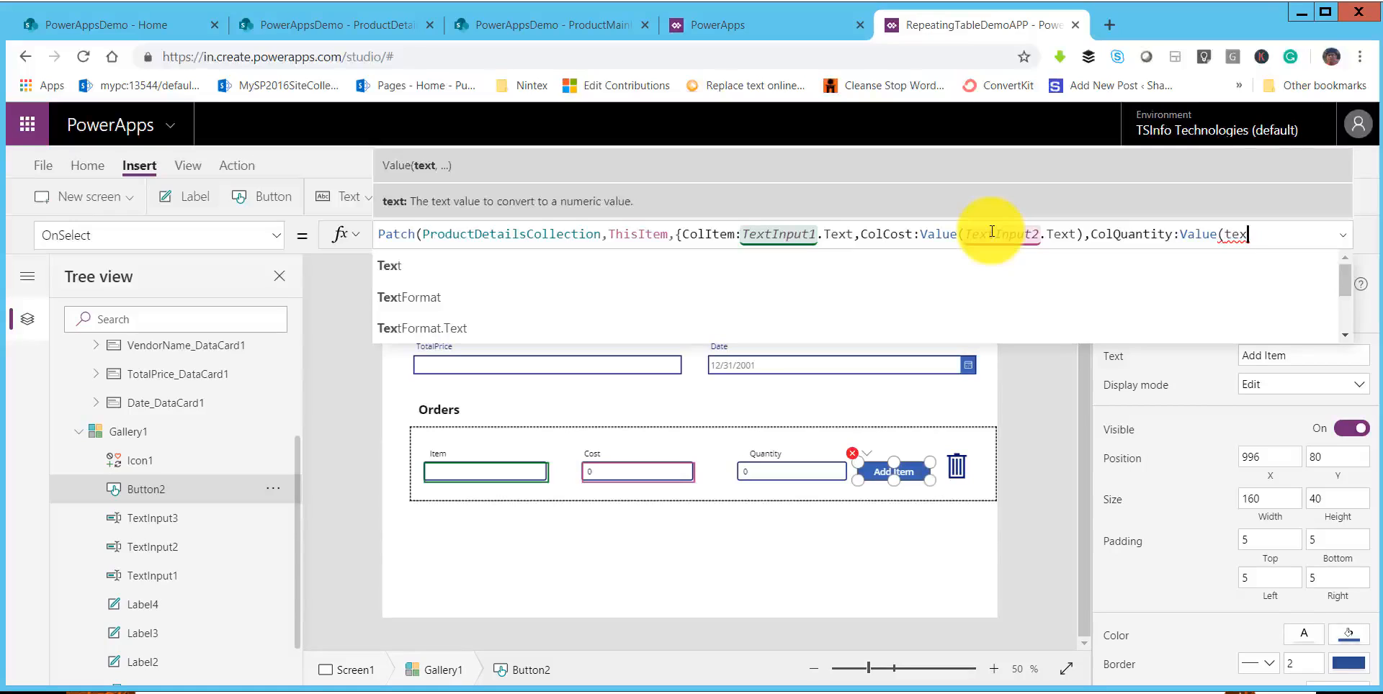
{"action": "type", "text": "tin"}
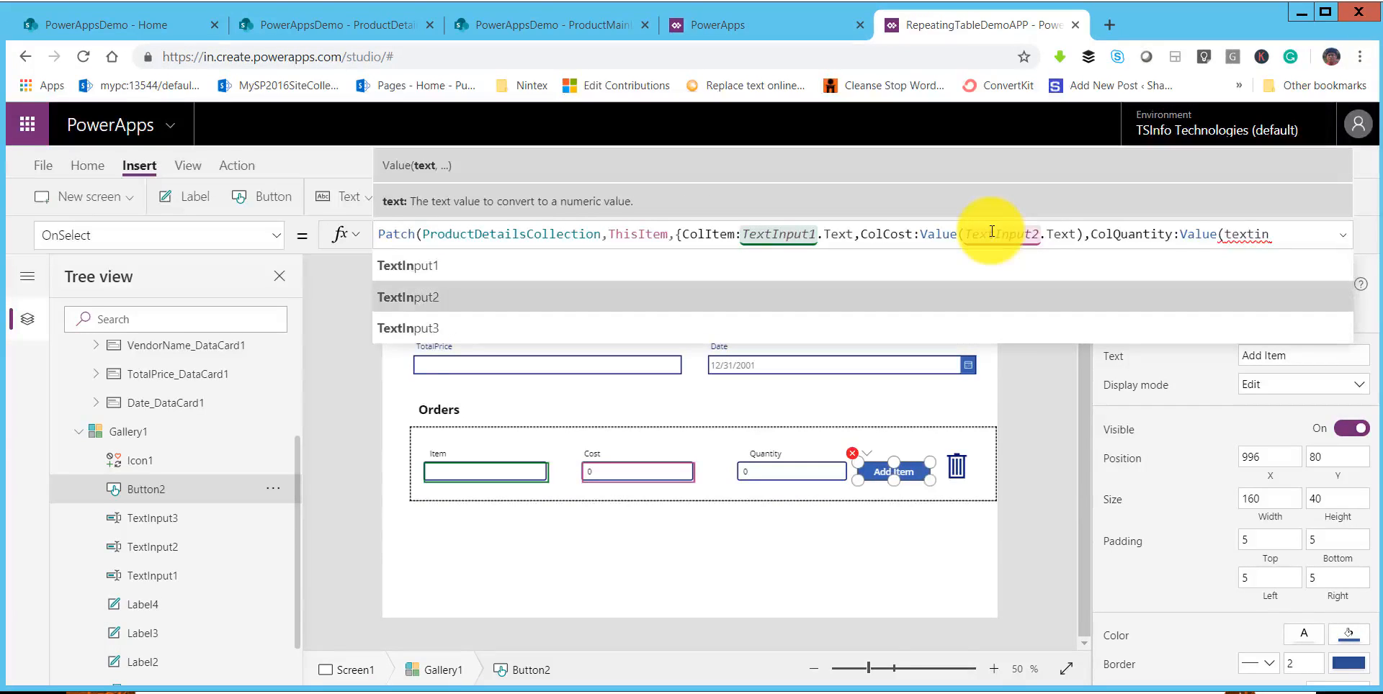
{"action": "type", "text": "put3"}
{"action": "type", "text": ".tex"}
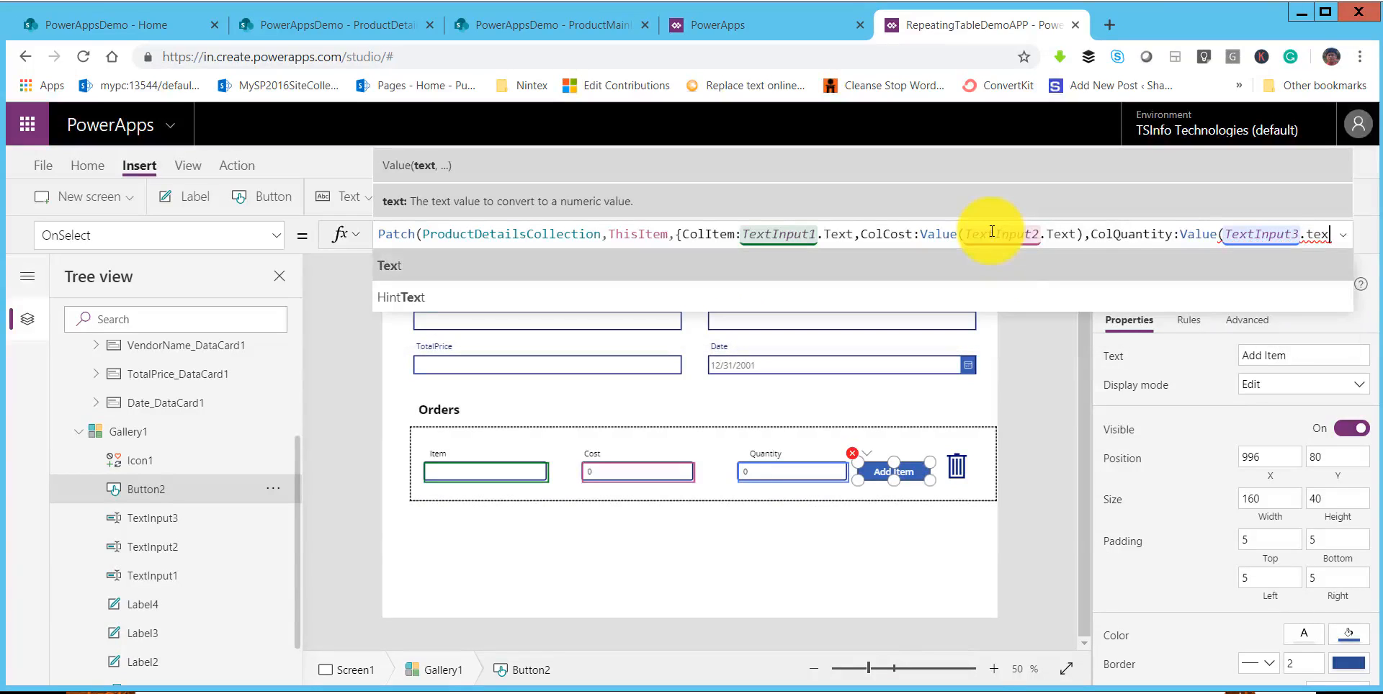
{"action": "key", "text": "Tab"}
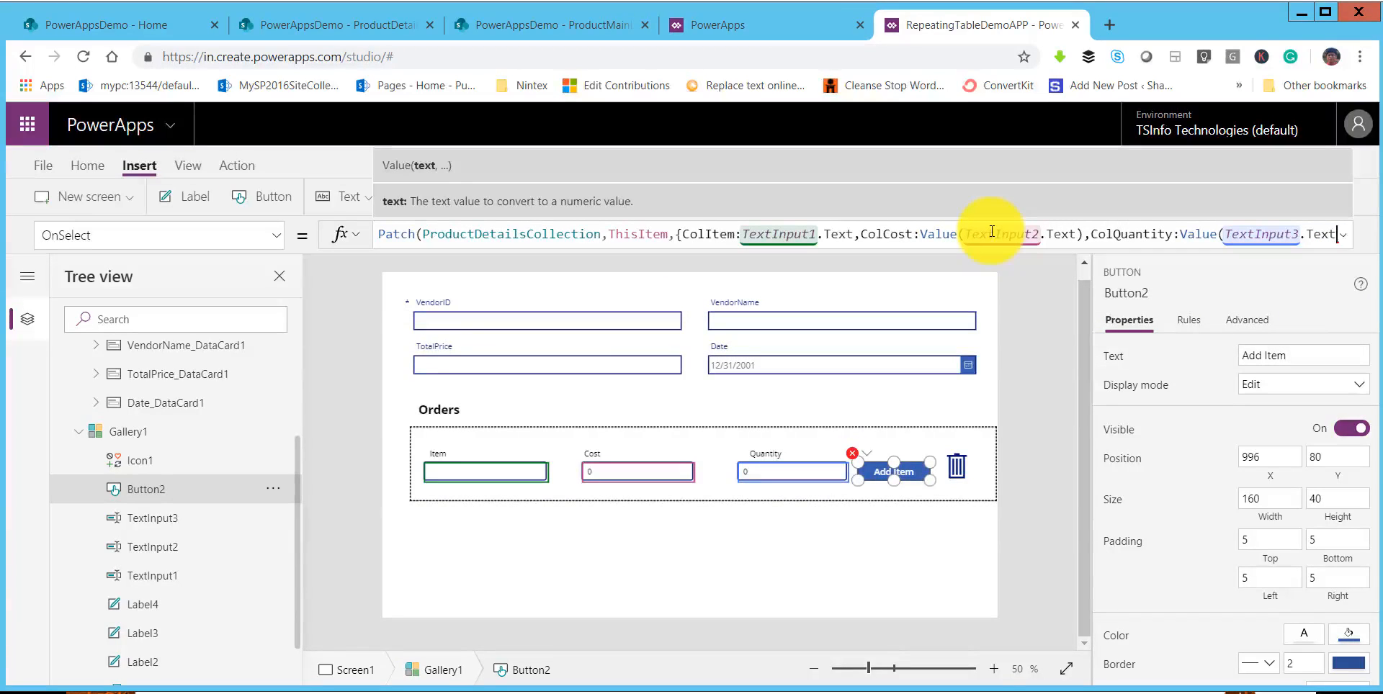
{"action": "type", "text": ") "}
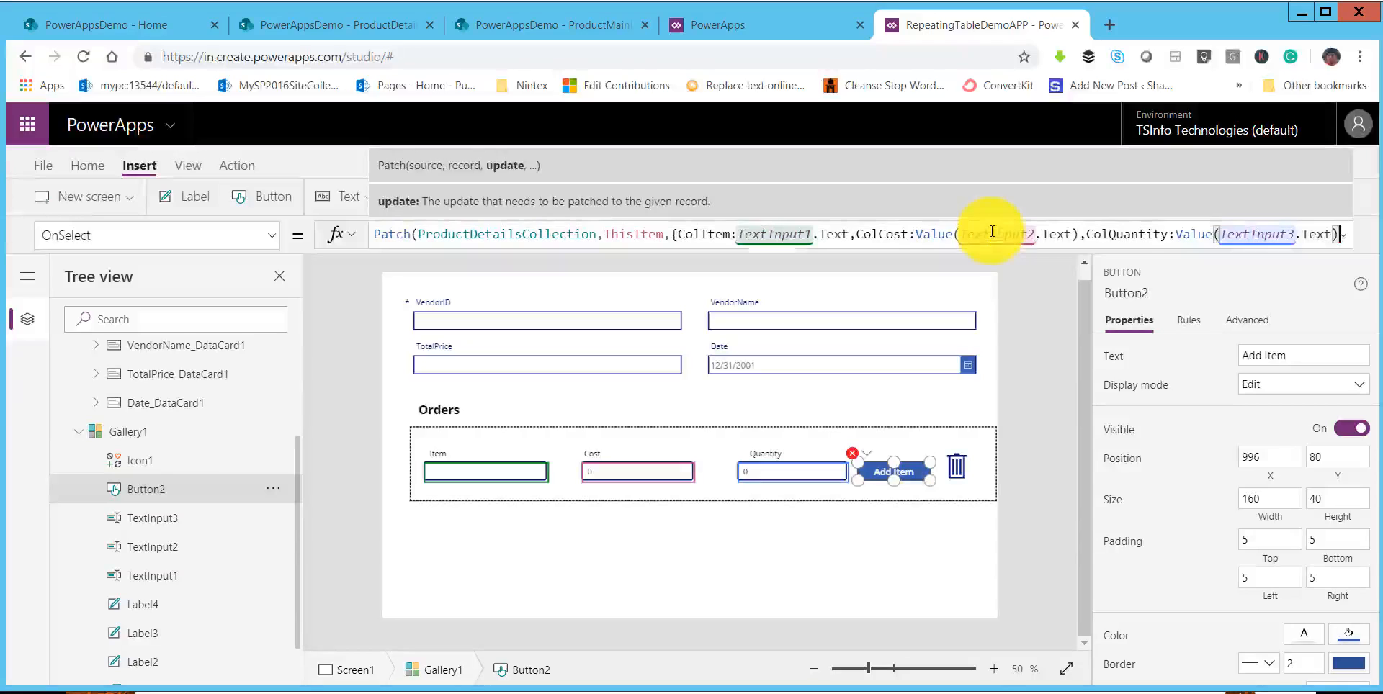
Close the update record and the Patch call, enlarge the formula area, and end the statement with a semicolon.
{"action": "type", "text": "}"}
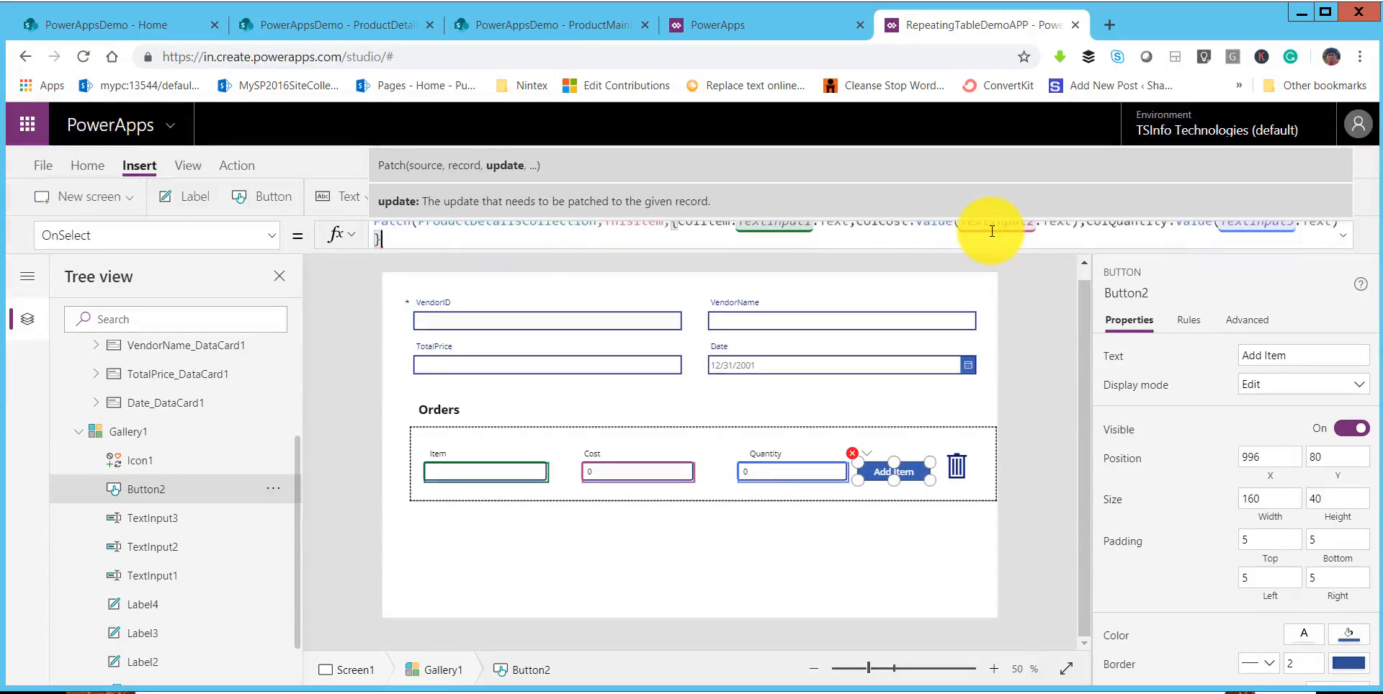
{"action": "type", "text": ")"}
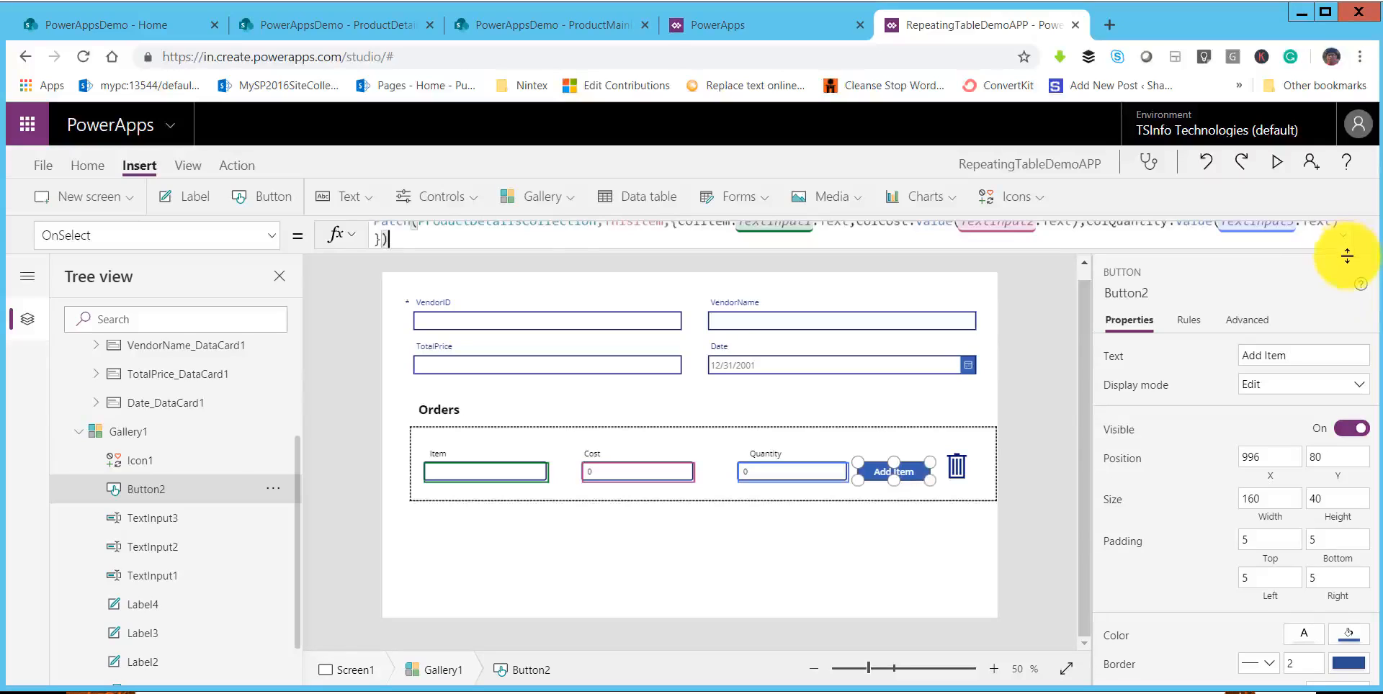
{"action": "left_click_drag", "start_coordinate": [1345, 252], "coordinate": [1358, 343]}
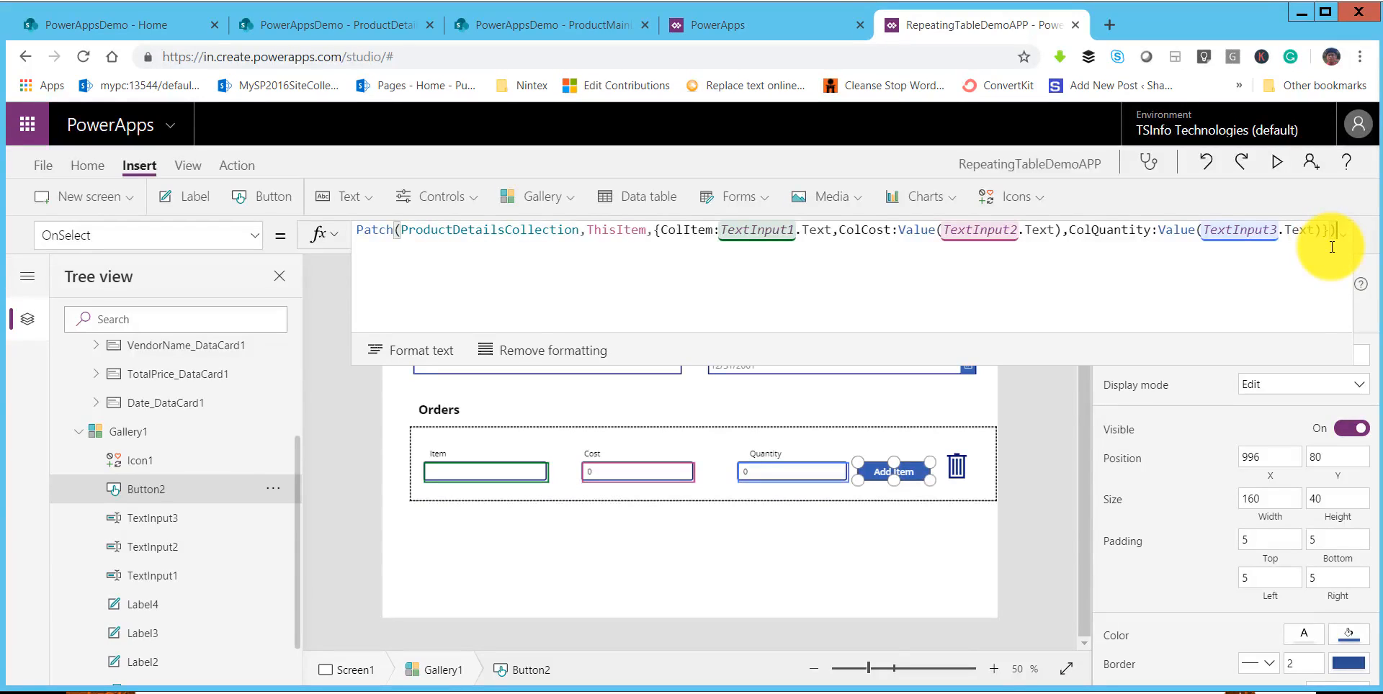
{"action": "type", "text": ";"}
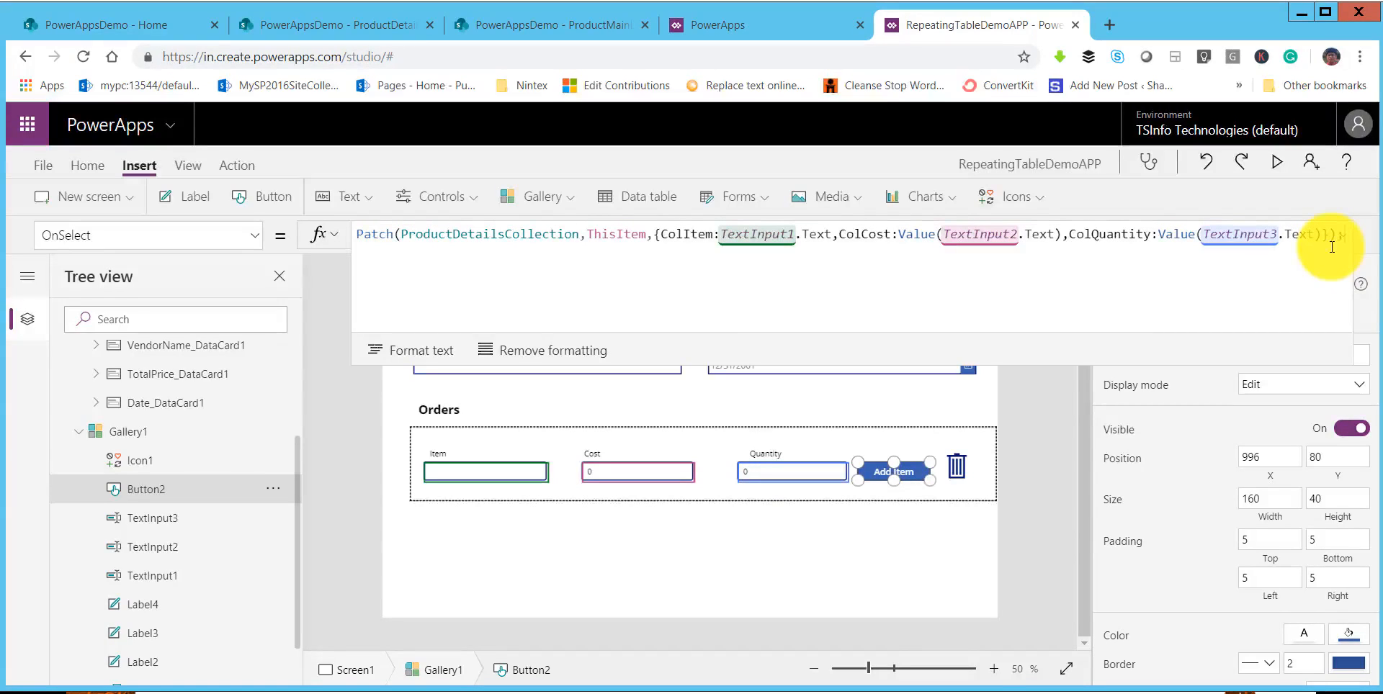
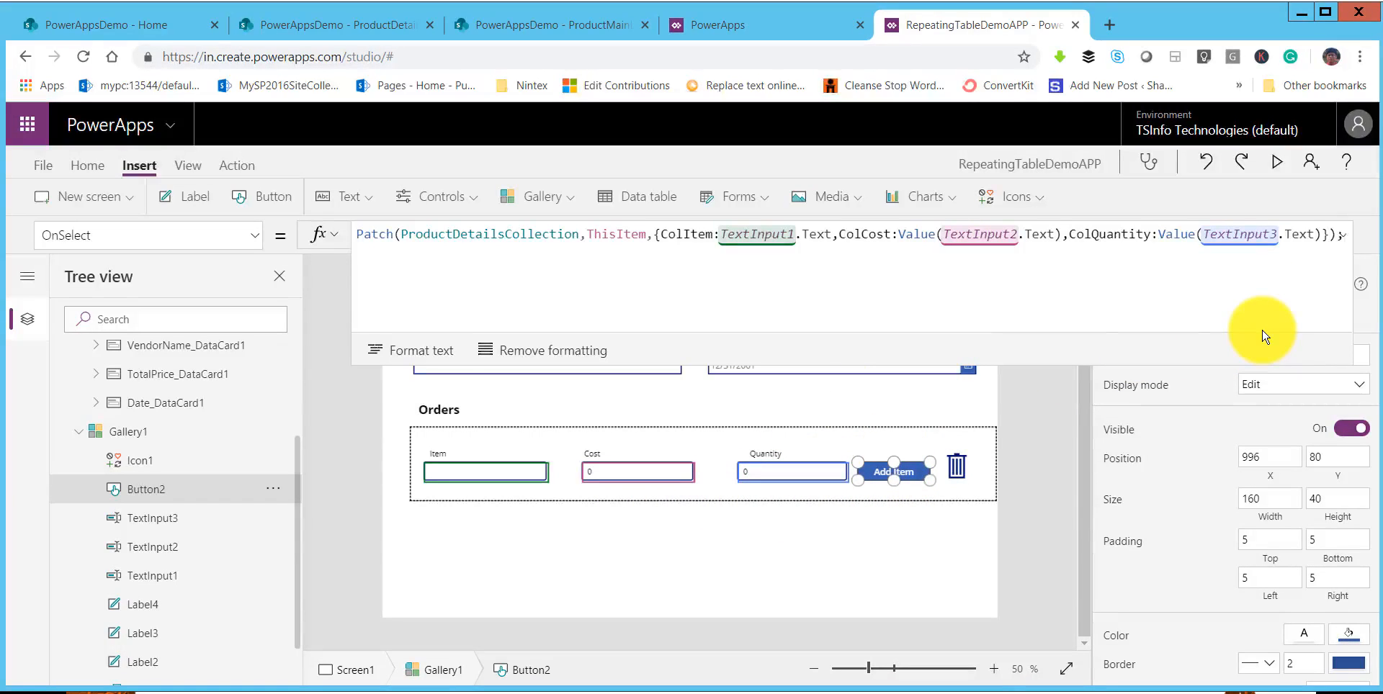
Begin a Collect call on a new line below Patch, targeting ProductDetailsCollection with an empty record {}.
{"action": "key", "text": "shift+Return"}
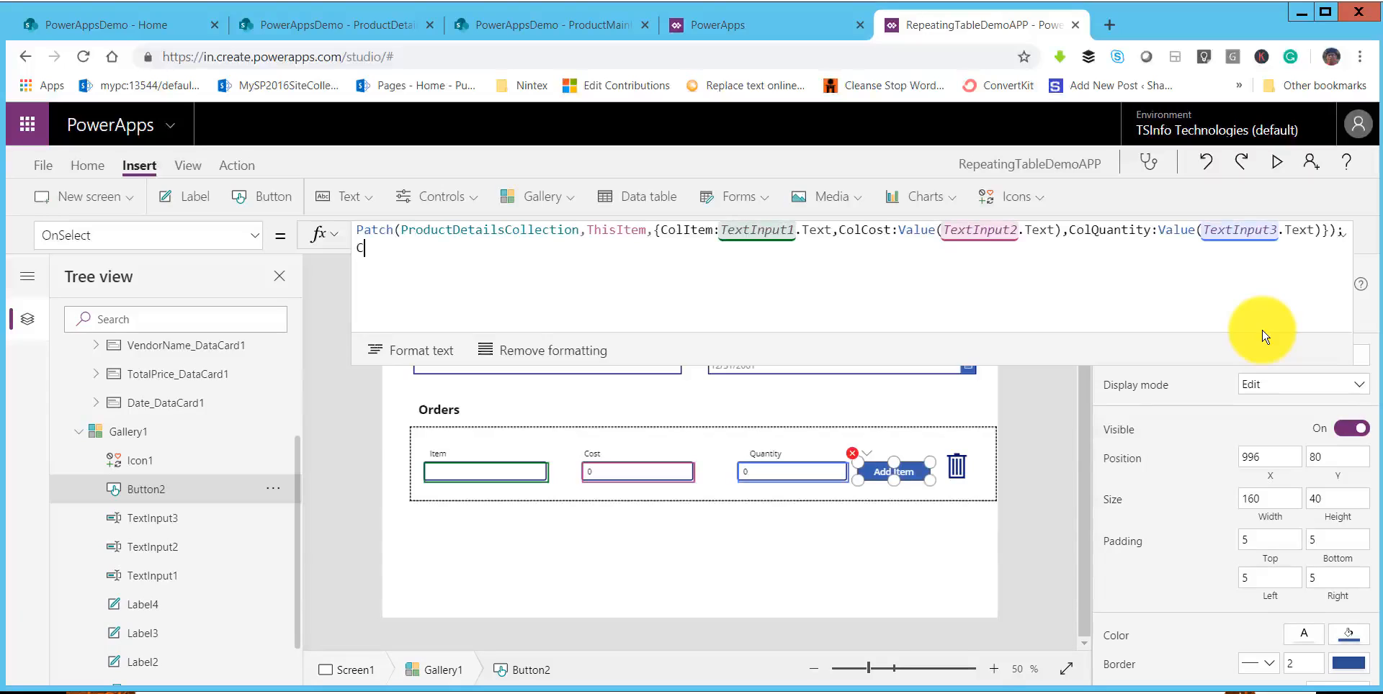
{"action": "type", "text": "Col"}
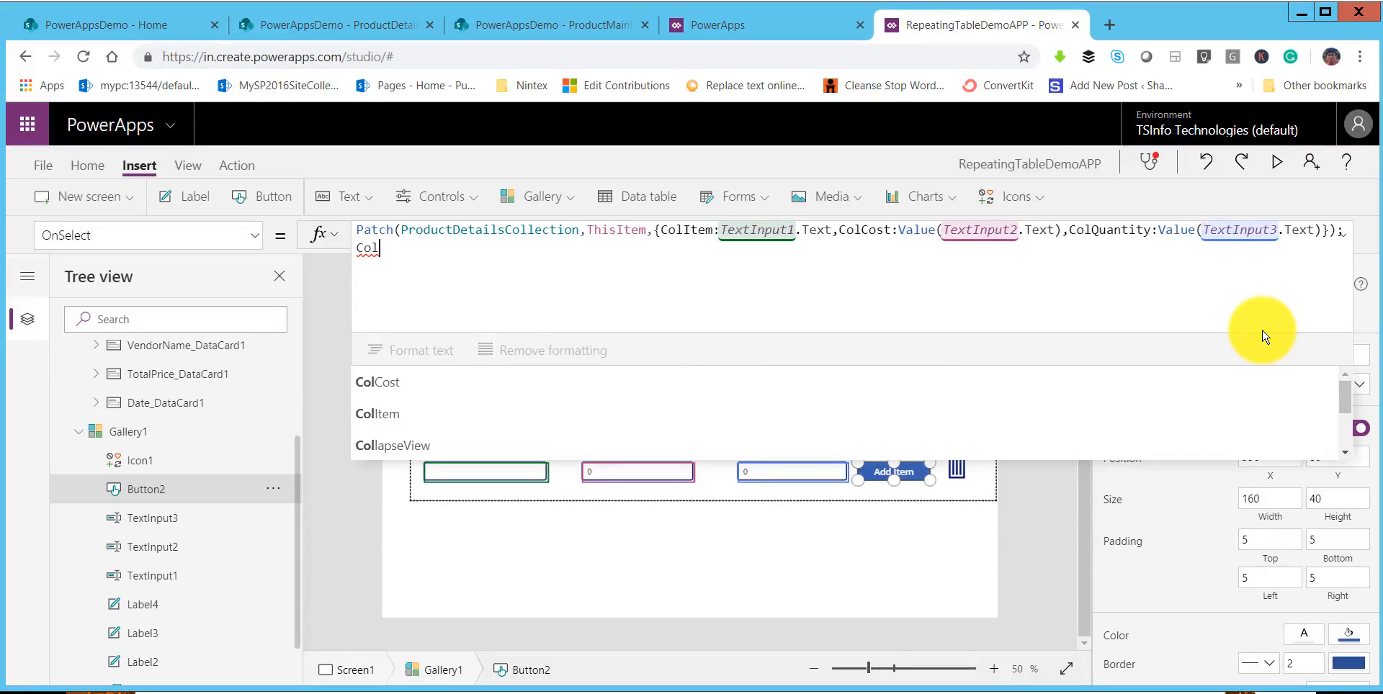
{"action": "type", "text": "lect("}
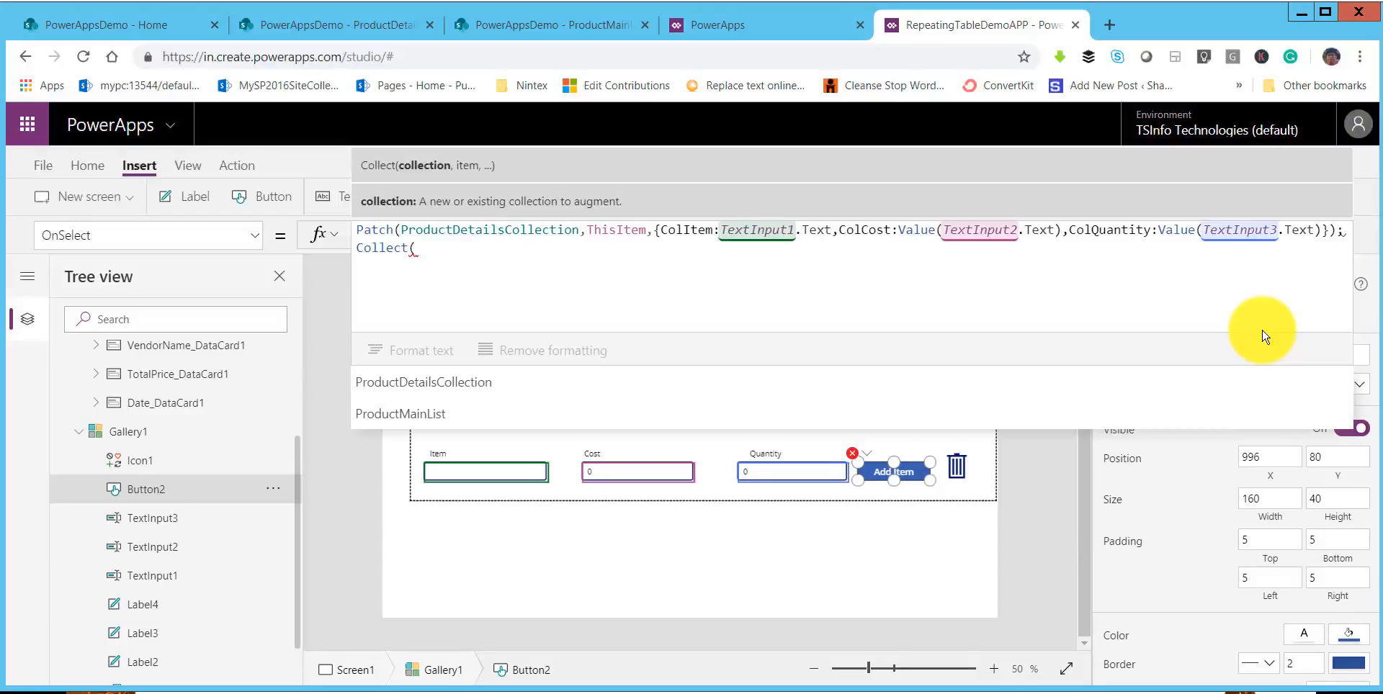
{"action": "key", "text": "Tab"}
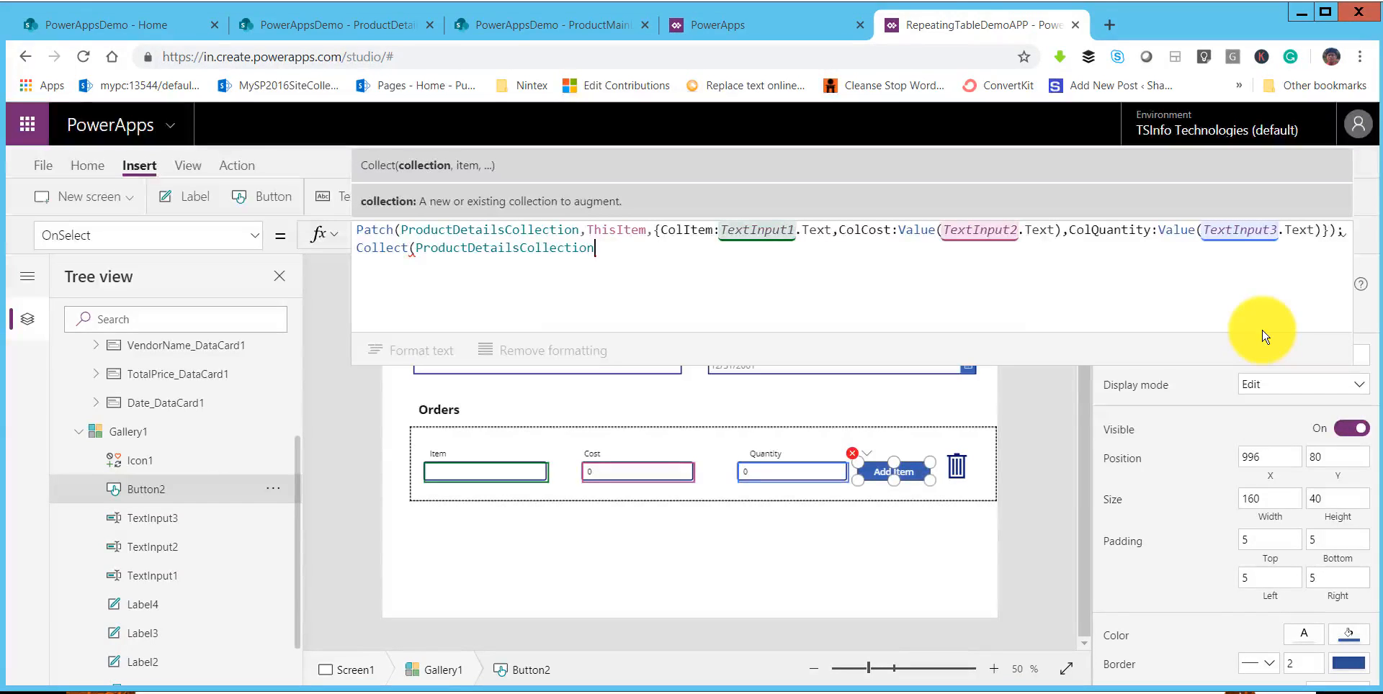
{"action": "type", "text": ",{}"}
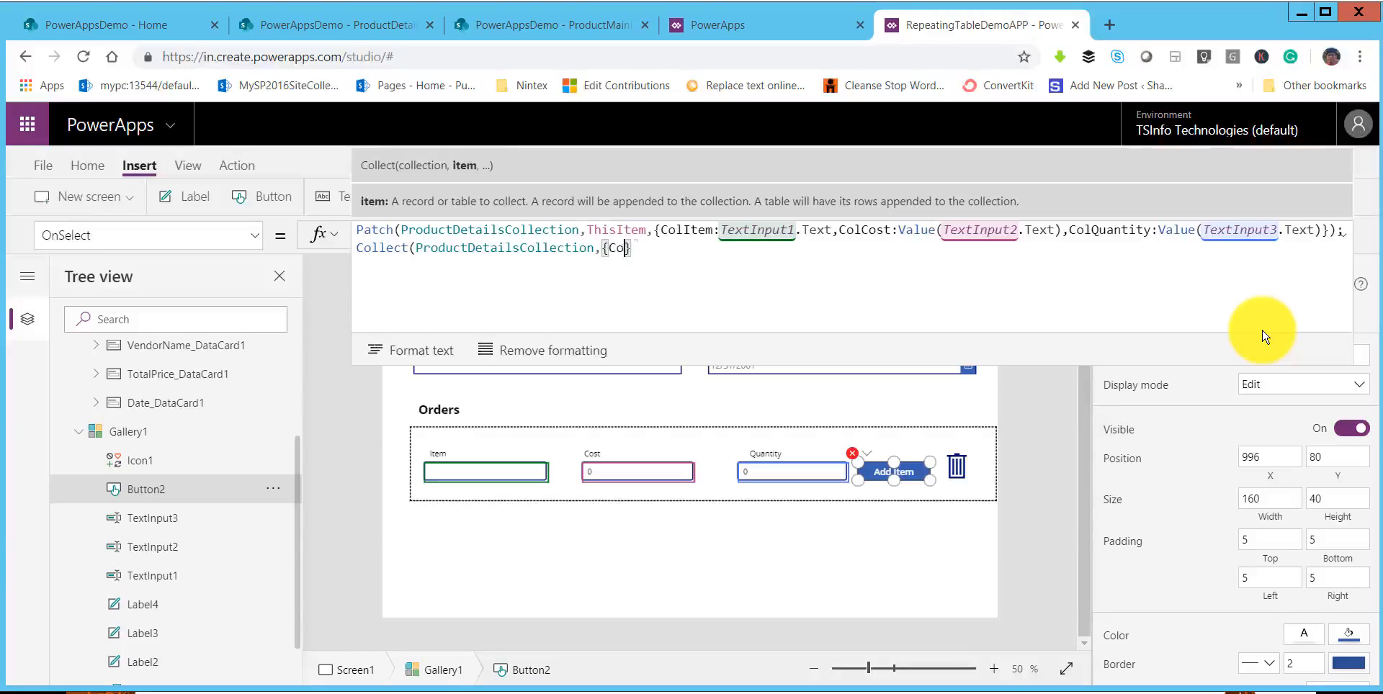
Fill the Collect record with ColItem:"" and ColCost:0, each followed by a comma.
{"action": "type", "text": "Col"}
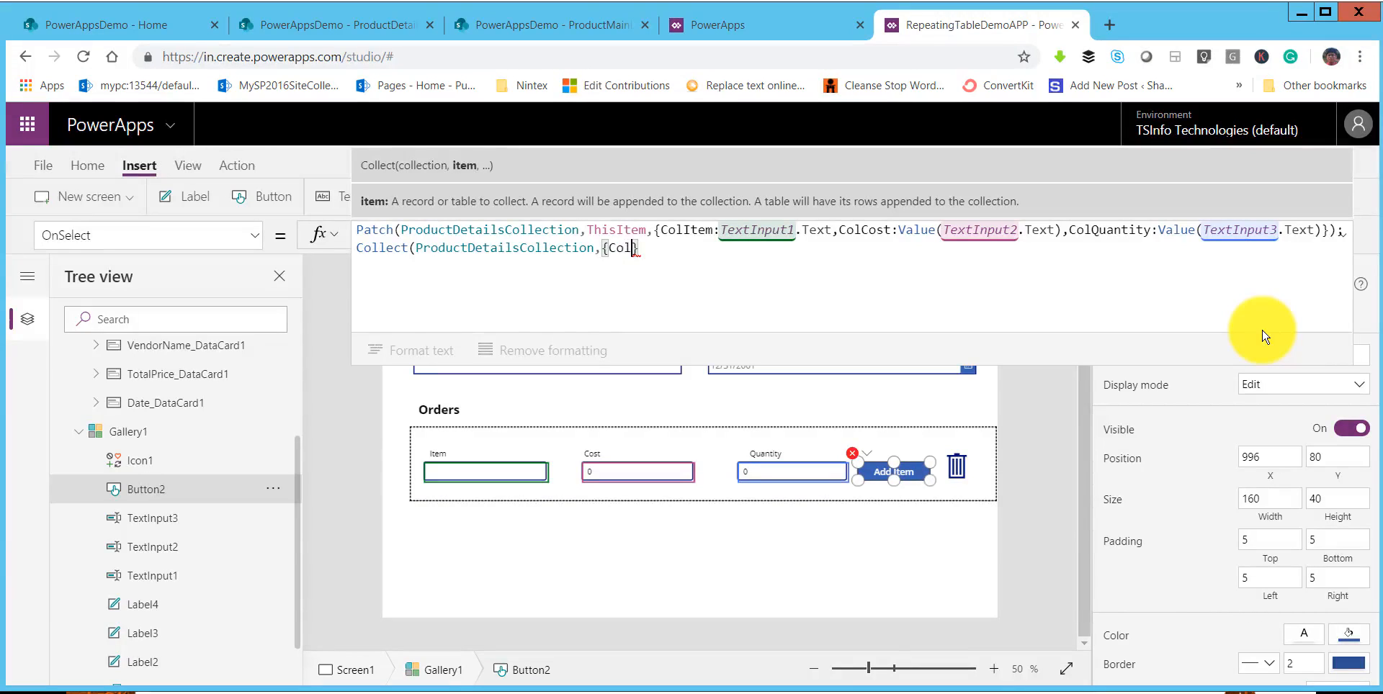
{"action": "type", "text": "Item"}
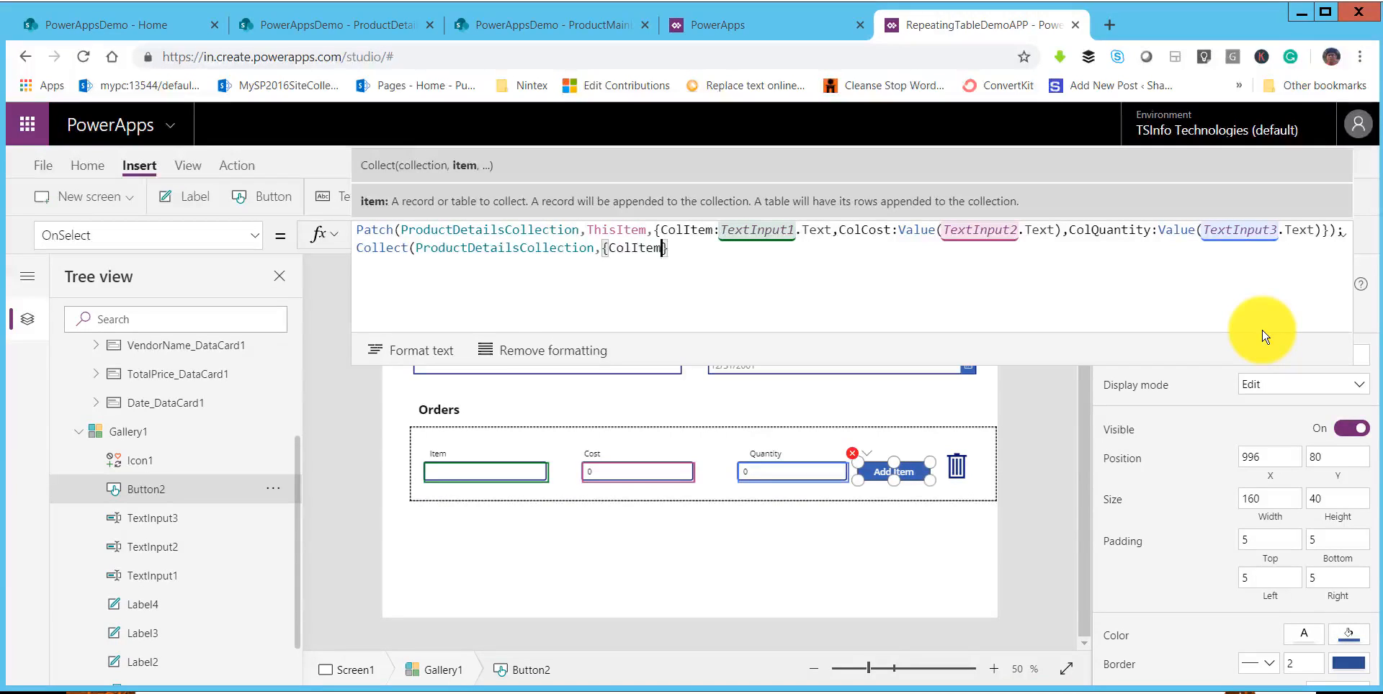
{"action": "type", "text": ":\"\","}
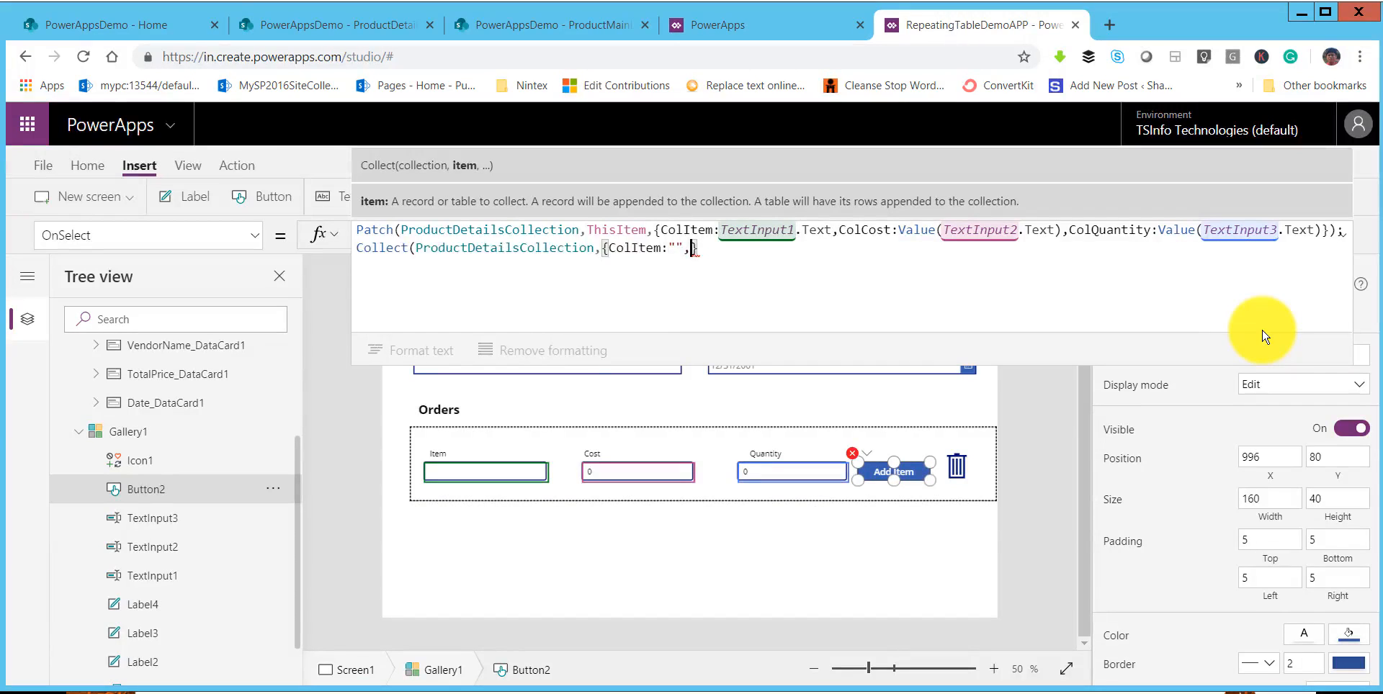
{"action": "type", "text": "ColCo"}
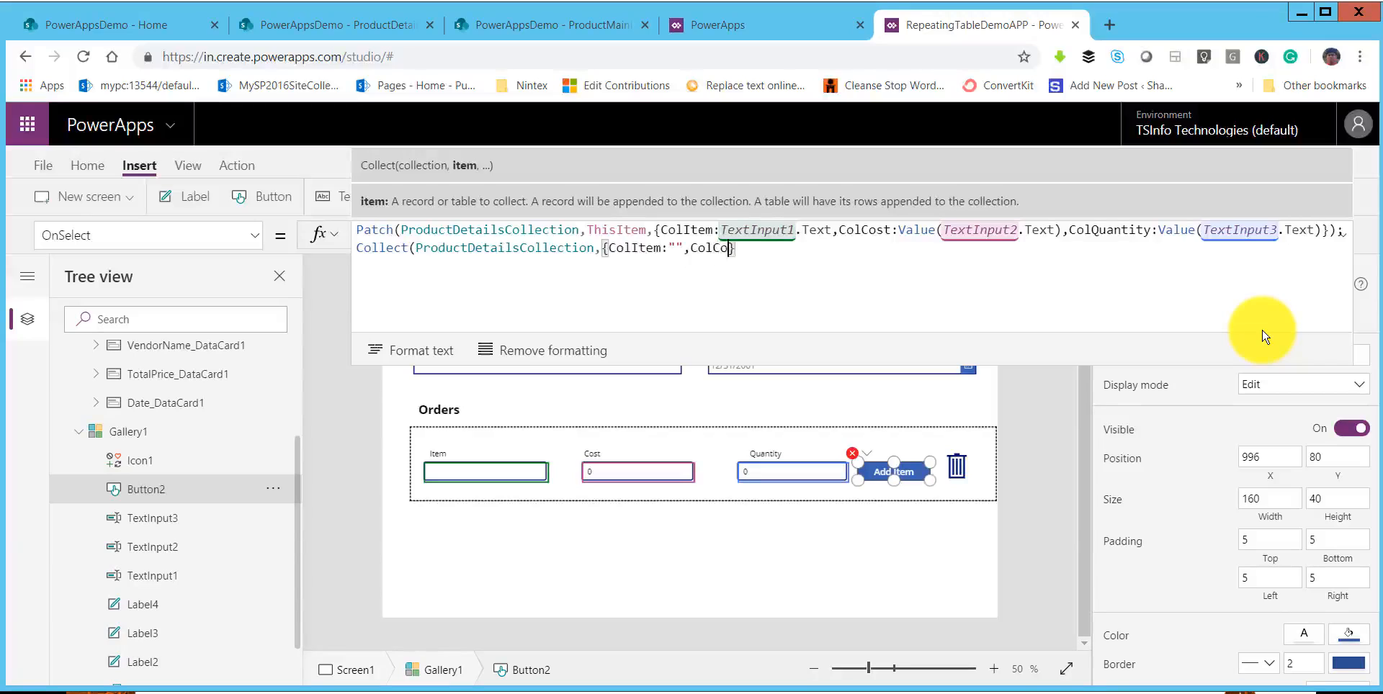
{"action": "type", "text": "st"}
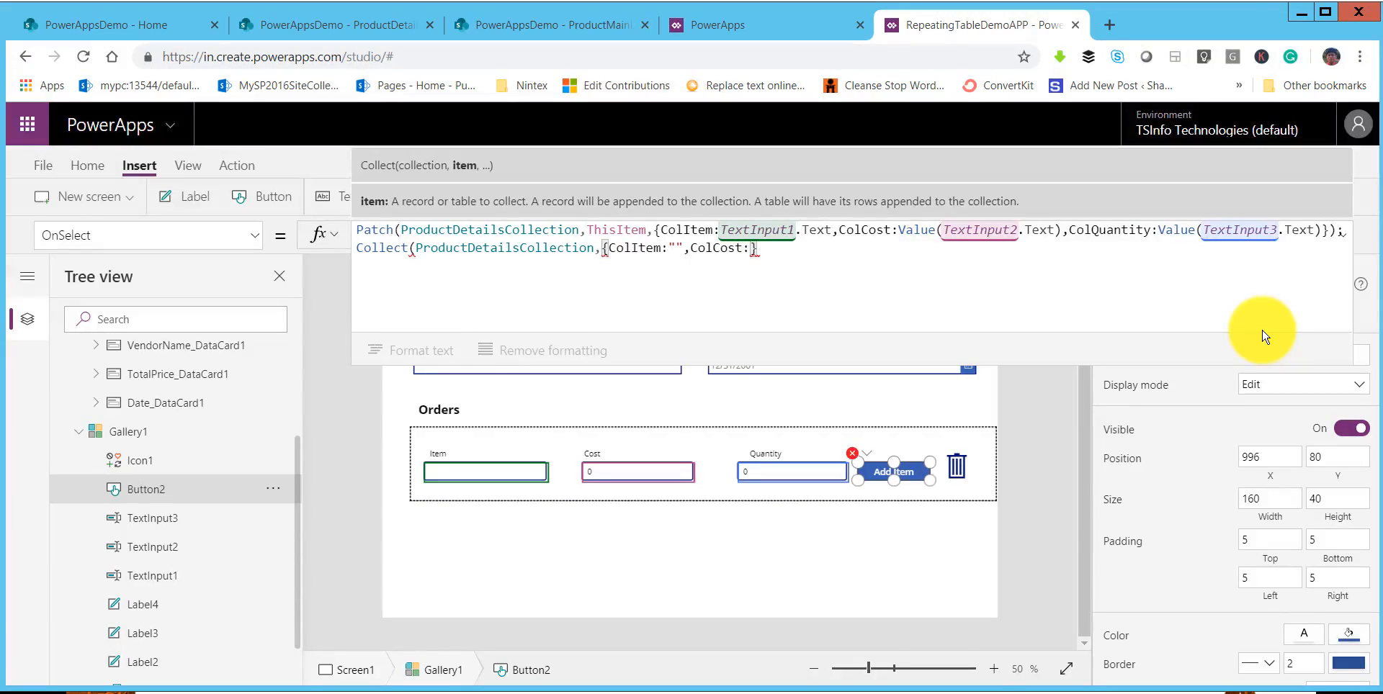
{"action": "type", "text": ":0,"}
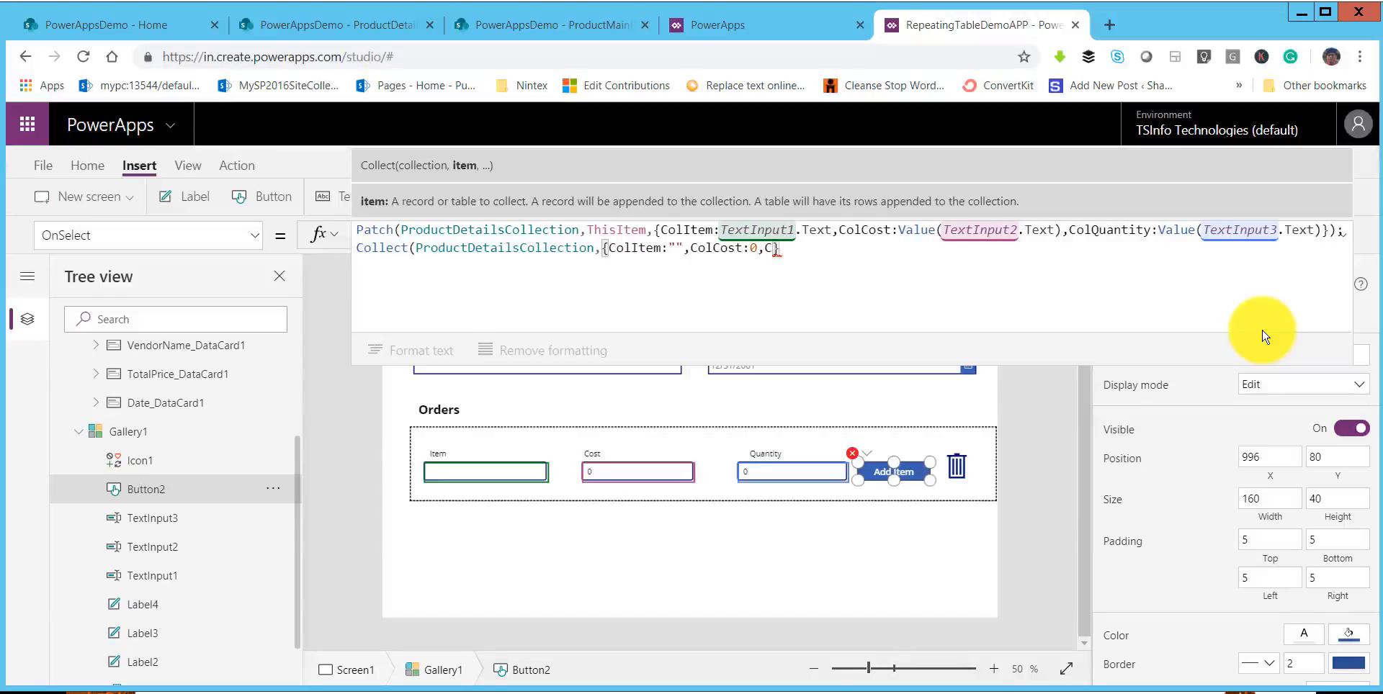
Add ColQuantity:0 to the Collect record, close the call, and leave formula editing.
{"action": "type", "text": "ColQ"}
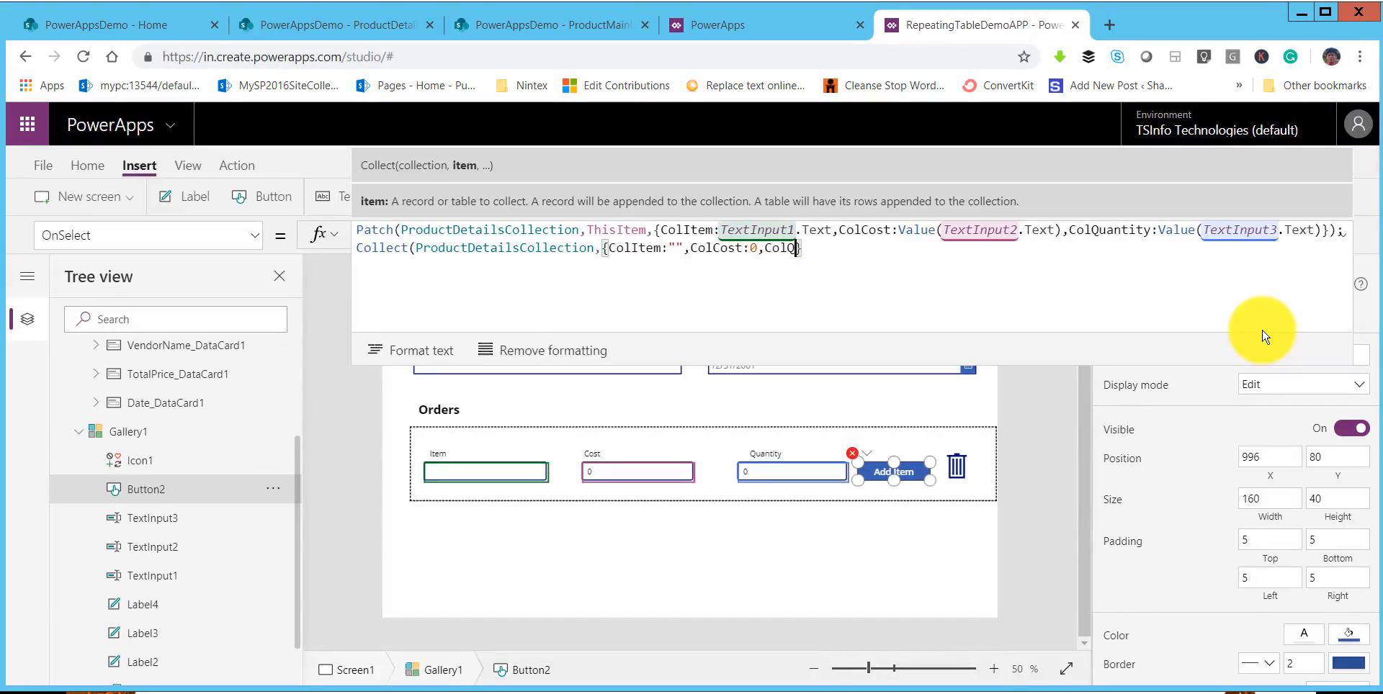
{"action": "type", "text": "uantity"}
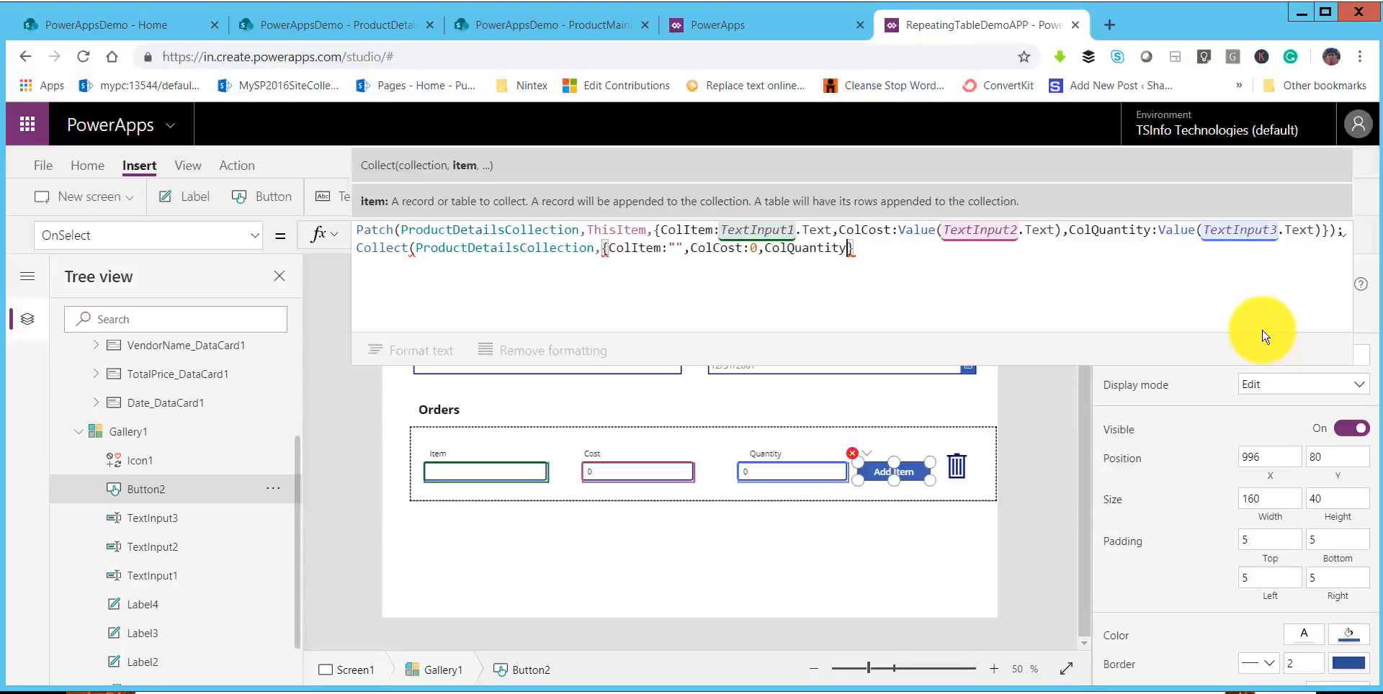
{"action": "type", "text": ":0})"}
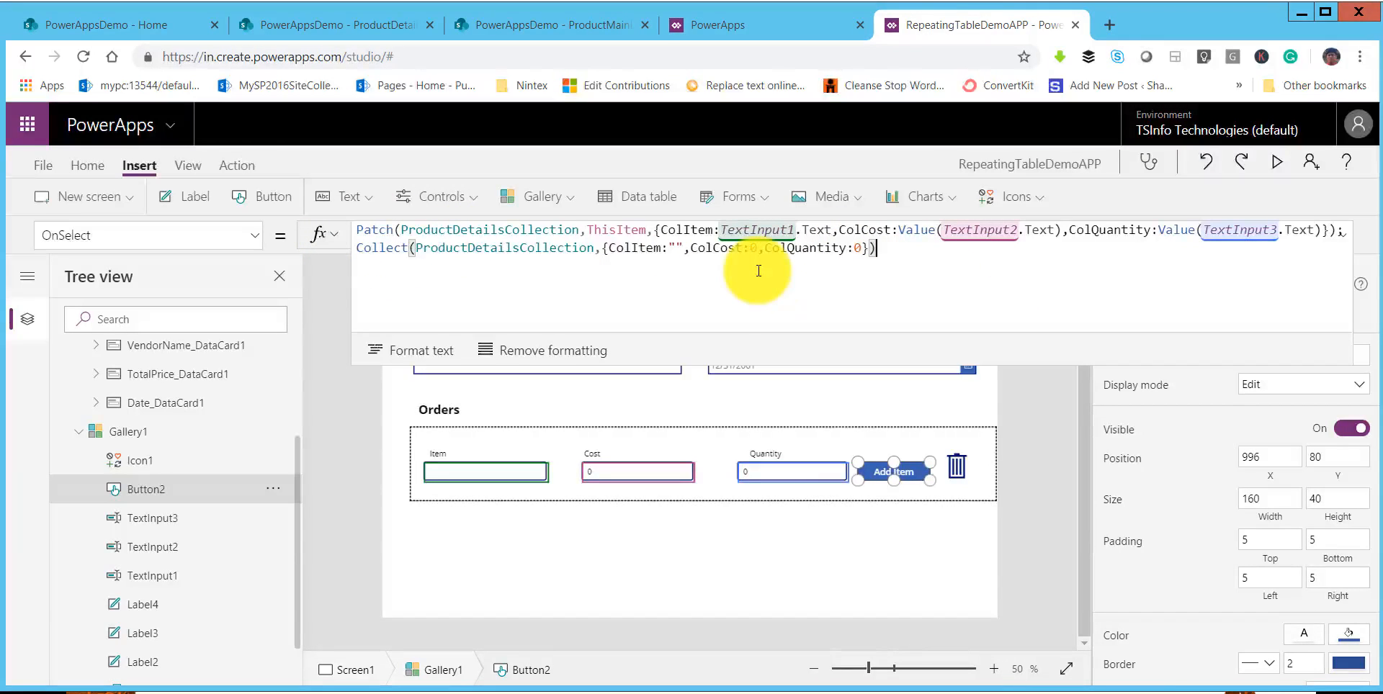
{"action": "left_click", "coordinate": [896, 497]}
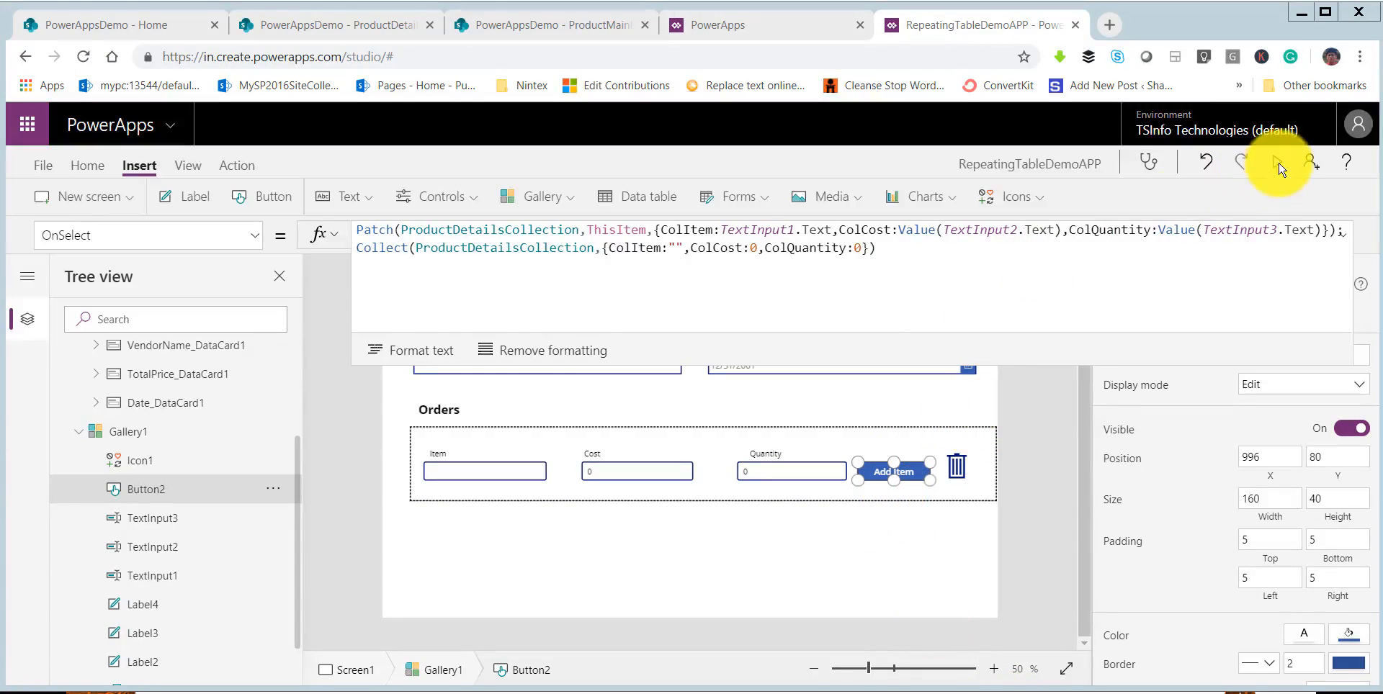
Preview the app, test Add Item on the first Orders row, and return to editing, dismissing the tip.
{"action": "key", "text": "F5"}
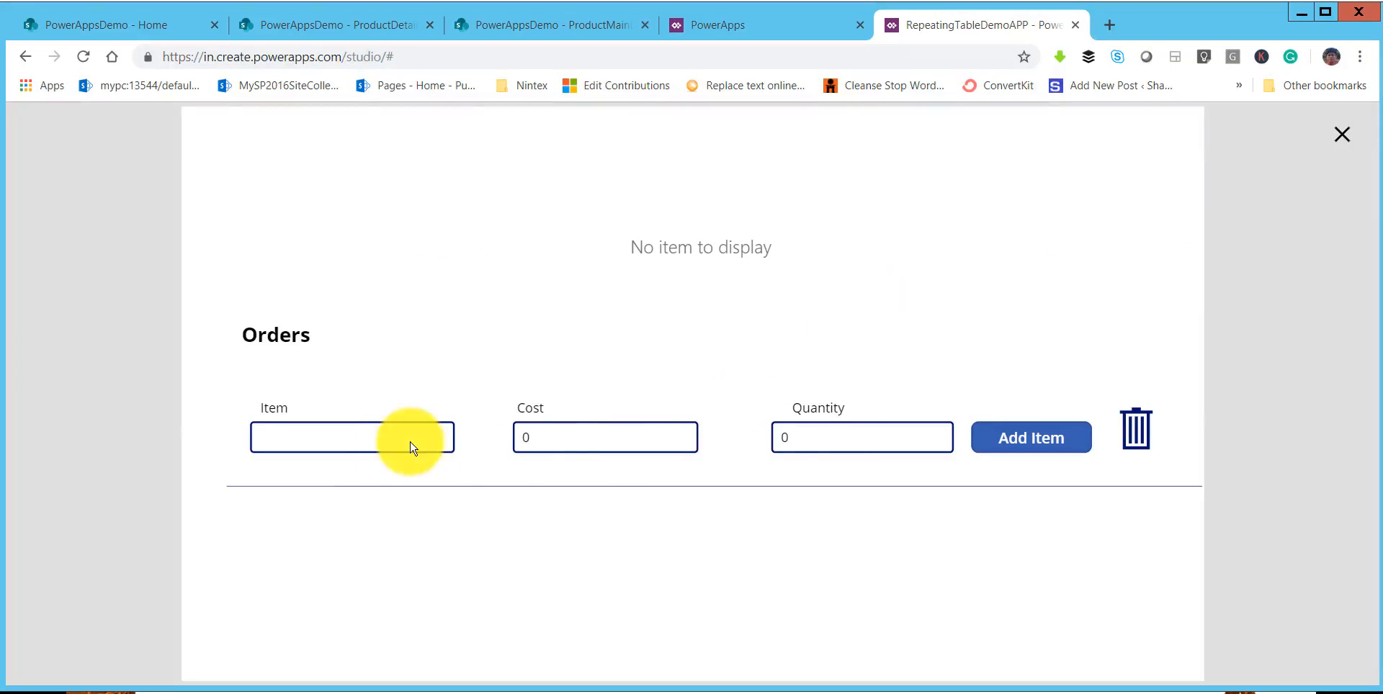
{"action": "left_click", "coordinate": [1013, 447]}
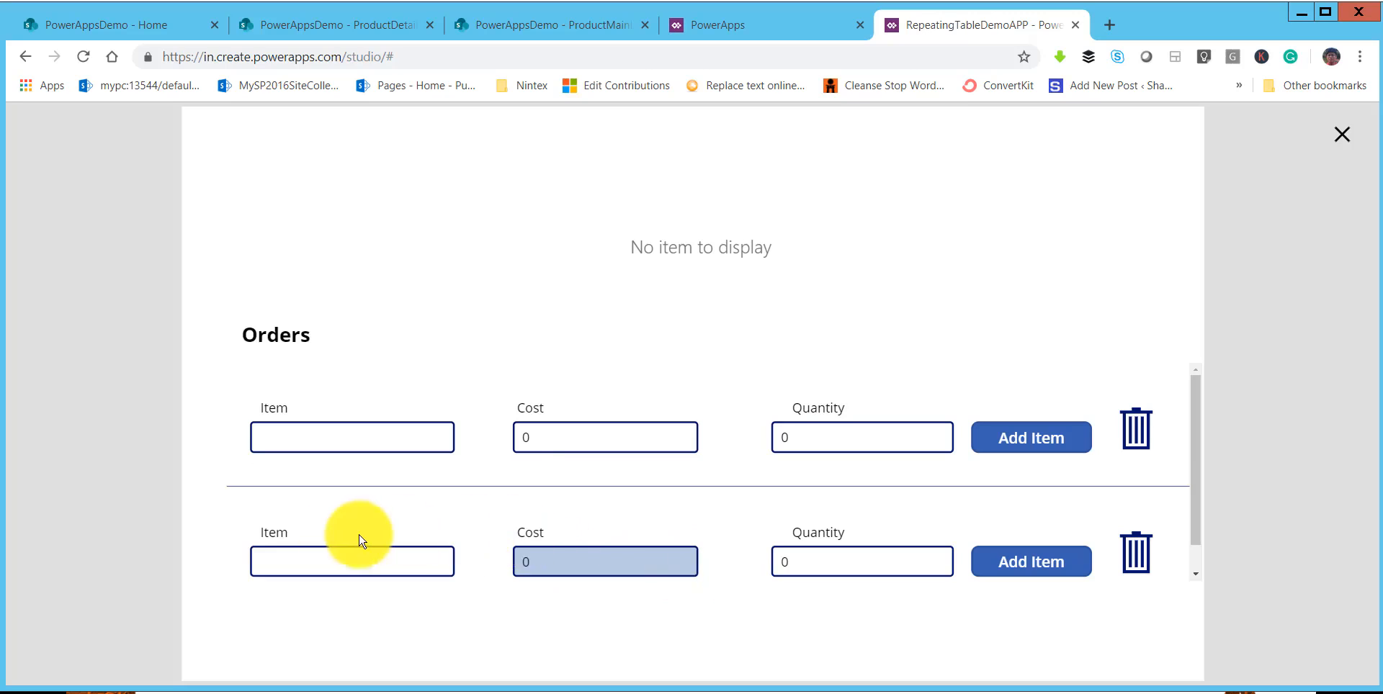
{"action": "double_click", "coordinate": [272, 532]}
{"action": "double_click", "coordinate": [530, 532]}
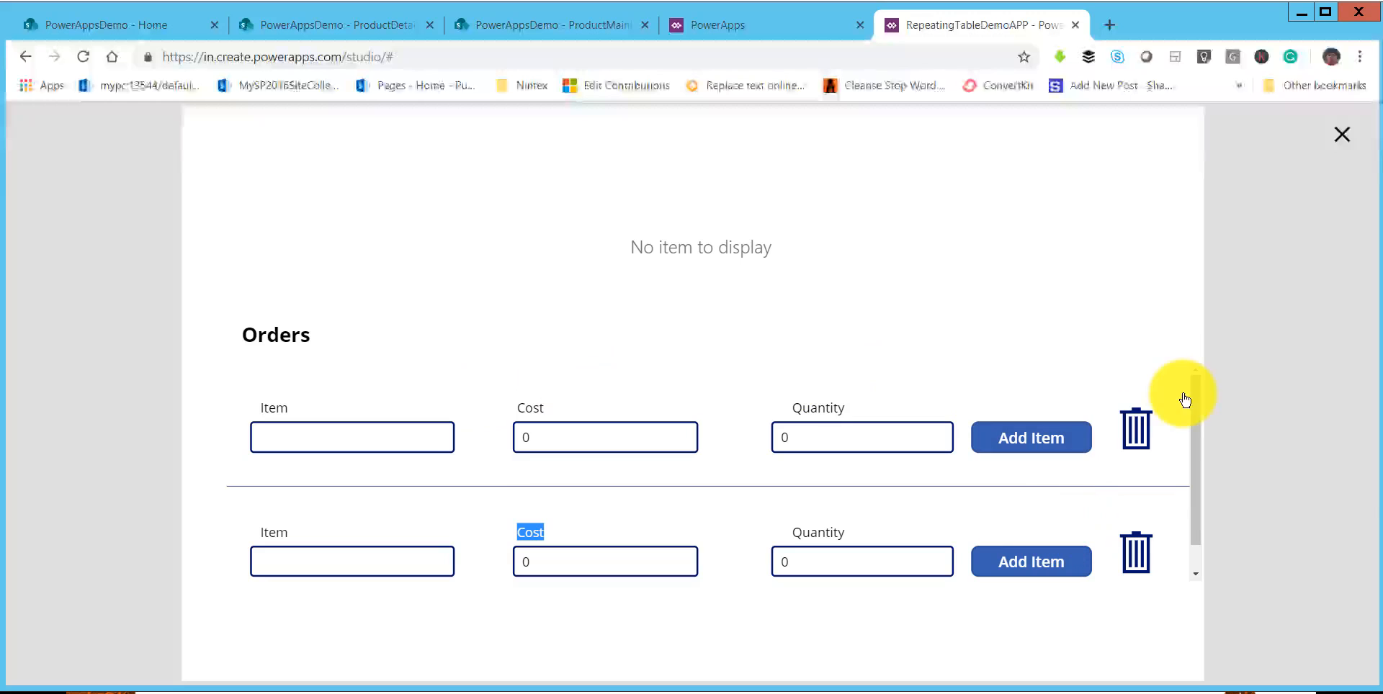
{"action": "left_click", "coordinate": [1337, 134]}
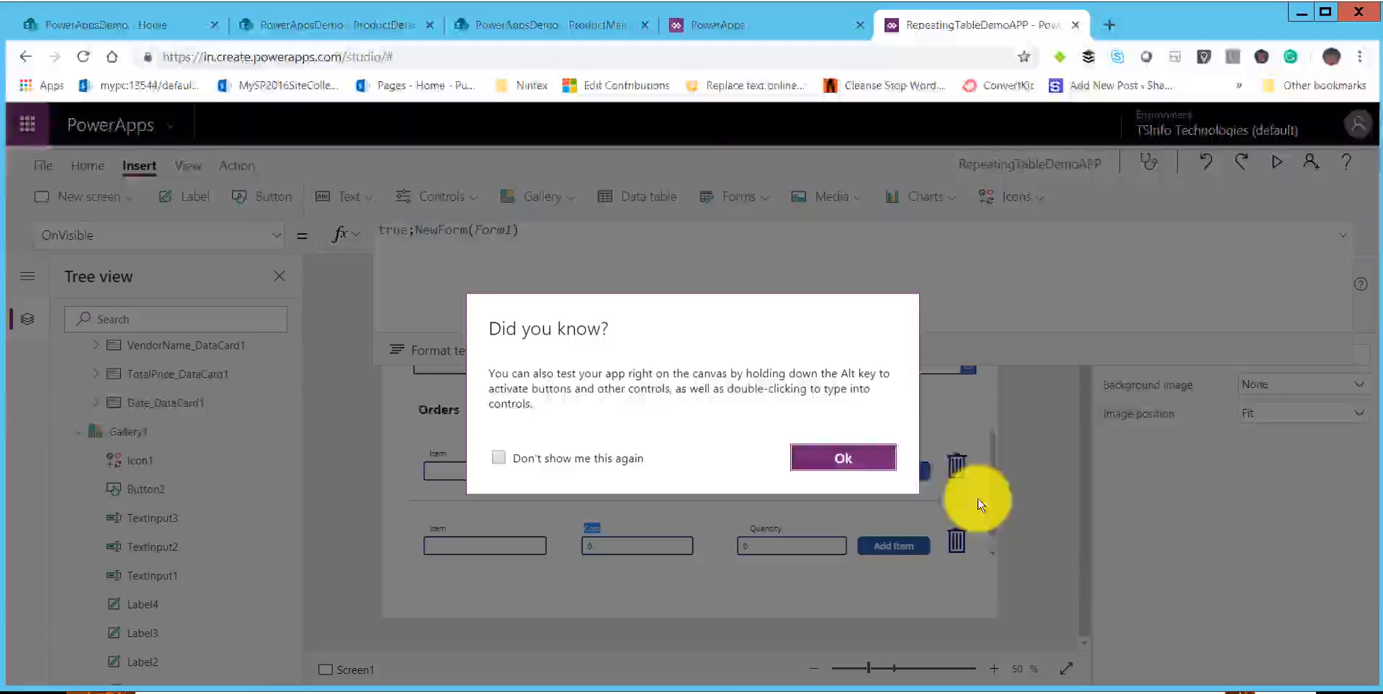
{"action": "left_click", "coordinate": [829, 457]}
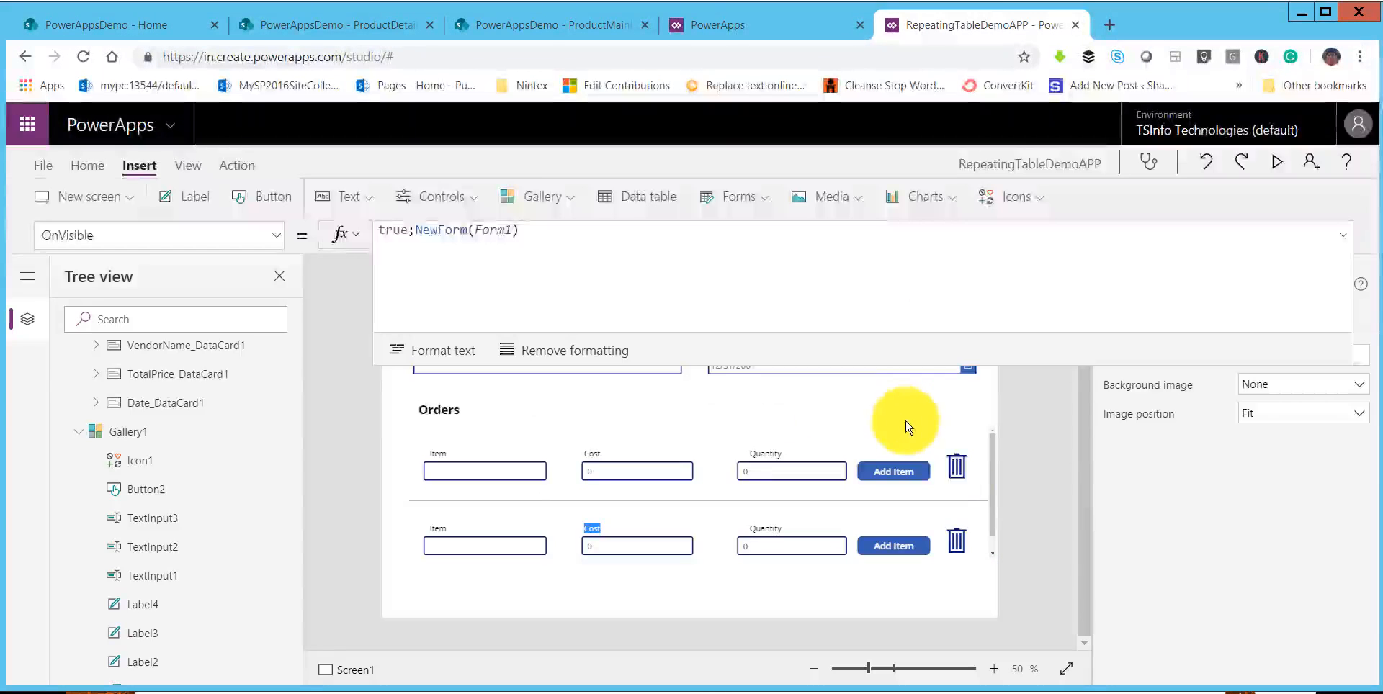
Replace the OnSelect formula of the Orders gallery's trash icon with a Remove call targeting ProductDetailsCollection.
{"action": "left_click", "coordinate": [958, 474]}
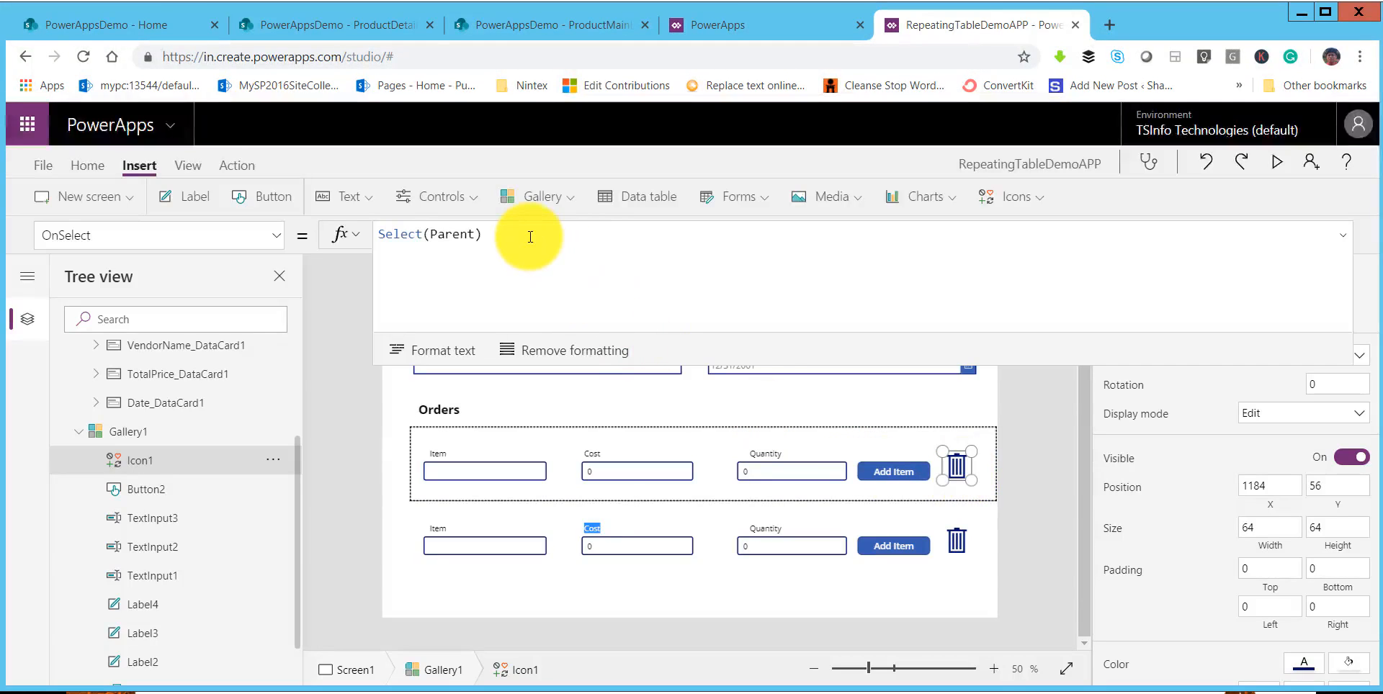
{"action": "left_click_drag", "start_coordinate": [530, 237], "coordinate": [378, 226]}
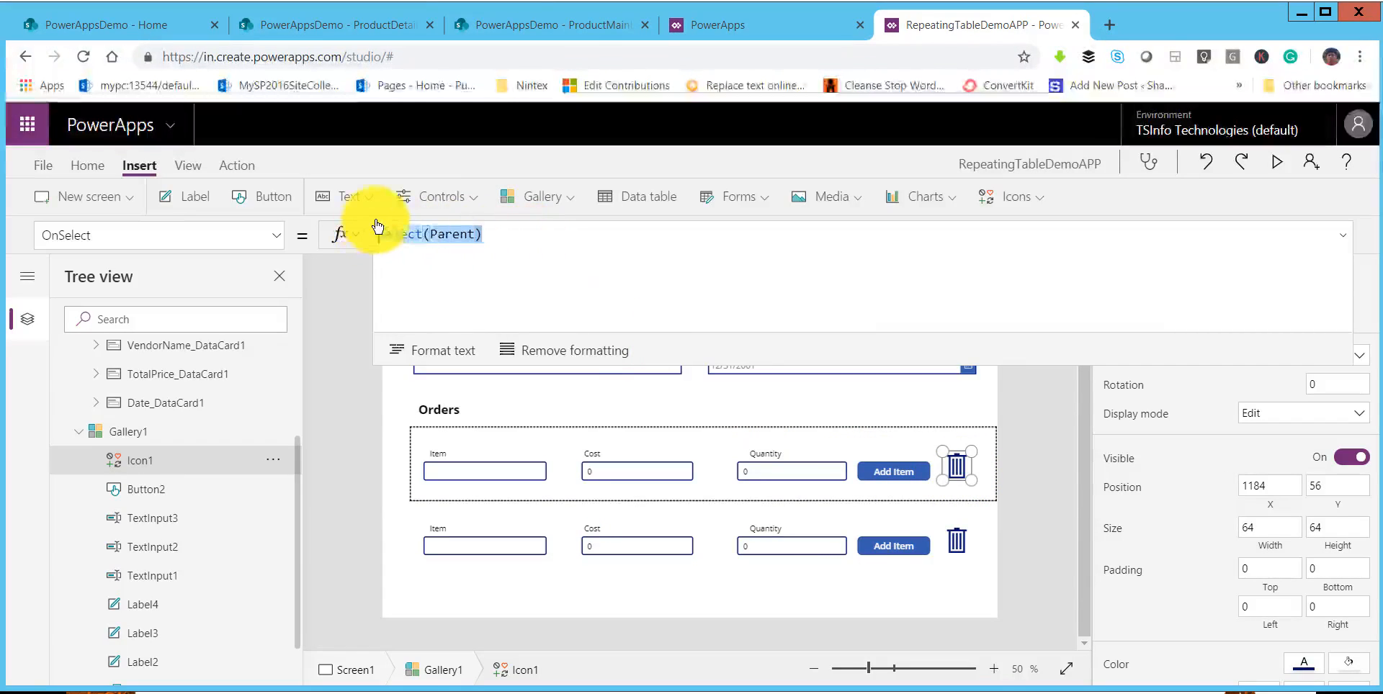
{"action": "type", "text": "Remov"}
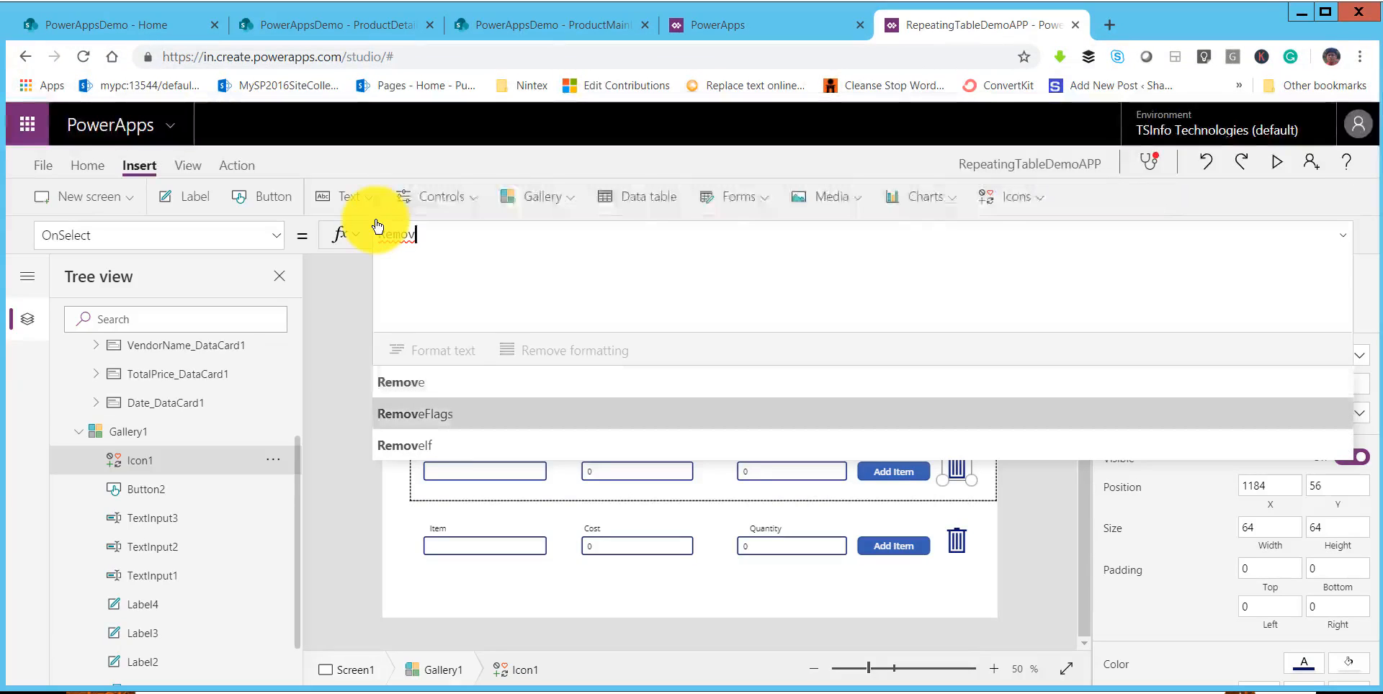
{"action": "type", "text": "e("}
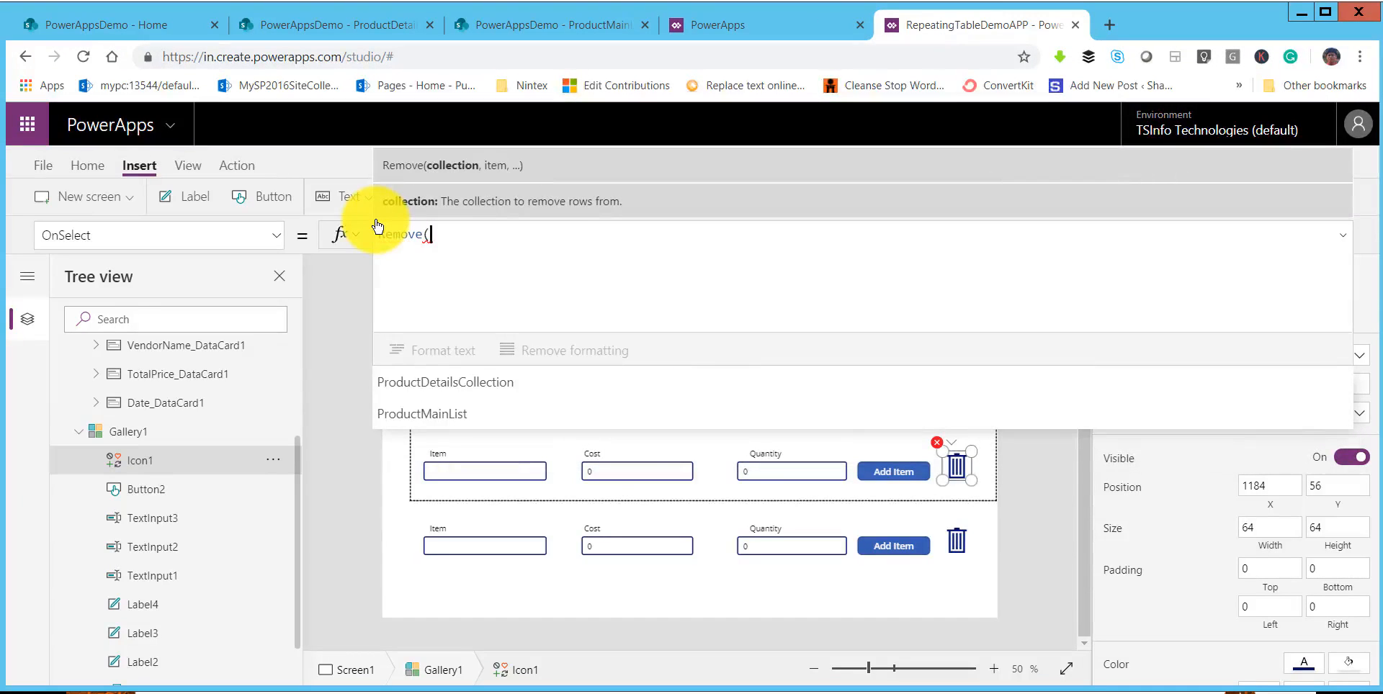
{"action": "type", "text": "pr"}
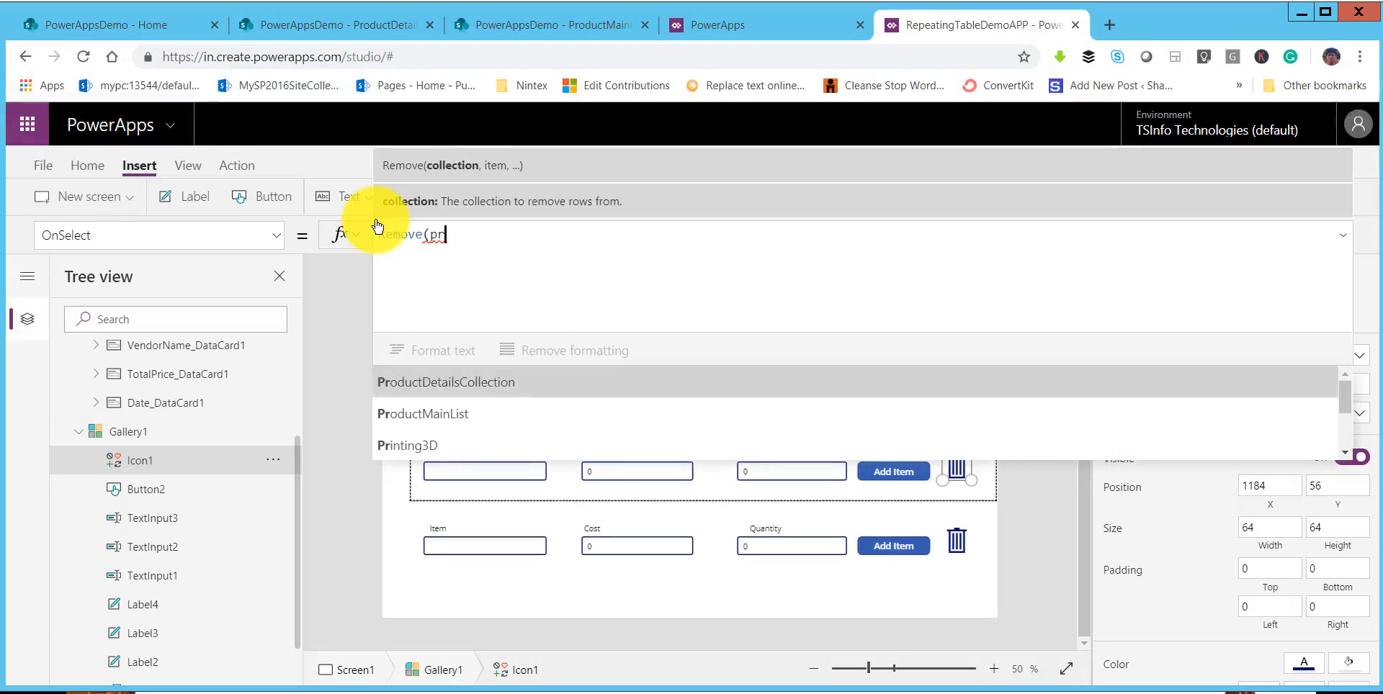
Complete the trash icon's OnSelect formula as Remove(ProductDetailsCollection,ThisItem) and collapse the expanded formula bar.
{"action": "key", "text": "Tab"}
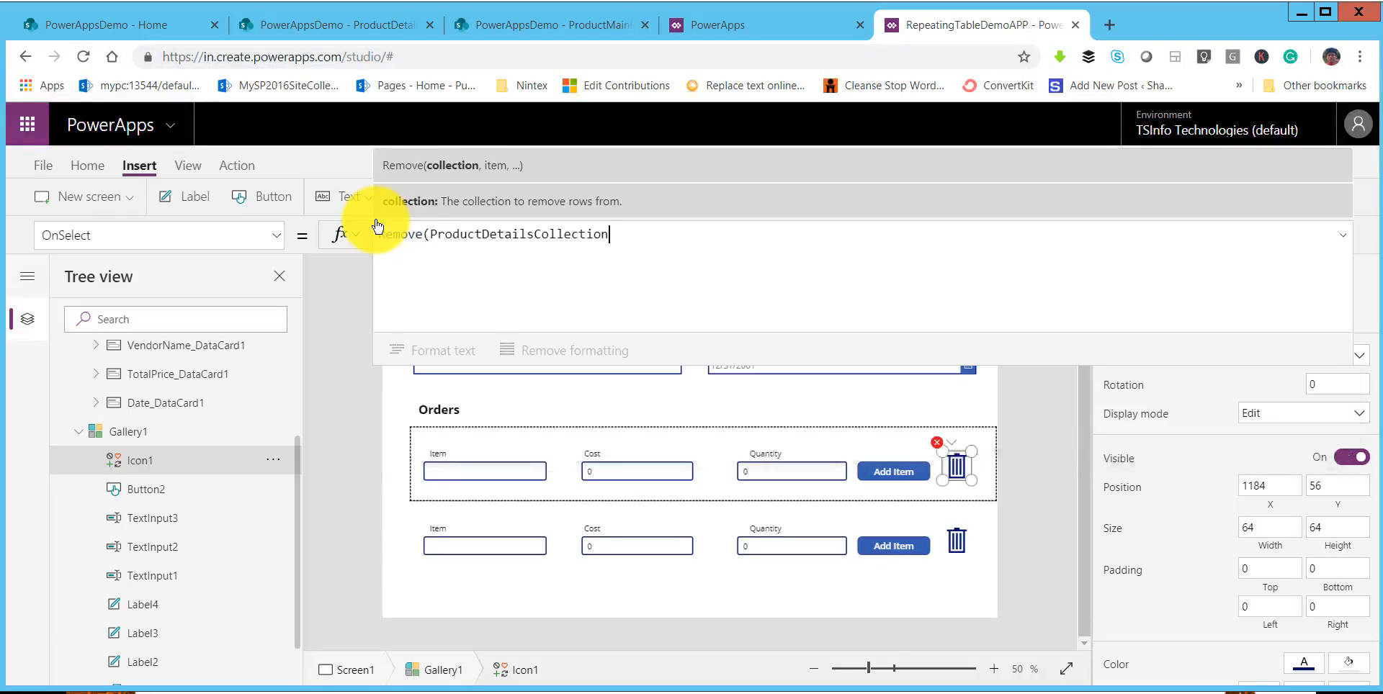
{"action": "type", "text": ",thisItem"}
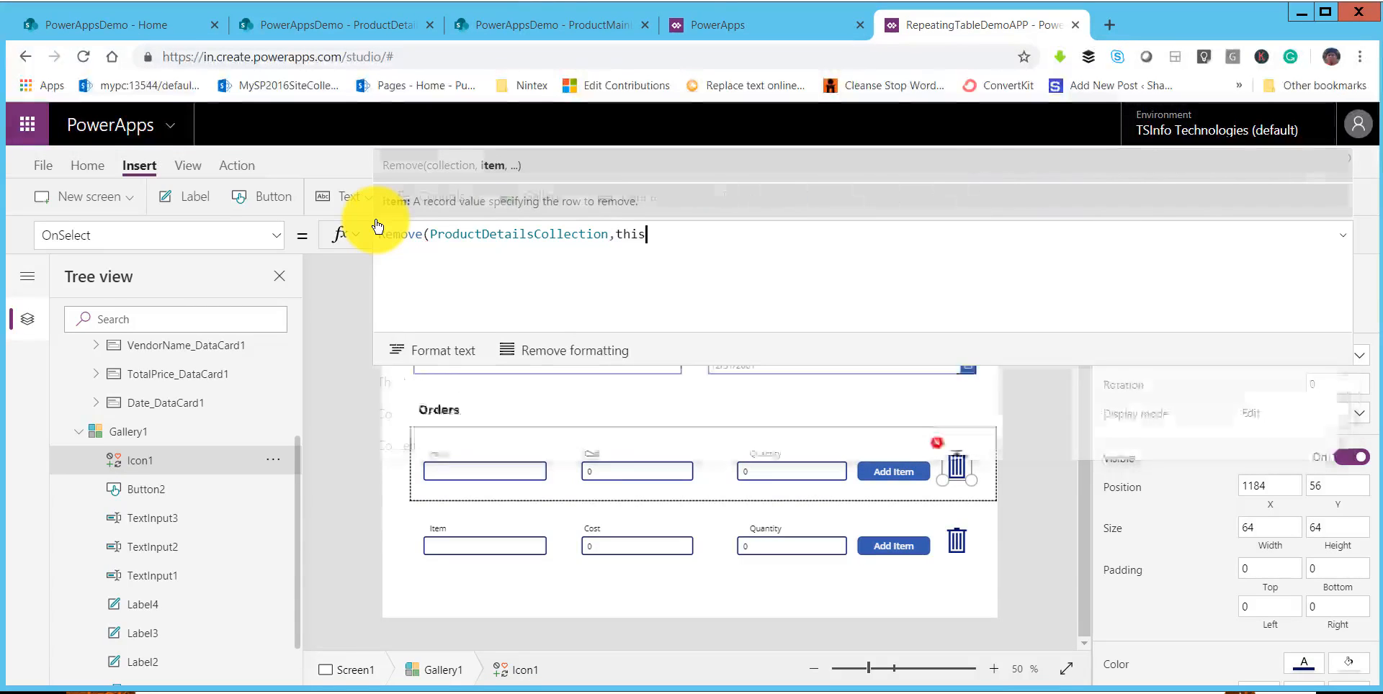
{"action": "key", "text": "Down"}
{"action": "key", "text": "Tab"}
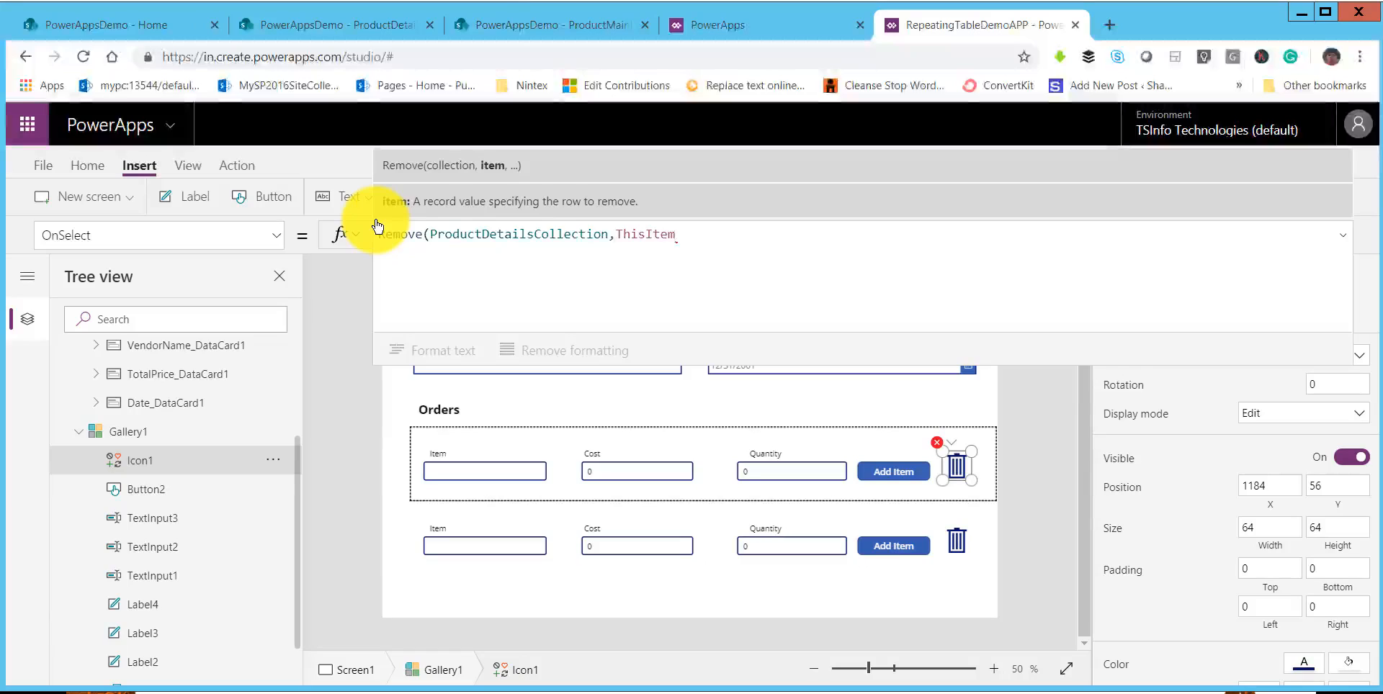
{"action": "type", "text": ")"}
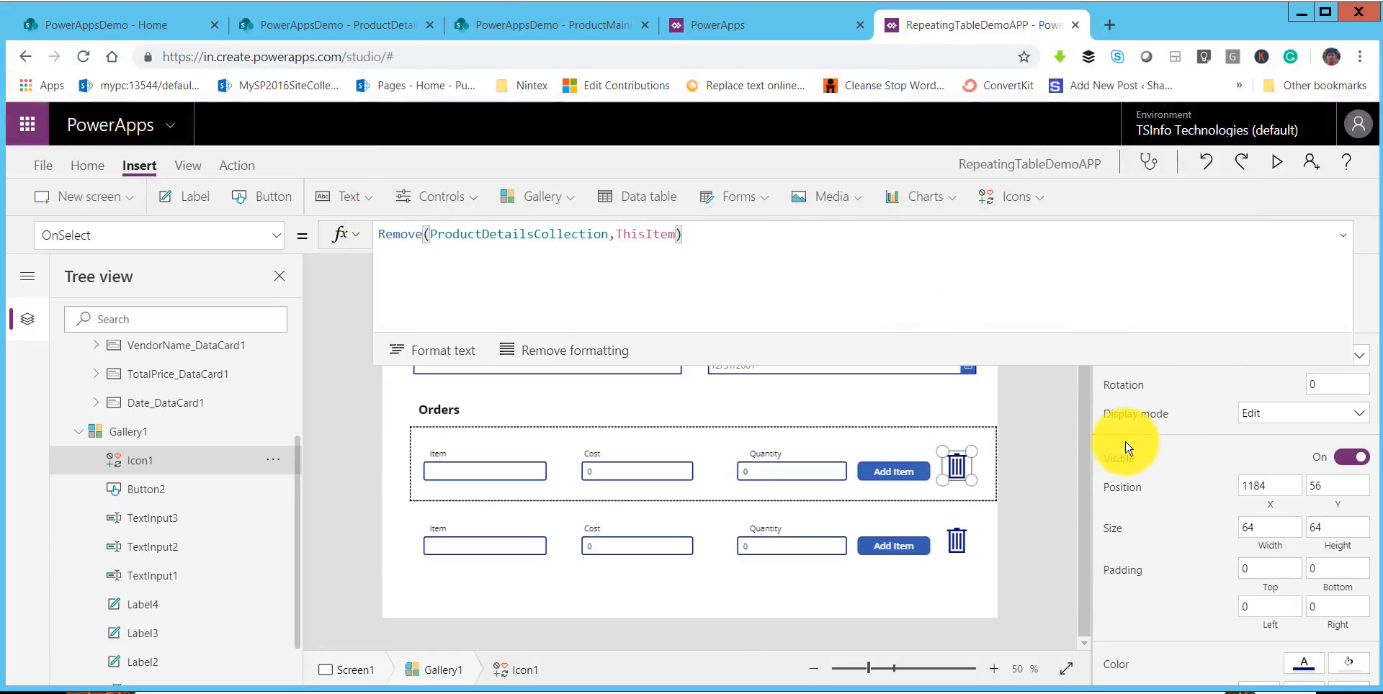
{"action": "left_click", "coordinate": [1008, 448]}
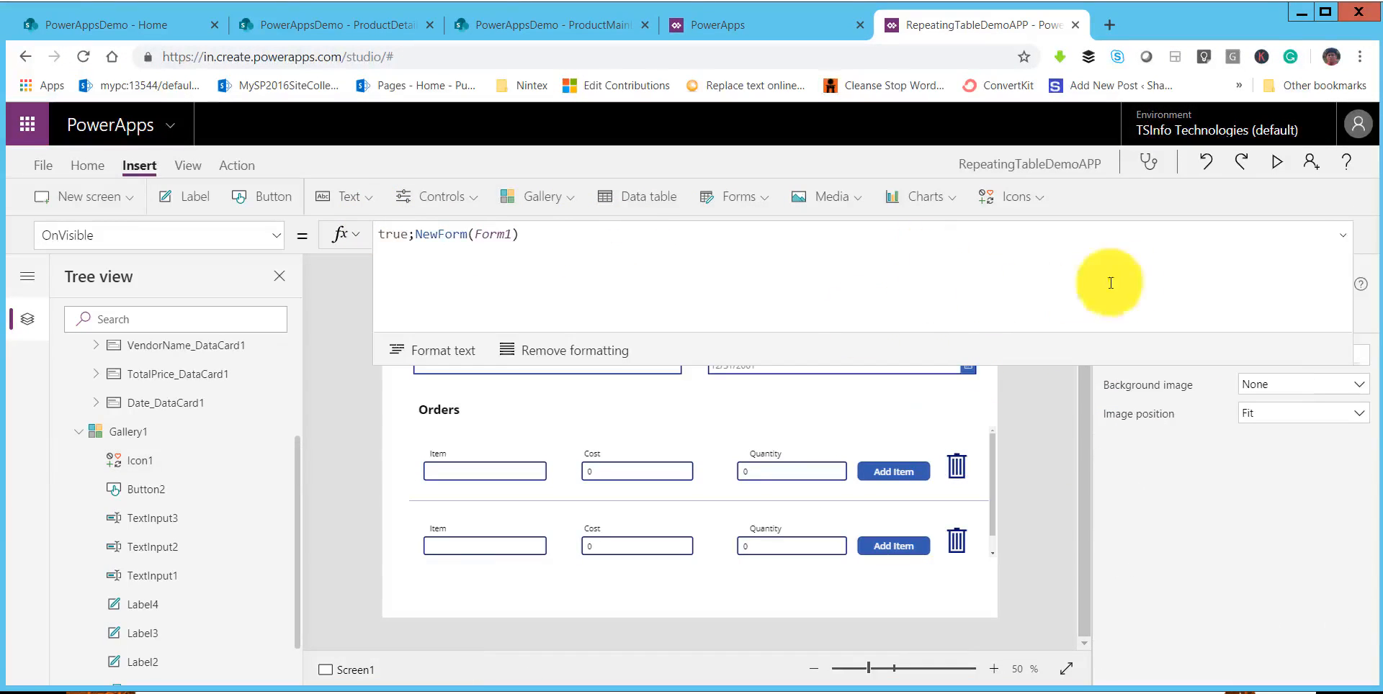
{"action": "left_click", "coordinate": [1338, 240]}
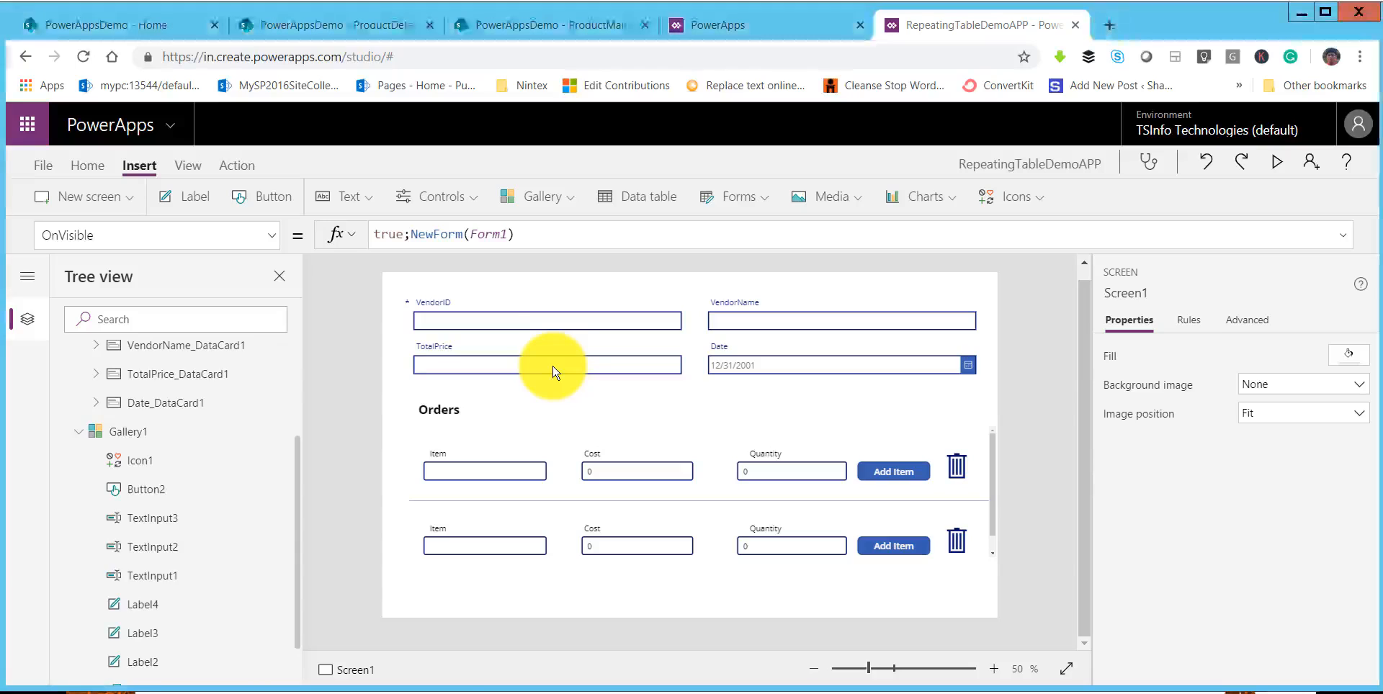
Select the TotalPrice card's value input in the form and unlock its properties for editing.
{"action": "left_click", "coordinate": [460, 381]}
{"action": "left_click", "coordinate": [539, 362]}
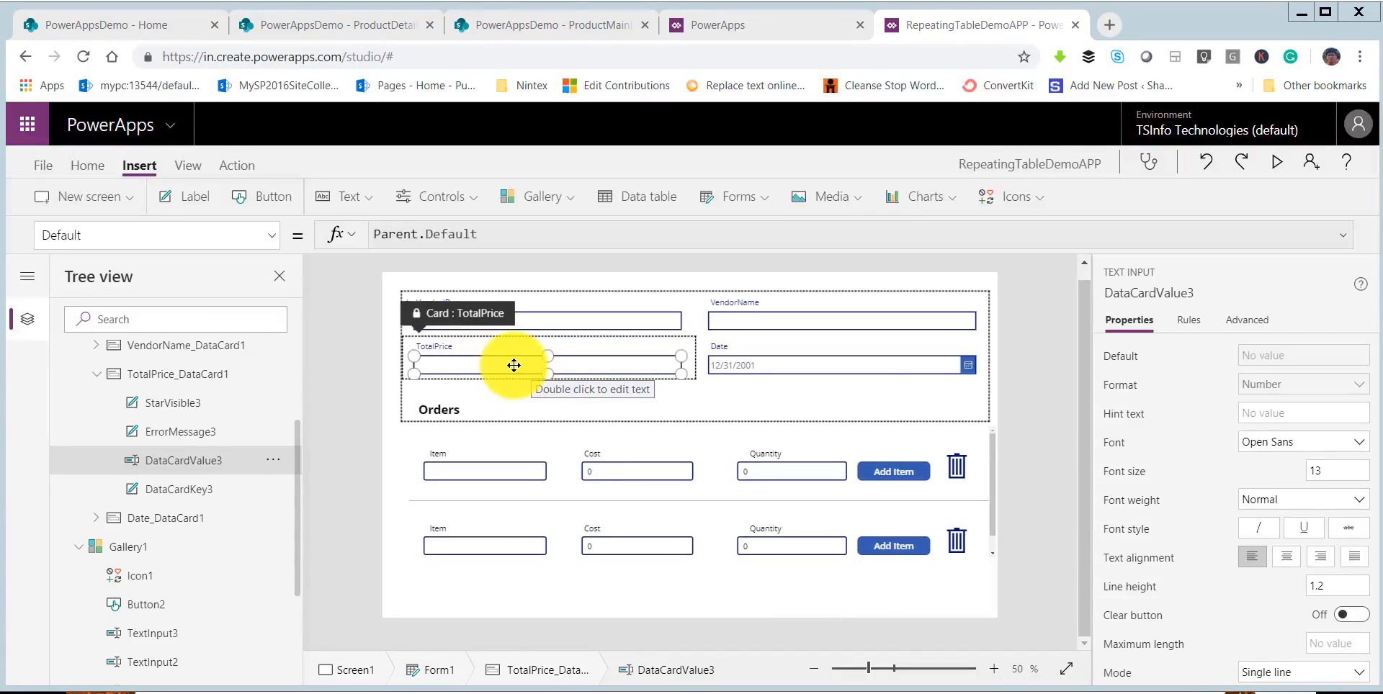
{"action": "left_click", "coordinate": [1257, 320]}
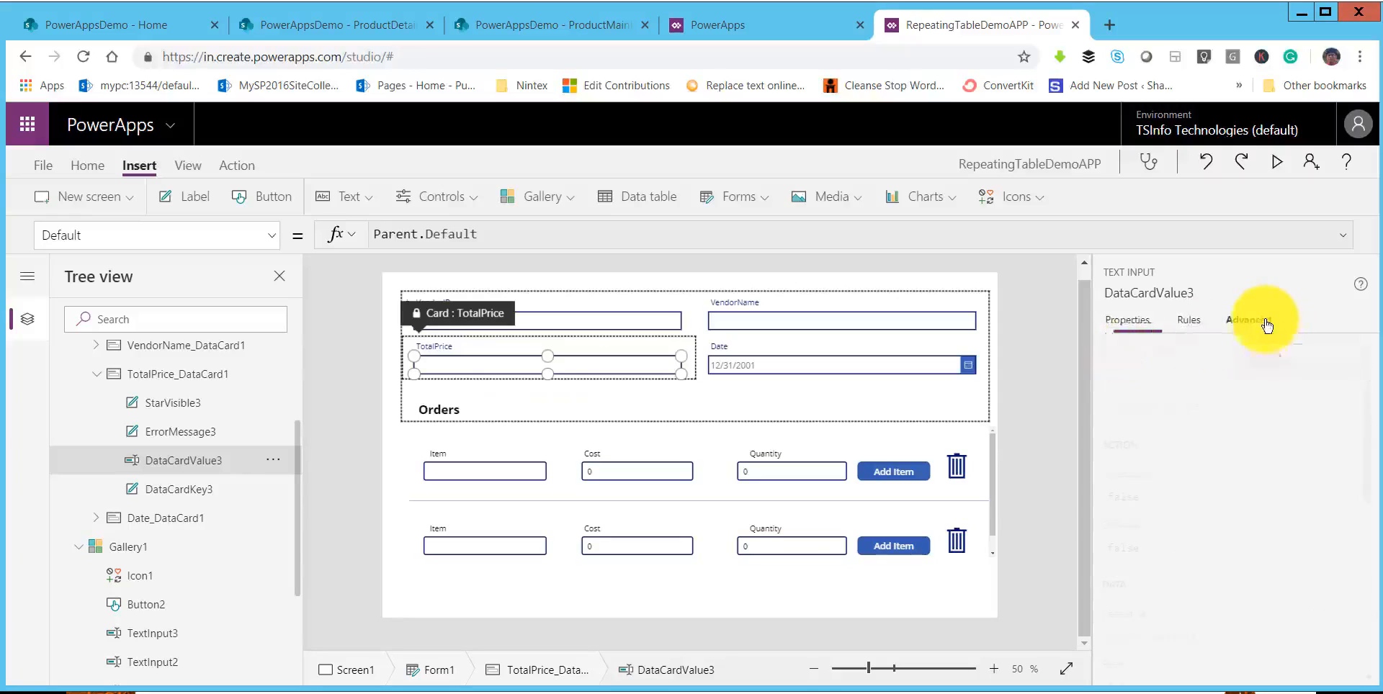
{"action": "left_click", "coordinate": [1203, 368]}
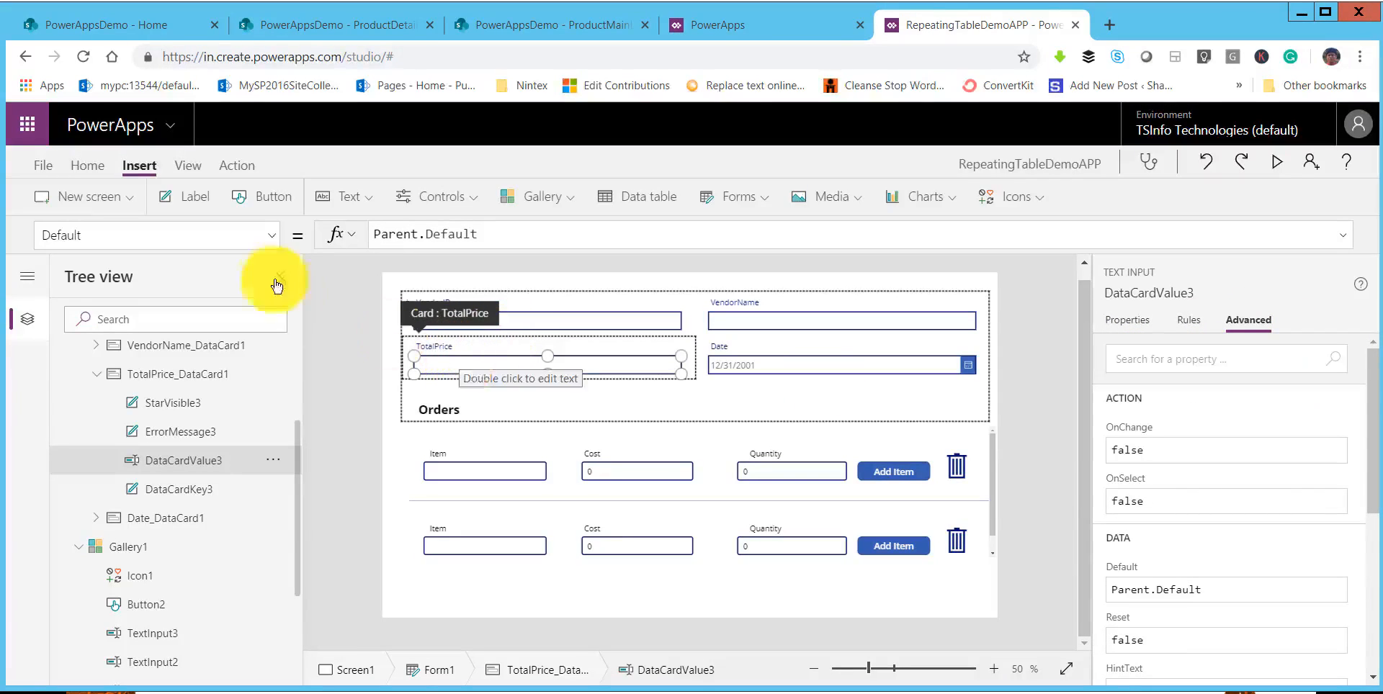
Set the DisplayMode property of the TotalPrice value input to View.
{"action": "left_click", "coordinate": [274, 240]}
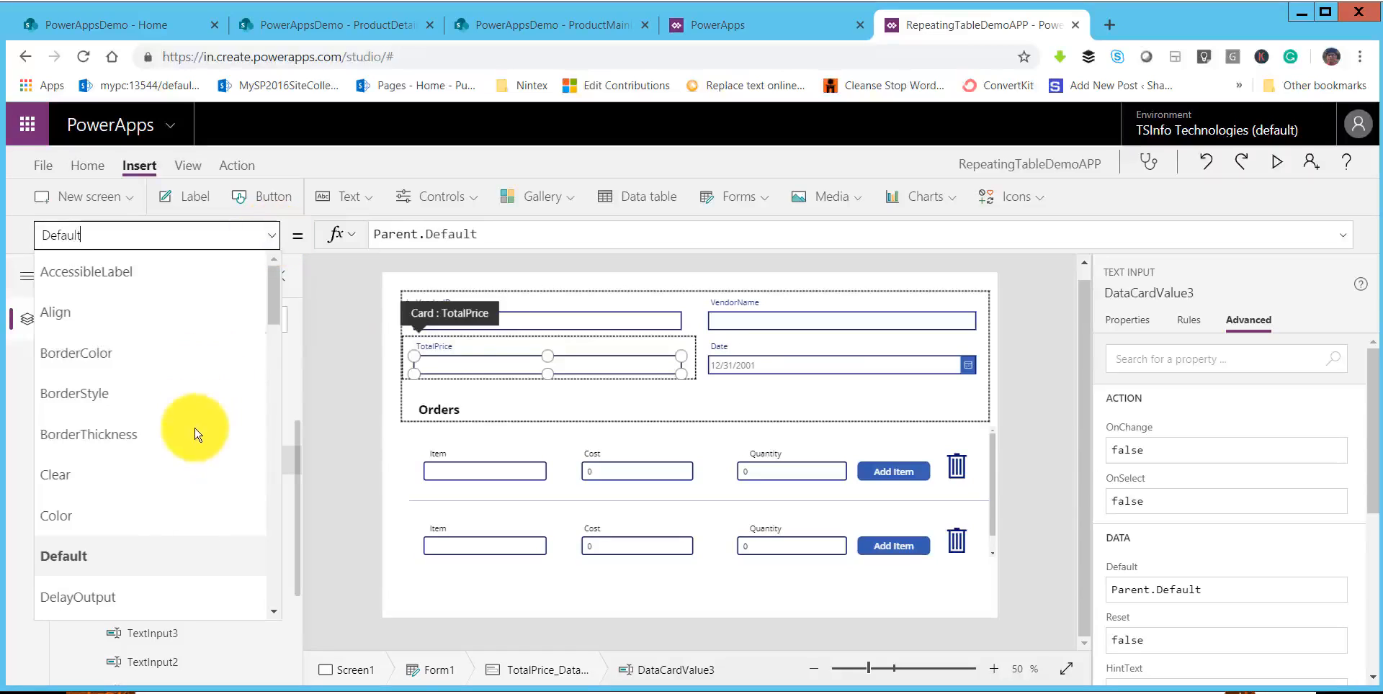
{"action": "scroll", "coordinate": [214, 479], "scroll_direction": "down", "scroll_amount": 3}
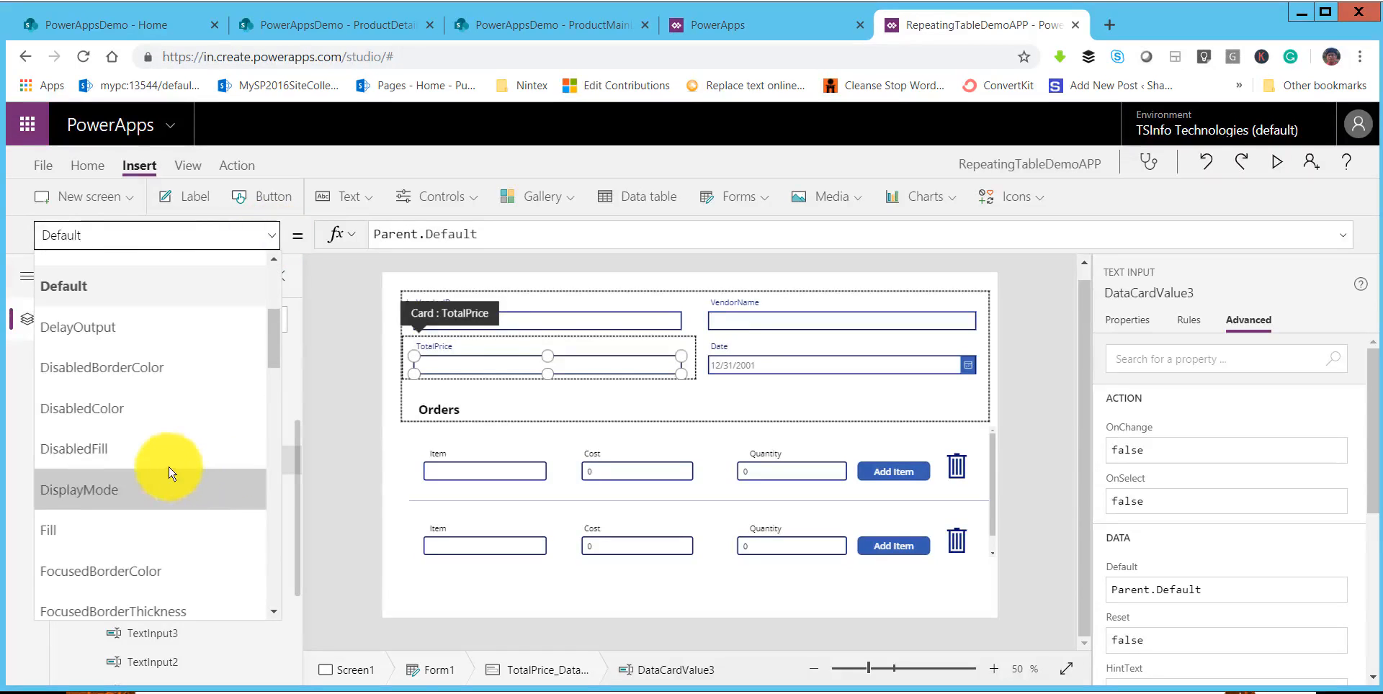
{"action": "left_click", "coordinate": [124, 485]}
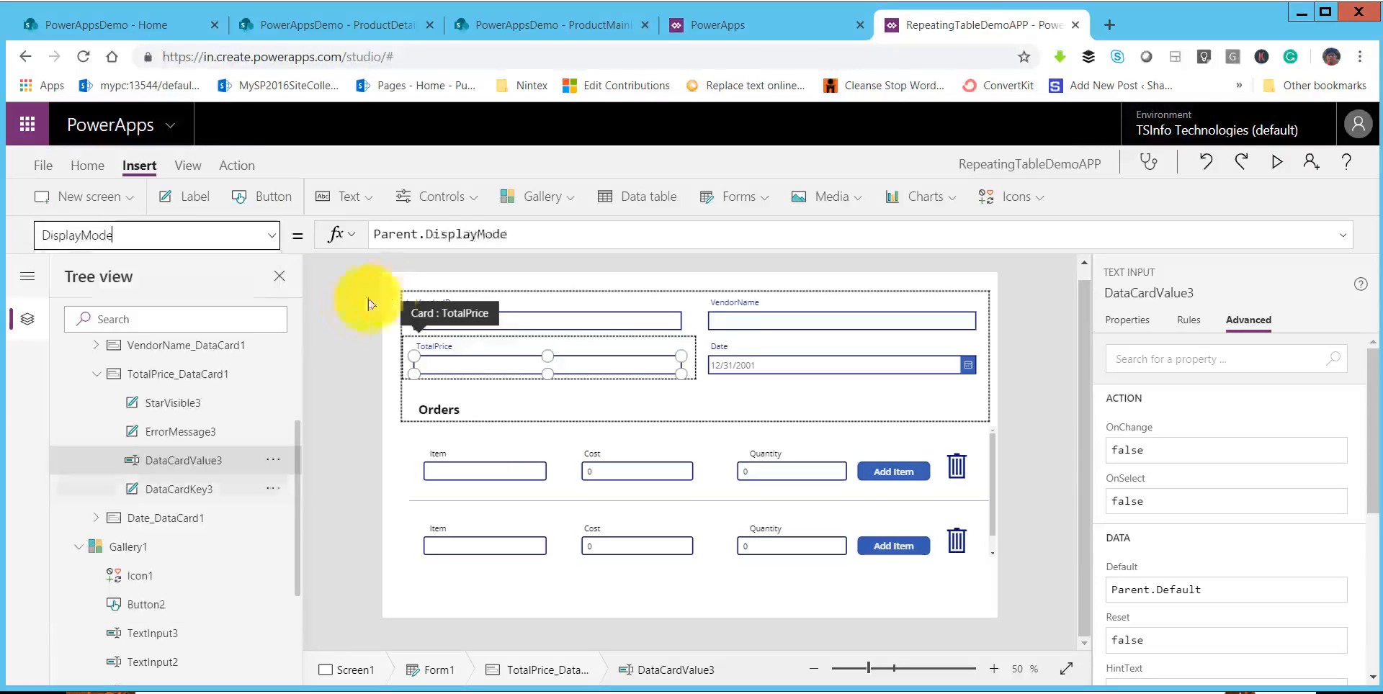
{"action": "left_click", "coordinate": [516, 234]}
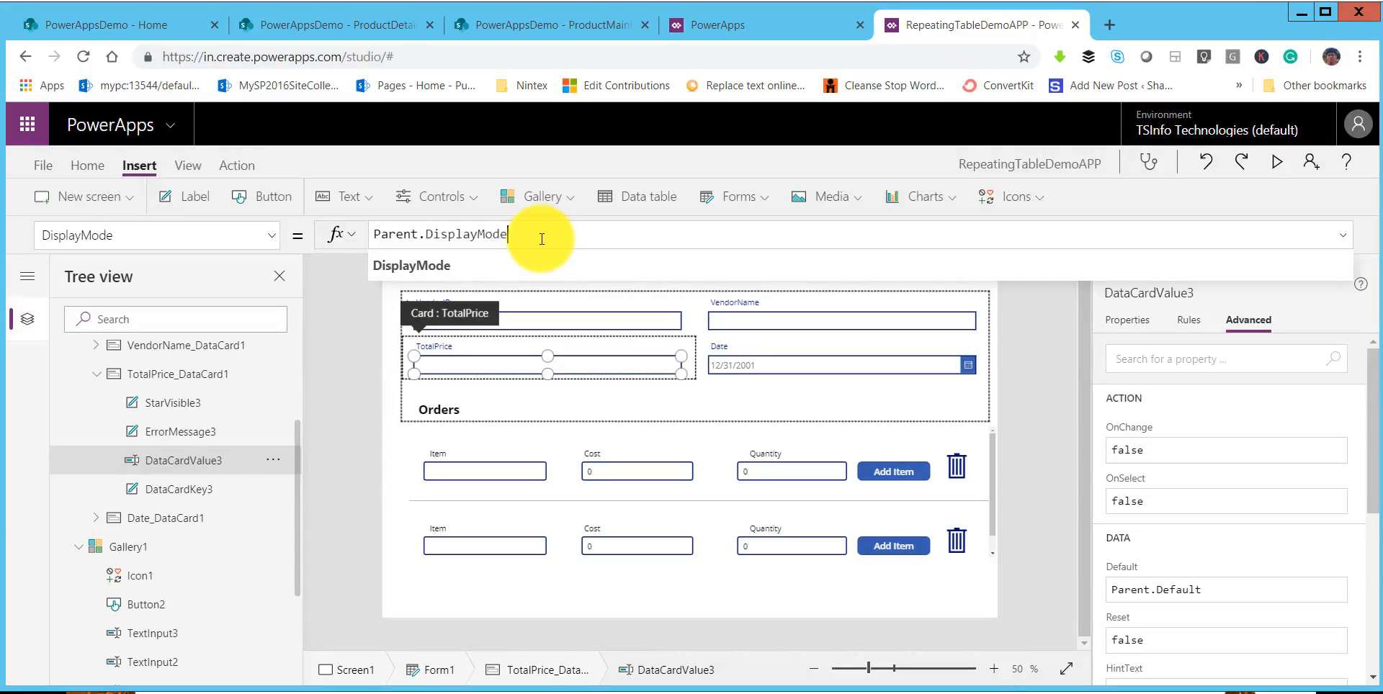
{"action": "left_click_drag", "start_coordinate": [541, 238], "coordinate": [353, 256]}
{"action": "type", "text": "View"}
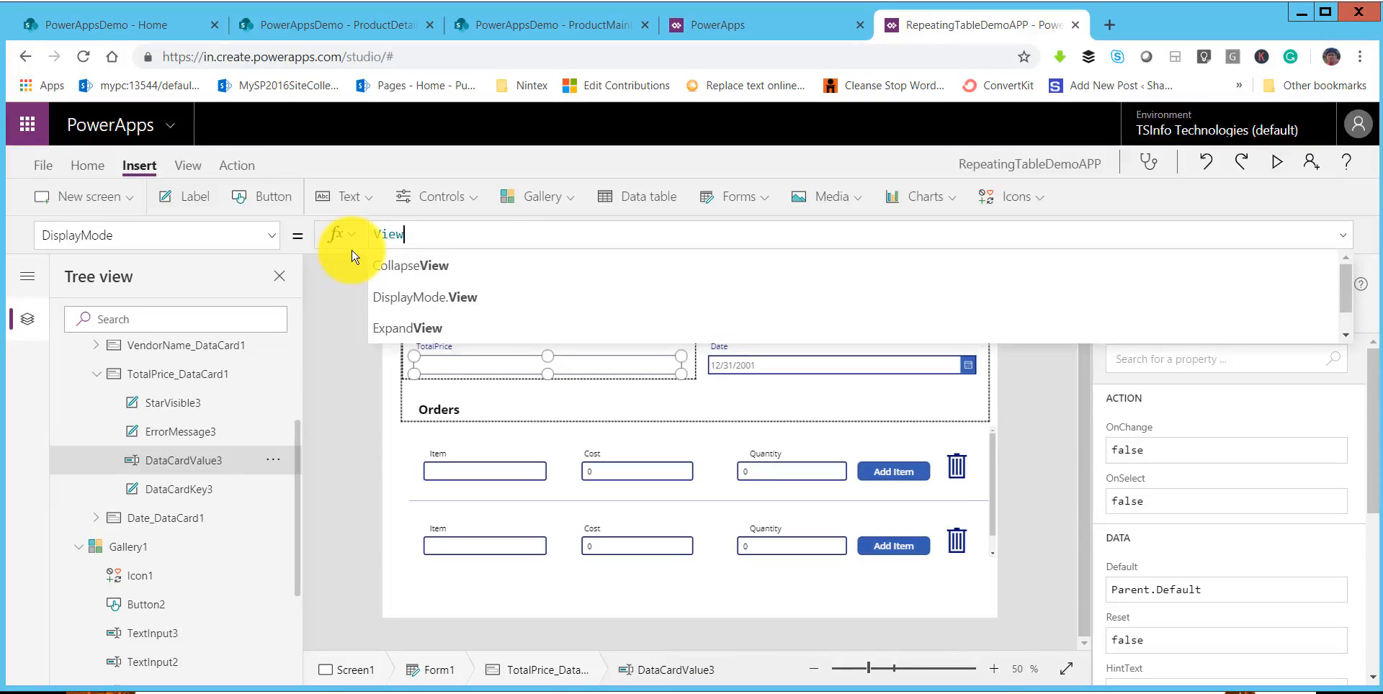
{"action": "left_click", "coordinate": [427, 240]}
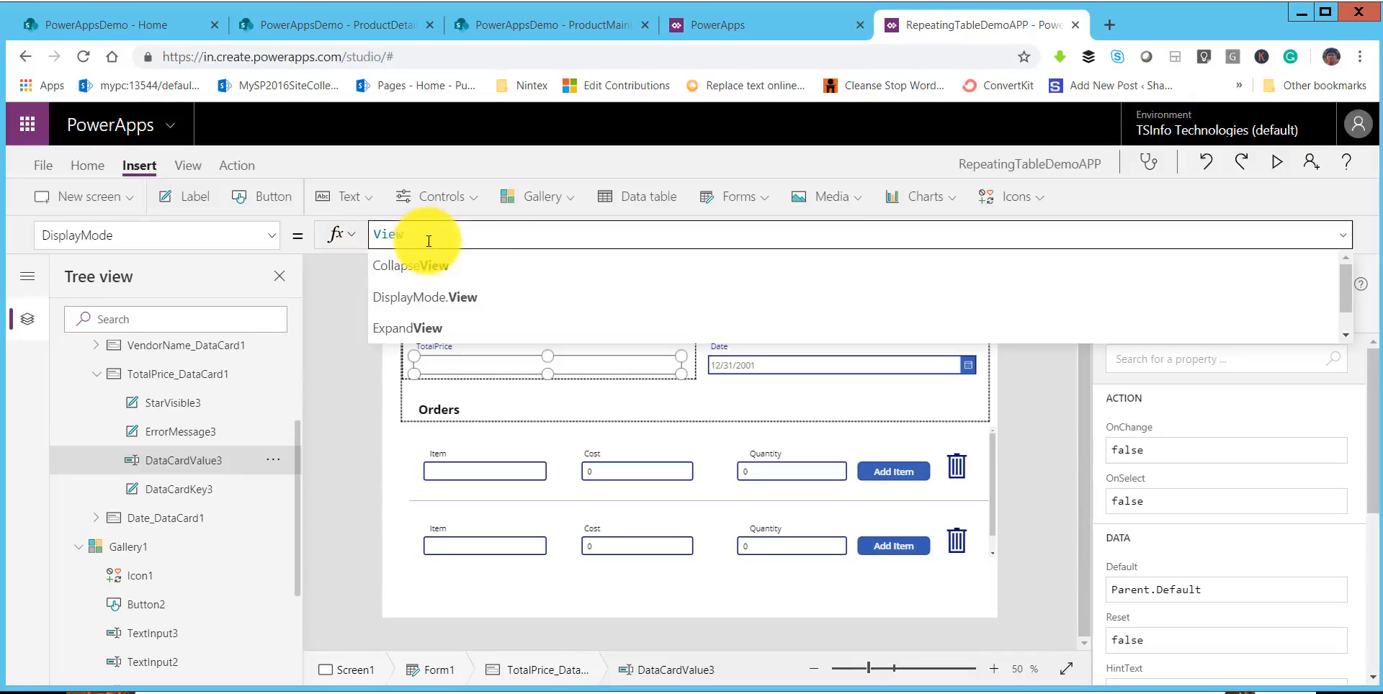
{"action": "left_click", "coordinate": [370, 455]}
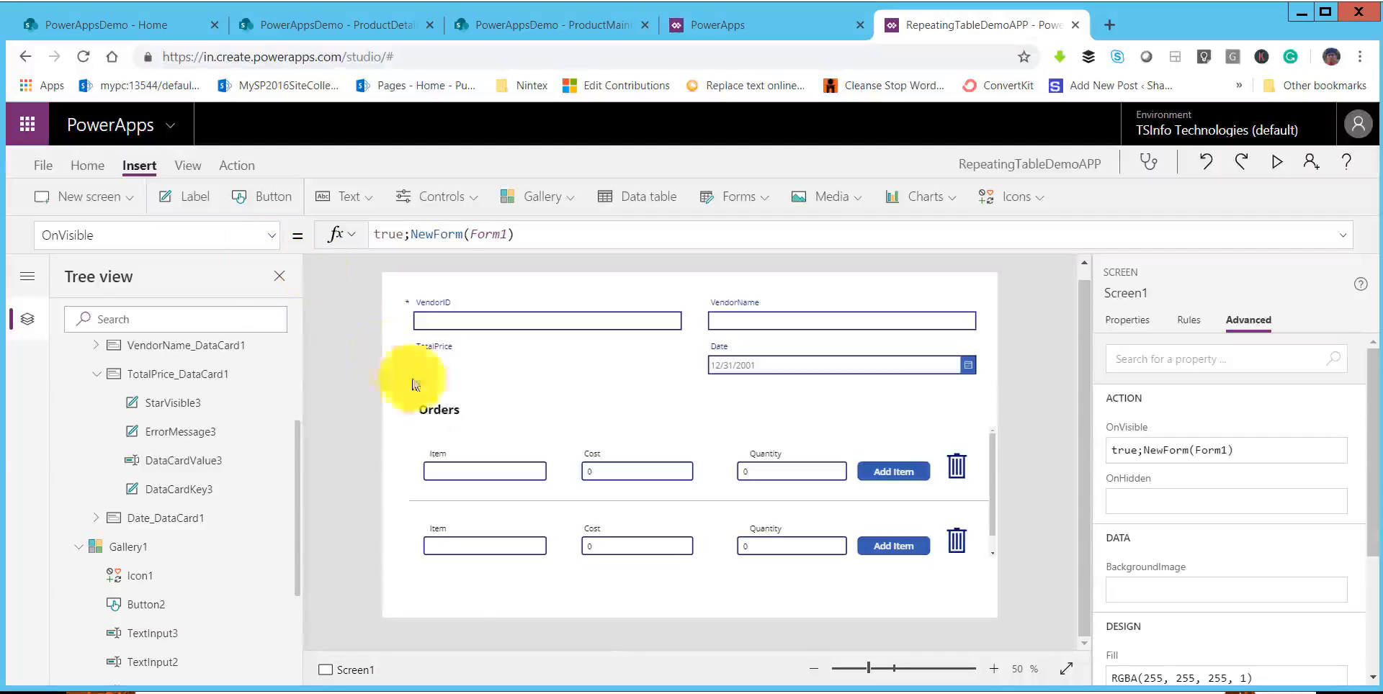
Replace the TotalPrice value input's Default formula with a Sum function that uses ProductDetailsCollection as its source.
{"action": "left_click", "coordinate": [468, 360]}
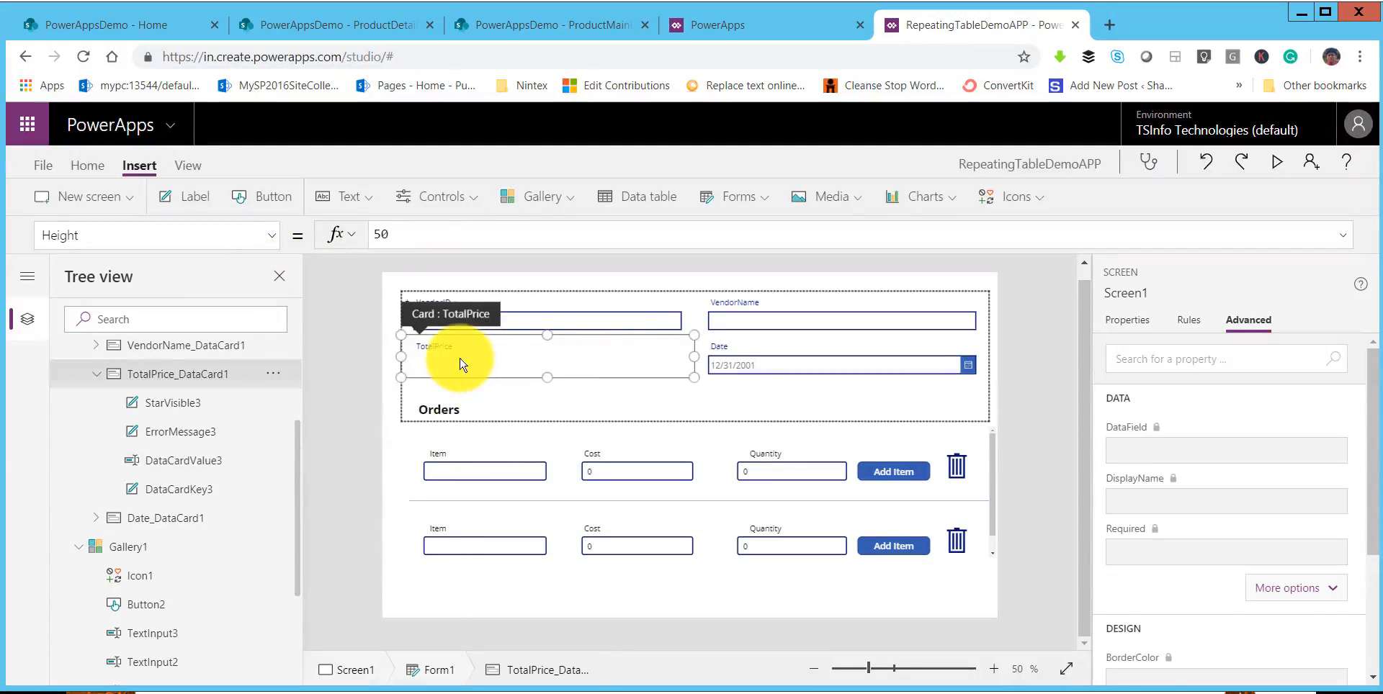
{"action": "left_click", "coordinate": [412, 352]}
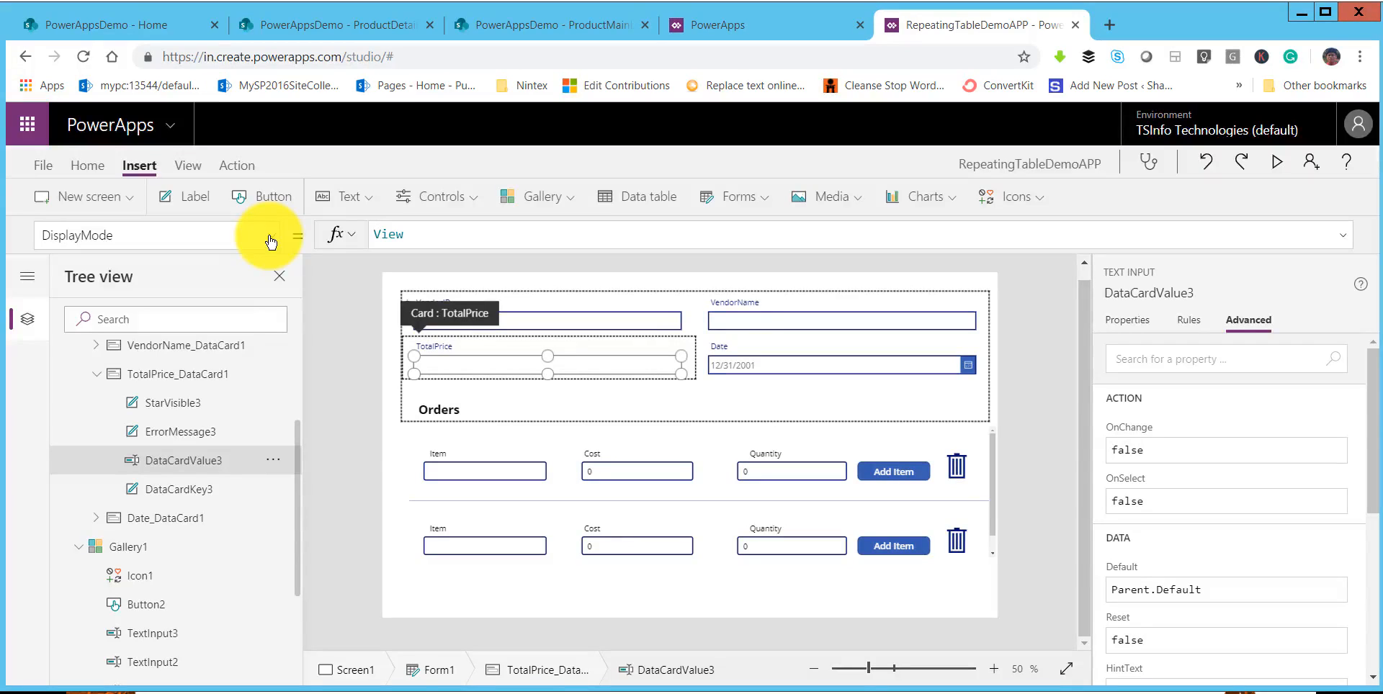
{"action": "left_click", "coordinate": [271, 242]}
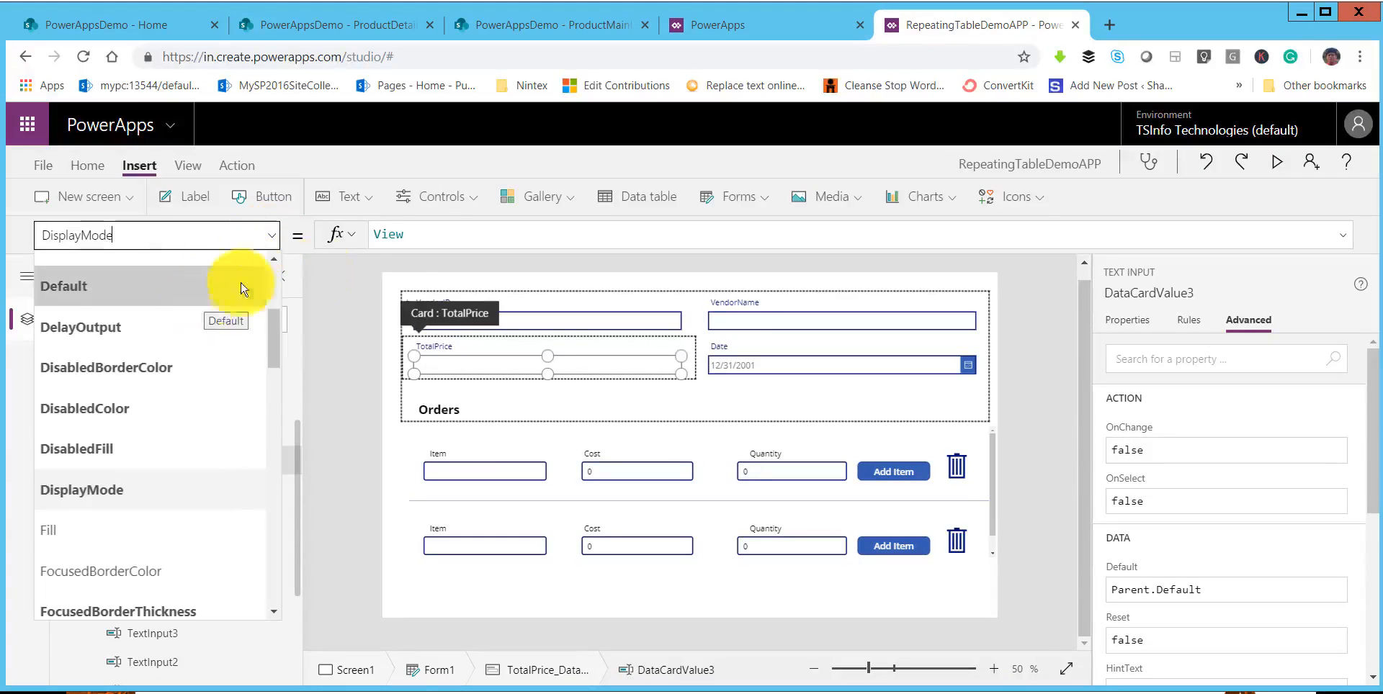
{"action": "left_click", "coordinate": [237, 283]}
{"action": "left_click", "coordinate": [427, 235]}
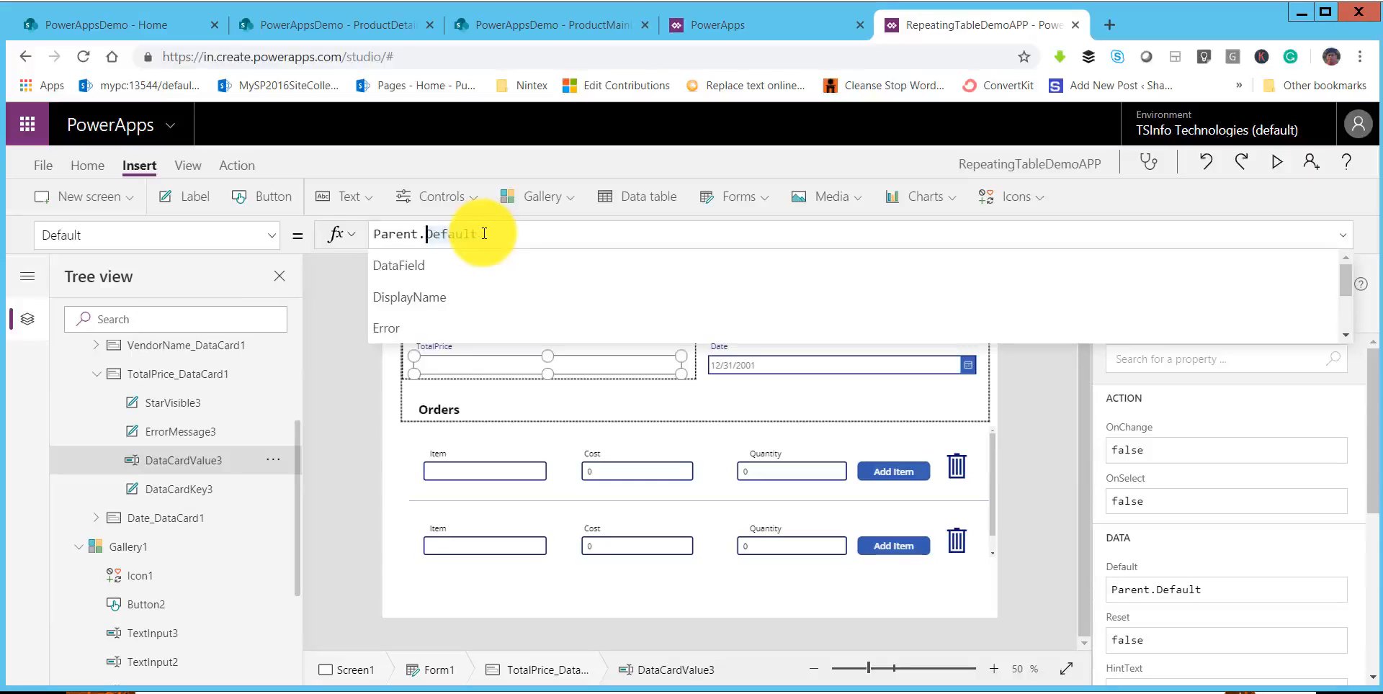
{"action": "left_click_drag", "start_coordinate": [484, 234], "coordinate": [376, 233]}
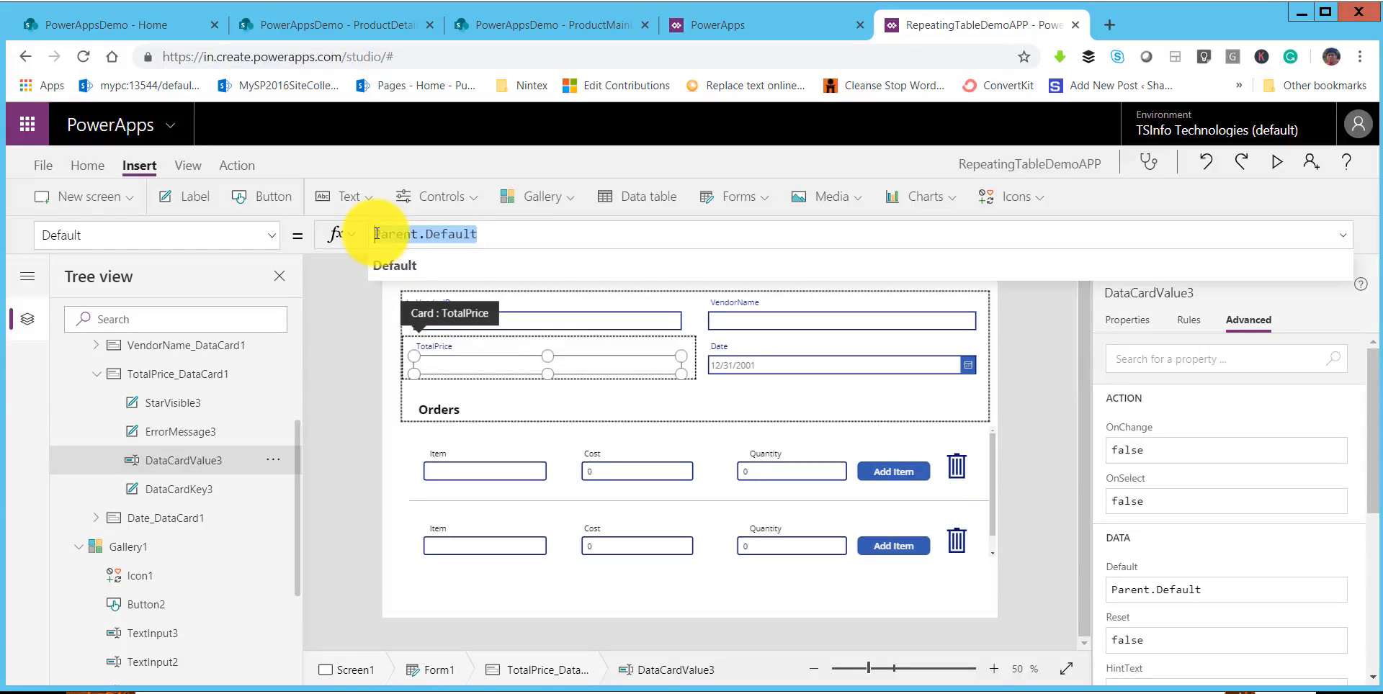
{"action": "type", "text": "Sum"}
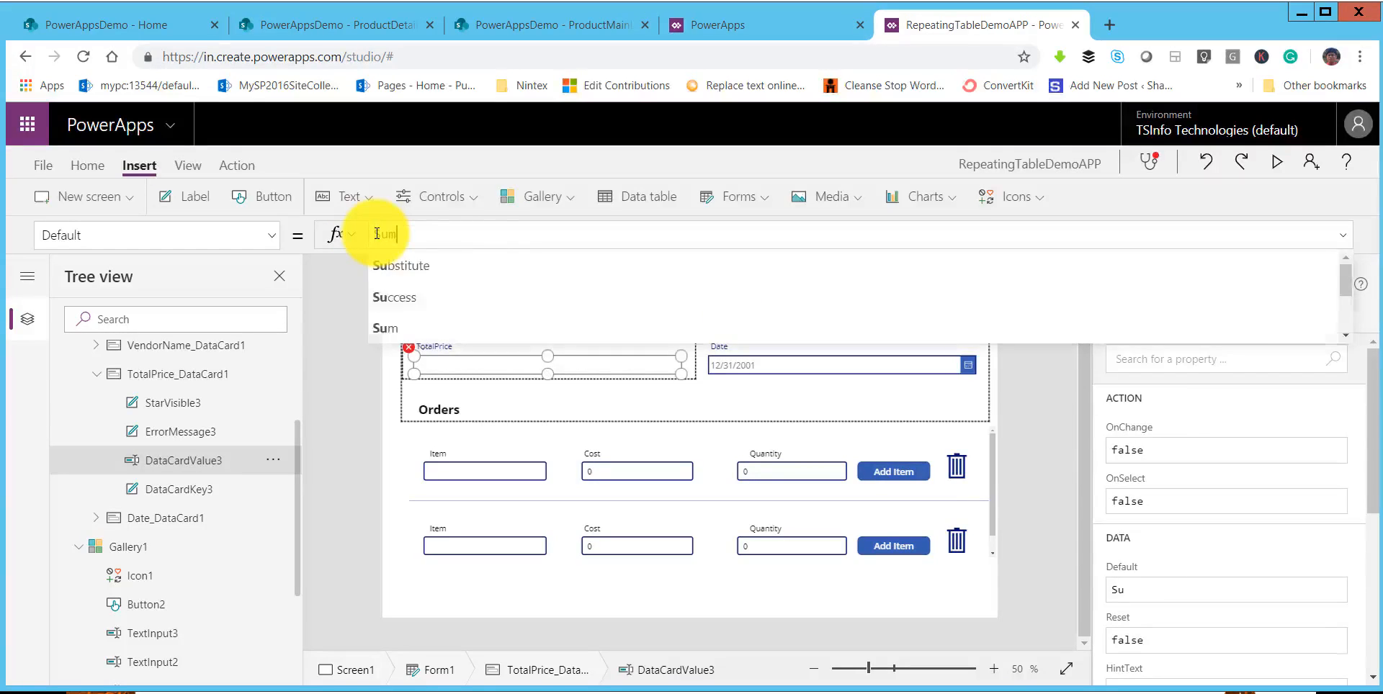
{"action": "type", "text": "("}
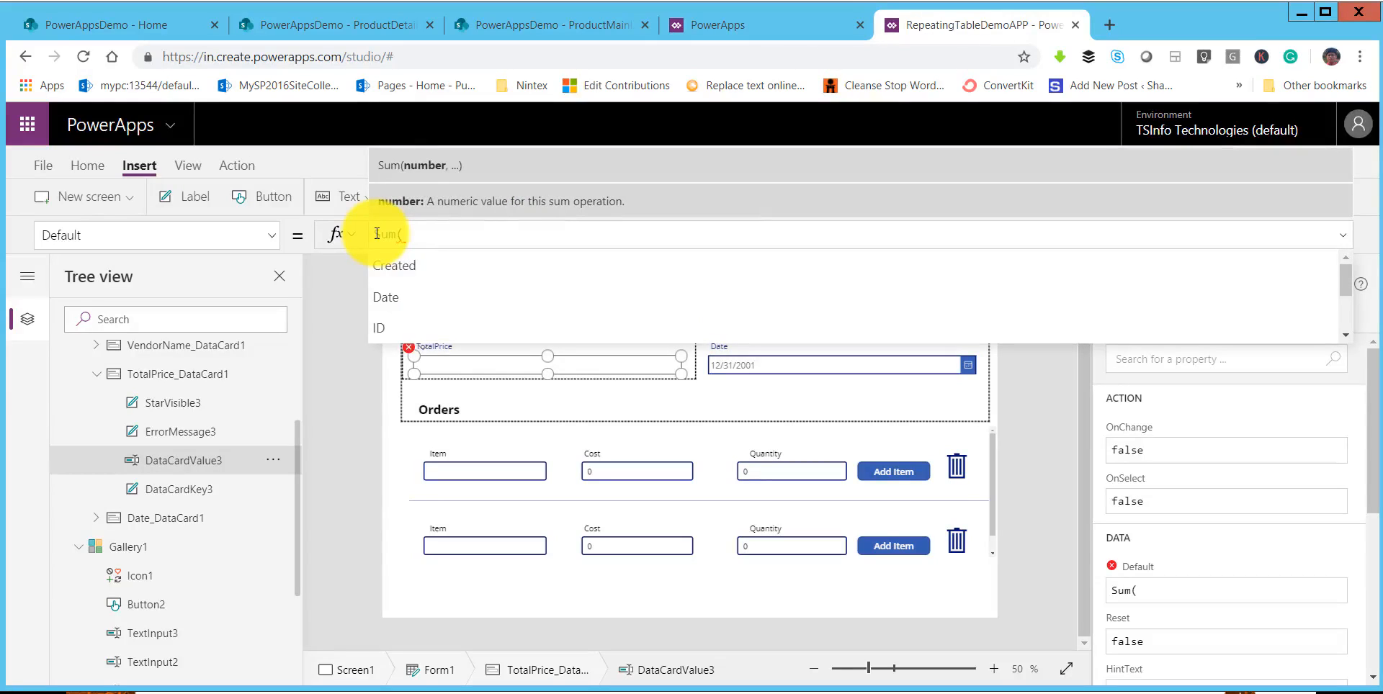
{"action": "type", "text": "pr"}
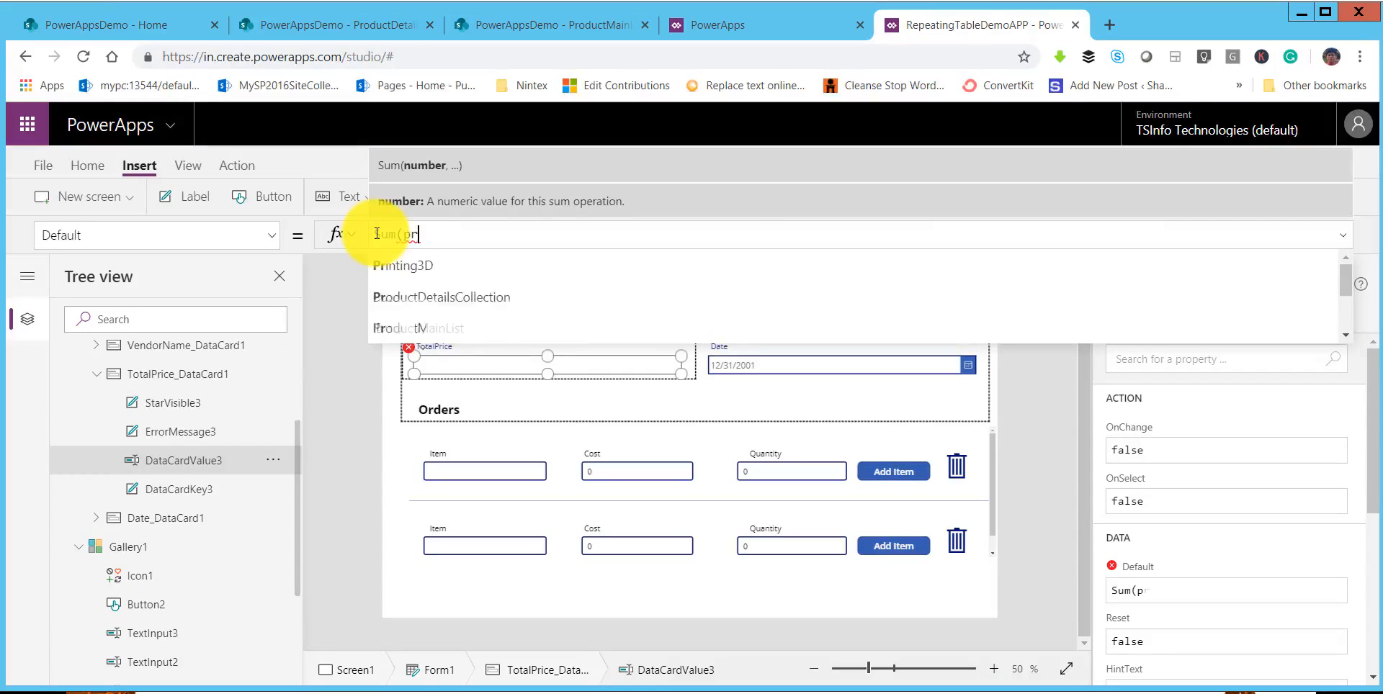
{"action": "key", "text": "Down"}
{"action": "key", "text": "Down"}
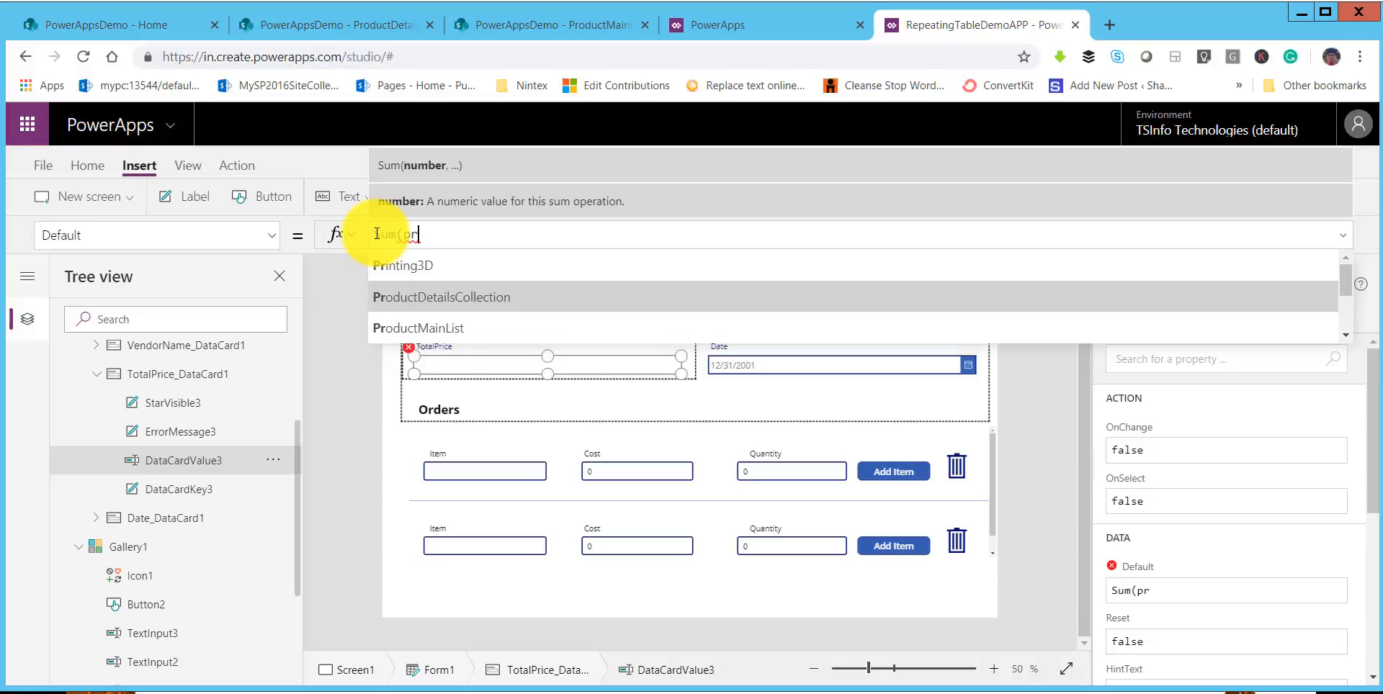
{"action": "type", "text": ","}
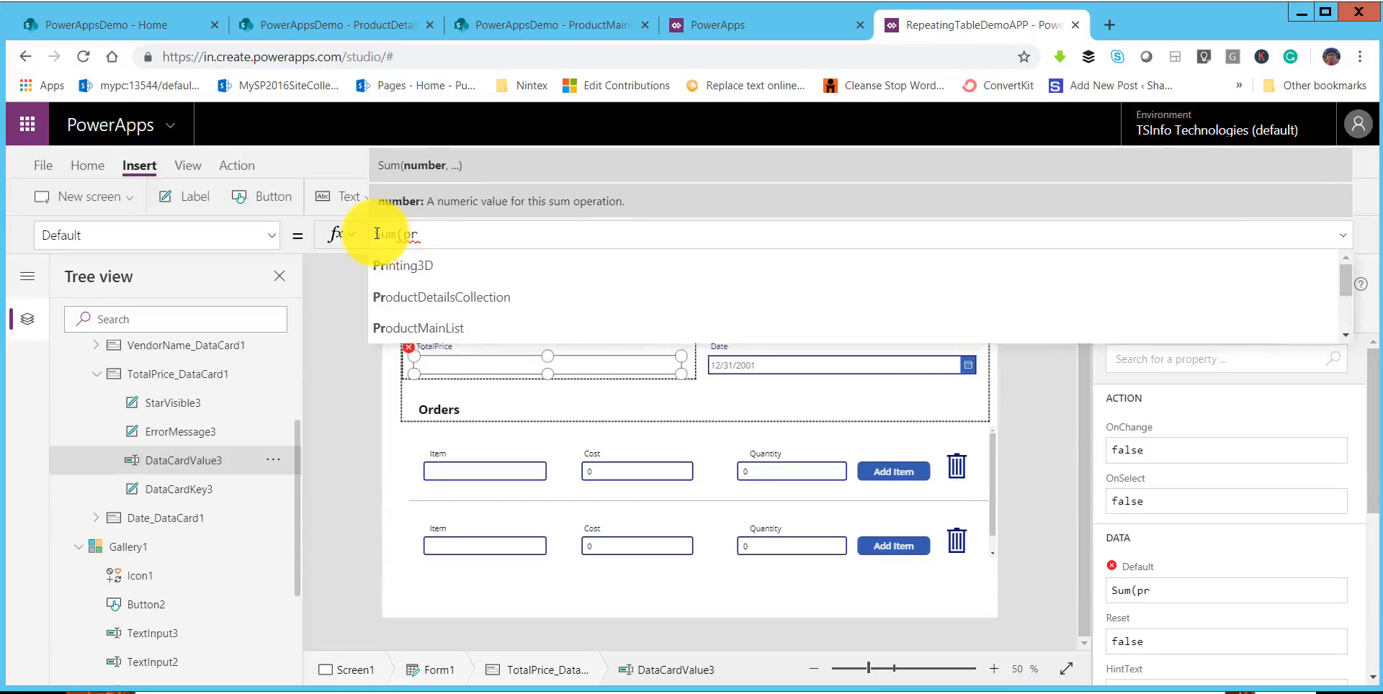
{"action": "key", "text": "Down"}
{"action": "key", "text": "Tab"}
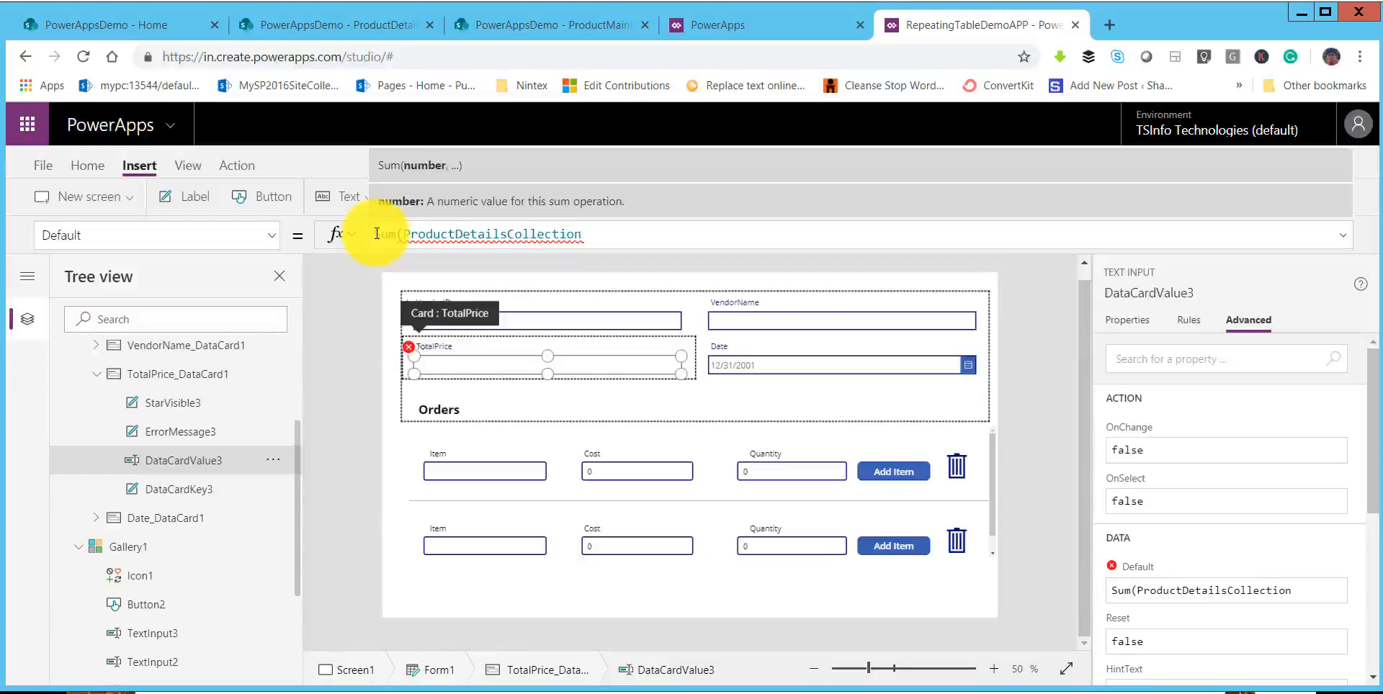
Complete the TotalPrice Sum formula with the expression ColCost*ColQuantity and deselect the input.
{"action": "type", "text": ",Col"}
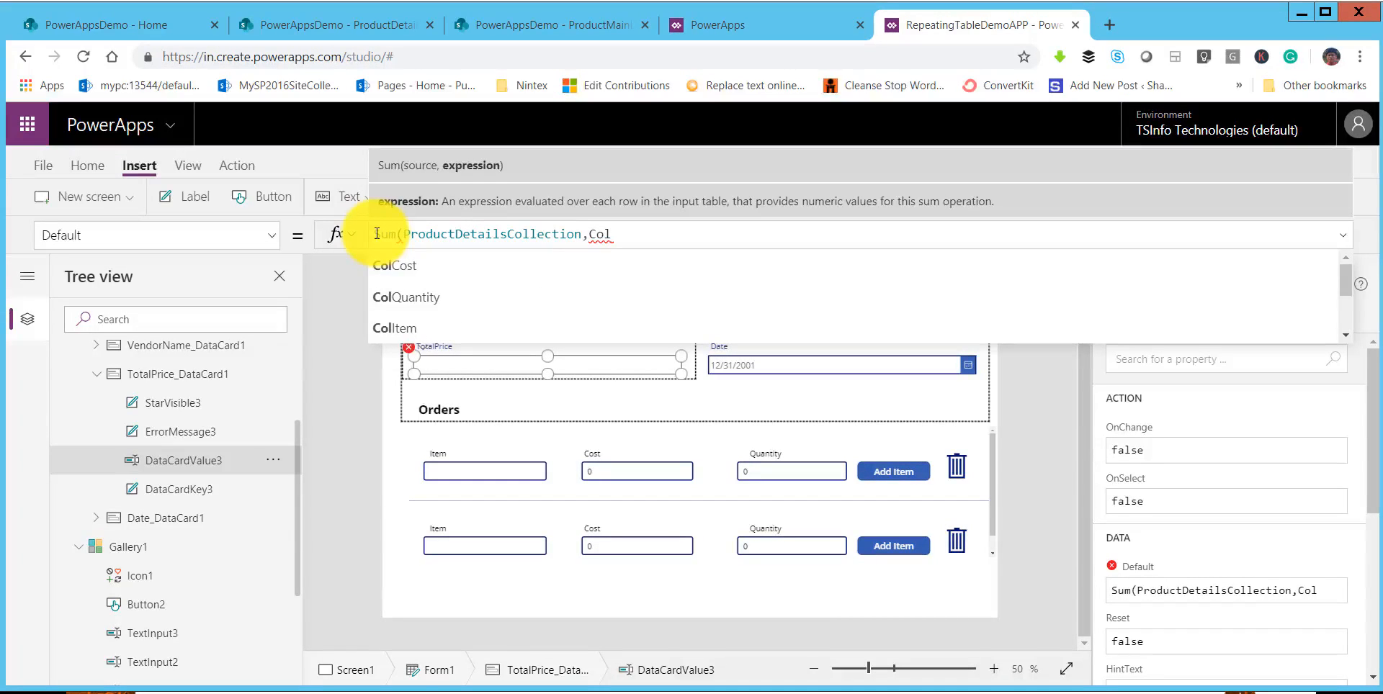
{"action": "key", "text": "Down"}
{"action": "key", "text": "Tab"}
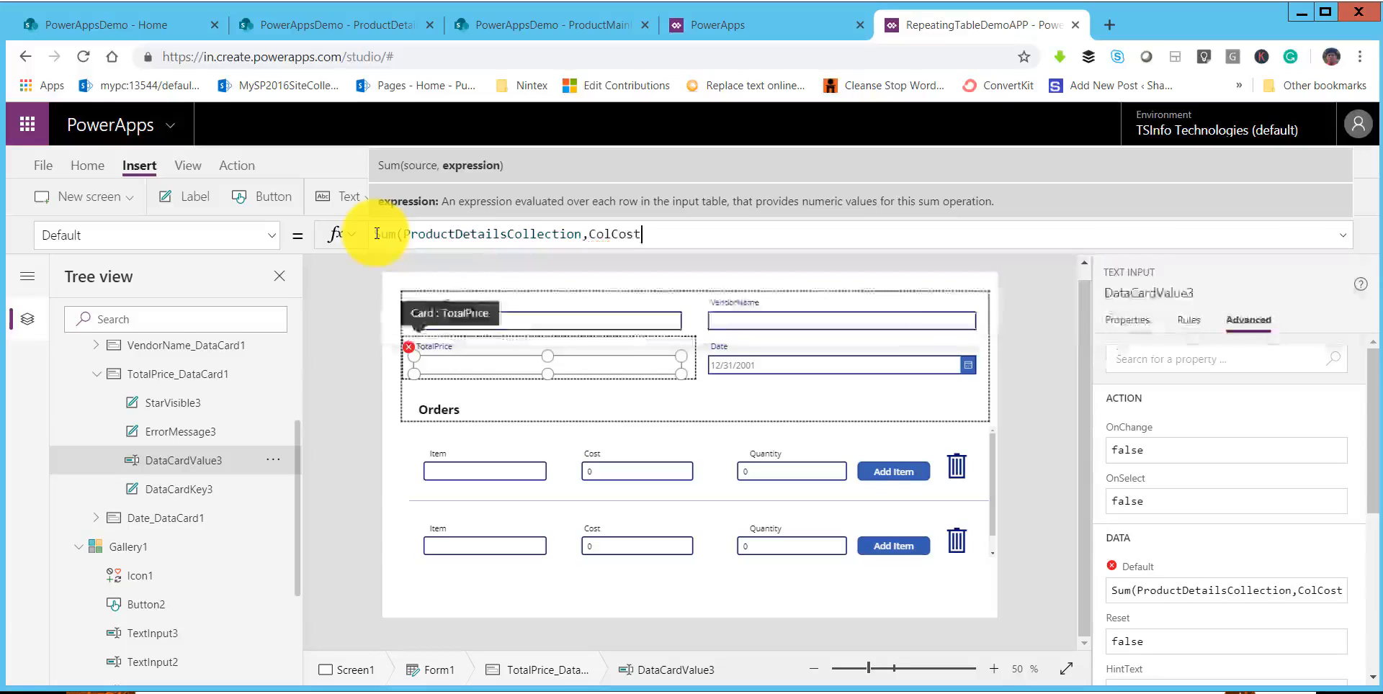
{"action": "type", "text": "*Co"}
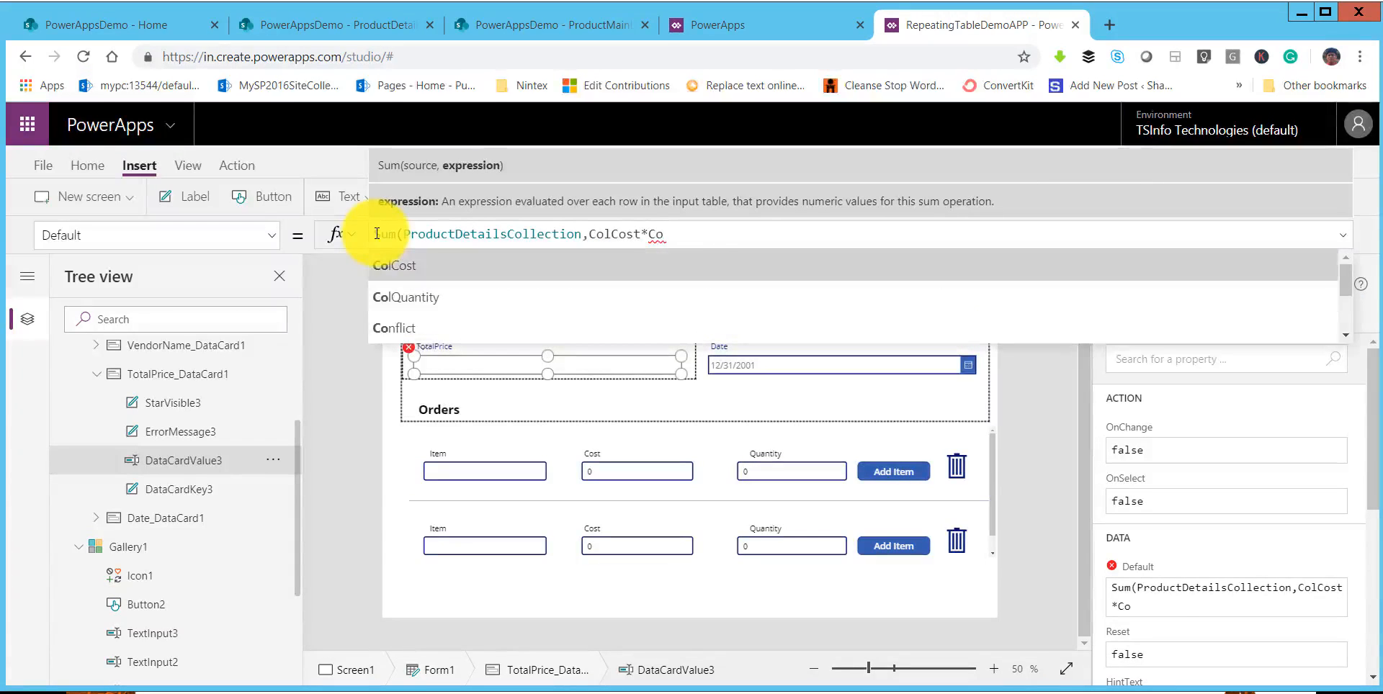
{"action": "key", "text": "Down"}
{"action": "key", "text": "Tab"}
{"action": "type", "text": ")"}
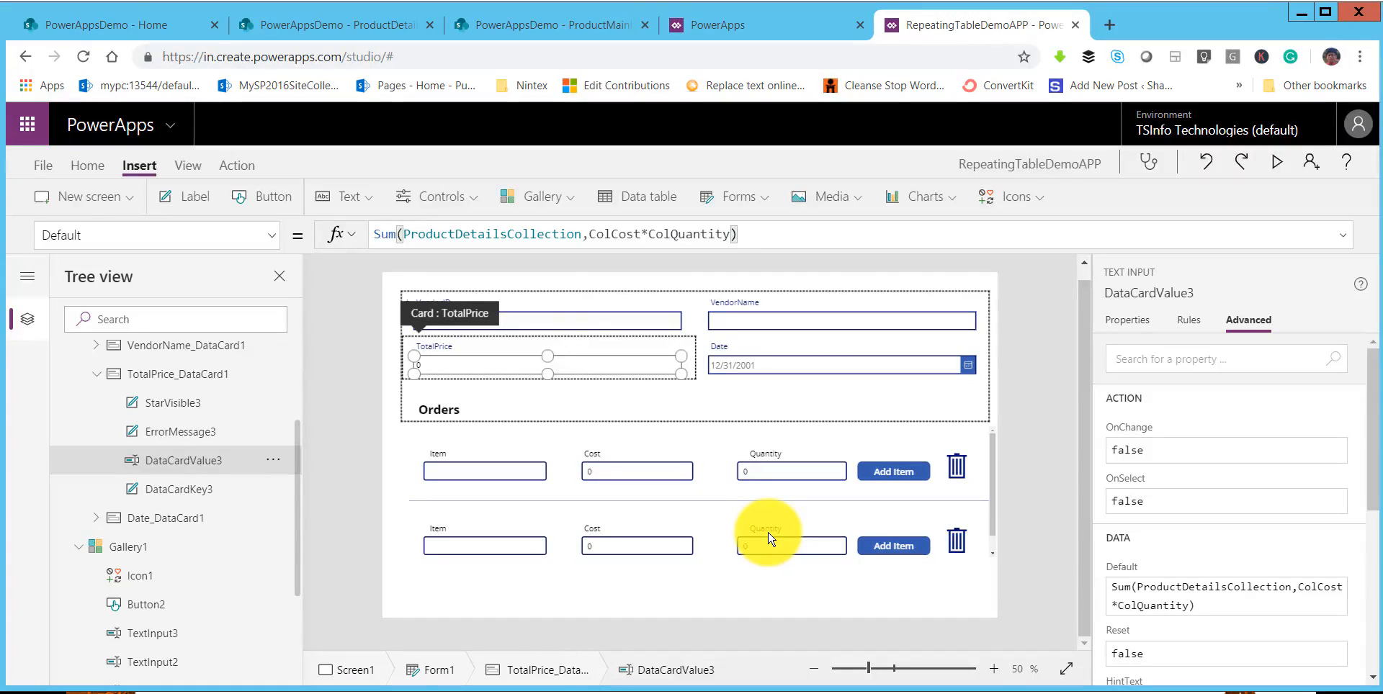
{"action": "left_click", "coordinate": [841, 587]}
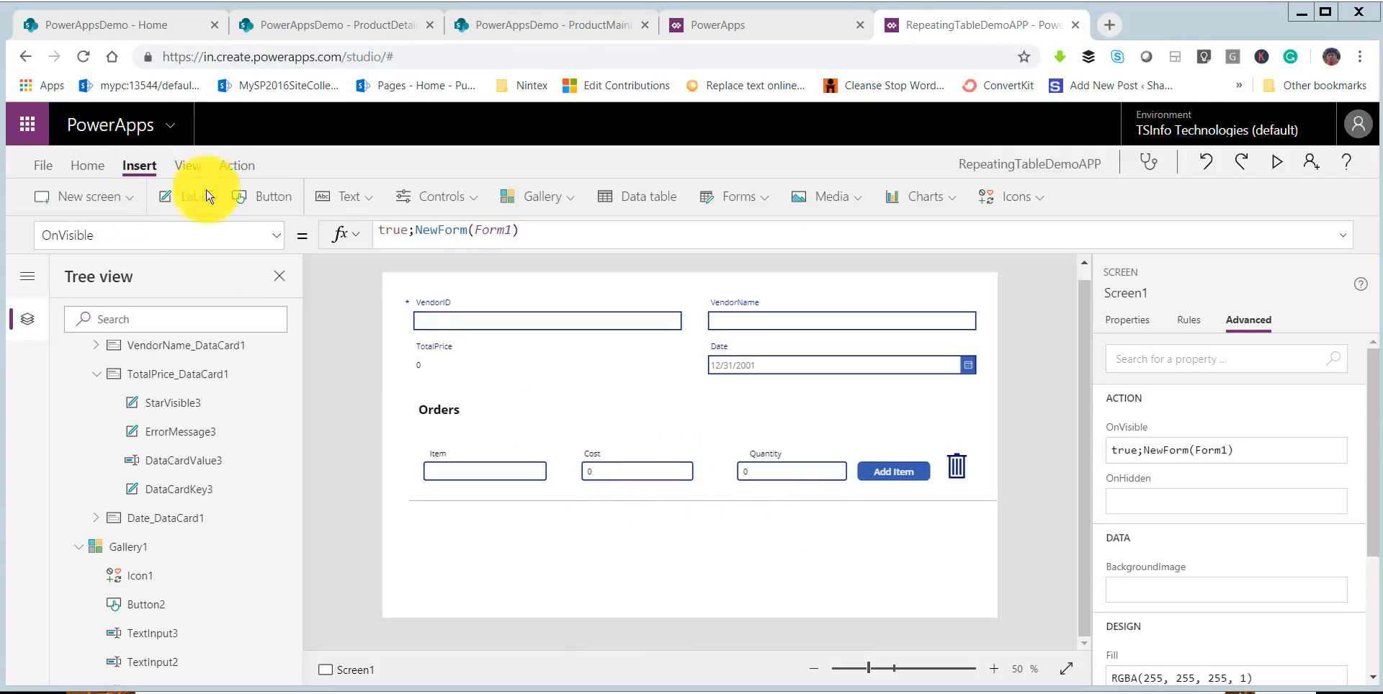
Insert a button below the Orders gallery in the screen's lower-right area, at about X 1158, Y 651, and show its general properties.
{"action": "left_click", "coordinate": [280, 206]}
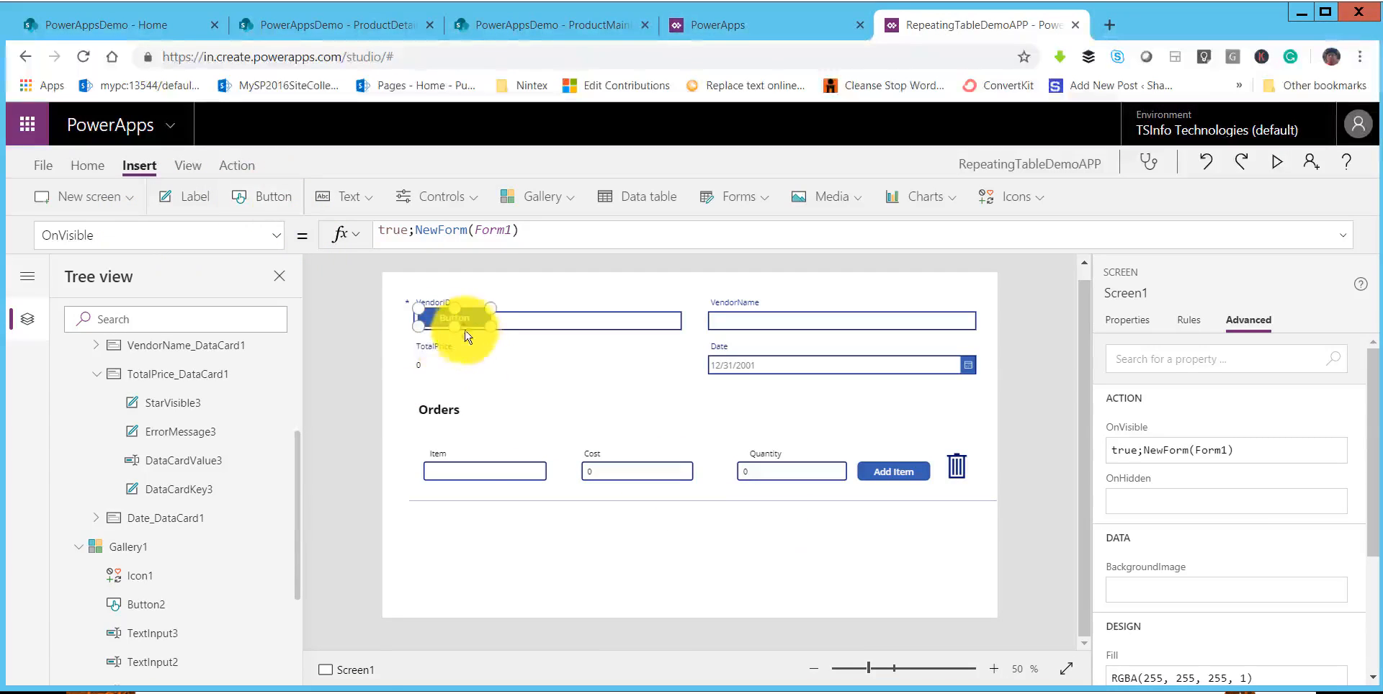
{"action": "left_click_drag", "start_coordinate": [753, 558], "coordinate": [944, 577]}
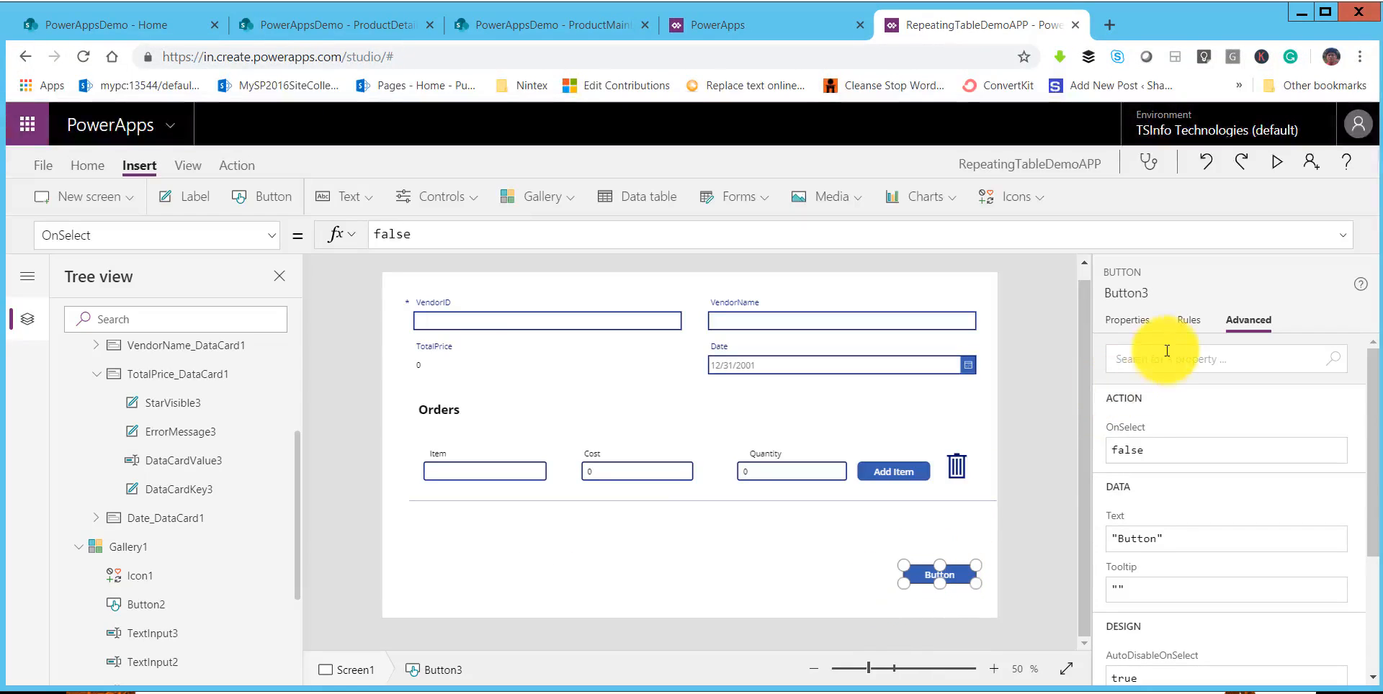
{"action": "left_click", "coordinate": [1127, 320]}
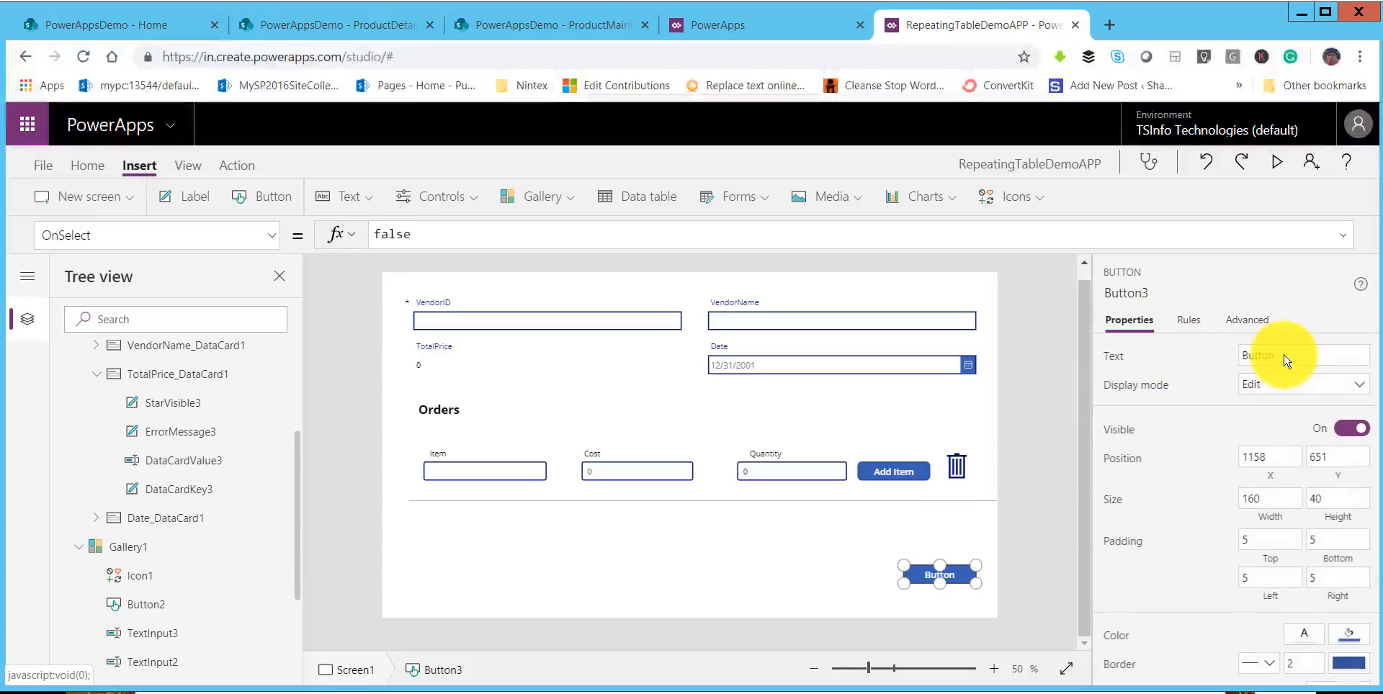
Set the new button's text to Submit and deselect it.
{"action": "left_click_drag", "start_coordinate": [1286, 356], "coordinate": [1220, 354]}
{"action": "type", "text": "Sub"}
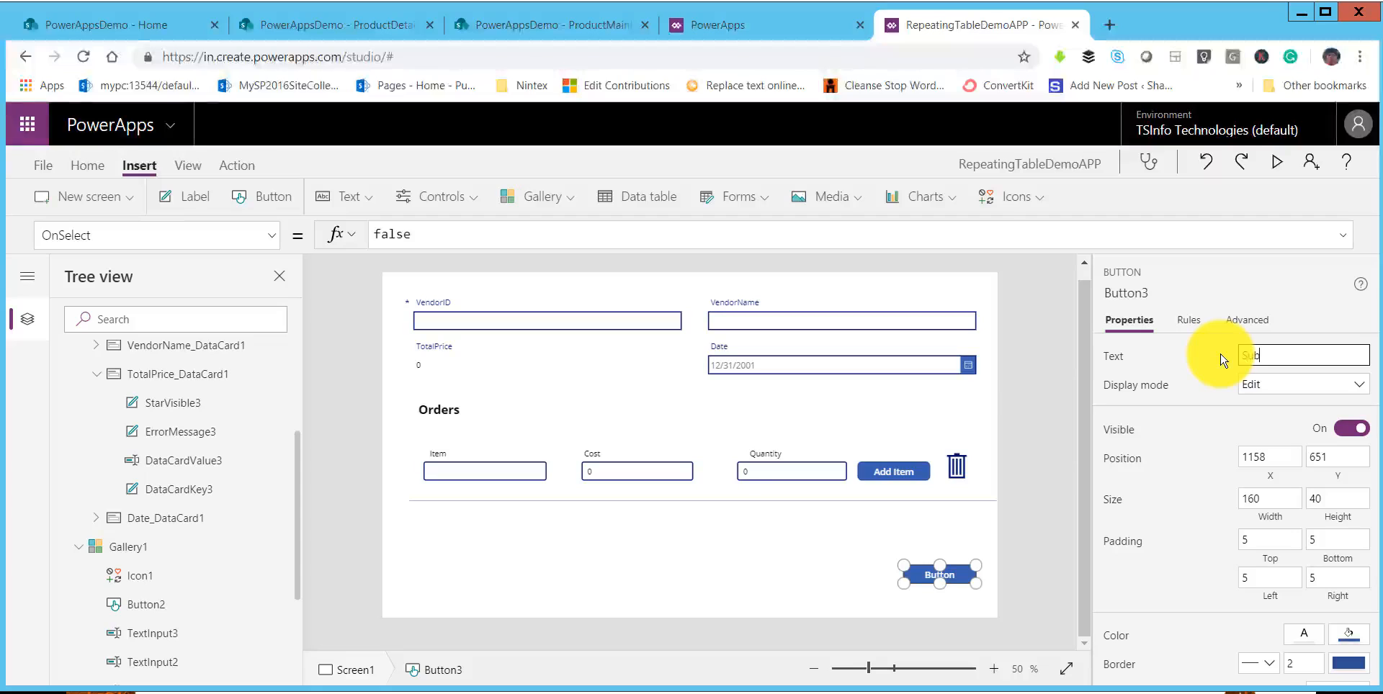
{"action": "type", "text": "mit"}
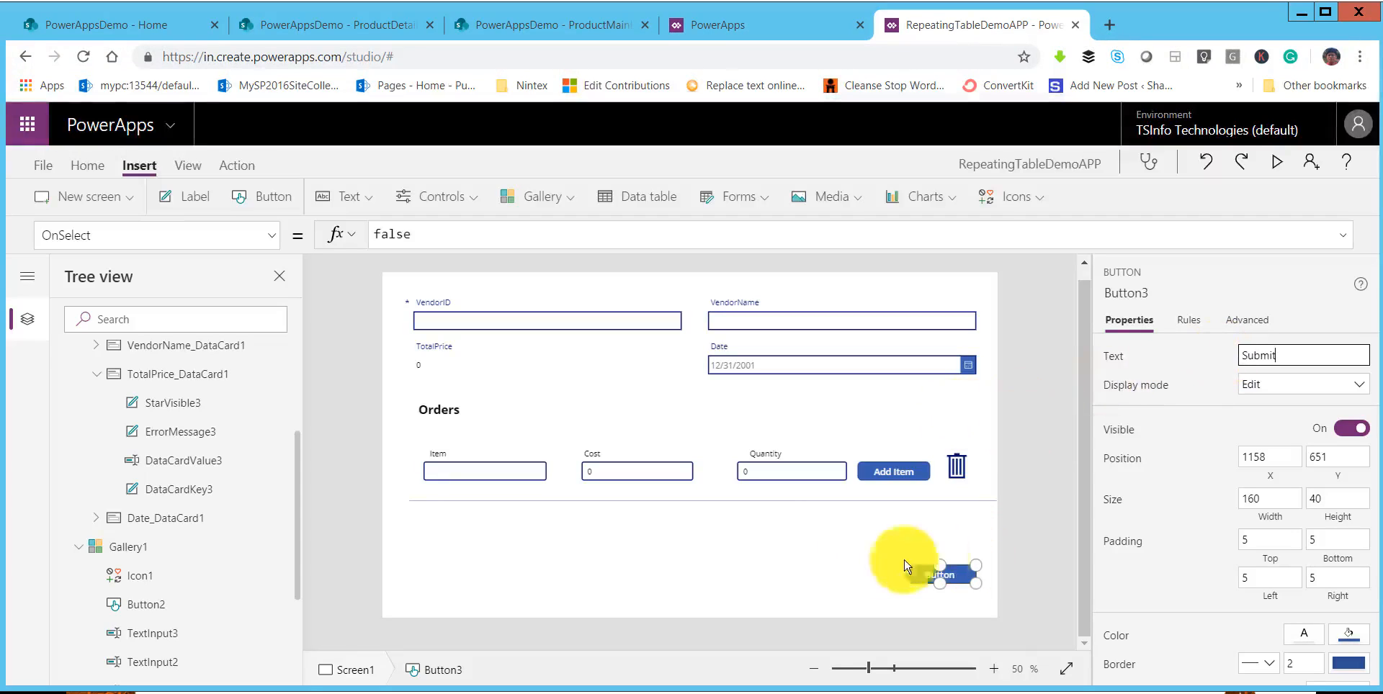
{"action": "left_click", "coordinate": [840, 562]}
Replace the Submit button's OnSelect formula with SubmitForm(Form1).
{"action": "left_click", "coordinate": [935, 572]}
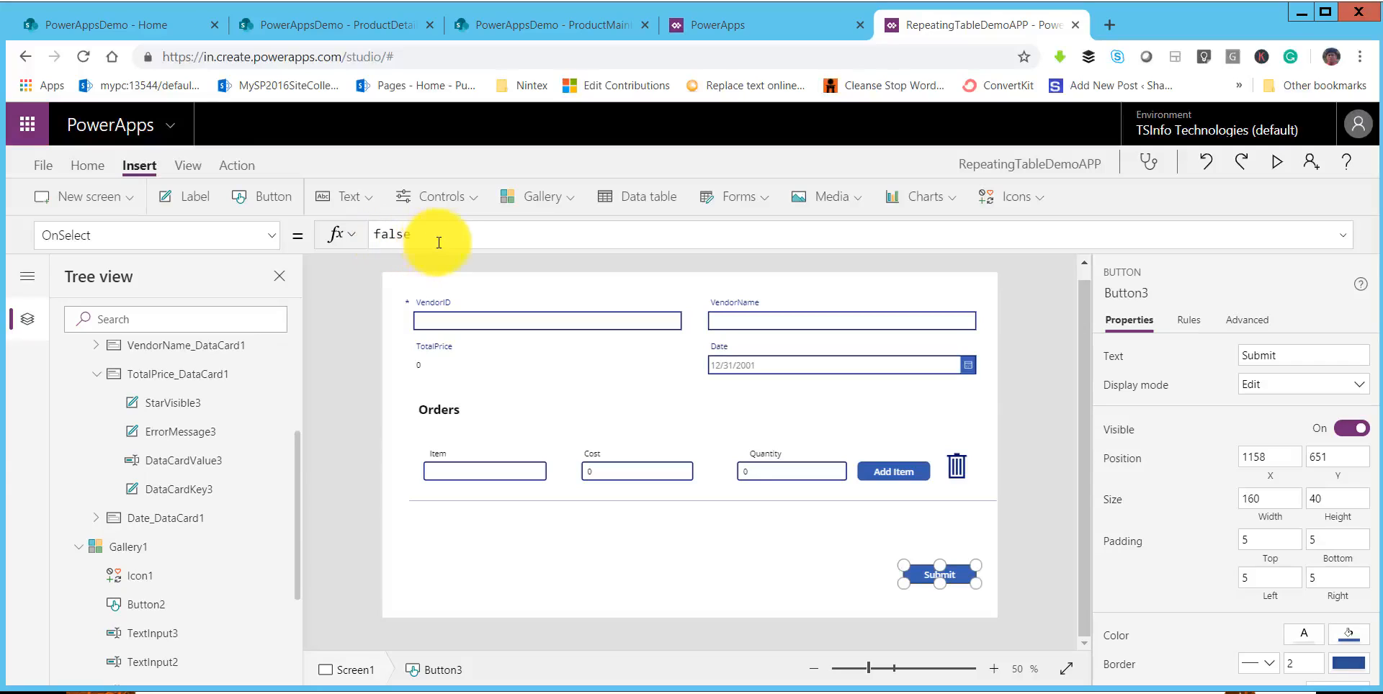
{"action": "double_click", "coordinate": [375, 237]}
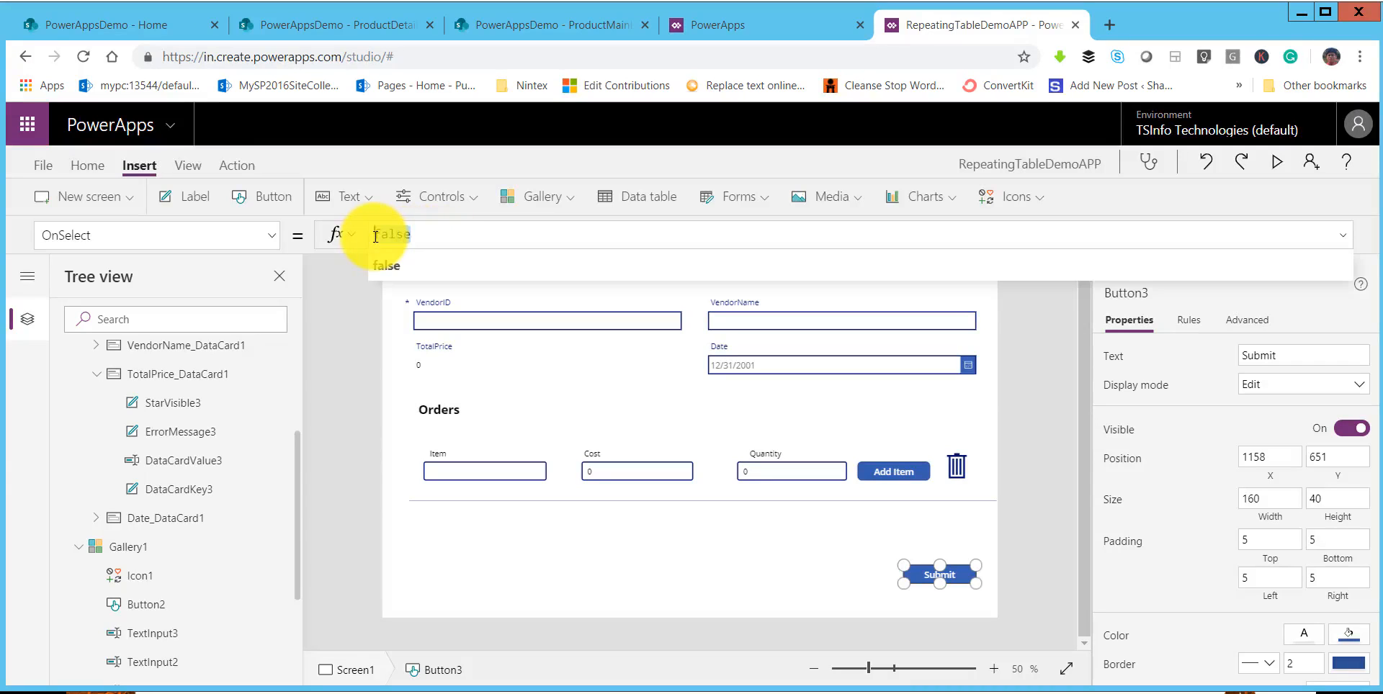
{"action": "type", "text": "Submi"}
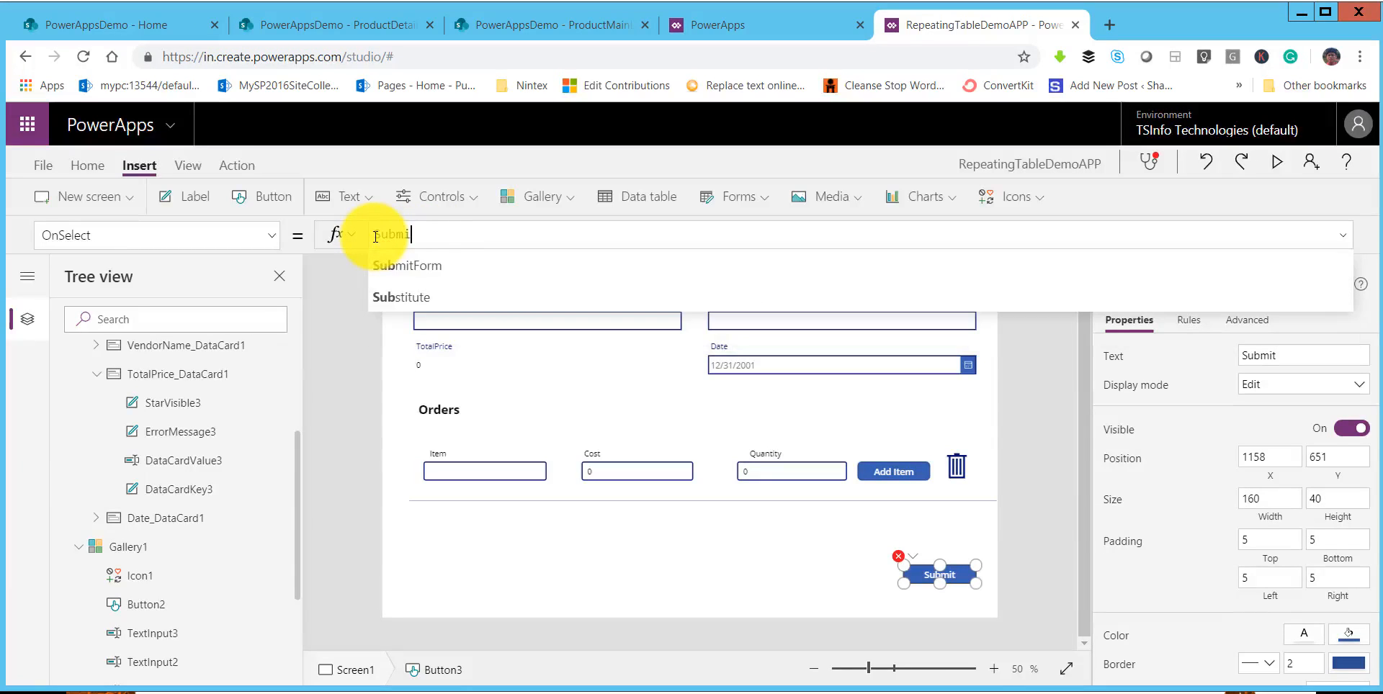
{"action": "type", "text": "tForm("}
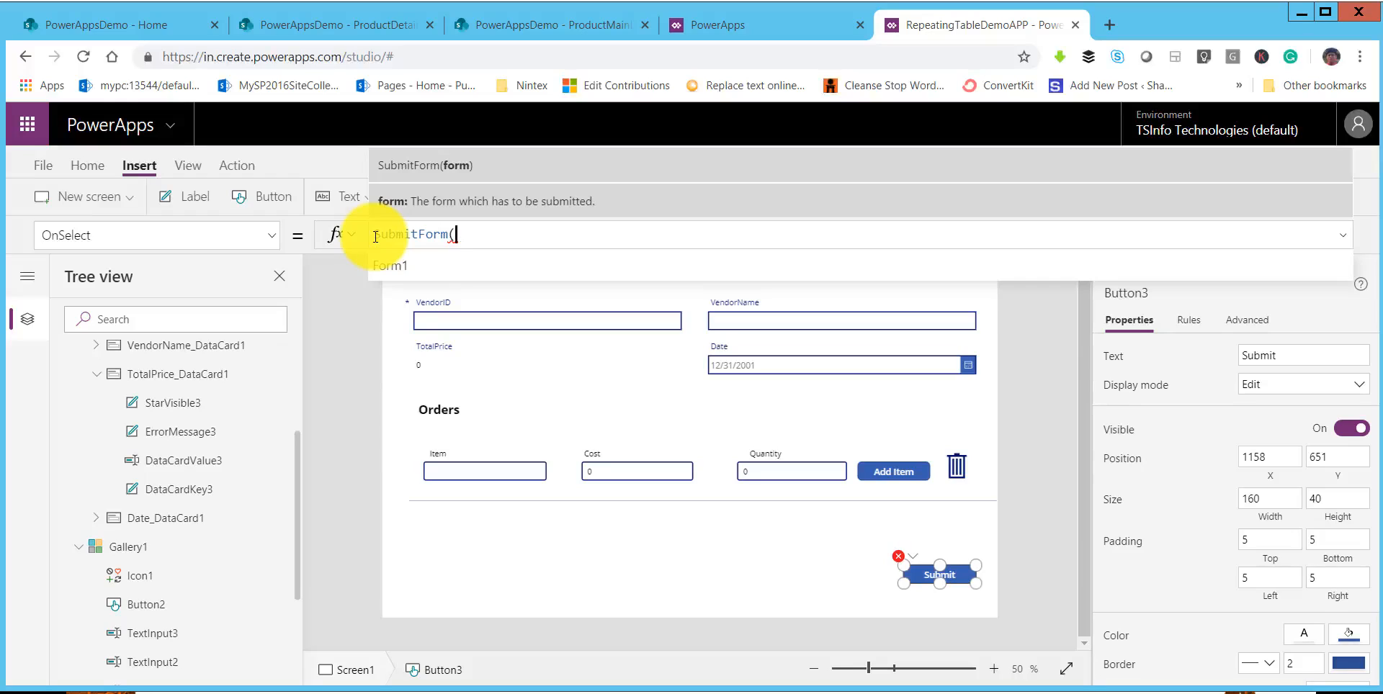
{"action": "type", "text": "fo"}
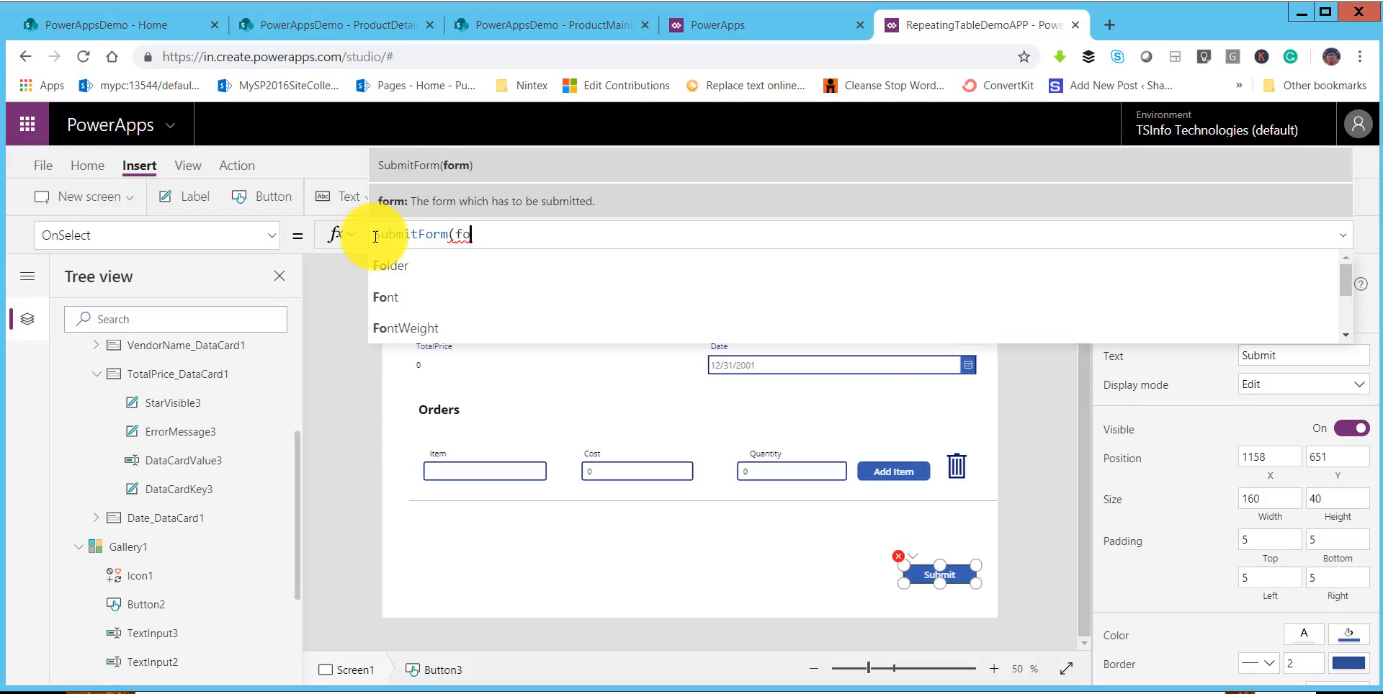
{"action": "type", "text": "rm"}
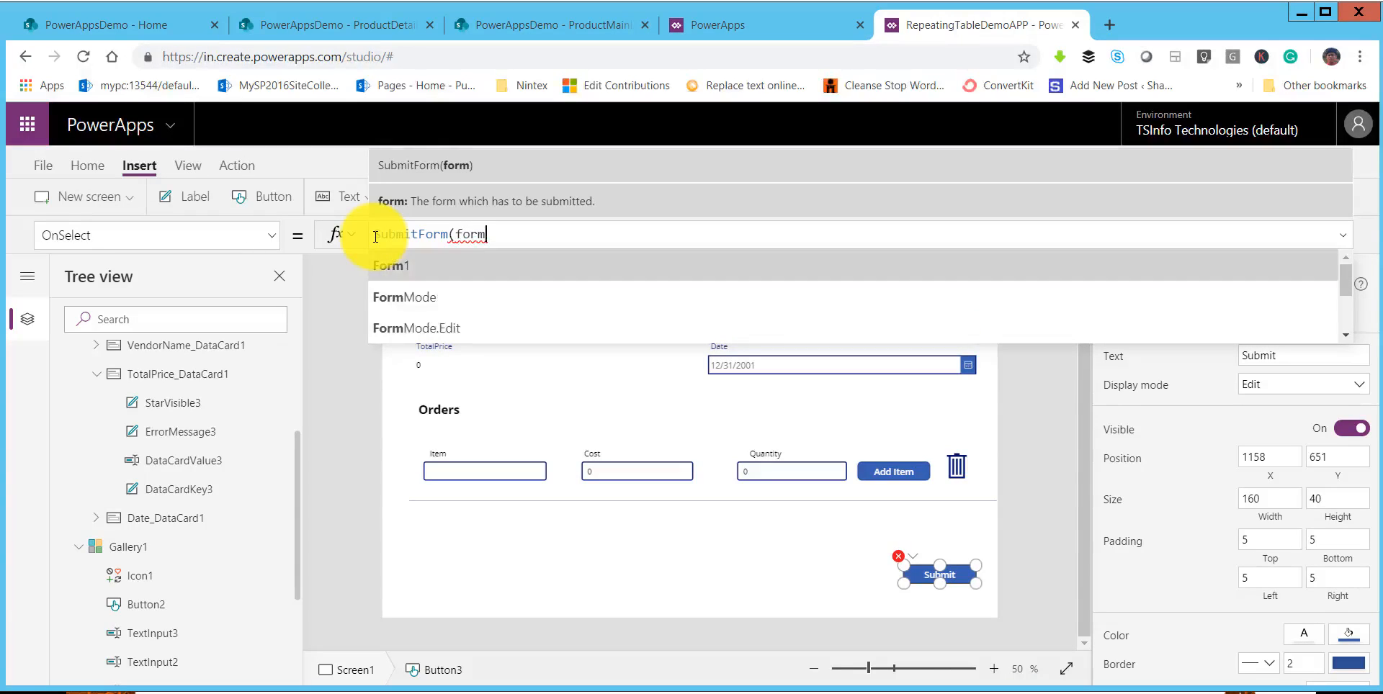
{"action": "type", "text": "1)"}
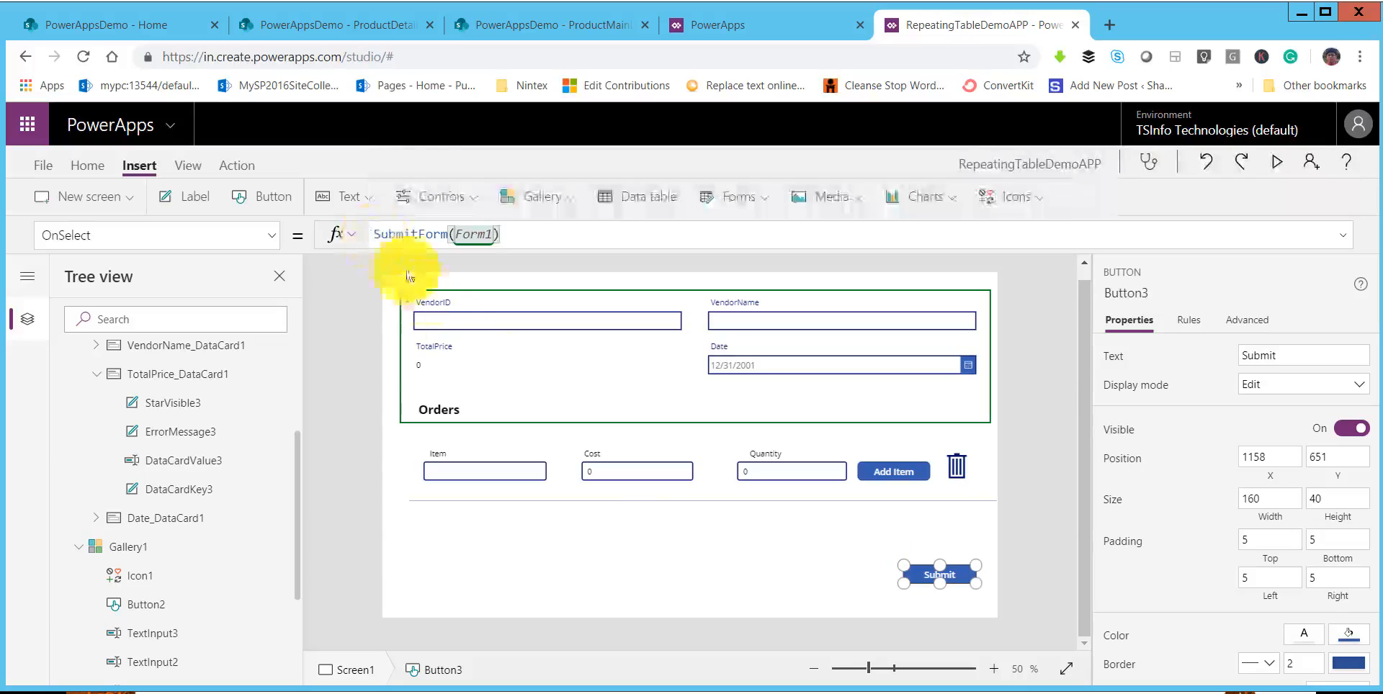
{"action": "left_click", "coordinate": [984, 589]}
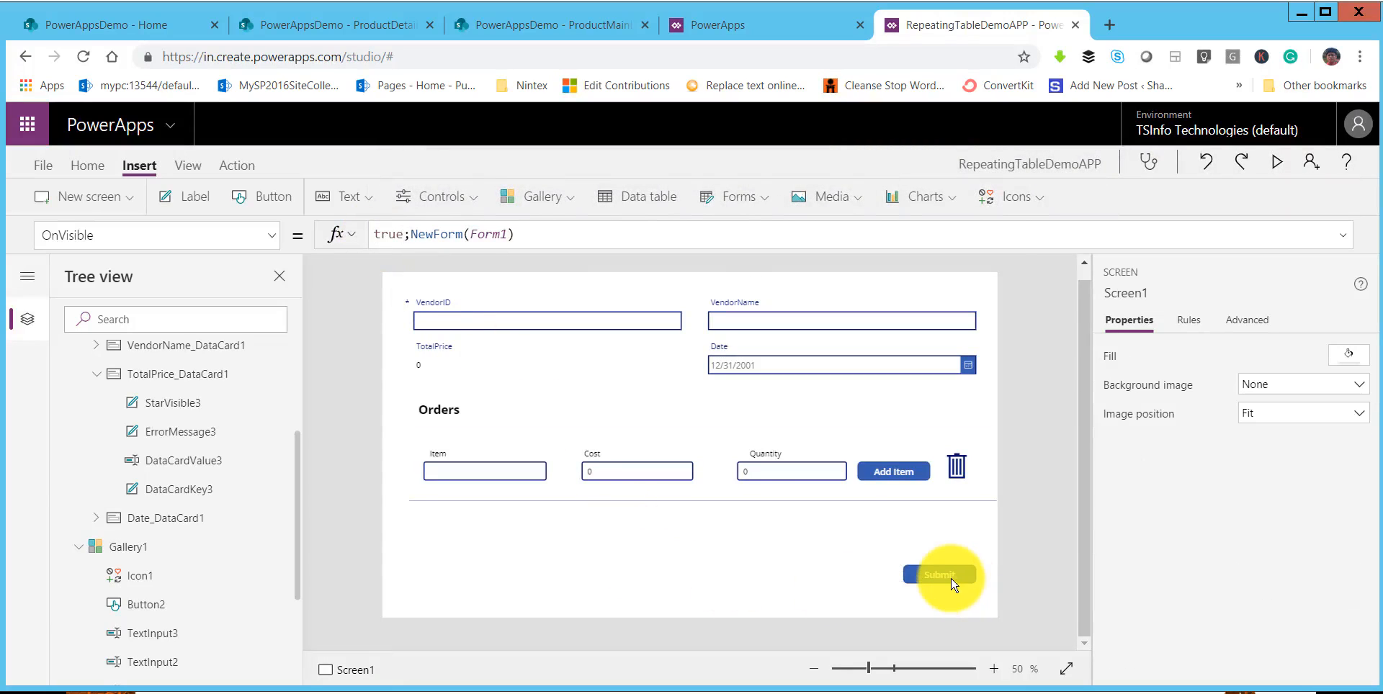
{"action": "left_click", "coordinate": [947, 577]}
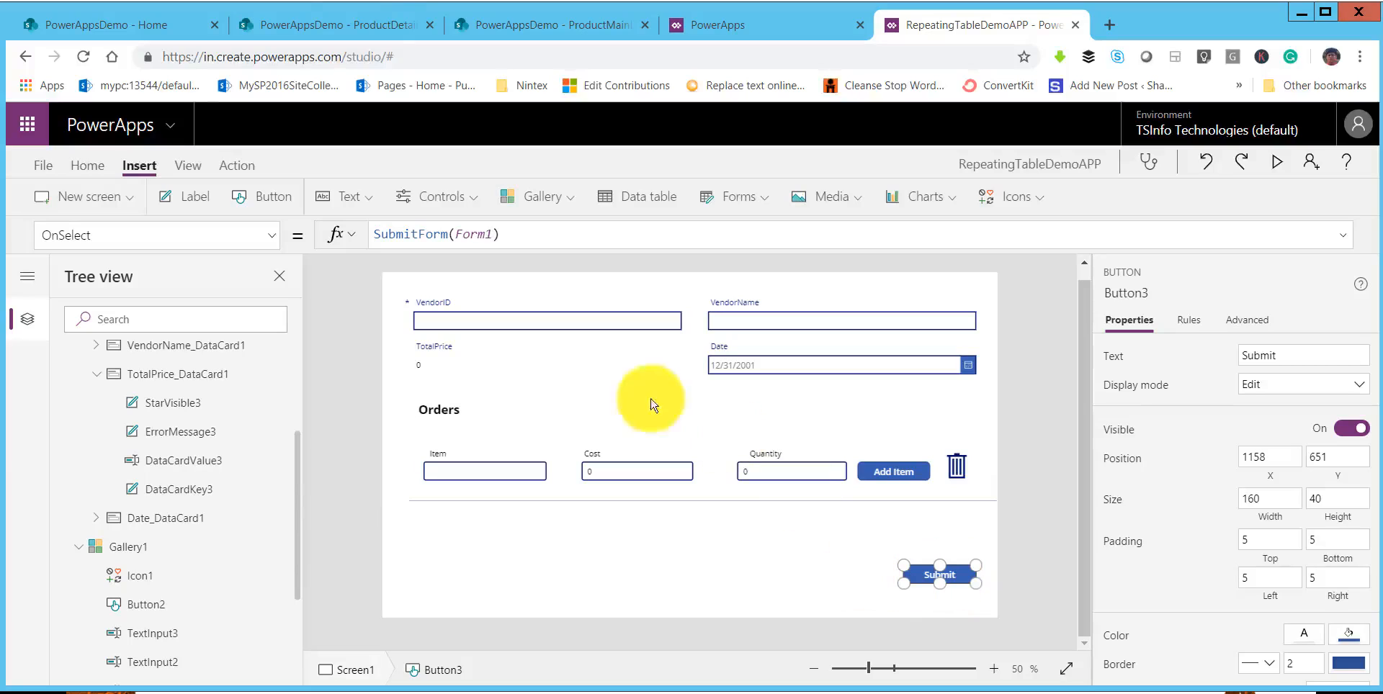
Examine the columns of the ProductDetails and ProductMainList lists in SharePoint, and return to the RepeatingTableDemoAPP in PowerApps.
{"action": "left_click", "coordinate": [378, 25]}
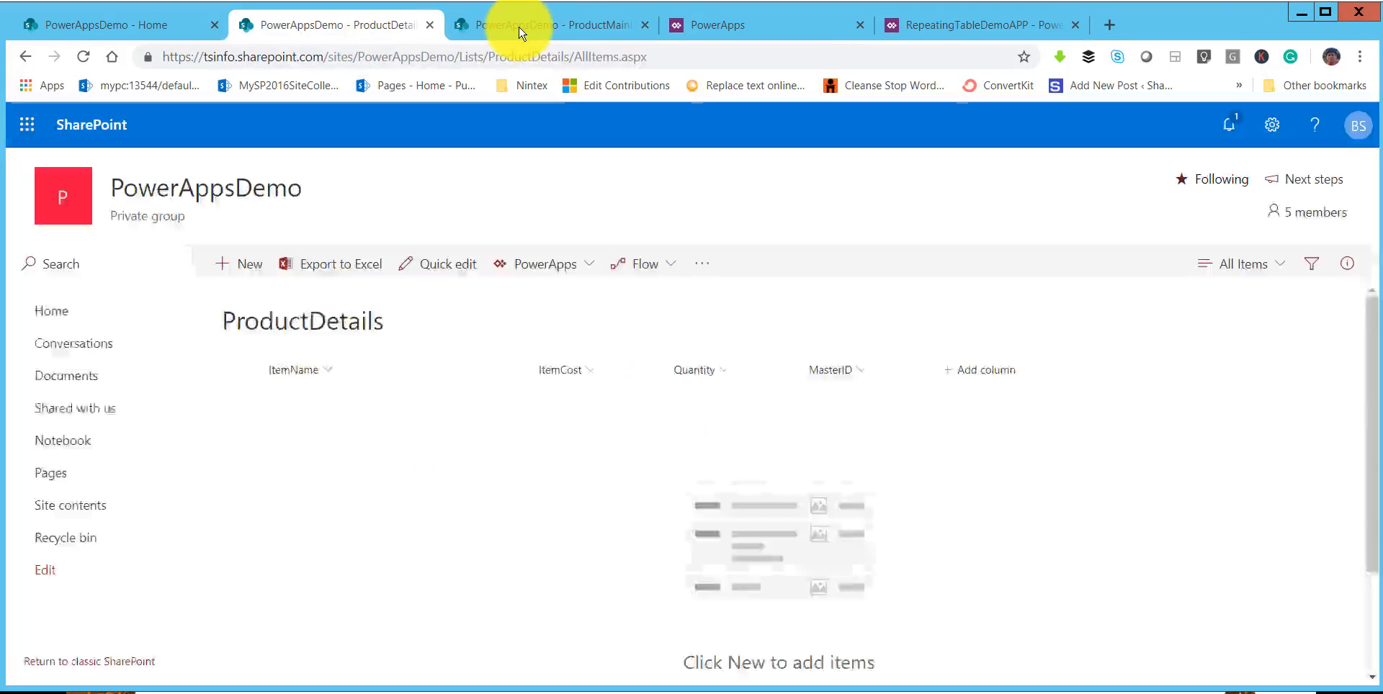
{"action": "left_click", "coordinate": [519, 26]}
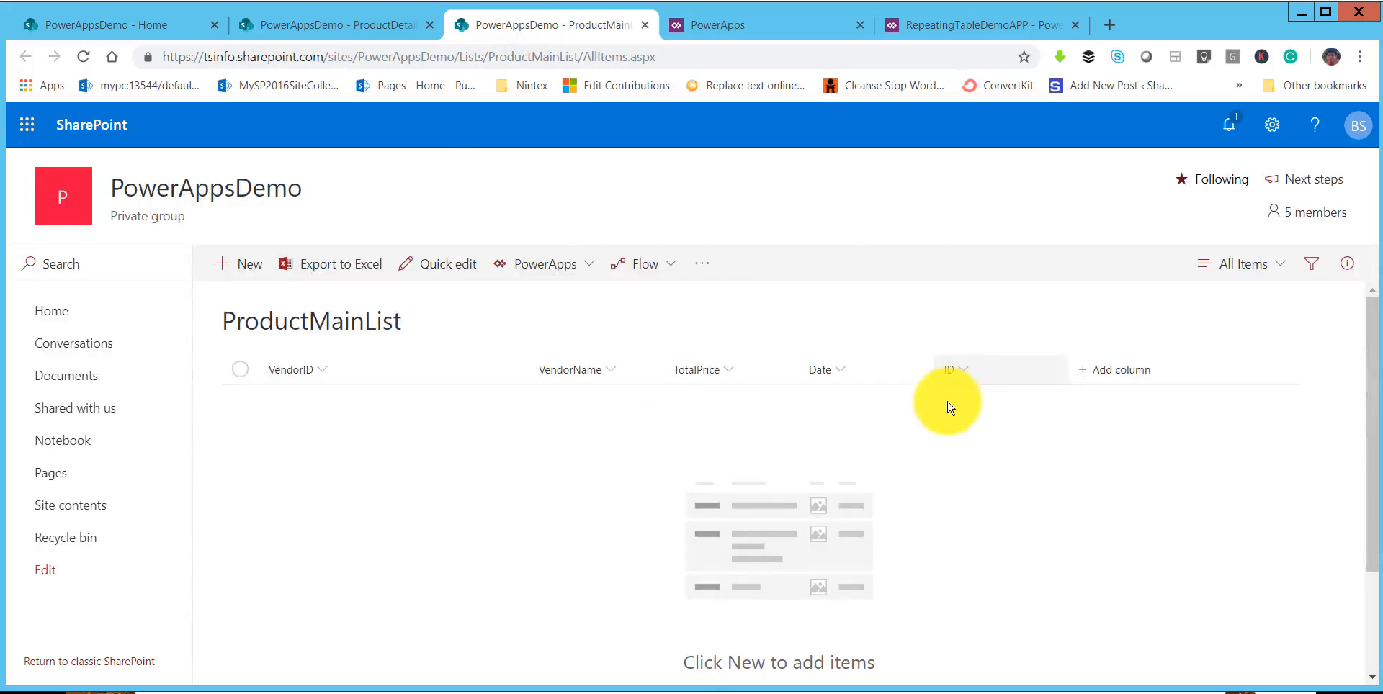
{"action": "left_click", "coordinate": [364, 27]}
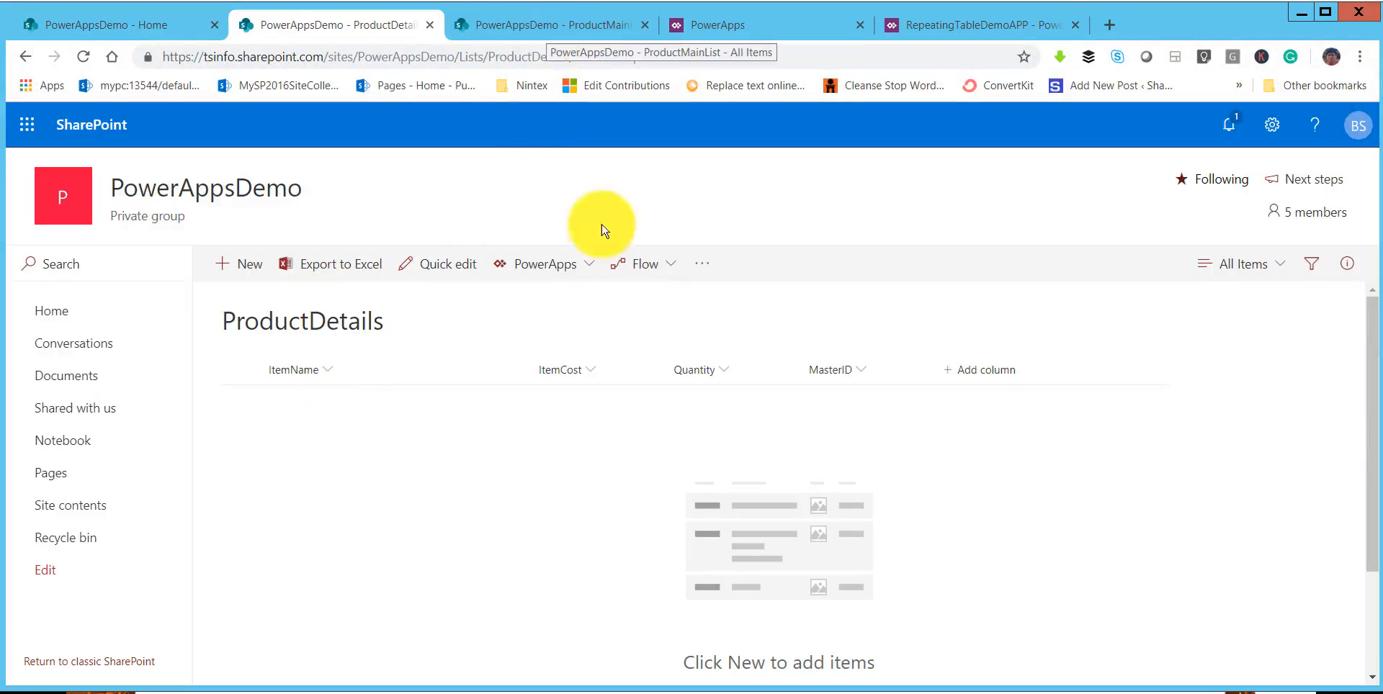
{"action": "left_click", "coordinate": [840, 32]}
{"action": "left_click", "coordinate": [896, 24]}
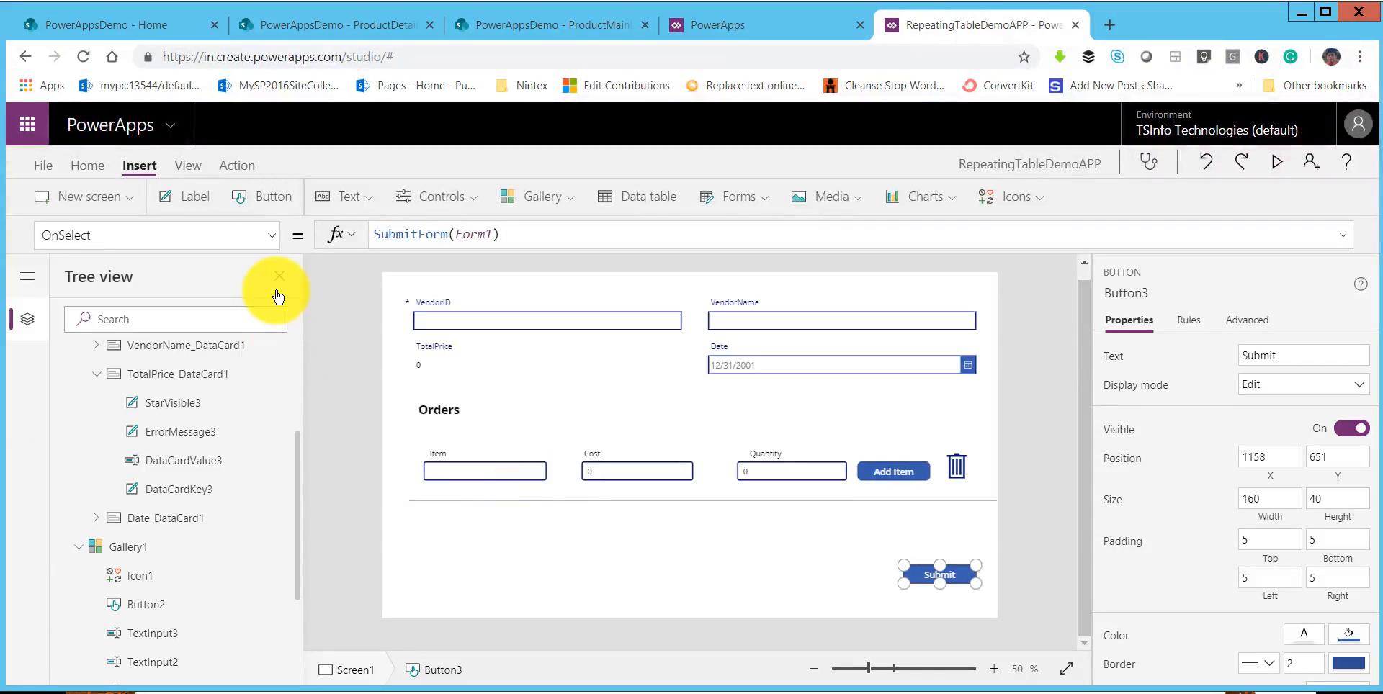
{"action": "left_click", "coordinate": [271, 235]}
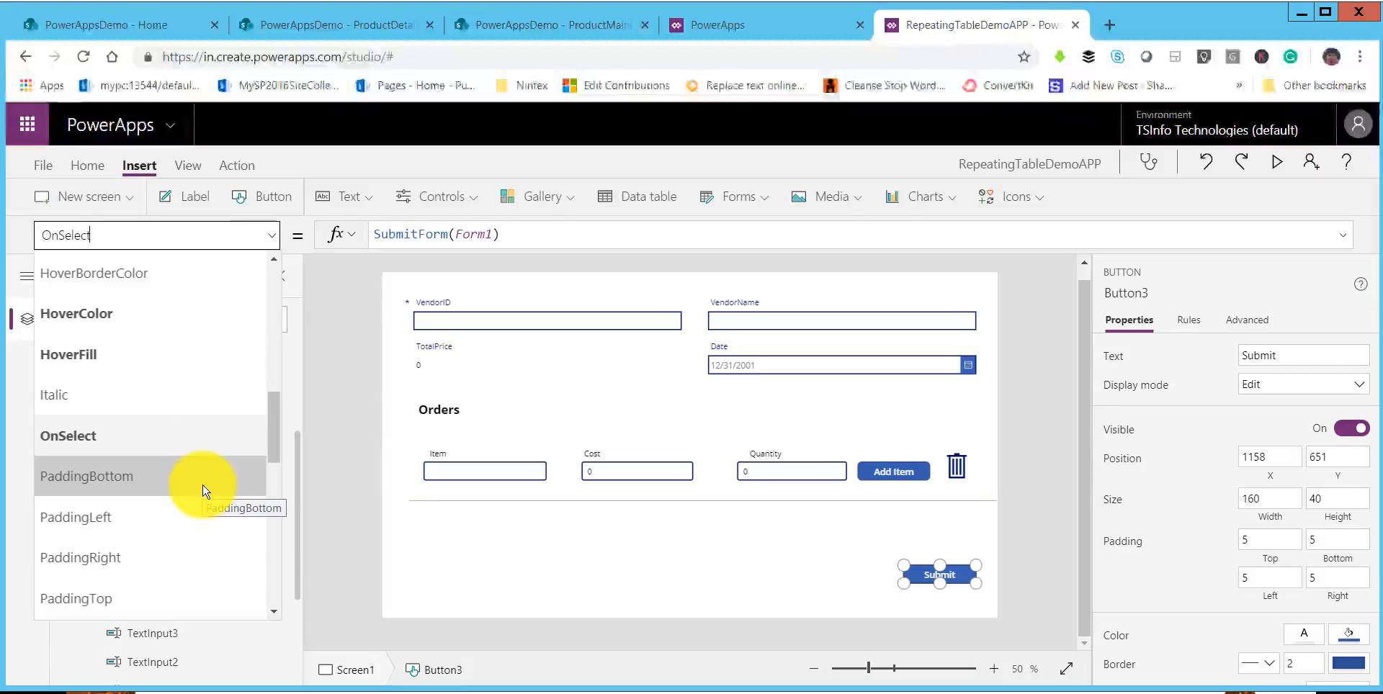
{"action": "scroll", "coordinate": [205, 491], "scroll_direction": "up", "scroll_amount": 5}
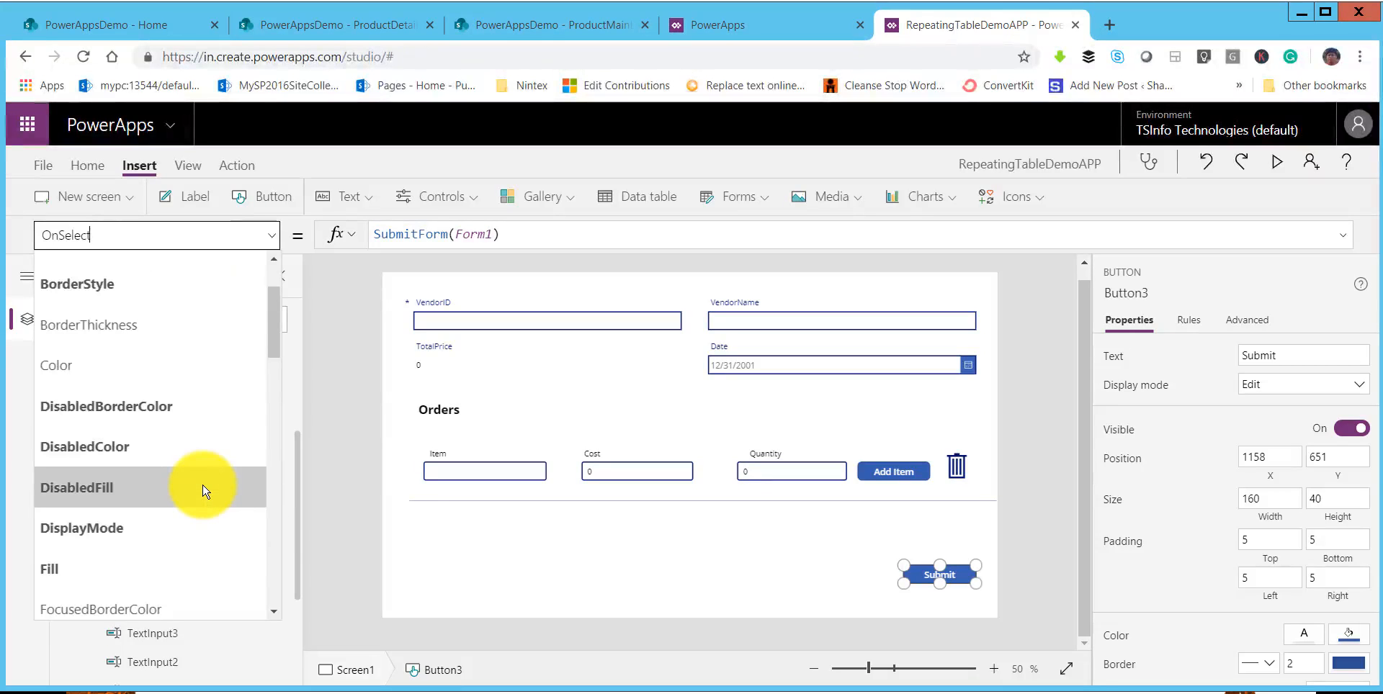
{"action": "scroll", "coordinate": [204, 491], "scroll_direction": "down", "scroll_amount": 8}
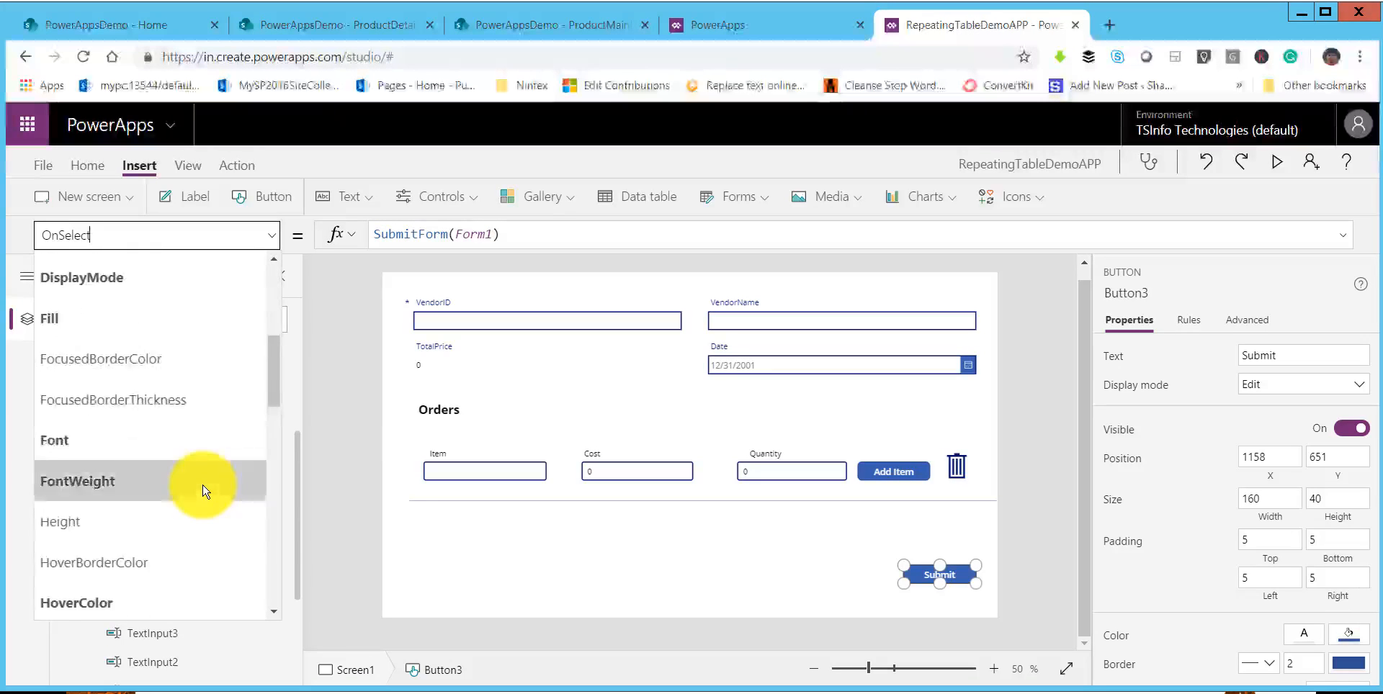
{"action": "left_click", "coordinate": [653, 576]}
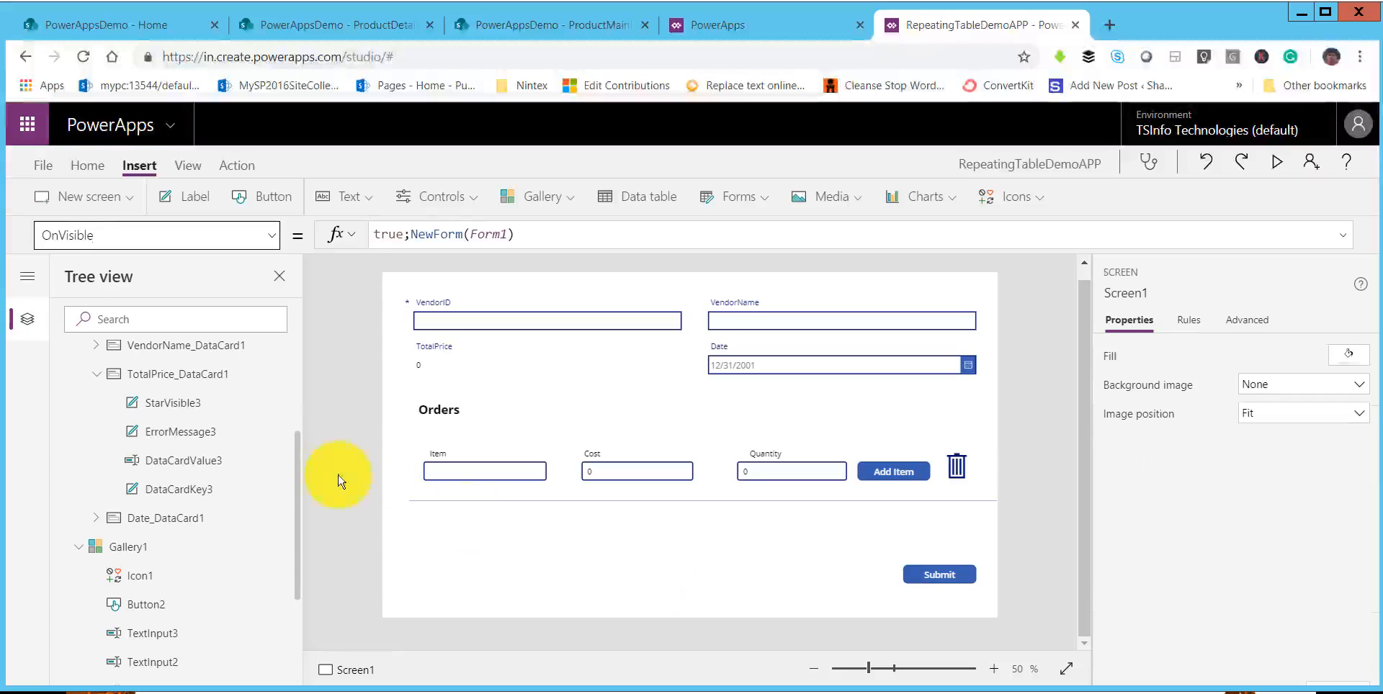
Select Form1 and show its OnSuccess property for editing.
{"action": "scroll", "coordinate": [231, 469], "scroll_direction": "up", "scroll_amount": 5}
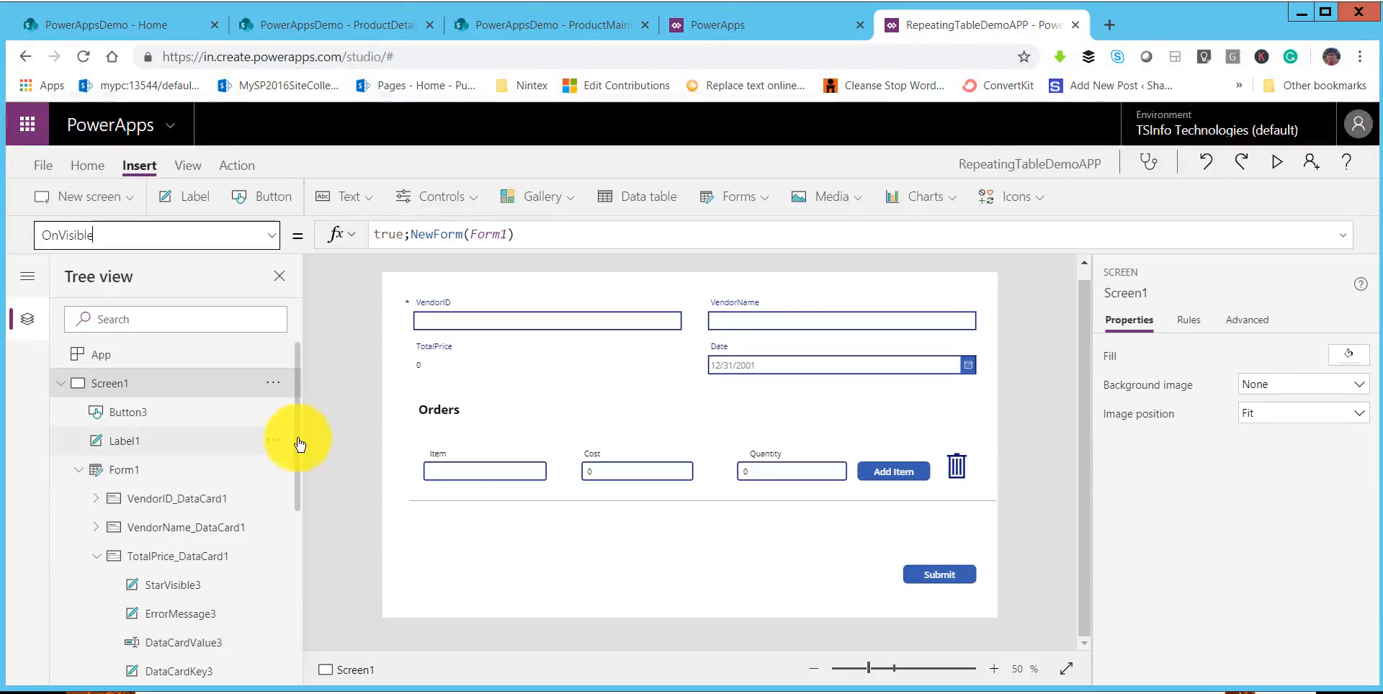
{"action": "left_click", "coordinate": [126, 469]}
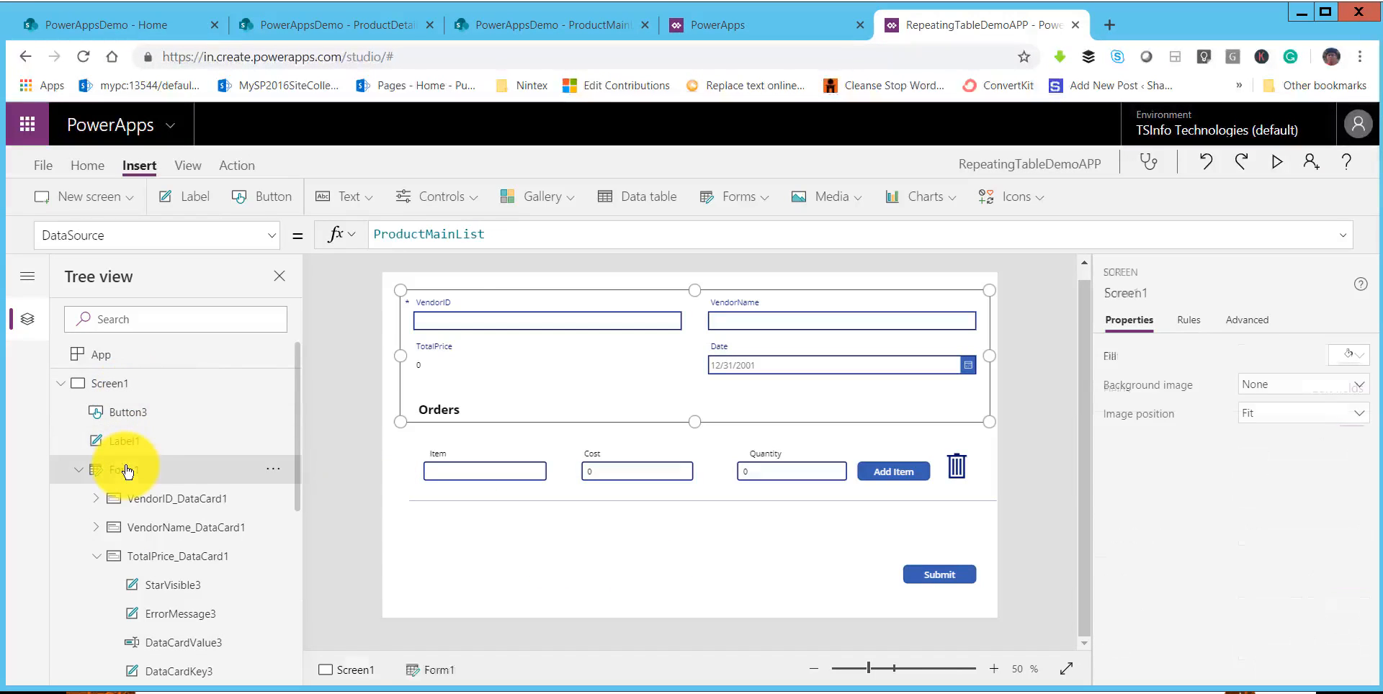
{"action": "left_click", "coordinate": [275, 242]}
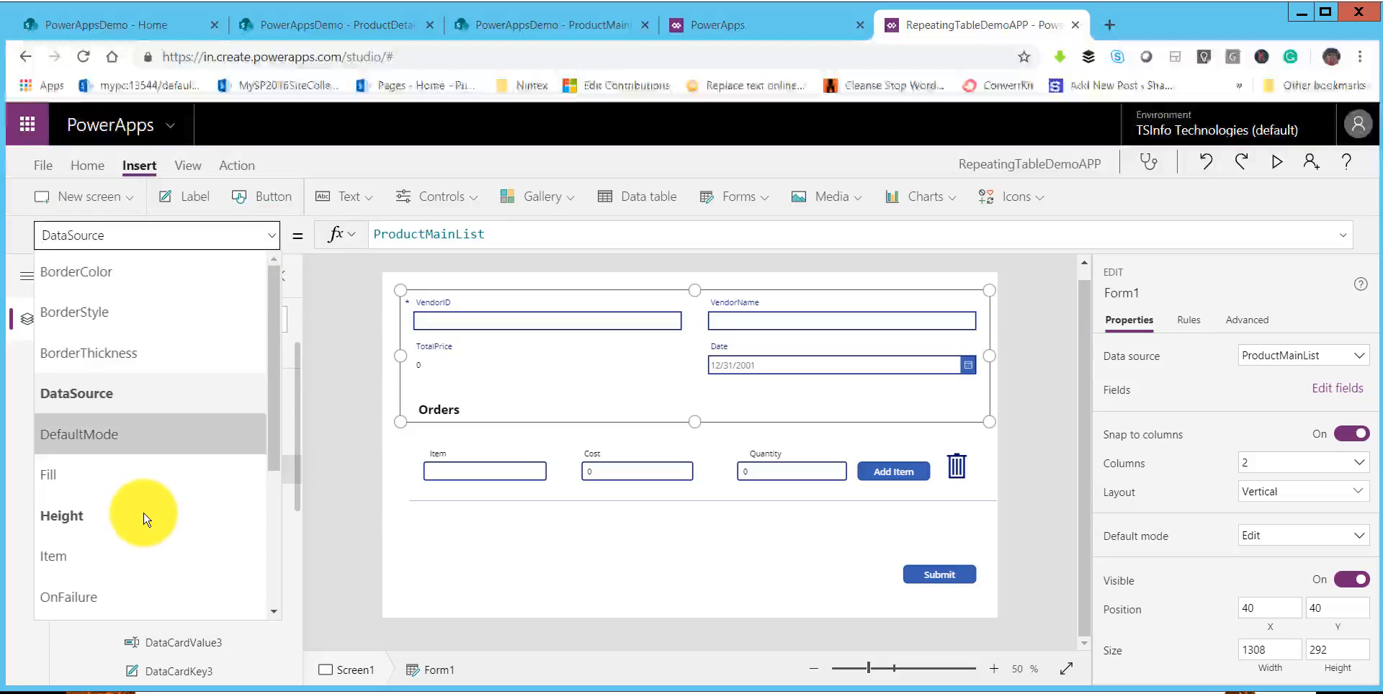
{"action": "scroll", "coordinate": [145, 513], "scroll_direction": "down", "scroll_amount": 4}
{"action": "left_click", "coordinate": [115, 442]}
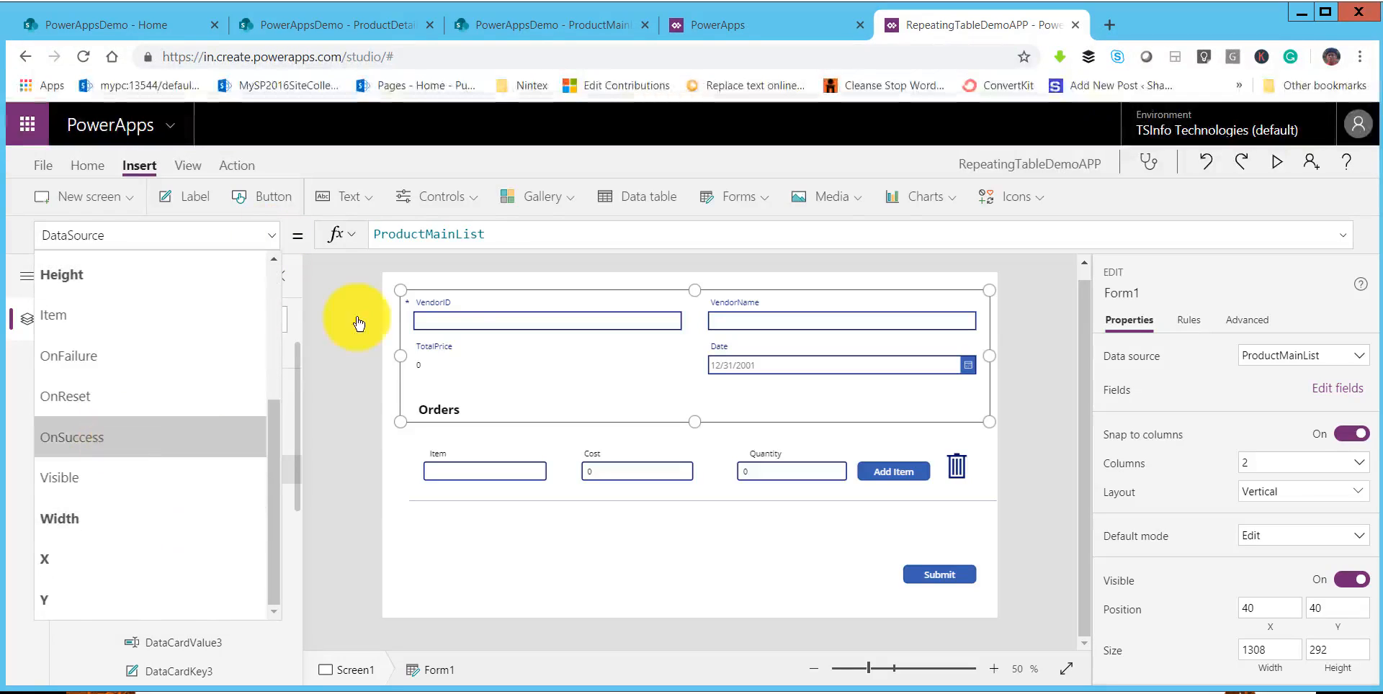
Replace Form1's OnSuccess formula with a ForAll function that uses ProductDetailsCollection as its source.
{"action": "left_click", "coordinate": [459, 238]}
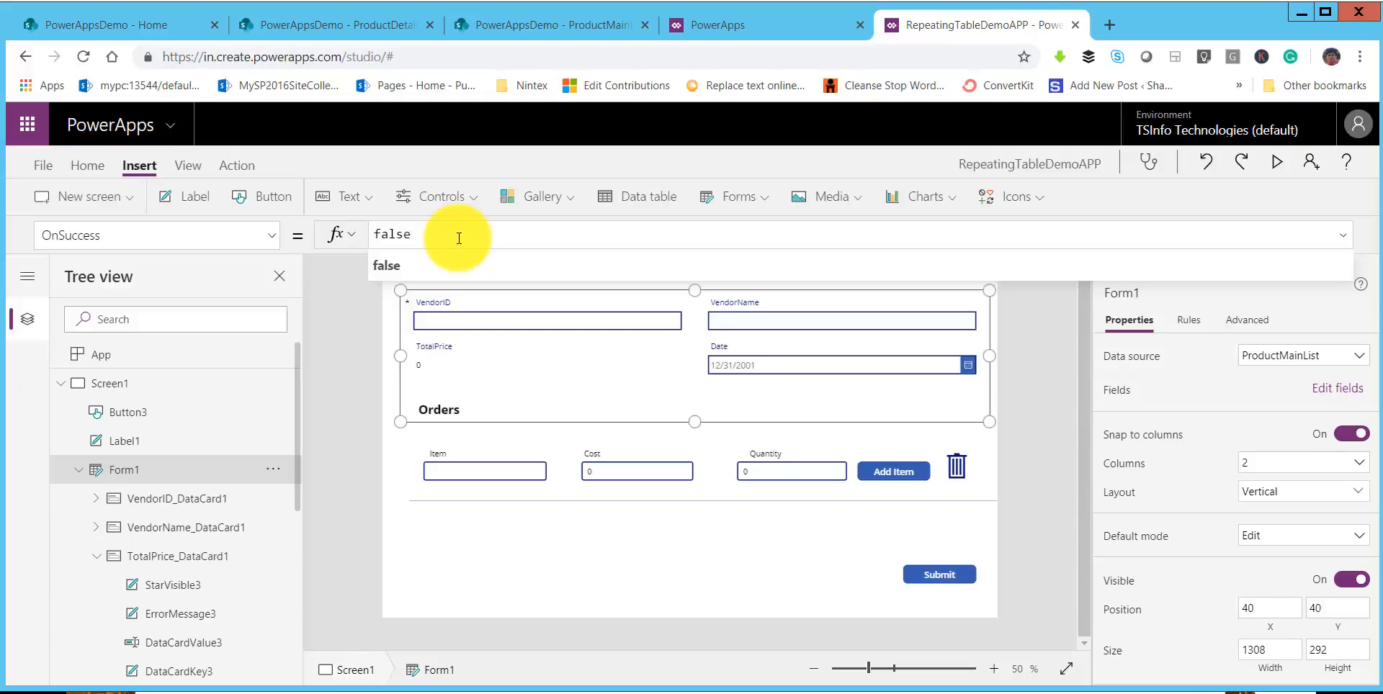
{"action": "key", "text": "BackSpace"}
{"action": "key", "text": "BackSpace"}
{"action": "key", "text": "BackSpace"}
{"action": "key", "text": "BackSpace"}
{"action": "type", "text": "ForAll"}
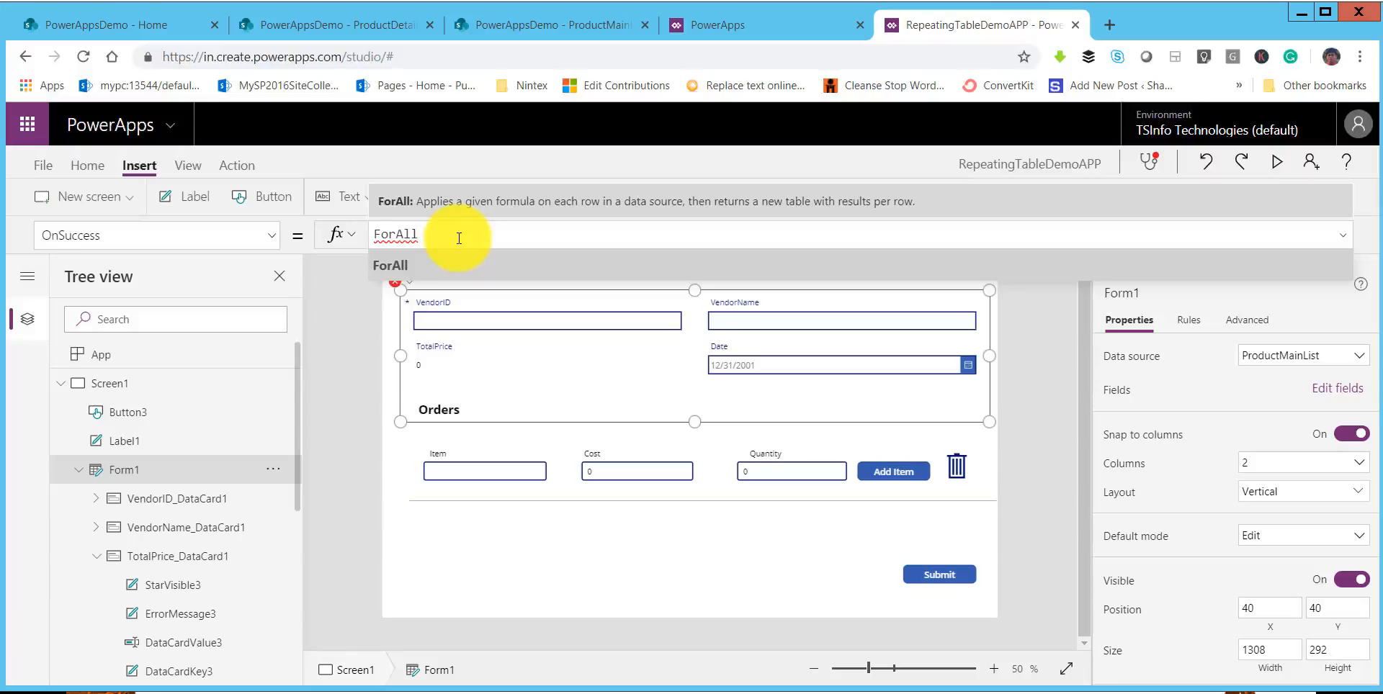
{"action": "type", "text": "(("}
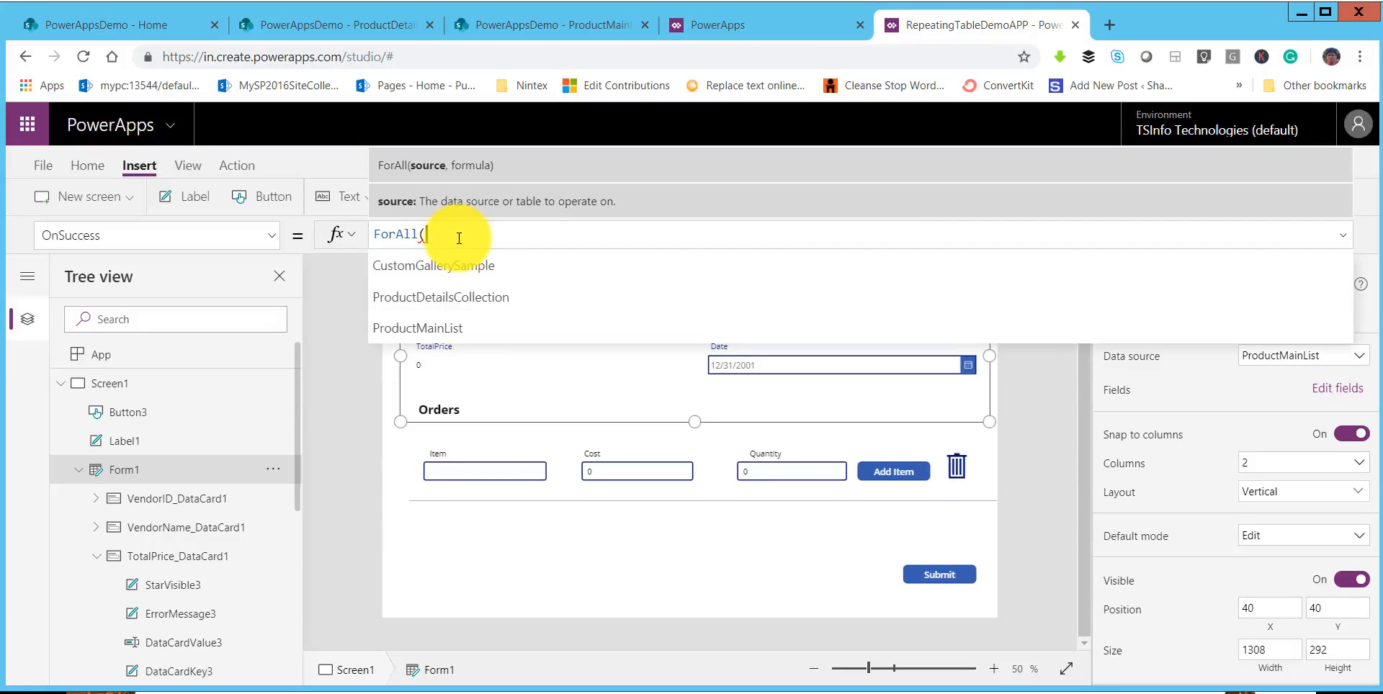
{"action": "key", "text": "Down"}
{"action": "key", "text": "Down"}
{"action": "key", "text": "Return"}
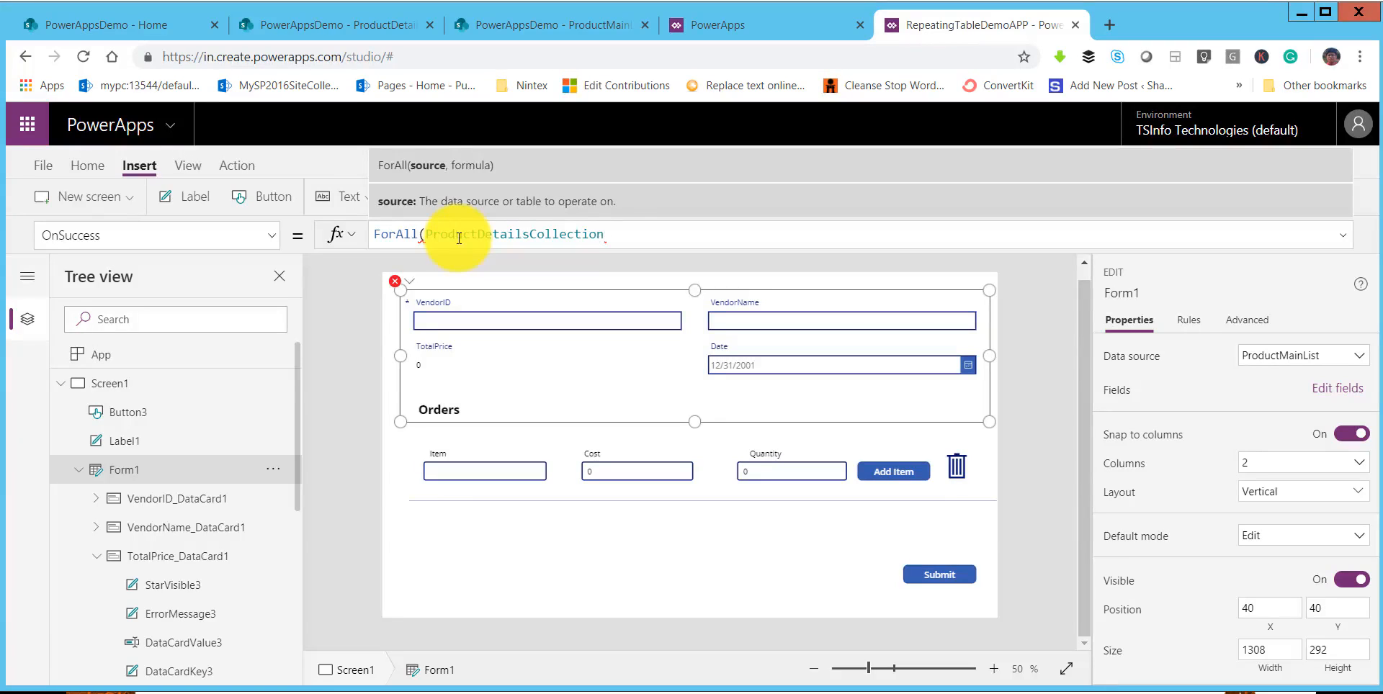
{"action": "type", "text": ","}
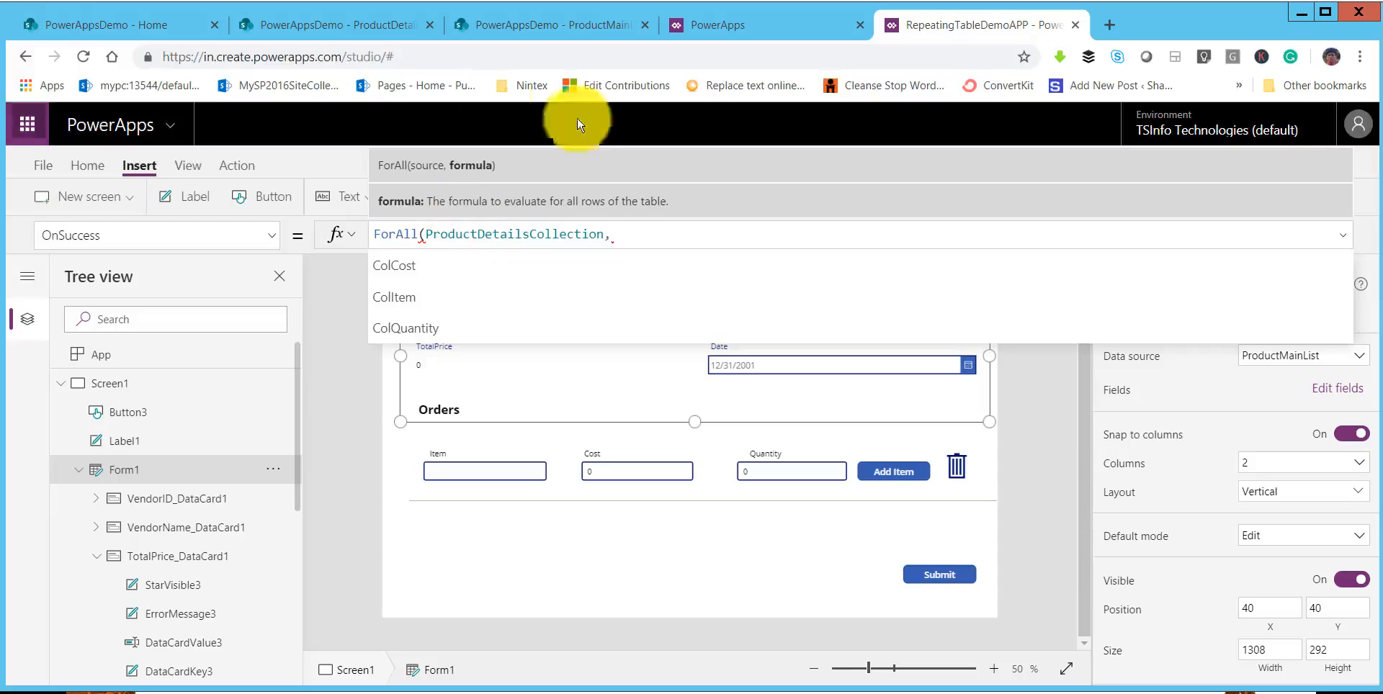
Add an If function with the condition !IsBlank(ColItem) as the formula argument of ForAll in Form1's OnSuccess.
{"action": "type", "text": "If*"}
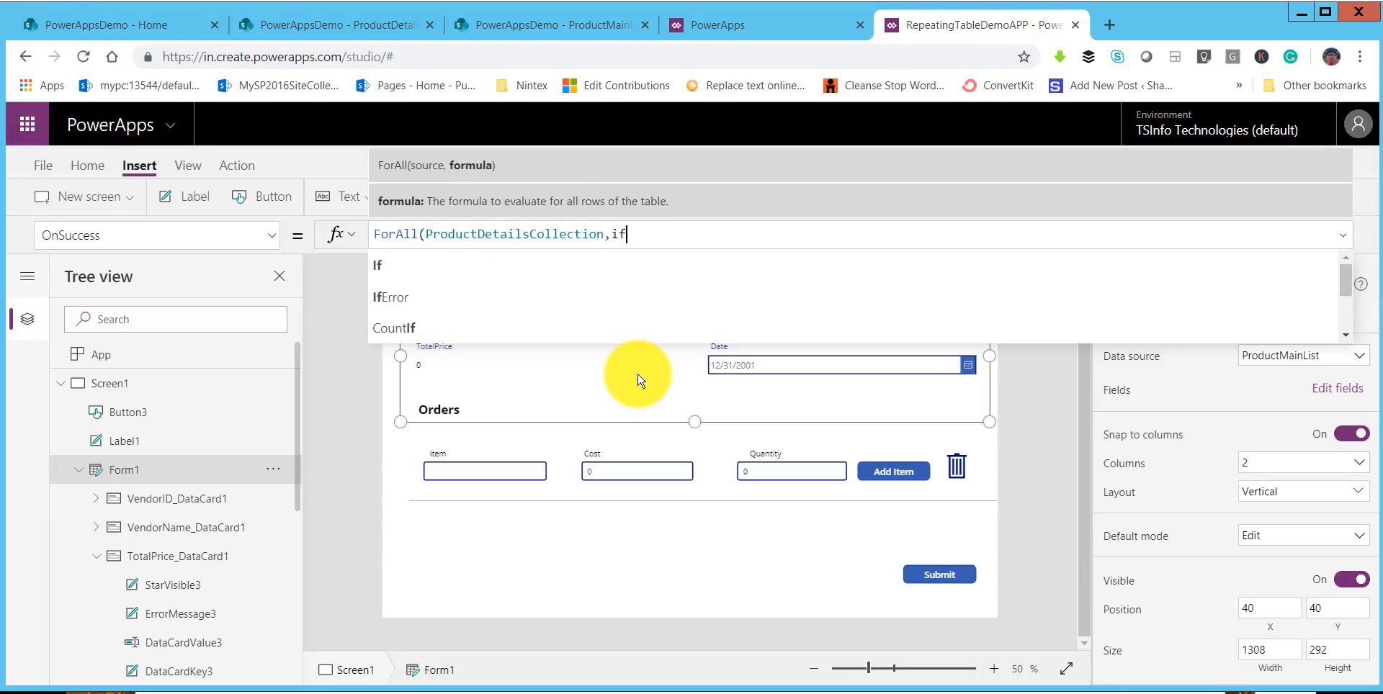
{"action": "key", "text": "BackSpace"}
{"action": "type", "text": "("}
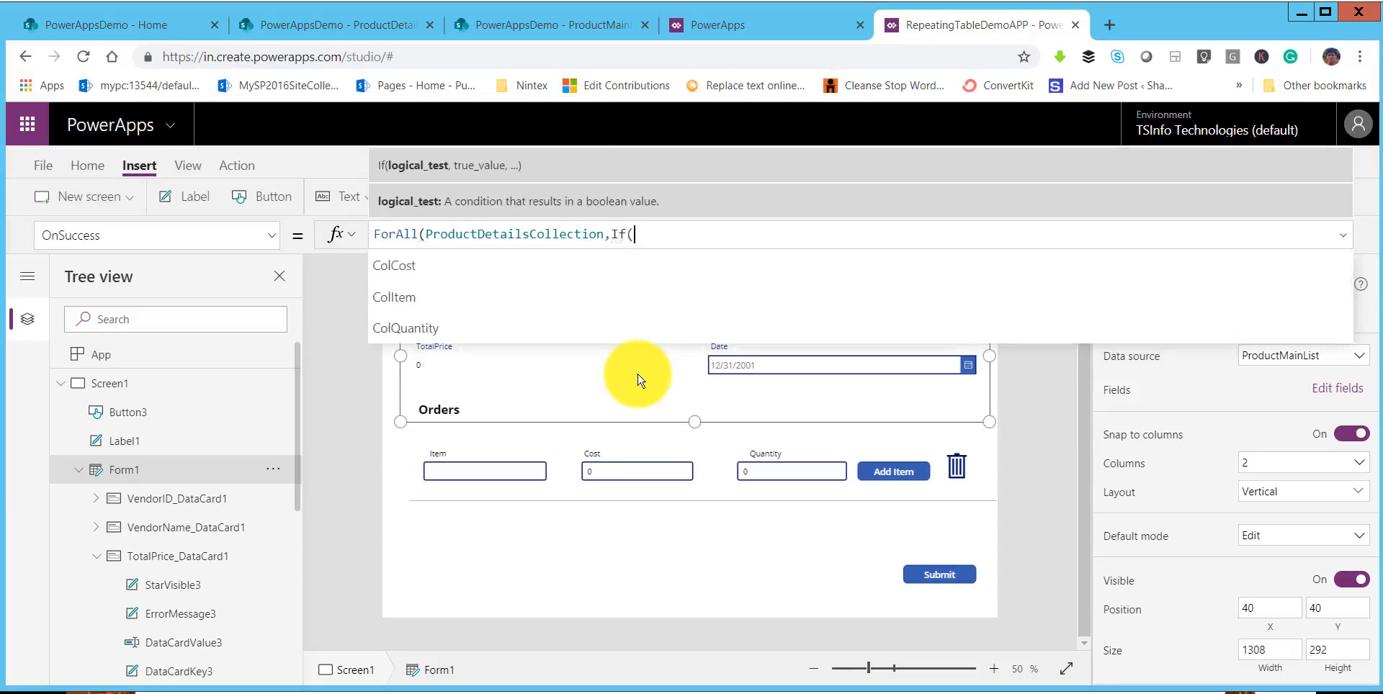
{"action": "type", "text": "!"}
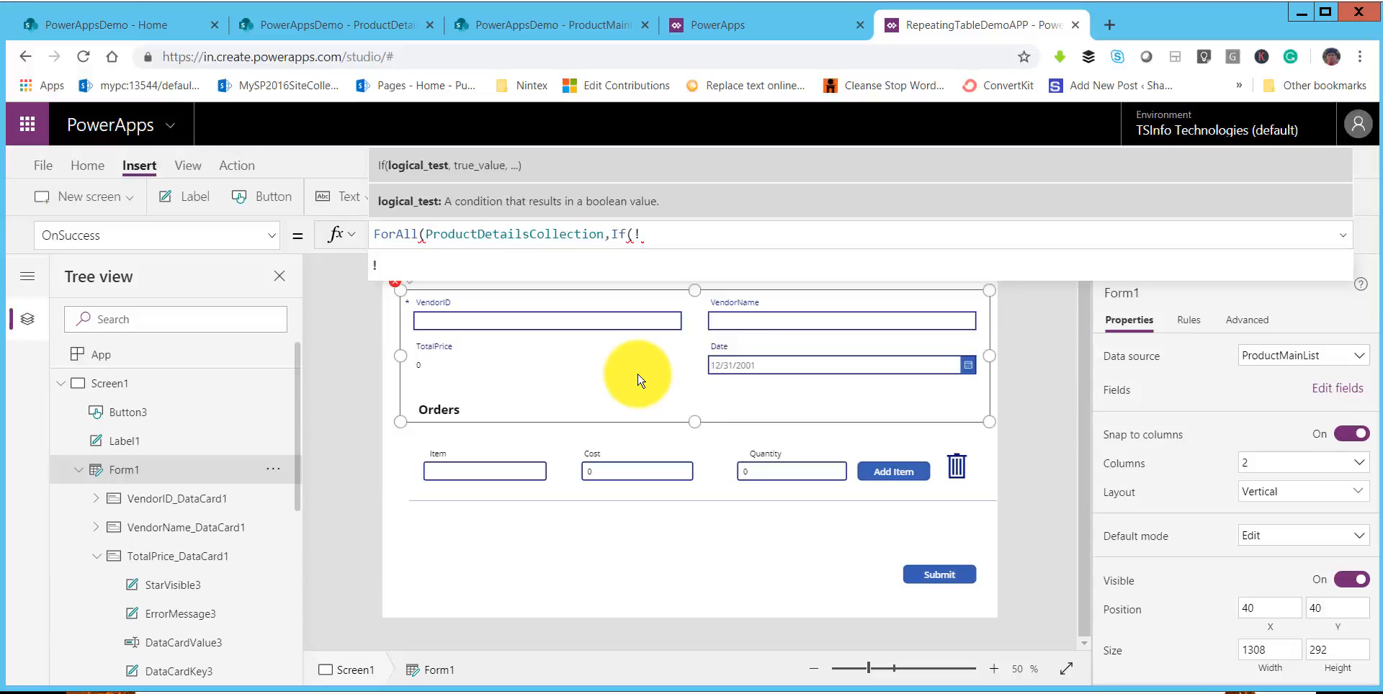
{"action": "type", "text": "Is"}
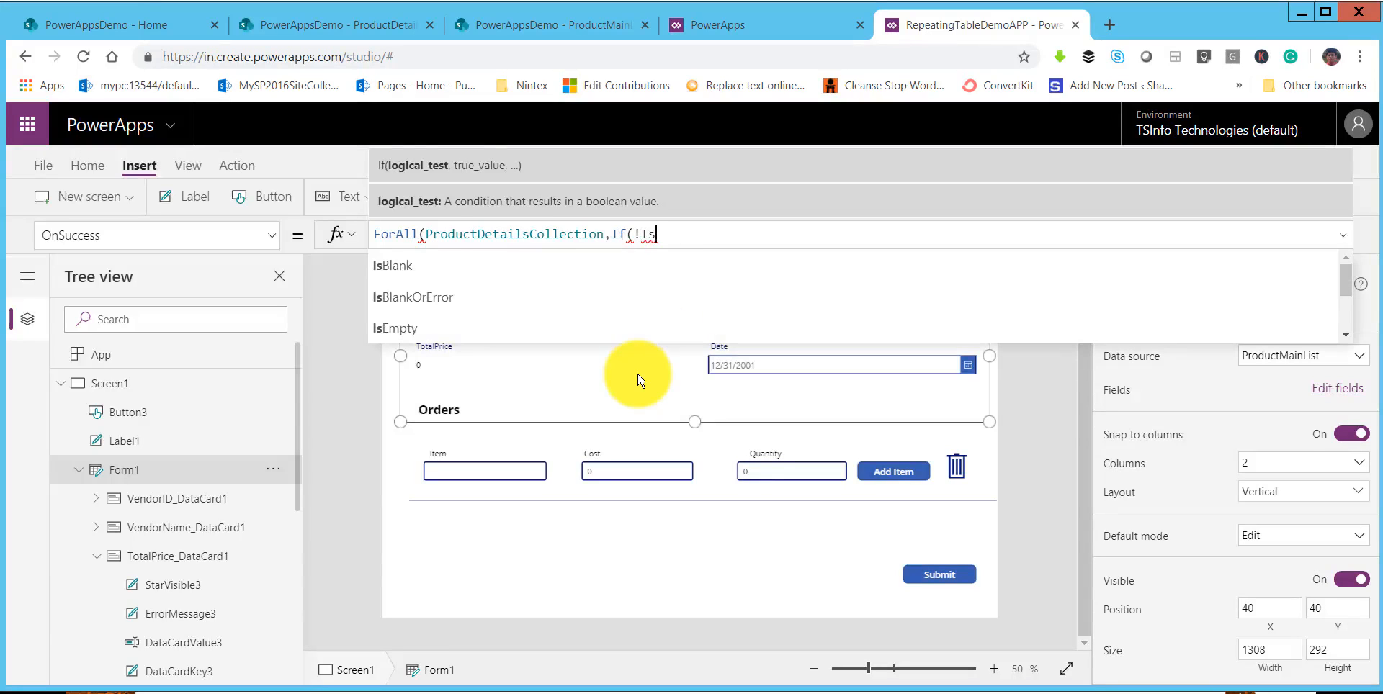
{"action": "type", "text": "Blank("}
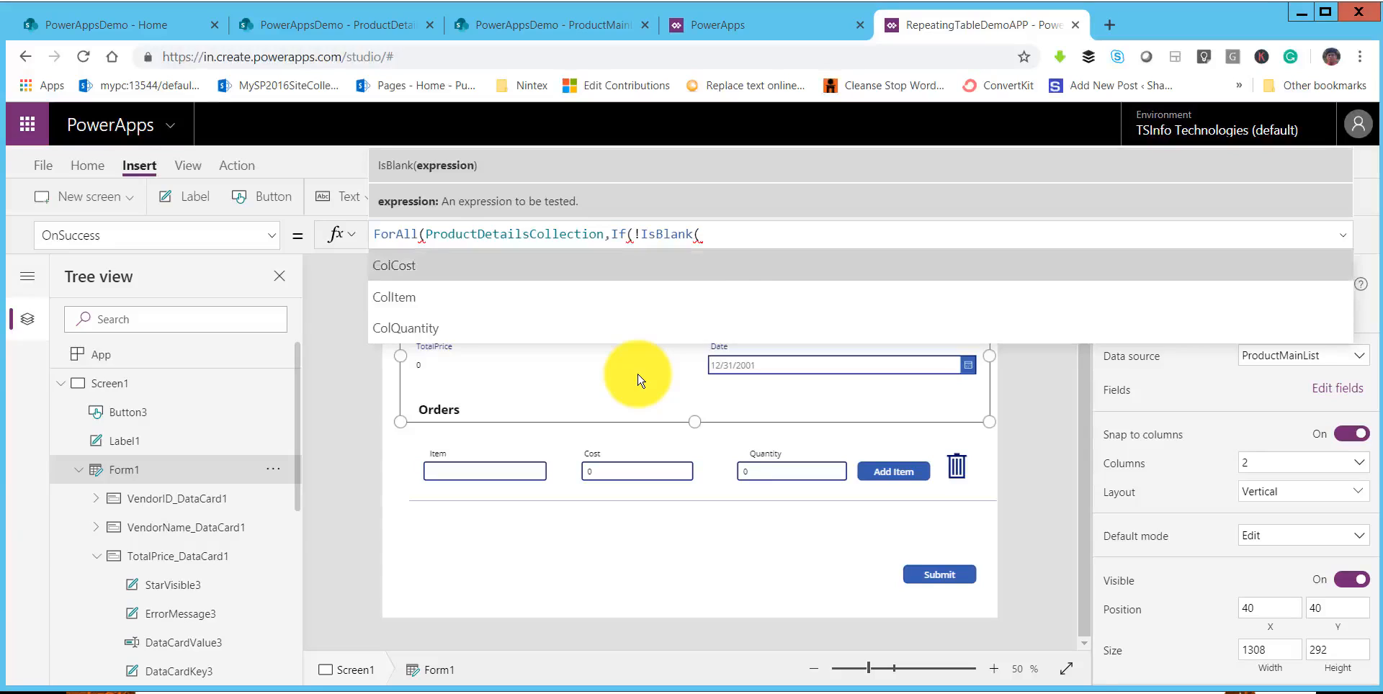
{"action": "type", "text": "ColItem"}
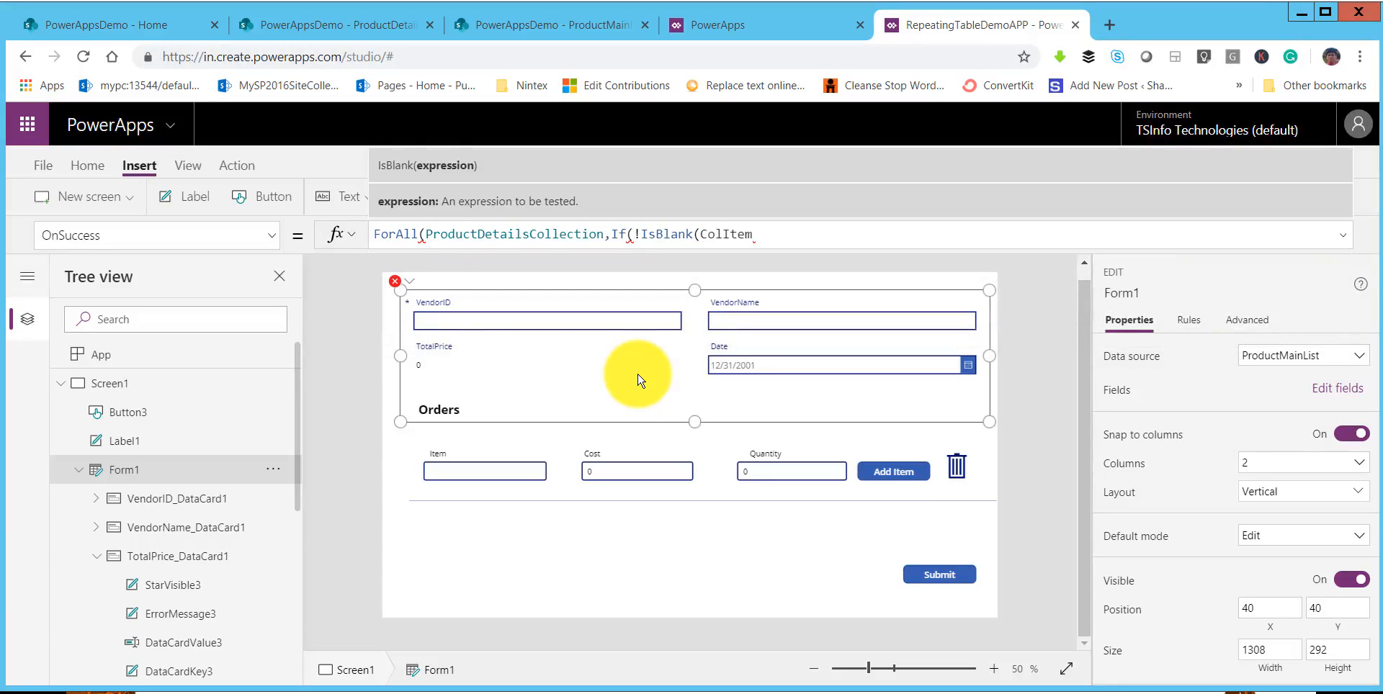
{"action": "type", "text": ")"}
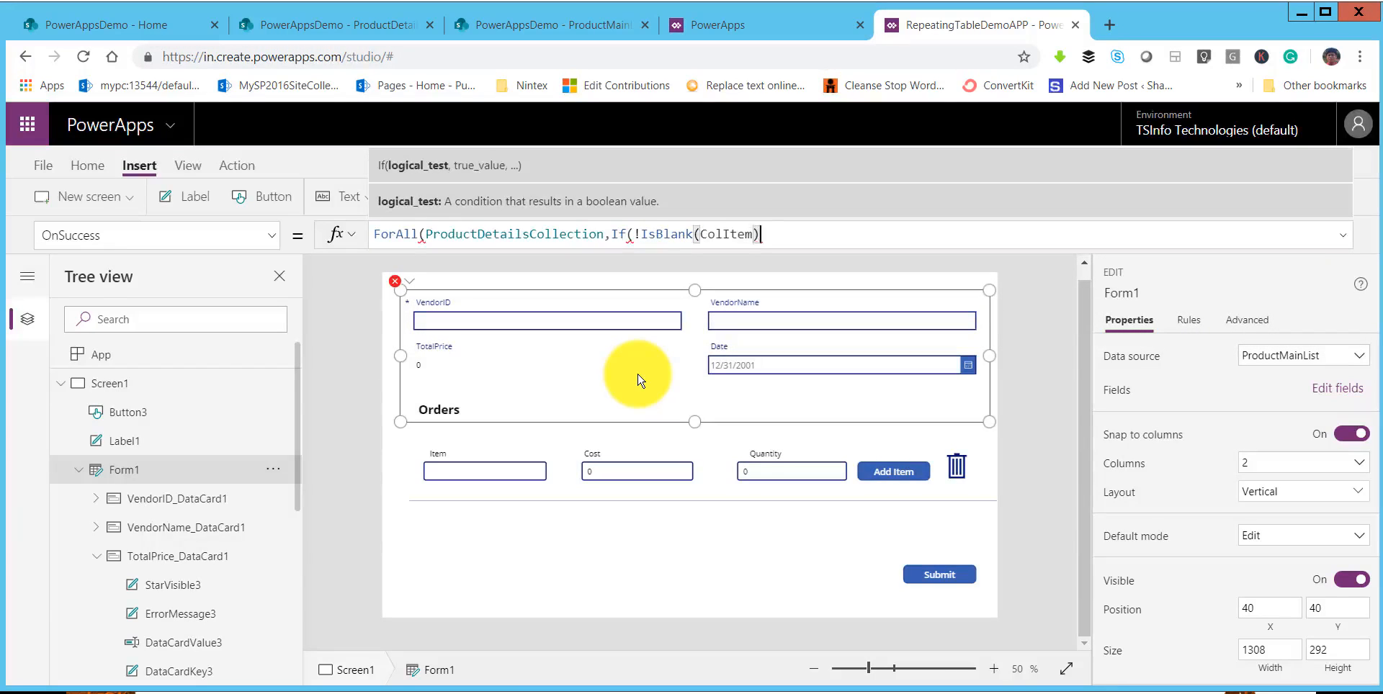
Start a Patch function as the true result of the If condition in Form1's OnSuccess formula.
{"action": "type", "text": ","}
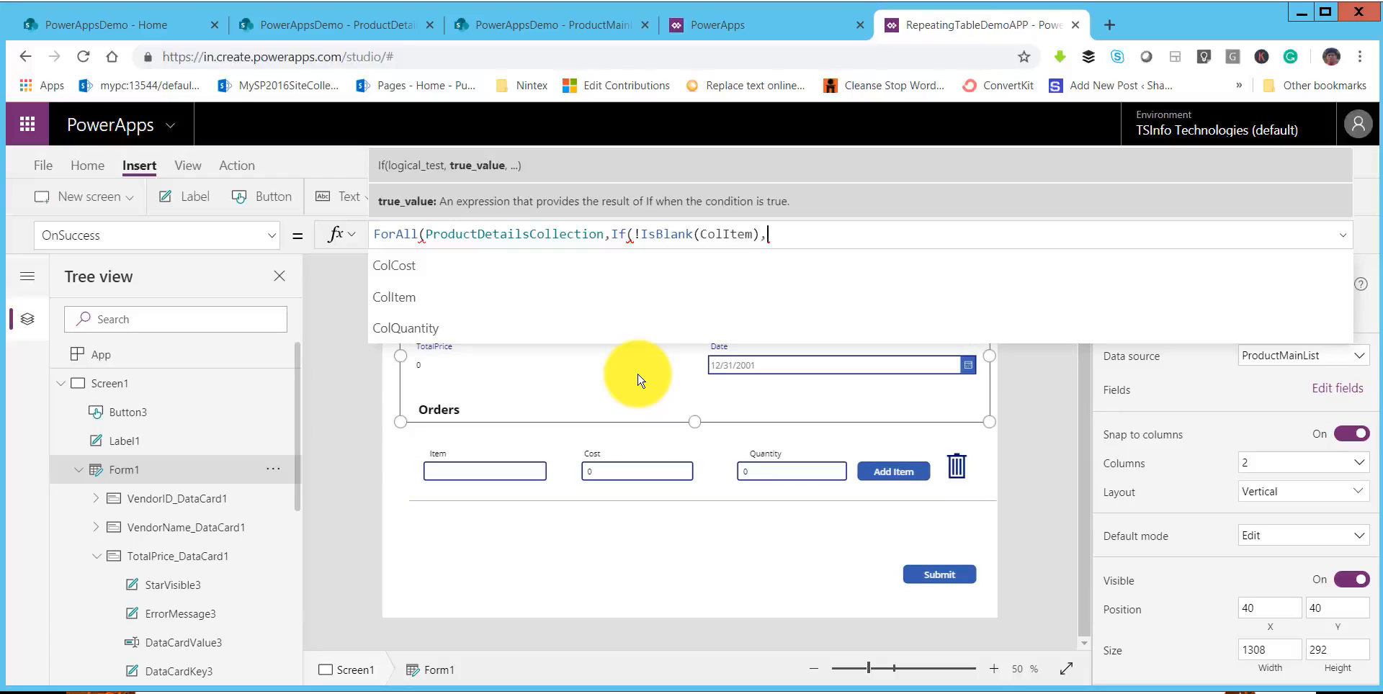
{"action": "type", "text": "Pat"}
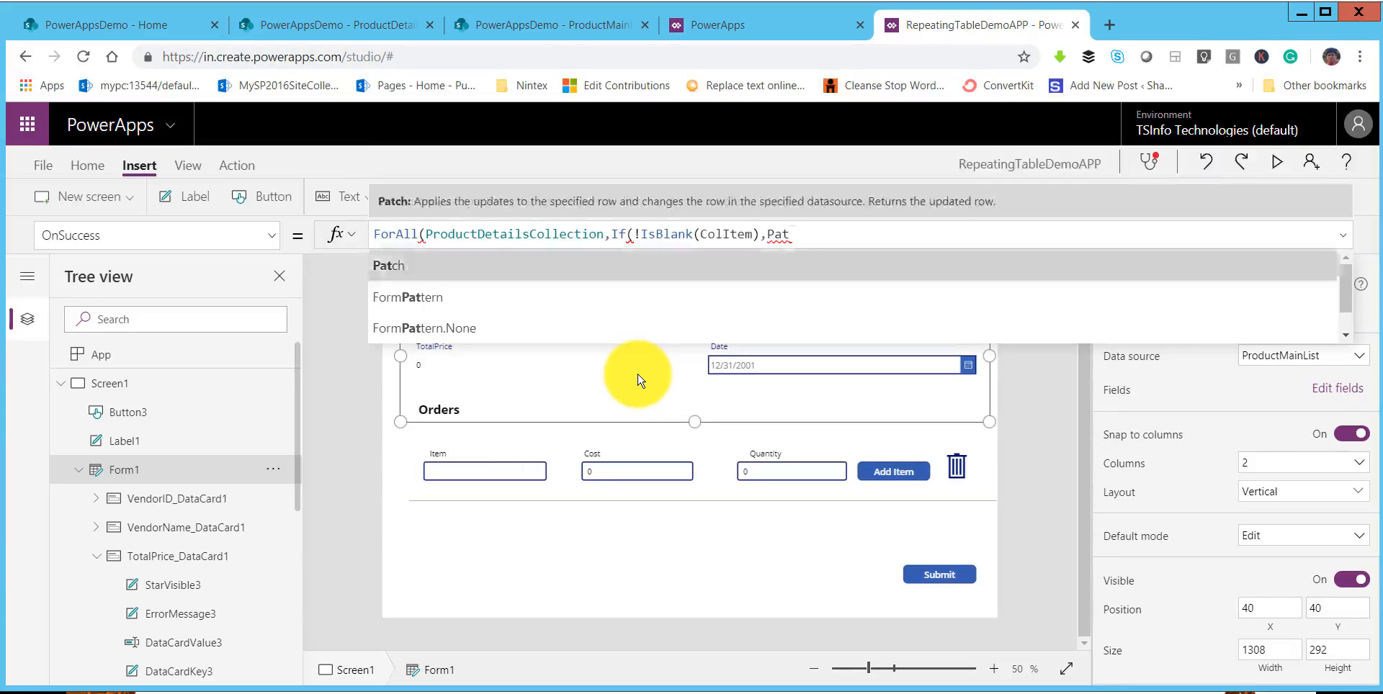
{"action": "type", "text": "ch("}
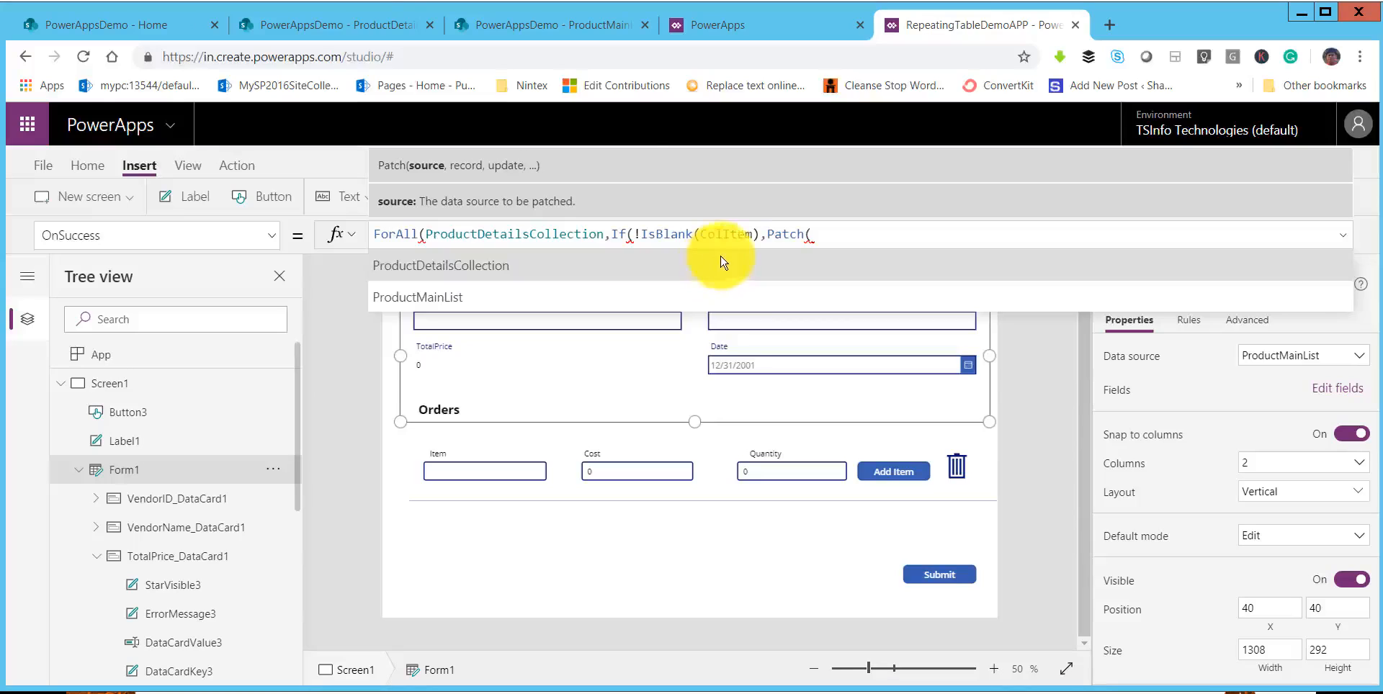
Check the ProductDetails list in SharePoint, and connect it from the PowerAppsDemo site as a data source in the app.
{"action": "left_click", "coordinate": [364, 22]}
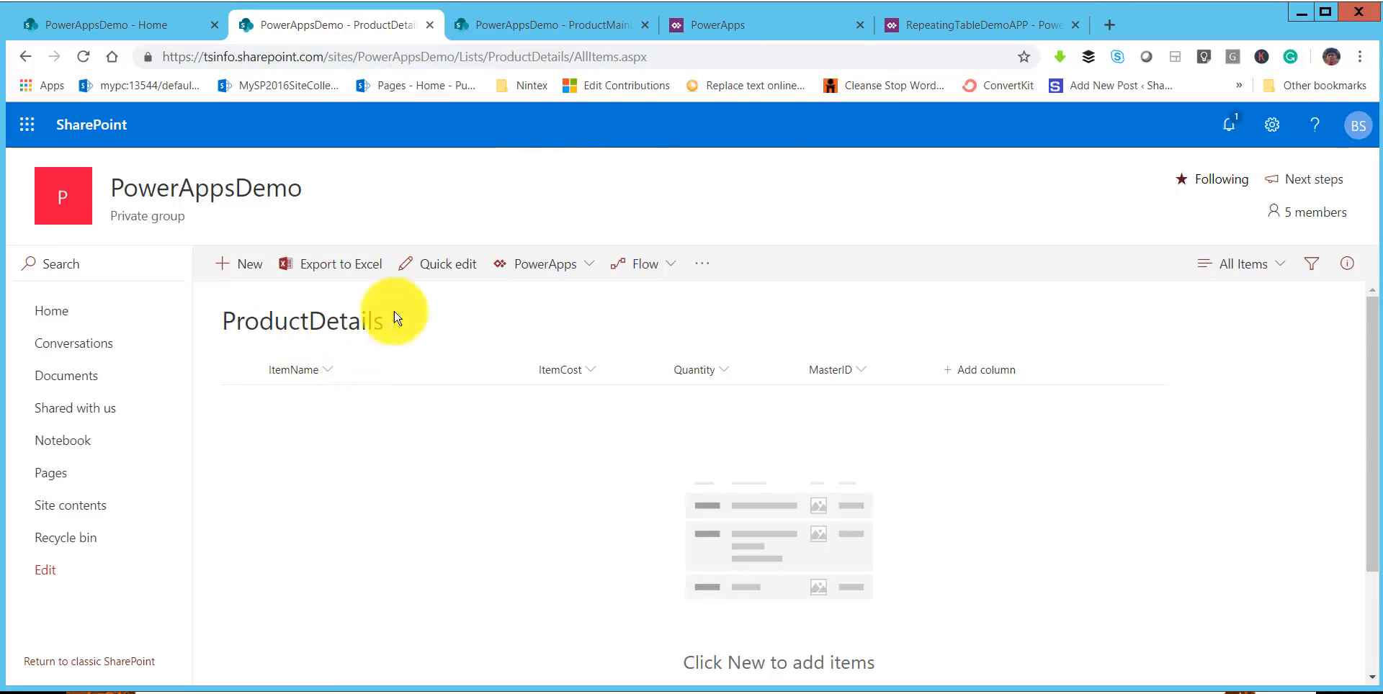
{"action": "left_click", "coordinate": [913, 27]}
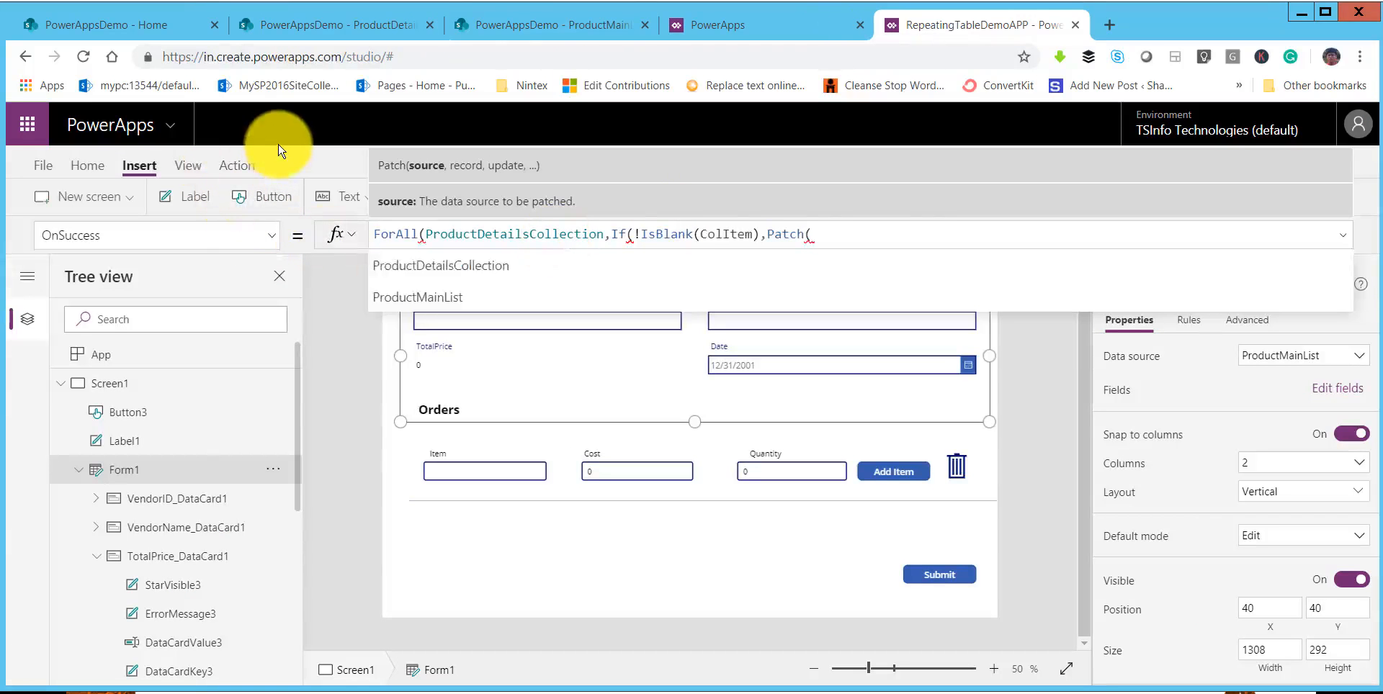
{"action": "left_click", "coordinate": [186, 166]}
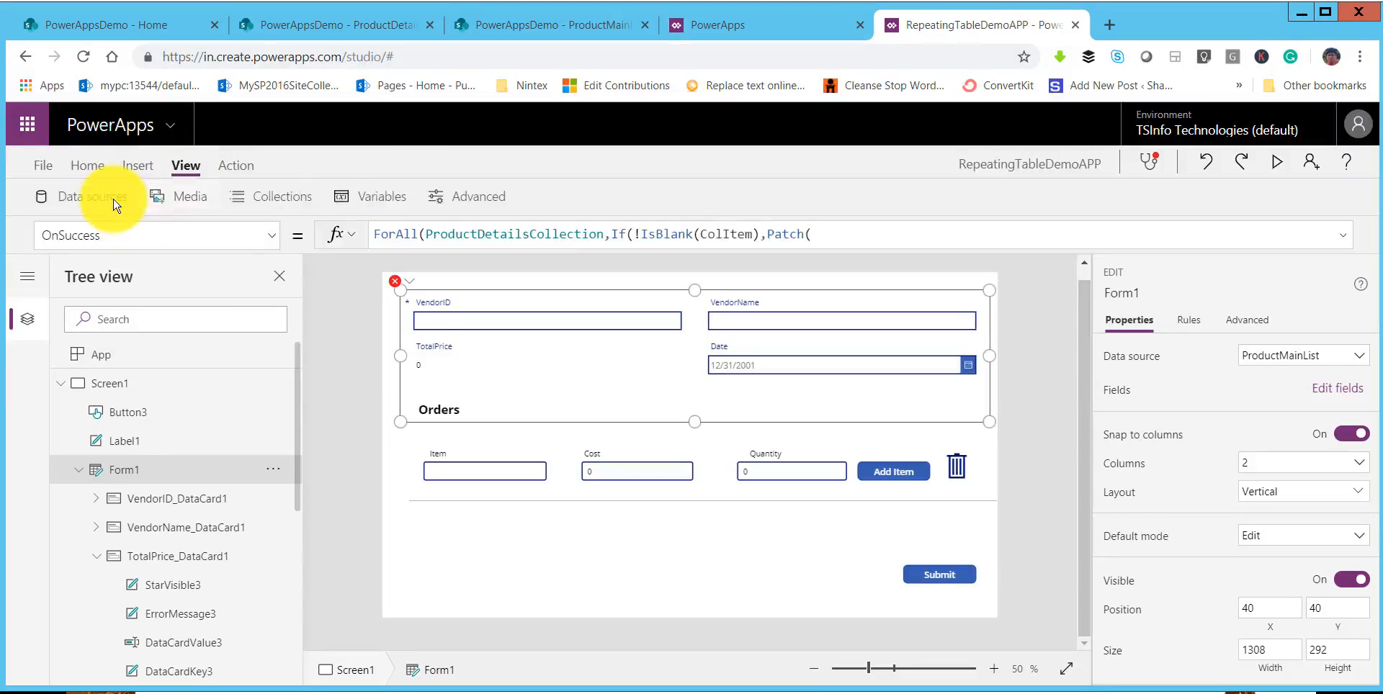
{"action": "left_click", "coordinate": [113, 201]}
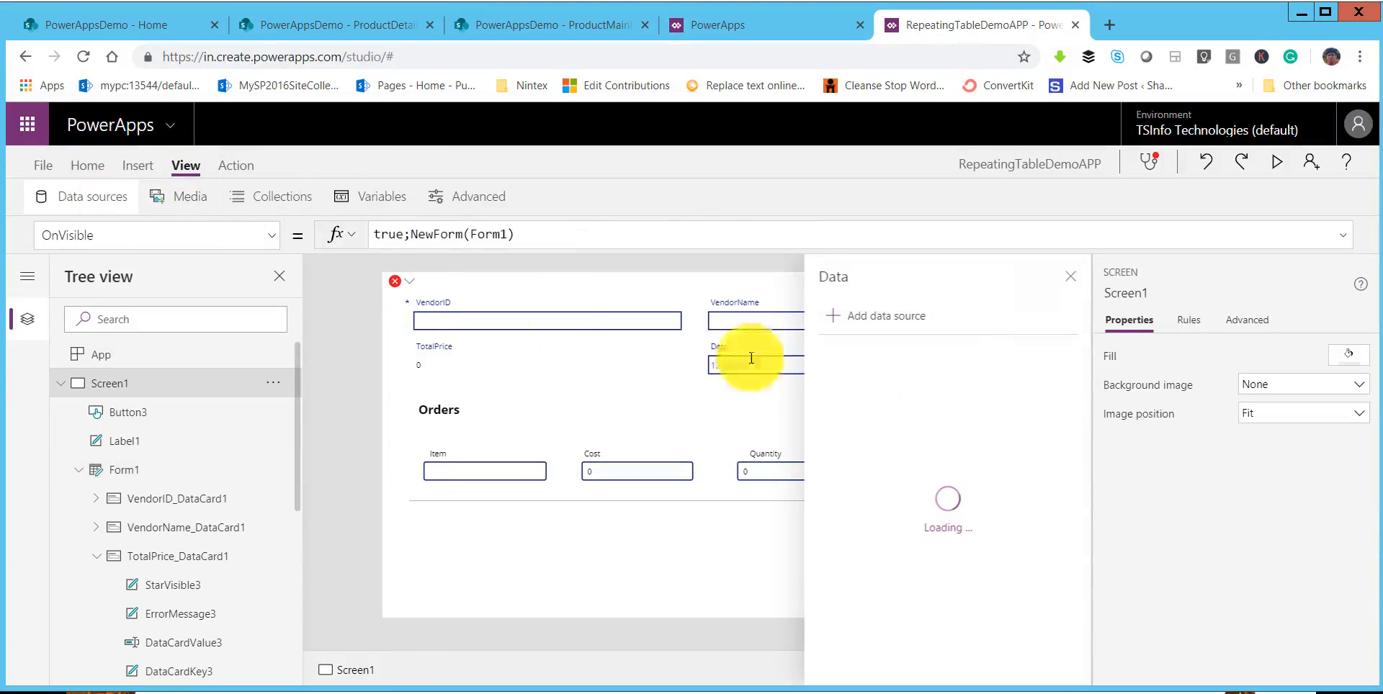
{"action": "left_click", "coordinate": [903, 326]}
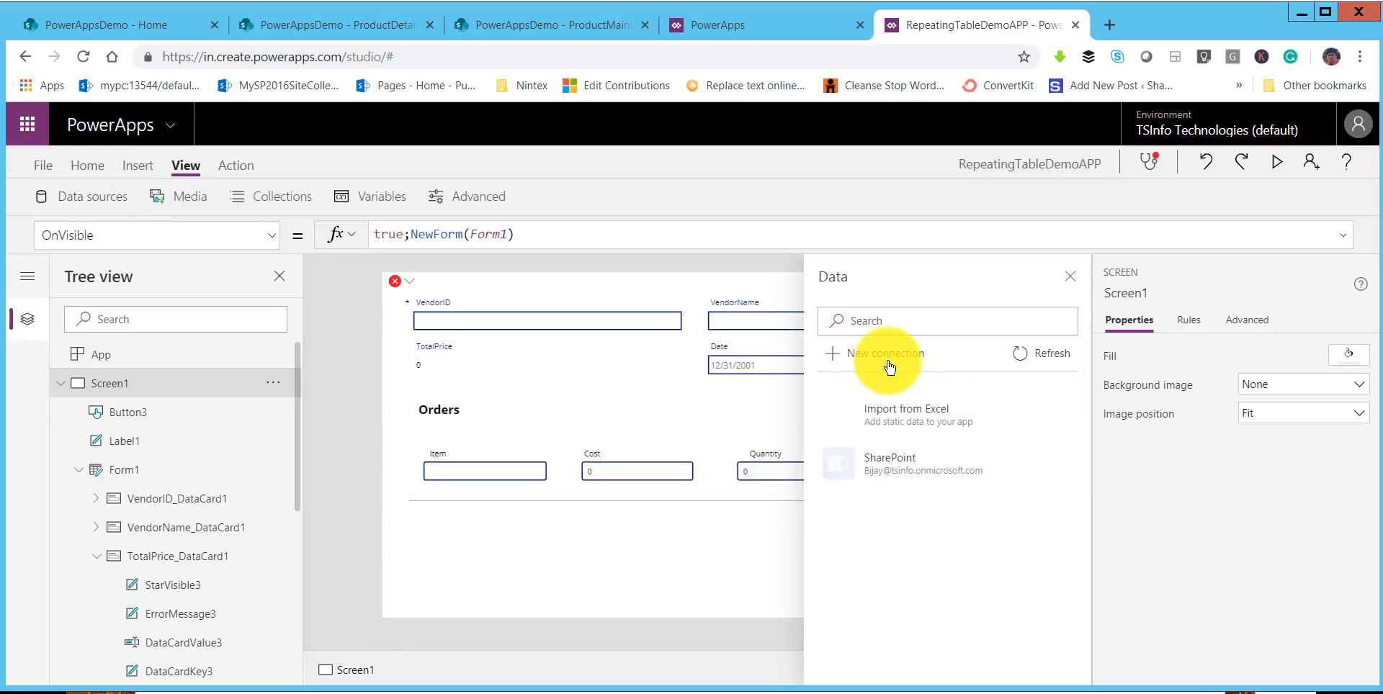
{"action": "left_click", "coordinate": [897, 461]}
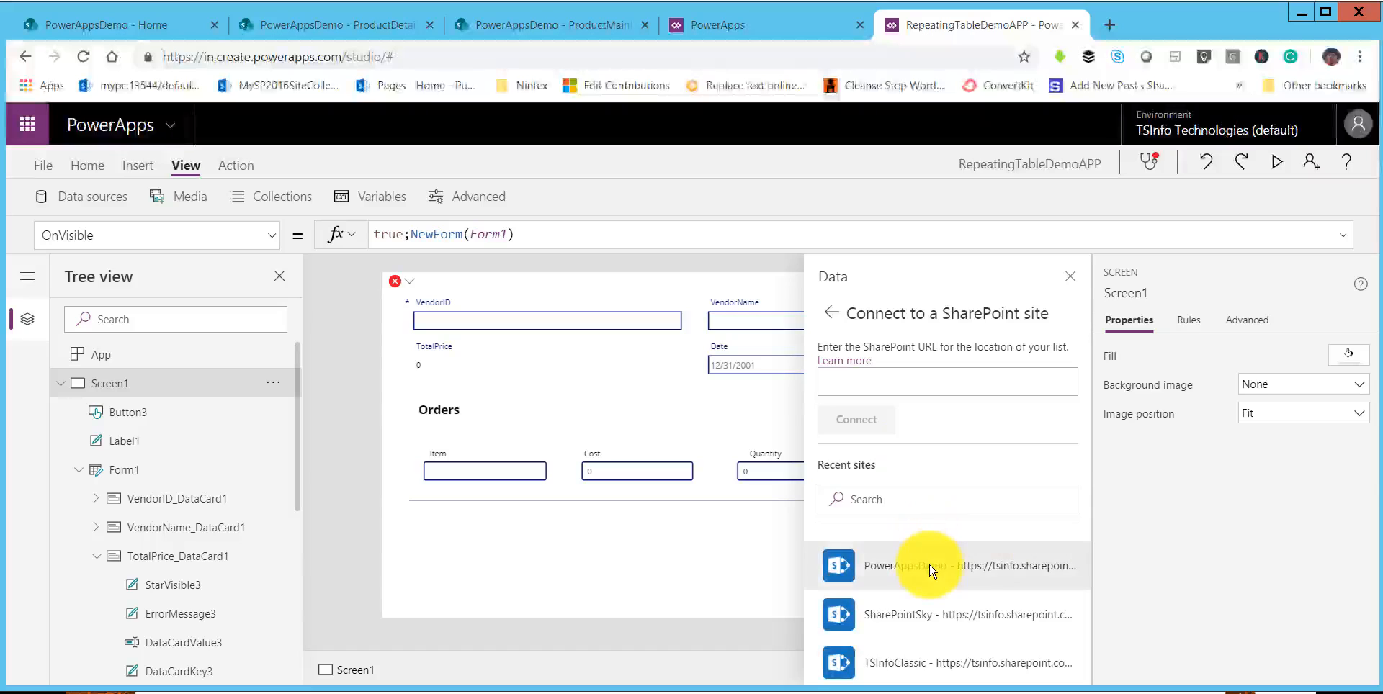
{"action": "left_click", "coordinate": [929, 569]}
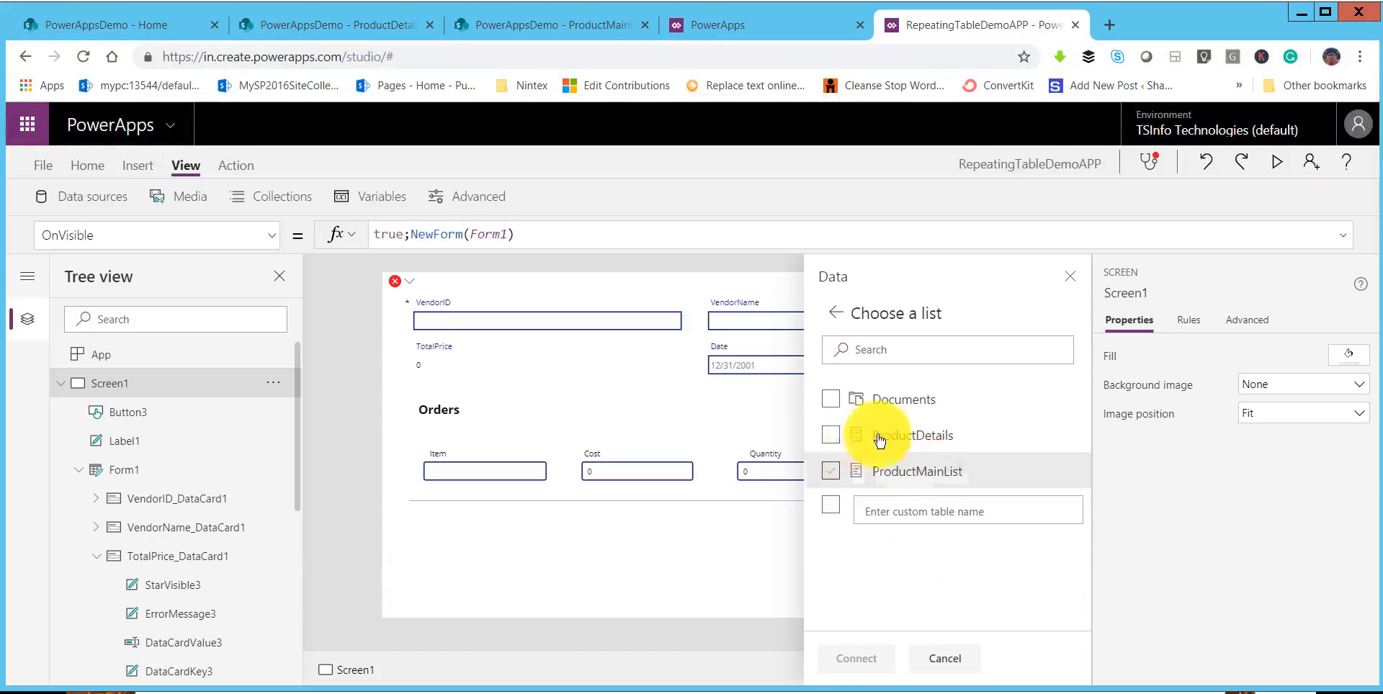
{"action": "left_click", "coordinate": [916, 442]}
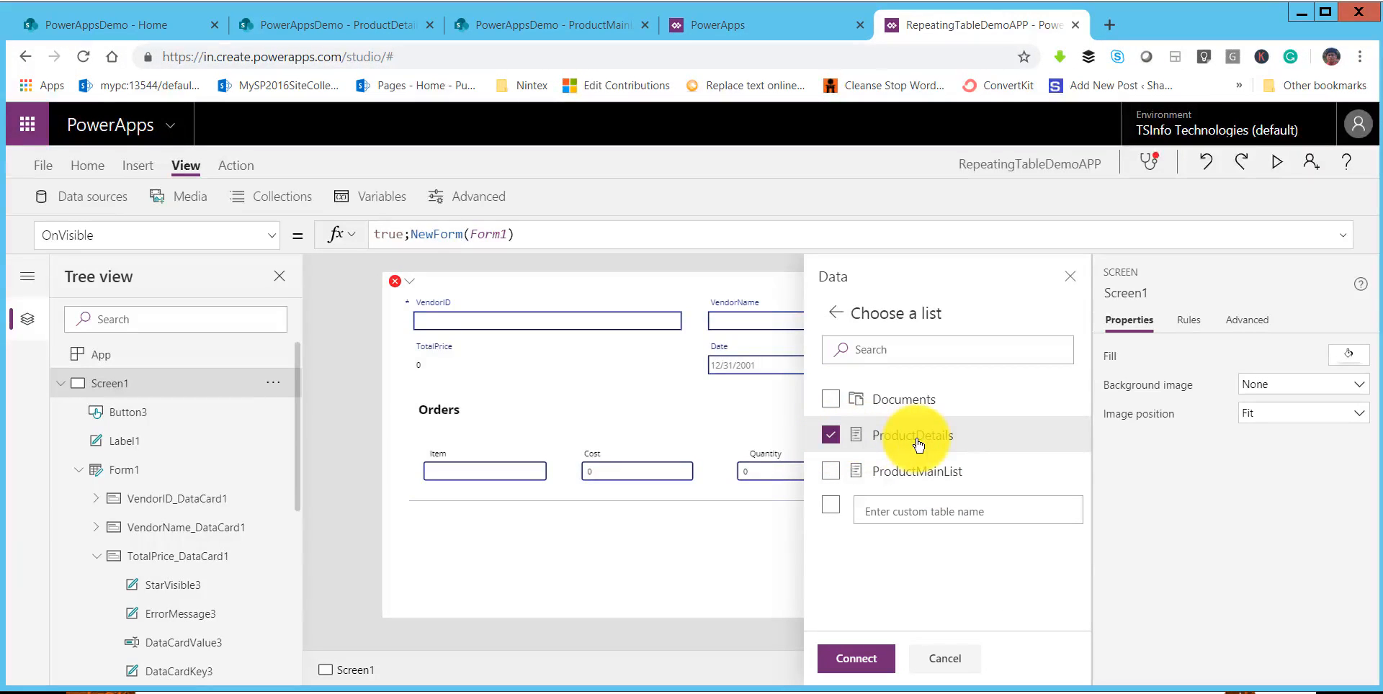
{"action": "left_click", "coordinate": [871, 658]}
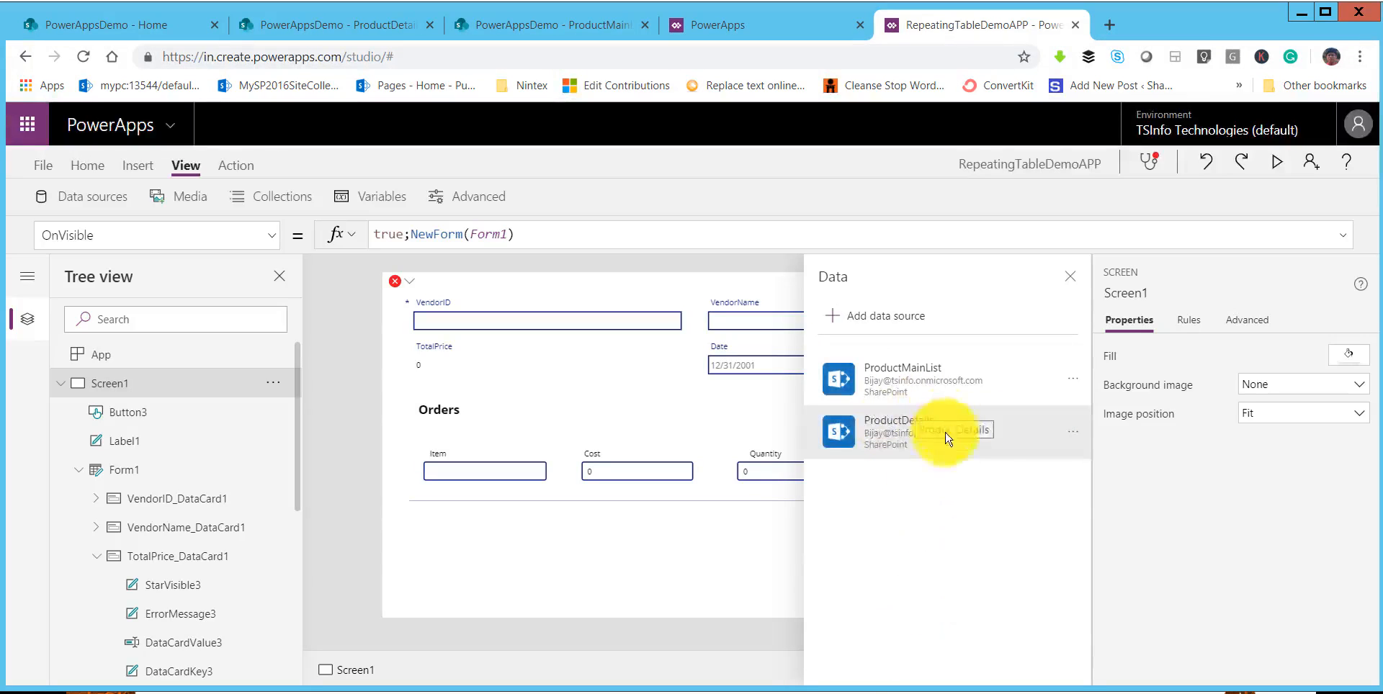
{"action": "left_click", "coordinate": [1069, 277]}
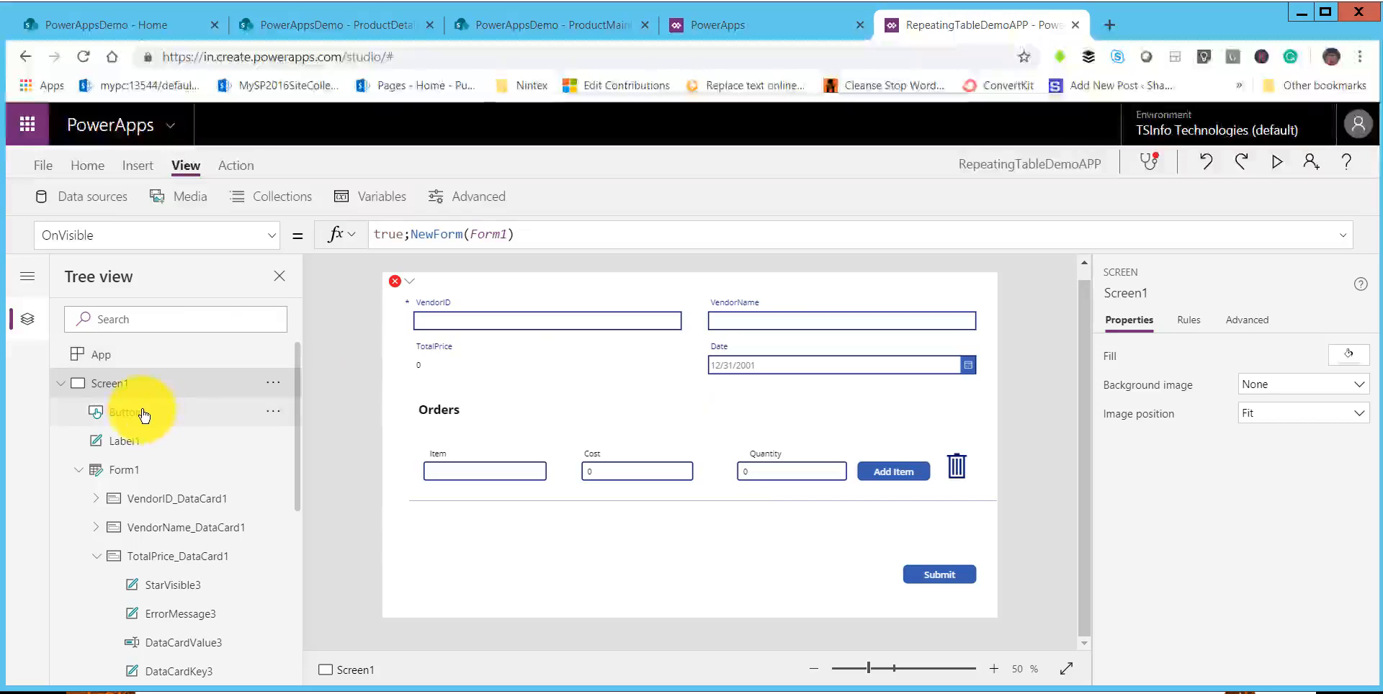
Enter ProductDetails as the source of the Patch function in Form1's OnSuccess formula.
{"action": "left_click", "coordinate": [129, 475]}
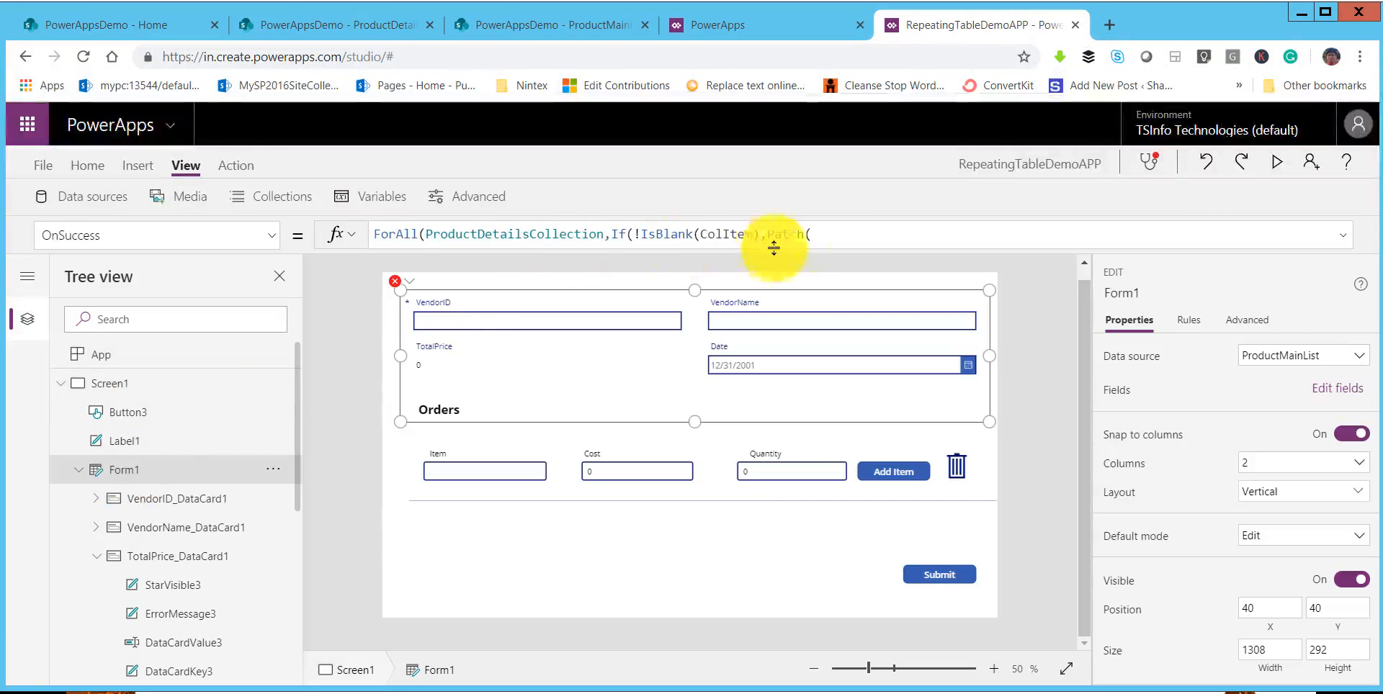
{"action": "left_click", "coordinate": [815, 234]}
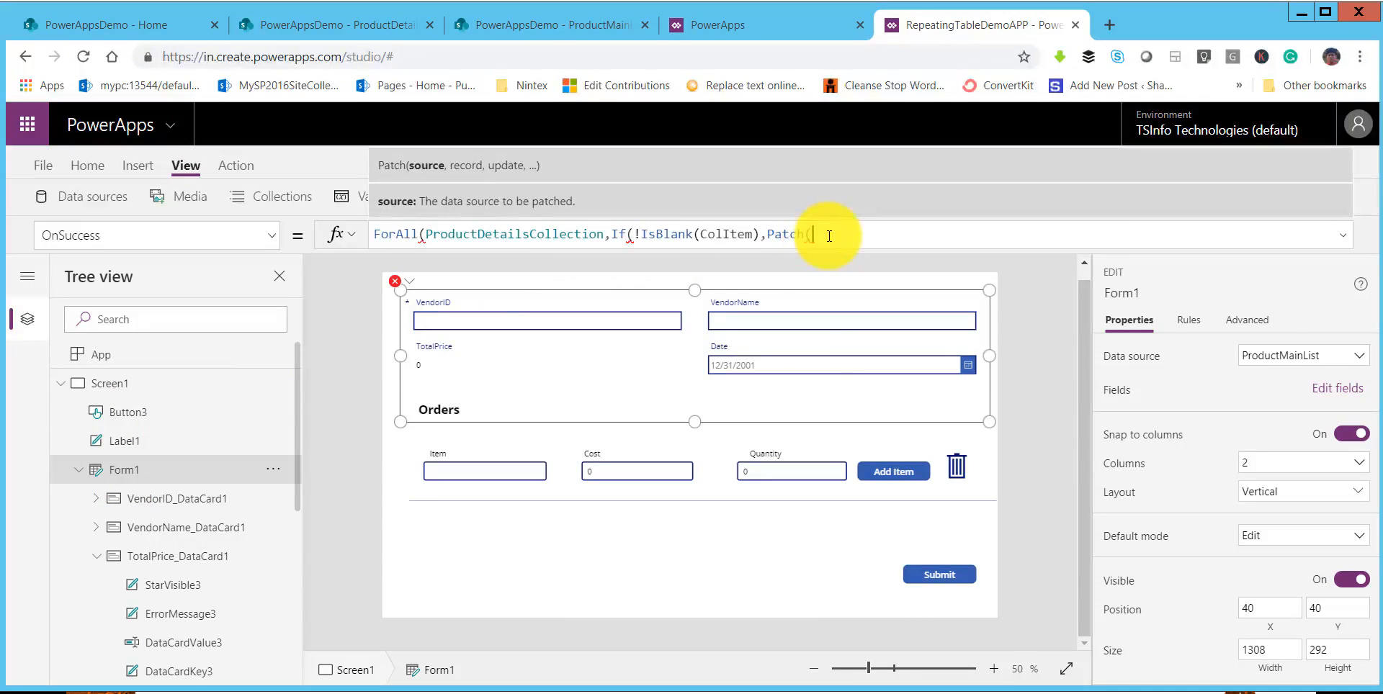
{"action": "type", "text": "prod"}
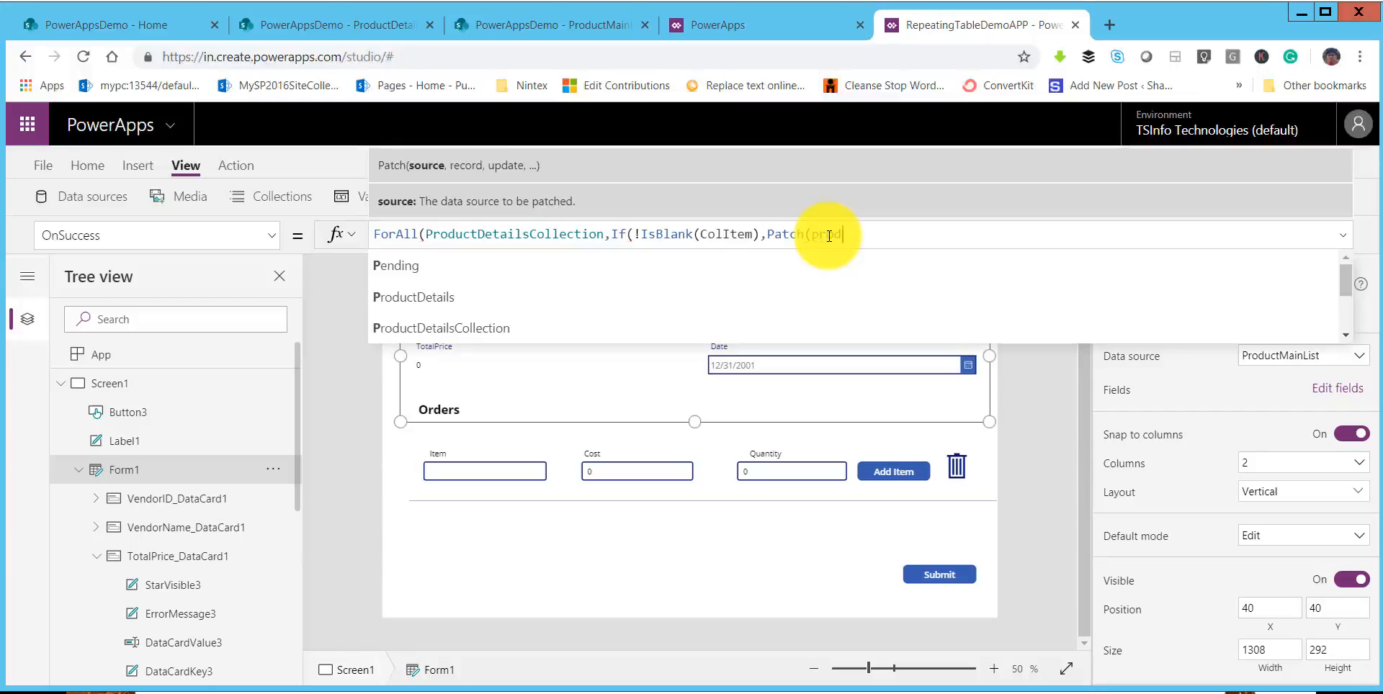
{"action": "key", "text": "Tab"}
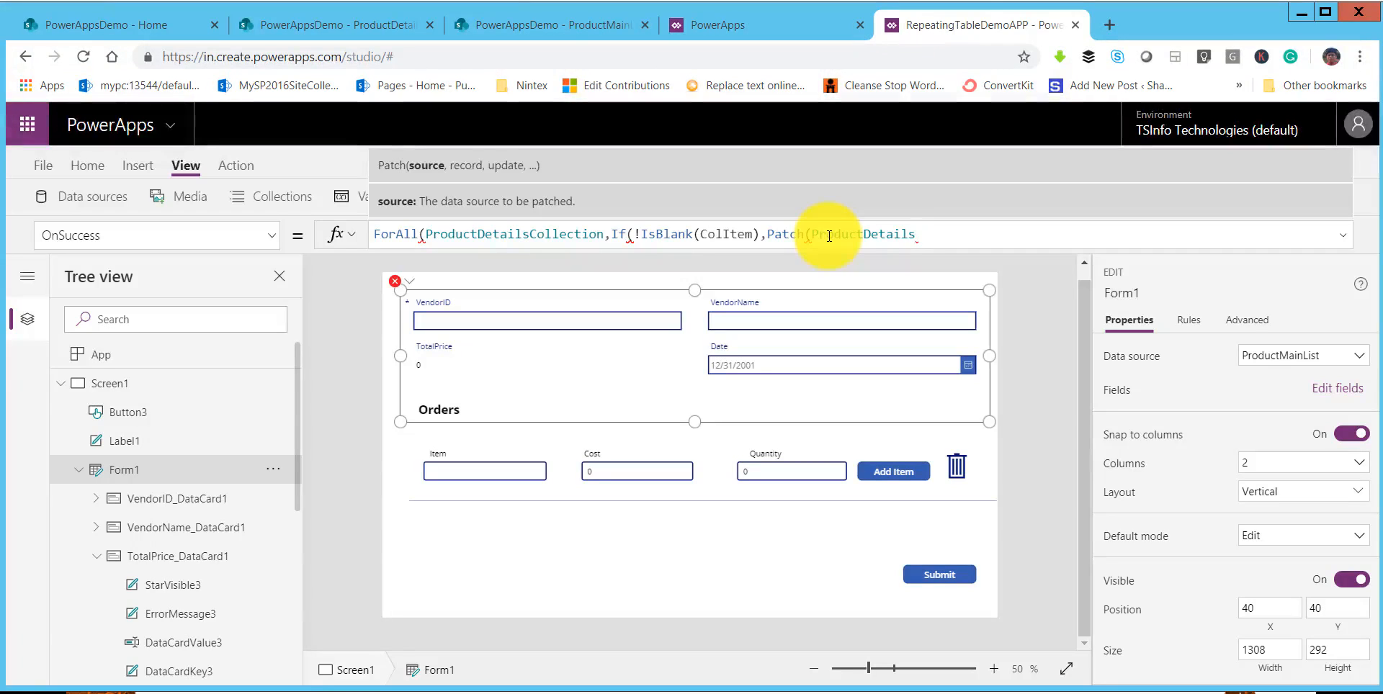
Add Defaults(ProductDetails) as the record argument of the Patch function in Form1's OnSuccess.
{"action": "type", "text": ","}
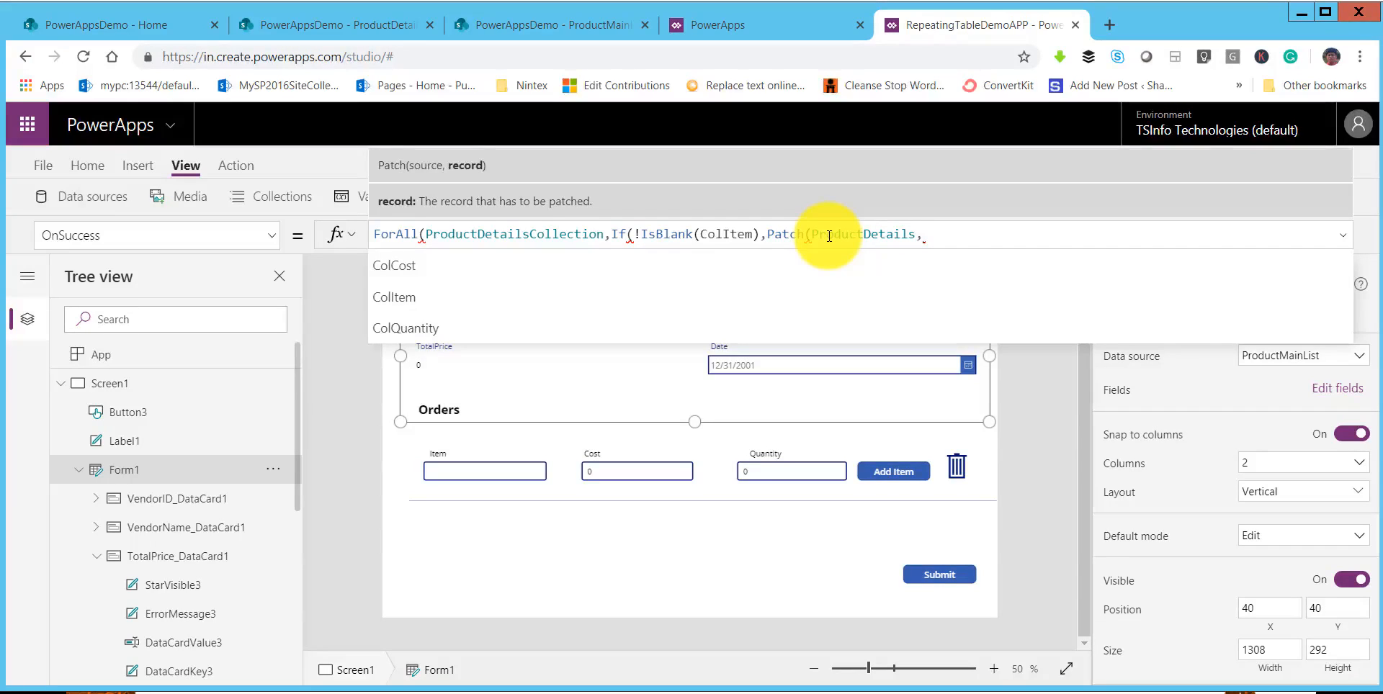
{"action": "type", "text": "Defa"}
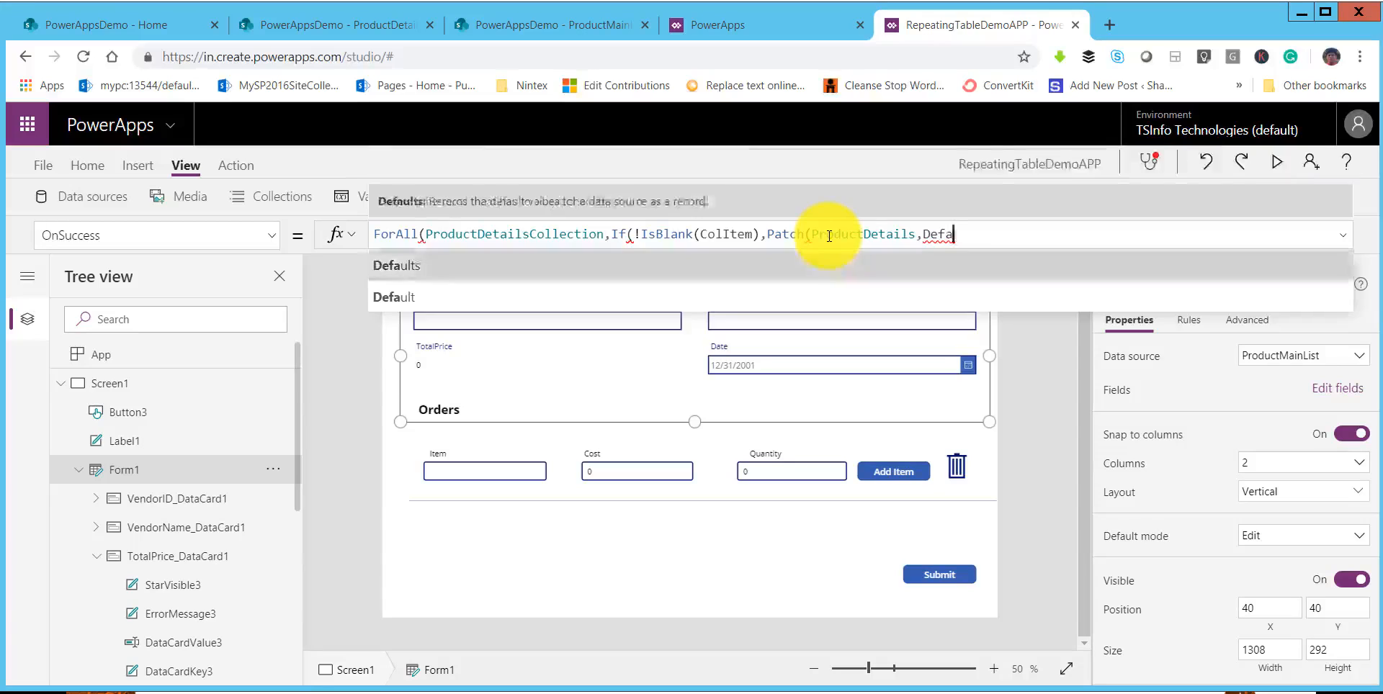
{"action": "type", "text": "ults("}
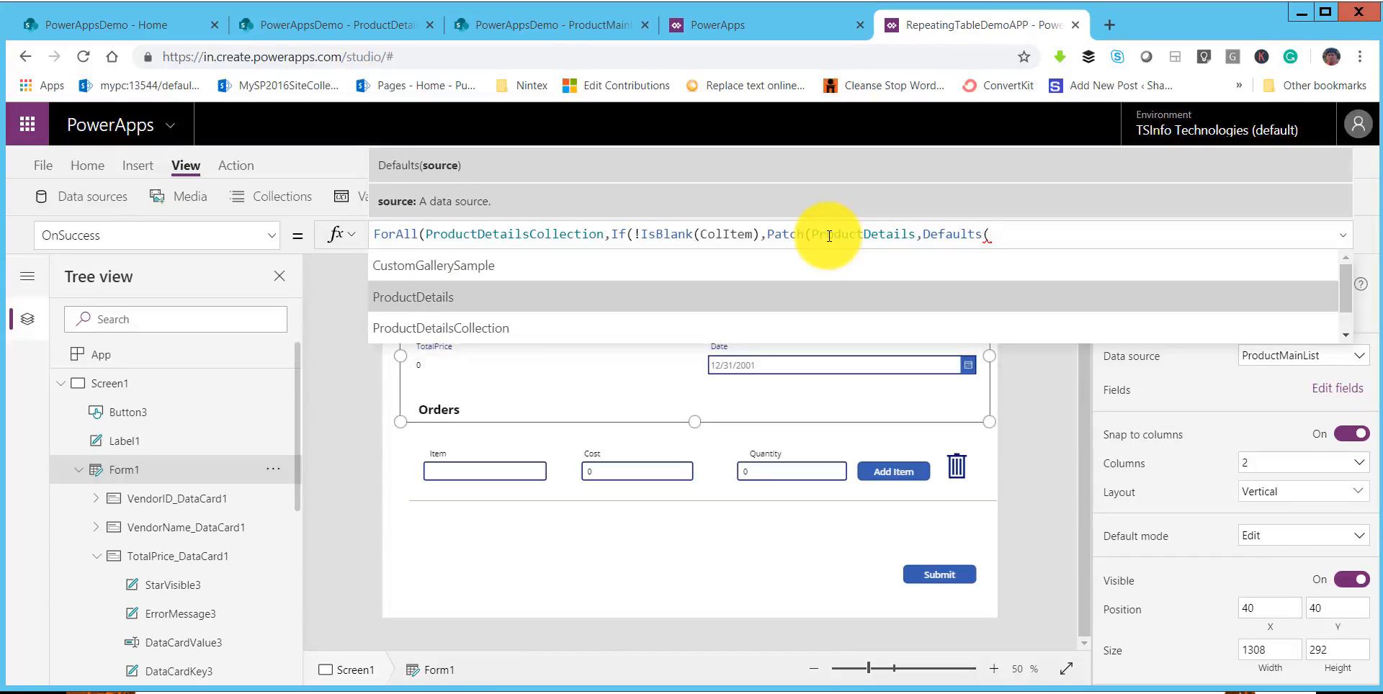
{"action": "key", "text": "Tab"}
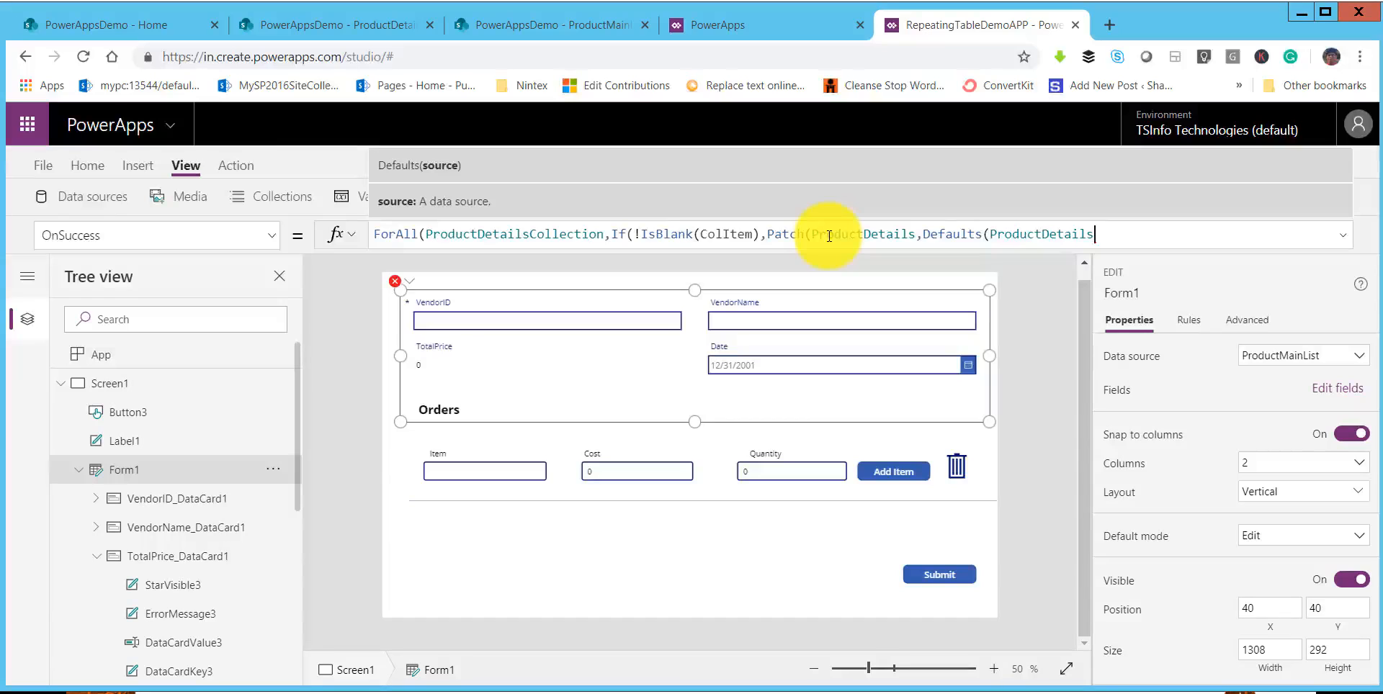
{"action": "type", "text": "),"}
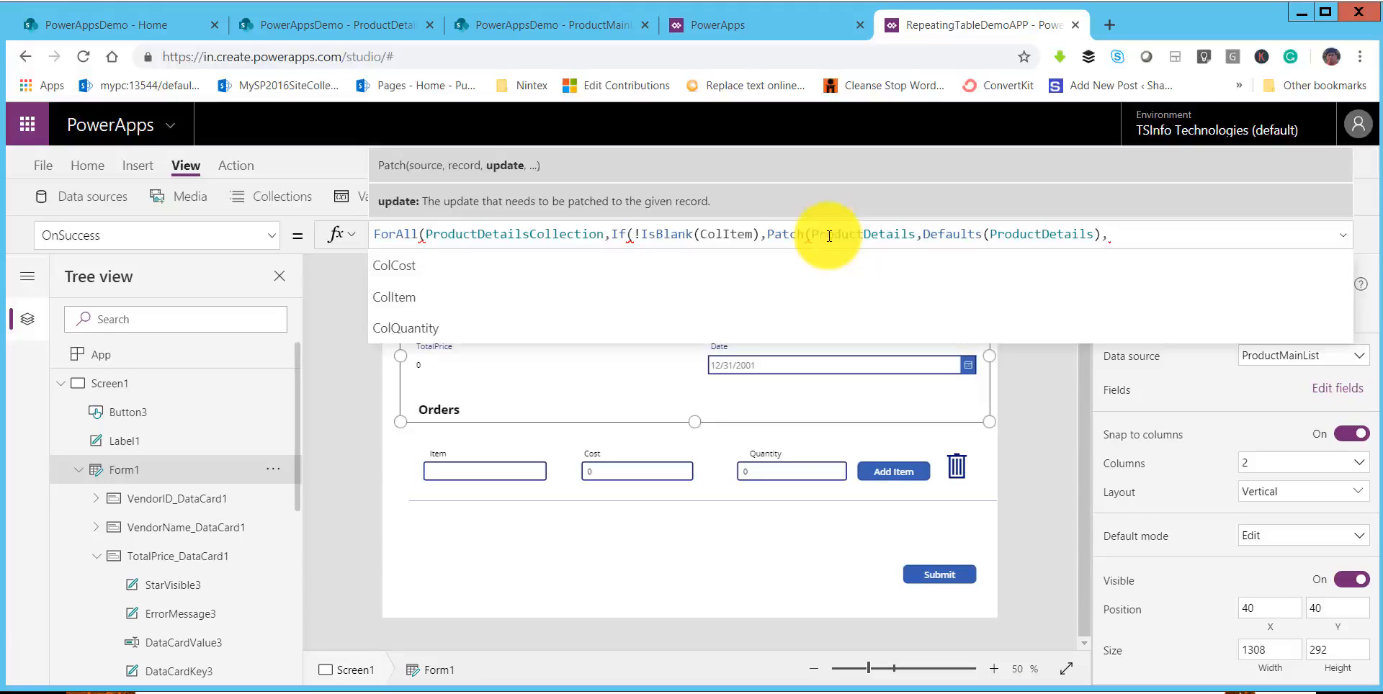
{"action": "left_click", "coordinate": [369, 24]}
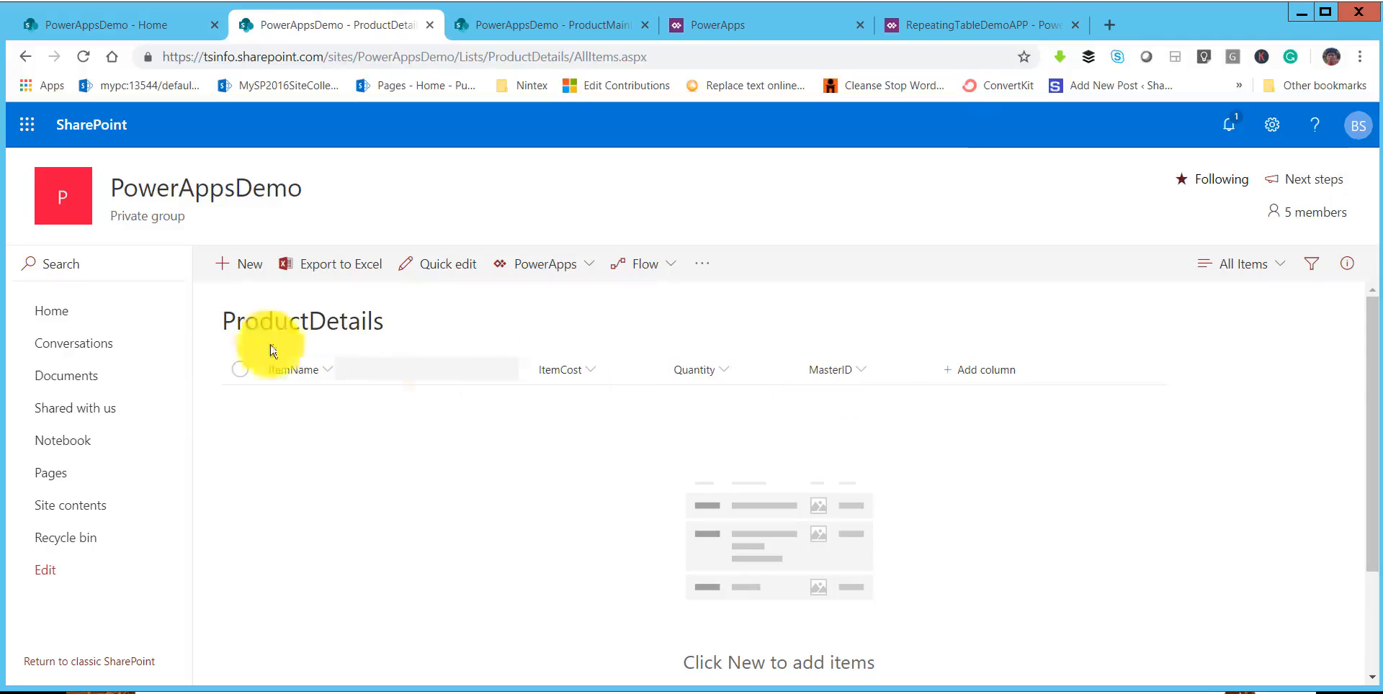
{"action": "left_click", "coordinate": [988, 36]}
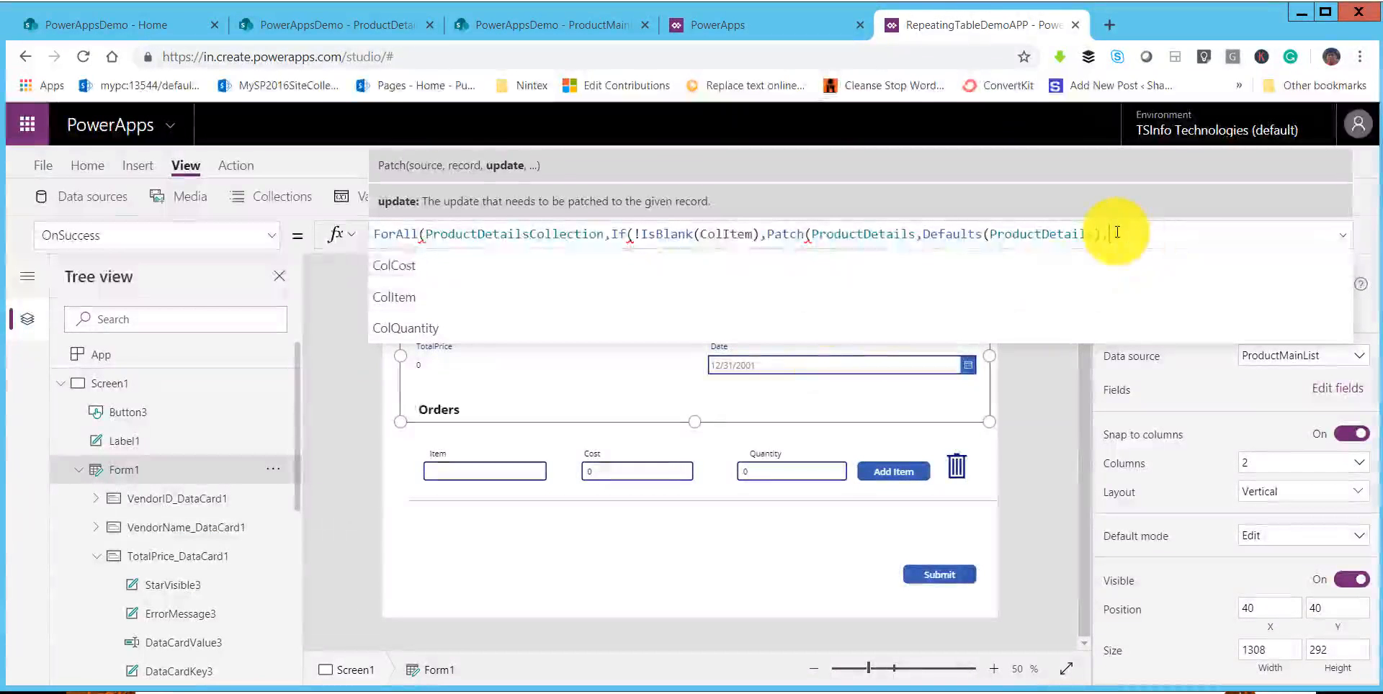
{"action": "type", "text": "ItemNa"}
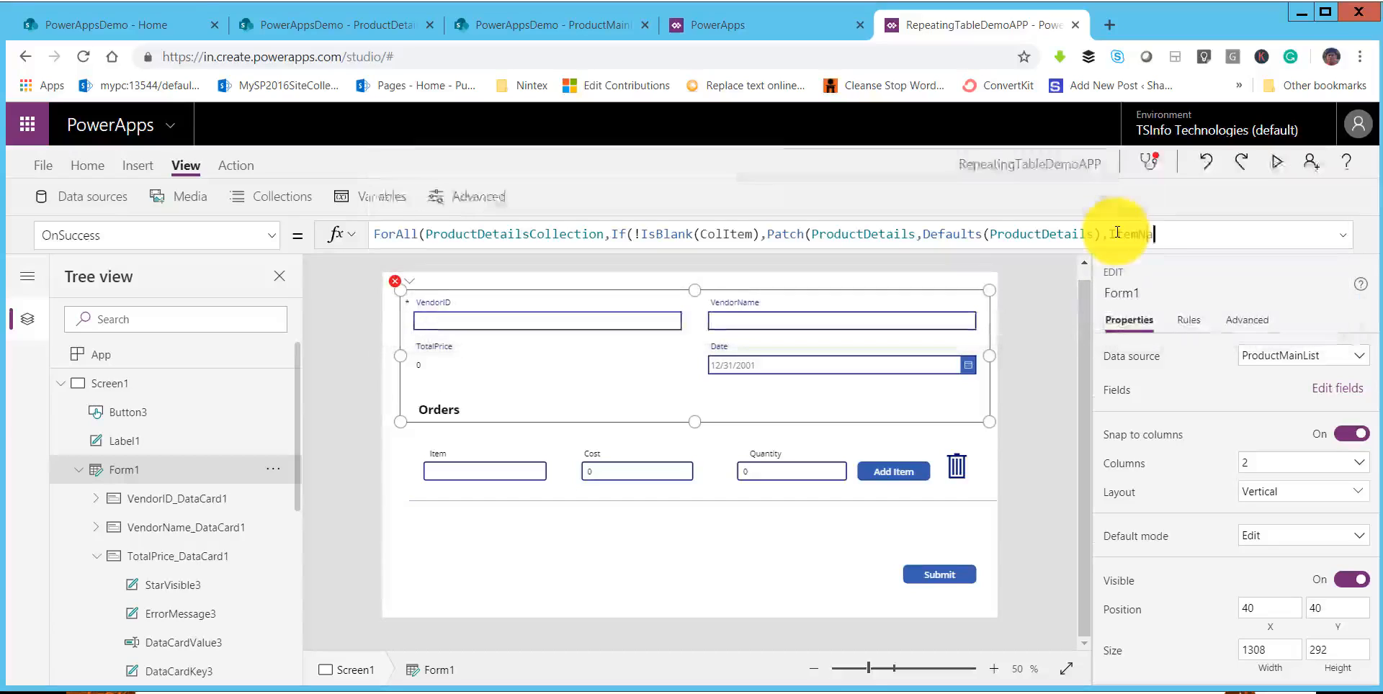
{"action": "type", "text": "me"}
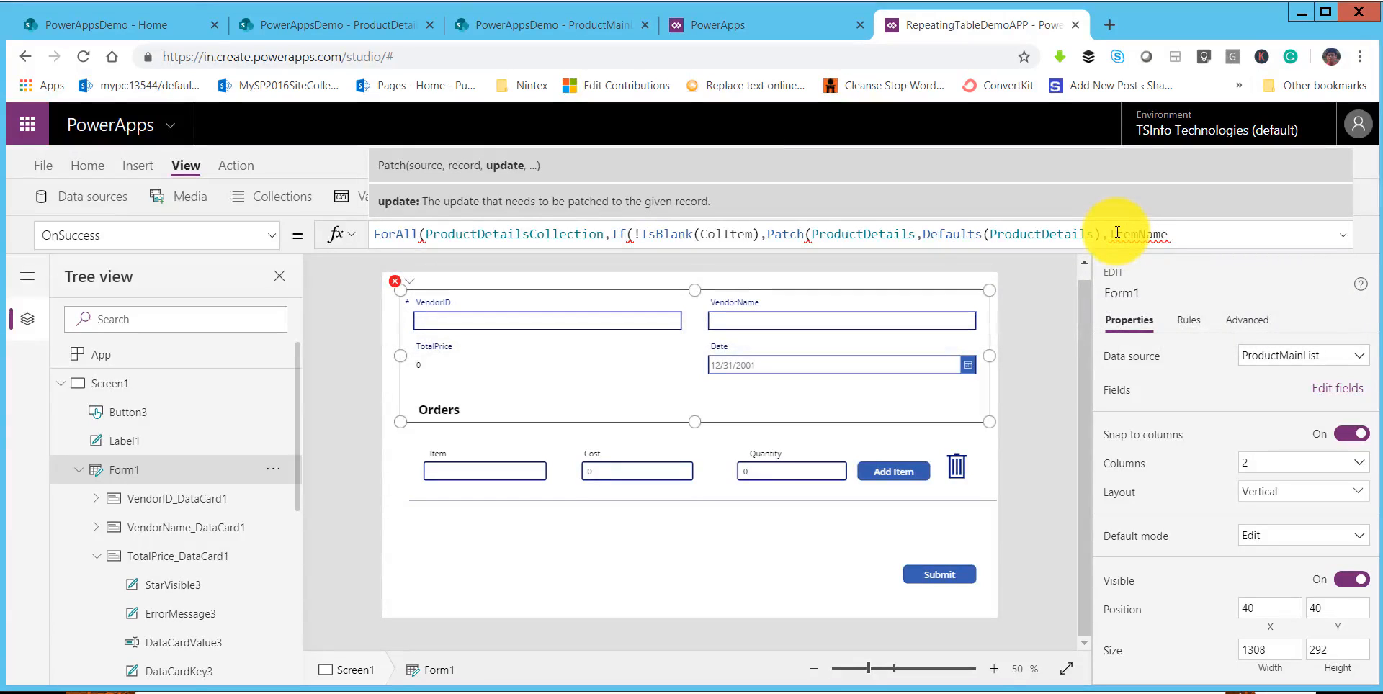
{"action": "type", "text": ":C"}
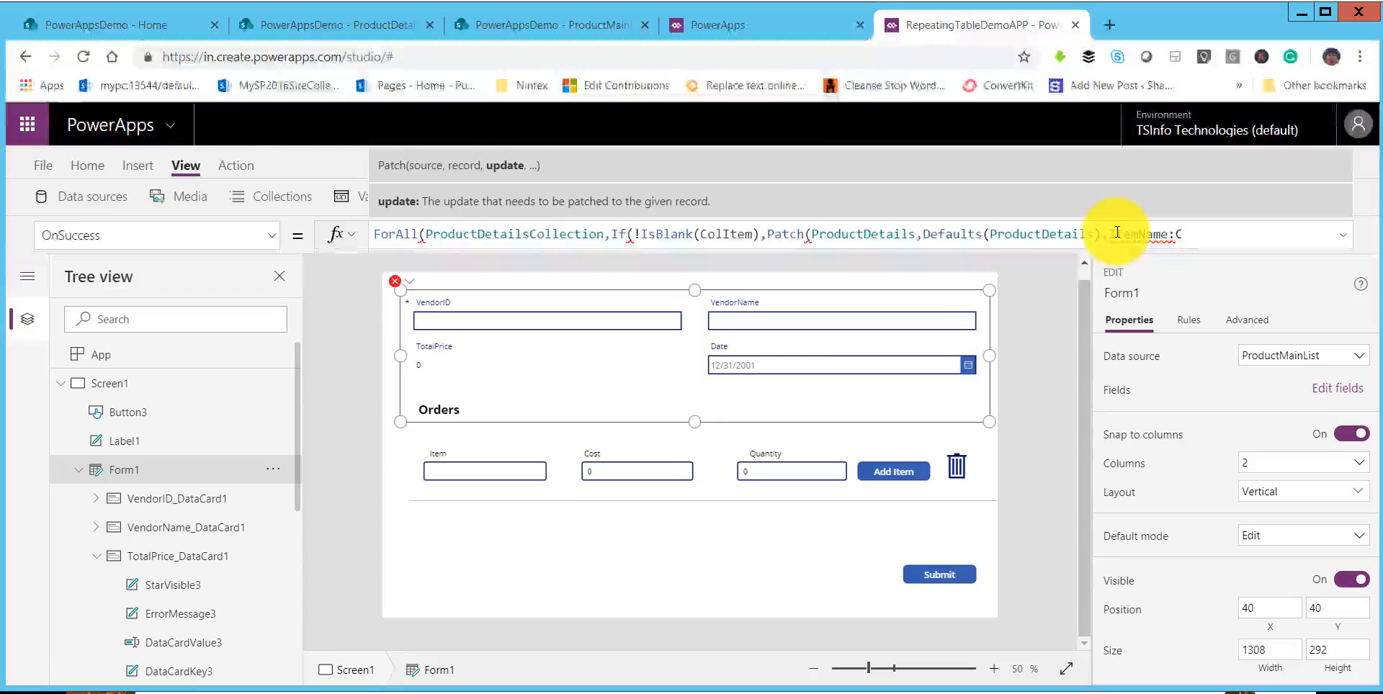
{"action": "key", "text": "BackSpace"}
{"action": "key", "text": "BackSpace"}
{"action": "key", "text": "BackSpace"}
{"action": "key", "text": "BackSpace"}
{"action": "key", "text": "BackSpace"}
{"action": "key", "text": "BackSpace"}
{"action": "key", "text": "BackSpace"}
{"action": "key", "text": "BackSpace"}
{"action": "key", "text": "BackSpace"}
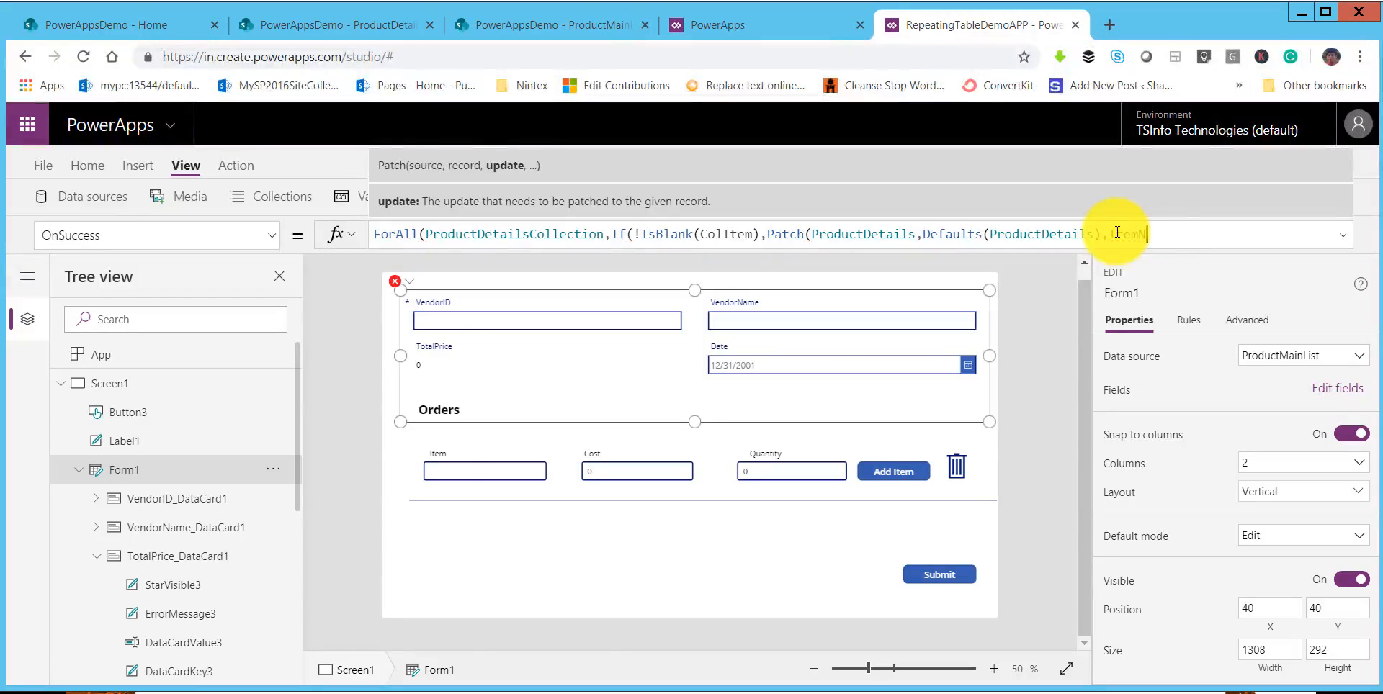
{"action": "key", "text": "BackSpace"}
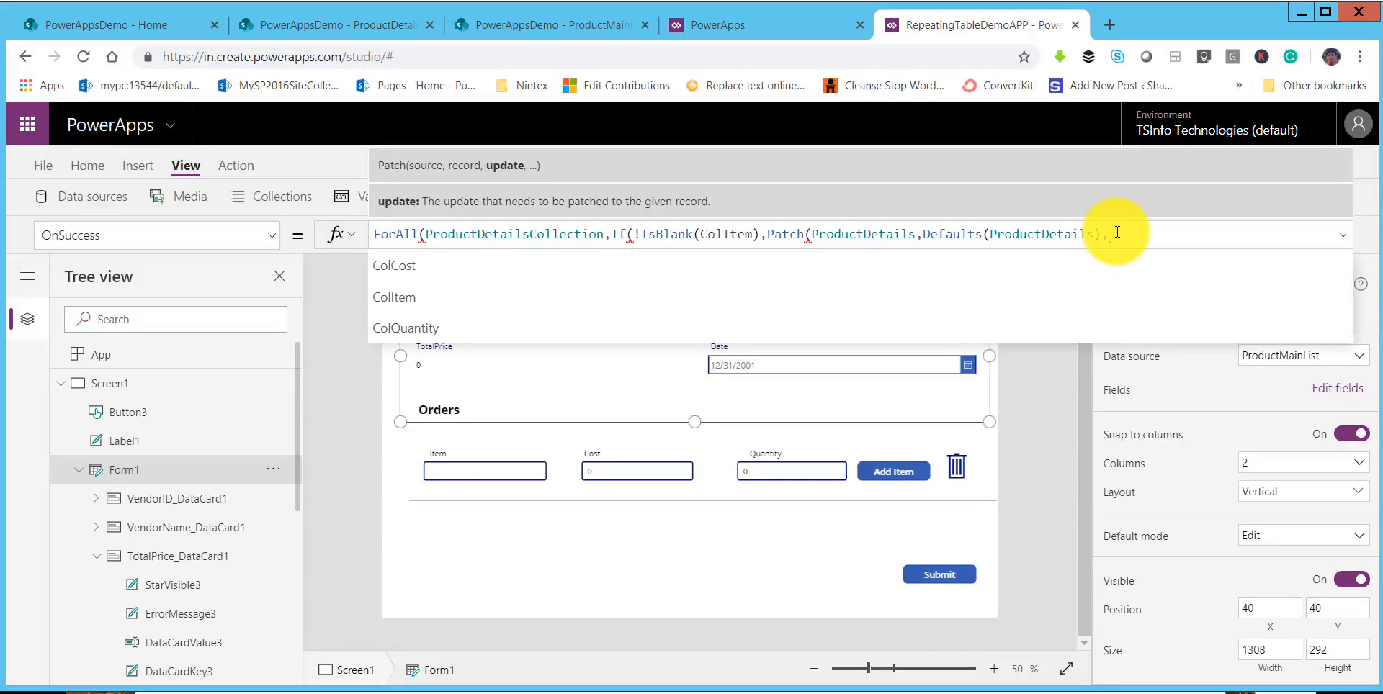
Start the Patch update record in Form1's OnSuccess formula with ItemName: ColItem.
{"action": "type", "text": "{"}
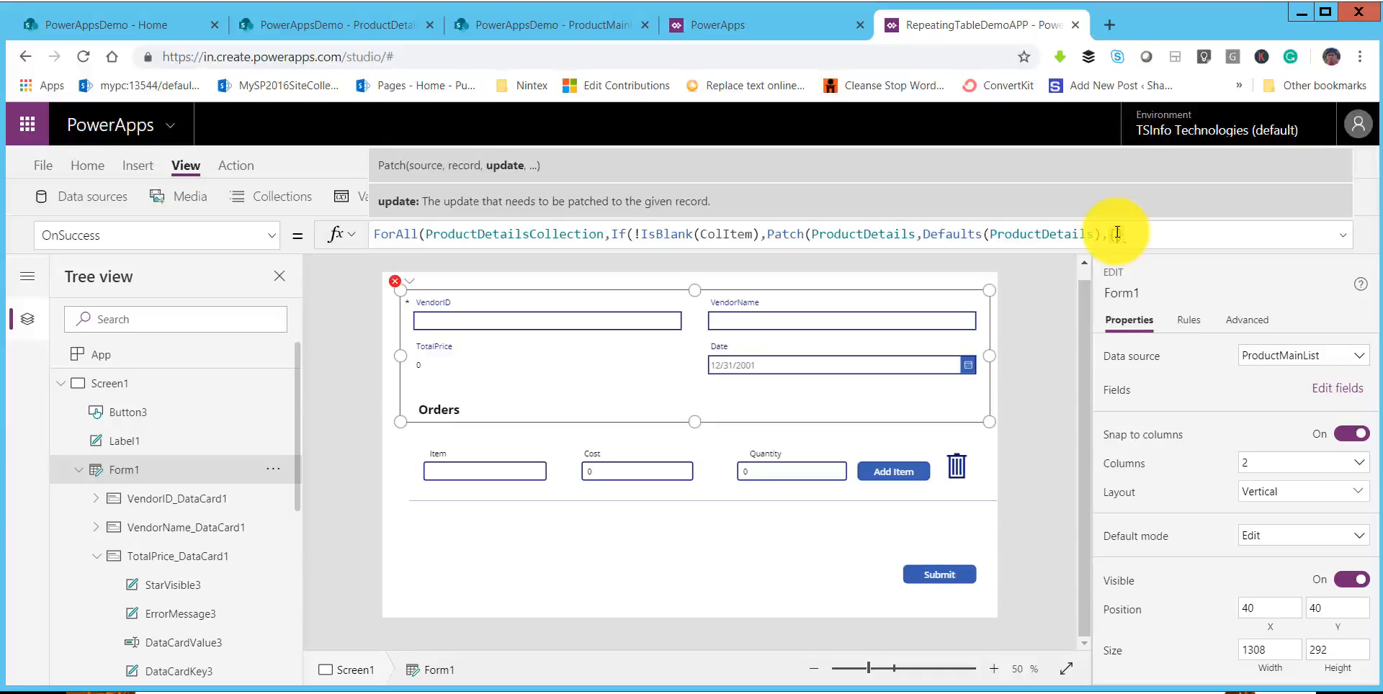
{"action": "type", "text": "ItemName: C"}
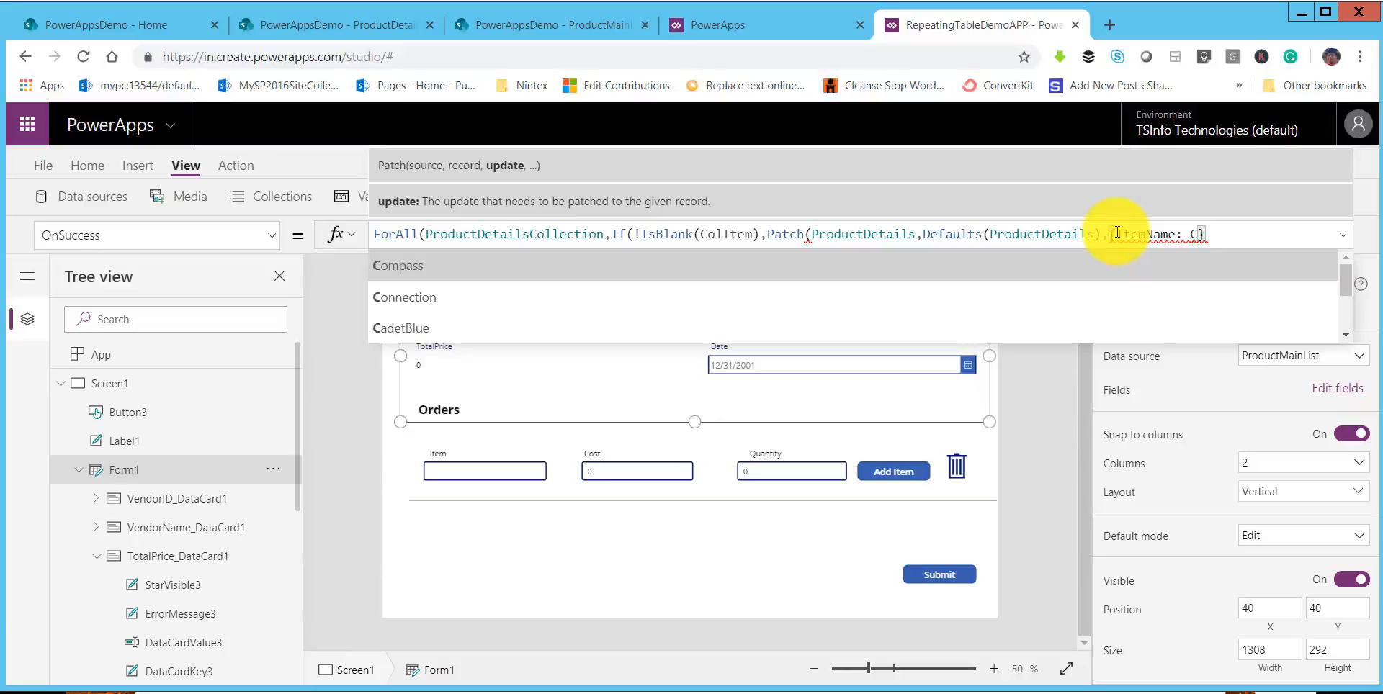
{"action": "type", "text": "ol"}
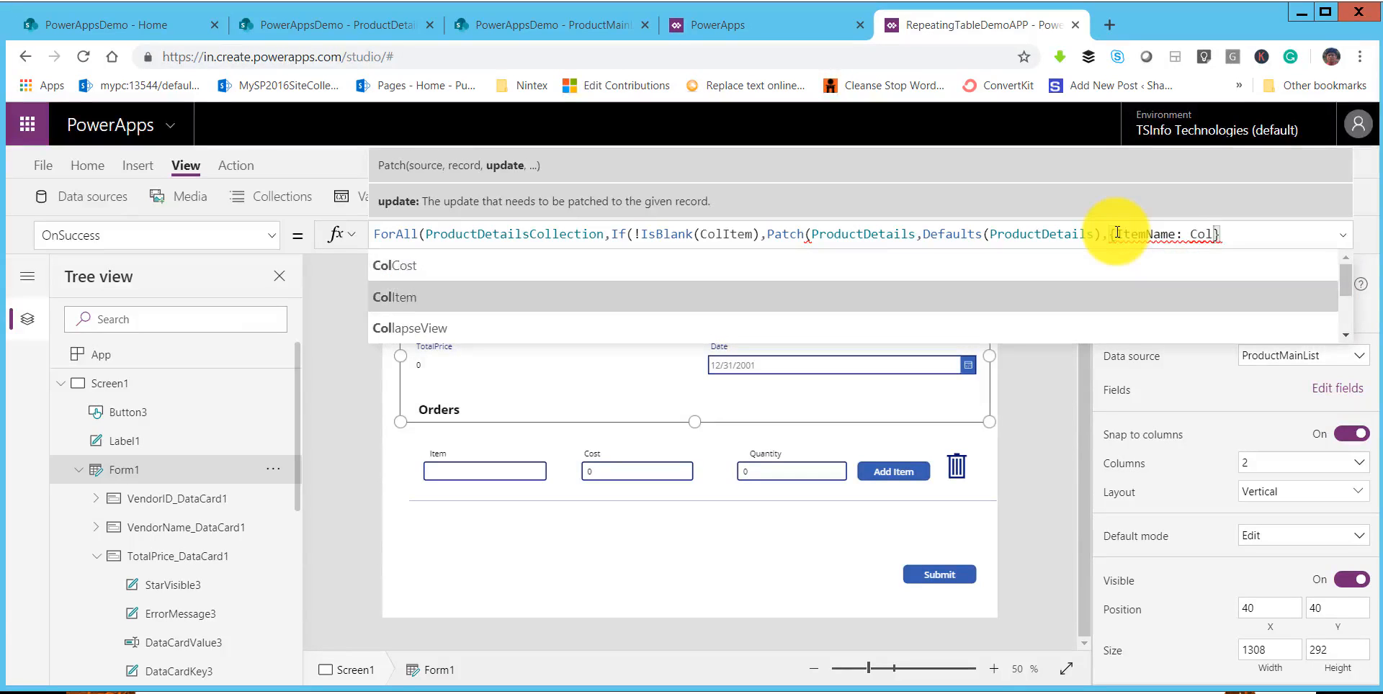
{"action": "key", "text": "Tab"}
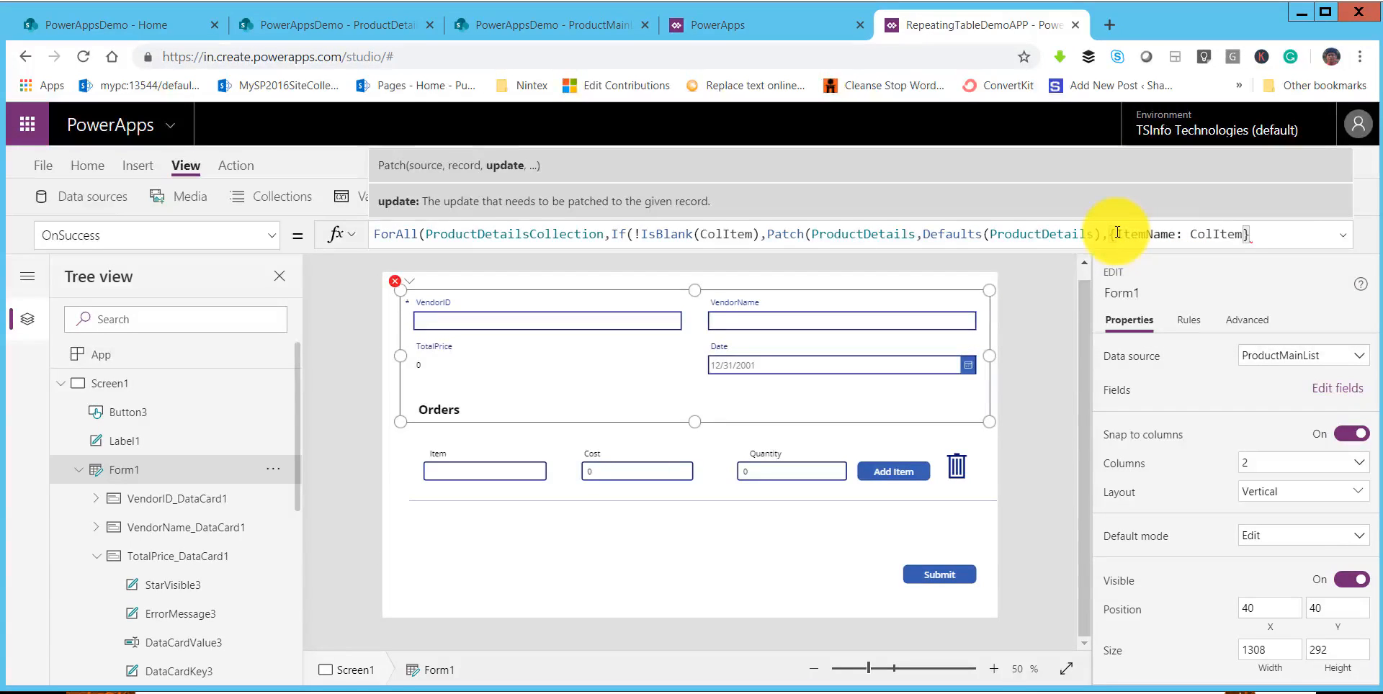
Add ItemCost:ColCost to the Patch update record in Form1's OnSuccess formula.
{"action": "type", "text": ",ItemCo"}
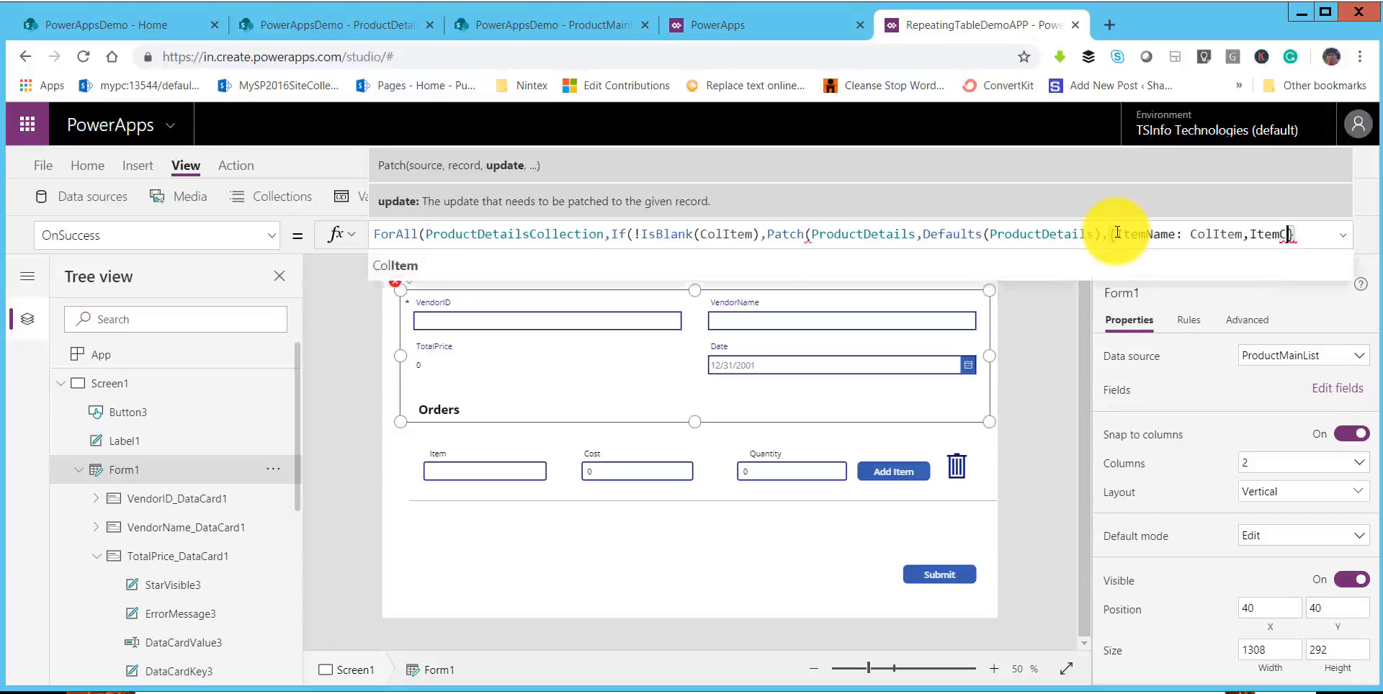
{"action": "type", "text": "st"}
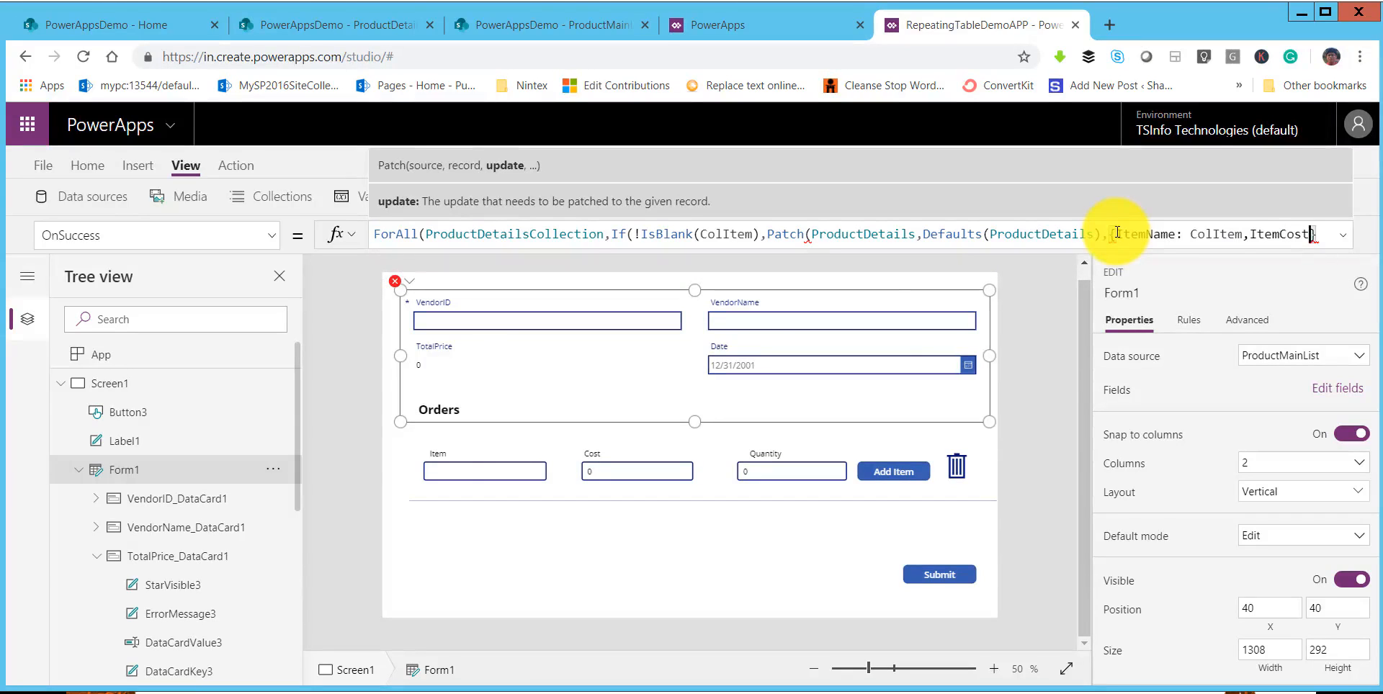
{"action": "type", "text": ":"}
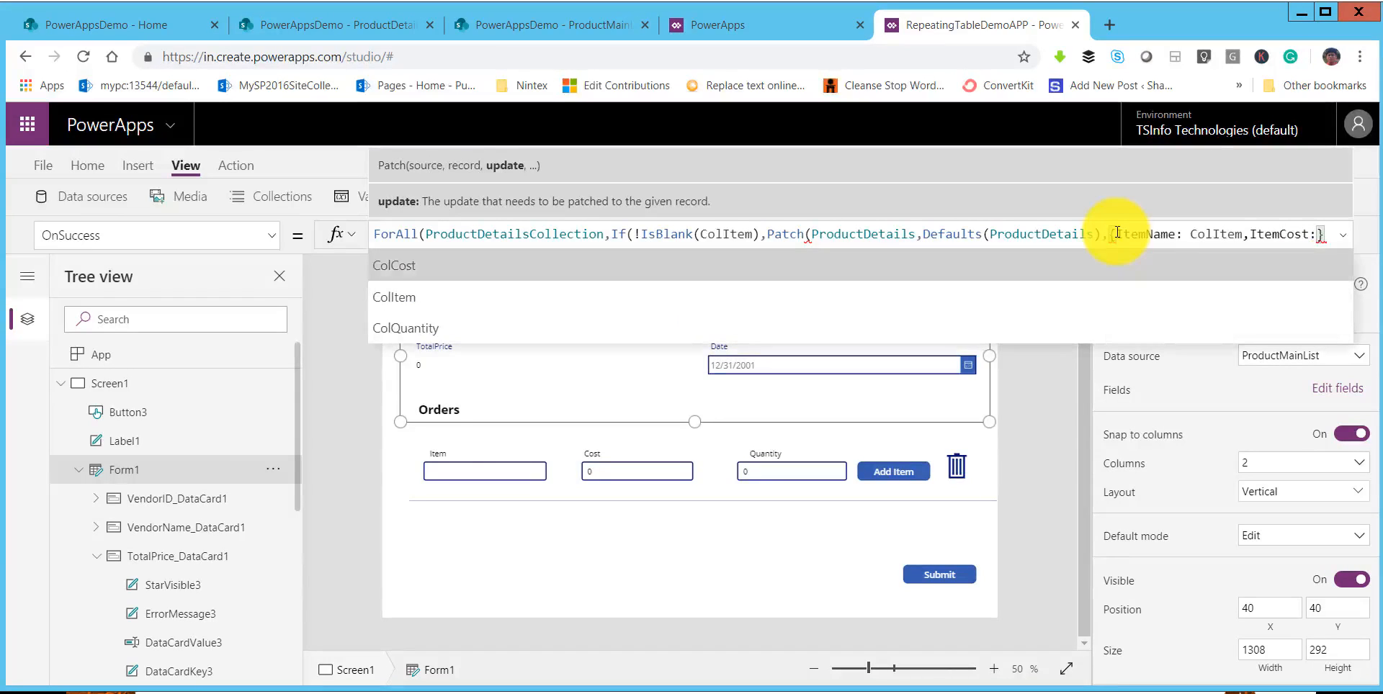
{"action": "key", "text": "Tab"}
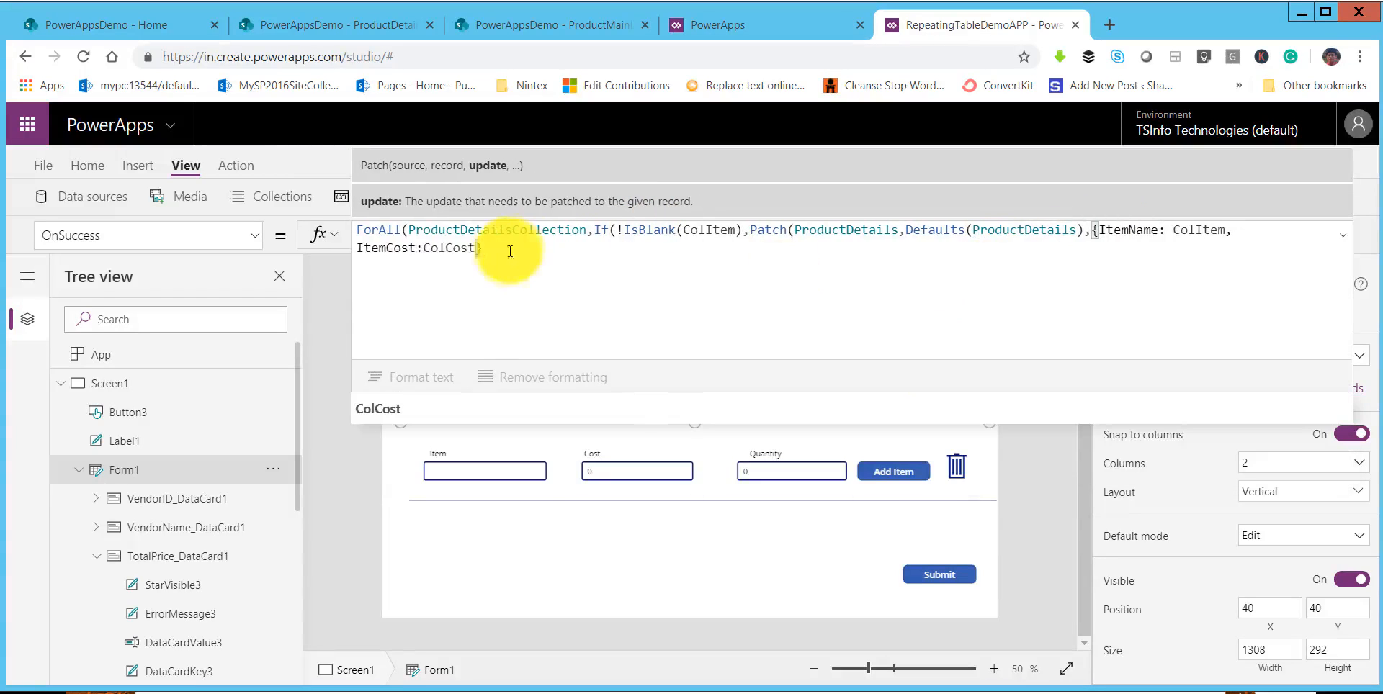
Add Quantity:ColQuantity to the Patch update record in Form1's OnSuccess formula.
{"action": "type", "text": ","}
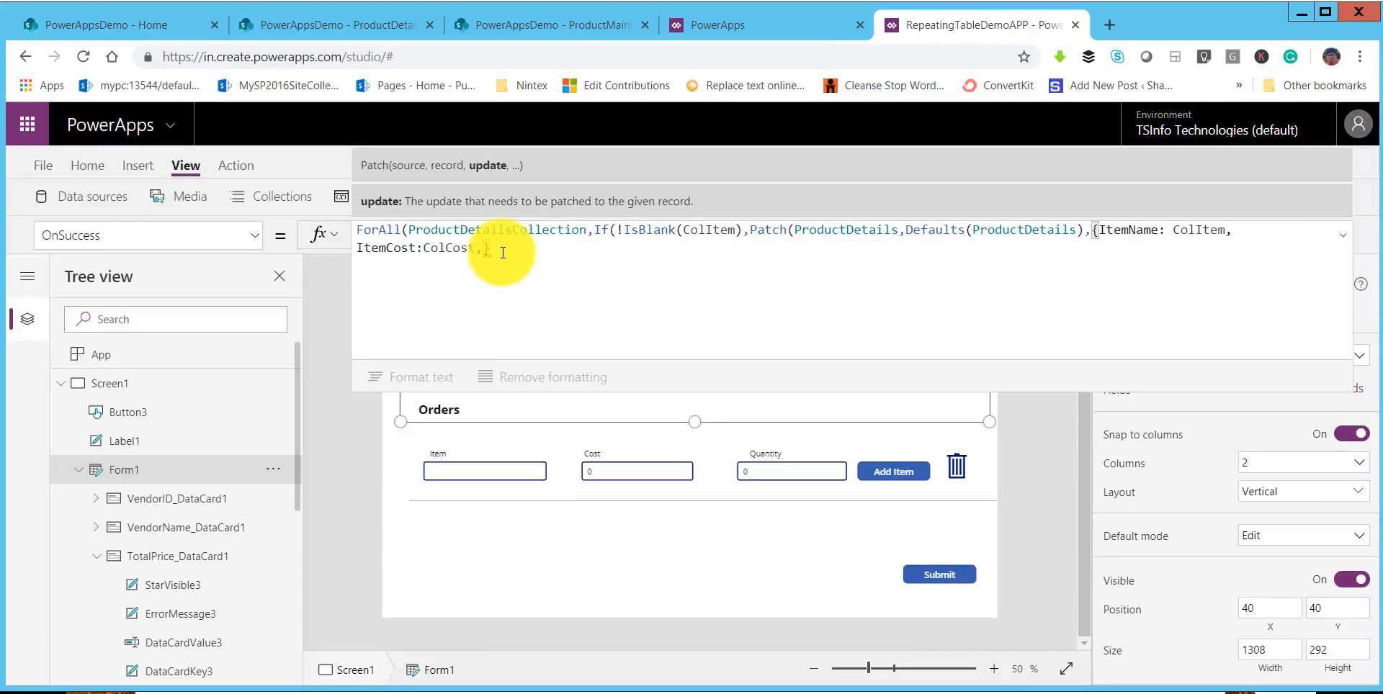
{"action": "type", "text": "quan"}
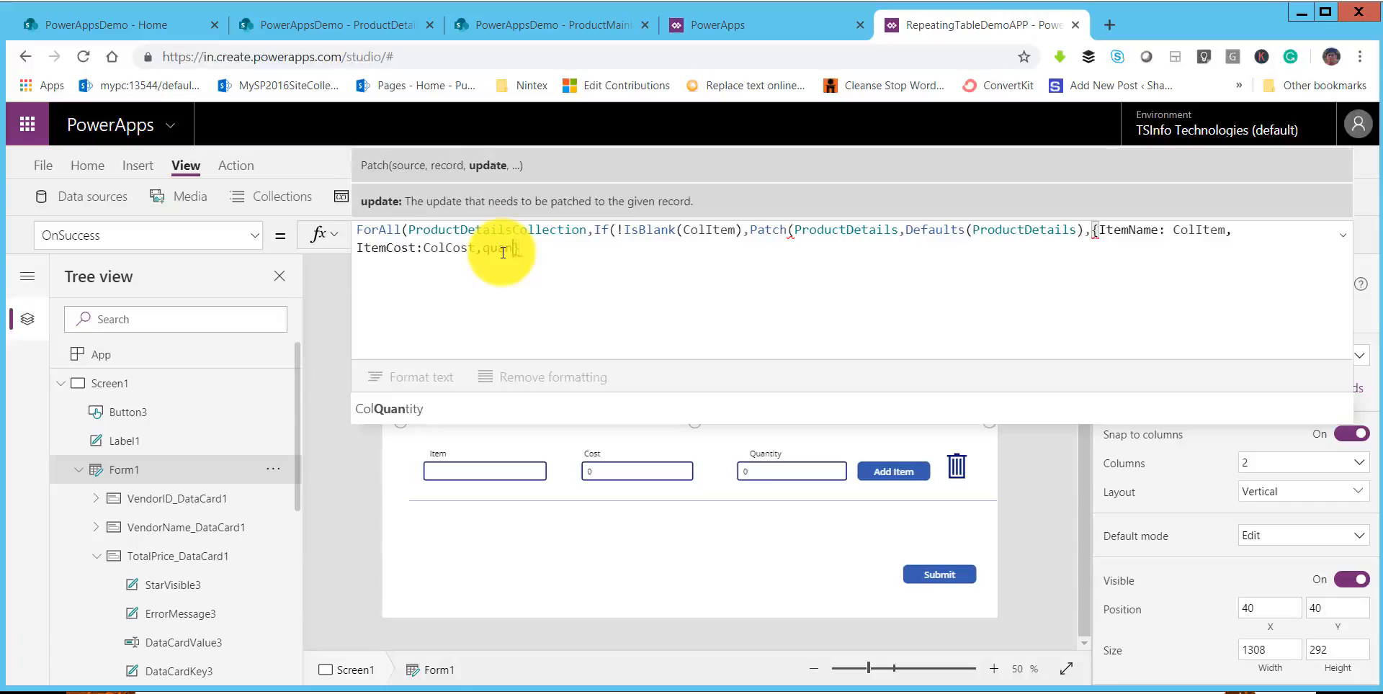
{"action": "key", "text": "BackSpace"}
{"action": "key", "text": "BackSpace"}
{"action": "key", "text": "BackSpace"}
{"action": "key", "text": "BackSpace"}
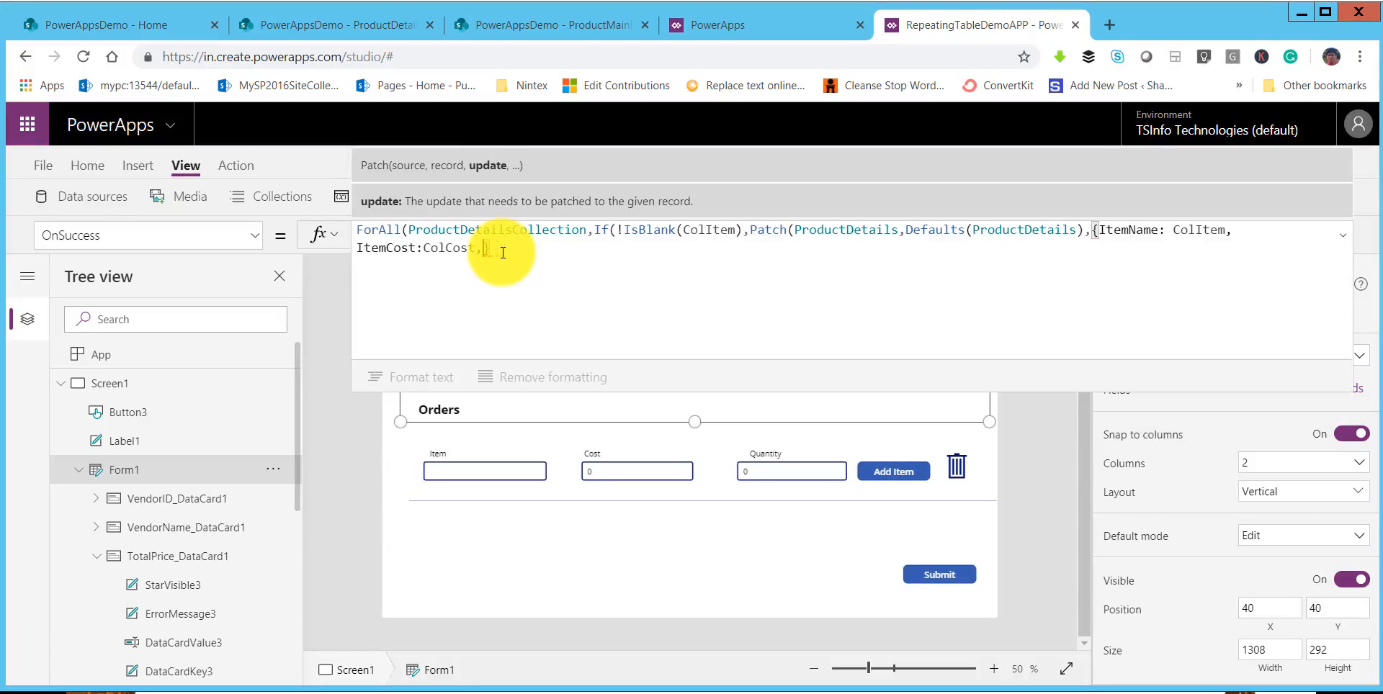
{"action": "type", "text": "Quan"}
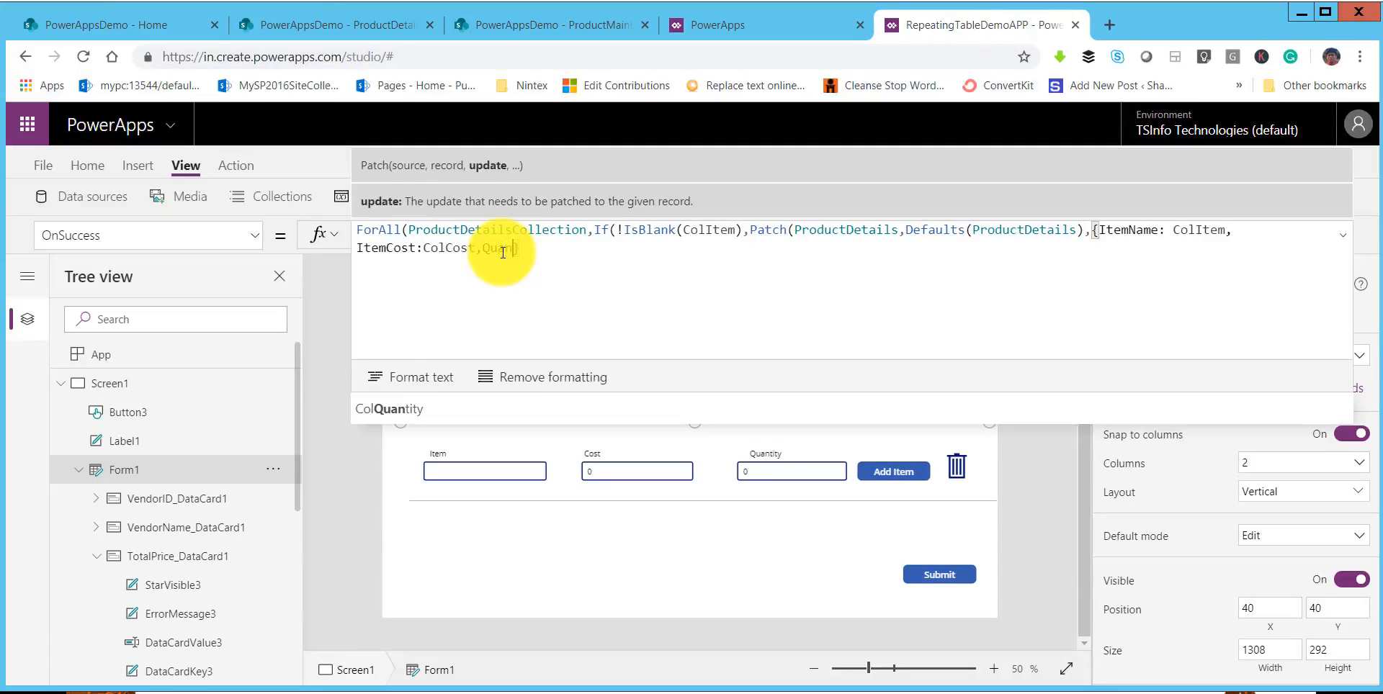
{"action": "type", "text": "tity"}
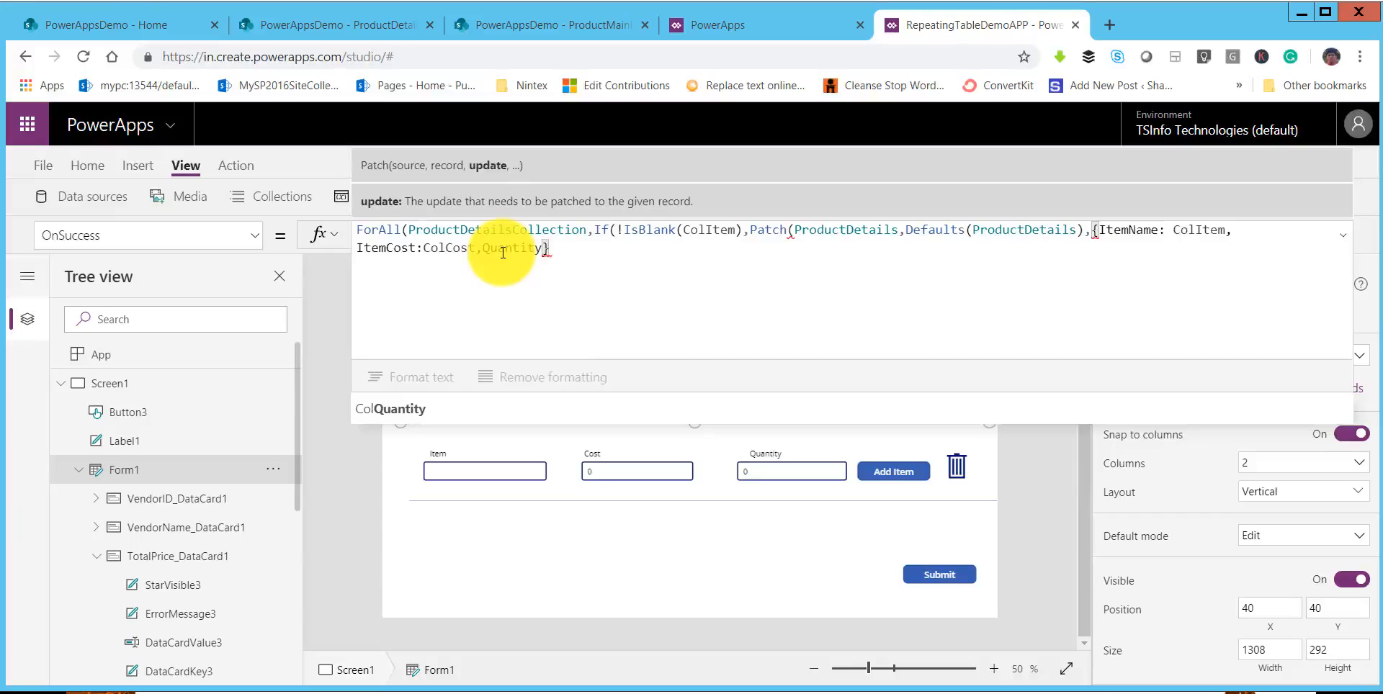
{"action": "type", "text": ":"}
{"action": "key", "text": "Down"}
{"action": "key", "text": "Down"}
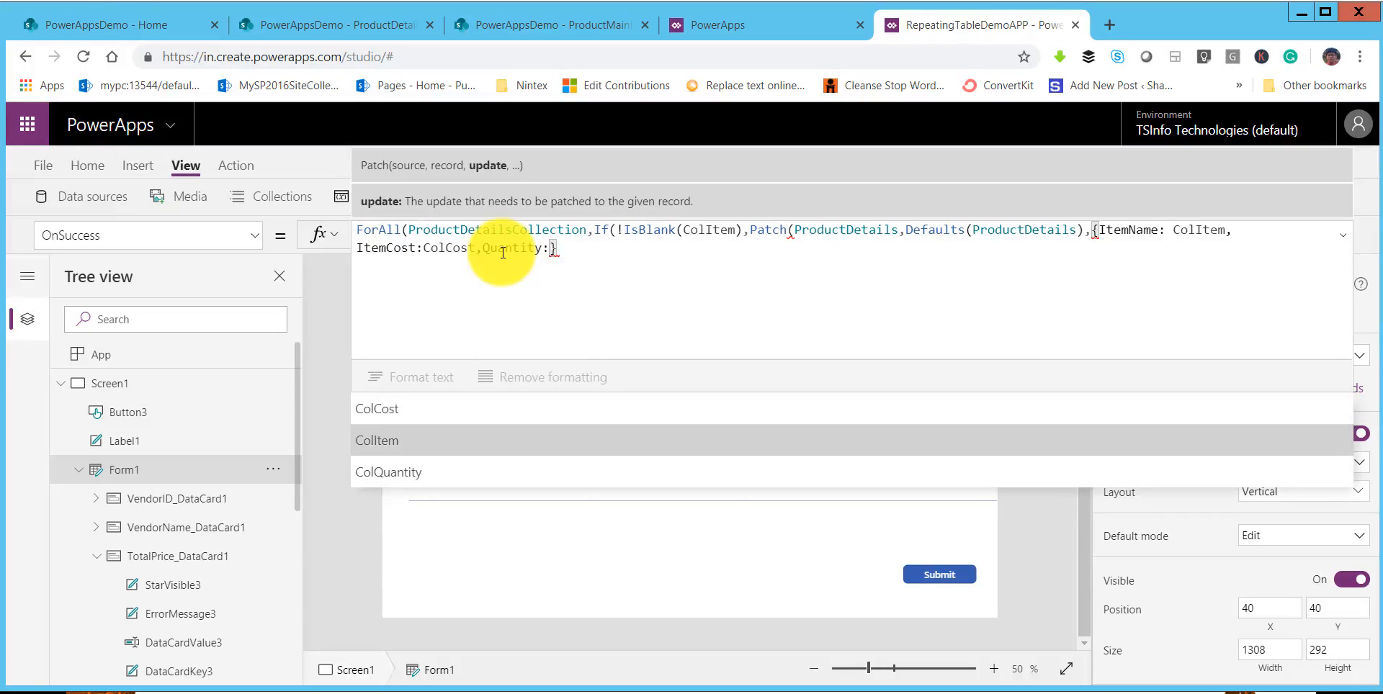
{"action": "key", "text": "Down"}
{"action": "key", "text": "Tab"}
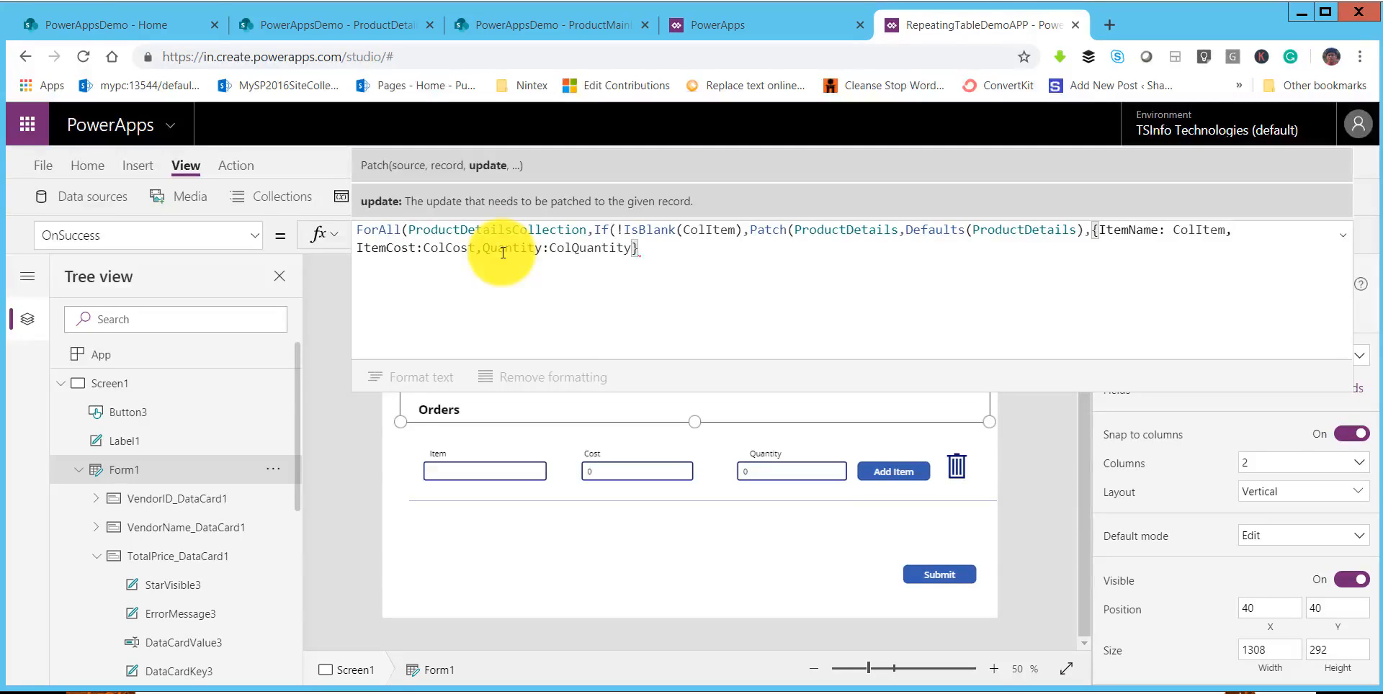
Add a MasterID field name after ColQuantity in the Patch update record.
{"action": "type", "text": ","}
{"action": "type", "text": "astID"}
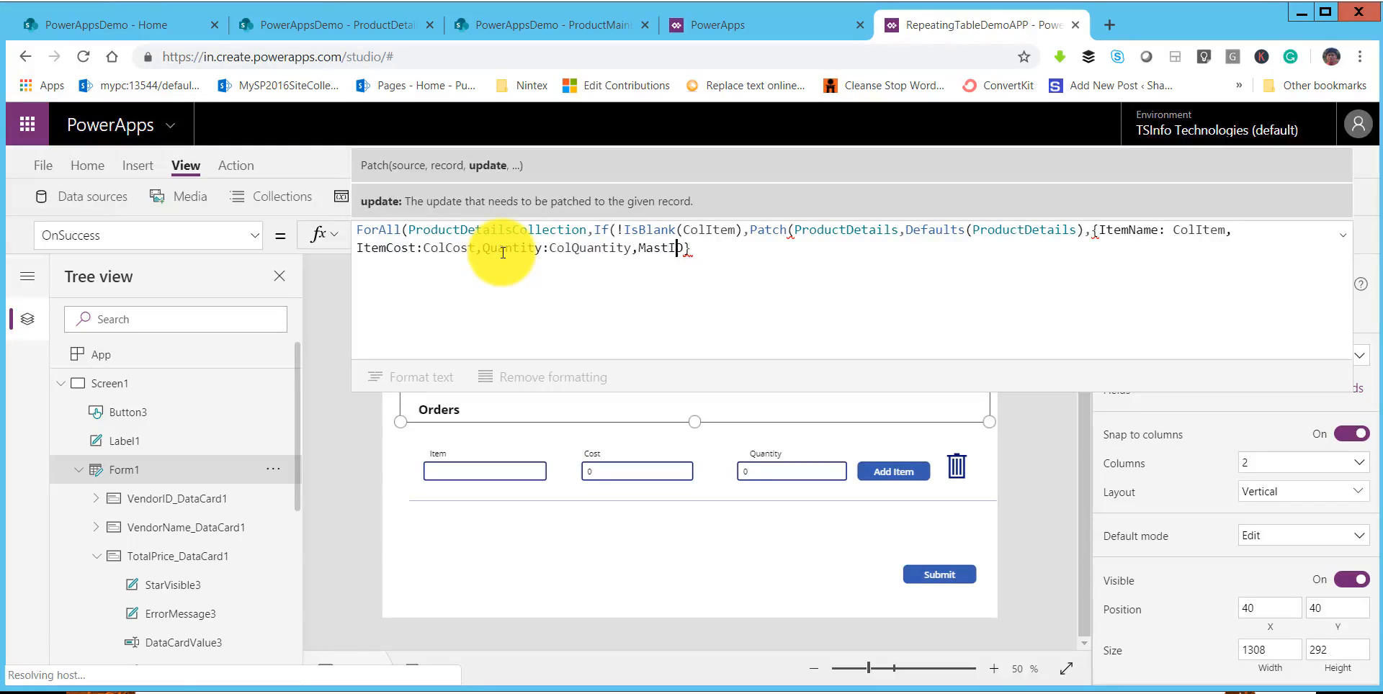
{"action": "key", "text": "Left"}
{"action": "key", "text": "Left"}
{"action": "type", "text": "er"}
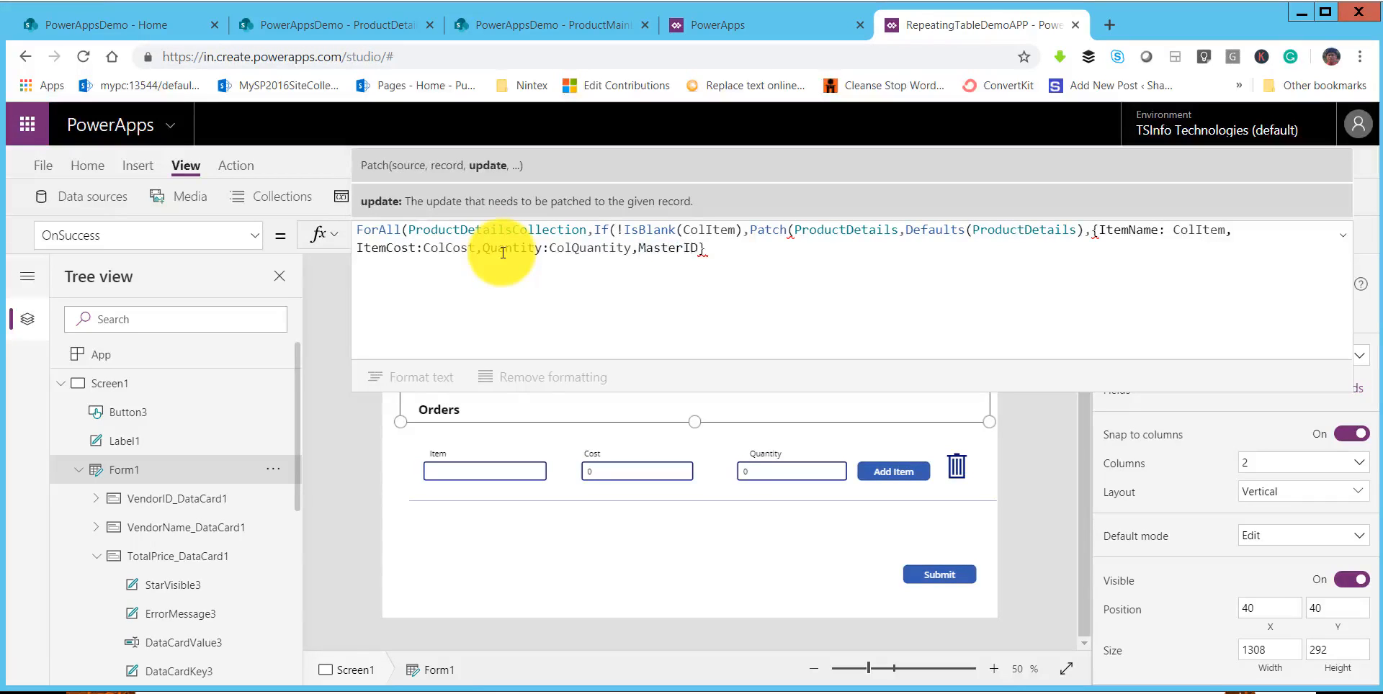
{"action": "key", "text": "Right"}
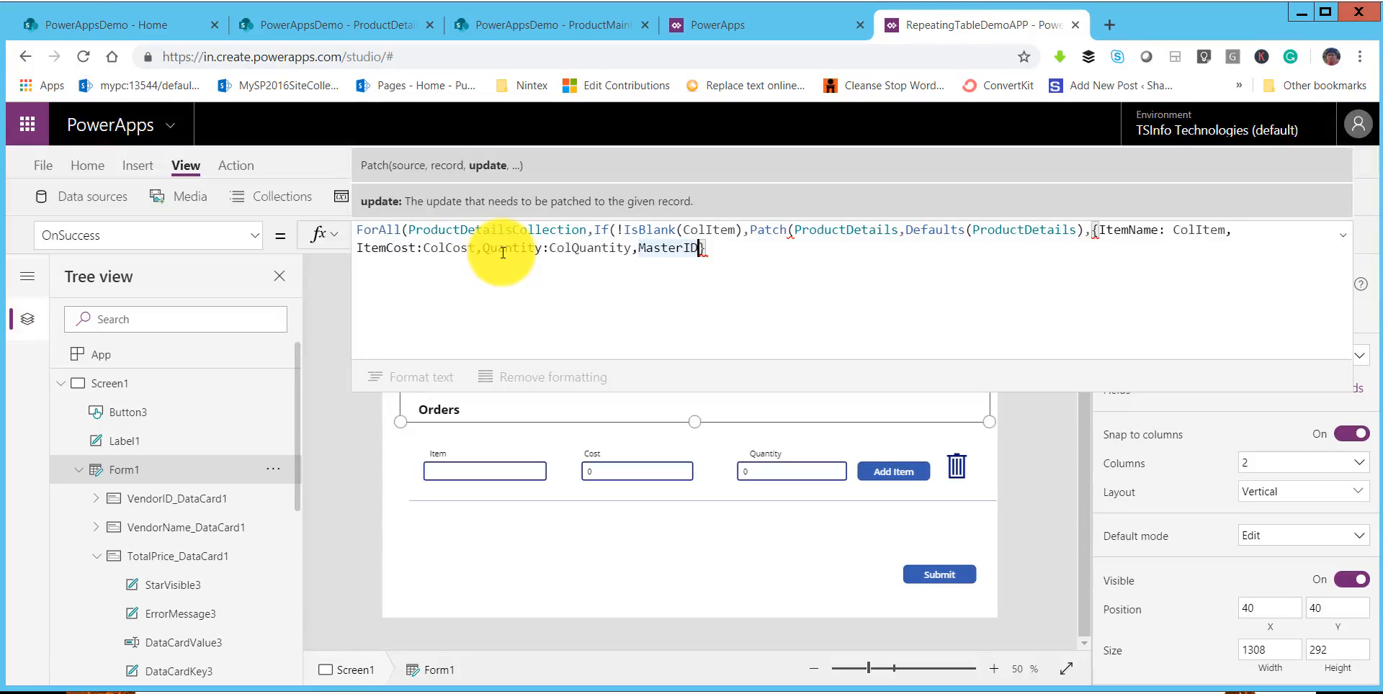
Set MasterID to Form1.LastSubmit.ID in the update record, and close the Patch, If and ForAll functions.
{"action": "type", "text": ":F"}
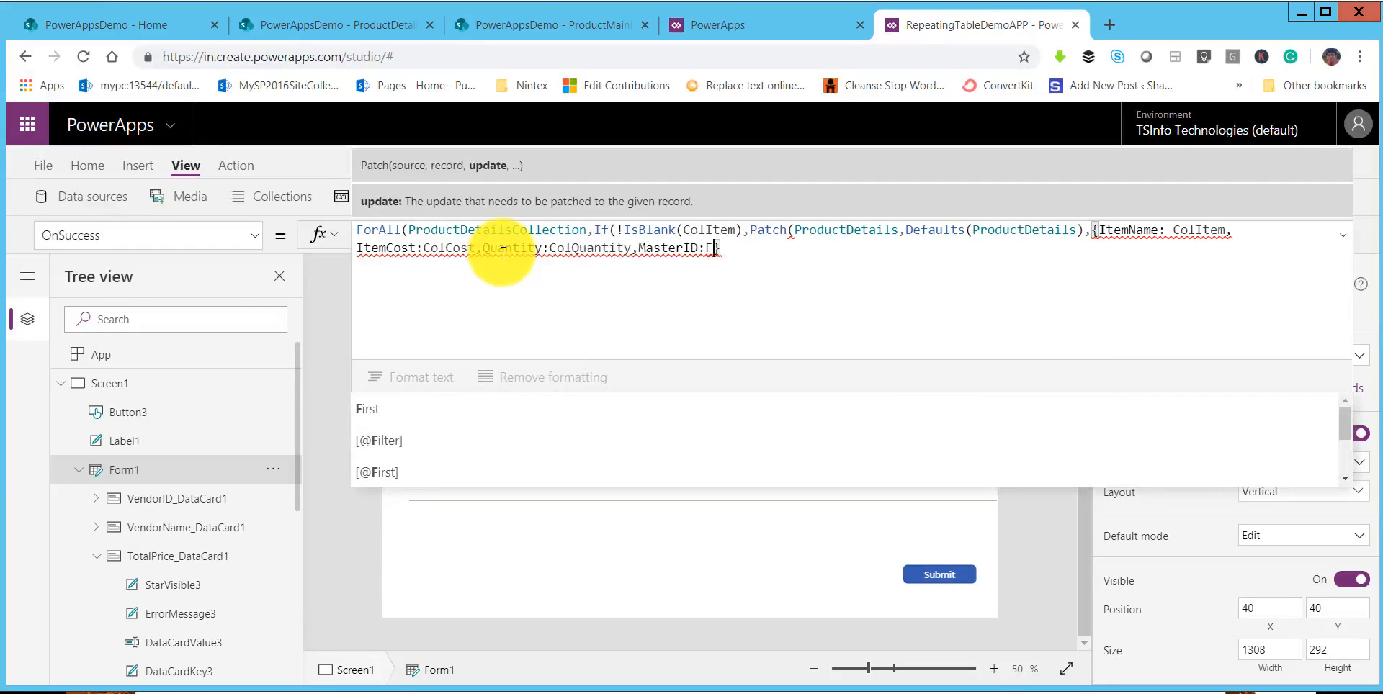
{"action": "type", "text": "orm"}
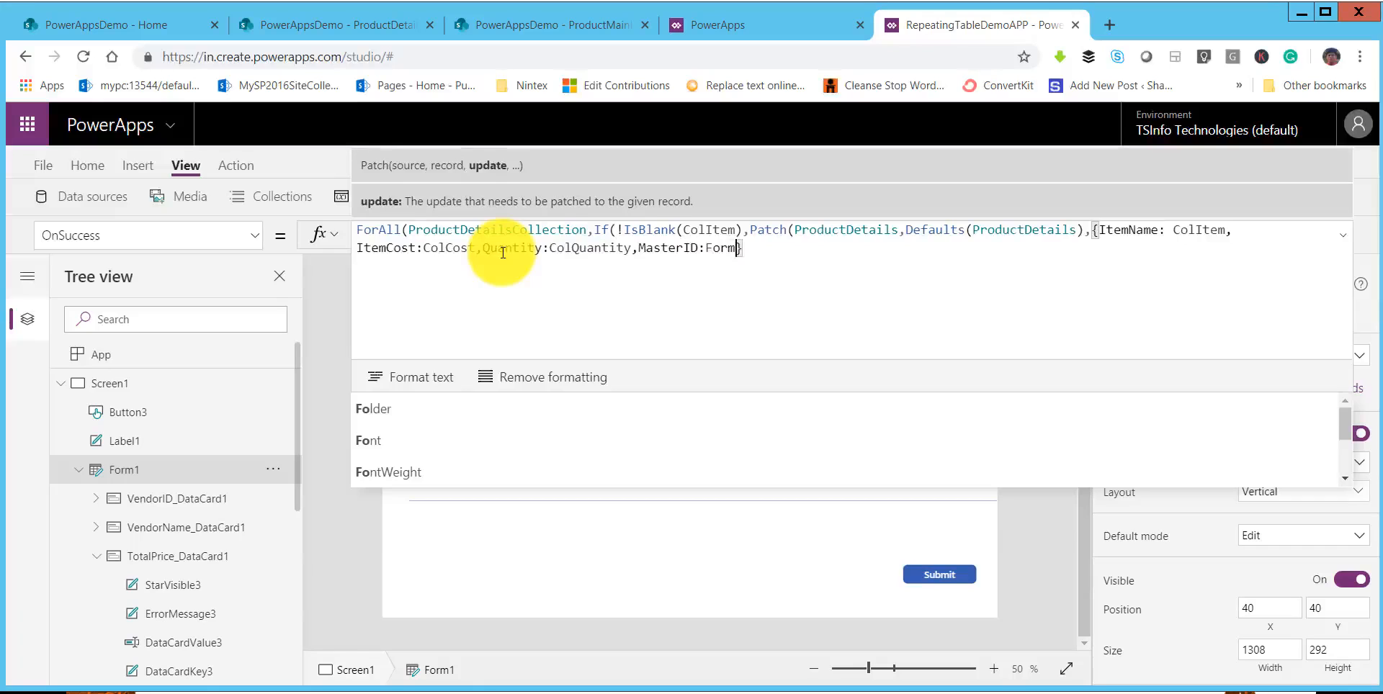
{"action": "type", "text": "1"}
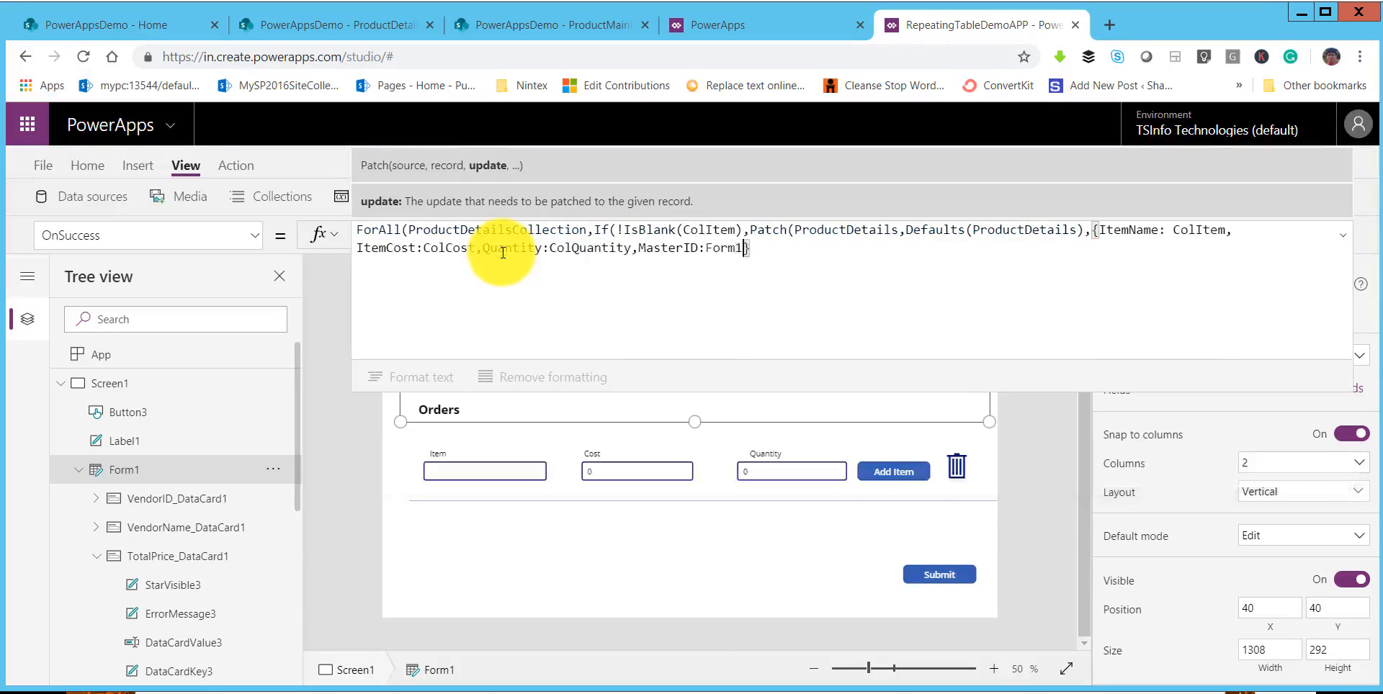
{"action": "type", "text": ".Is"}
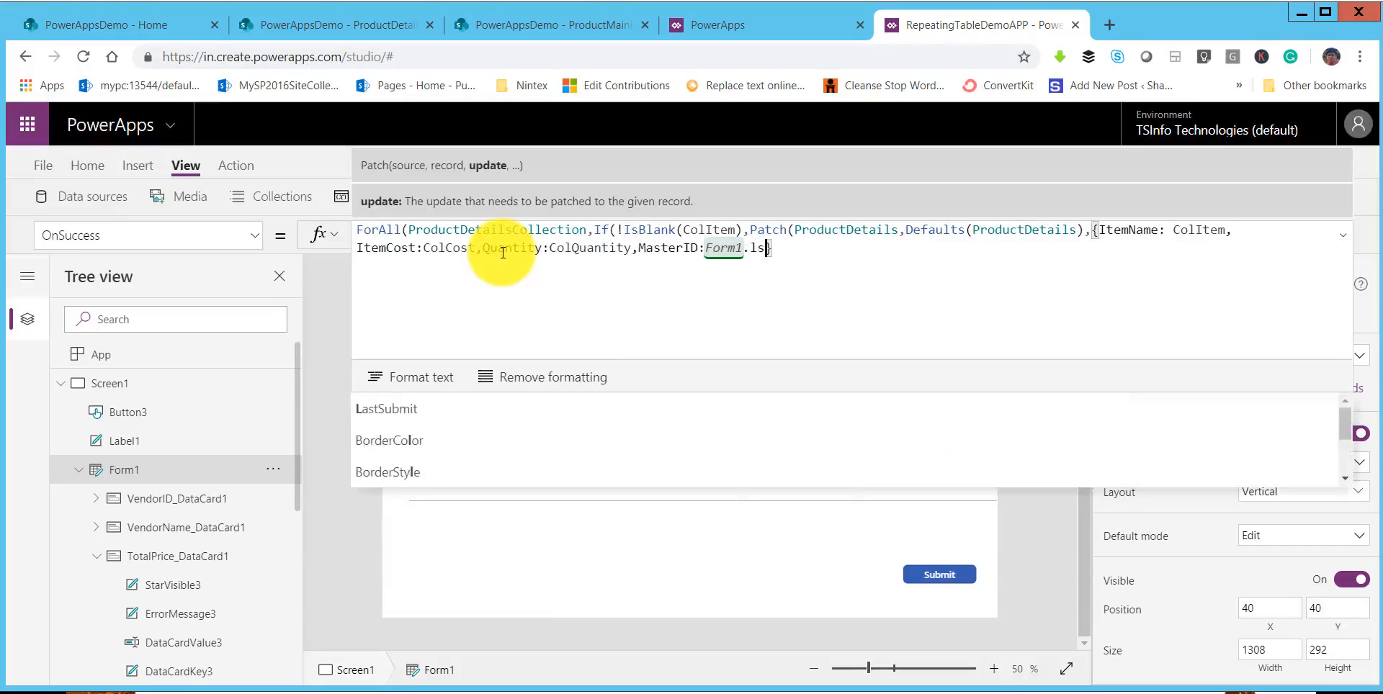
{"action": "key", "text": "BackSpace"}
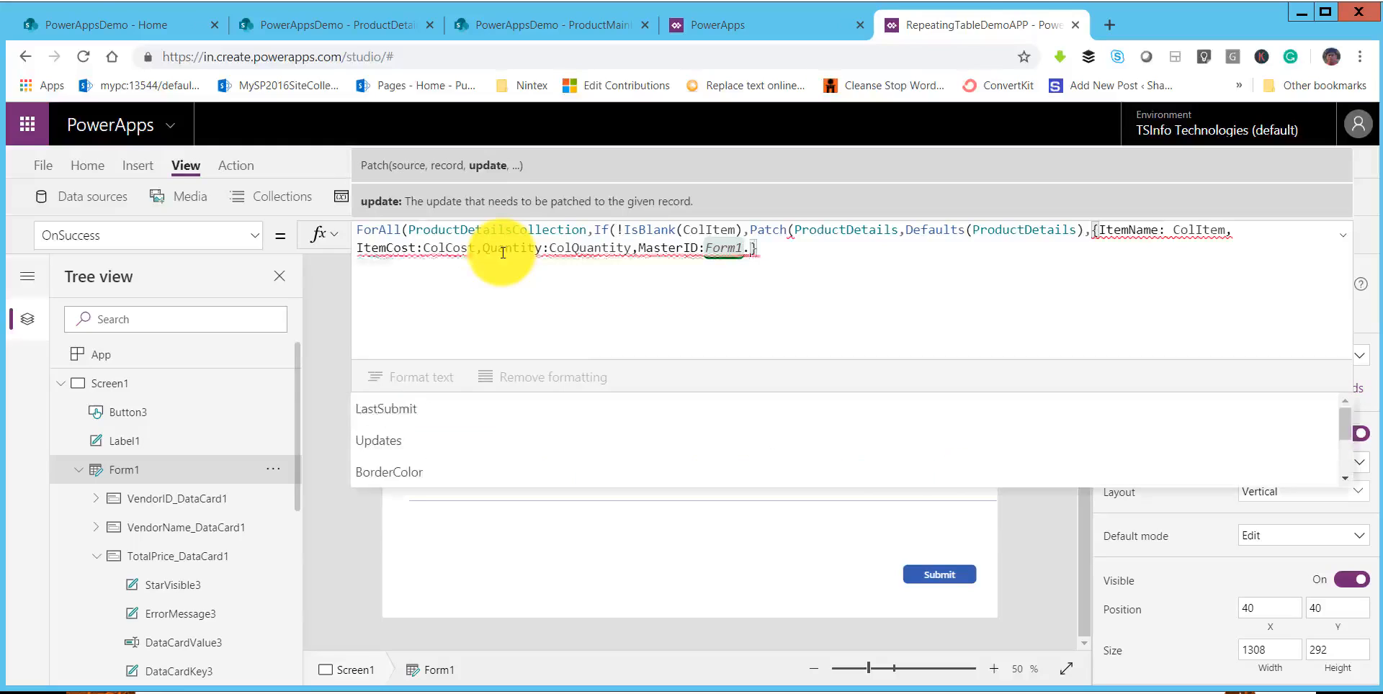
{"action": "type", "text": "as"}
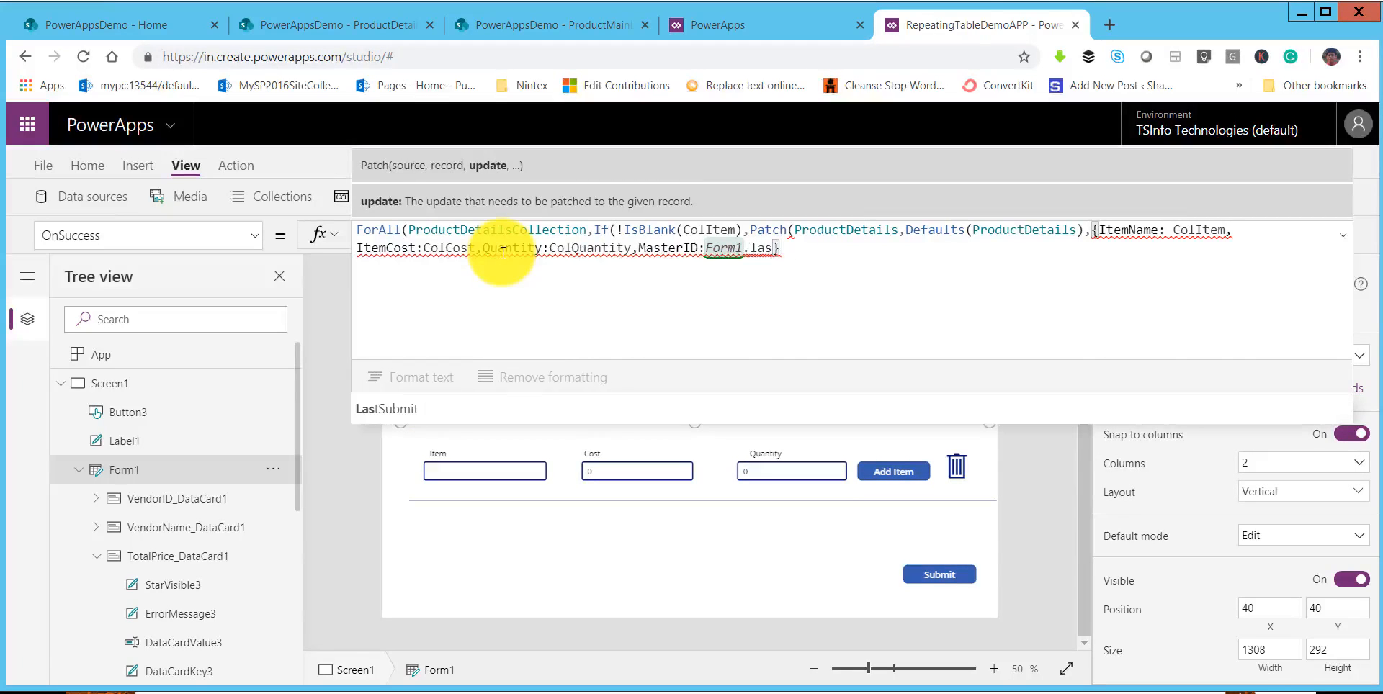
{"action": "key", "text": "Tab"}
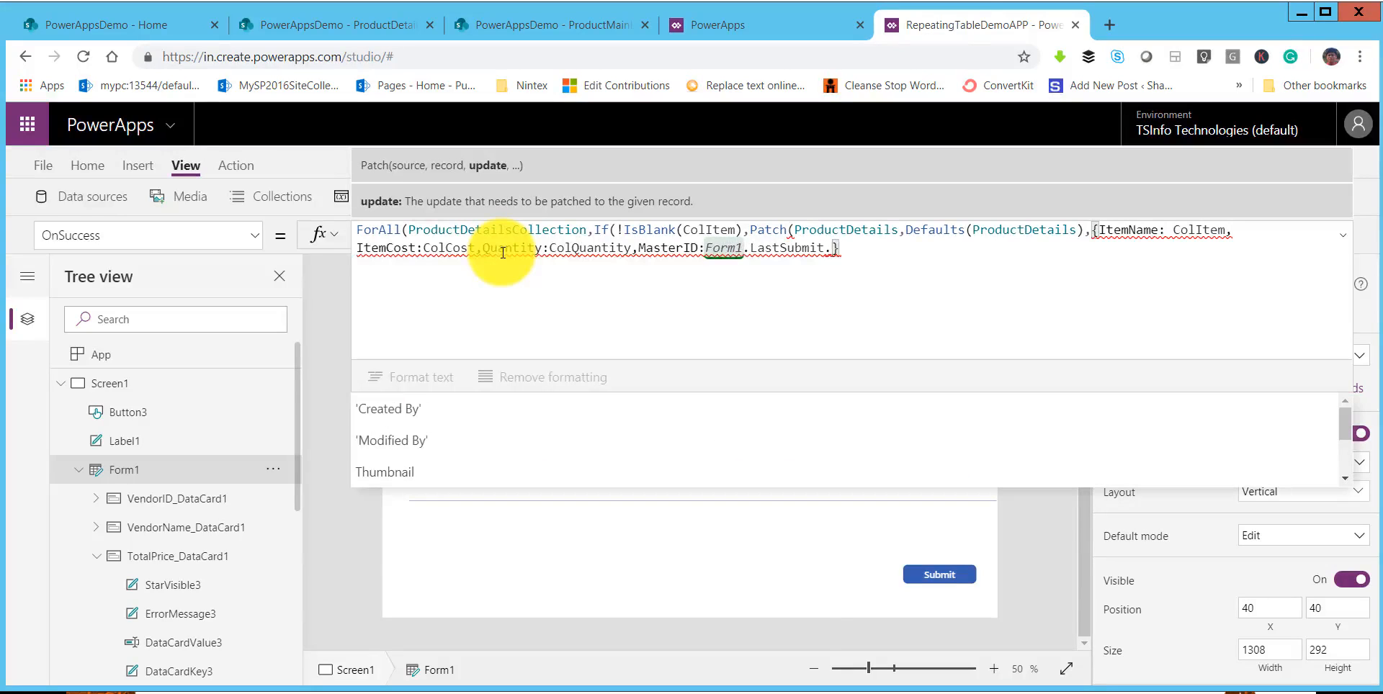
{"action": "type", "text": "Id"}
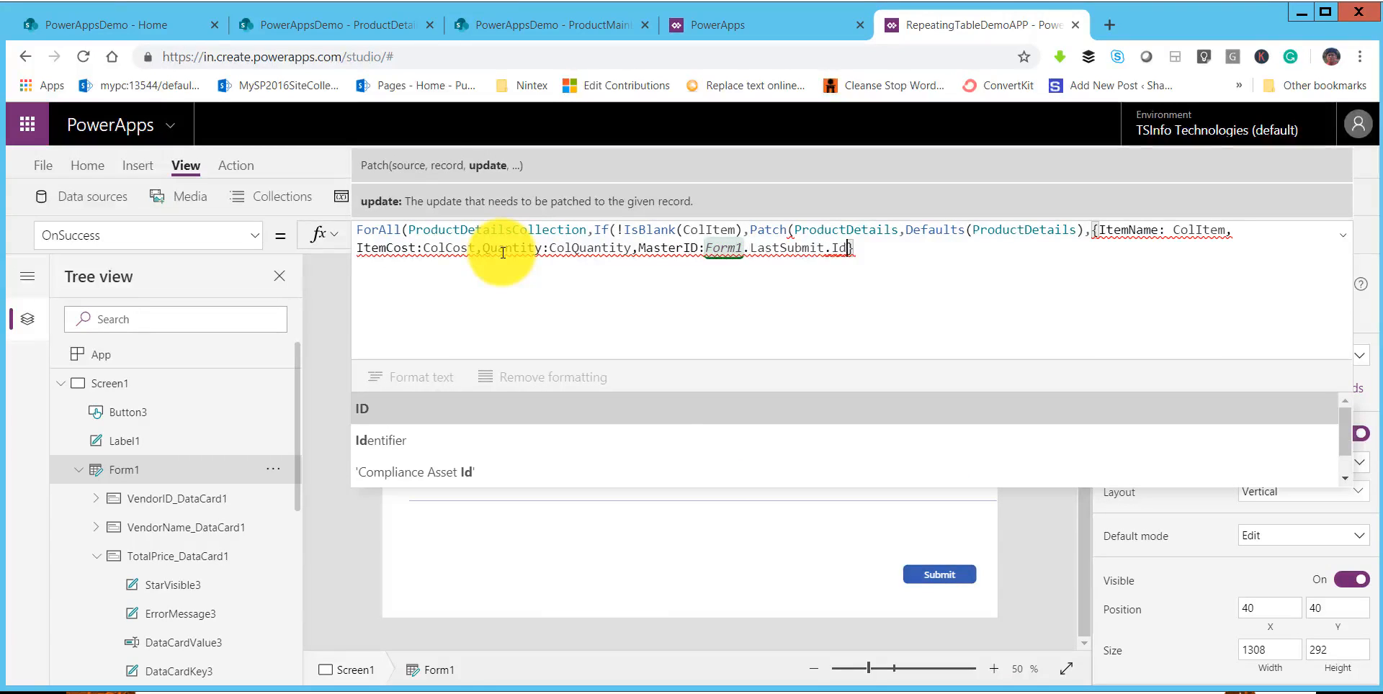
{"action": "key", "text": "Tab"}
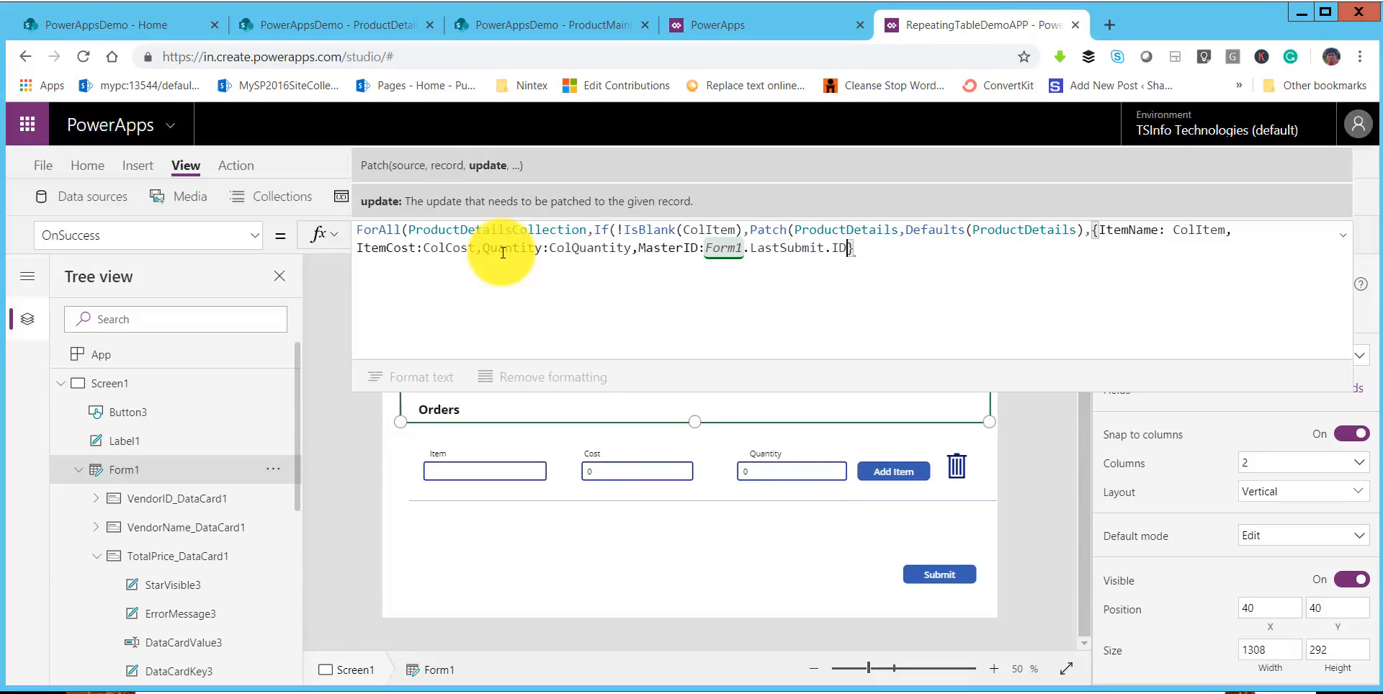
{"action": "type", "text": "))"}
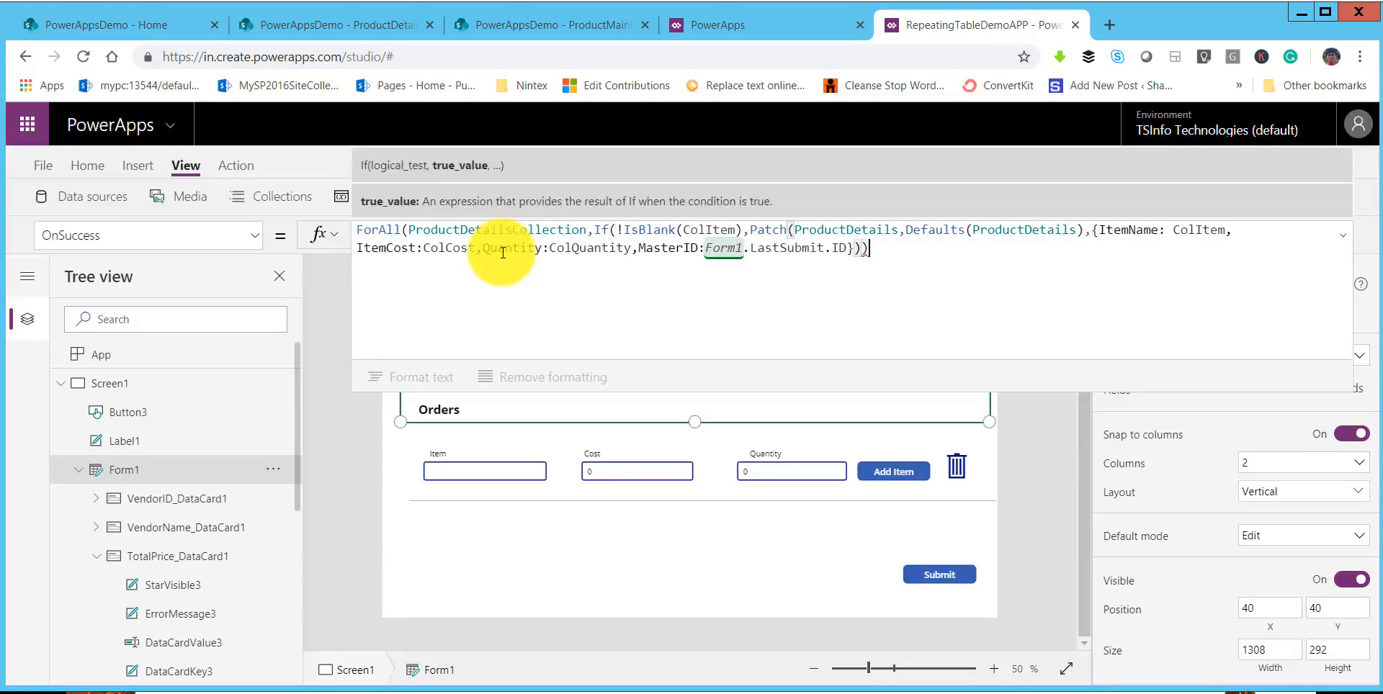
{"action": "type", "text": ")"}
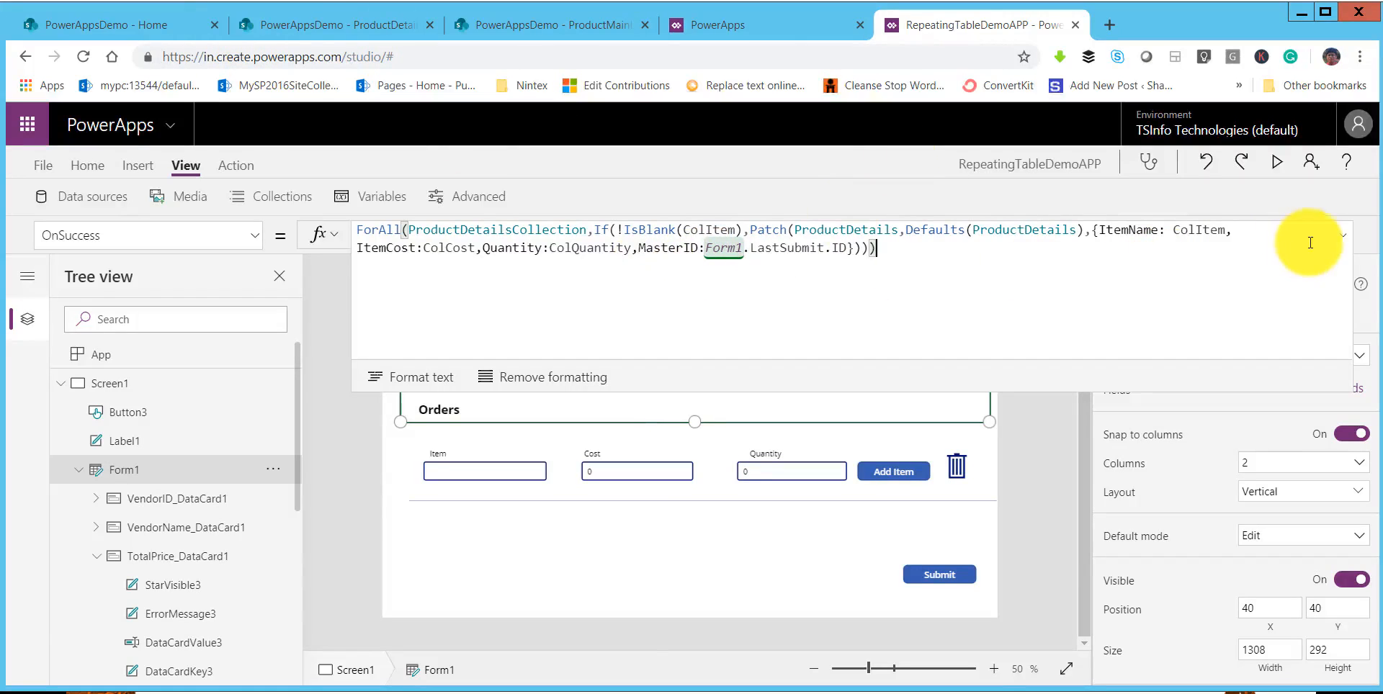
Look at the ProductDetails list in SharePoint, and return to the PowerApps studio to select Screen1.
{"action": "left_click", "coordinate": [348, 21]}
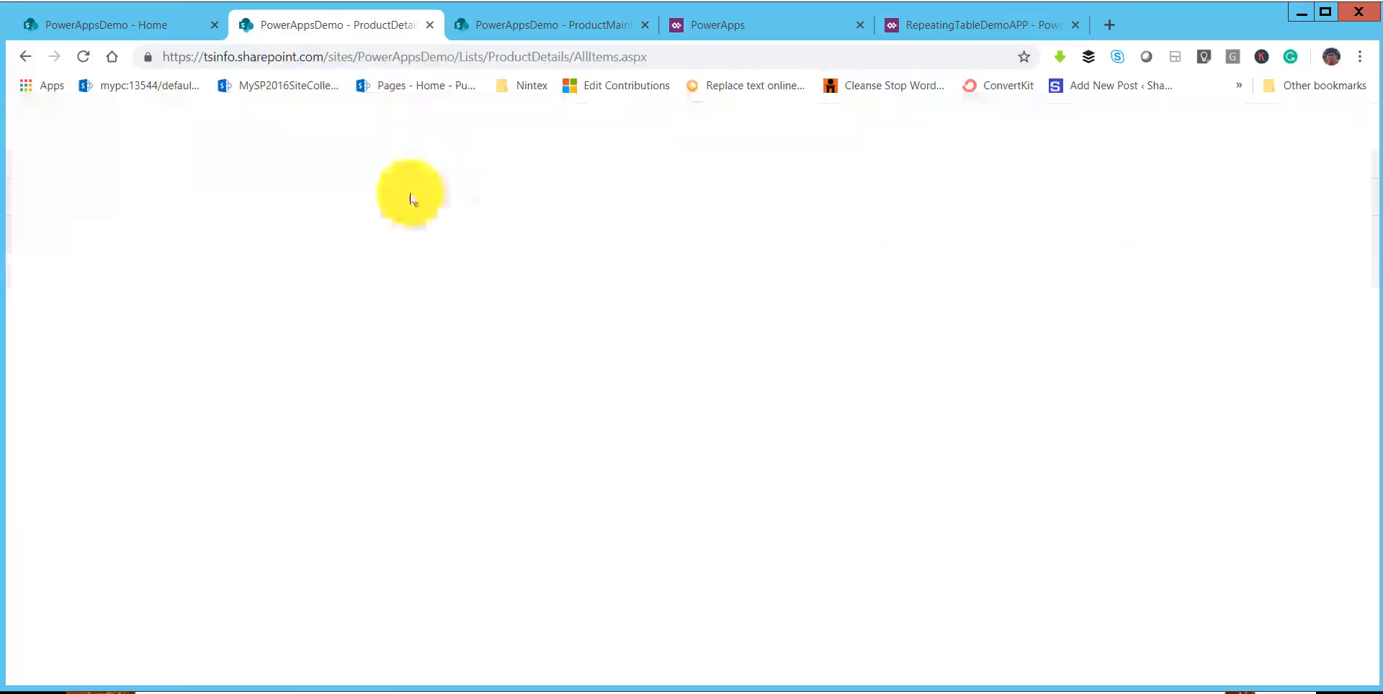
{"action": "left_click", "coordinate": [913, 26]}
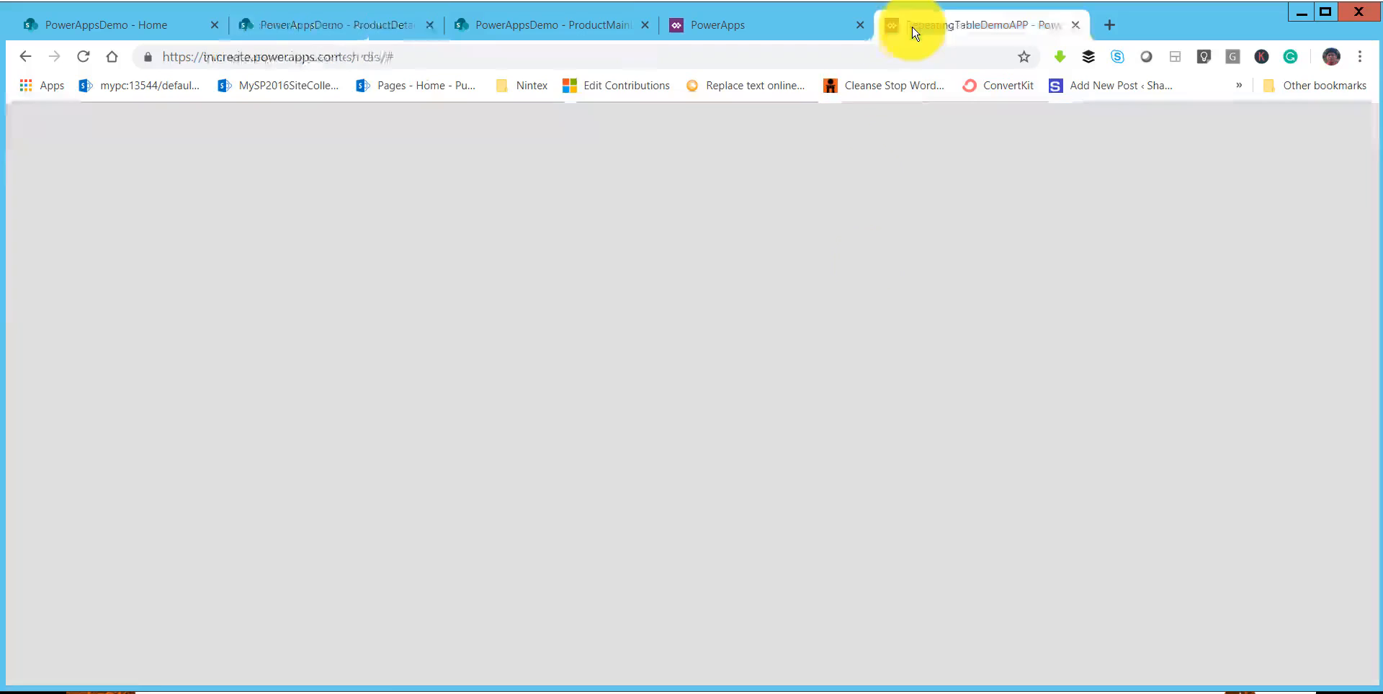
{"action": "left_click", "coordinate": [1022, 443]}
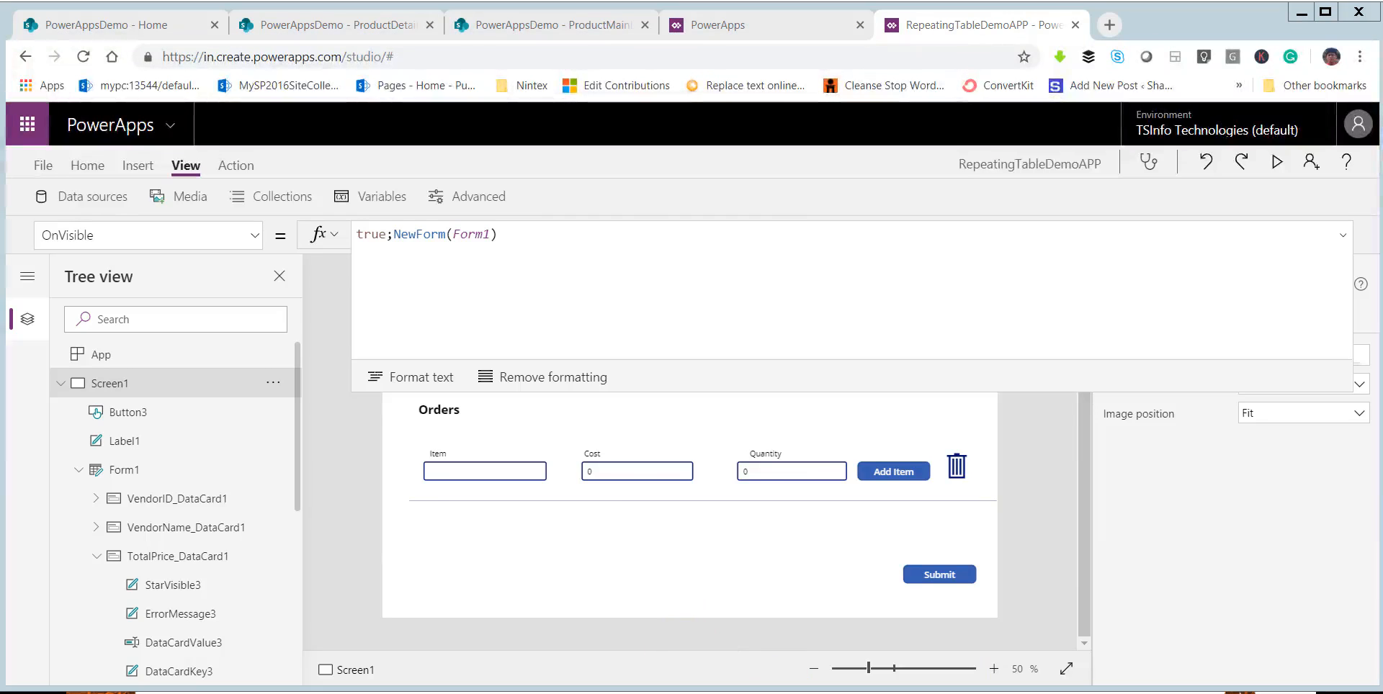
Preview the order form app from Screen1, exit the preview and run it again.
{"action": "left_click", "coordinate": [1276, 162]}
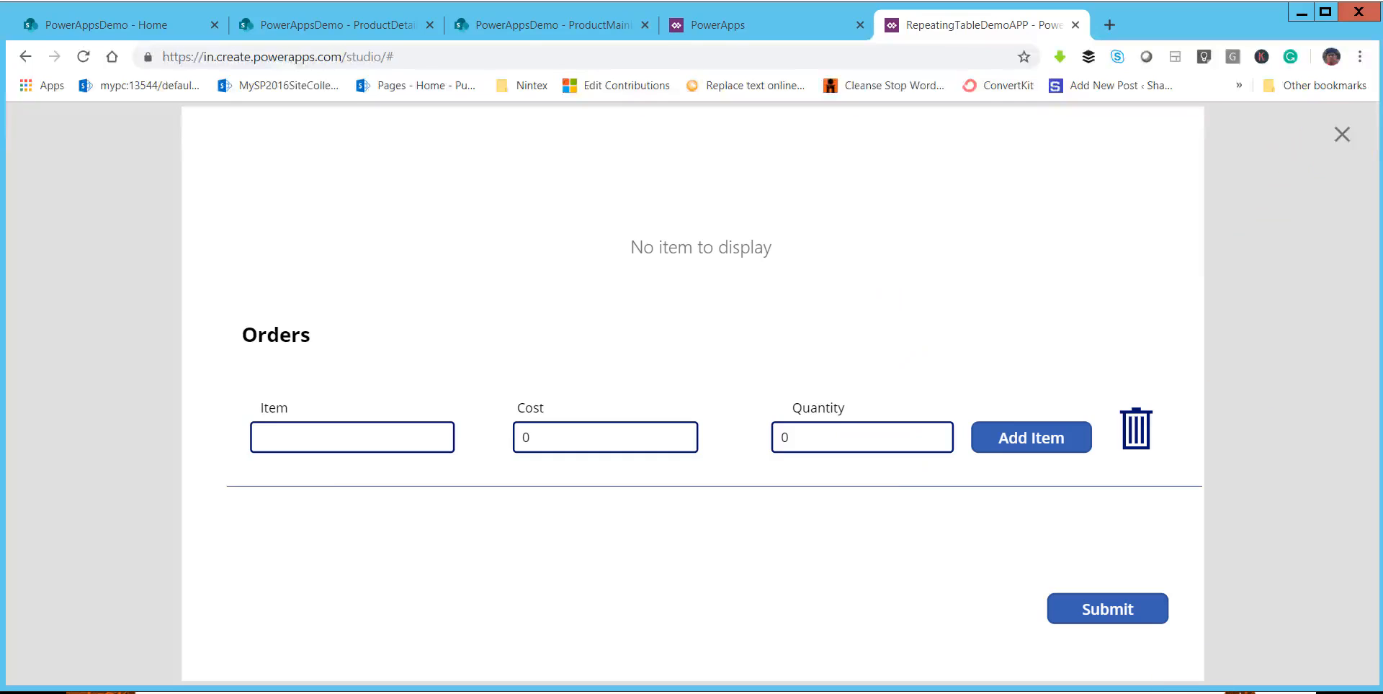
{"action": "key", "text": "Escape"}
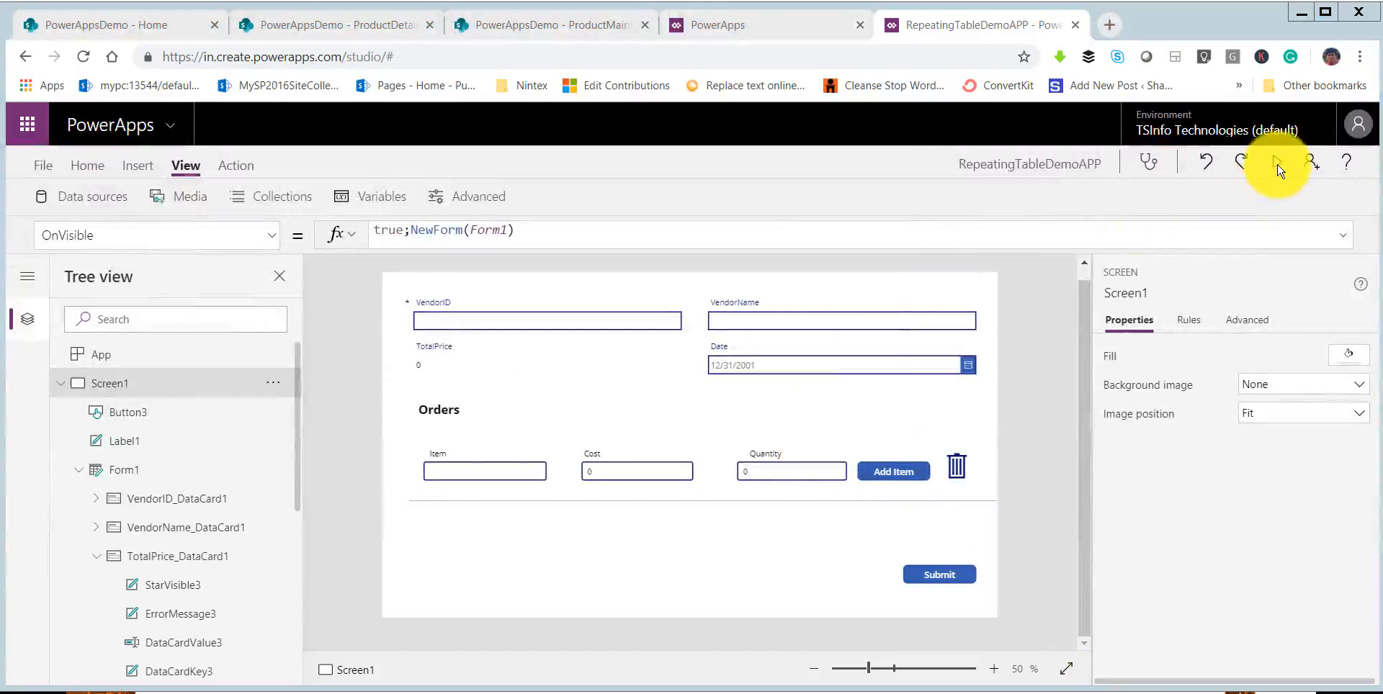
{"action": "left_click", "coordinate": [1276, 166]}
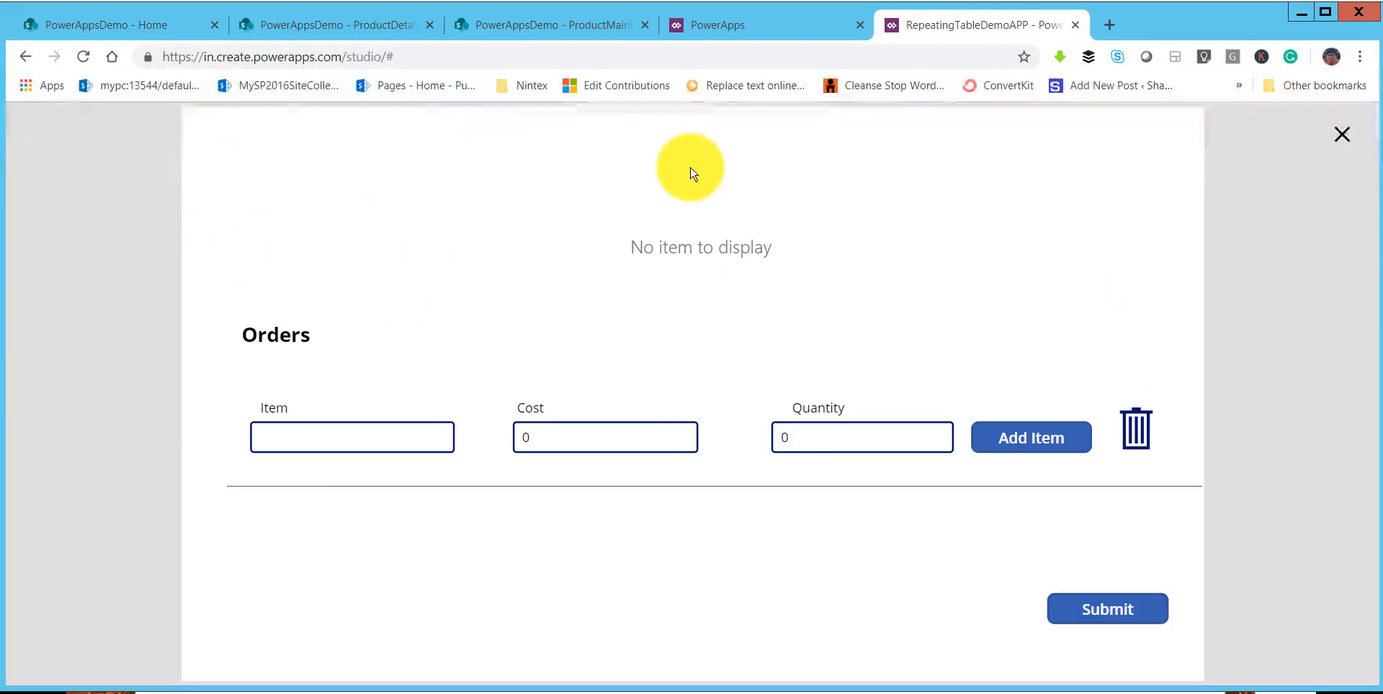
Exit the app preview, collapse Screen1 in the tree and add a new blank screen.
{"action": "left_click", "coordinate": [1341, 135]}
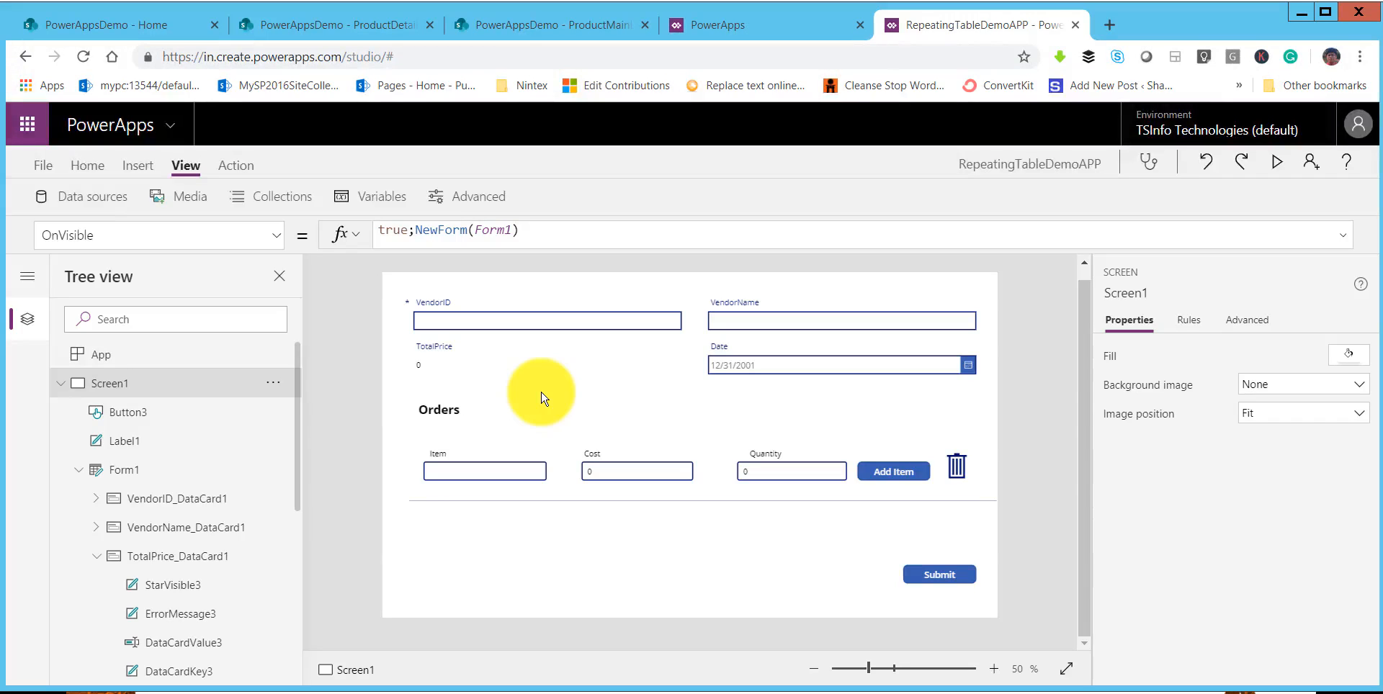
{"action": "left_click", "coordinate": [60, 387]}
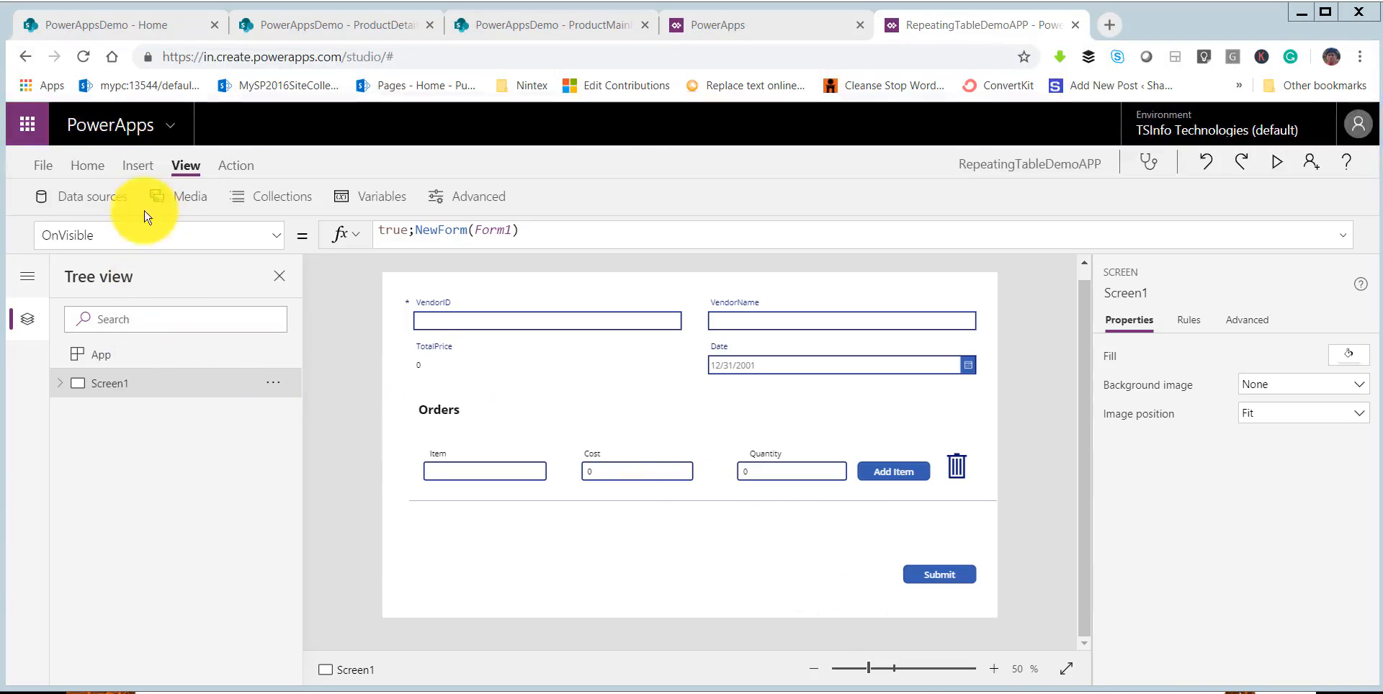
{"action": "left_click", "coordinate": [133, 165]}
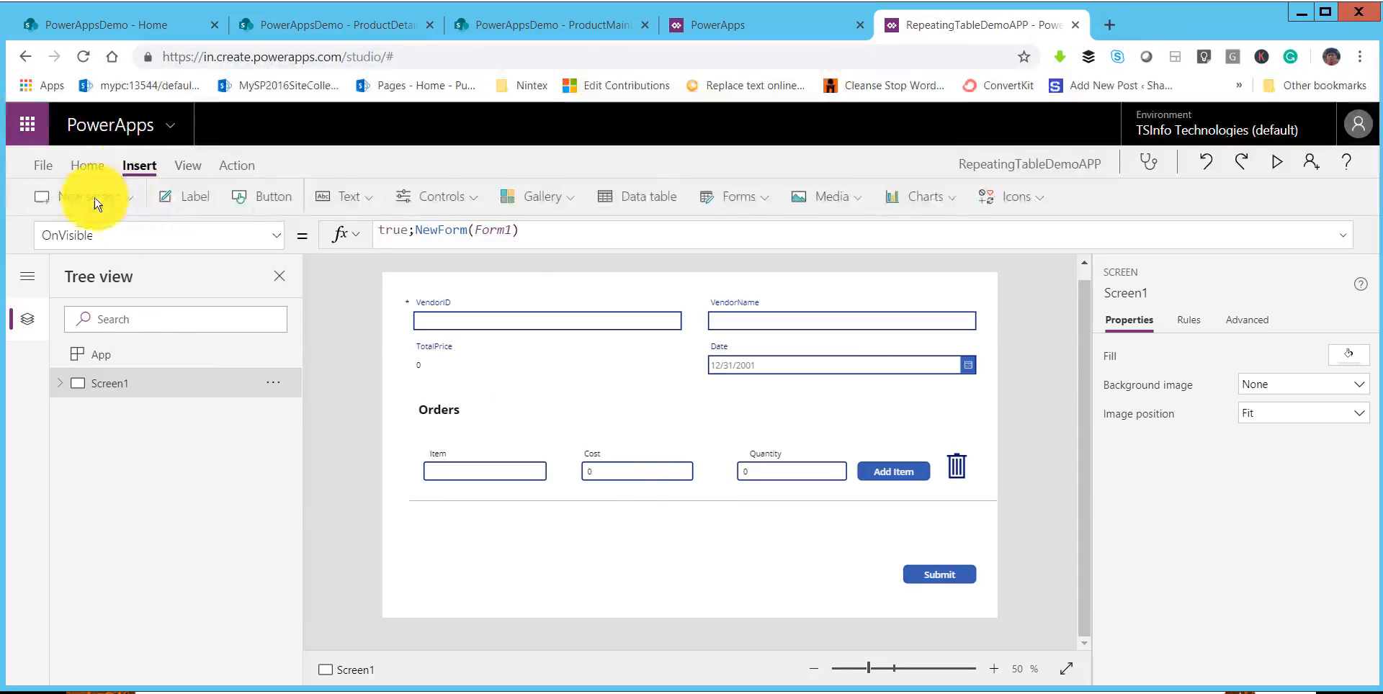
{"action": "left_click", "coordinate": [115, 199]}
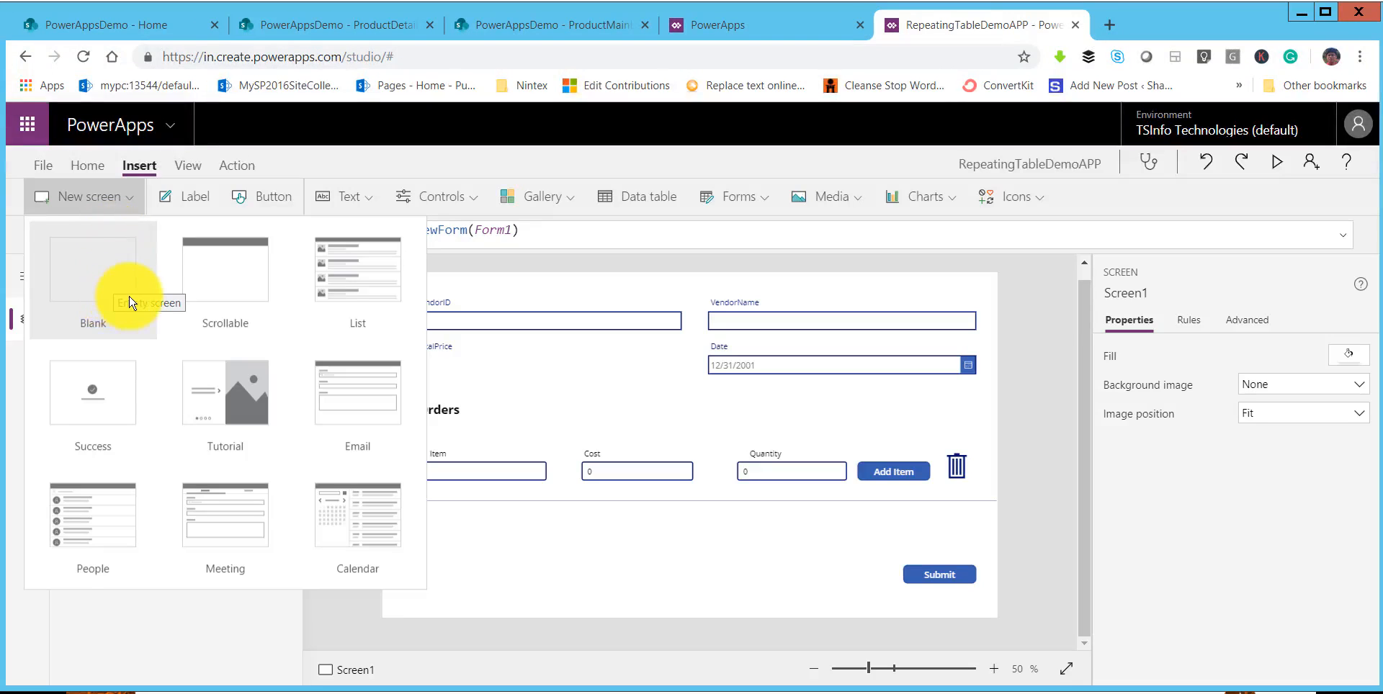
{"action": "left_click", "coordinate": [80, 285]}
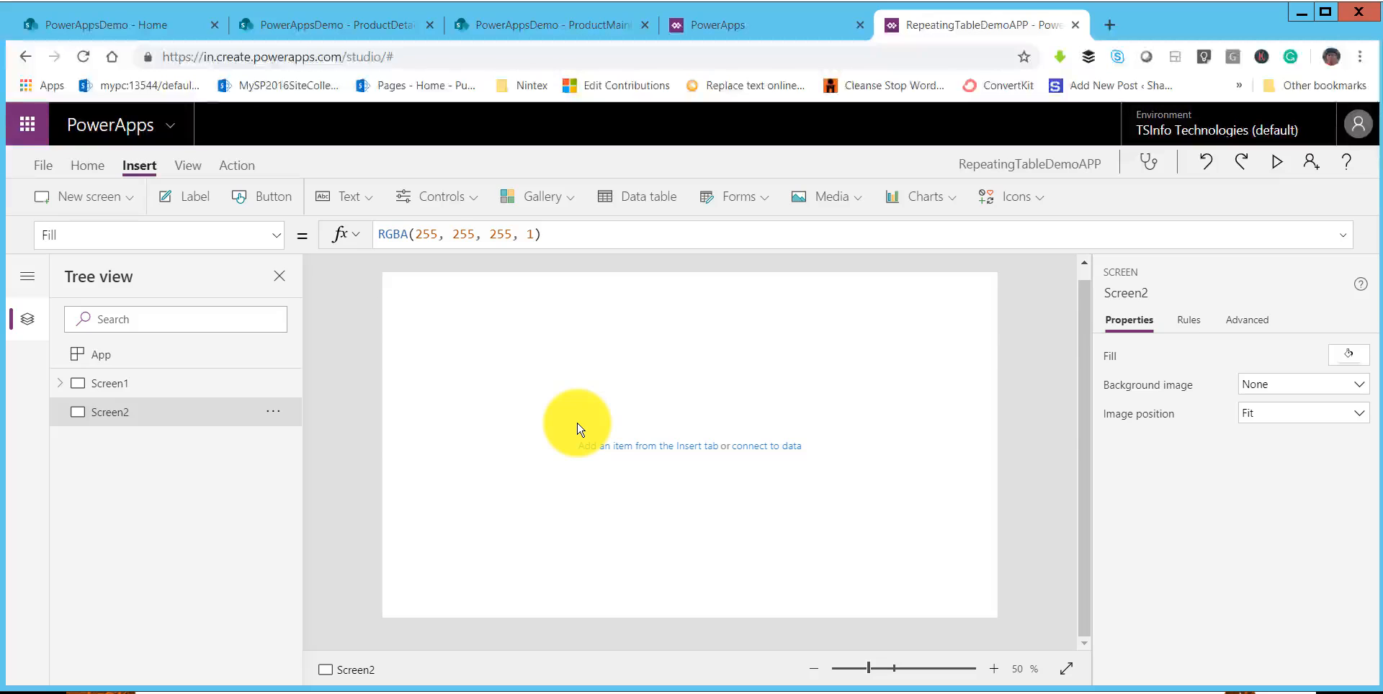
Insert a vertical gallery on Screen2 and move it to about X 15, Y 93.
{"action": "left_click", "coordinate": [568, 201]}
{"action": "left_click", "coordinate": [559, 285]}
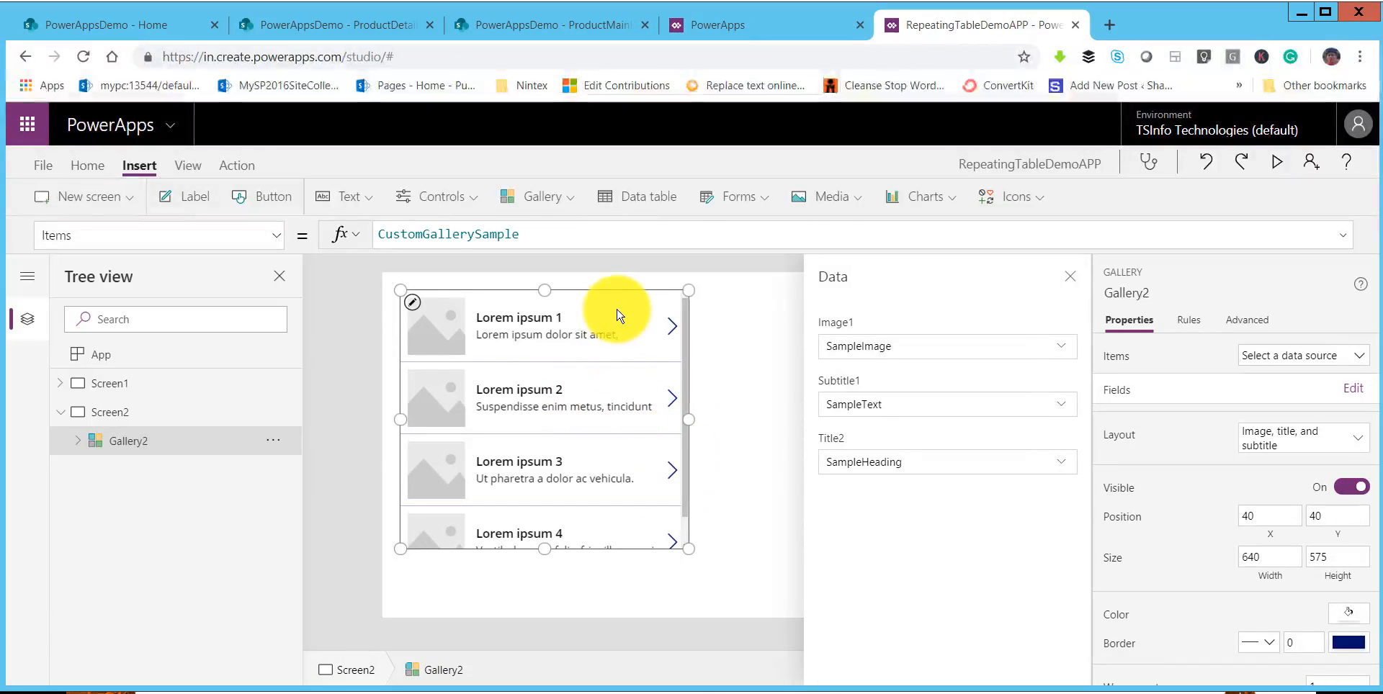
{"action": "left_click_drag", "start_coordinate": [604, 295], "coordinate": [586, 318]}
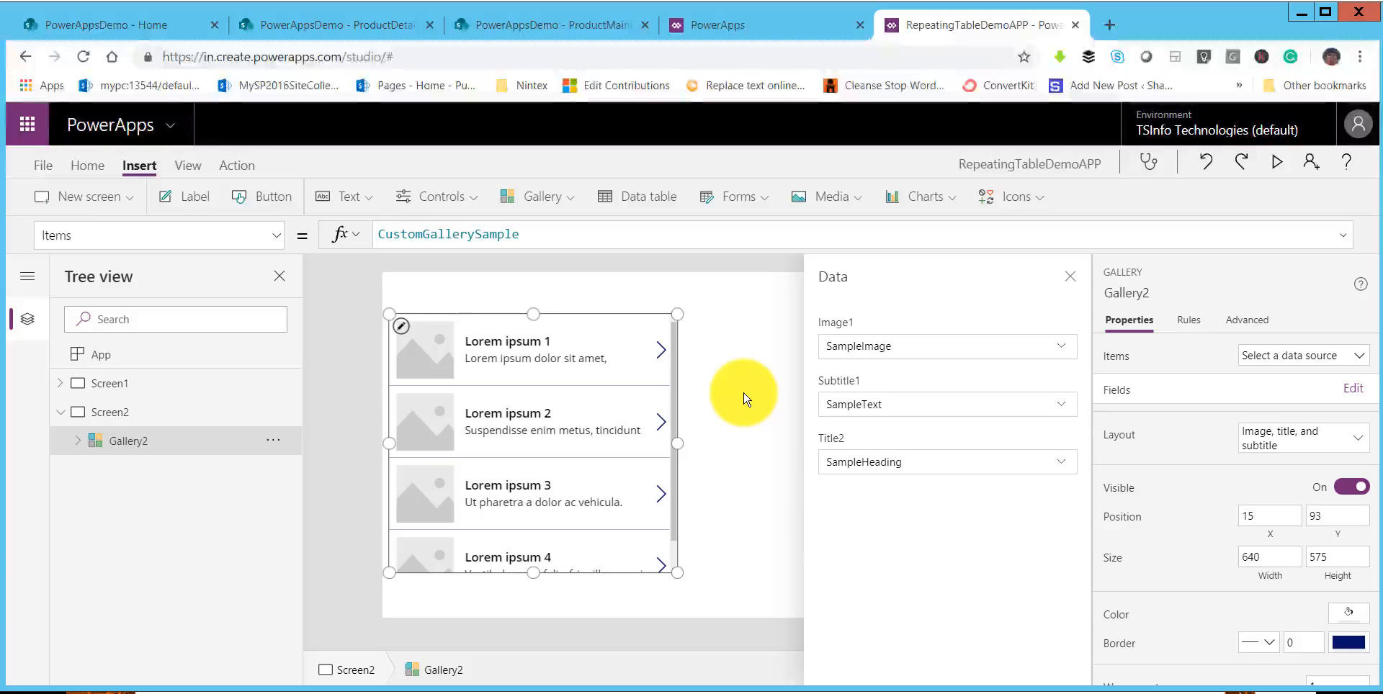
Connect the gallery on Screen2 to the ProductMainList data source.
{"action": "left_click", "coordinate": [1317, 442]}
{"action": "left_click", "coordinate": [1342, 285]}
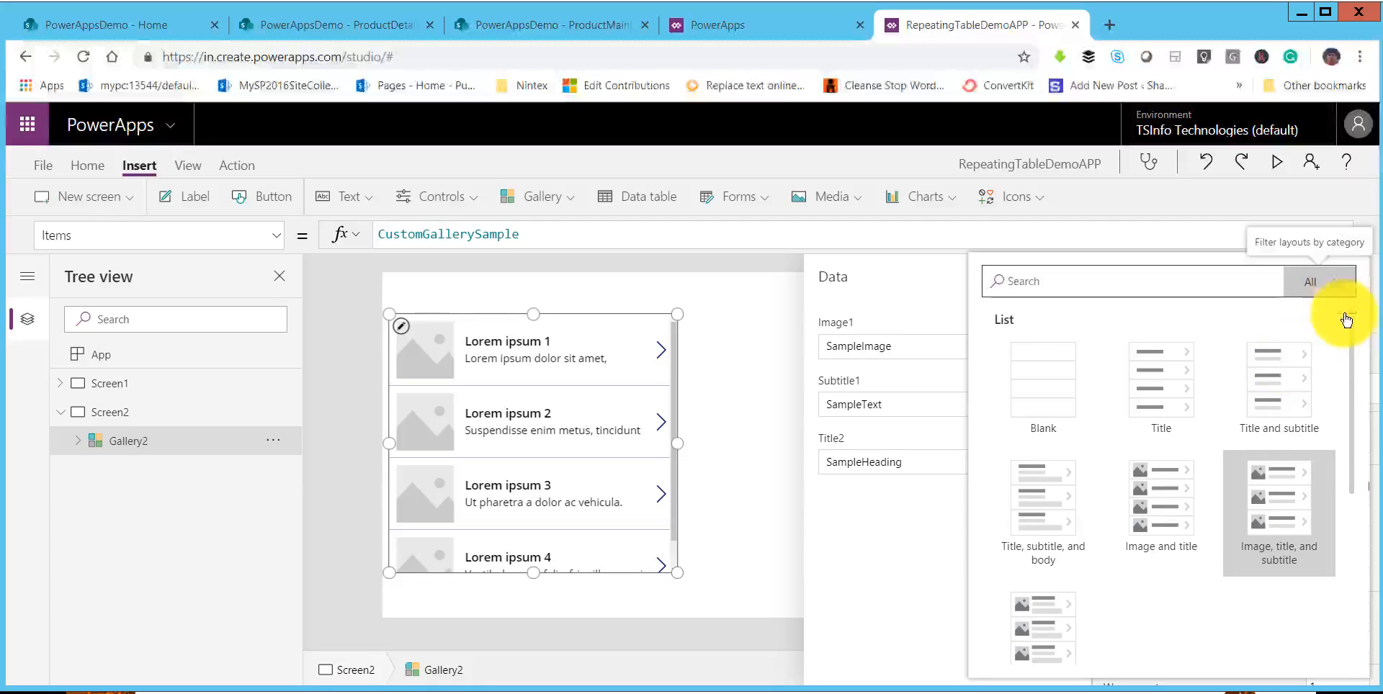
{"action": "left_click", "coordinate": [917, 545]}
{"action": "left_click", "coordinate": [1334, 358]}
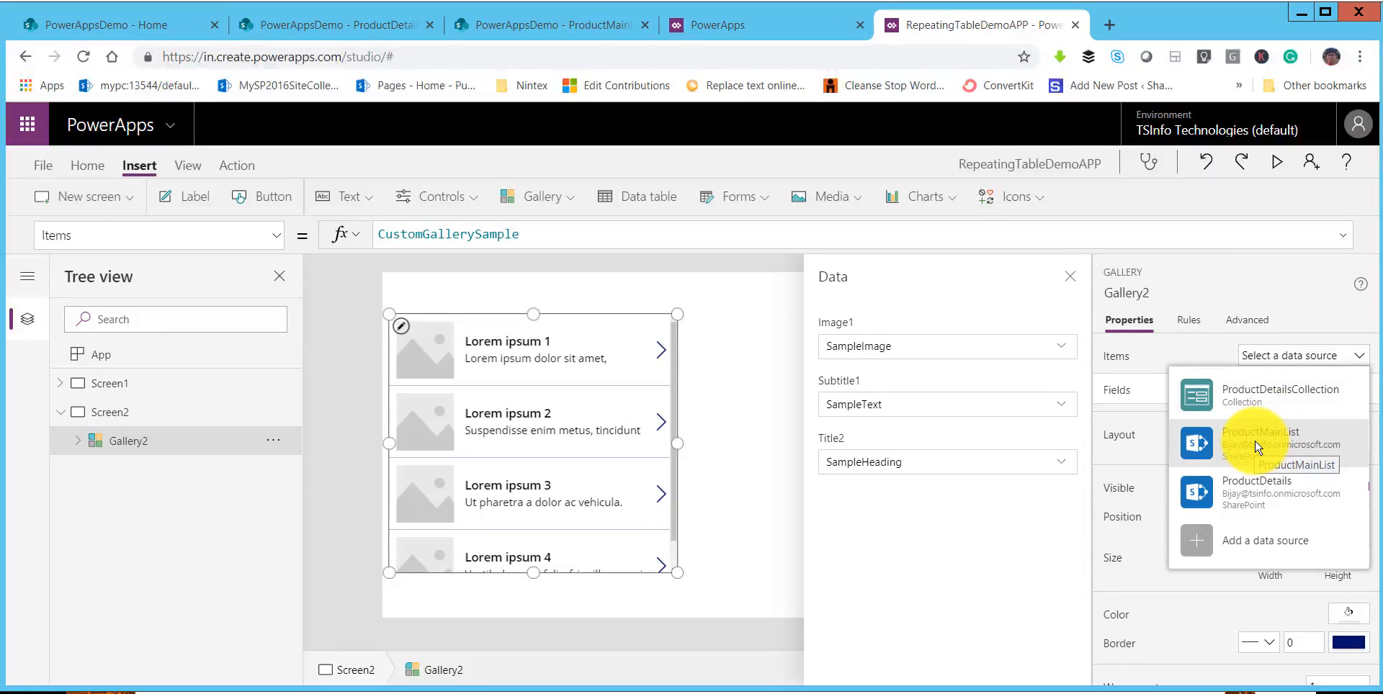
{"action": "left_click", "coordinate": [1257, 448]}
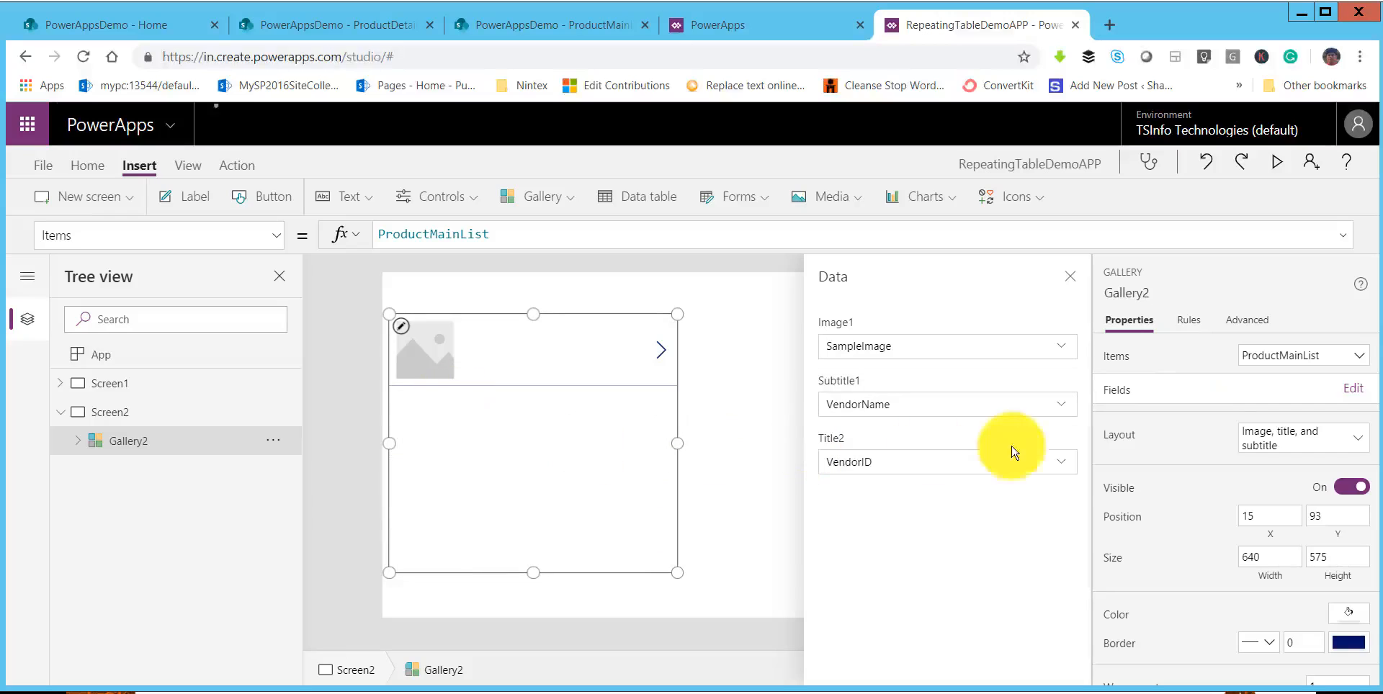
Change the ProductMainList gallery's layout to Title, subtitle, and body, and review its body and title field bindings.
{"action": "left_click", "coordinate": [1284, 447]}
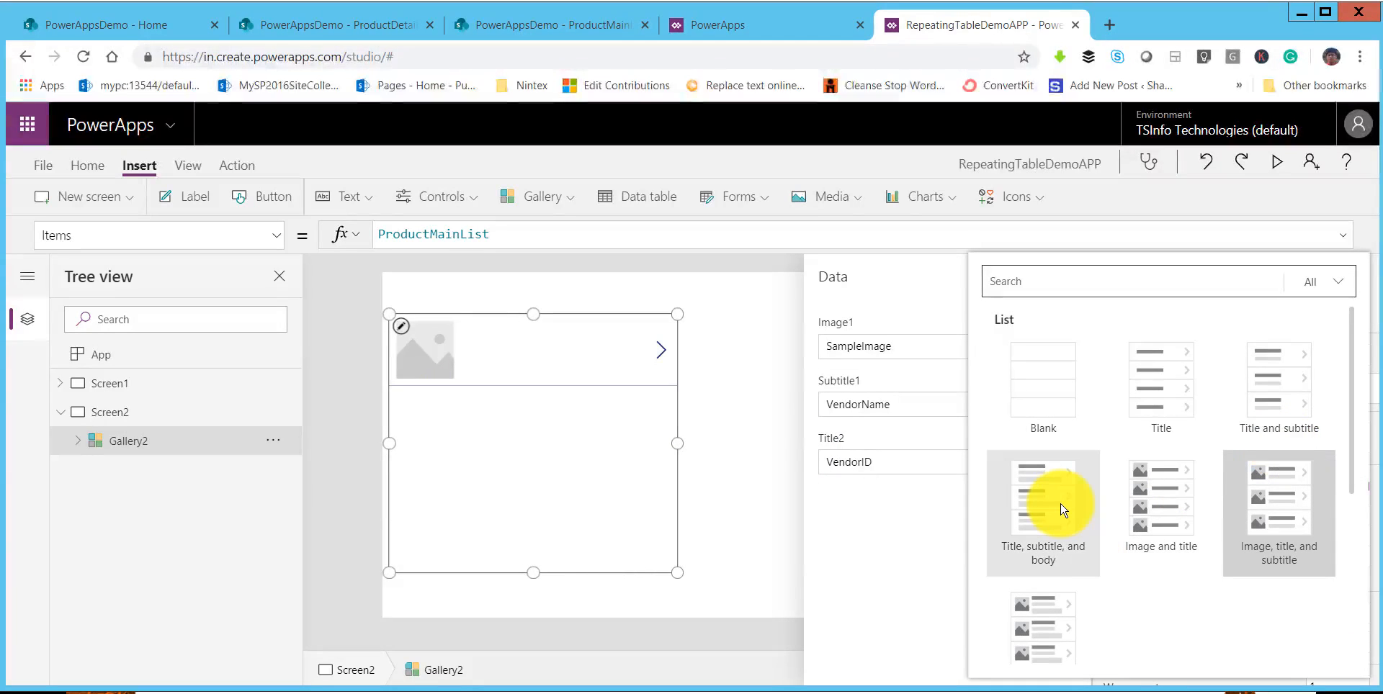
{"action": "left_click", "coordinate": [1061, 509]}
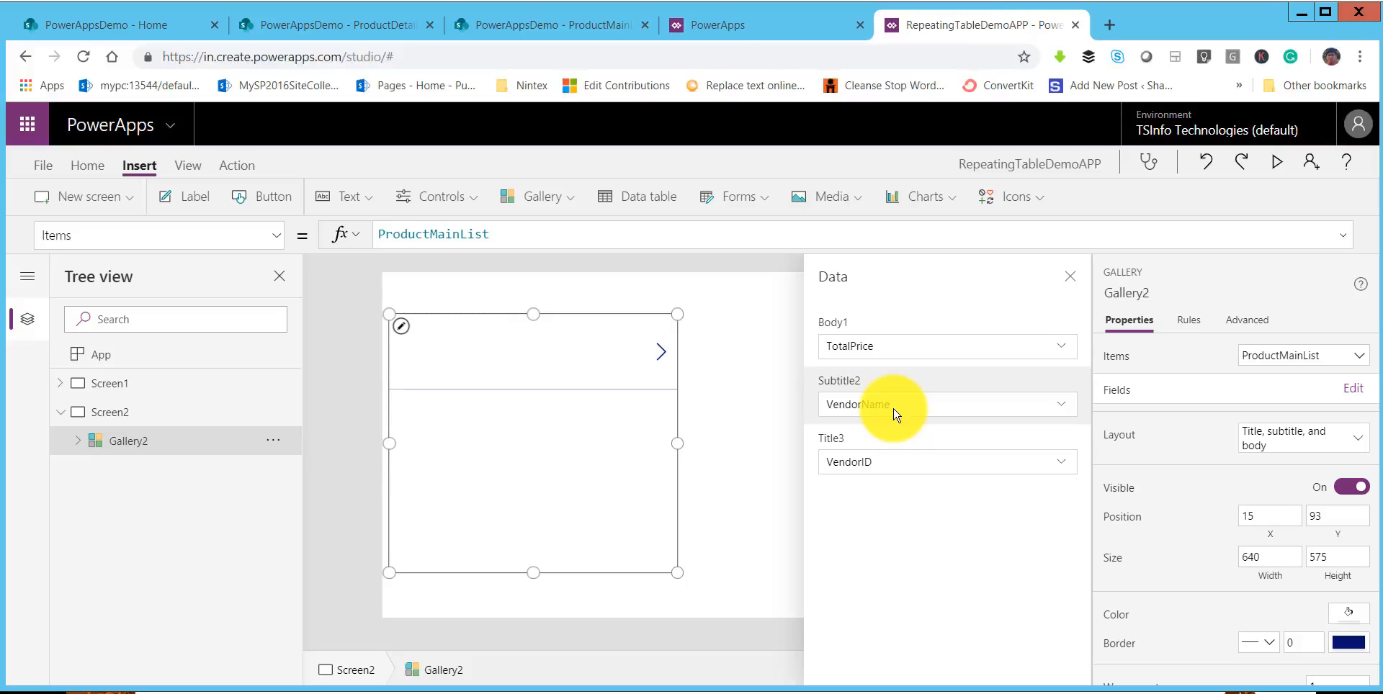
{"action": "left_click", "coordinate": [896, 355]}
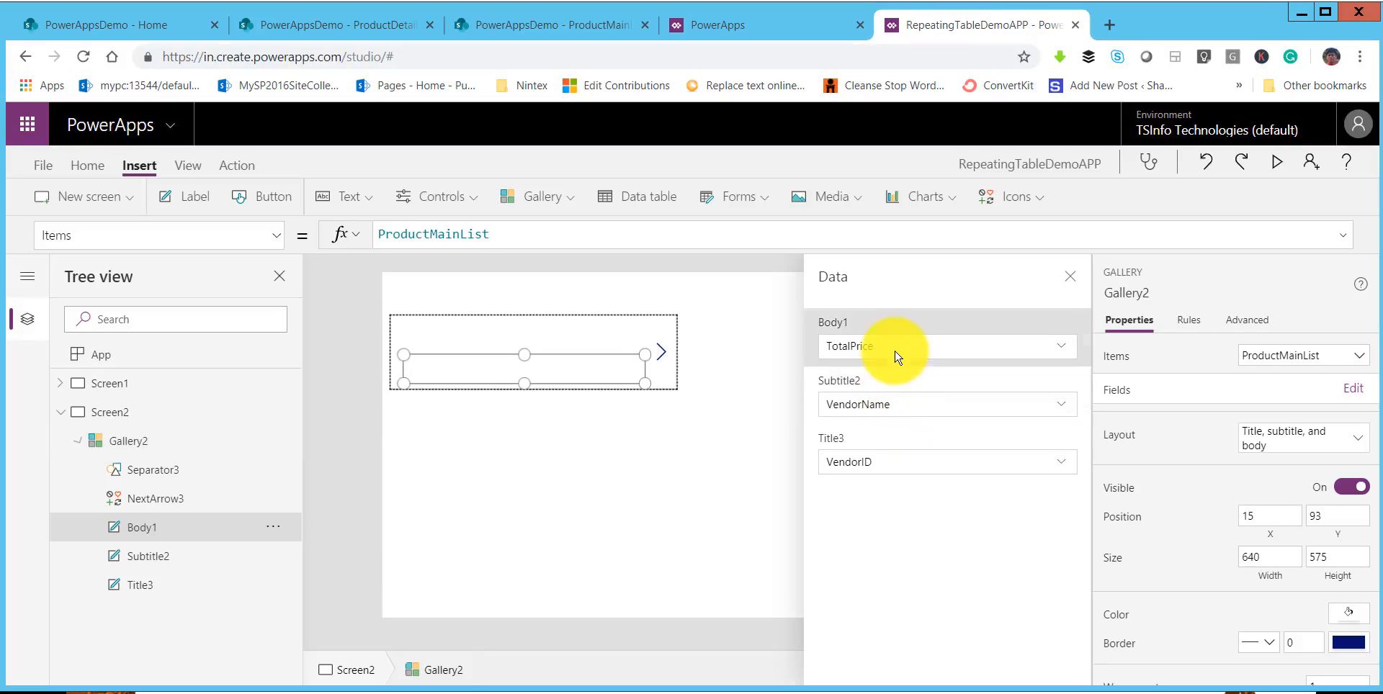
{"action": "left_click", "coordinate": [880, 448]}
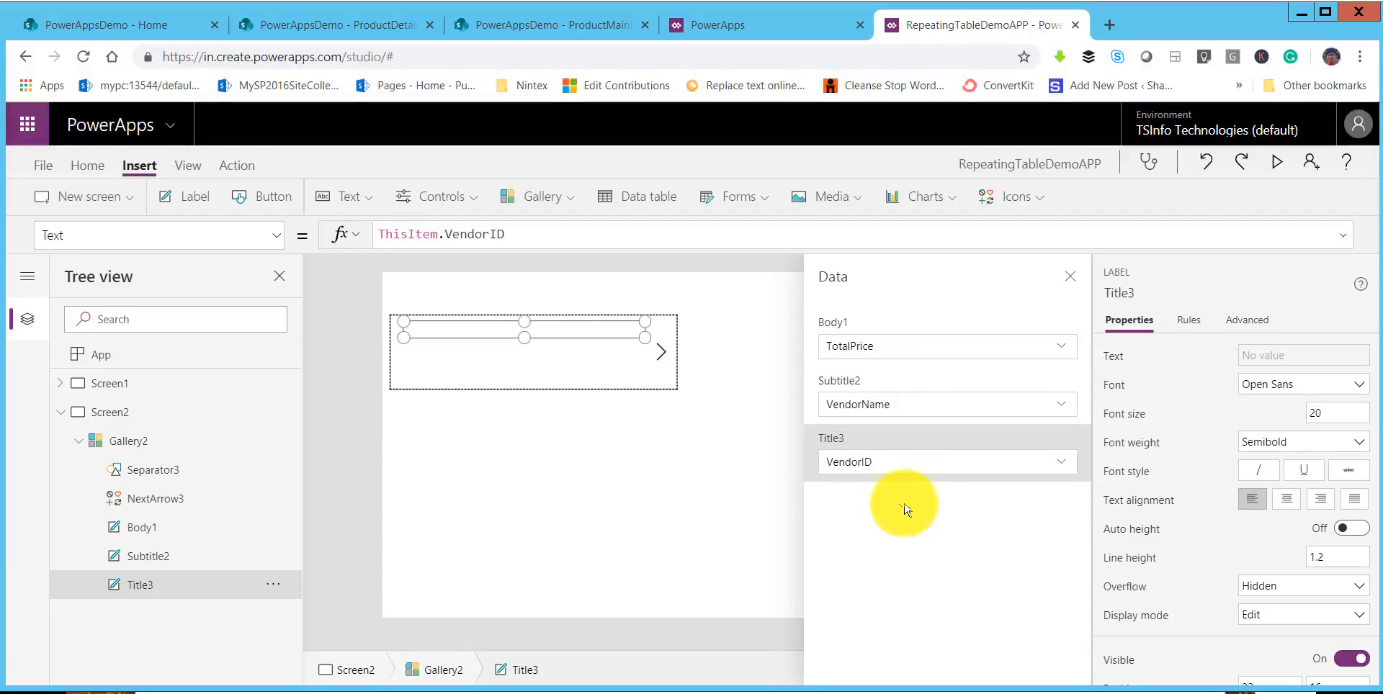
{"action": "left_click", "coordinate": [716, 489]}
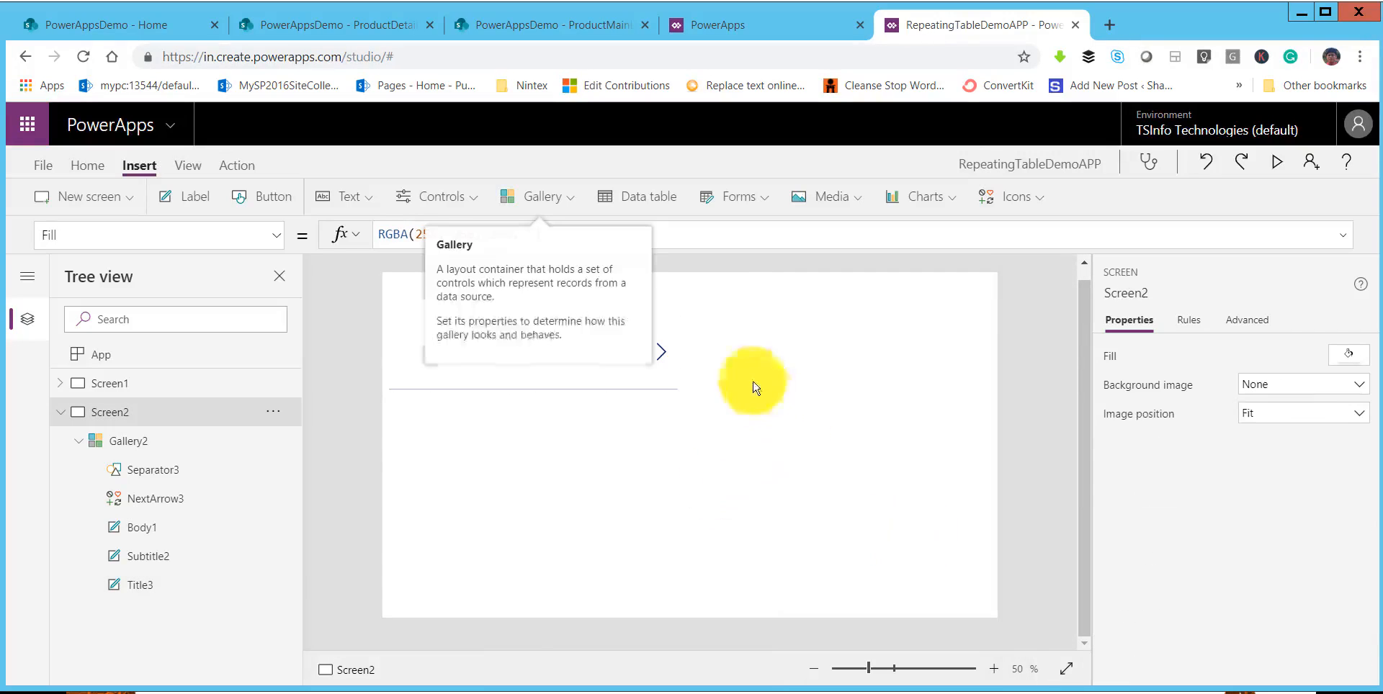
Insert a second vertical gallery on Screen2 and move it beside the first, at about X 708, Y 27.
{"action": "left_click", "coordinate": [560, 205]}
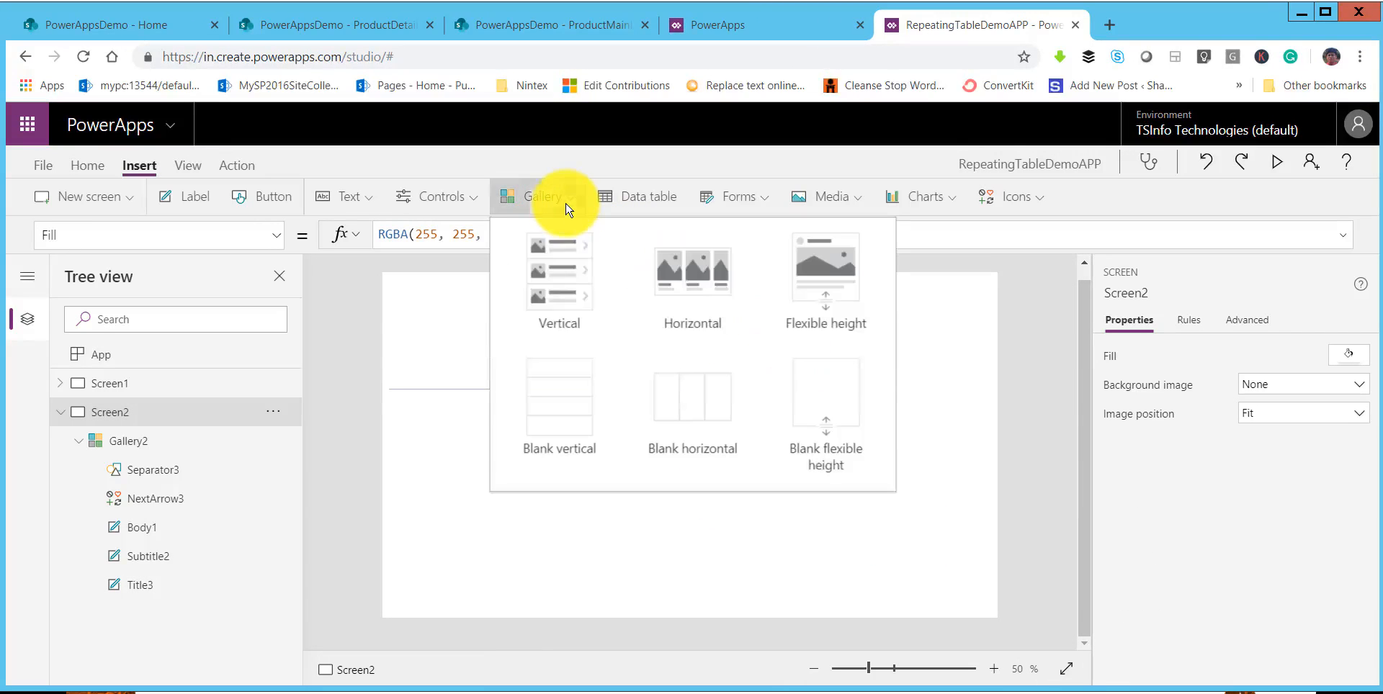
{"action": "left_click", "coordinate": [574, 281]}
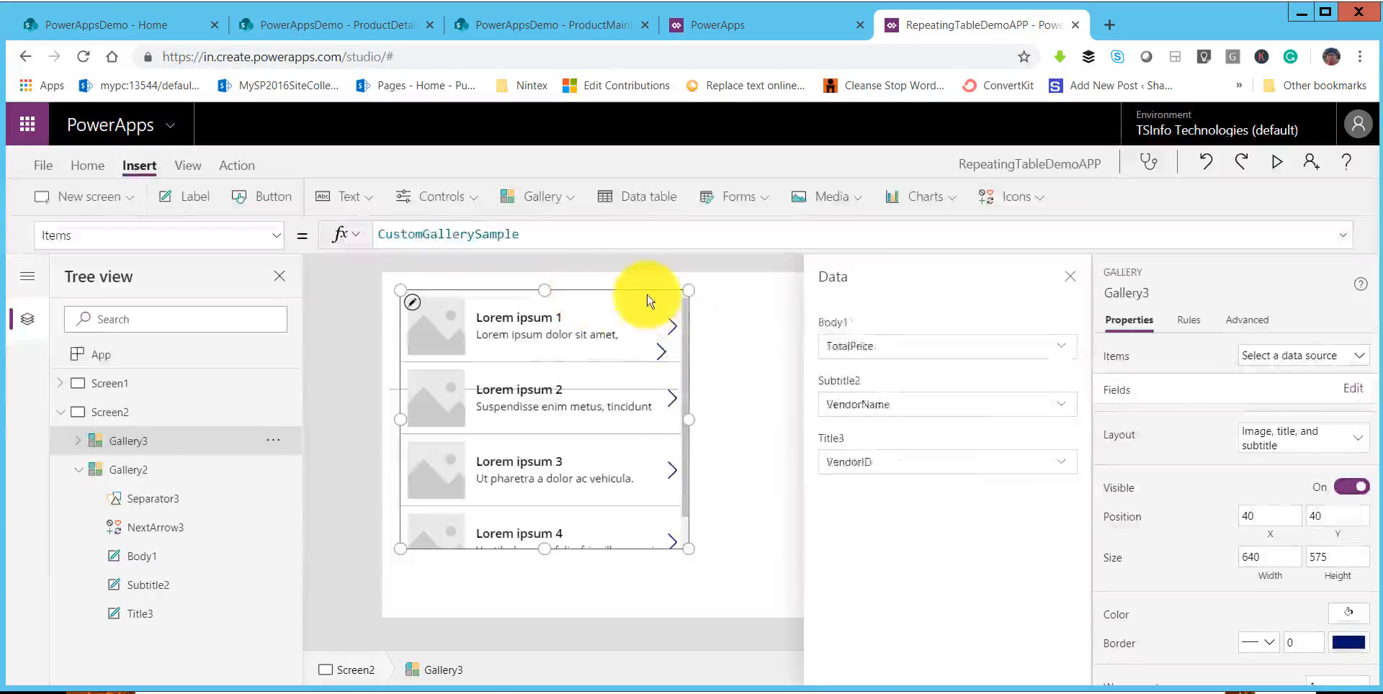
{"action": "left_click_drag", "start_coordinate": [628, 290], "coordinate": [735, 307]}
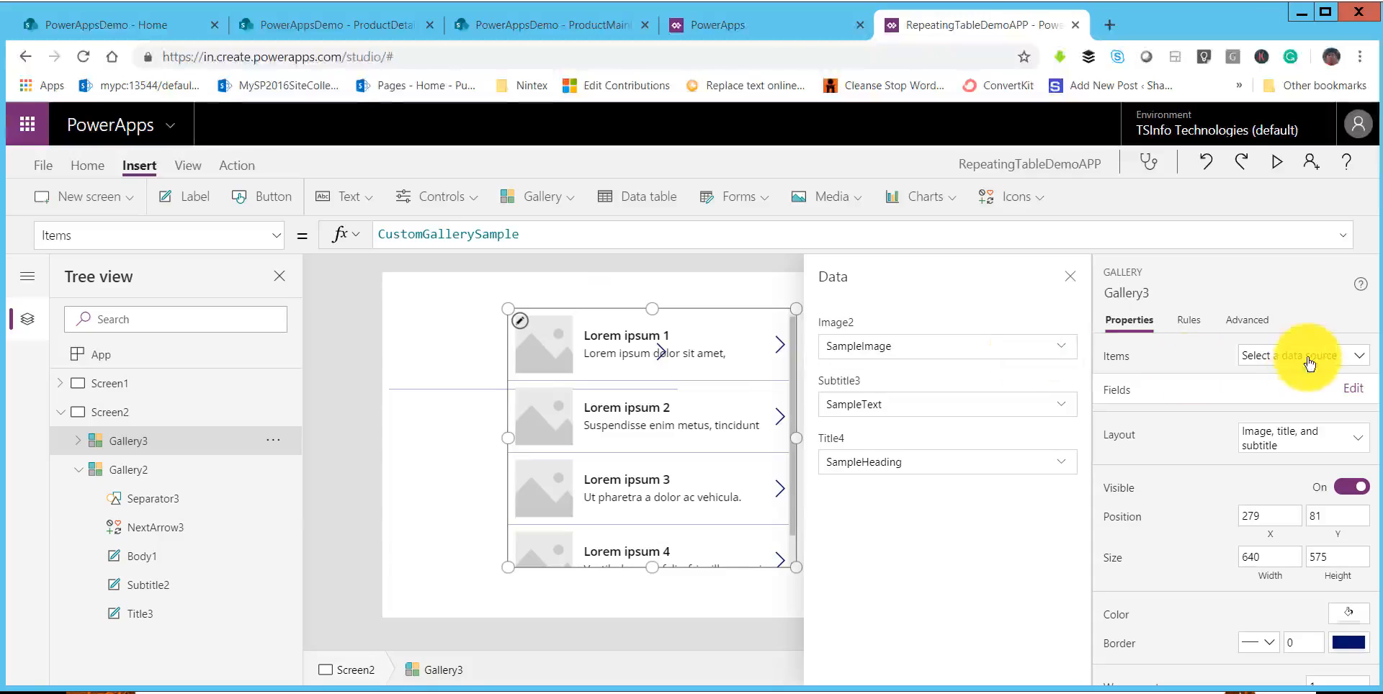
{"action": "left_click", "coordinate": [785, 323]}
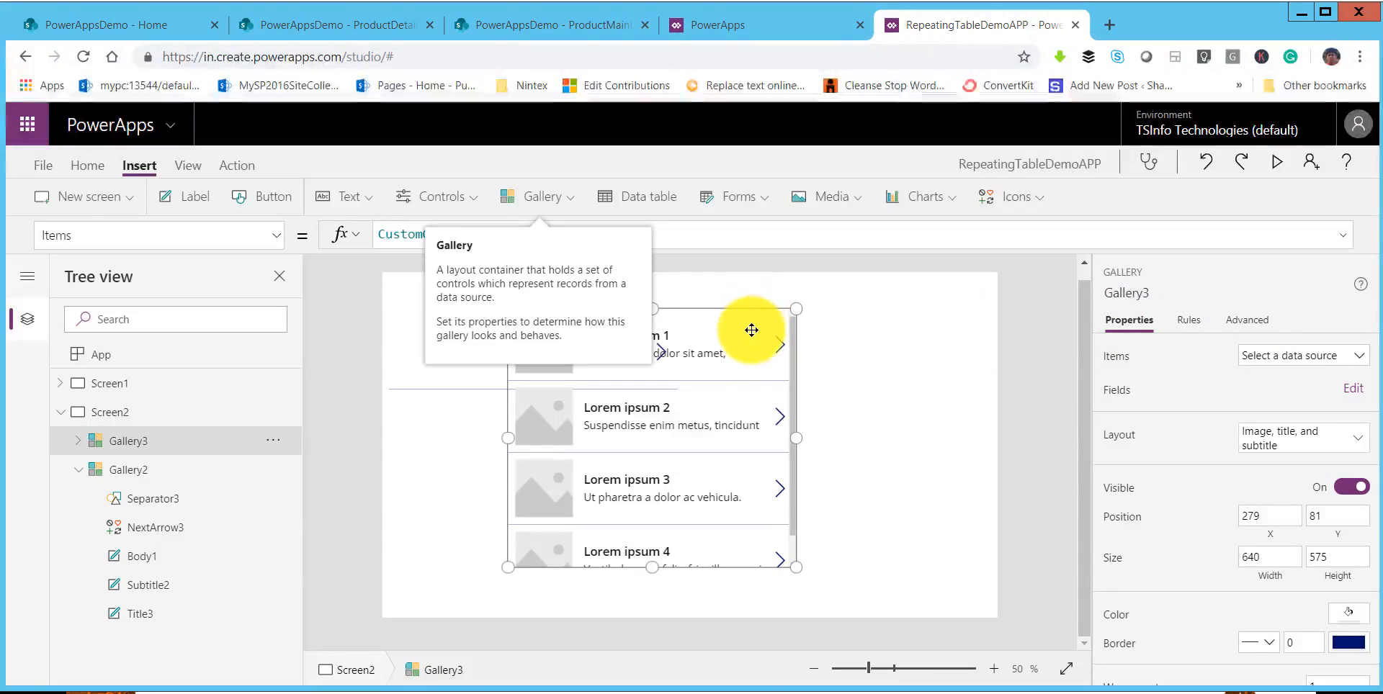
{"action": "left_click_drag", "start_coordinate": [751, 315], "coordinate": [948, 287]}
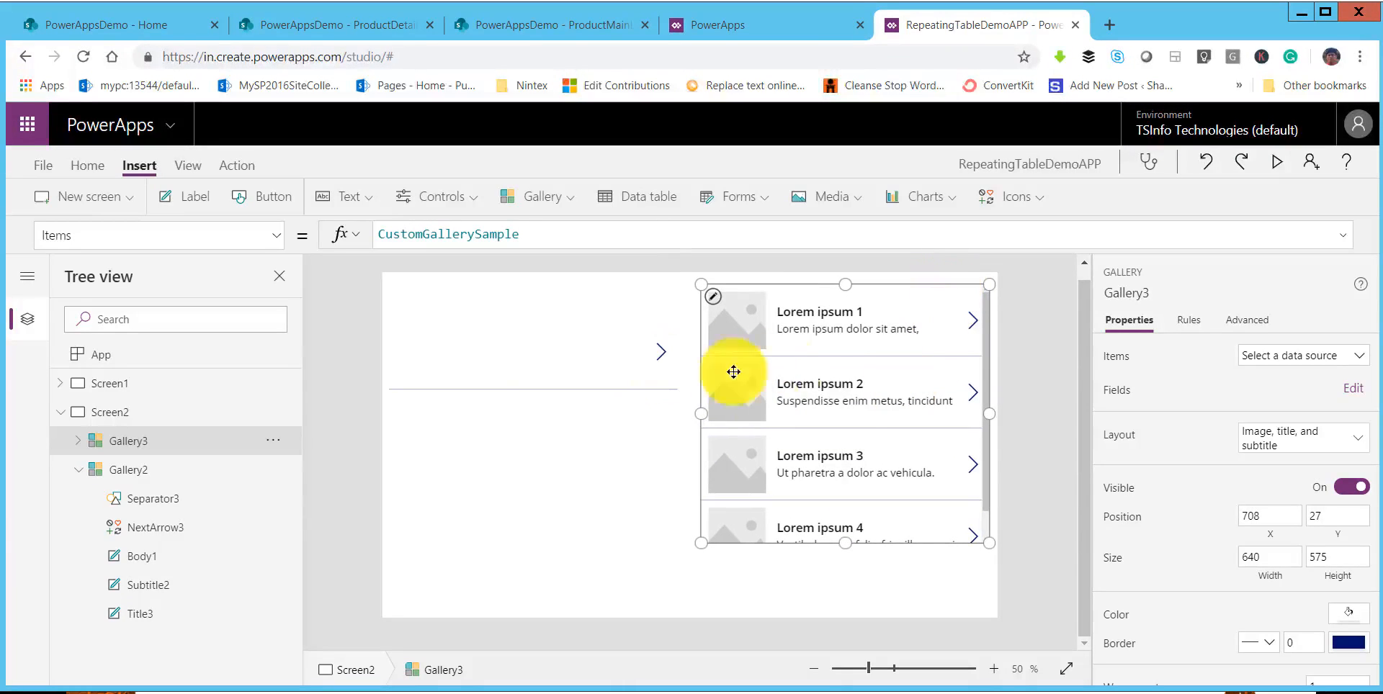
Align the second gallery with the first at about X 716, Y 93, and set its layout to Title, subtitle, and body.
{"action": "left_click", "coordinate": [614, 434]}
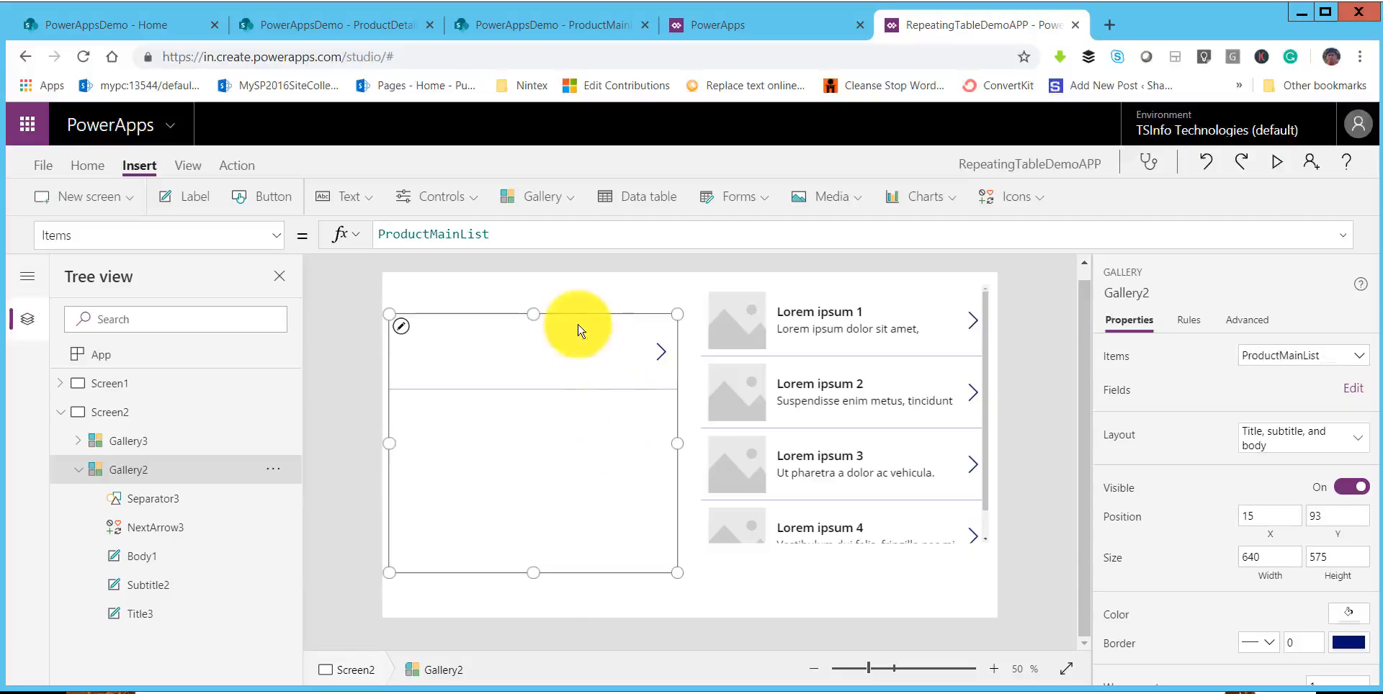
{"action": "left_click", "coordinate": [742, 313]}
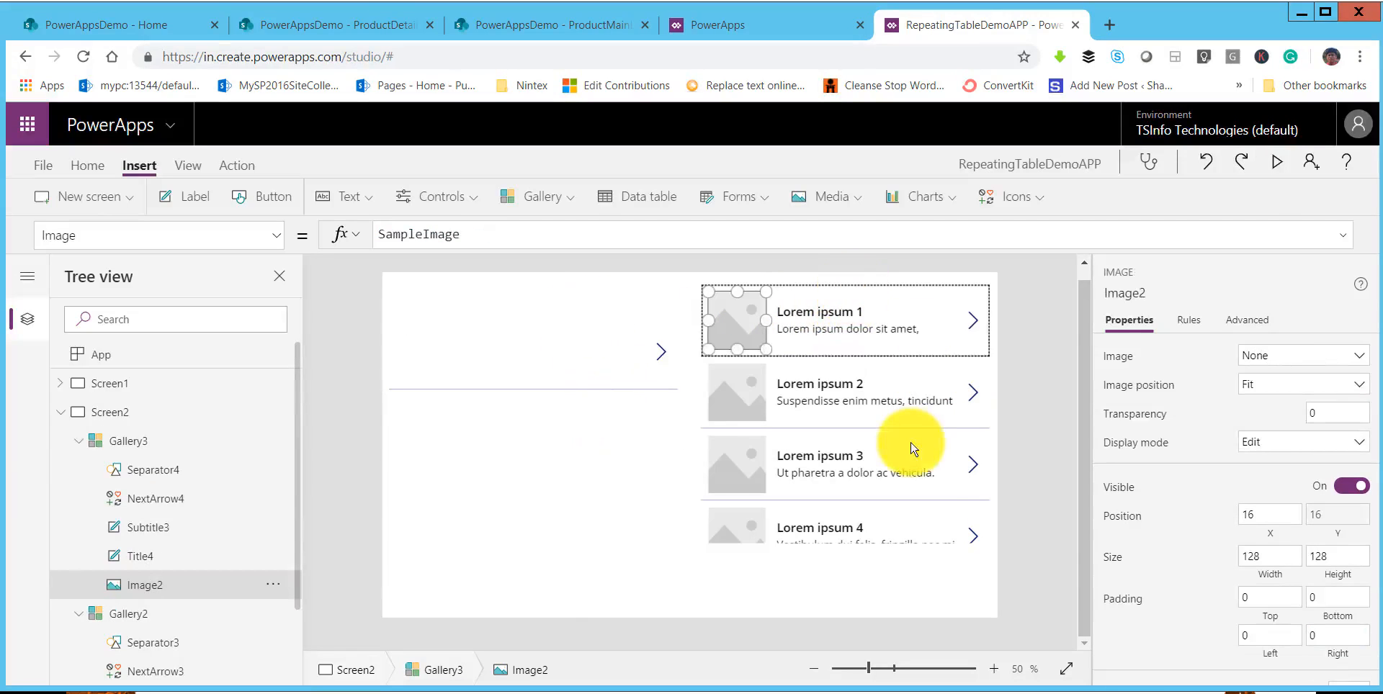
{"action": "left_click", "coordinate": [853, 539]}
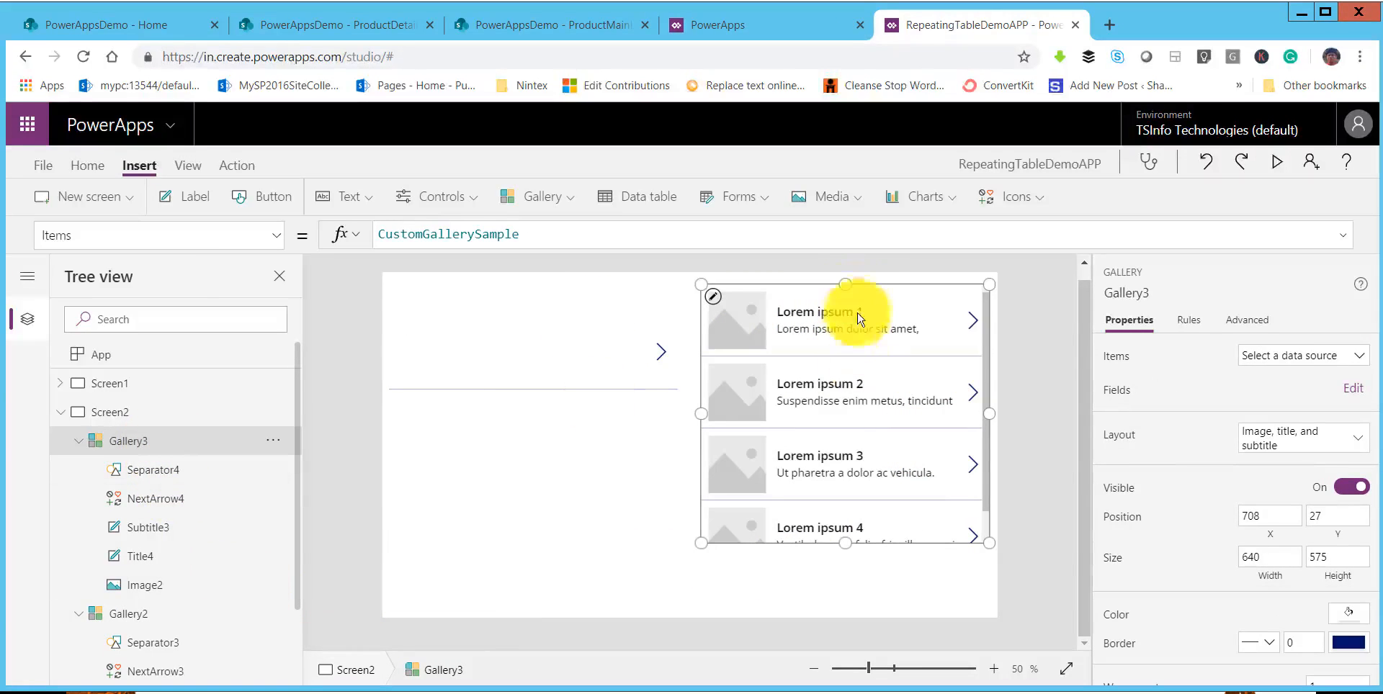
{"action": "left_click_drag", "start_coordinate": [828, 302], "coordinate": [834, 320]}
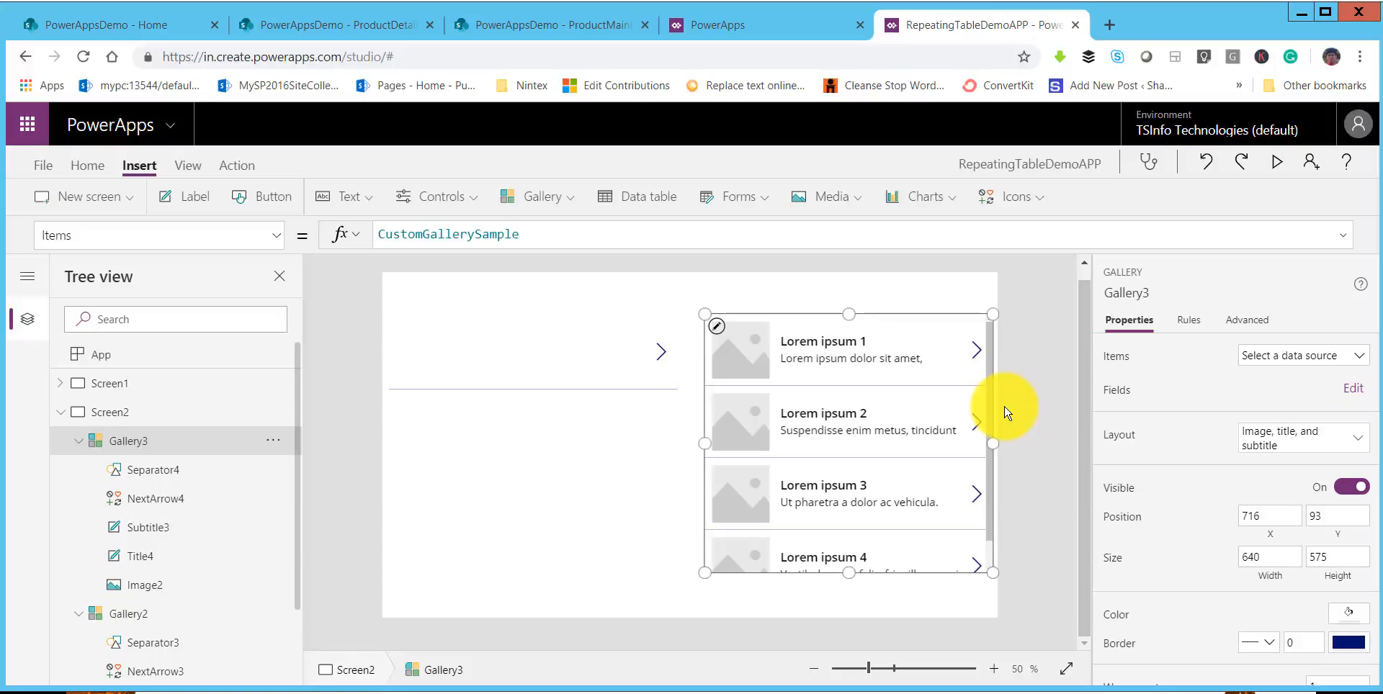
{"action": "left_click", "coordinate": [1305, 437]}
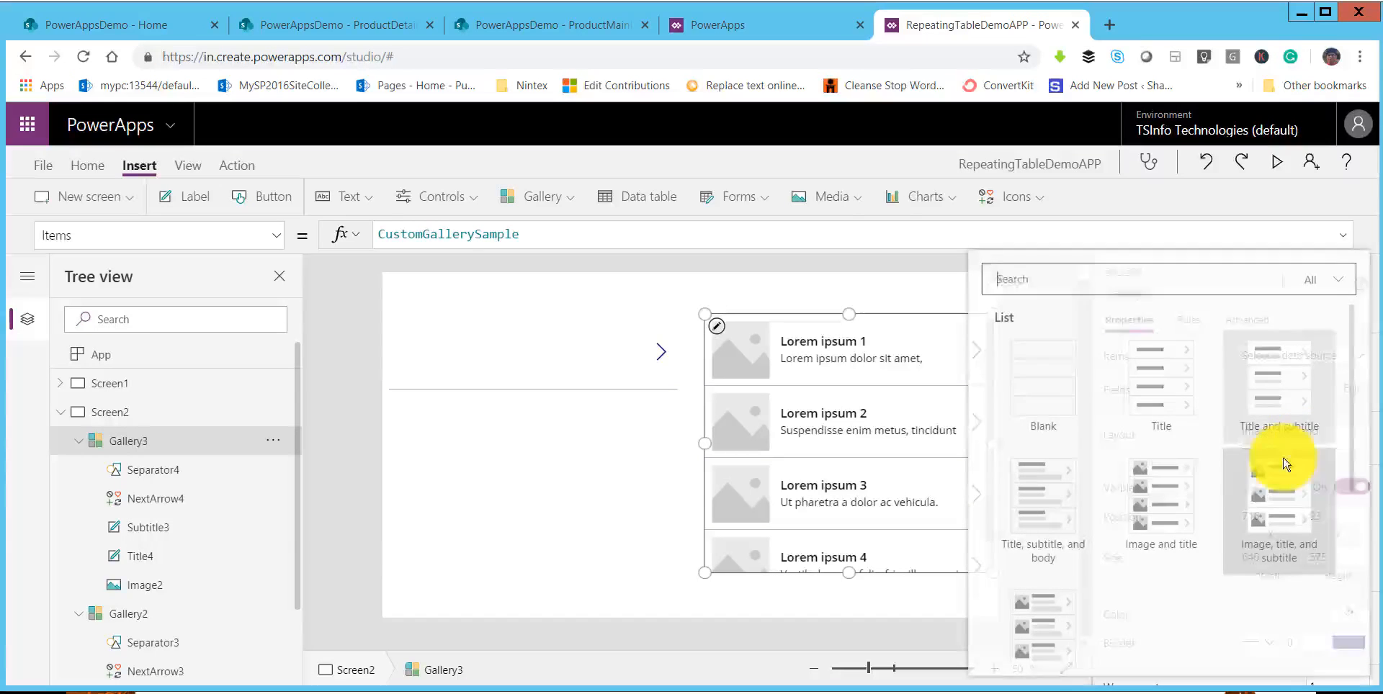
{"action": "left_click", "coordinate": [1032, 536]}
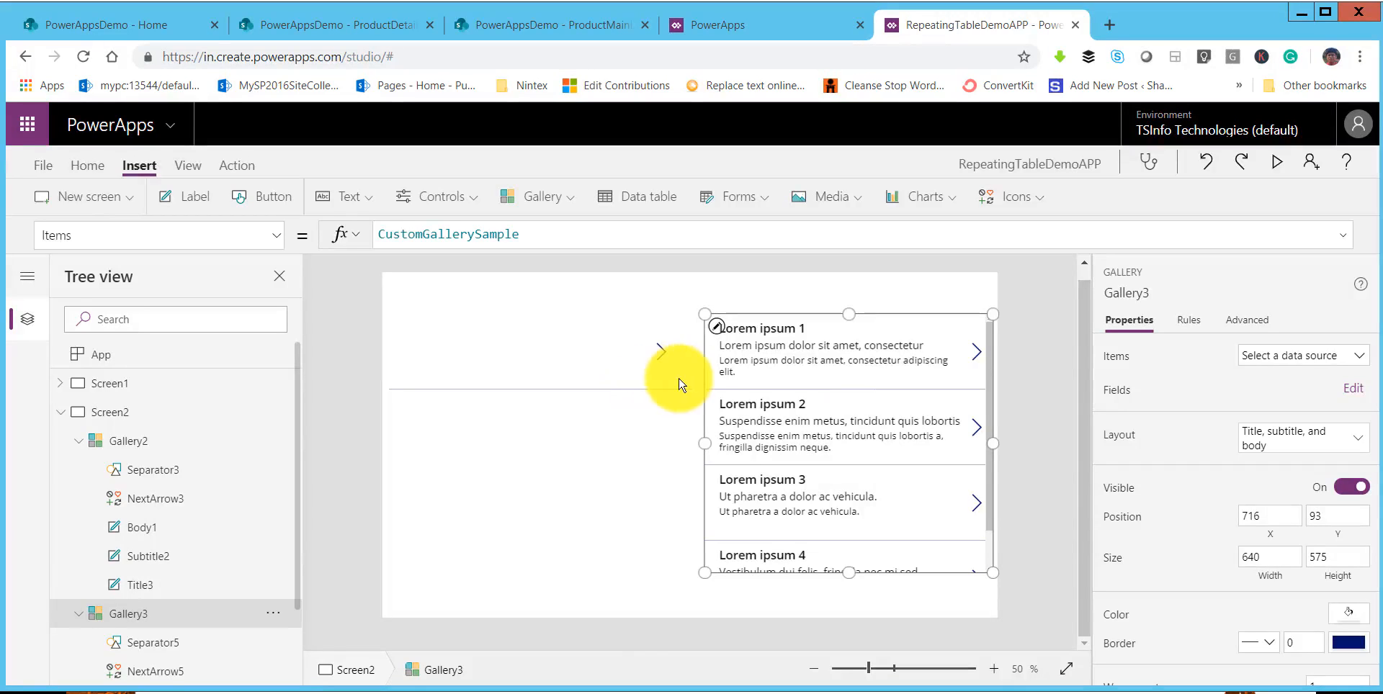
Replace the second gallery's Items formula with the start of a Filter function that uses ProductDetails as its source.
{"action": "left_click", "coordinate": [440, 238]}
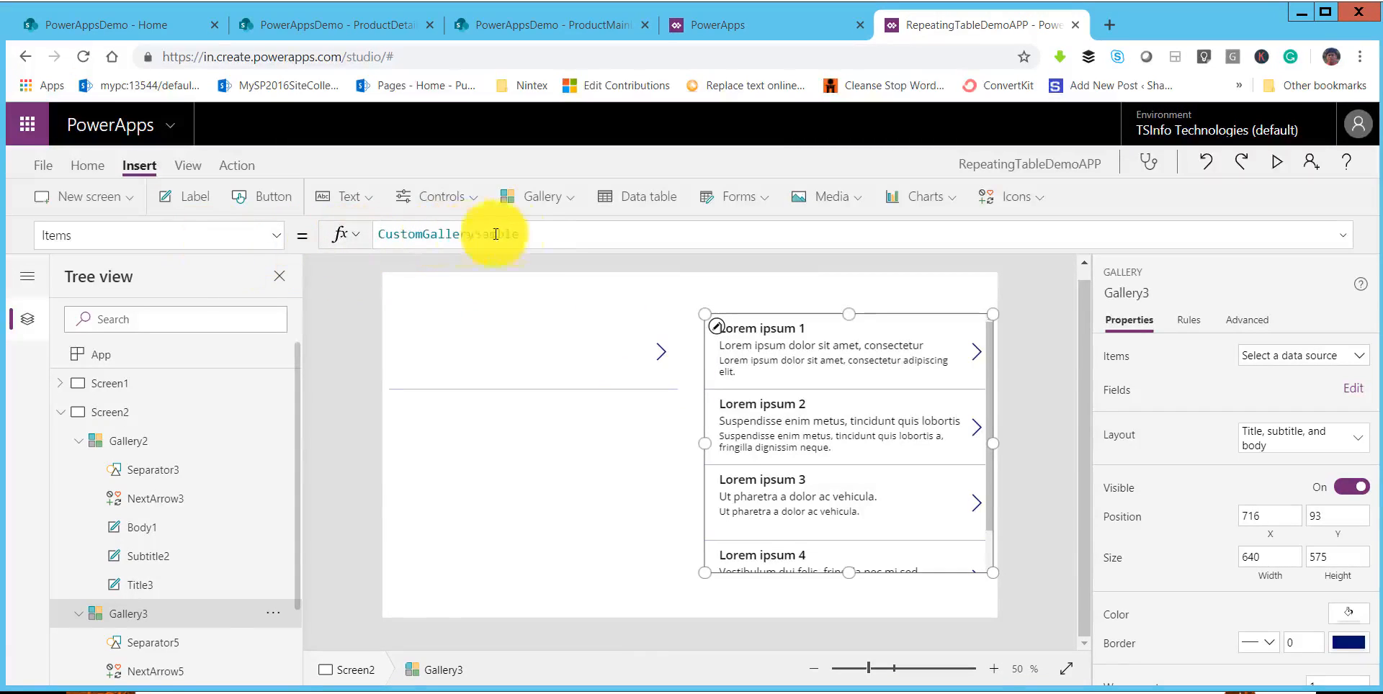
{"action": "left_click_drag", "start_coordinate": [530, 233], "coordinate": [380, 233]}
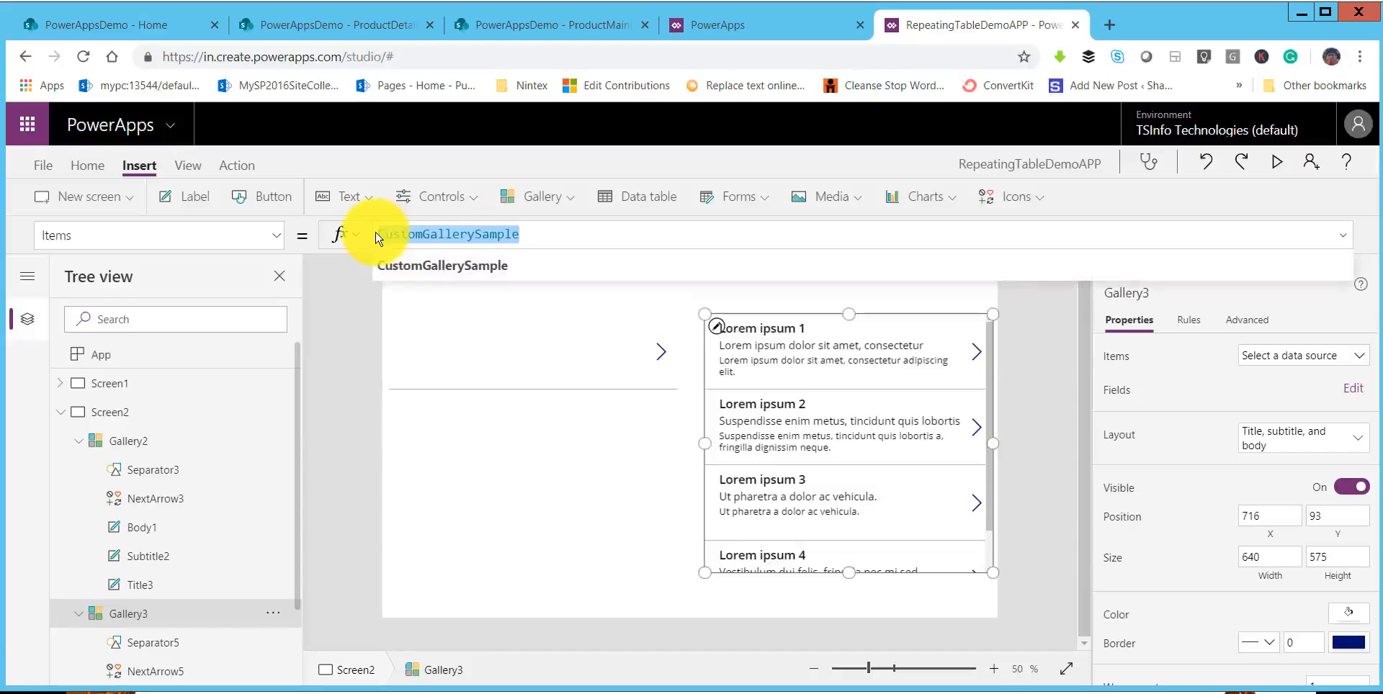
{"action": "key", "text": "BackSpace"}
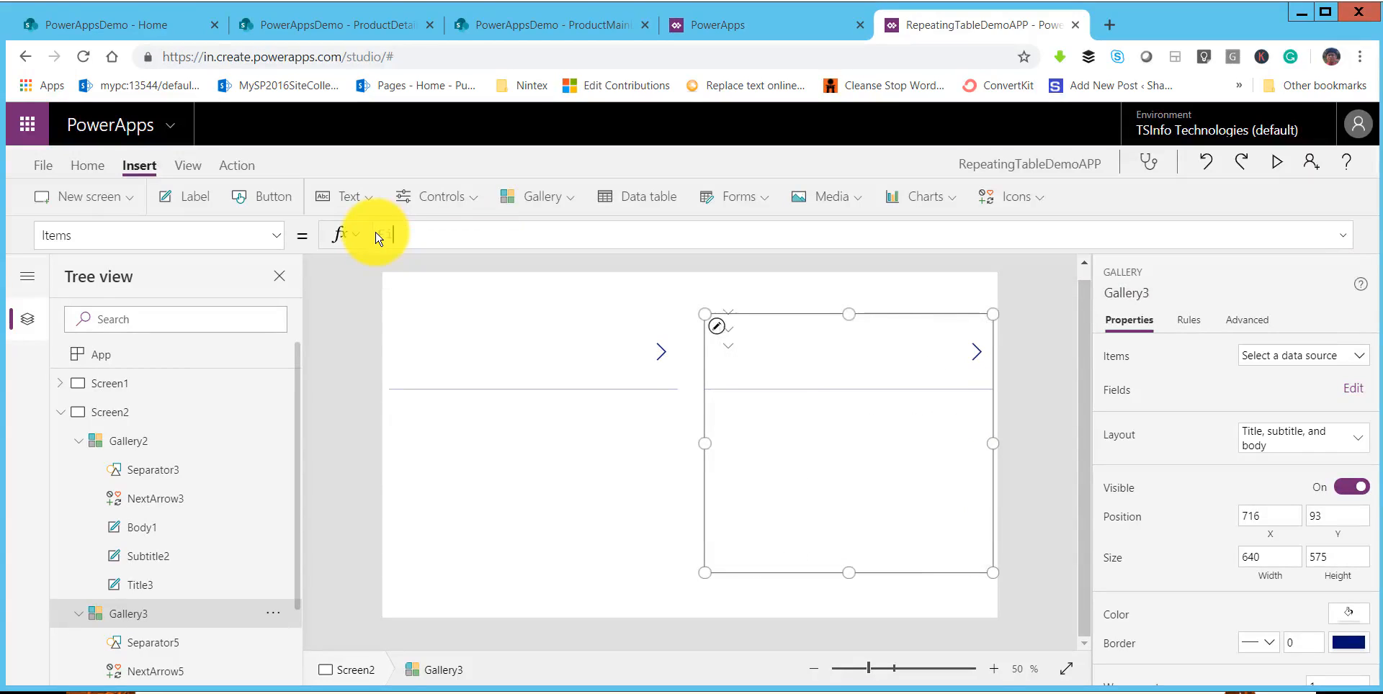
{"action": "type", "text": "Fil"}
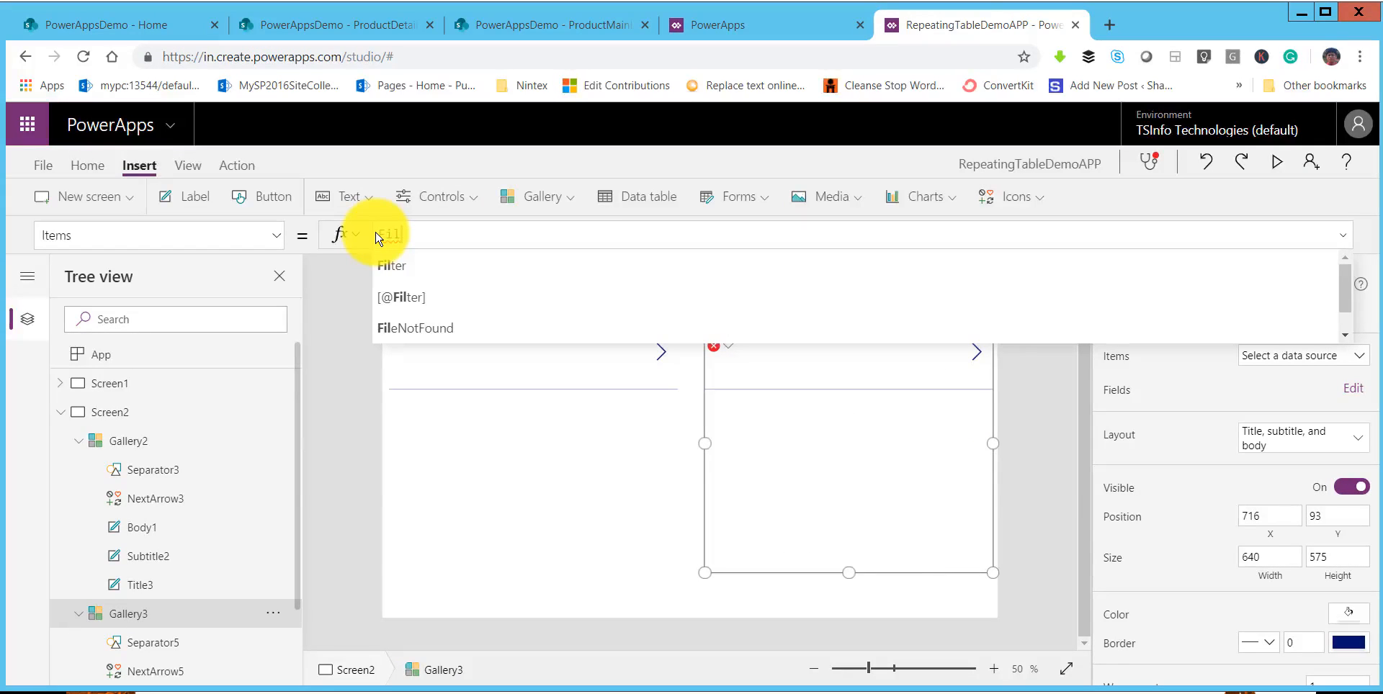
{"action": "type", "text": "ter("}
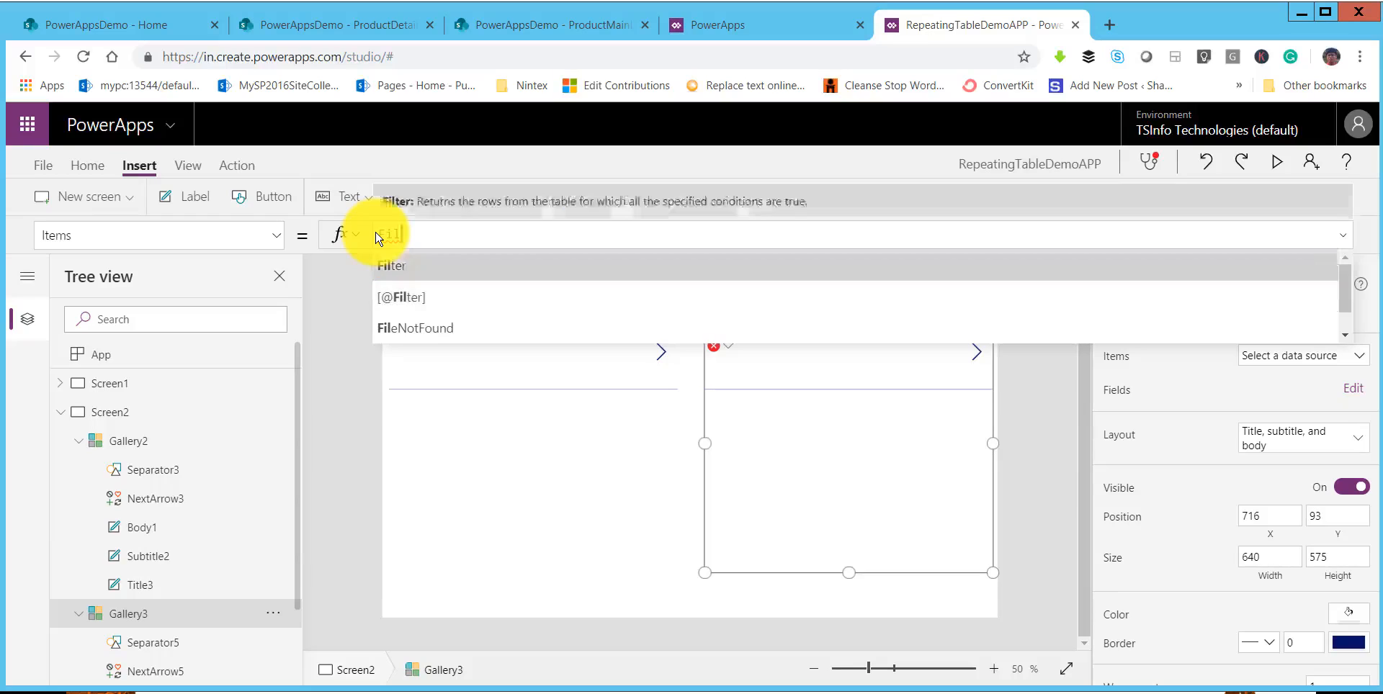
{"action": "key", "text": "Down"}
{"action": "key", "text": "Down"}
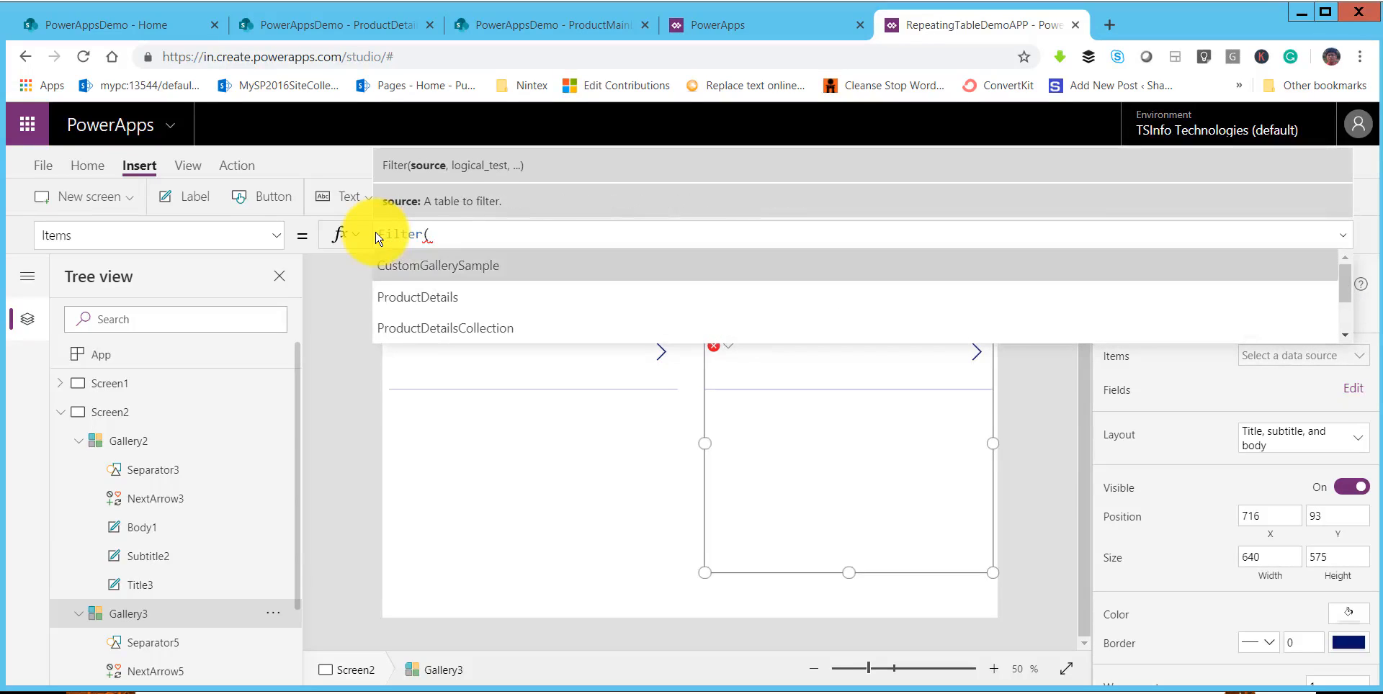
{"action": "key", "text": "Tab"}
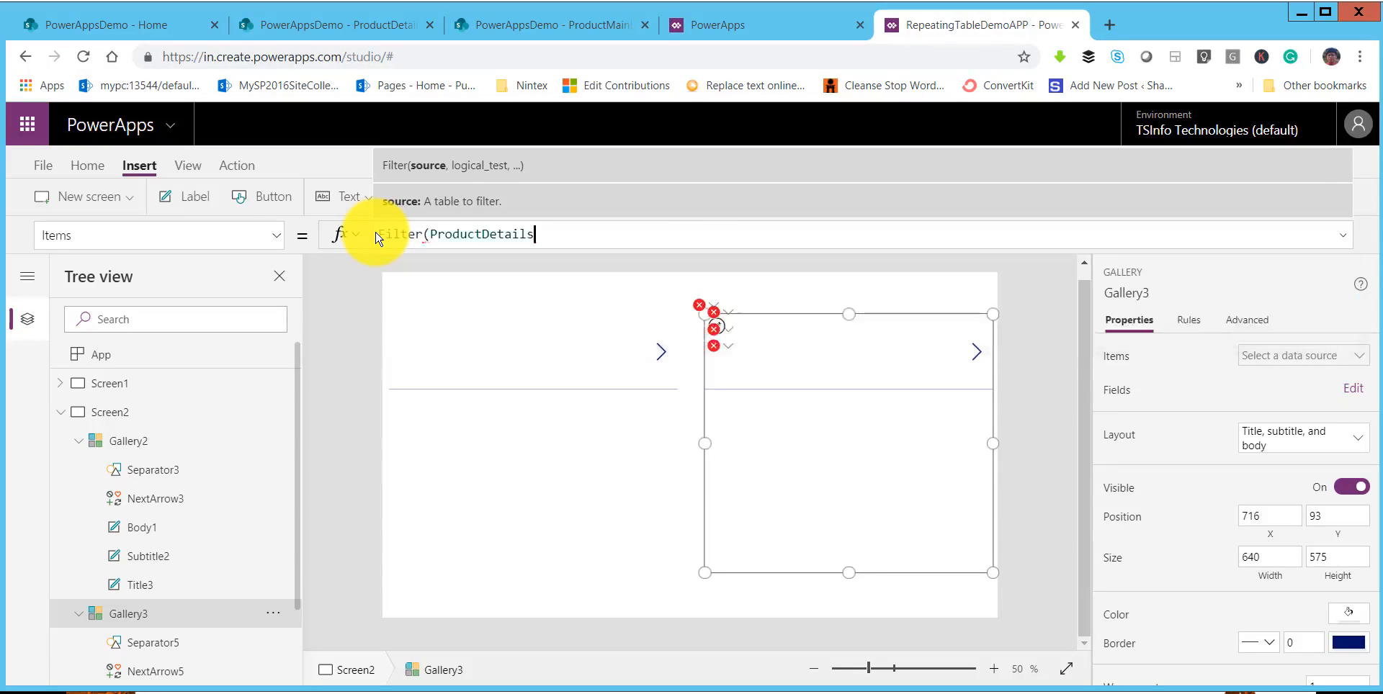
Complete the second gallery's Filter formula with the condition MasterID=Gallery2.Selected.ID.
{"action": "type", "text": ",Maste"}
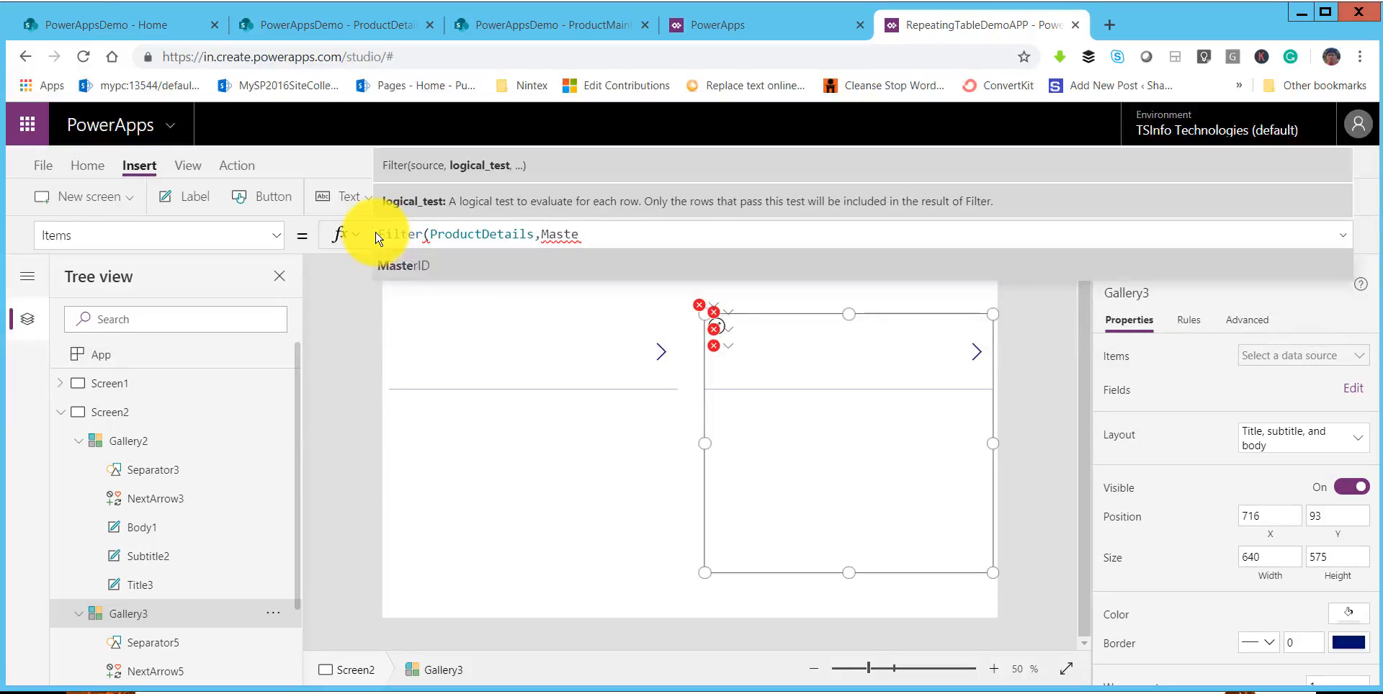
{"action": "key", "text": "Tab"}
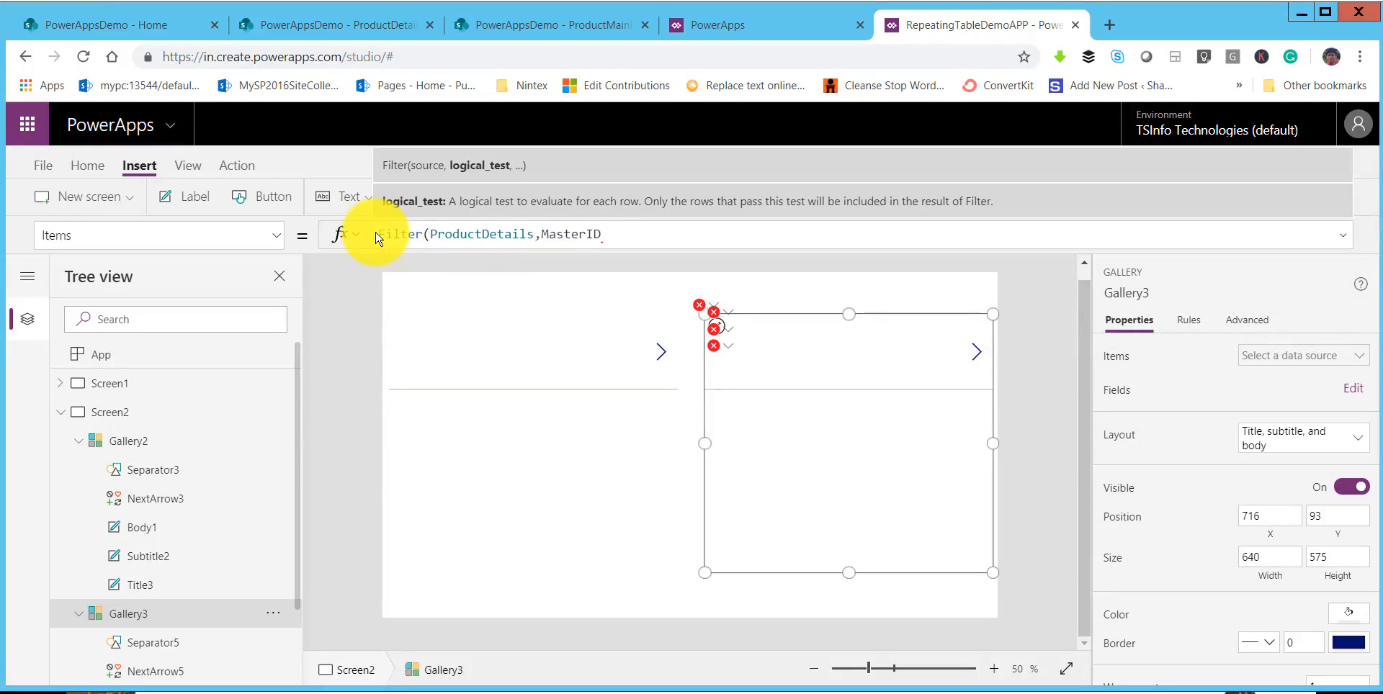
{"action": "type", "text": "-"}
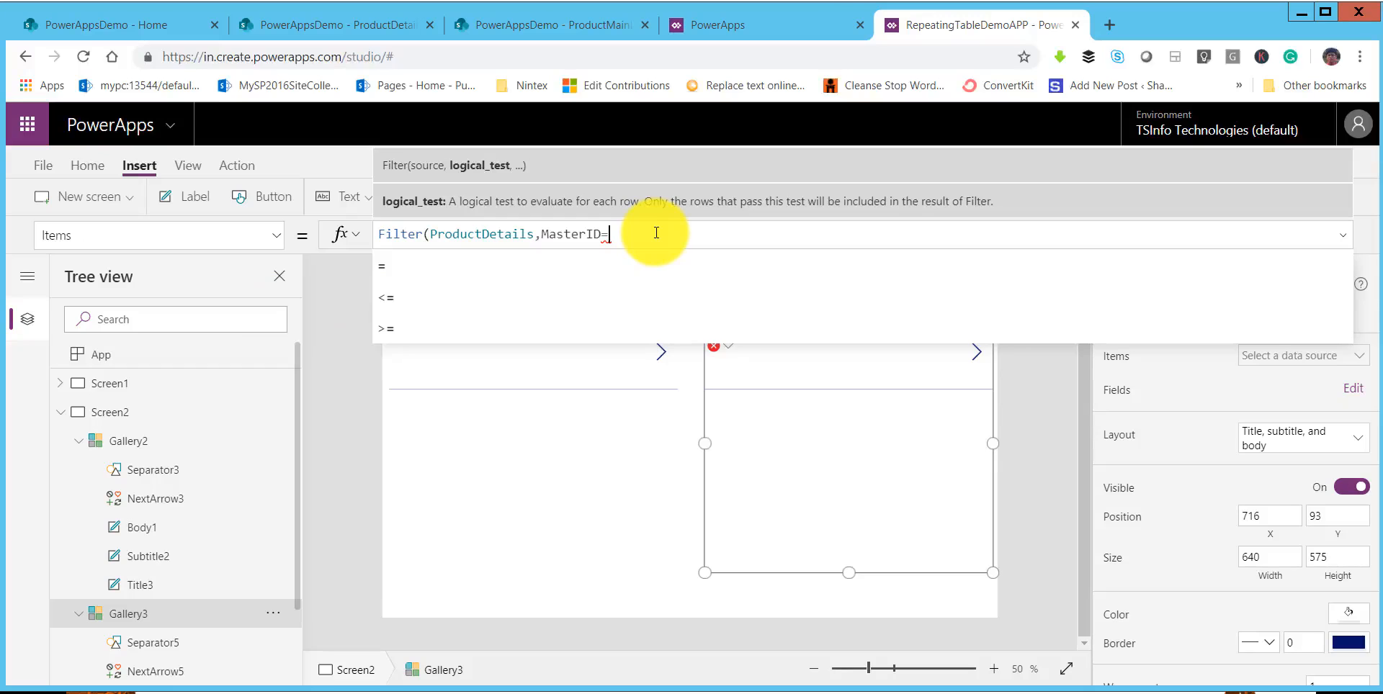
{"action": "type", "text": "Ga"}
{"action": "key", "text": "Down"}
{"action": "key", "text": "Down"}
{"action": "key", "text": "Down"}
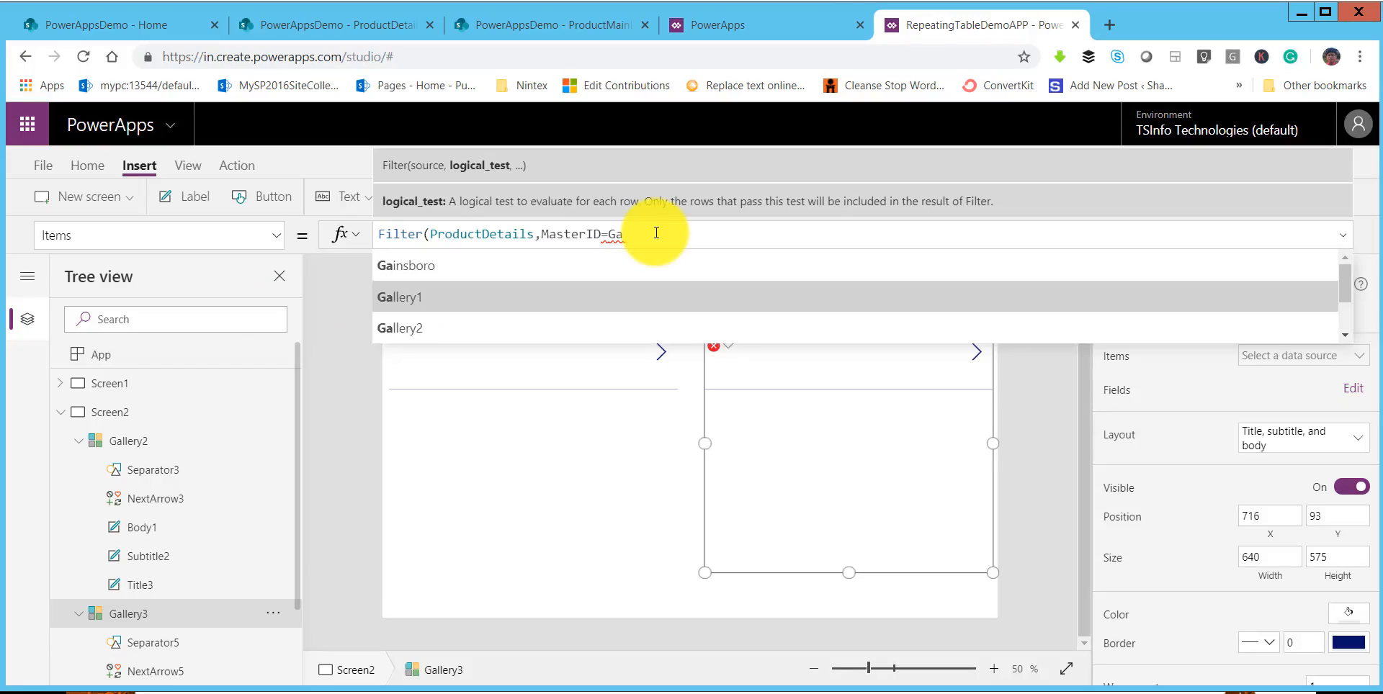
{"action": "key", "text": "Return"}
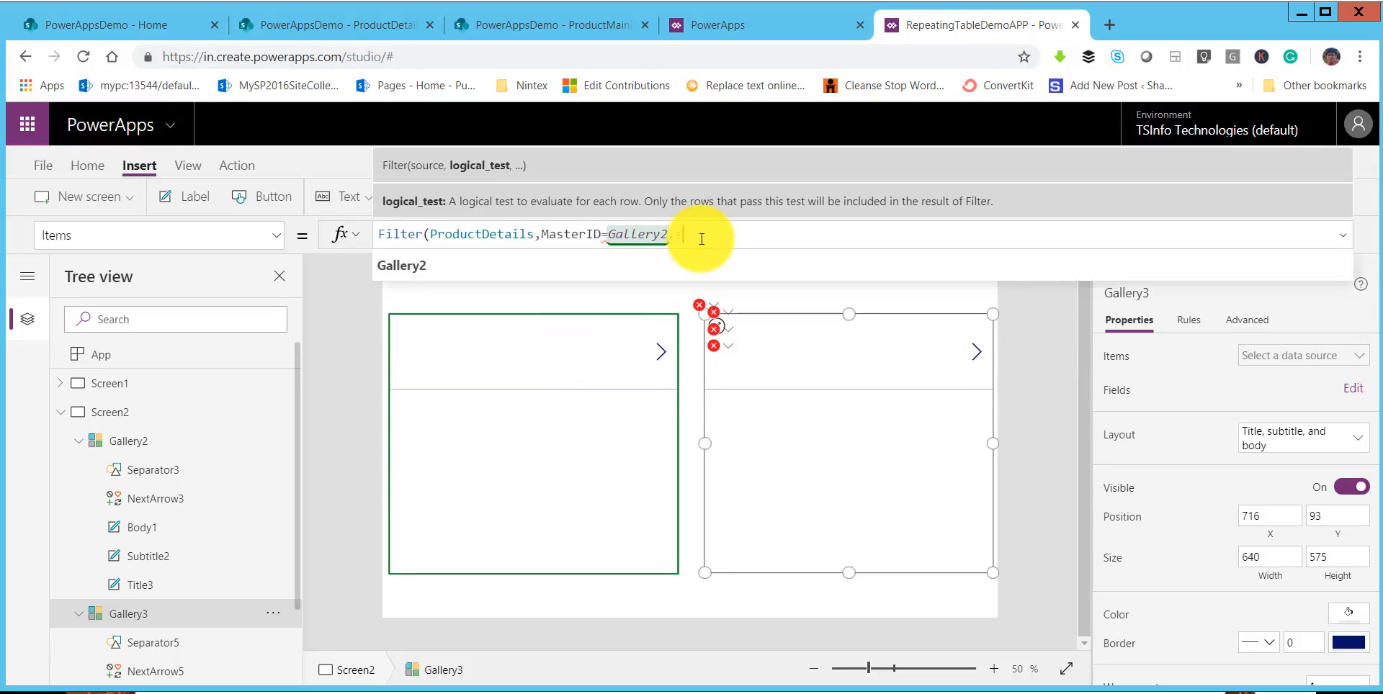
{"action": "type", "text": ".sel"}
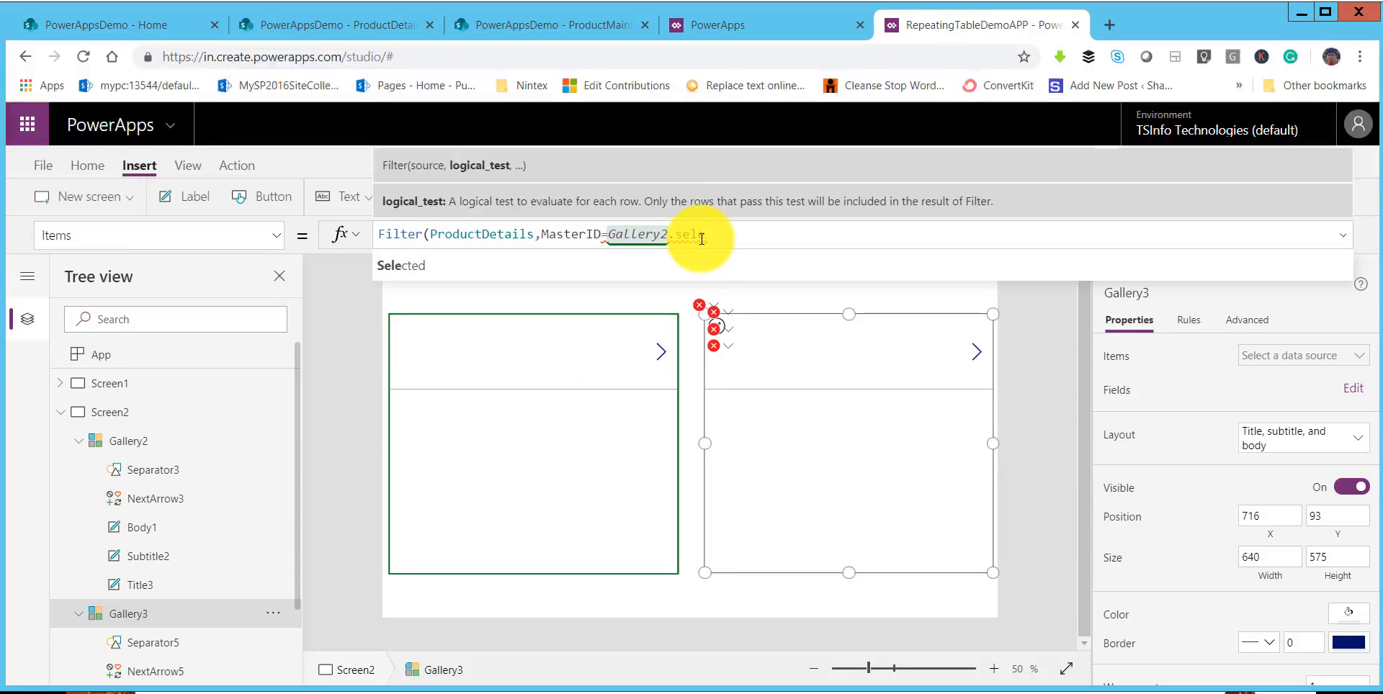
{"action": "key", "text": "Tab"}
{"action": "type", "text": "."}
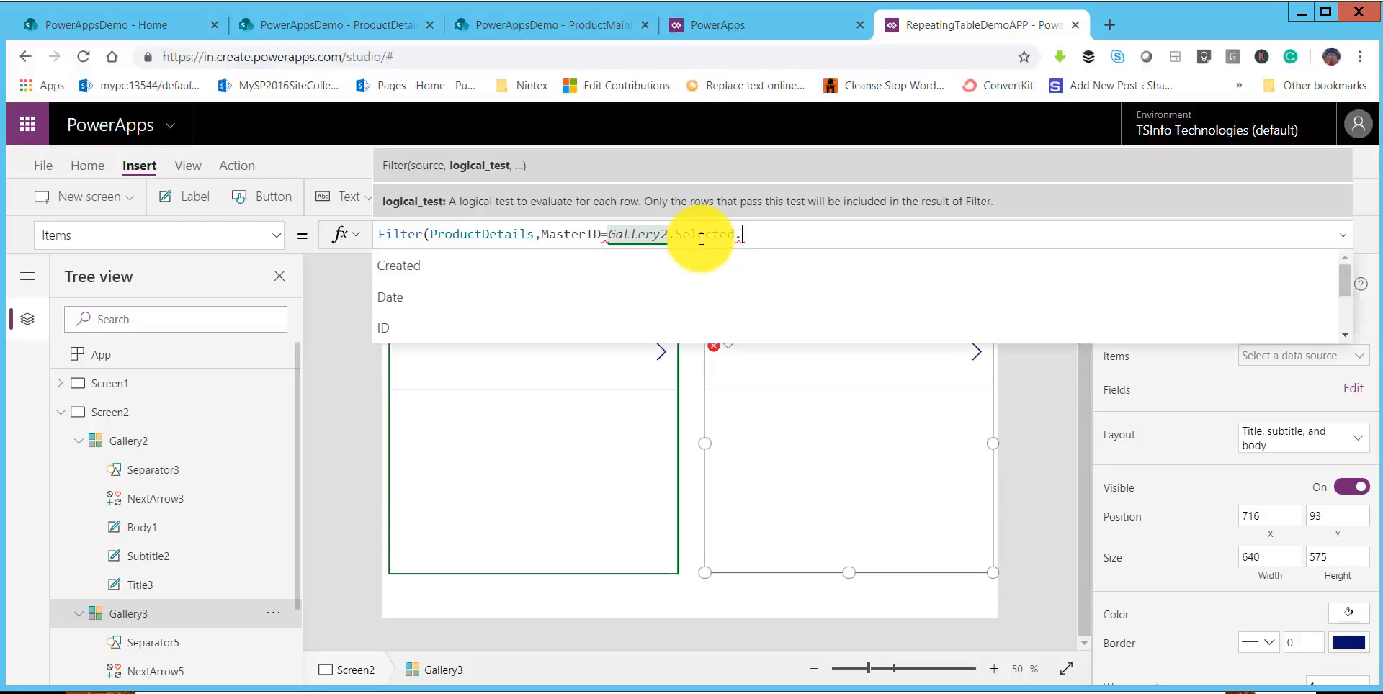
{"action": "key", "text": "Down"}
{"action": "key", "text": "Down"}
{"action": "key", "text": "Down"}
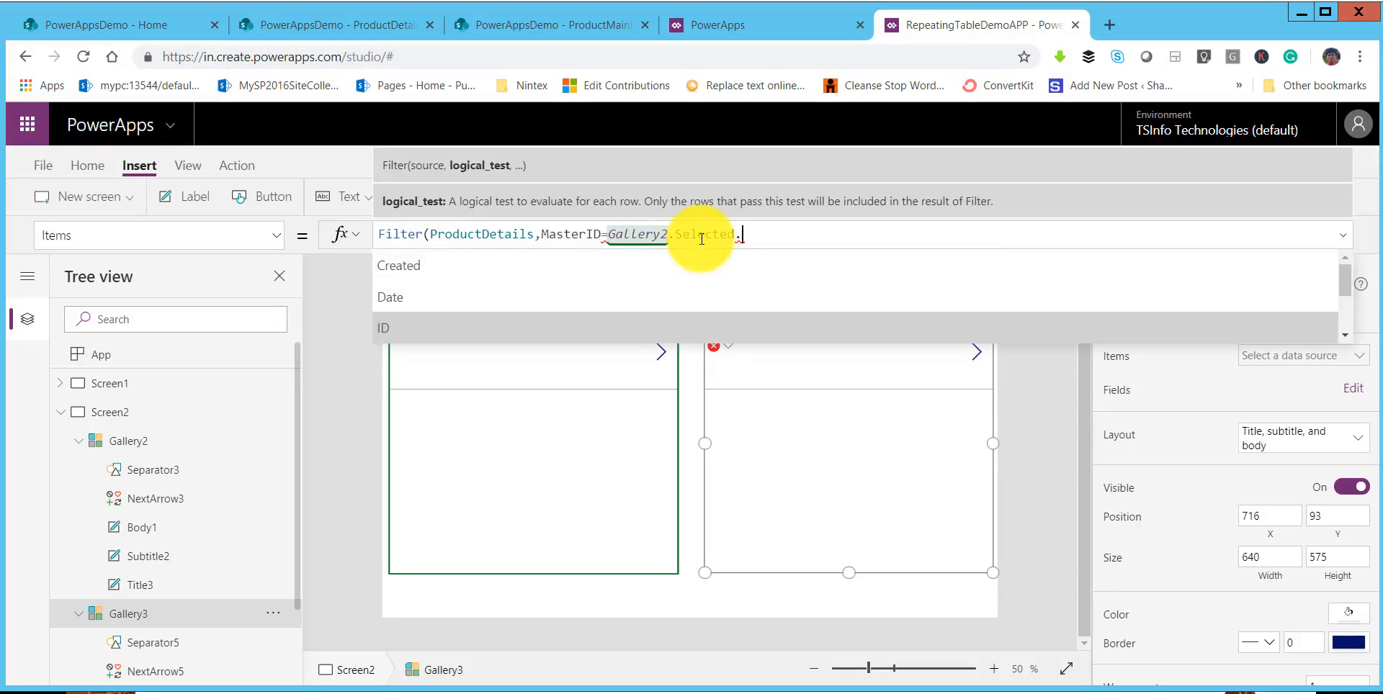
{"action": "key", "text": "Tab"}
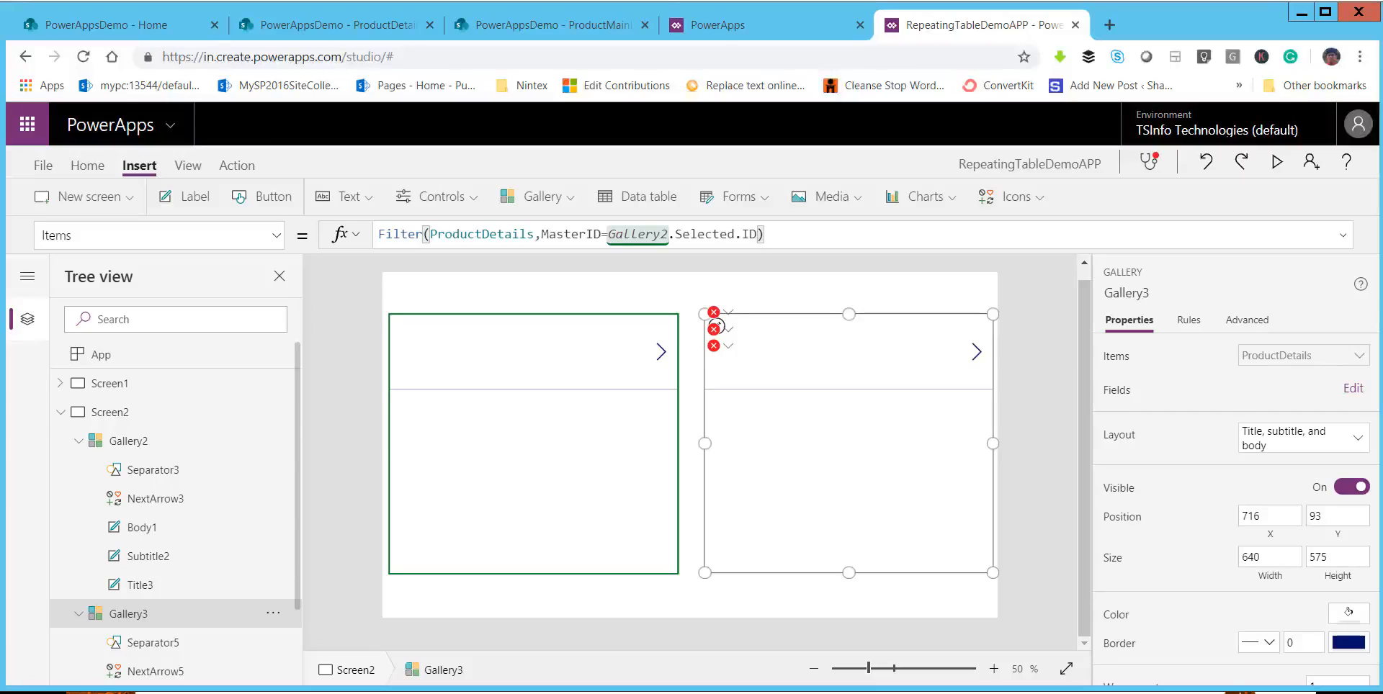
Delete the second gallery, insert a new vertical gallery on Screen2, and place it beside the first at about X 726, Y 93.
{"action": "key", "text": "Delete"}
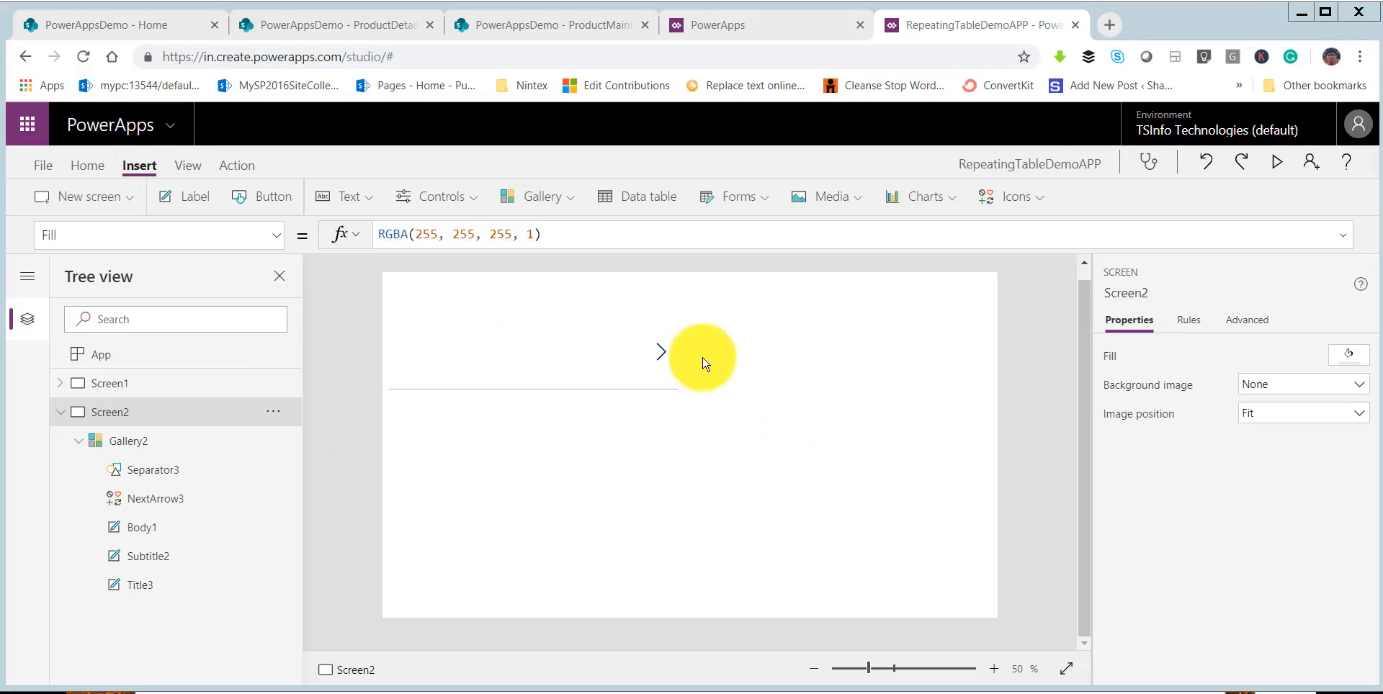
{"action": "left_click", "coordinate": [566, 197]}
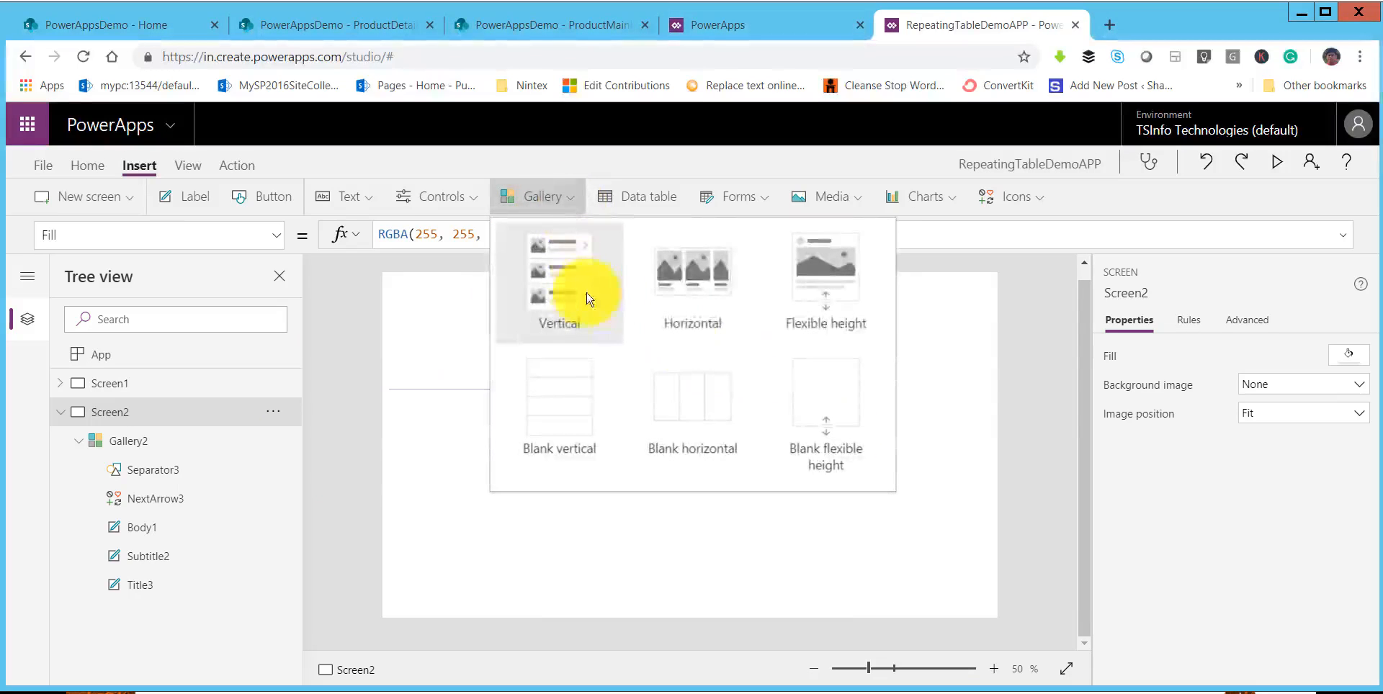
{"action": "left_click", "coordinate": [584, 294]}
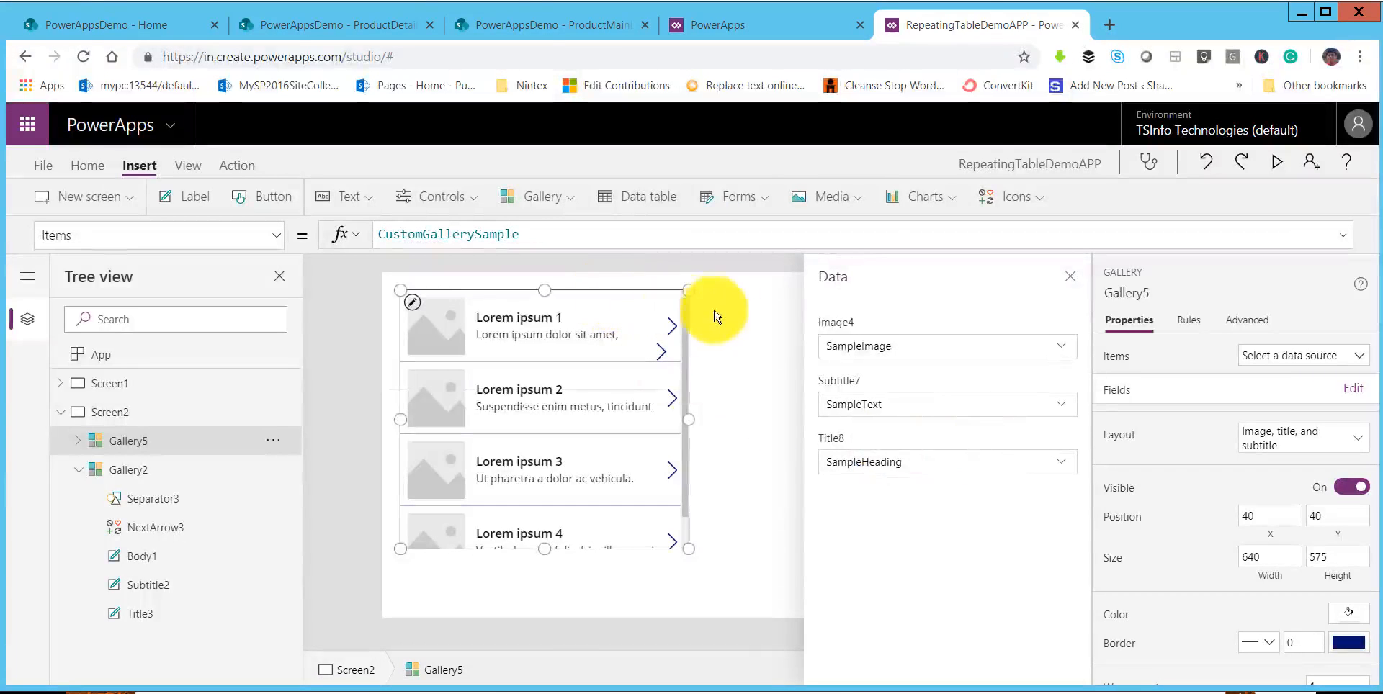
{"action": "left_click", "coordinate": [544, 325]}
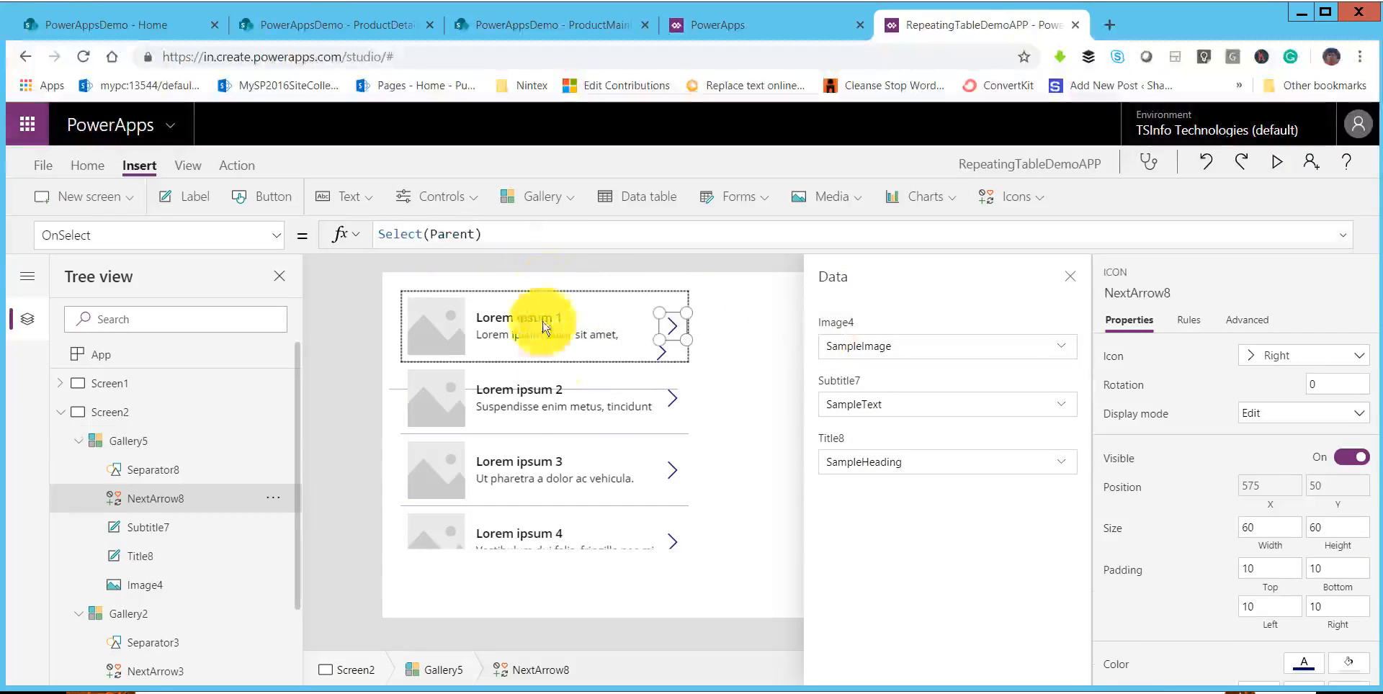
{"action": "left_click", "coordinate": [580, 416]}
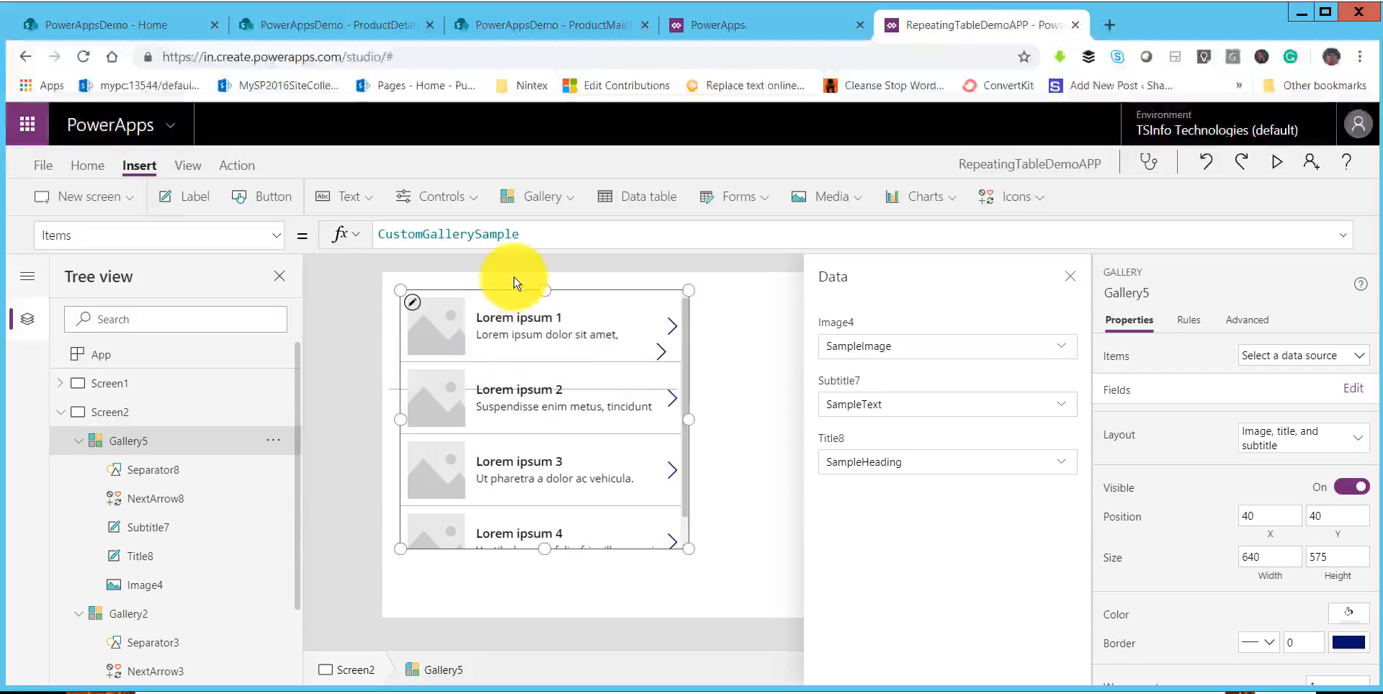
{"action": "left_click_drag", "start_coordinate": [508, 289], "coordinate": [885, 320]}
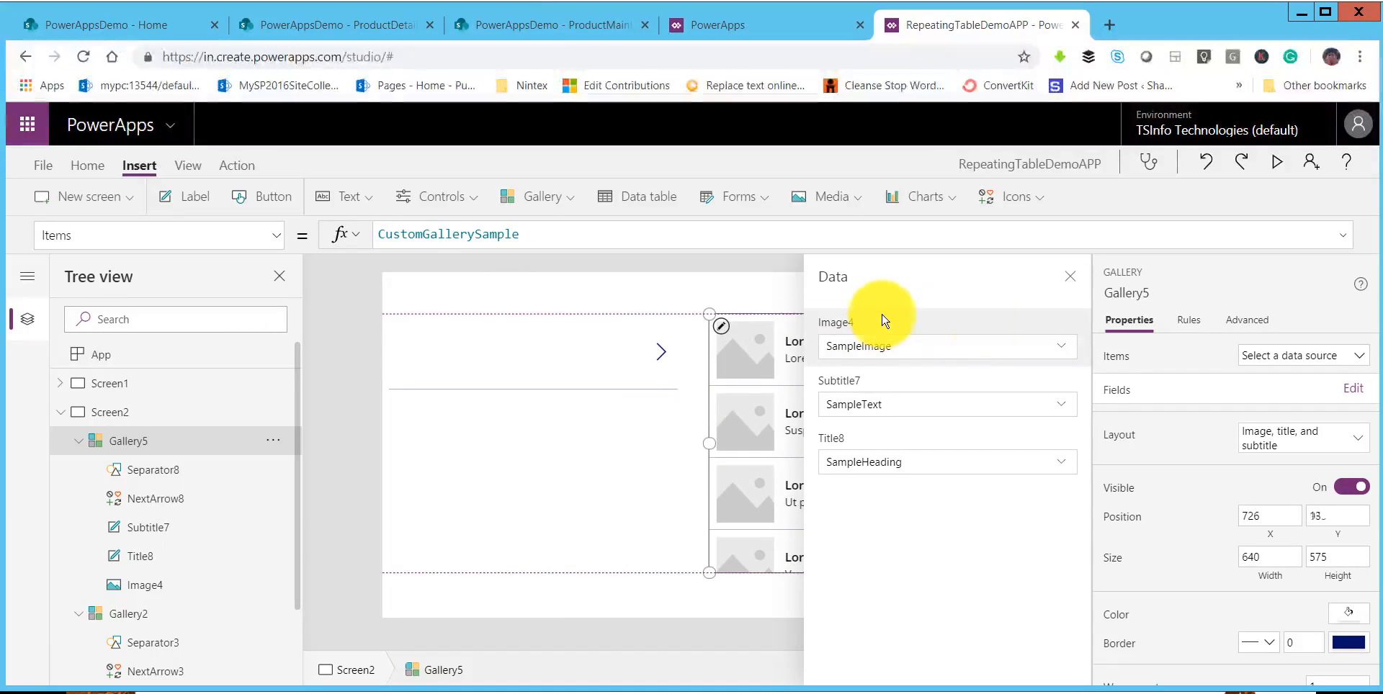
Connect the new gallery to the ProductDetails data source and set its layout to Title, subtitle, and body.
{"action": "left_click", "coordinate": [1318, 356]}
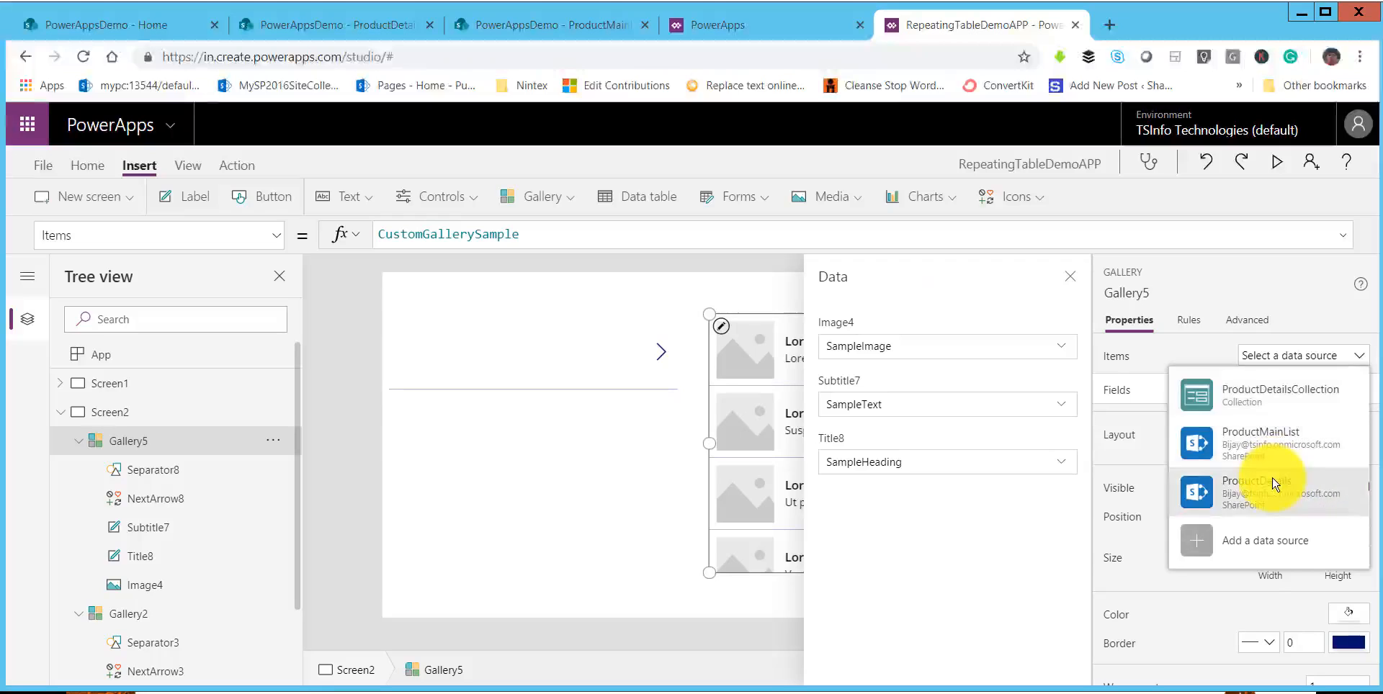
{"action": "left_click", "coordinate": [1274, 484]}
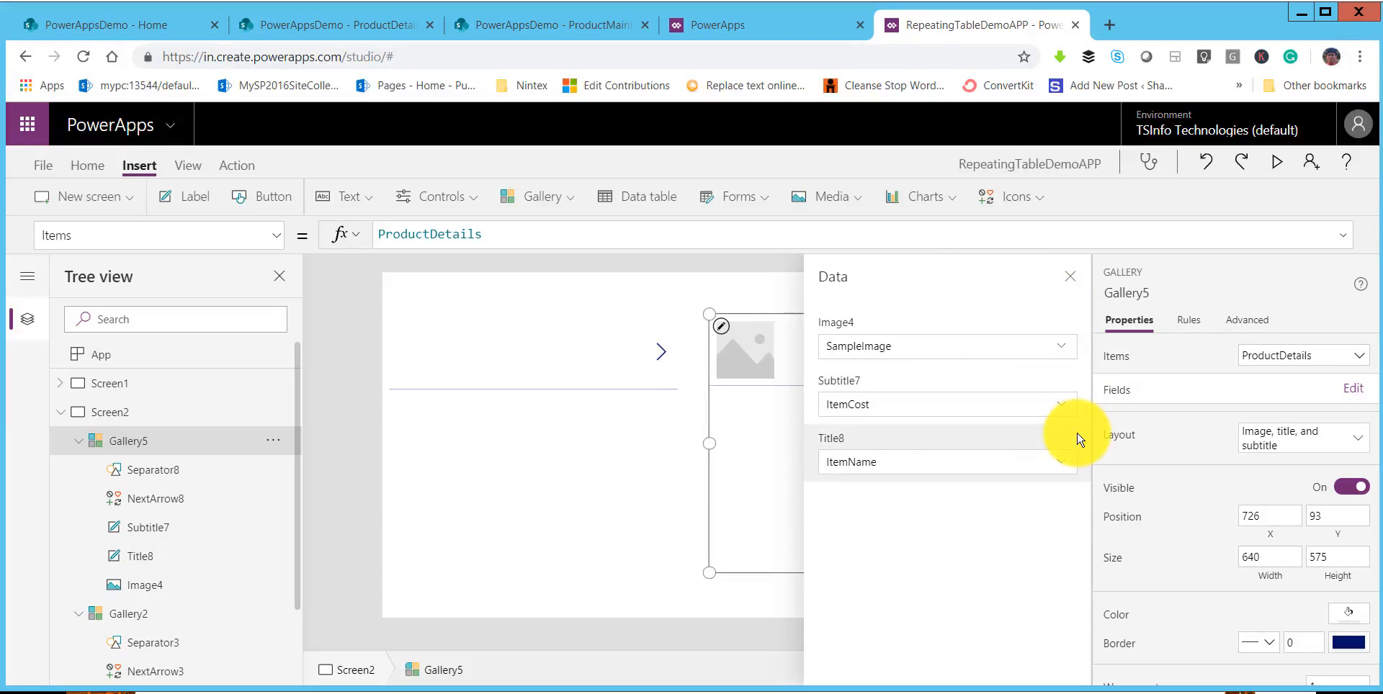
{"action": "left_click", "coordinate": [1298, 441]}
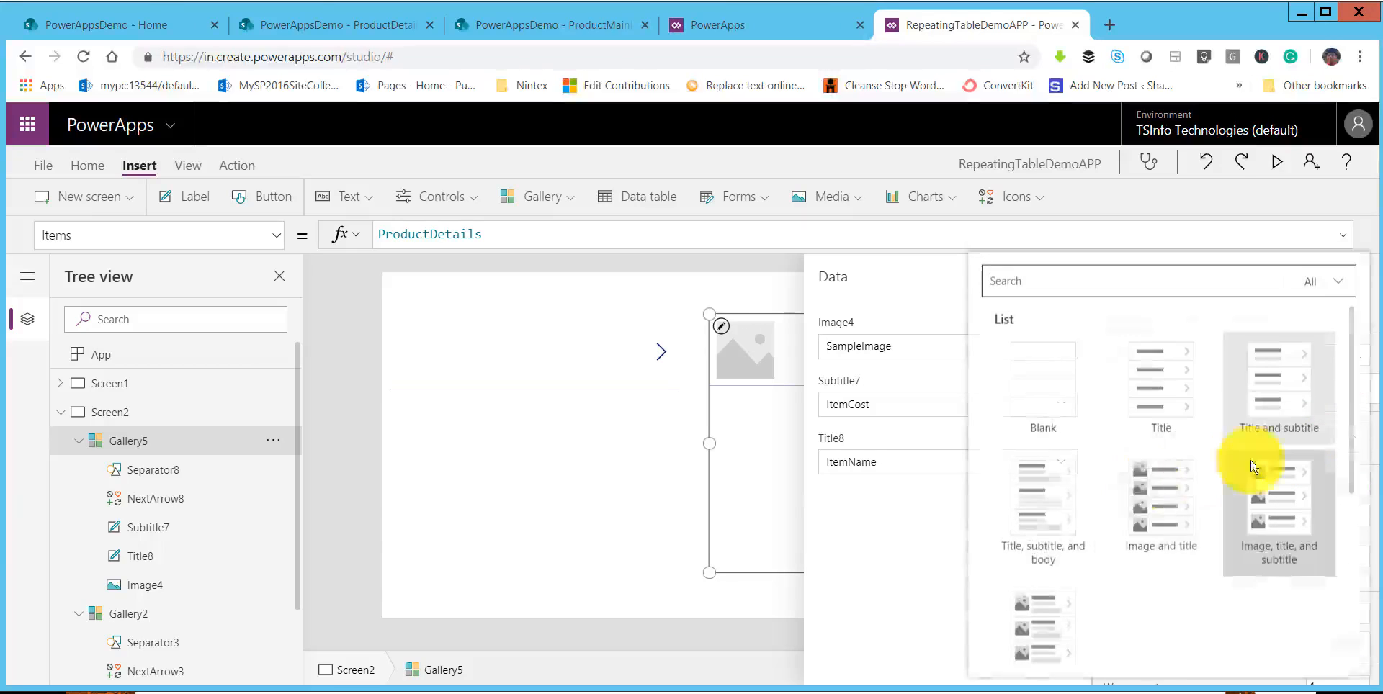
{"action": "left_click", "coordinate": [1059, 515]}
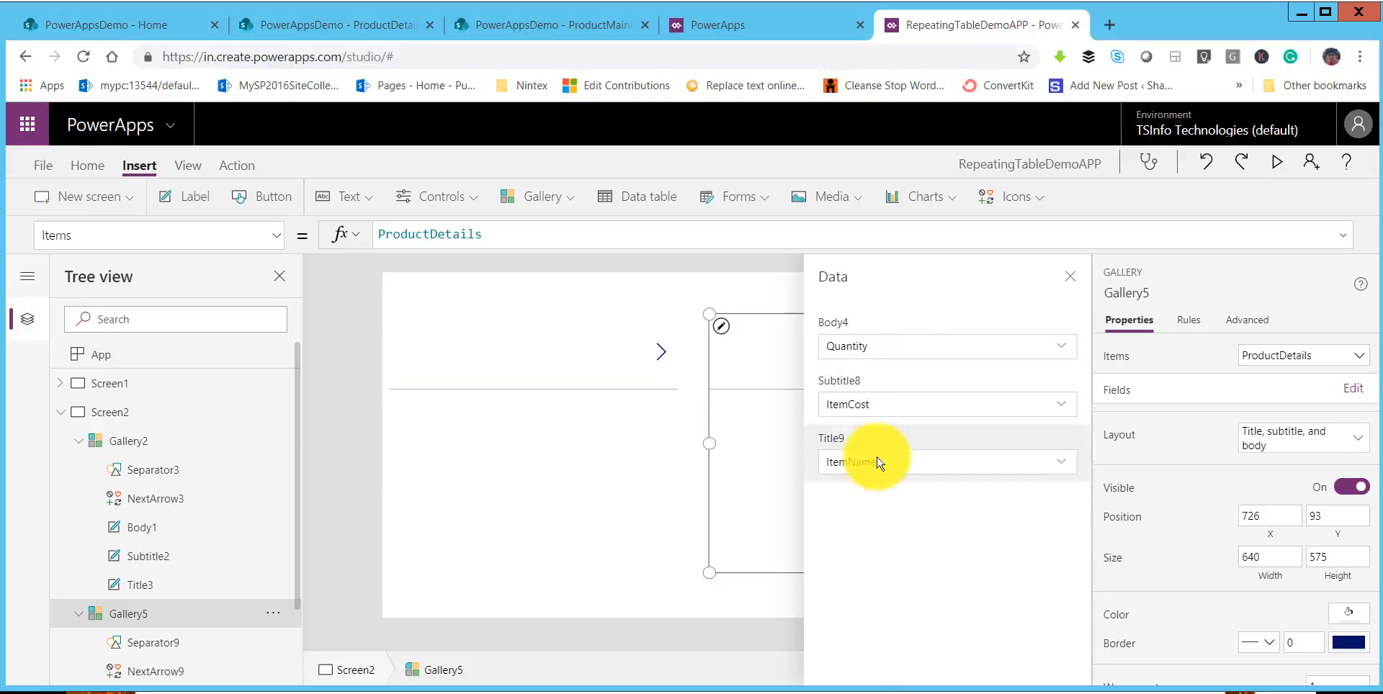
{"action": "left_click", "coordinate": [1070, 277]}
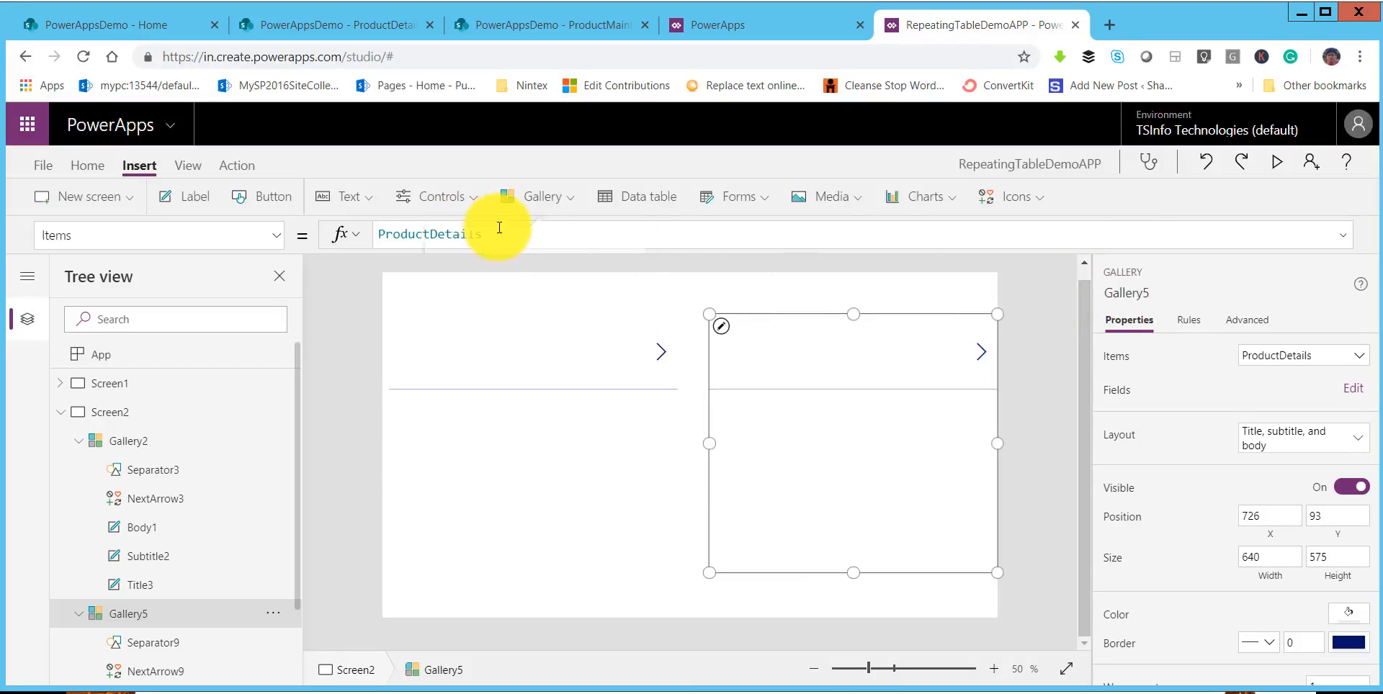
Replace the new gallery's Items formula with a Filter function on ProductDetails whose condition begins with MasterID.
{"action": "left_click", "coordinate": [520, 238]}
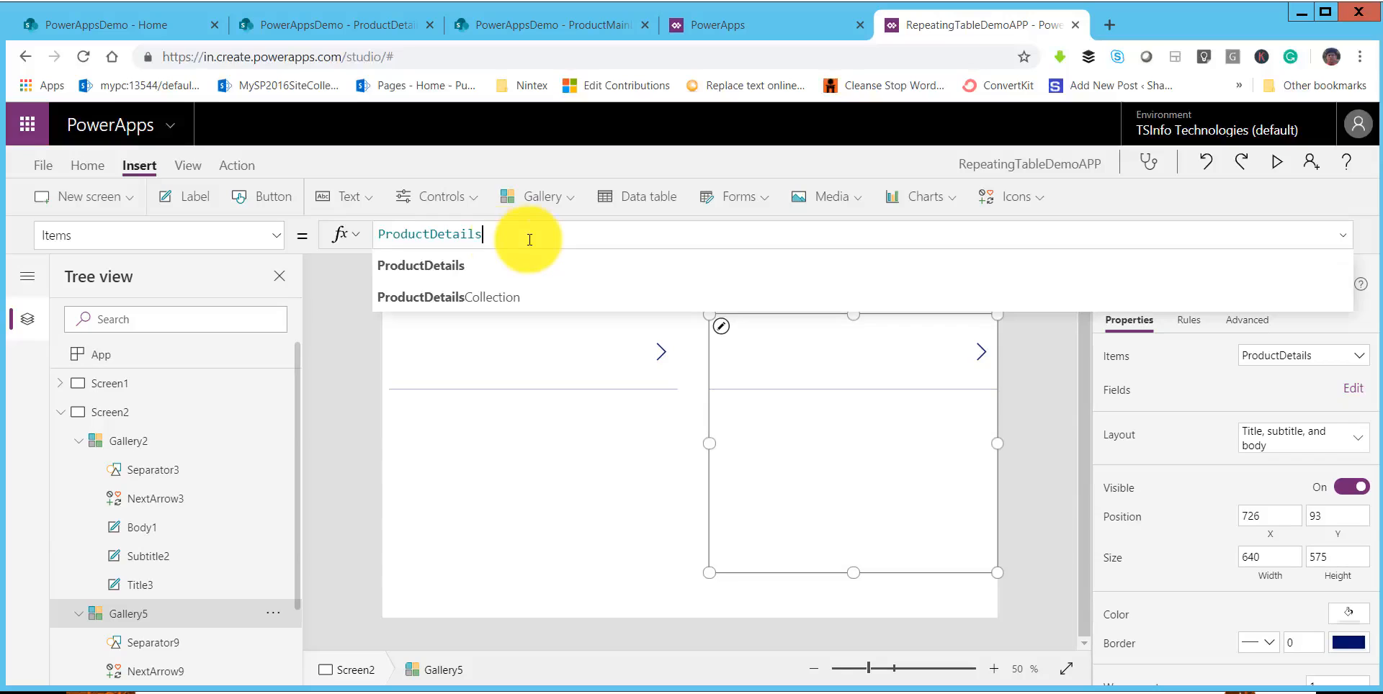
{"action": "double_click", "coordinate": [368, 236]}
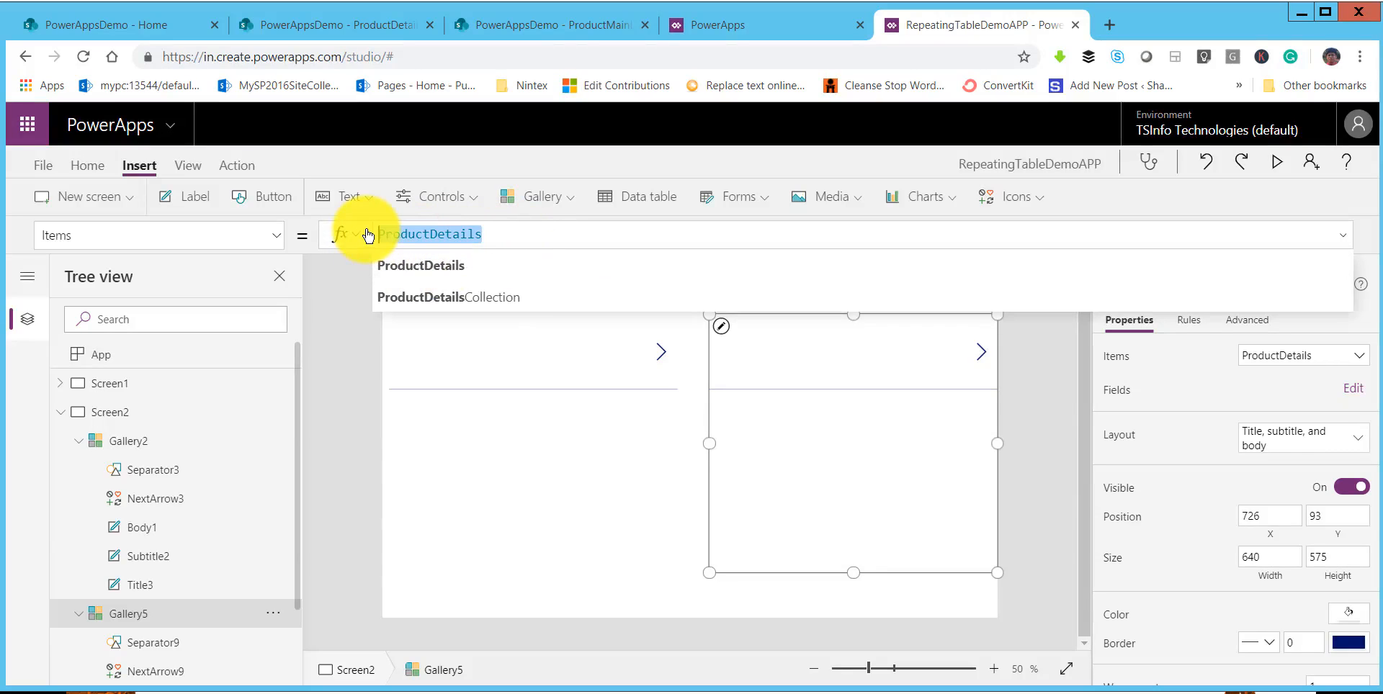
{"action": "key", "text": "BackSpace"}
{"action": "type", "text": "Fi"}
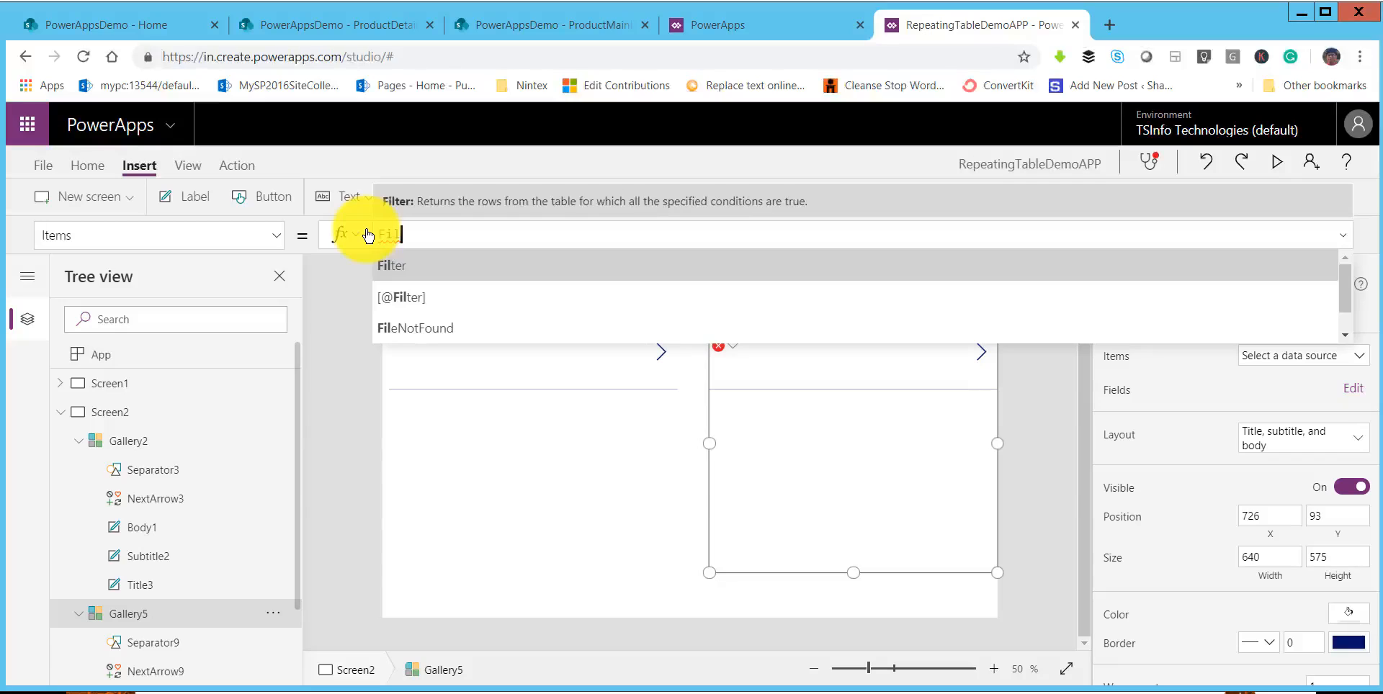
{"action": "type", "text": "l"}
{"action": "key", "text": "Tab"}
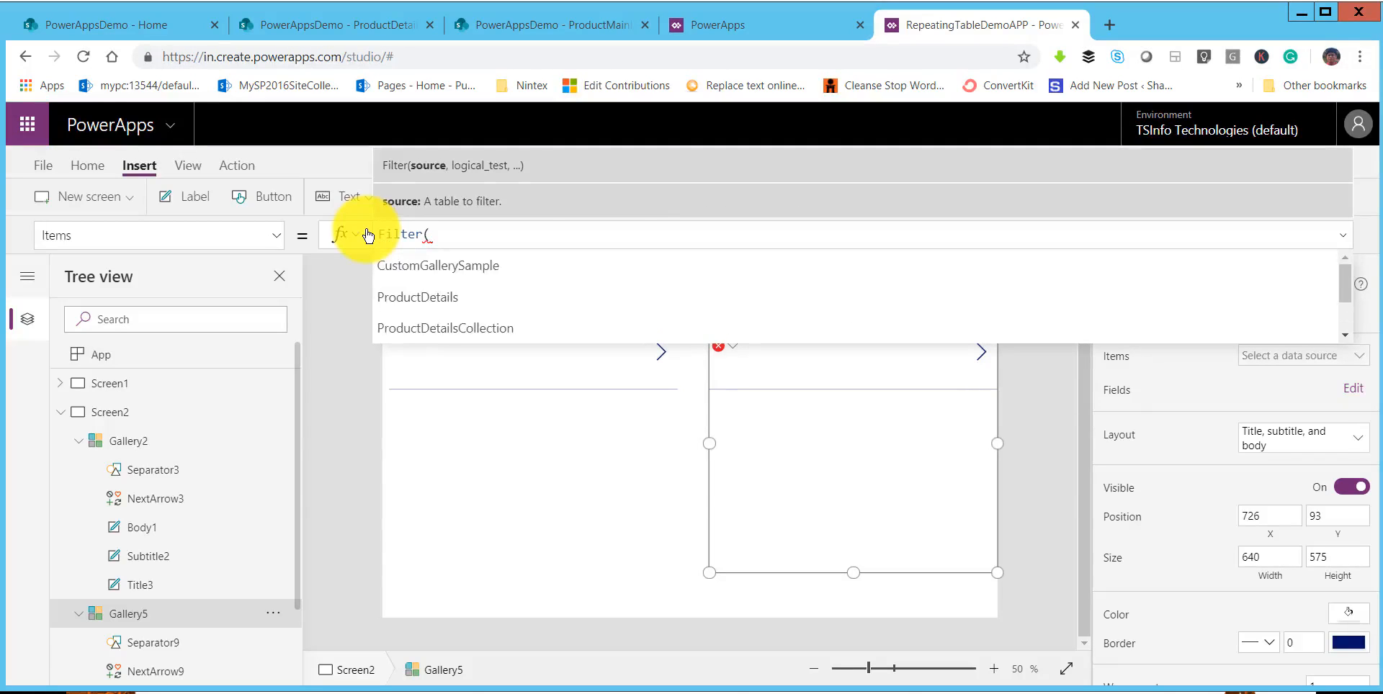
{"action": "key", "text": "Down"}
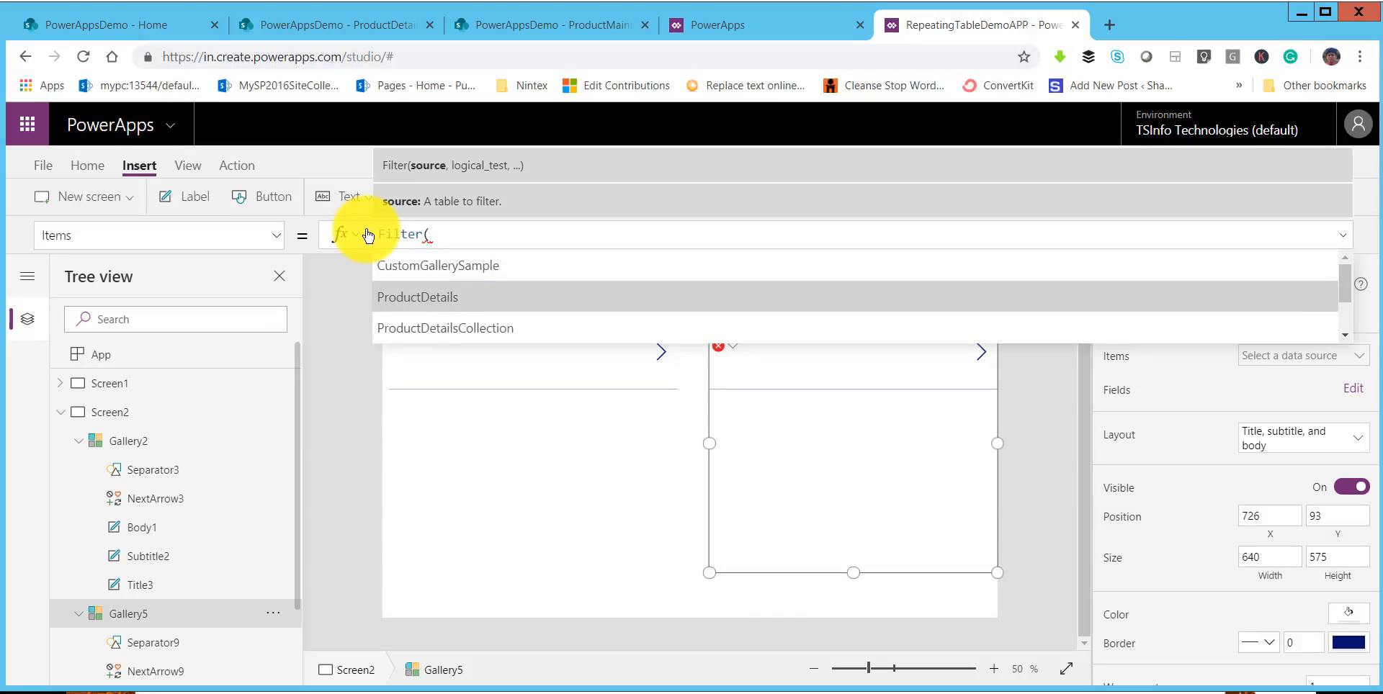
{"action": "key", "text": "Tab"}
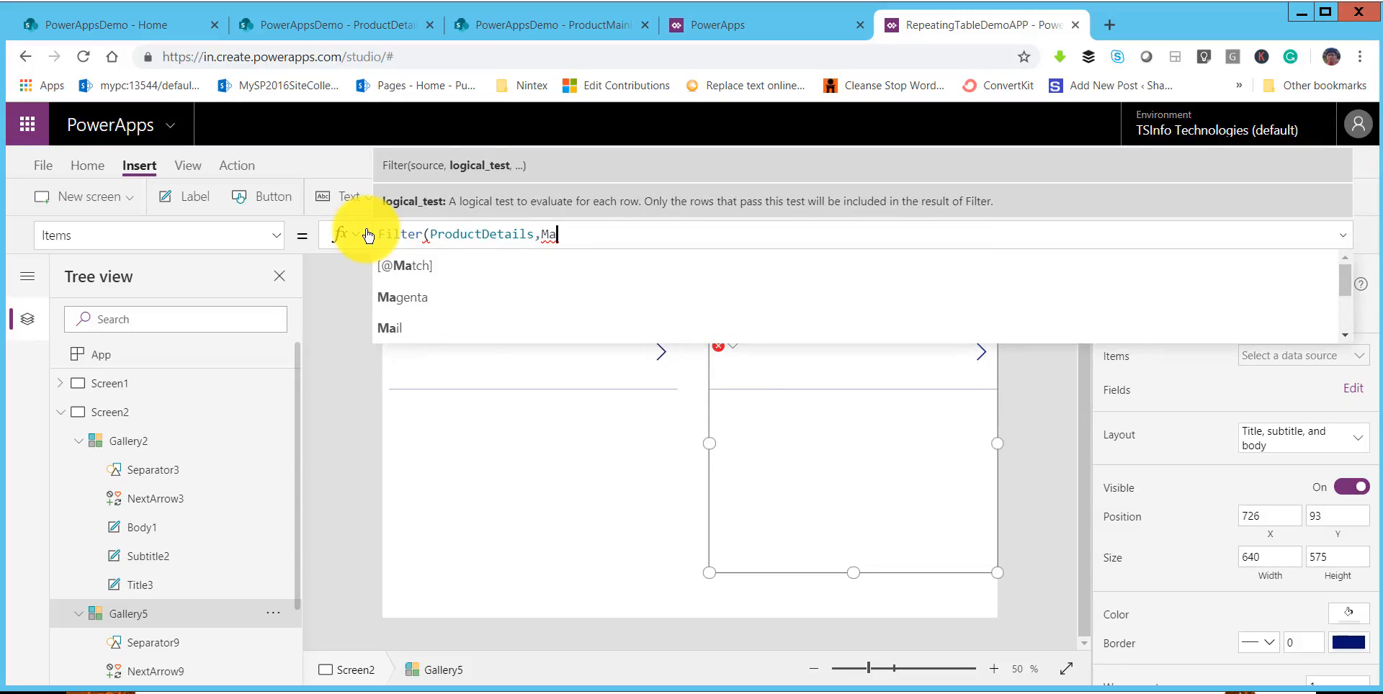
{"action": "type", "text": ",Mast"}
{"action": "key", "text": "Tab"}
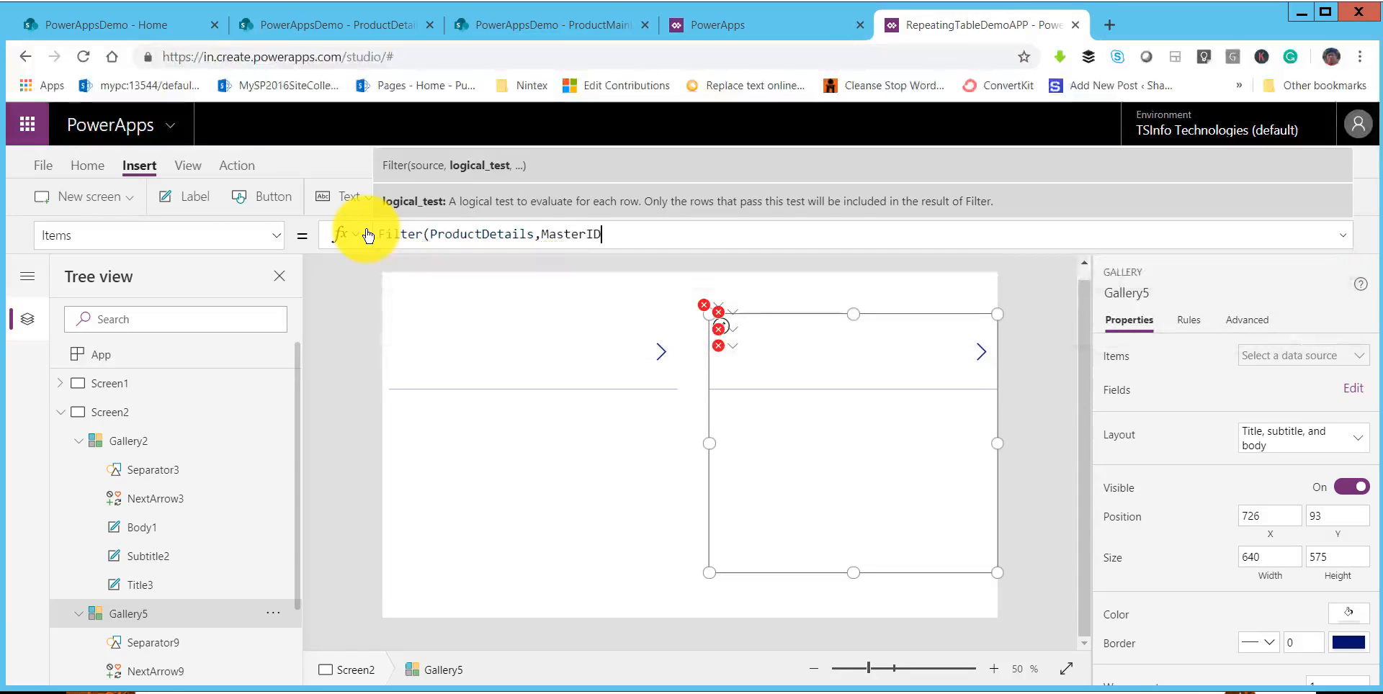
Complete the Filter condition as MasterID=Gallery2.Selected.ID and check the MasterID column in the ProductDetails SharePoint list.
{"action": "type", "text": ","}
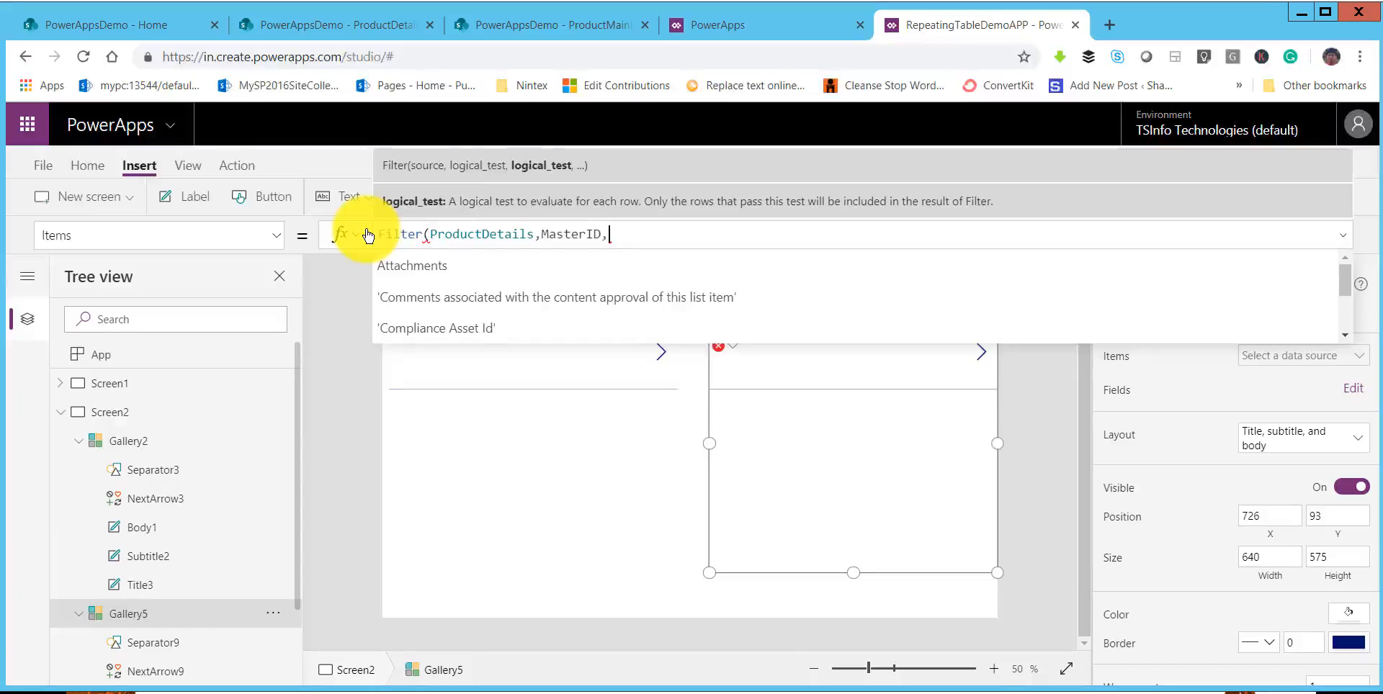
{"action": "type", "text": "Ga"}
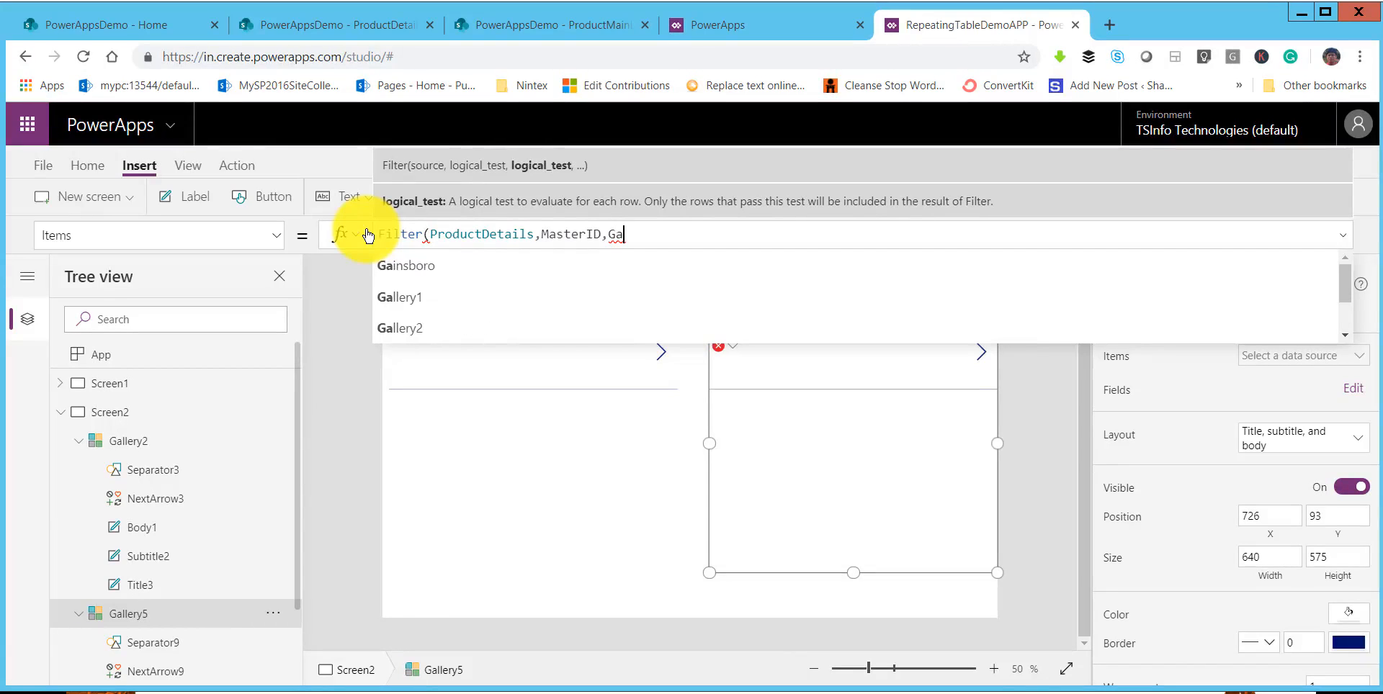
{"action": "key", "text": "Down"}
{"action": "key", "text": "Down"}
{"action": "key", "text": "Down"}
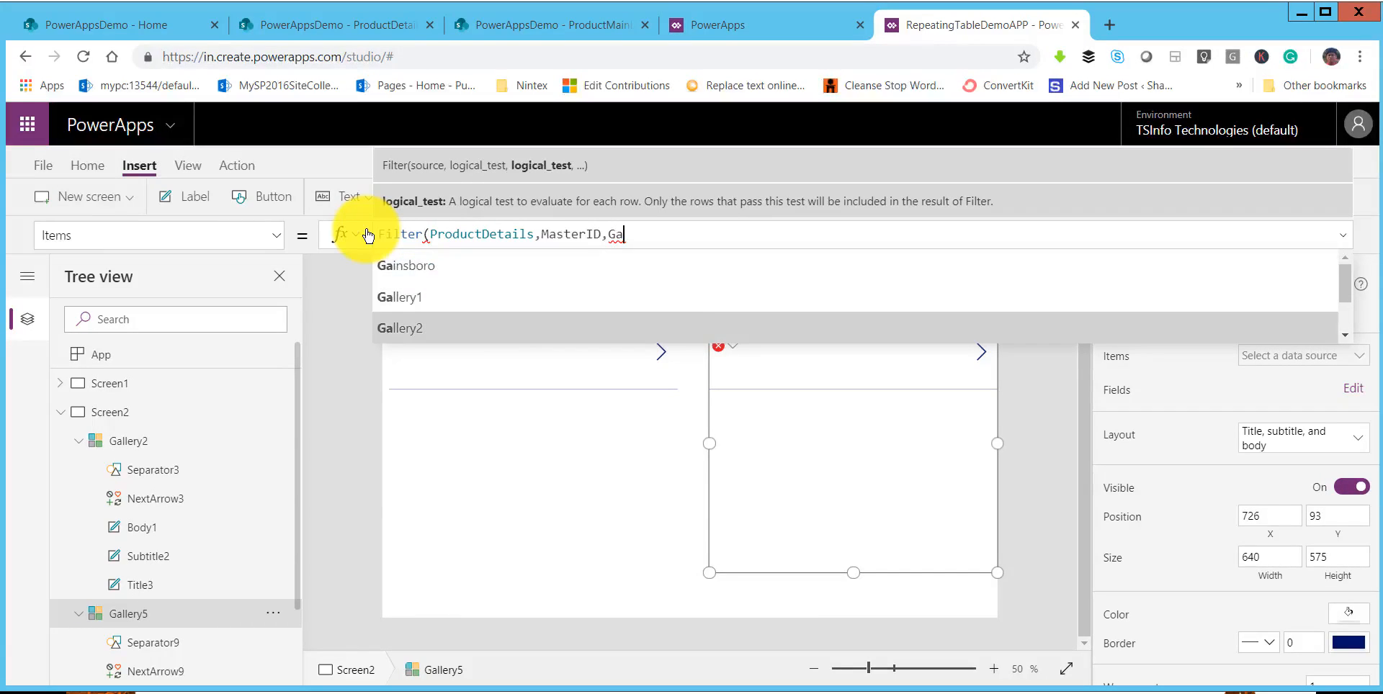
{"action": "key", "text": "Tab"}
{"action": "type", "text": ".se"}
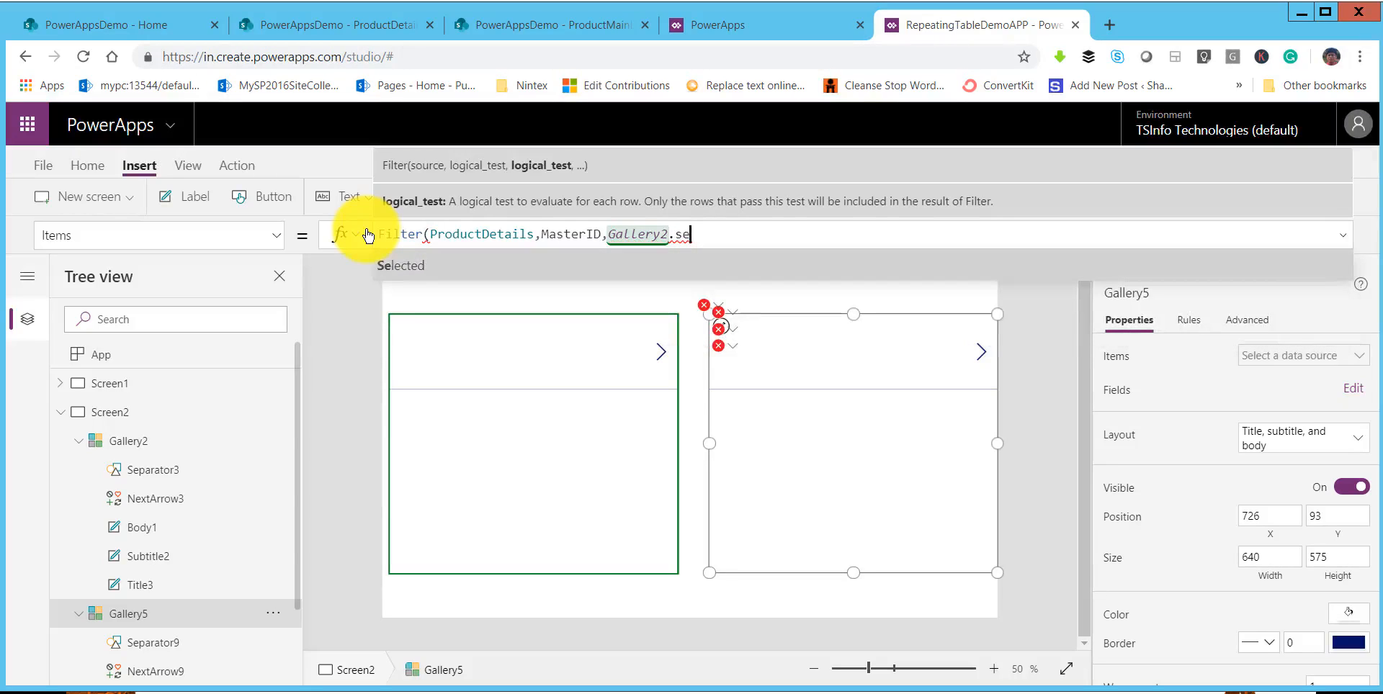
{"action": "key", "text": "Tab"}
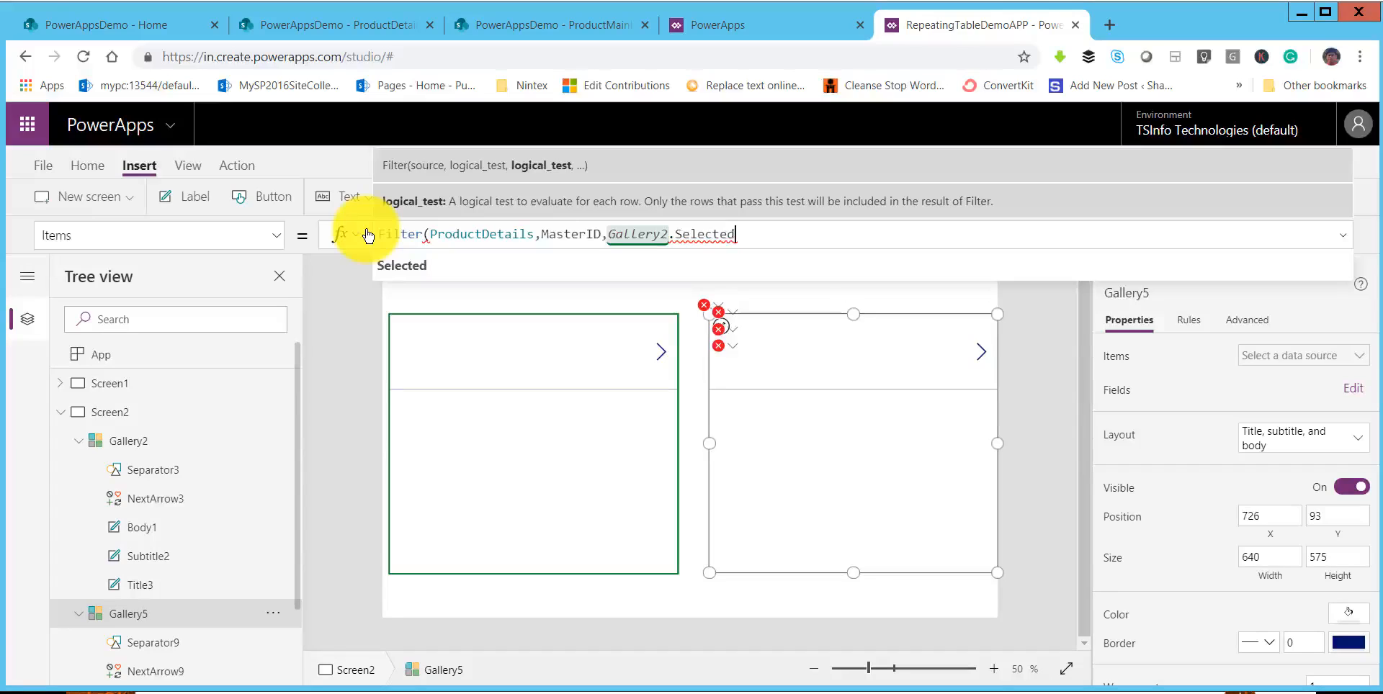
{"action": "type", "text": "id"}
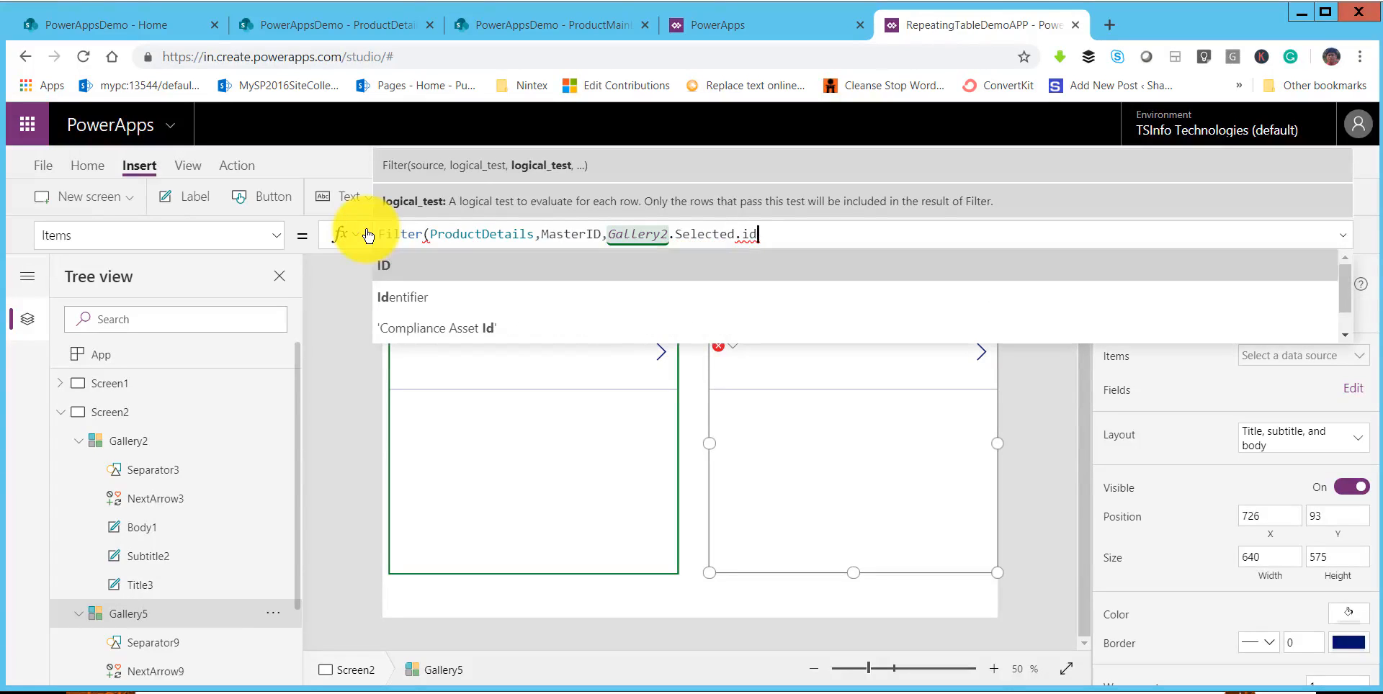
{"action": "key", "text": "Tab"}
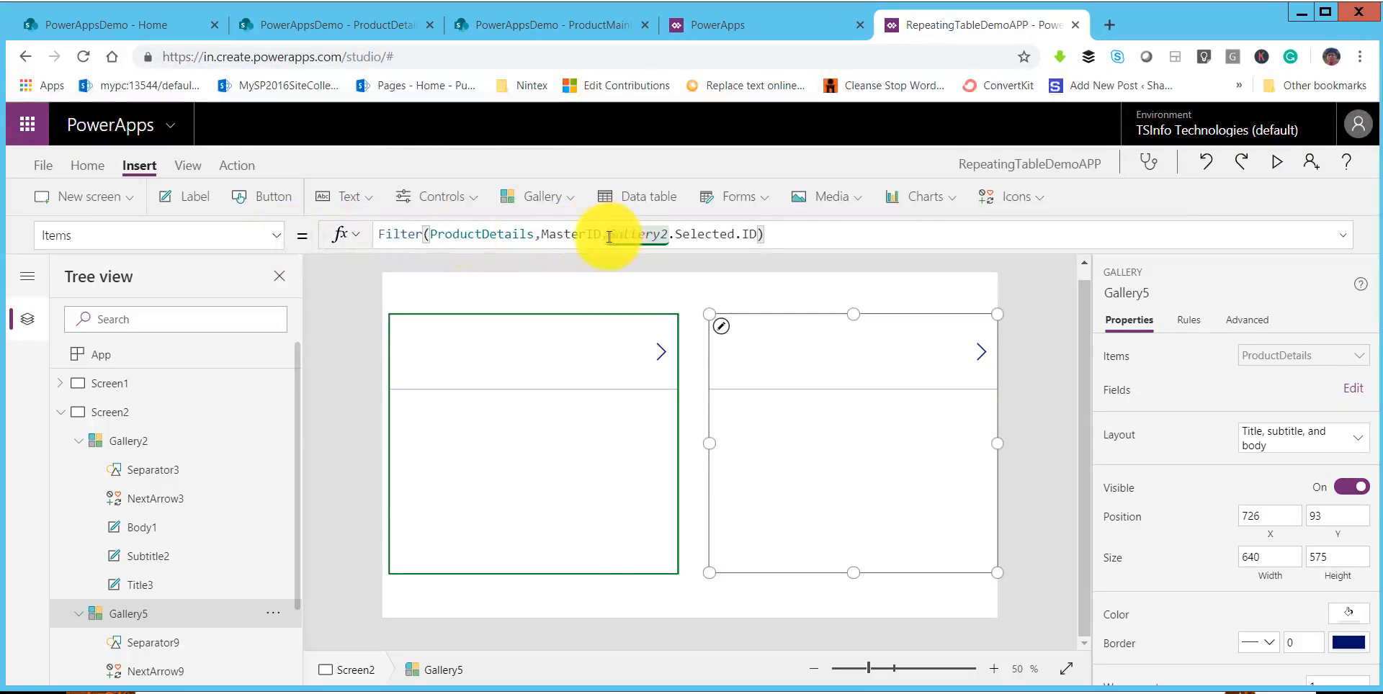
{"action": "type", "text": "="}
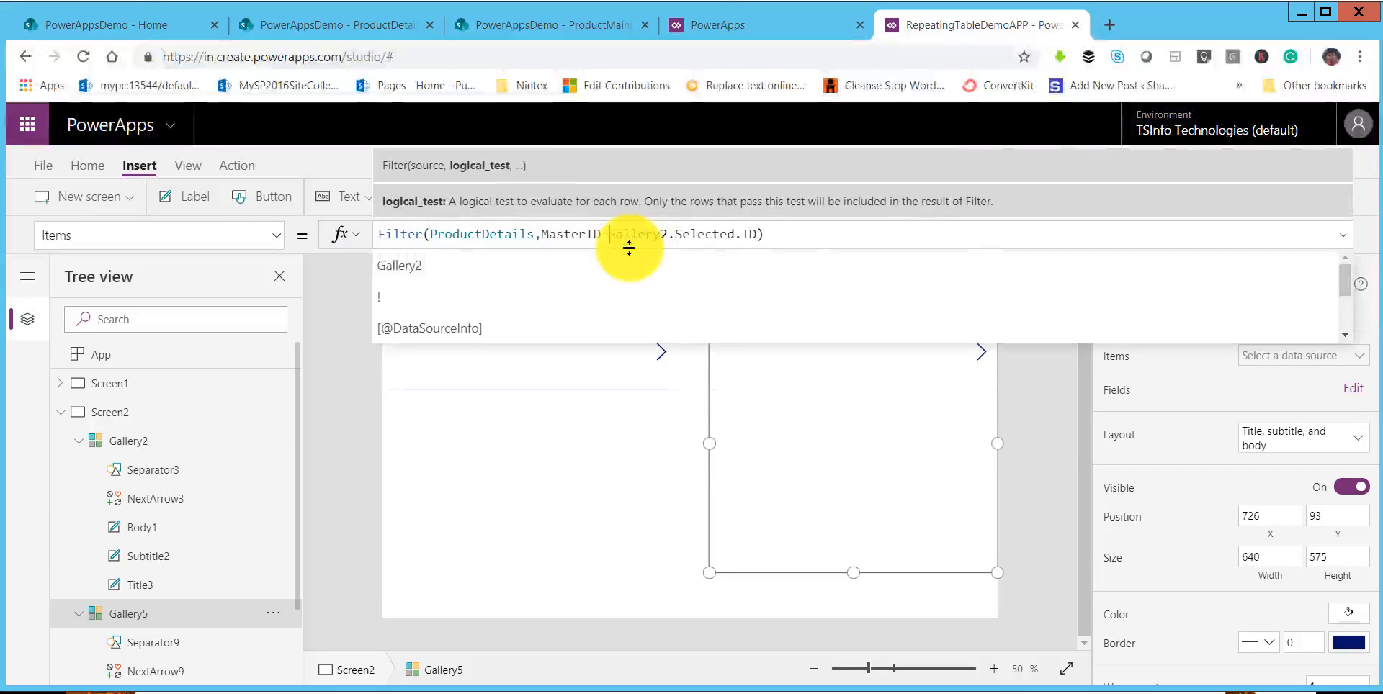
{"action": "left_click", "coordinate": [804, 240]}
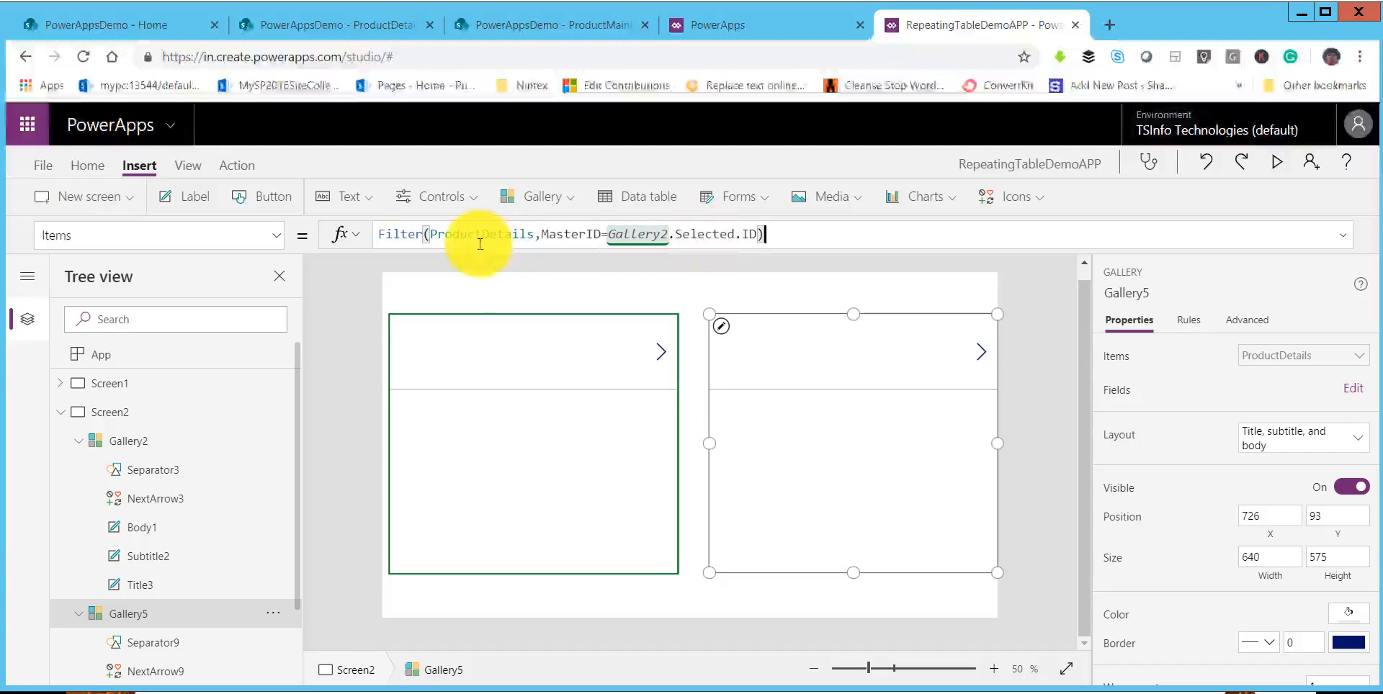
{"action": "left_click", "coordinate": [355, 29]}
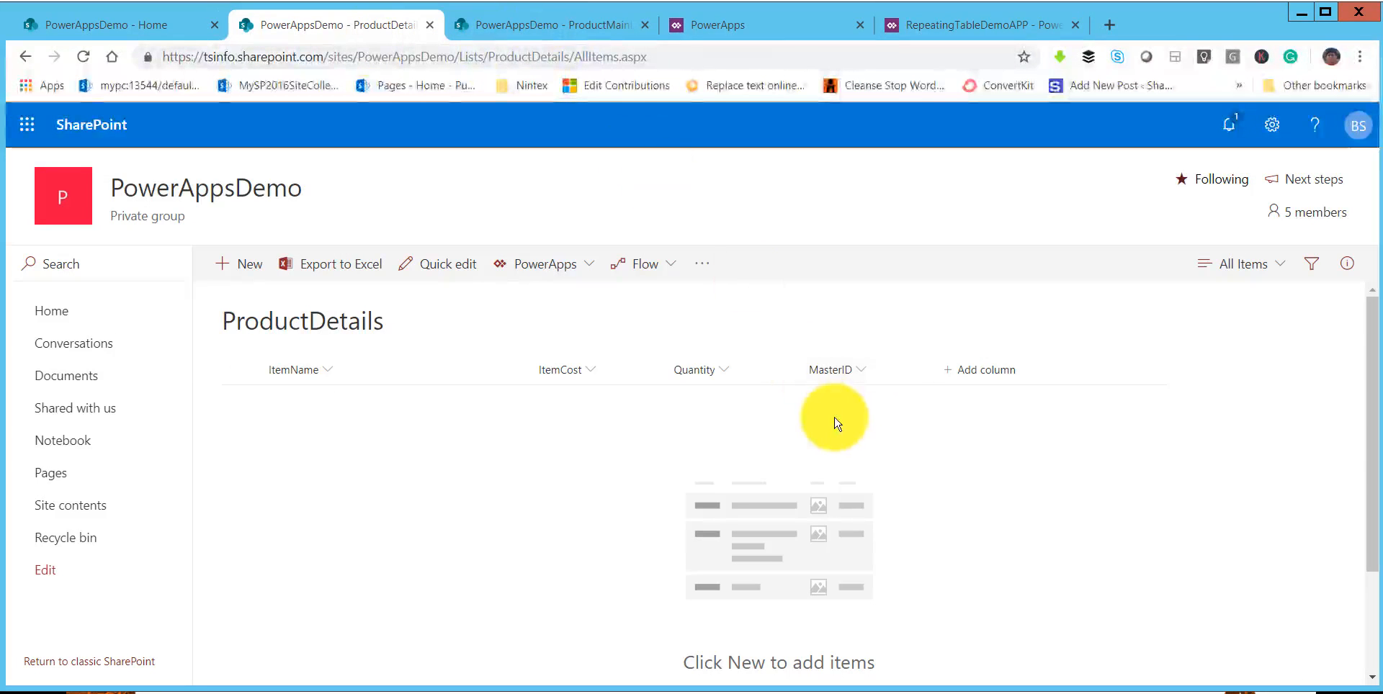
{"action": "left_click", "coordinate": [913, 25]}
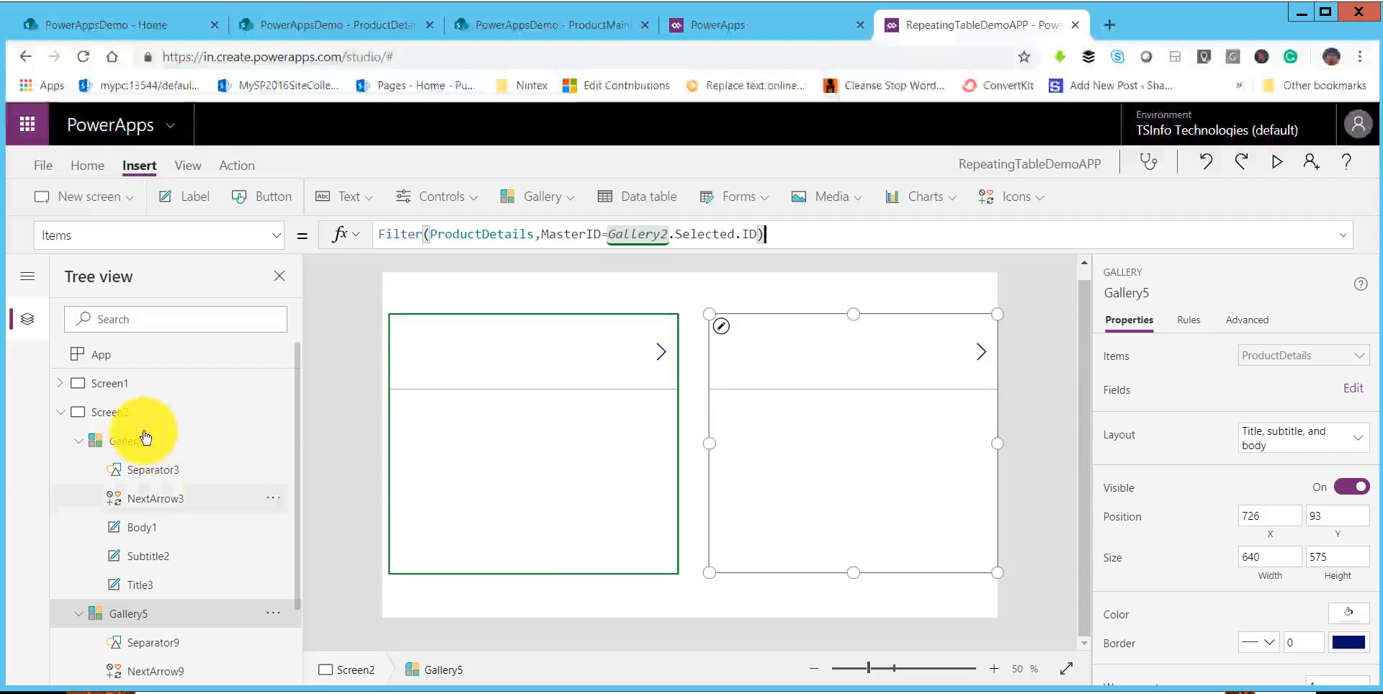
Extend the OnSelect formula of Screen1's Submit button, after SubmitForm(Form1), with a Navigate function targeting Screen2.
{"action": "left_click", "coordinate": [111, 386]}
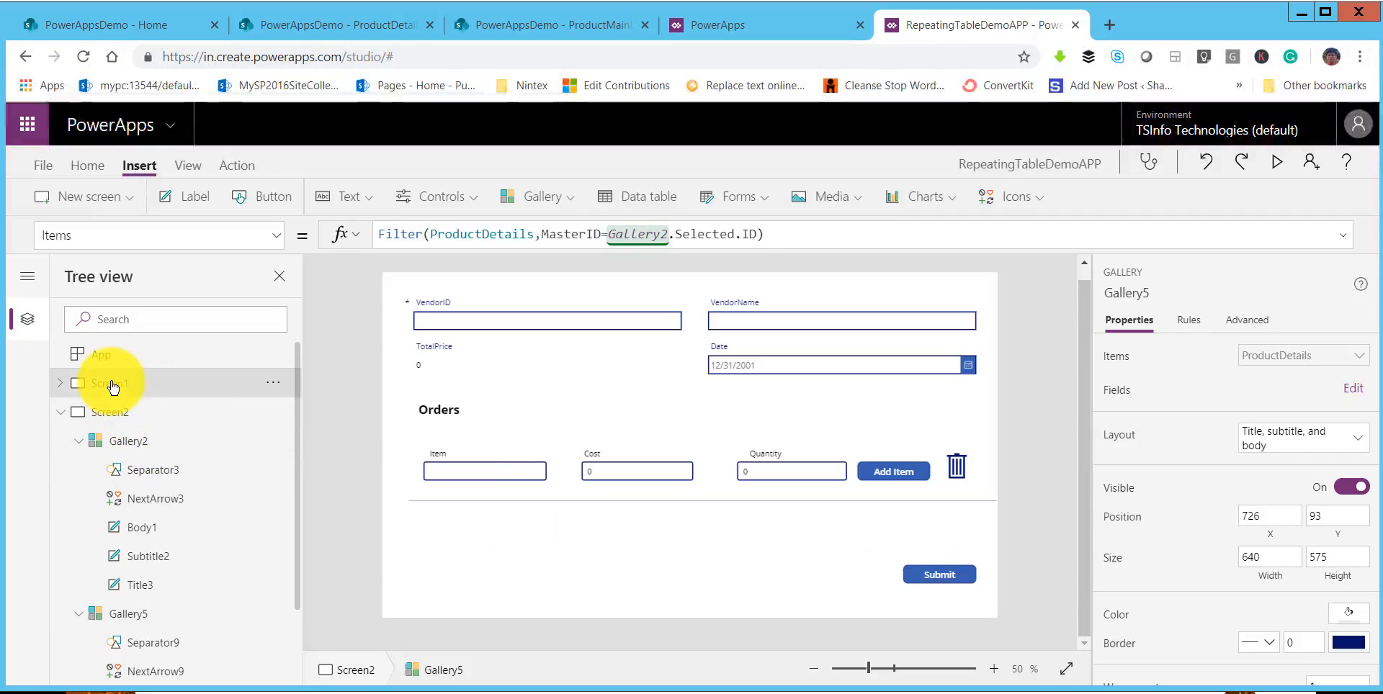
{"action": "left_click", "coordinate": [964, 580]}
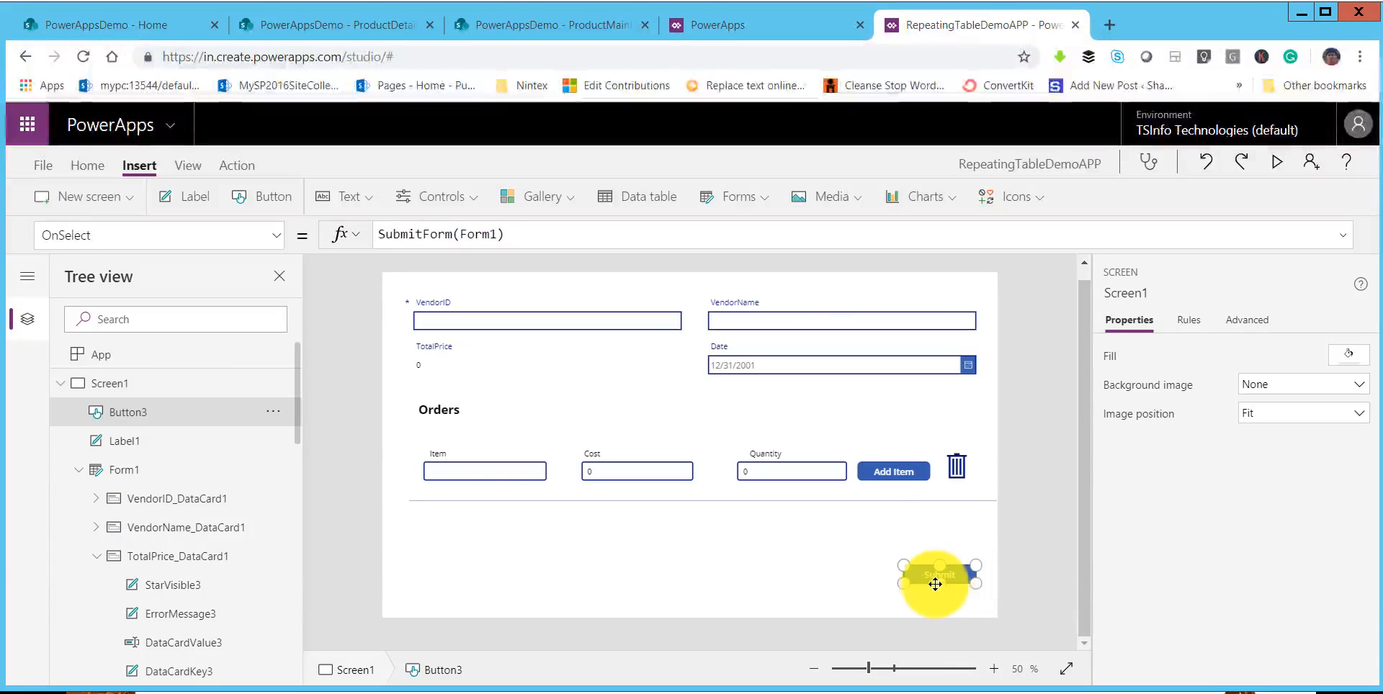
{"action": "left_click", "coordinate": [563, 238]}
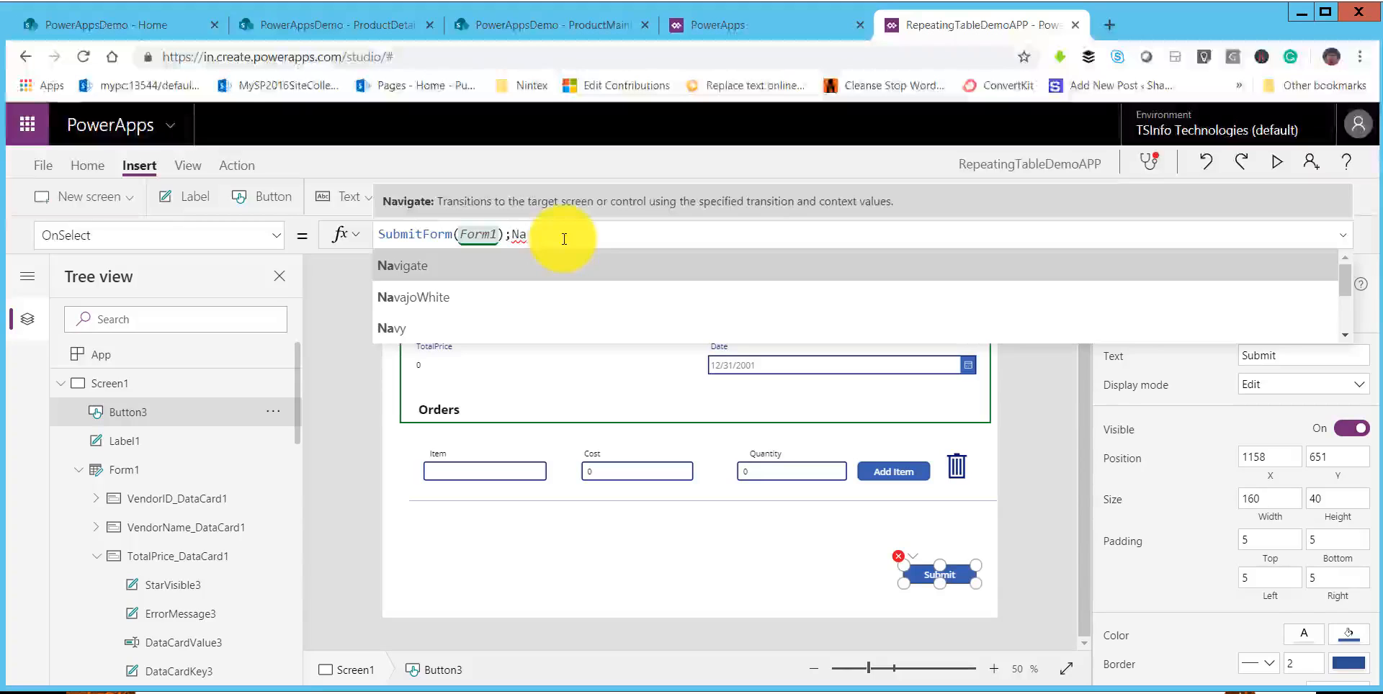
{"action": "key", "text": "Tab"}
{"action": "type", "text": "sc"}
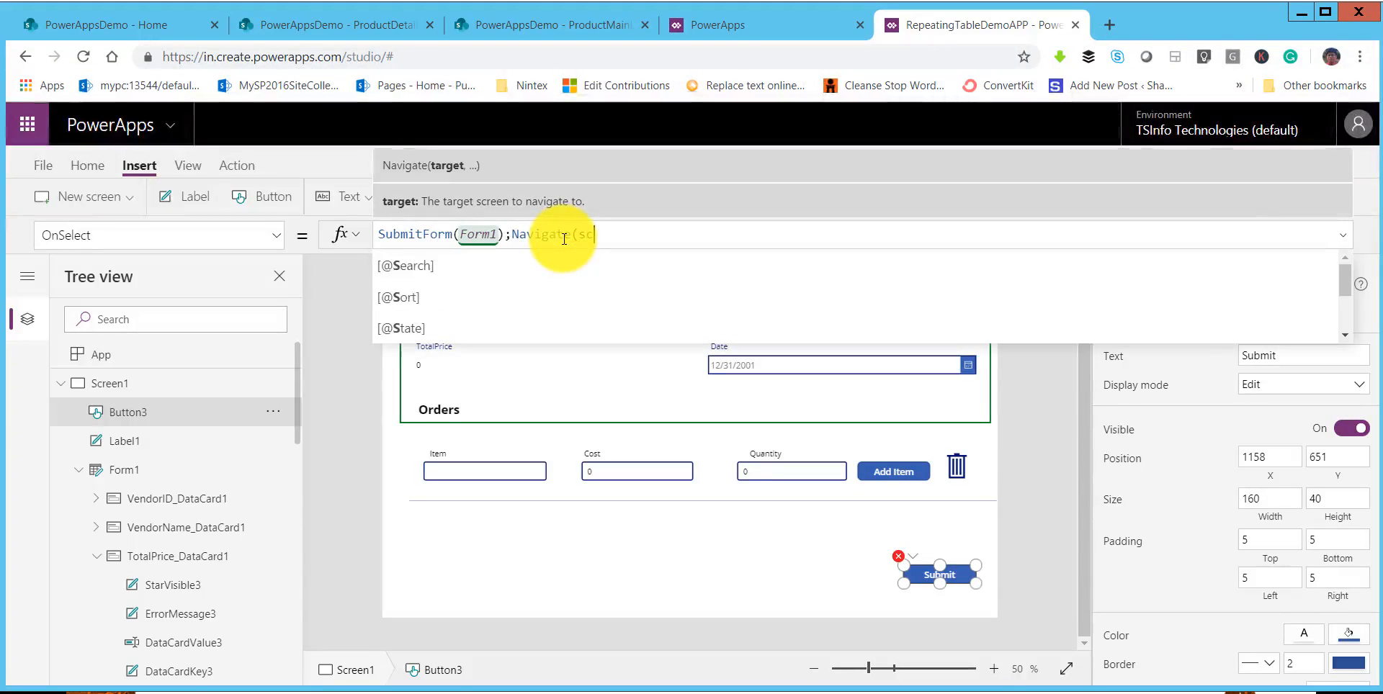
{"action": "key", "text": "BackSpace"}
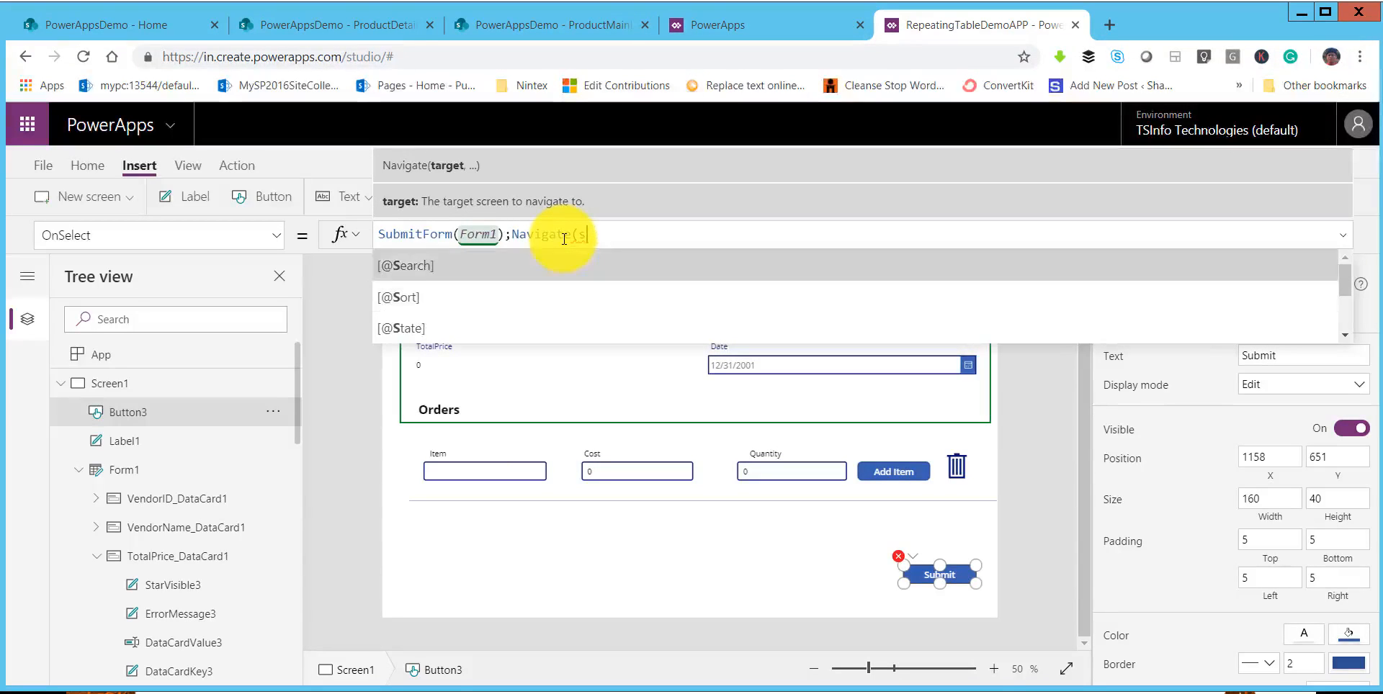
{"action": "key", "text": "Down"}
{"action": "key", "text": "Down"}
{"action": "key", "text": "Down"}
{"action": "type", "text": "c"}
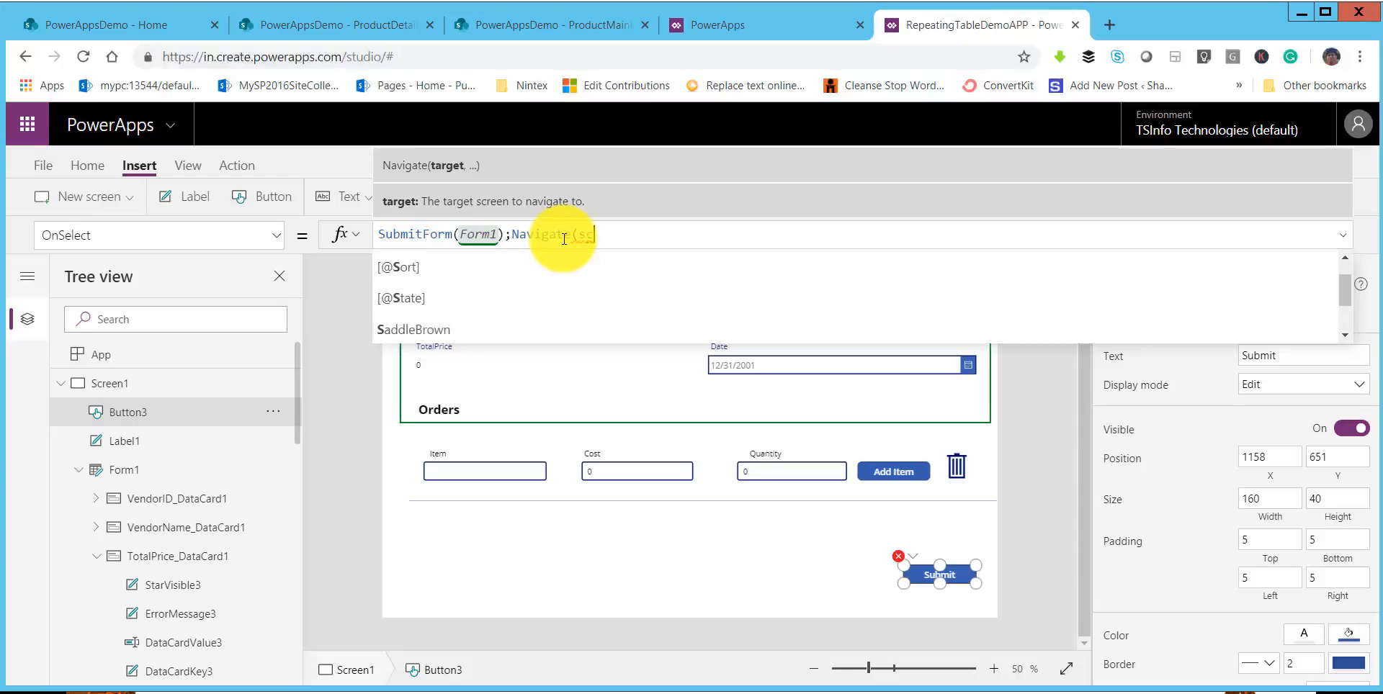
{"action": "key", "text": "Down"}
{"action": "key", "text": "Down"}
{"action": "key", "text": "Down"}
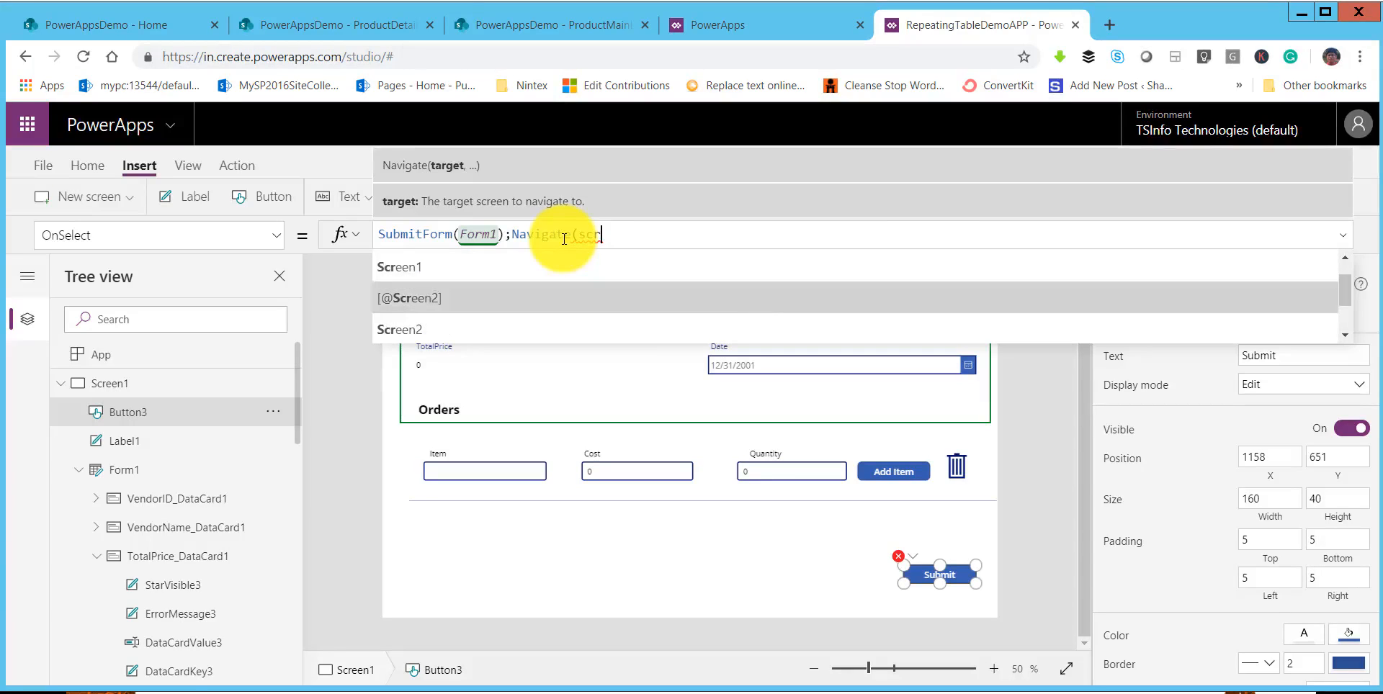
{"action": "key", "text": "Tab"}
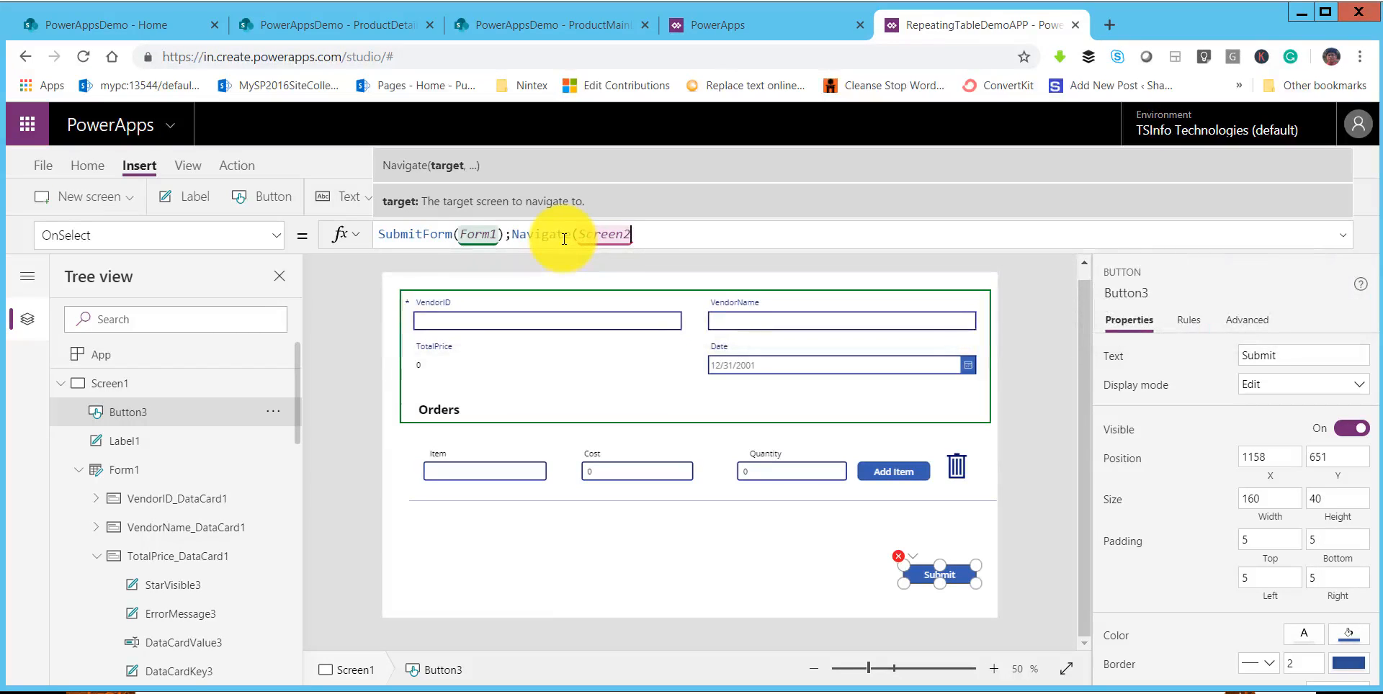
Complete the Submit button's Navigate function with the None screen transition and collapse Screen2 in the tree.
{"action": "type", "text": ","}
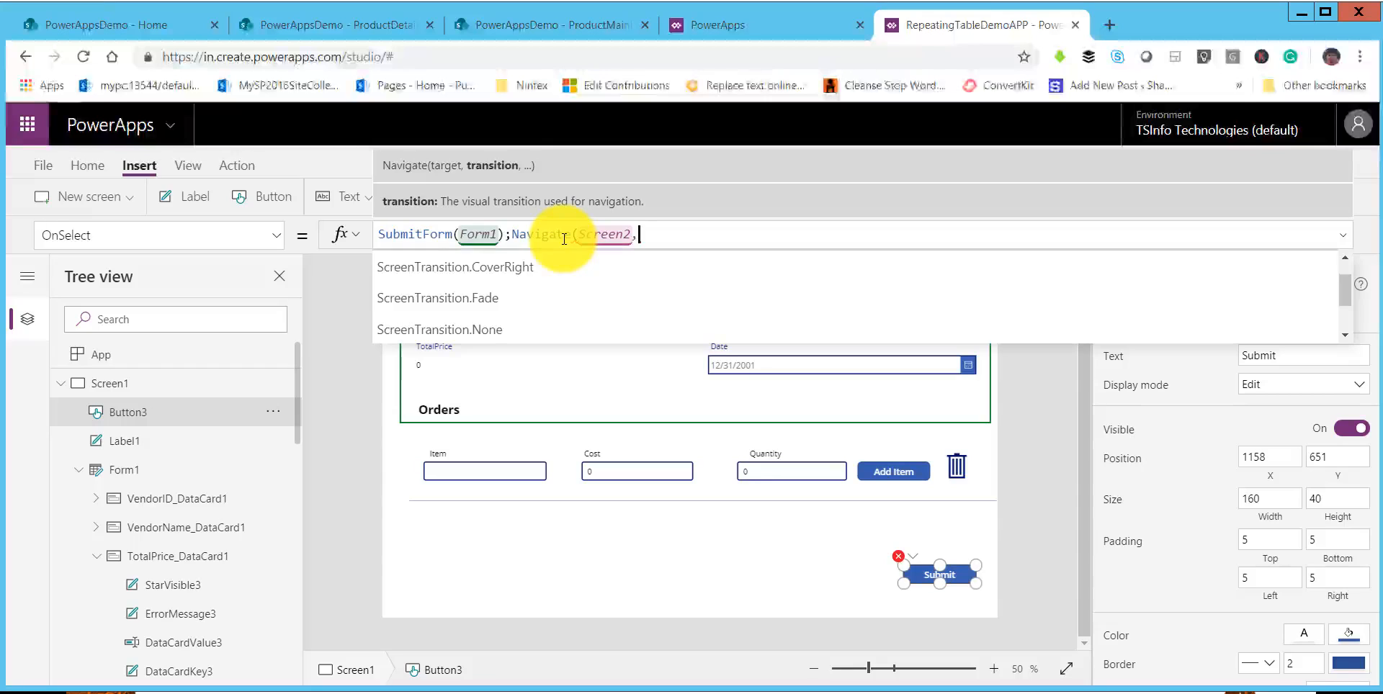
{"action": "key", "text": "Down"}
{"action": "key", "text": "Tab"}
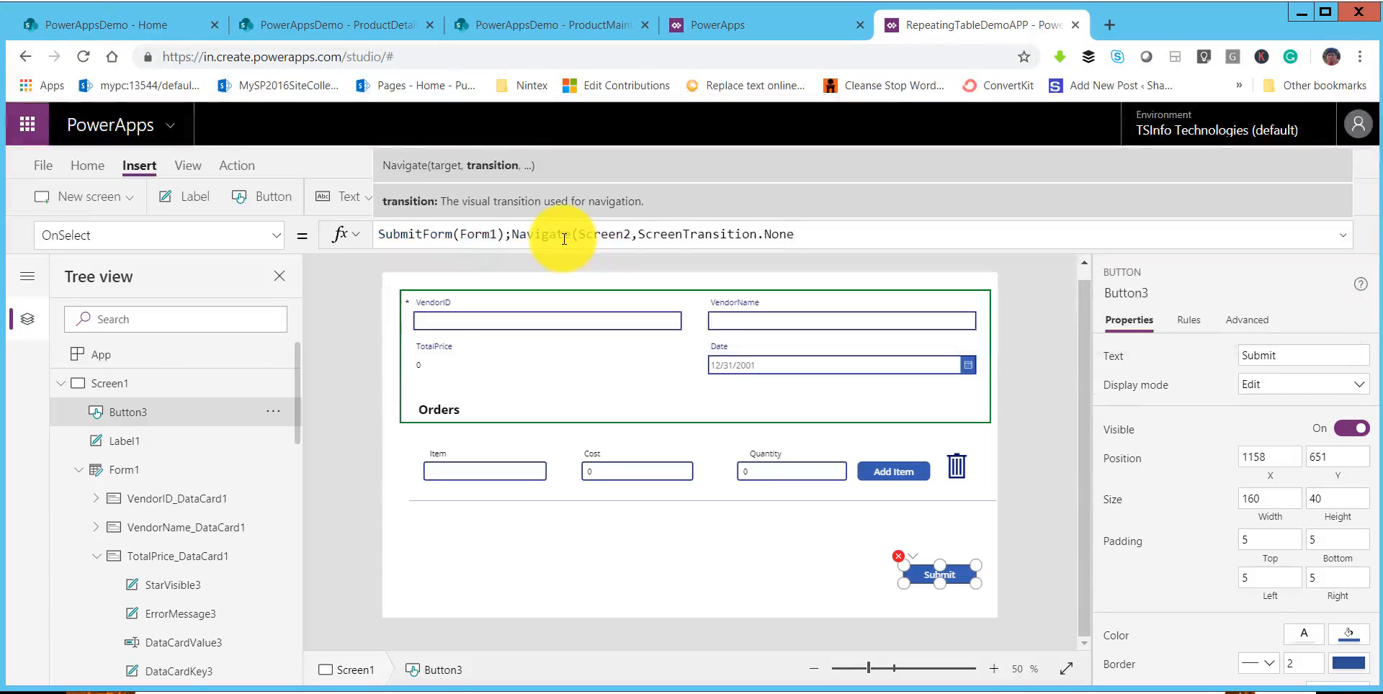
{"action": "type", "text": ")"}
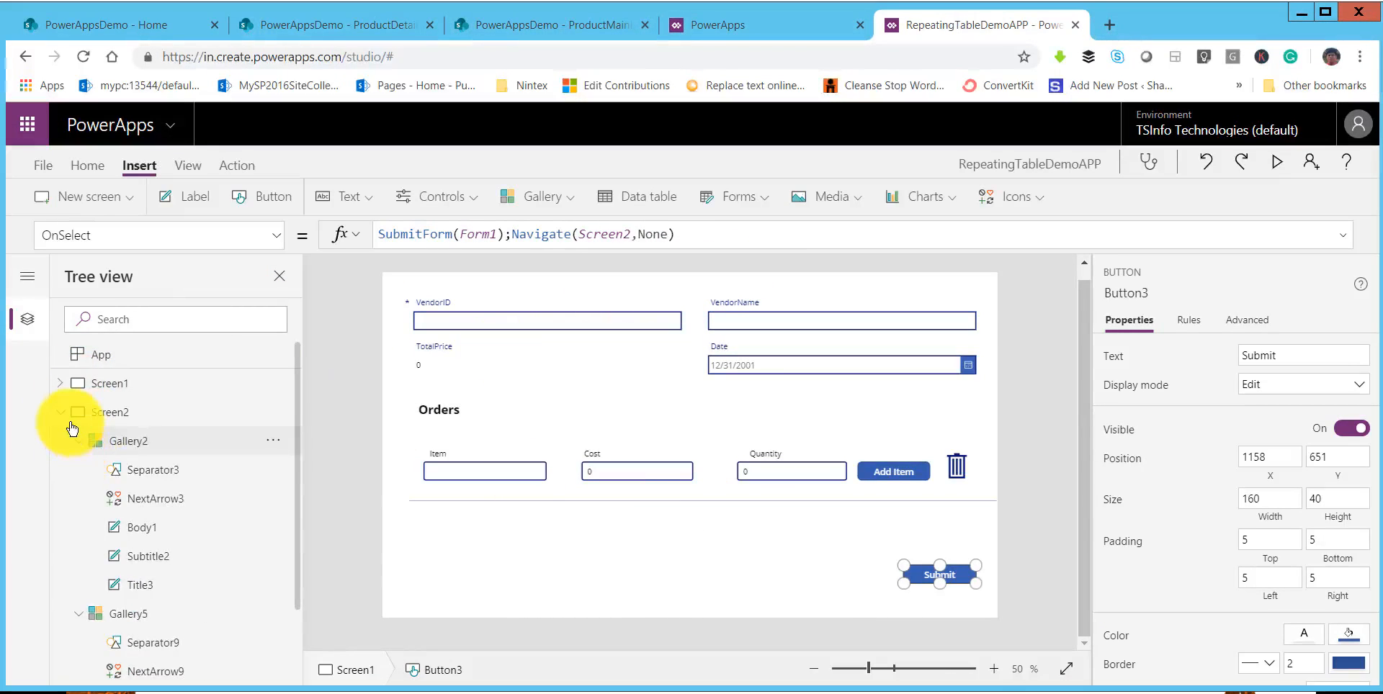
{"action": "left_click", "coordinate": [62, 413]}
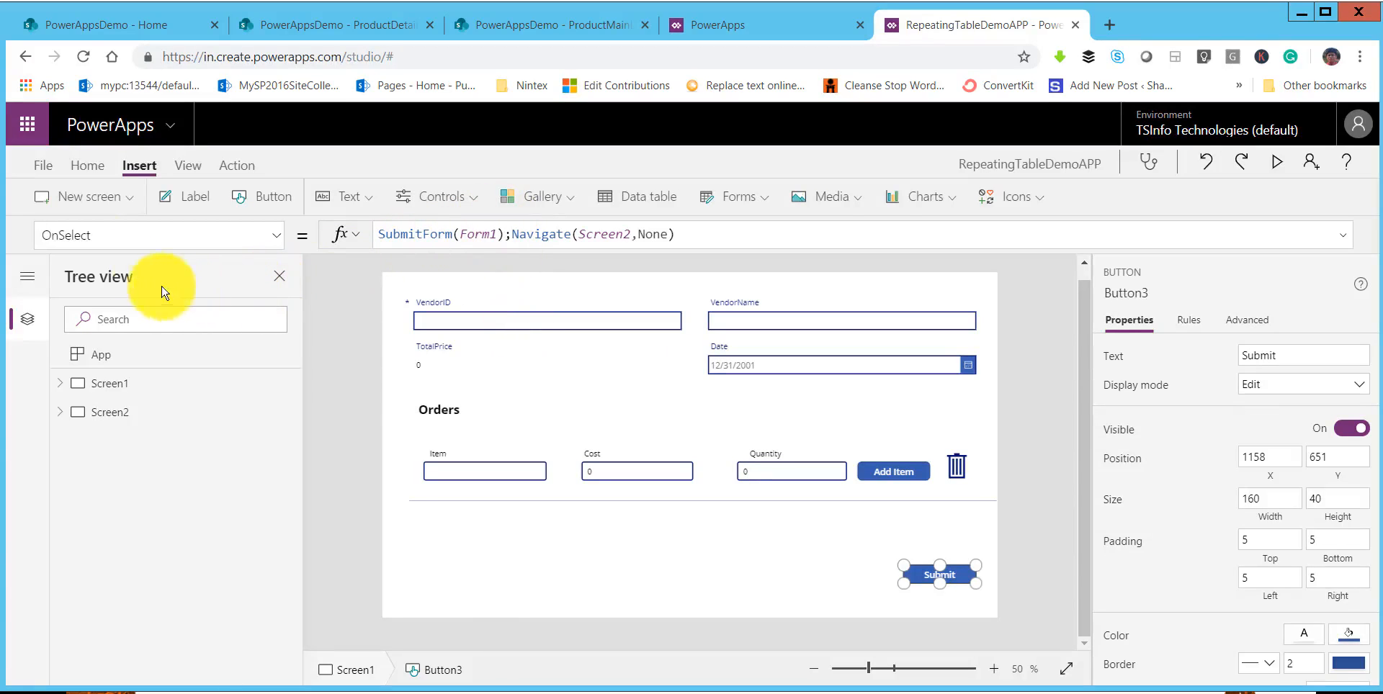
Save the app to the cloud under the name RepeatingTableDemoAPP.
{"action": "left_click", "coordinate": [39, 166]}
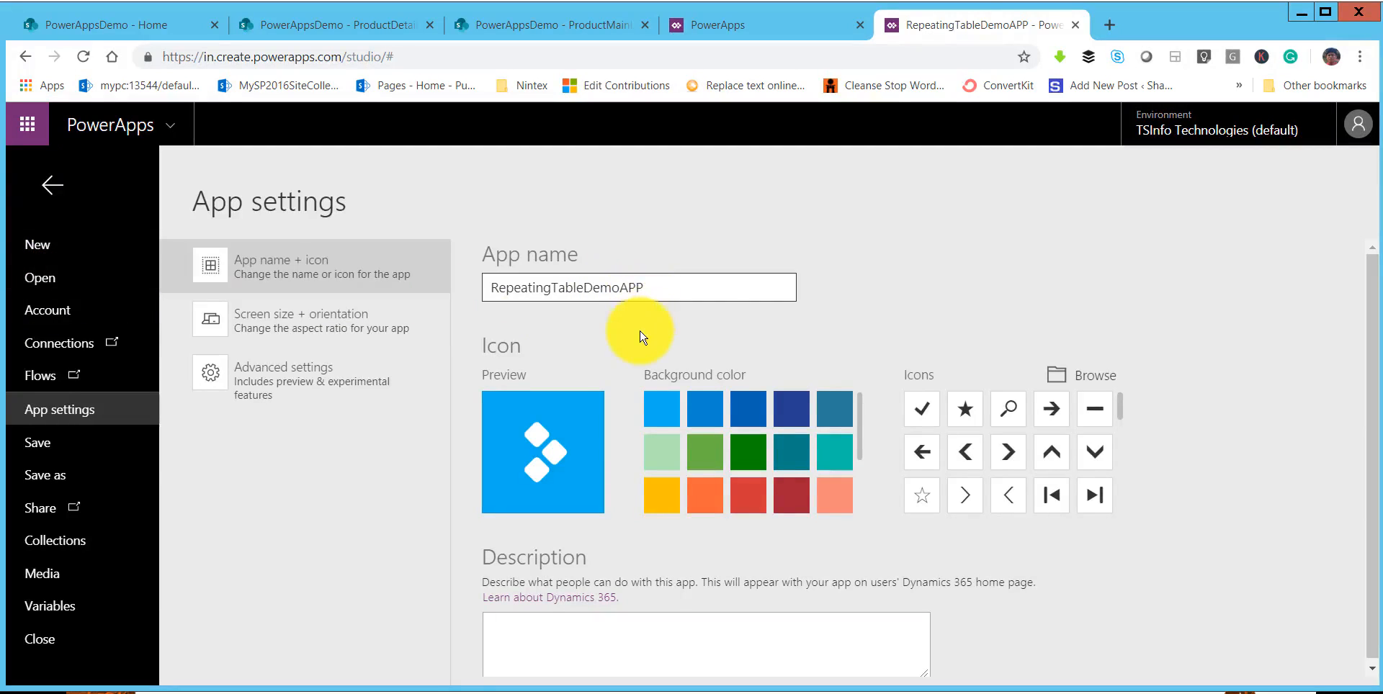
{"action": "scroll", "coordinate": [676, 461], "scroll_direction": "down", "scroll_amount": 1}
{"action": "scroll", "coordinate": [676, 460], "scroll_direction": "down", "scroll_amount": 2}
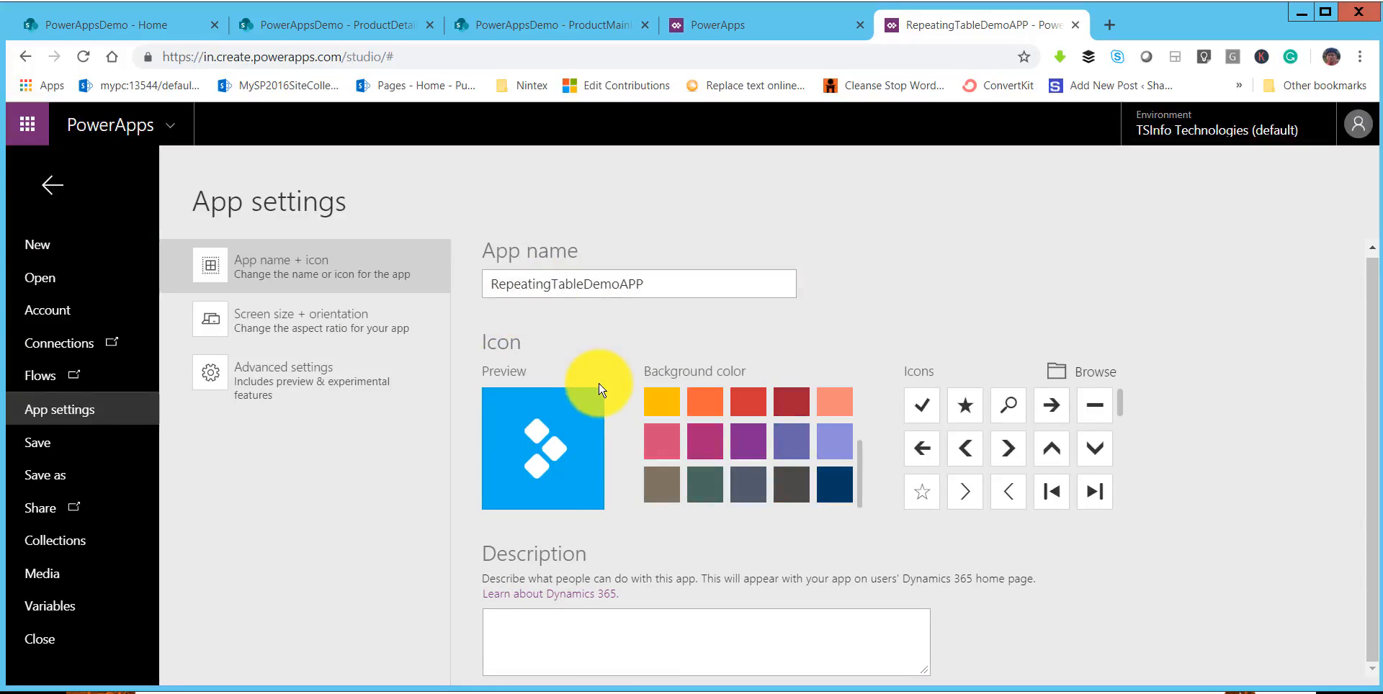
{"action": "scroll", "coordinate": [598, 390], "scroll_direction": "up", "scroll_amount": 1}
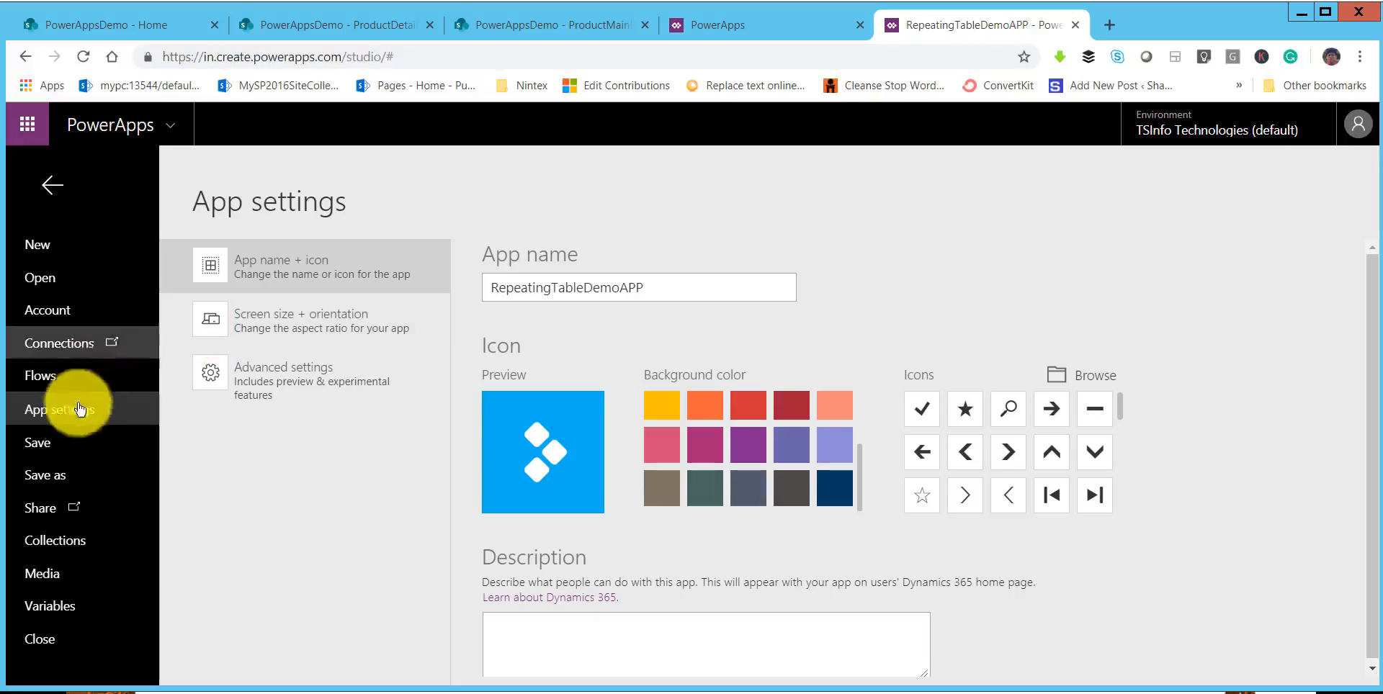
{"action": "left_click", "coordinate": [58, 446]}
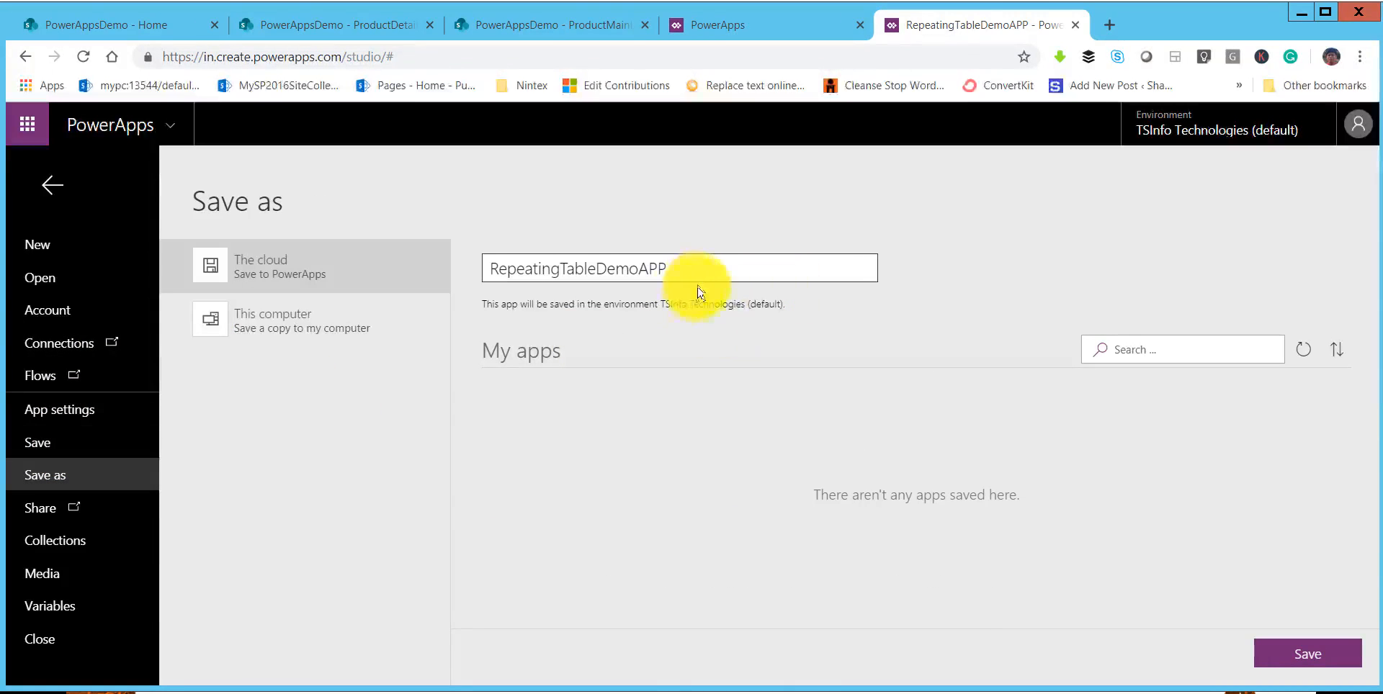
{"action": "left_click", "coordinate": [66, 473]}
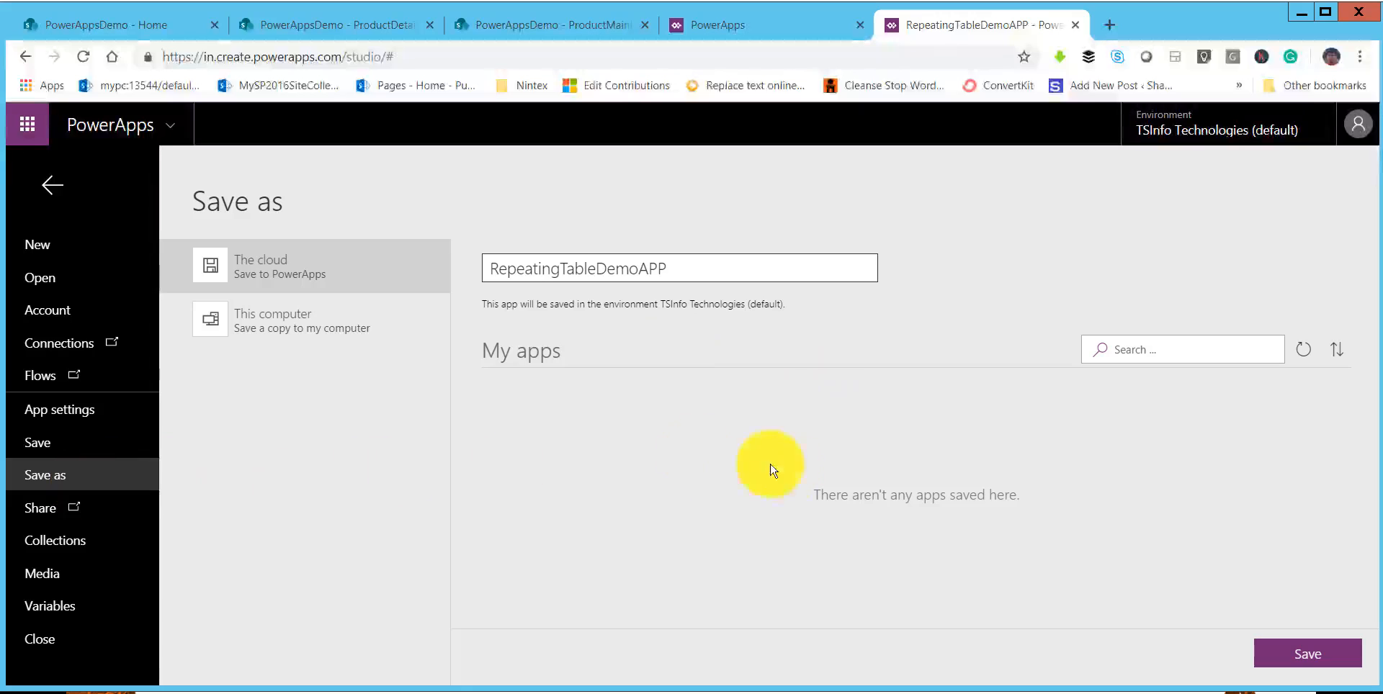
{"action": "left_click", "coordinate": [1292, 655]}
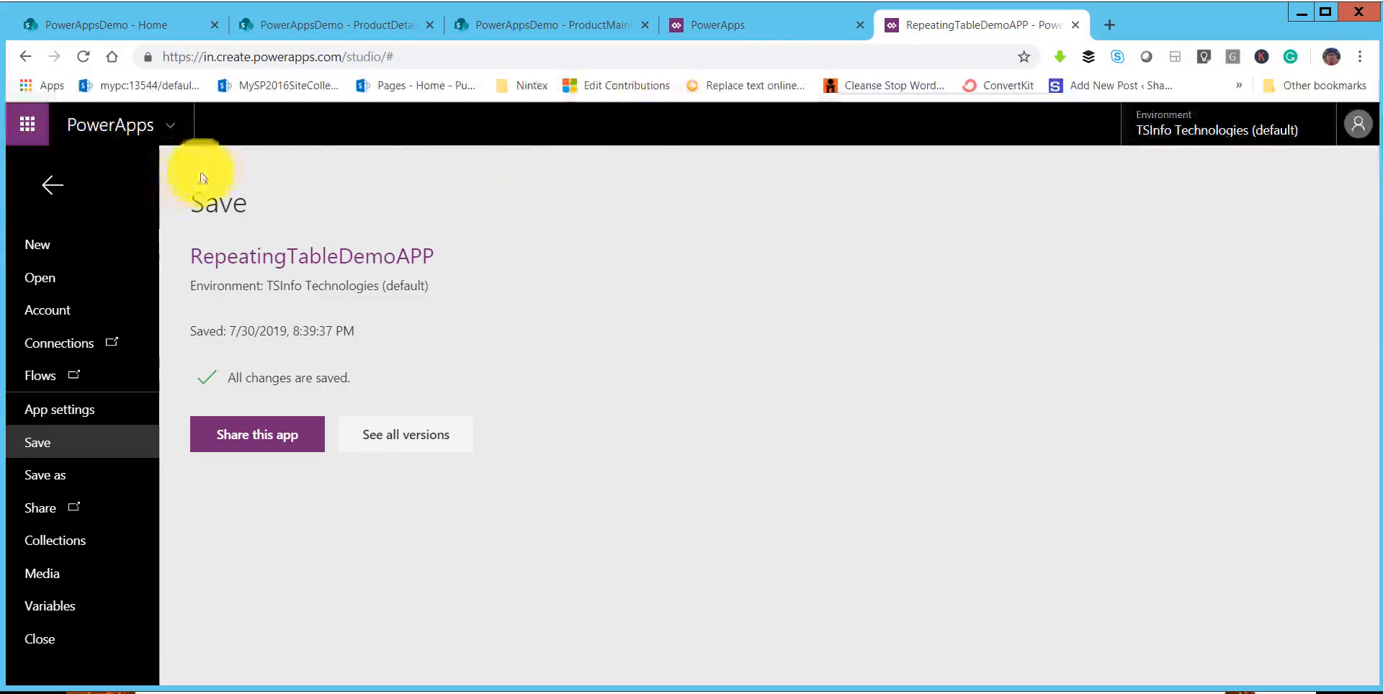
Play RepeatingTableDemoAPP from the environment's list of apps, dismissing the Get Help to Build Apps notice.
{"action": "left_click", "coordinate": [752, 29]}
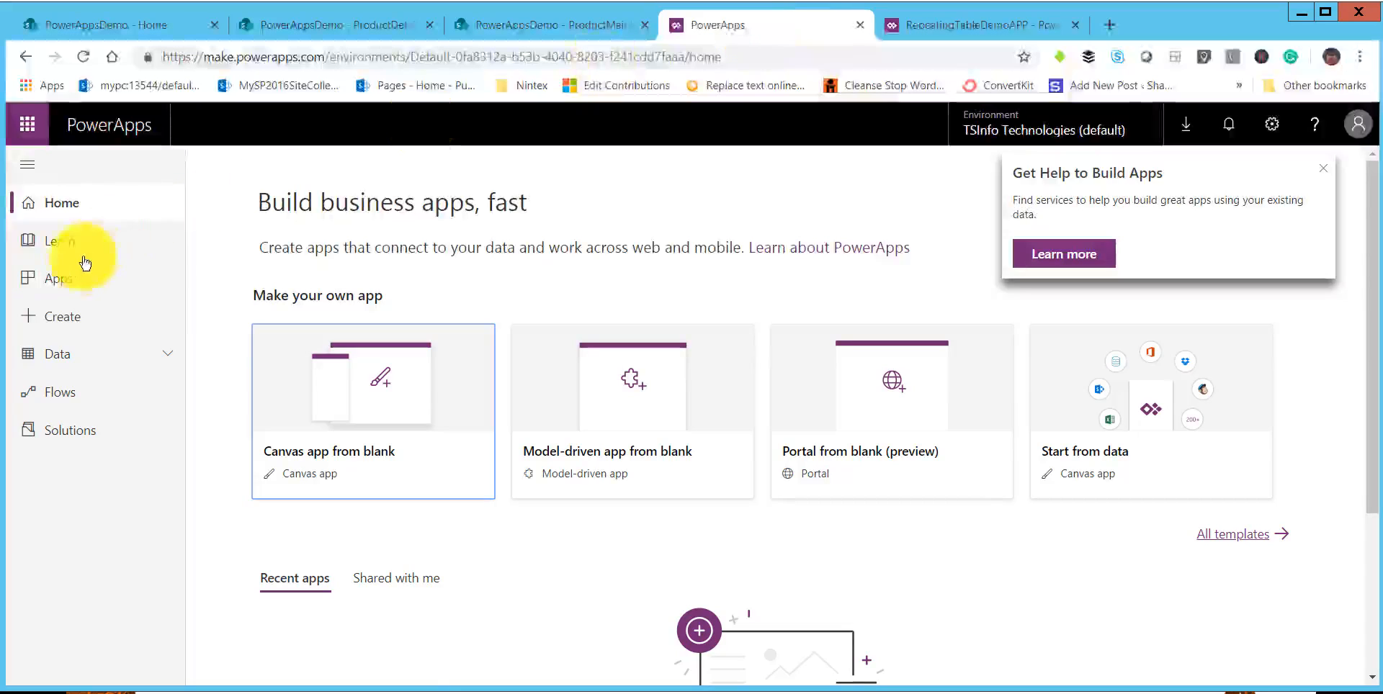
{"action": "left_click", "coordinate": [70, 283]}
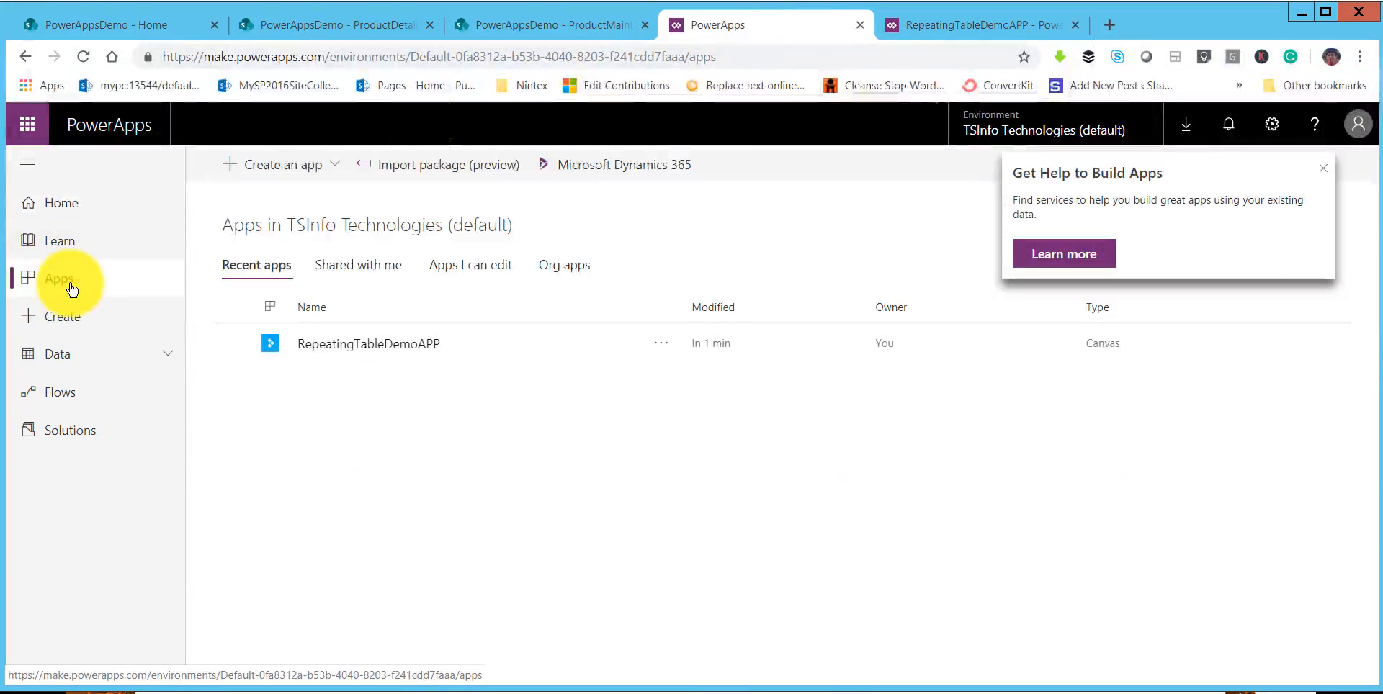
{"action": "left_click", "coordinate": [1323, 167]}
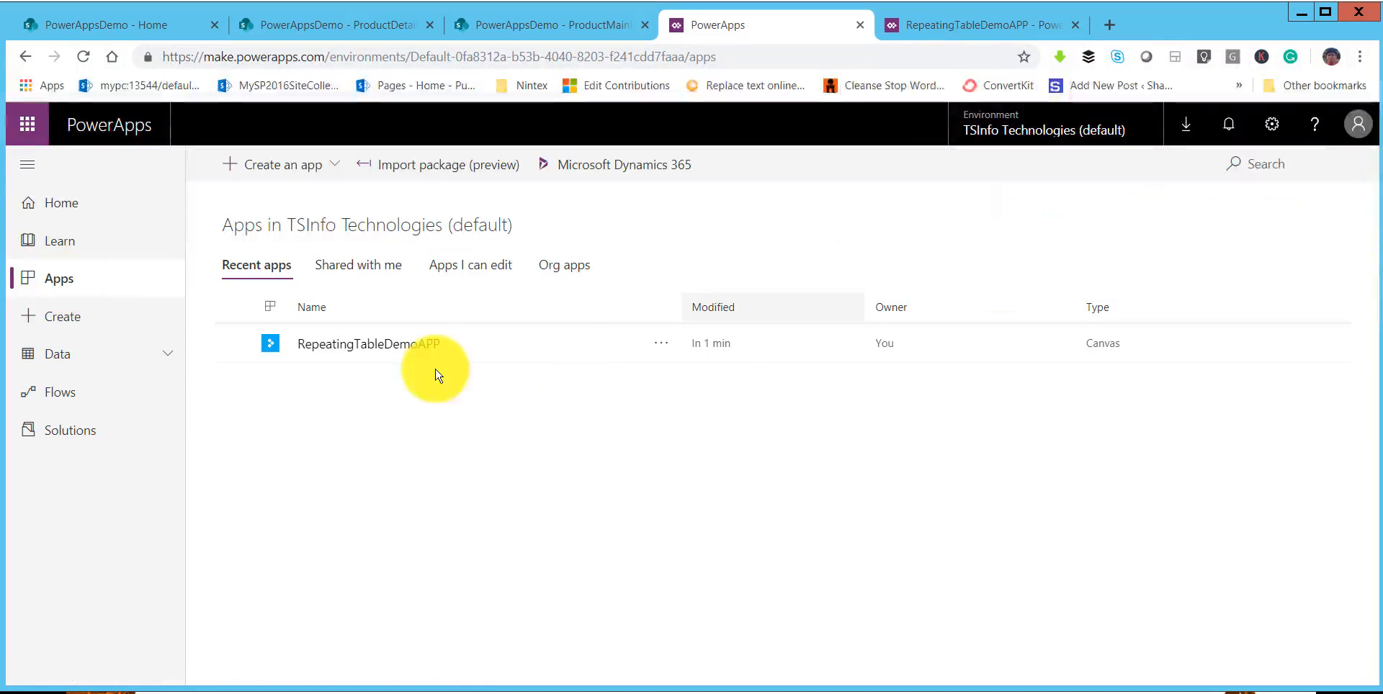
{"action": "left_click", "coordinate": [660, 349]}
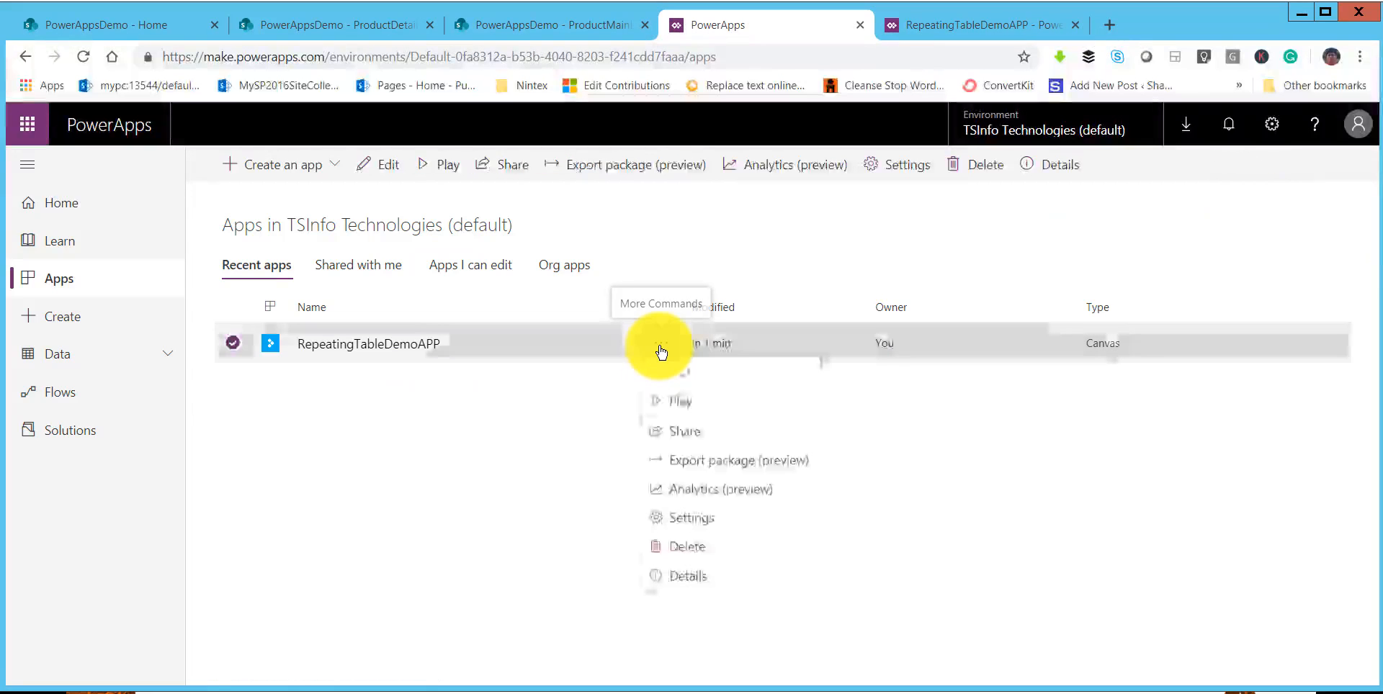
{"action": "left_click", "coordinate": [682, 409]}
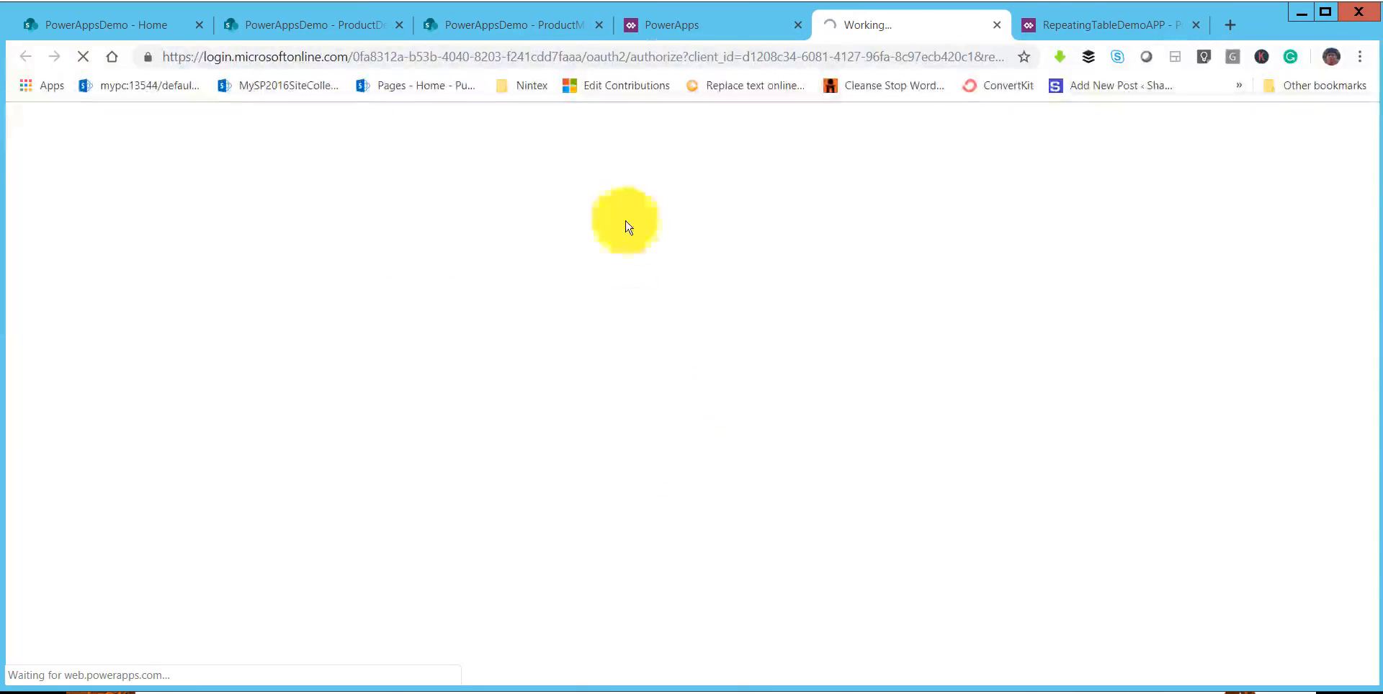
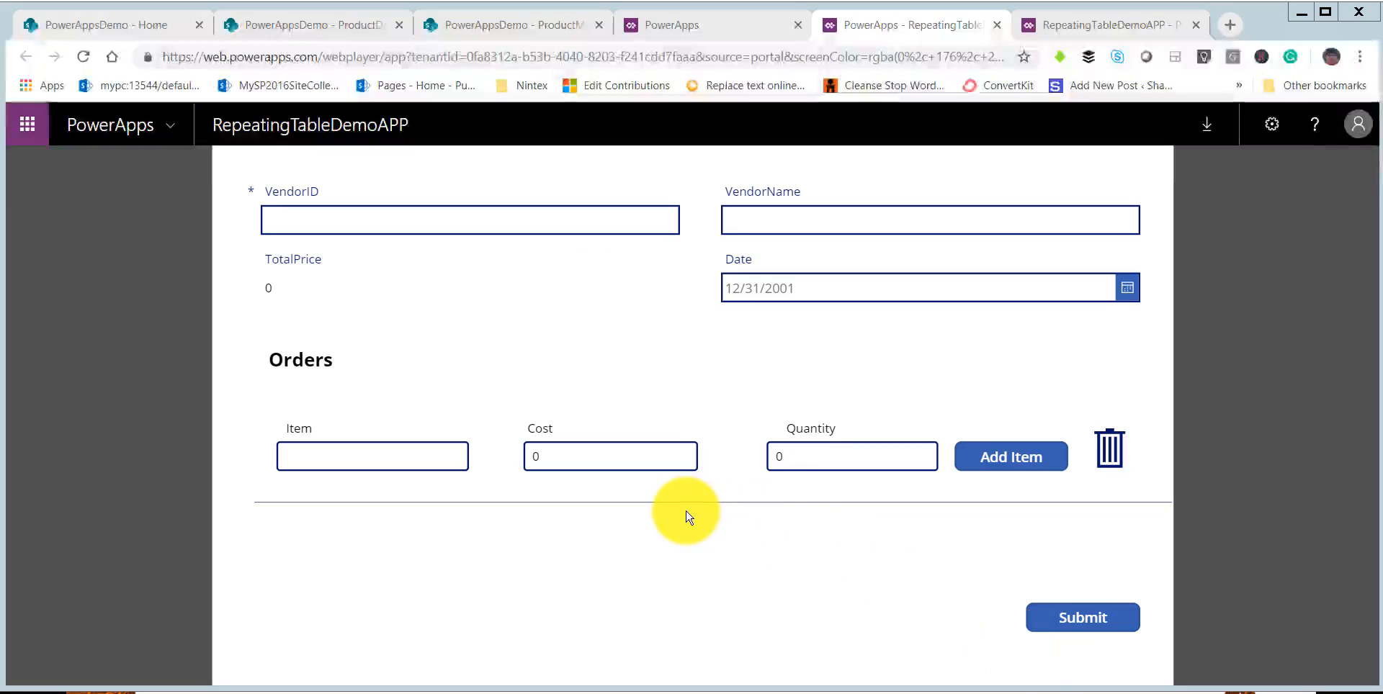
Fill in the running form's VendorID as TSInfoLG and VendorName as LG.
{"action": "left_click", "coordinate": [378, 221]}
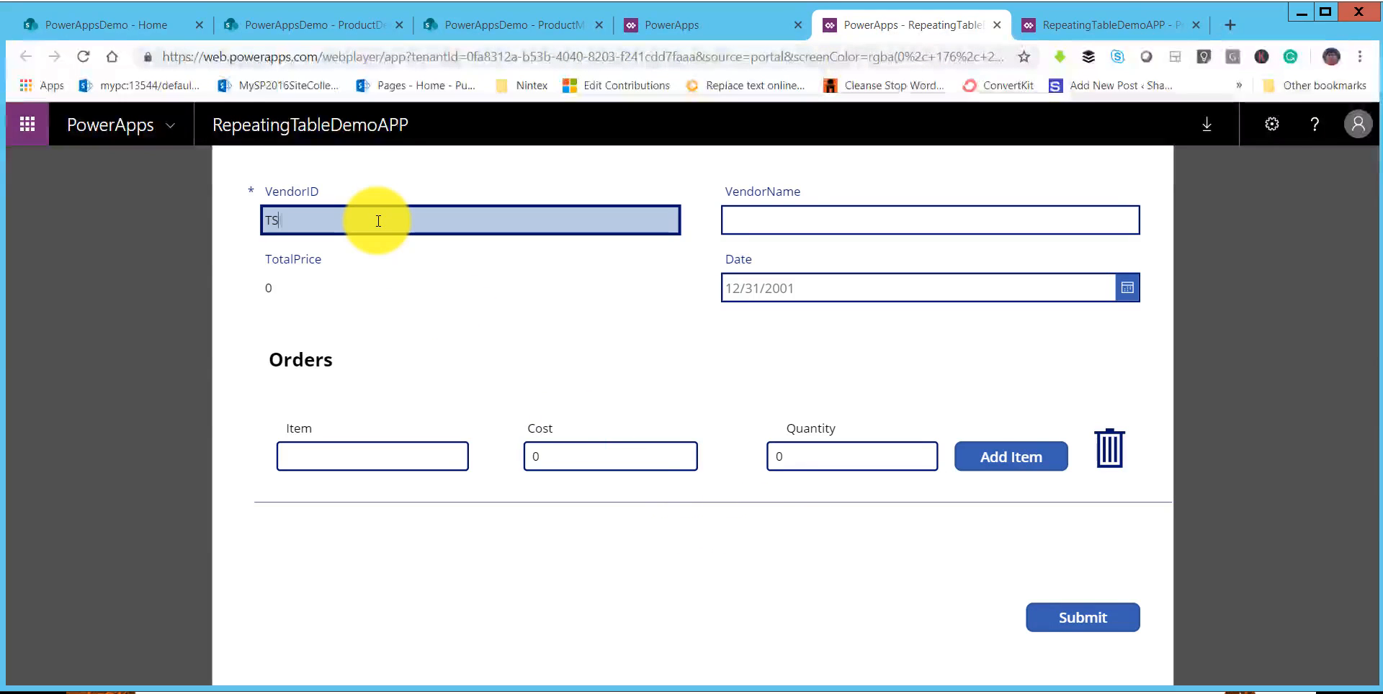
{"action": "type", "text": "TSInfoLG"}
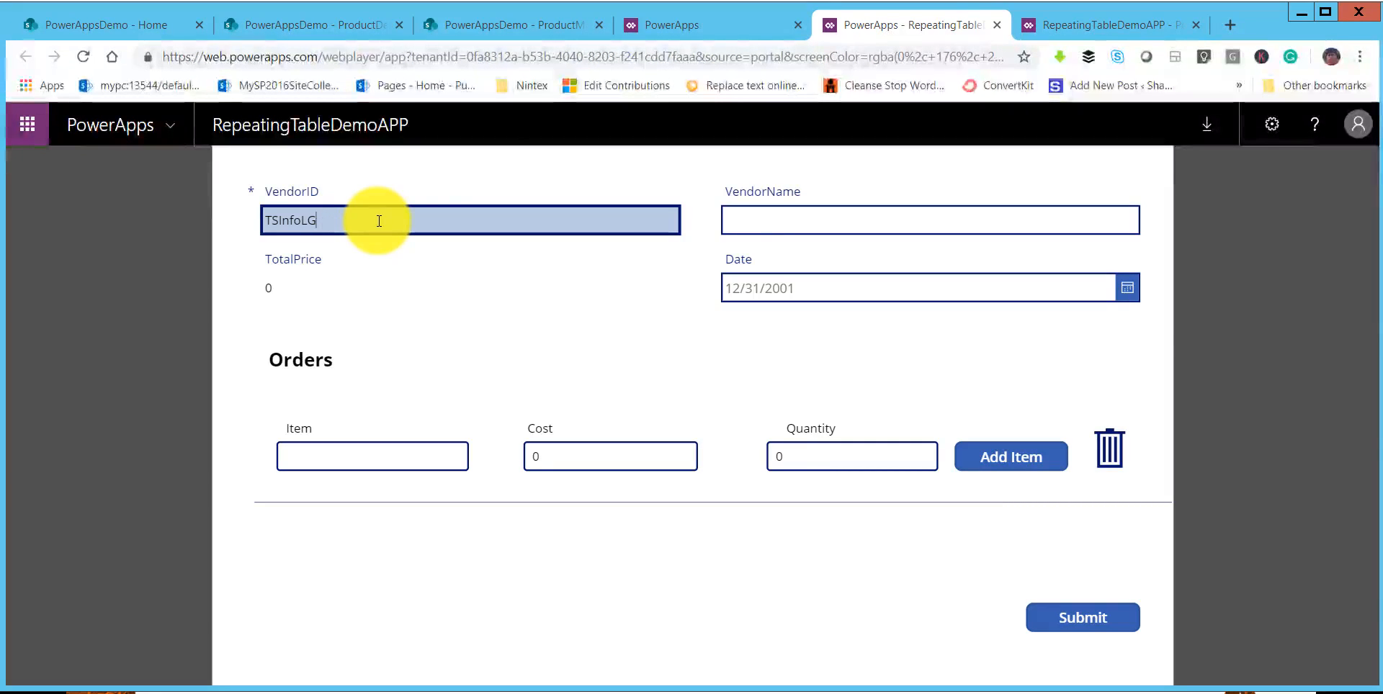
{"action": "left_click", "coordinate": [753, 219]}
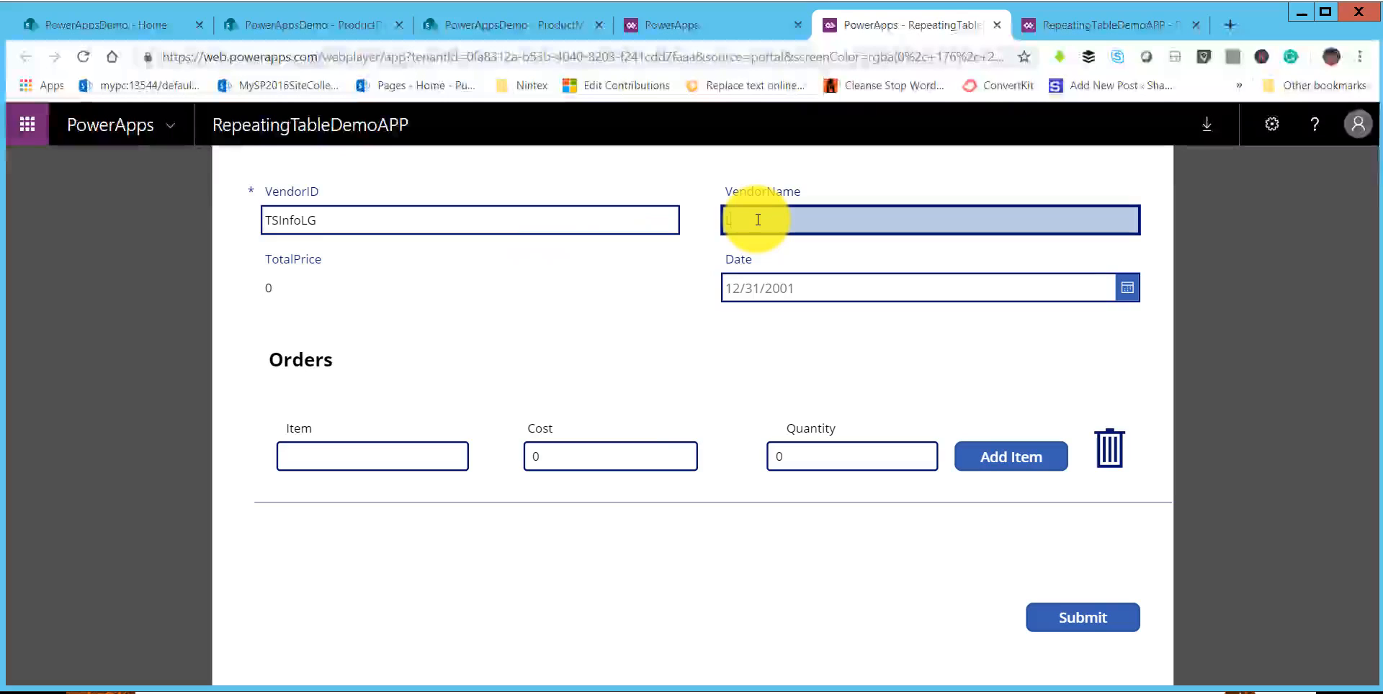
{"action": "type", "text": "LG"}
Enter the first order item as SmartPhone with cost 100 and quantity 2, and add it to the order.
{"action": "left_click", "coordinate": [373, 457]}
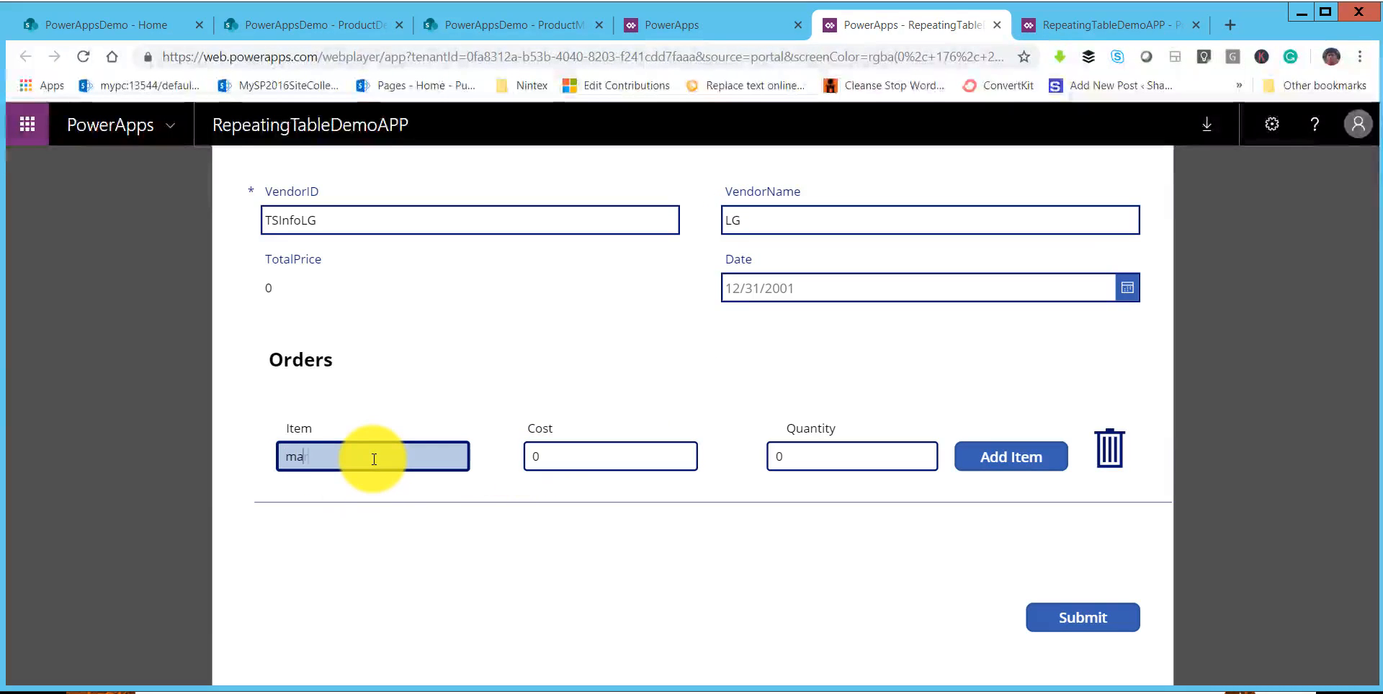
{"action": "type", "text": "Smart"}
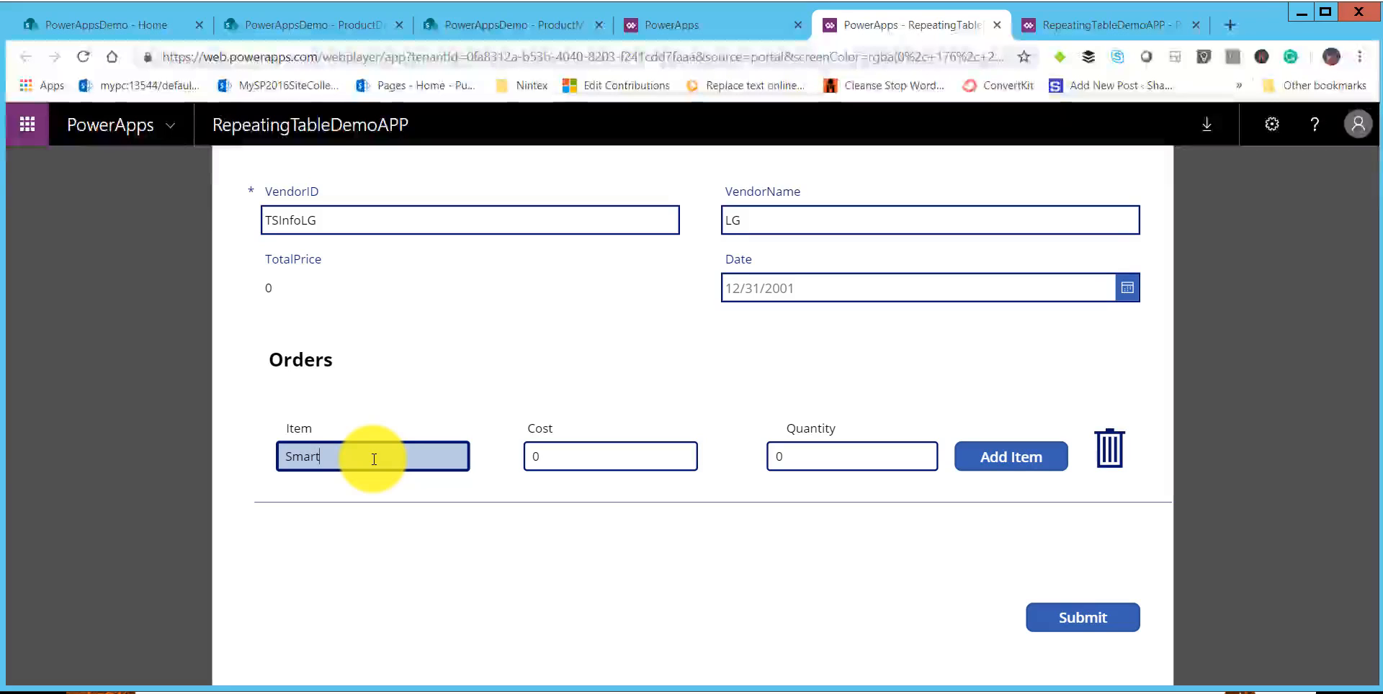
{"action": "type", "text": "Phone"}
{"action": "left_click", "coordinate": [533, 457]}
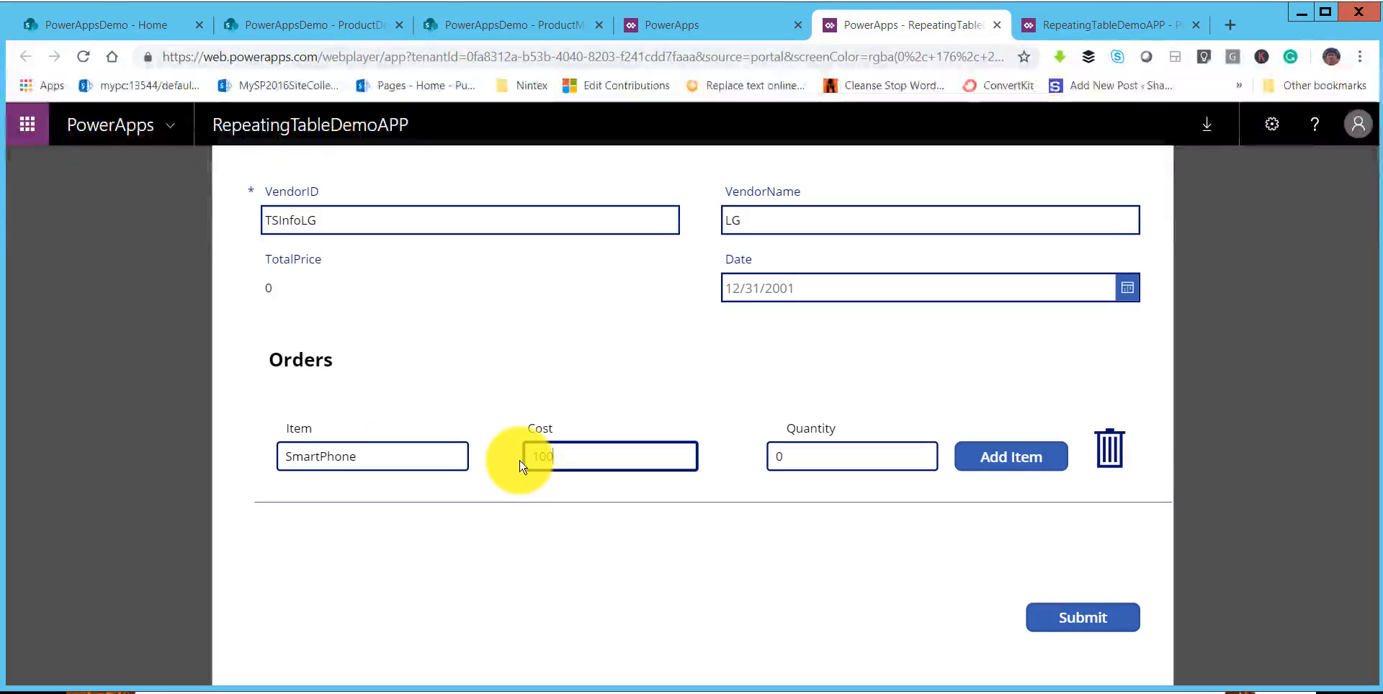
{"action": "left_click", "coordinate": [779, 457]}
{"action": "type", "text": "2"}
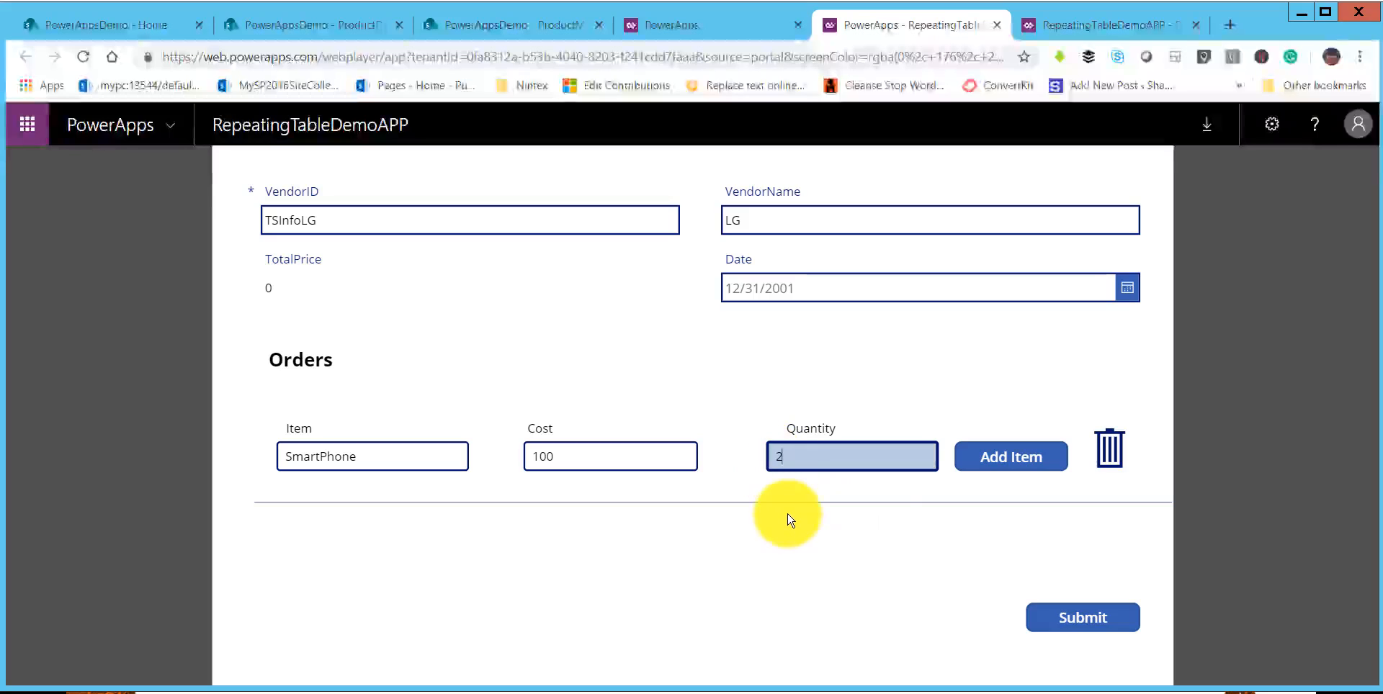
{"action": "left_click", "coordinate": [790, 518]}
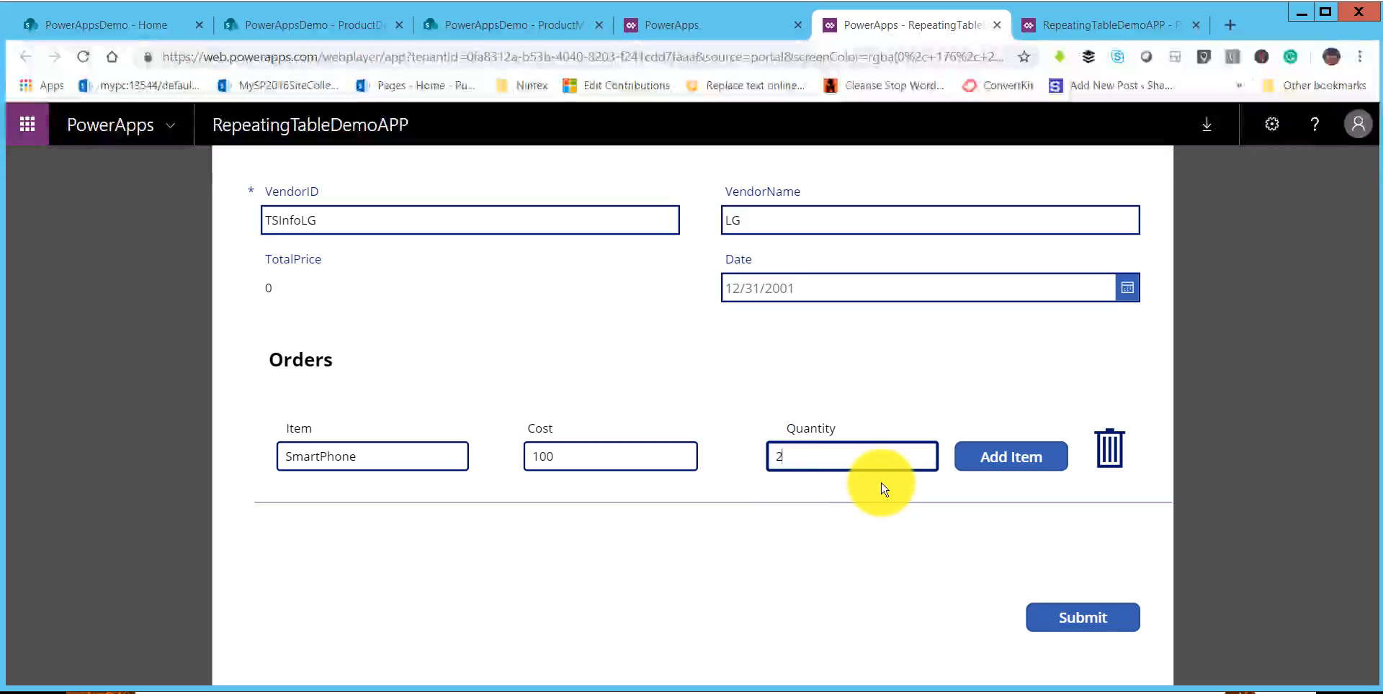
{"action": "left_click", "coordinate": [975, 457]}
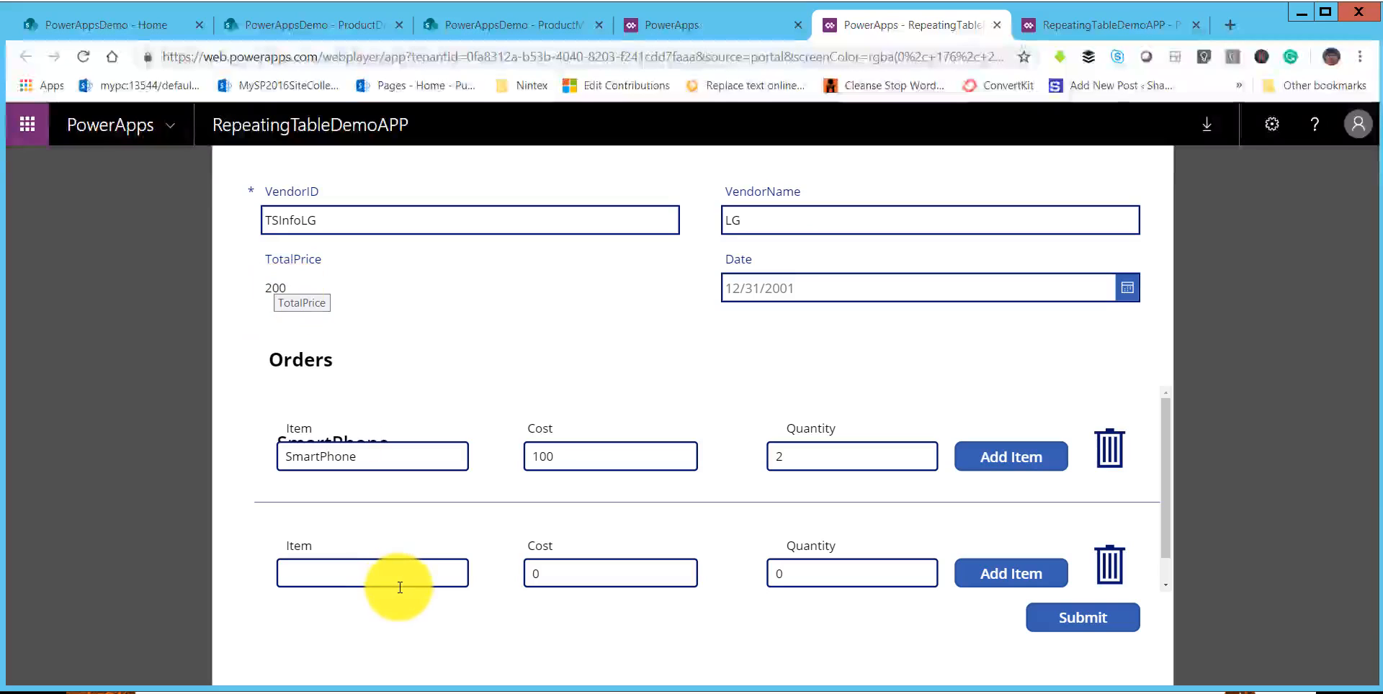
Enter a second order item as TV with cost 300 and quantity 3, and add it to the order.
{"action": "left_click", "coordinate": [373, 570]}
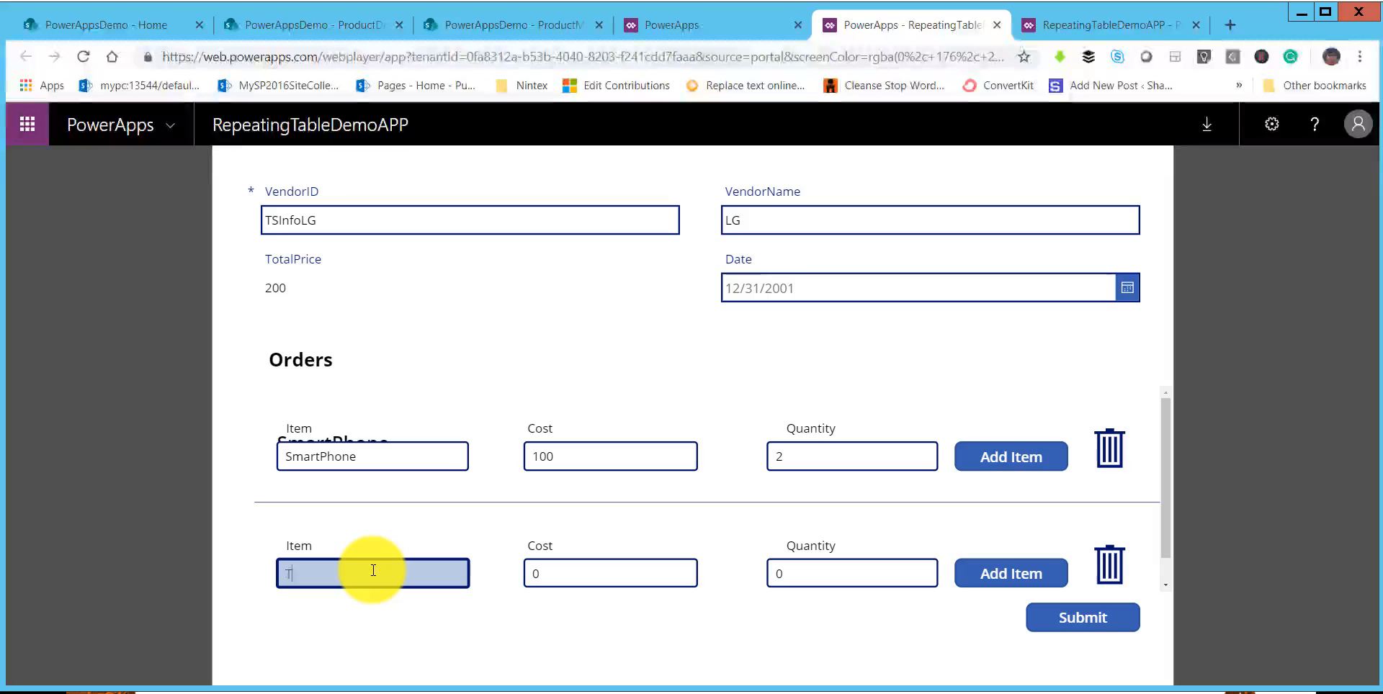
{"action": "left_click", "coordinate": [522, 576]}
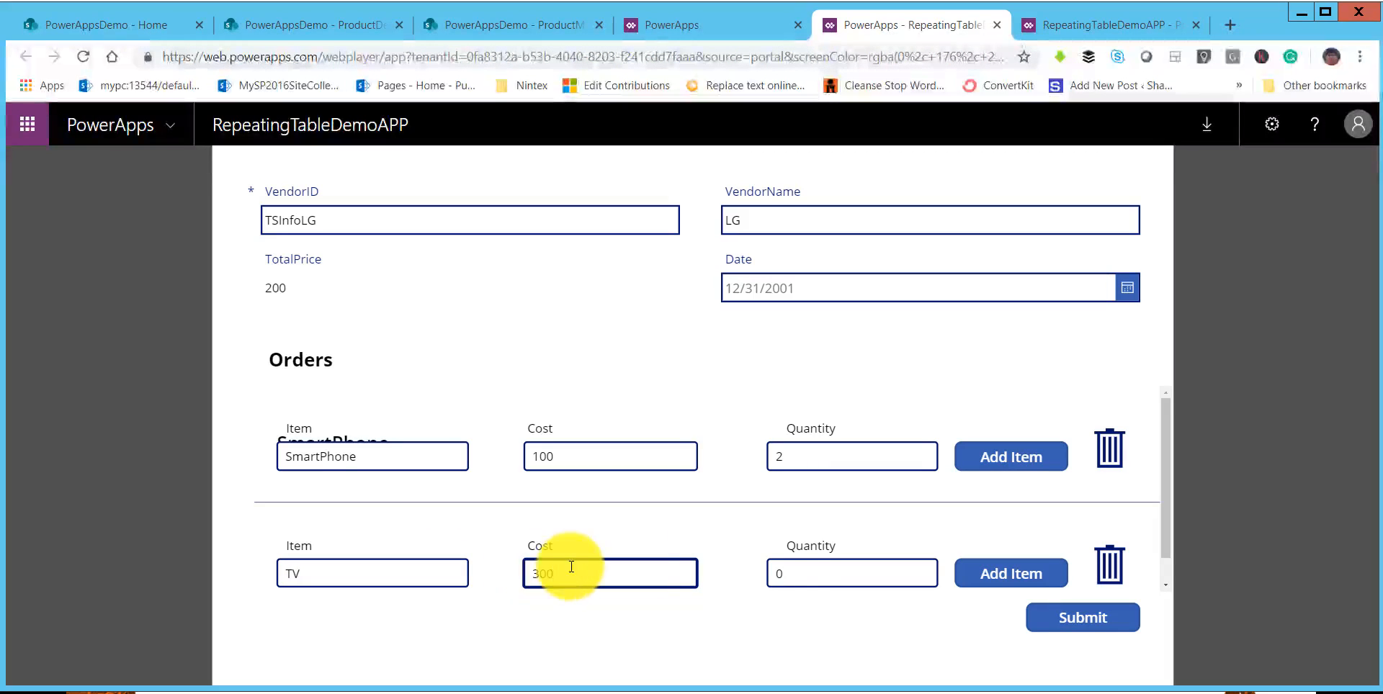
{"action": "left_click", "coordinate": [768, 576]}
{"action": "type", "text": "3"}
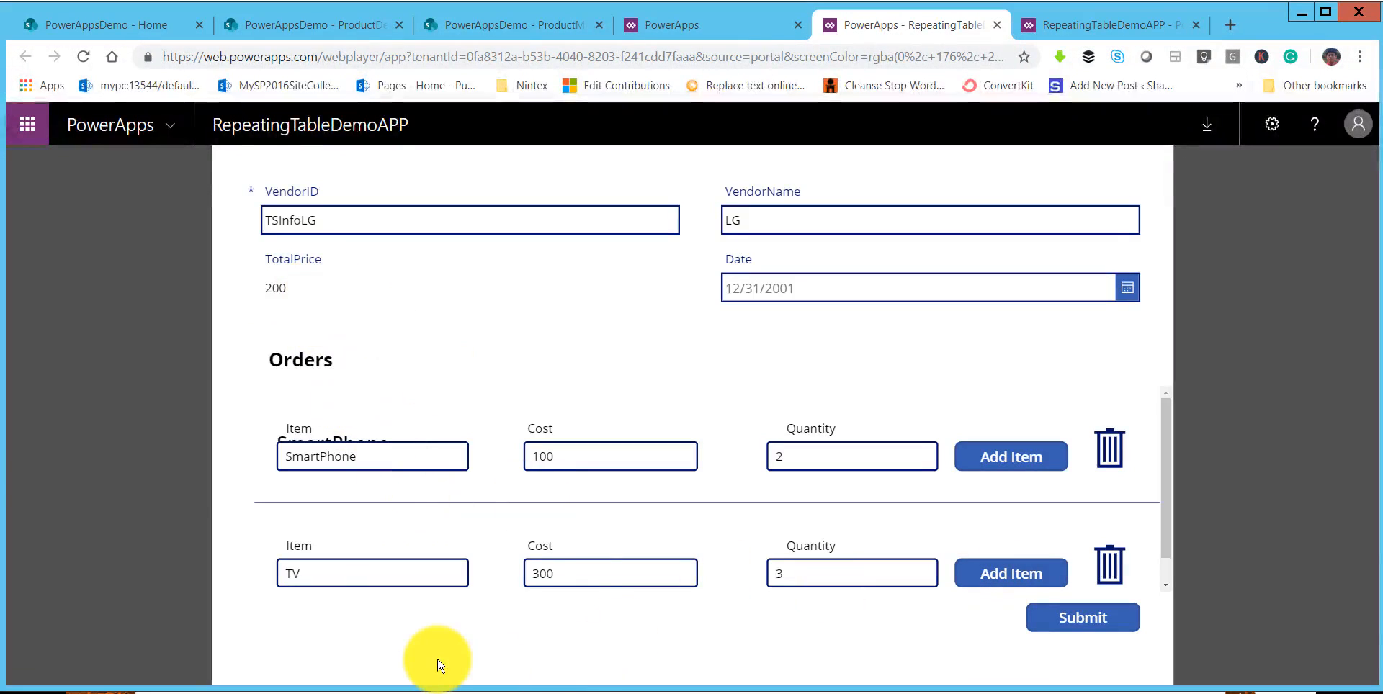
{"action": "left_click", "coordinate": [1023, 576]}
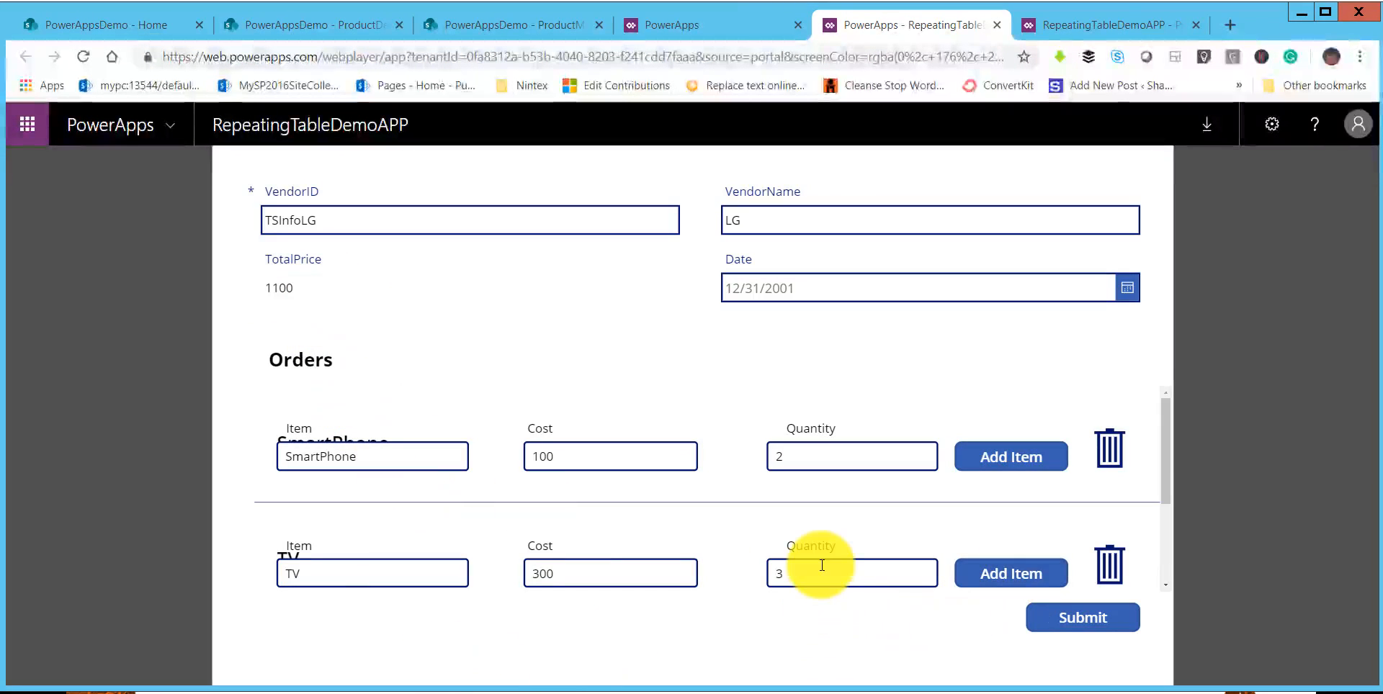
Delete the TV row with cost 300 from the order items.
{"action": "scroll", "coordinate": [821, 563], "scroll_direction": "up", "scroll_amount": 1}
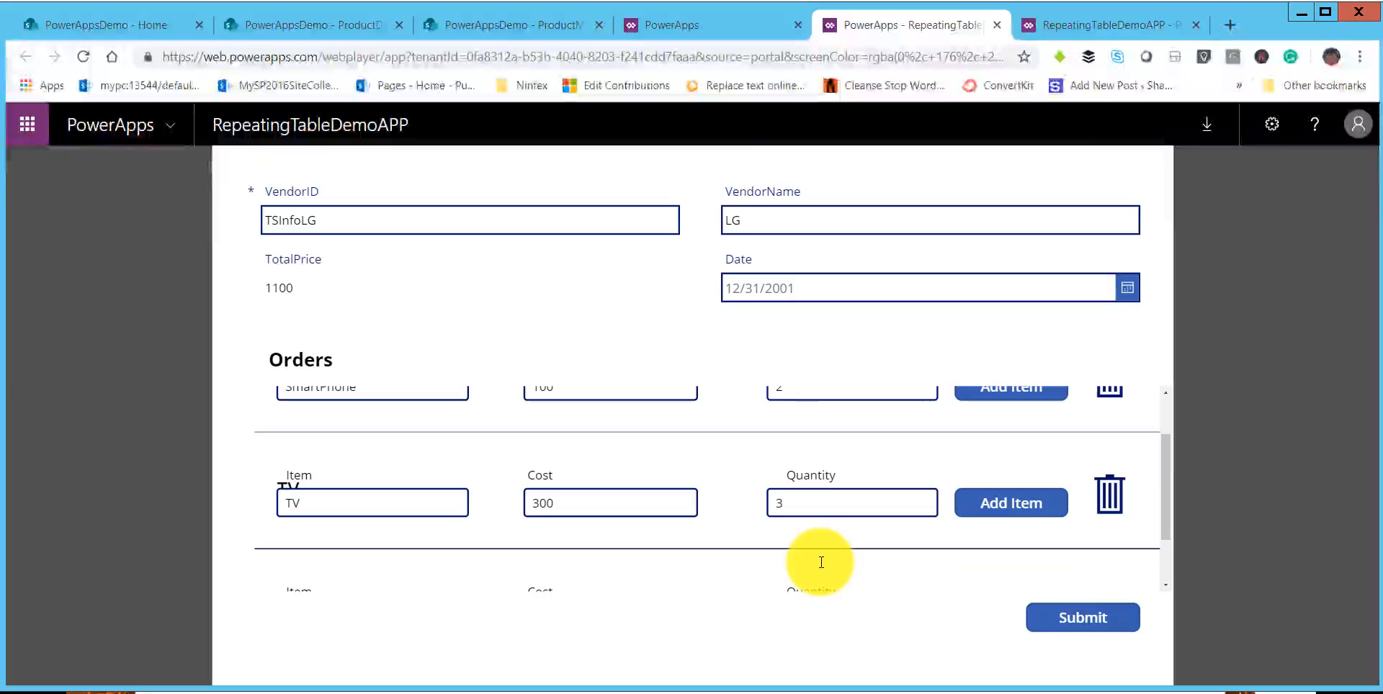
{"action": "scroll", "coordinate": [821, 562], "scroll_direction": "down", "scroll_amount": 1}
{"action": "scroll", "coordinate": [821, 562], "scroll_direction": "up", "scroll_amount": 2}
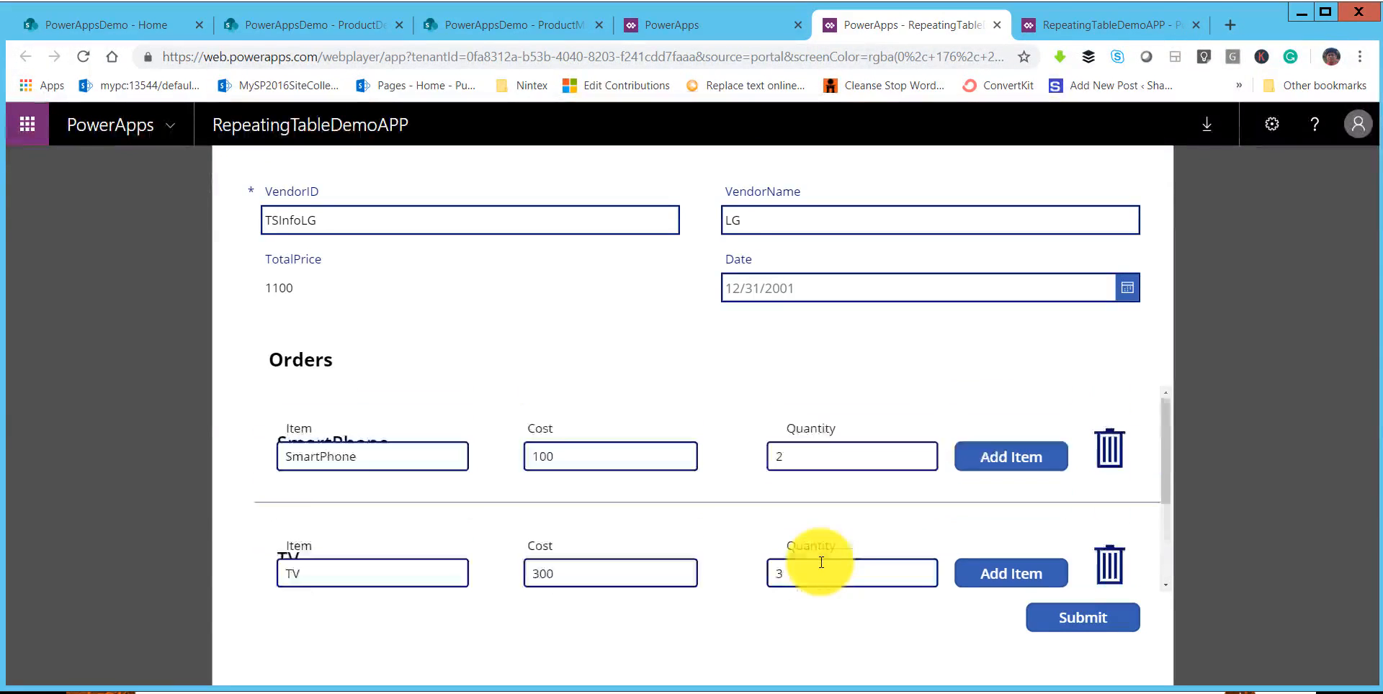
{"action": "scroll", "coordinate": [821, 562], "scroll_direction": "down", "scroll_amount": 1}
{"action": "left_click", "coordinate": [1099, 514]}
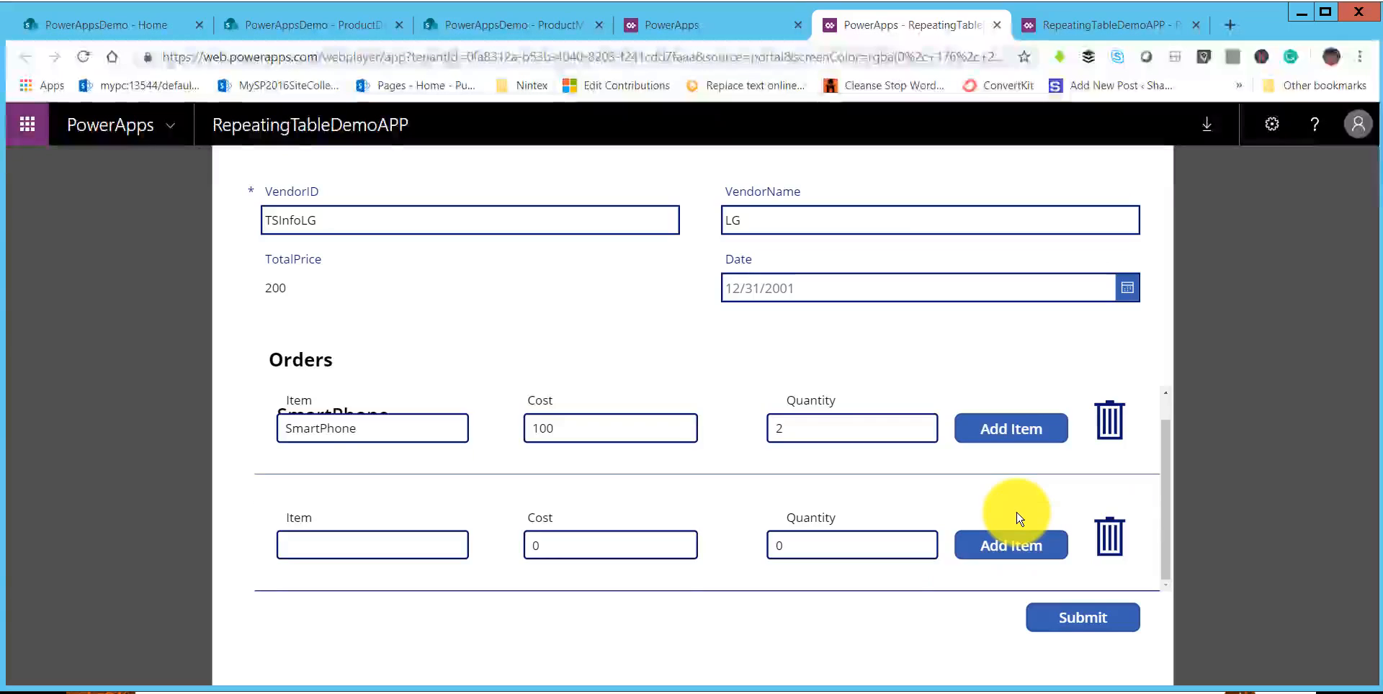
Add a TV order item with cost 200 and quantity 3, and delete the empty row below it.
{"action": "scroll", "coordinate": [1018, 517], "scroll_direction": "up", "scroll_amount": 1}
{"action": "scroll", "coordinate": [1017, 517], "scroll_direction": "down", "scroll_amount": 1}
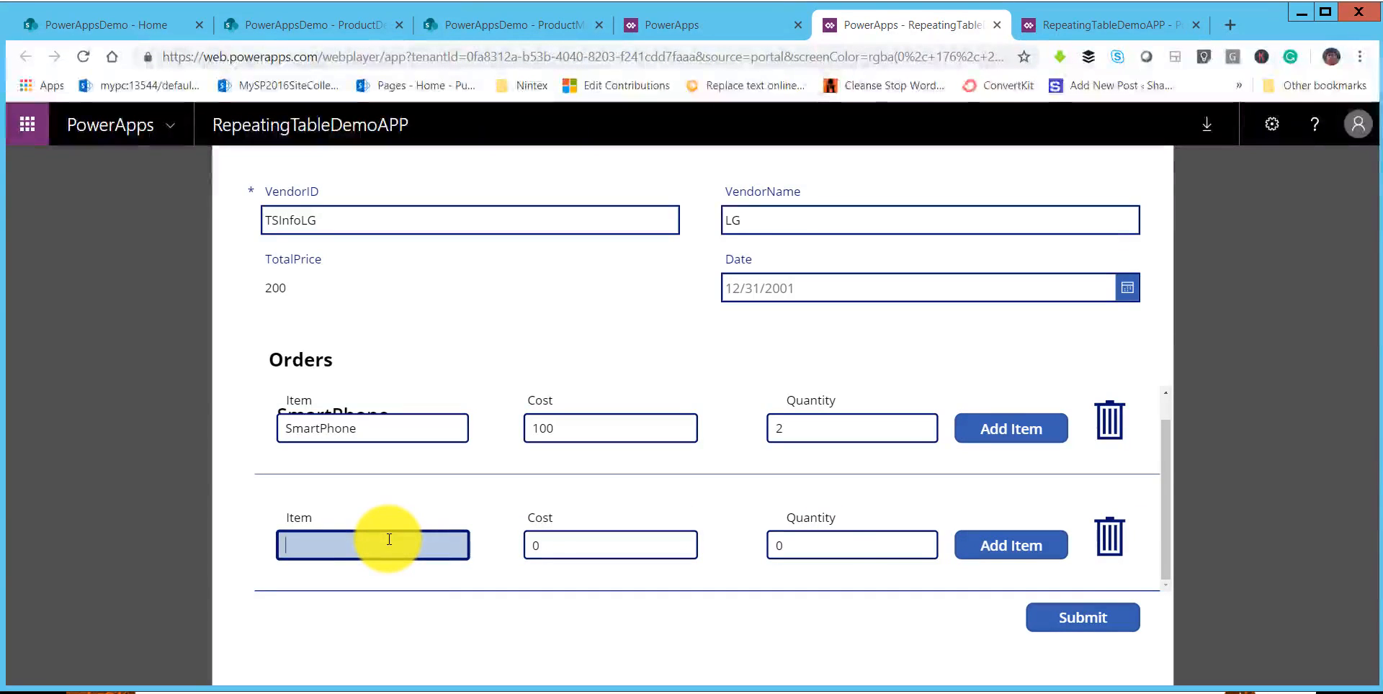
{"action": "type", "text": "V"}
{"action": "key", "text": "Tab"}
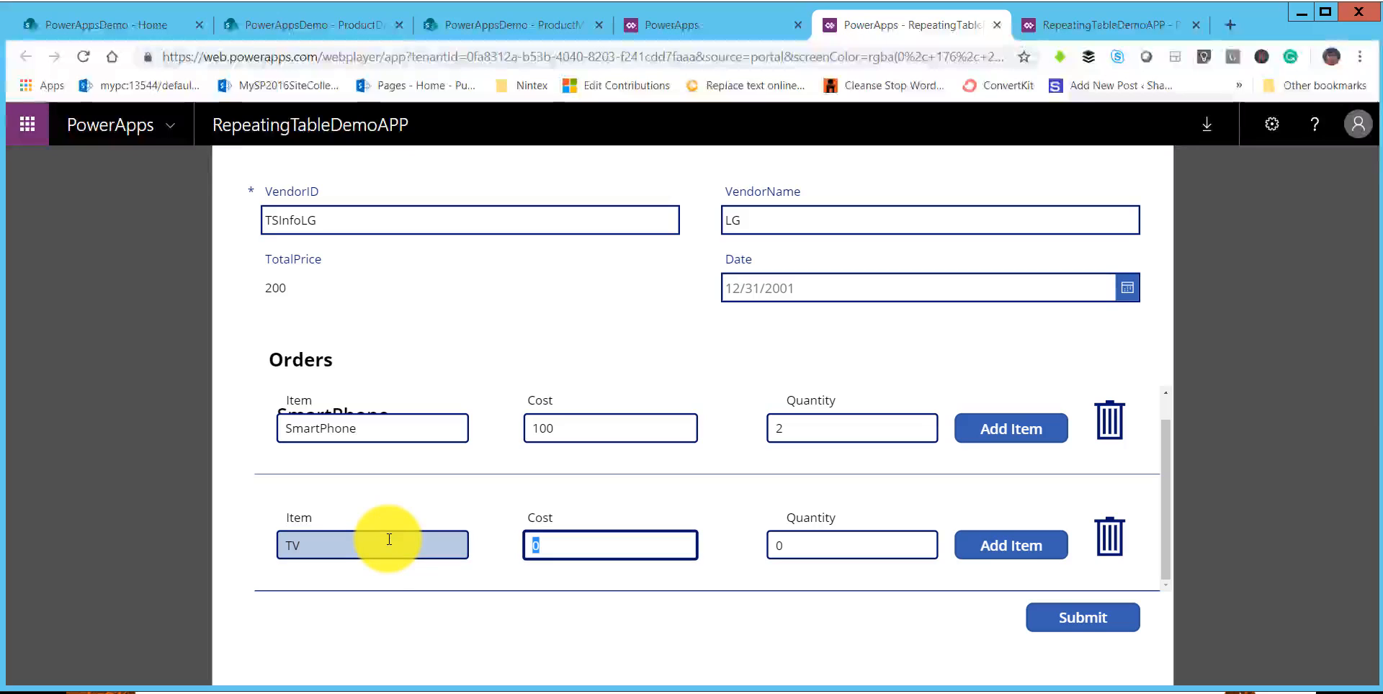
{"action": "key", "text": "Tab"}
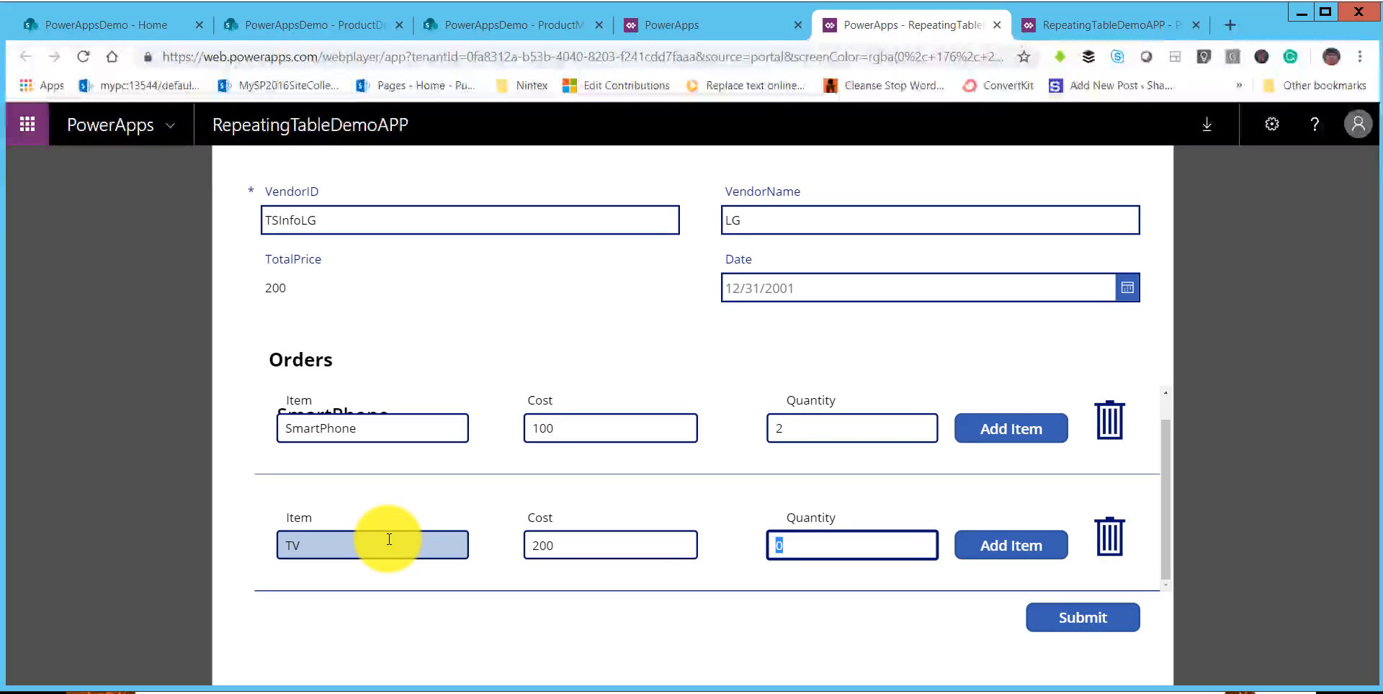
{"action": "type", "text": "3"}
{"action": "left_click", "coordinate": [1009, 545]}
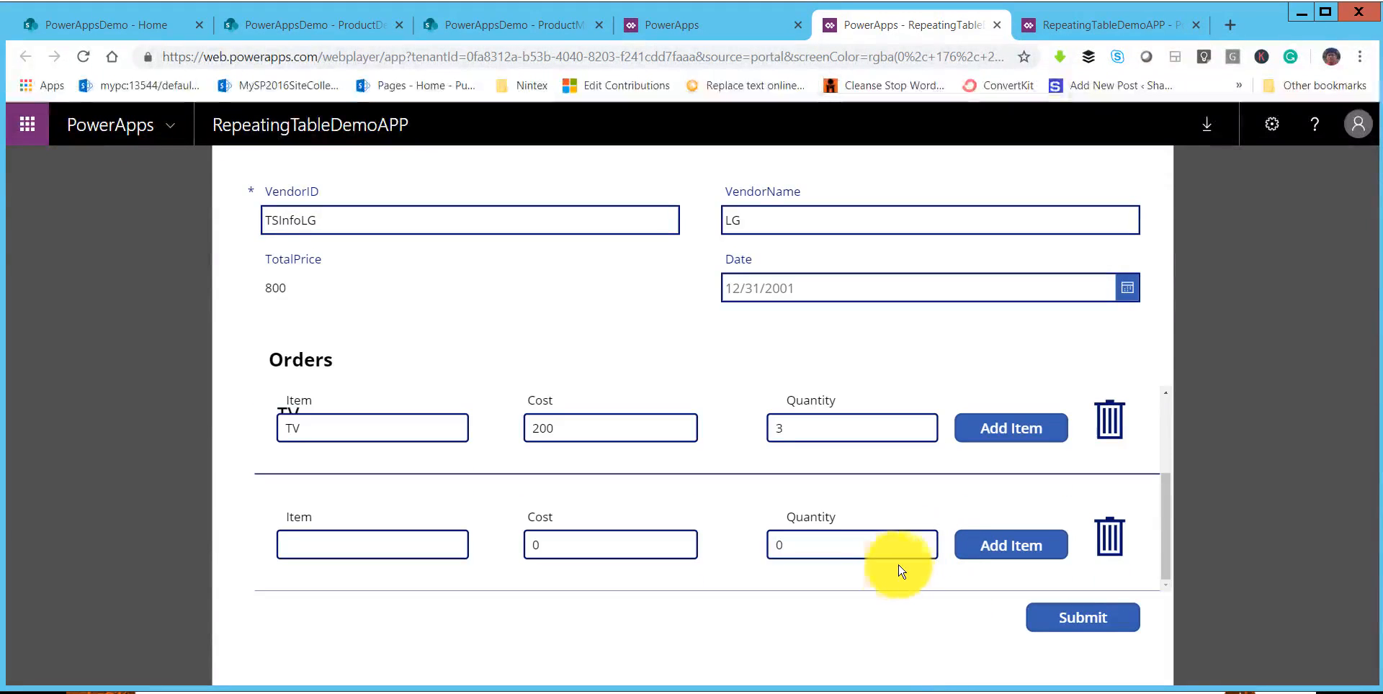
{"action": "left_click", "coordinate": [1109, 539]}
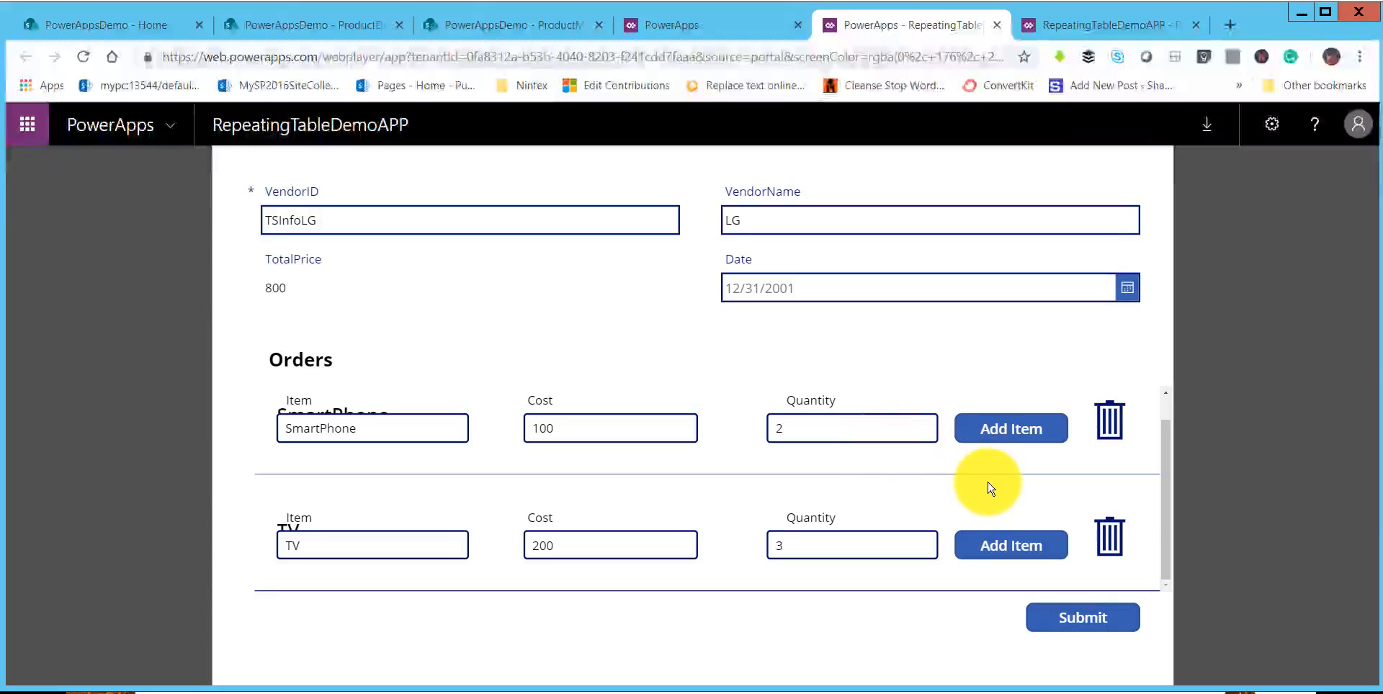
Submit the order form and check the new record in the ProductMainList SharePoint list.
{"action": "left_click", "coordinate": [1072, 621]}
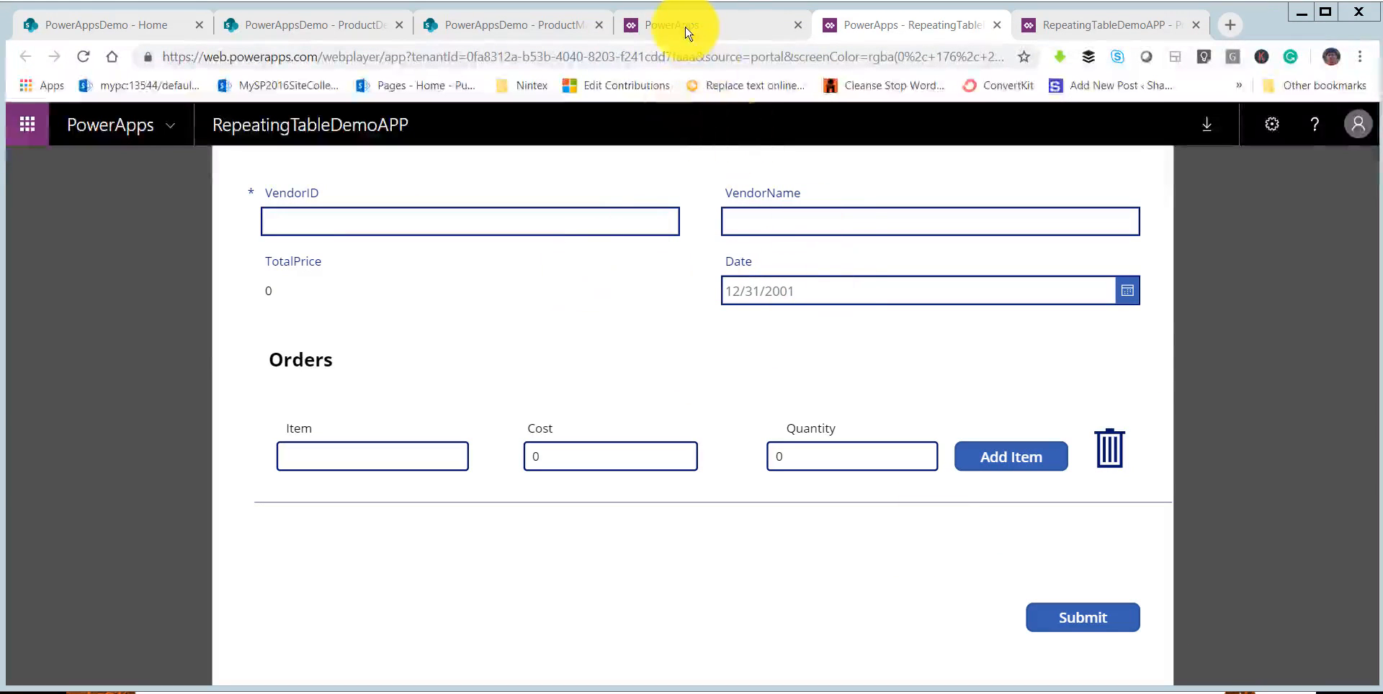
{"action": "left_click", "coordinate": [536, 23]}
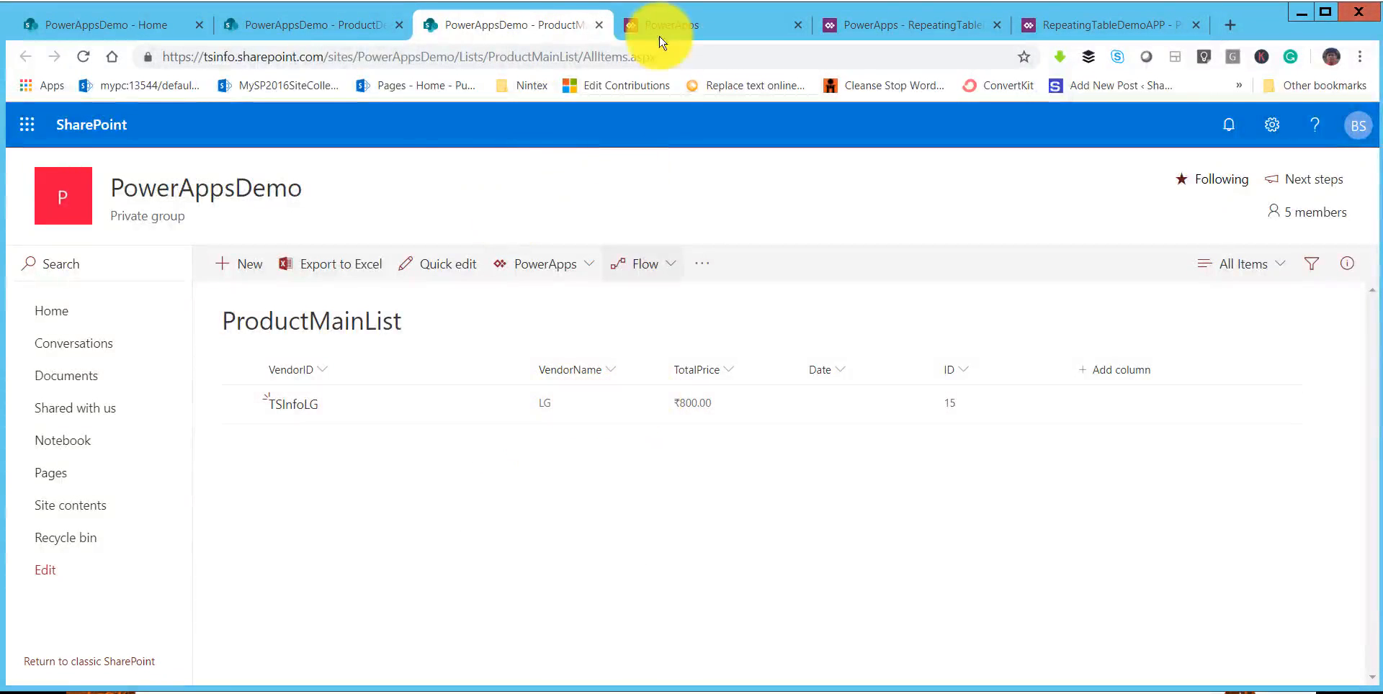
Check the submitted order items in the ProductDetails SharePoint list and return to the RepeatingTableDemoAPP order form.
{"action": "left_click", "coordinate": [342, 29]}
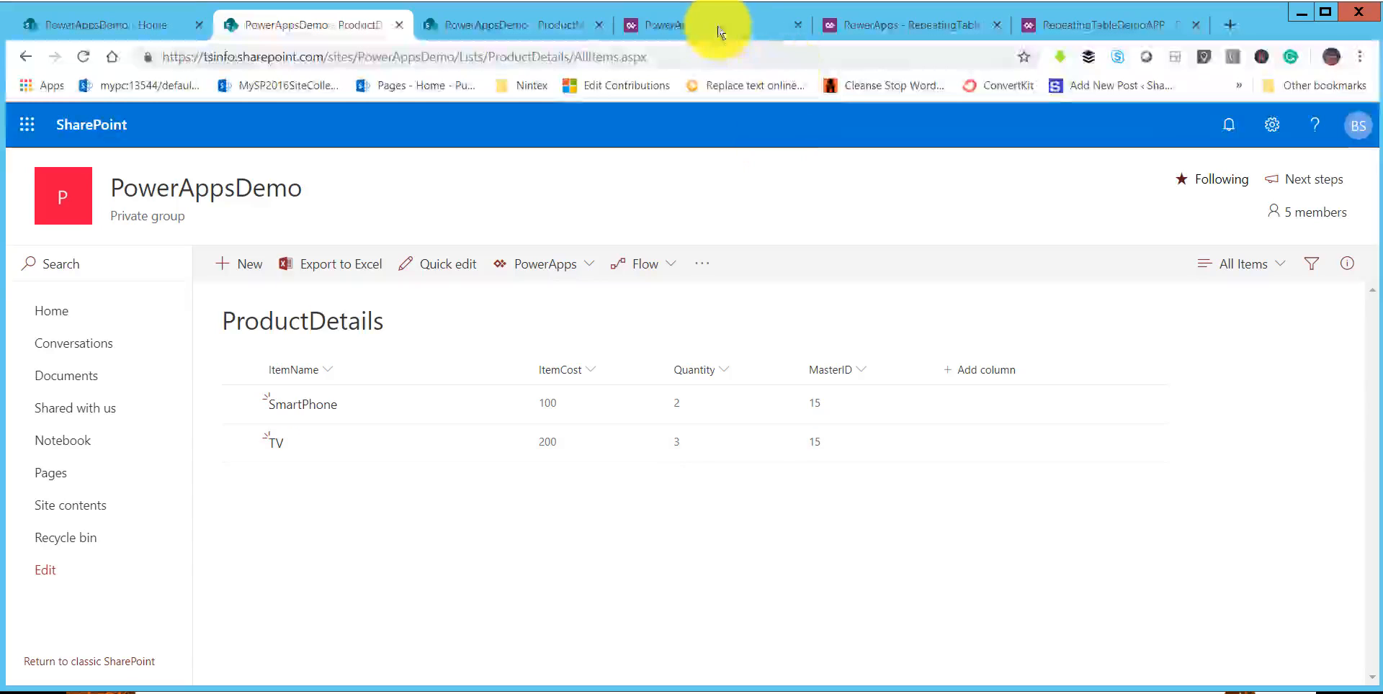
{"action": "left_click", "coordinate": [777, 25]}
{"action": "left_click", "coordinate": [864, 28]}
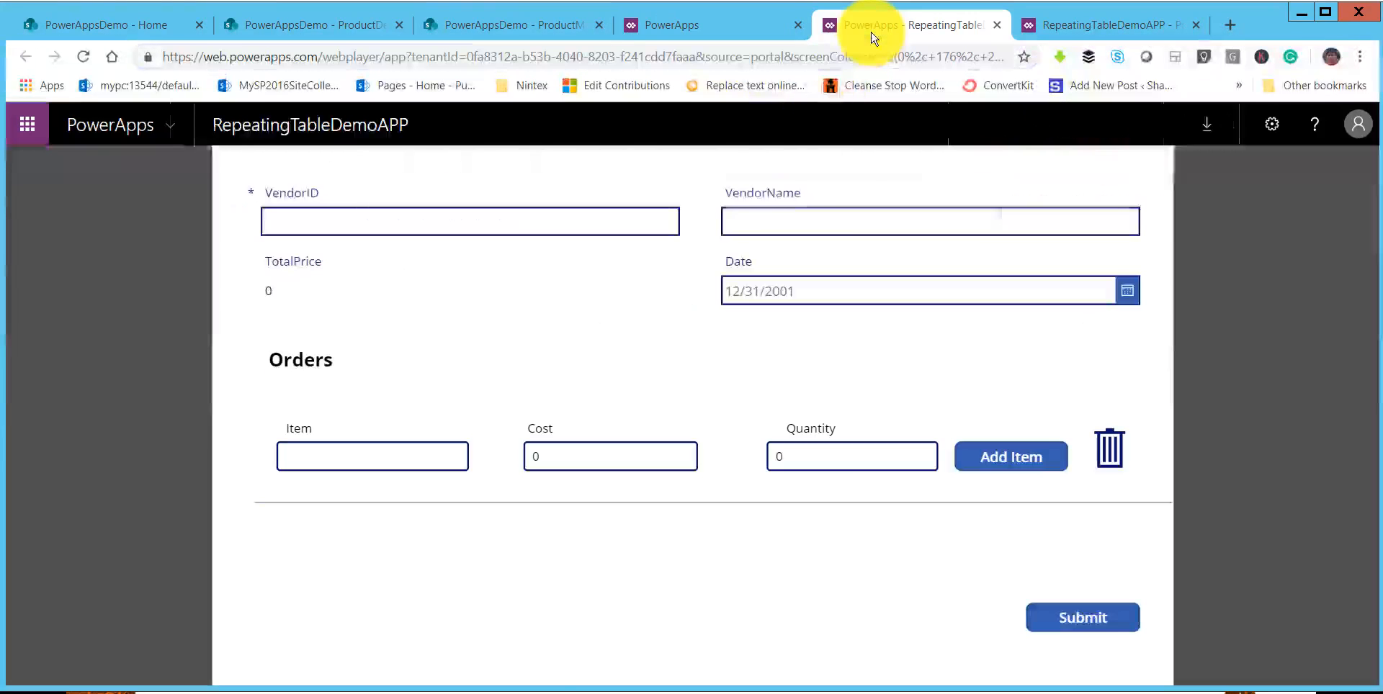
Fill in the new order's VendorID as TSinfoHP and VendorName as HP.
{"action": "left_click", "coordinate": [486, 226]}
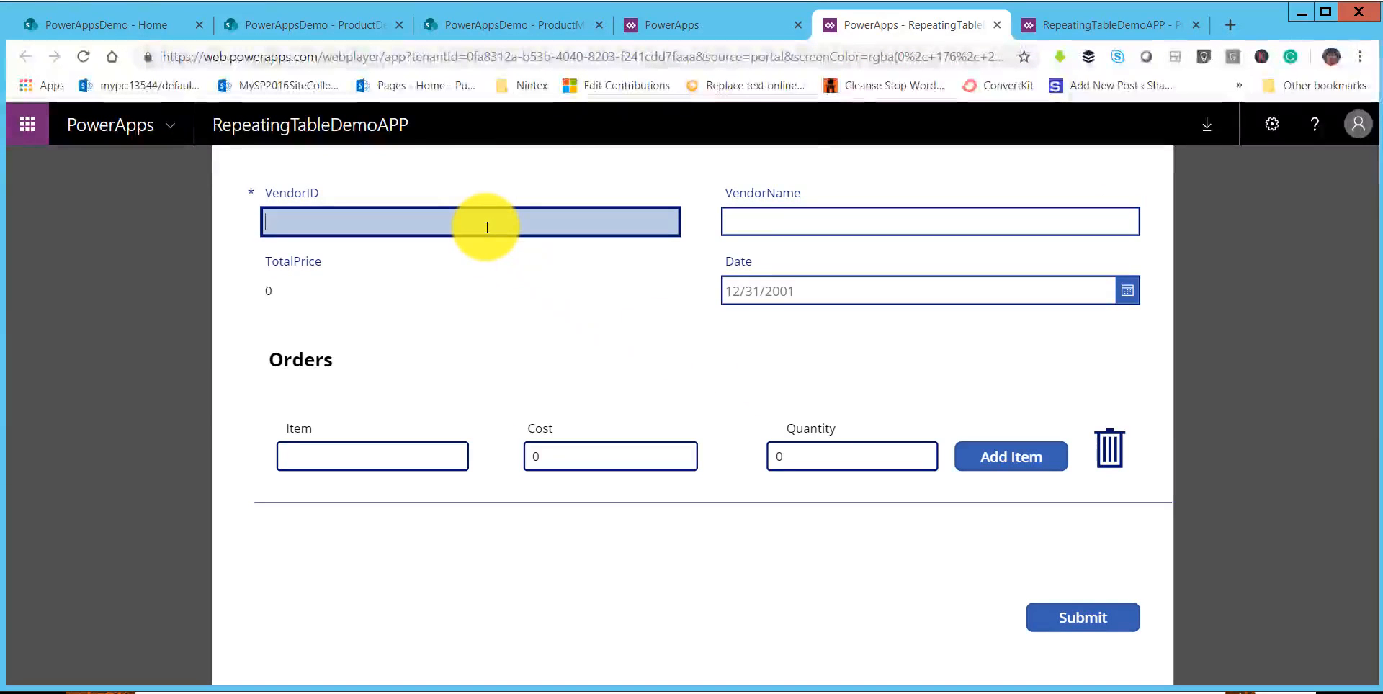
{"action": "type", "text": "TSinfoHP"}
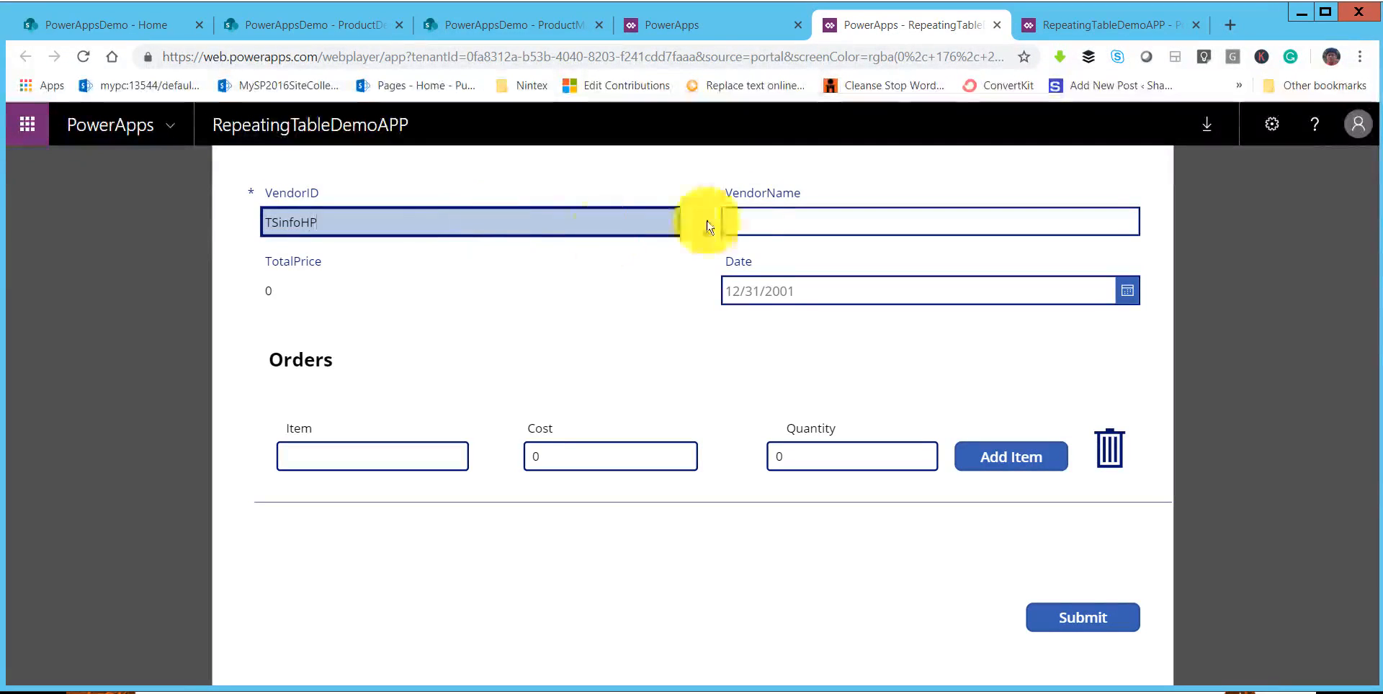
{"action": "left_click", "coordinate": [785, 216]}
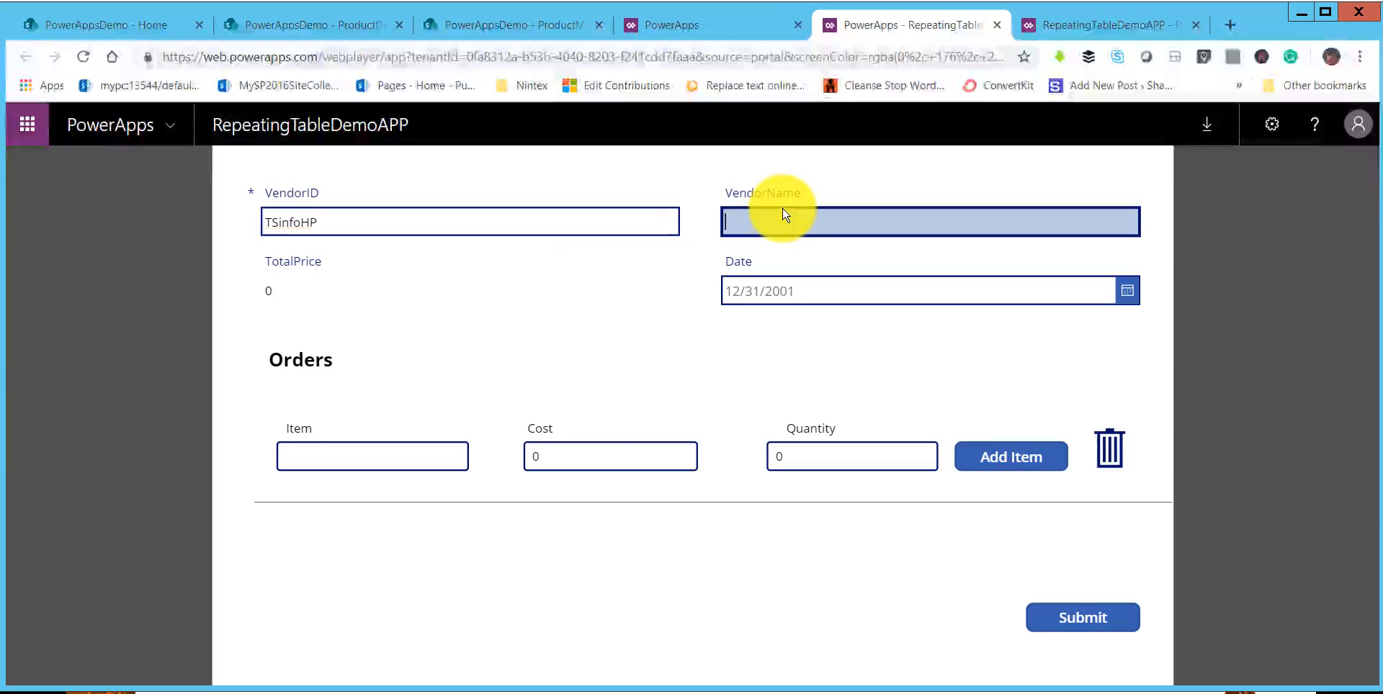
{"action": "type", "text": "HP"}
Add a Laptop order item with cost 500 and quantity 2, and delete the empty row below it.
{"action": "left_click", "coordinate": [403, 453]}
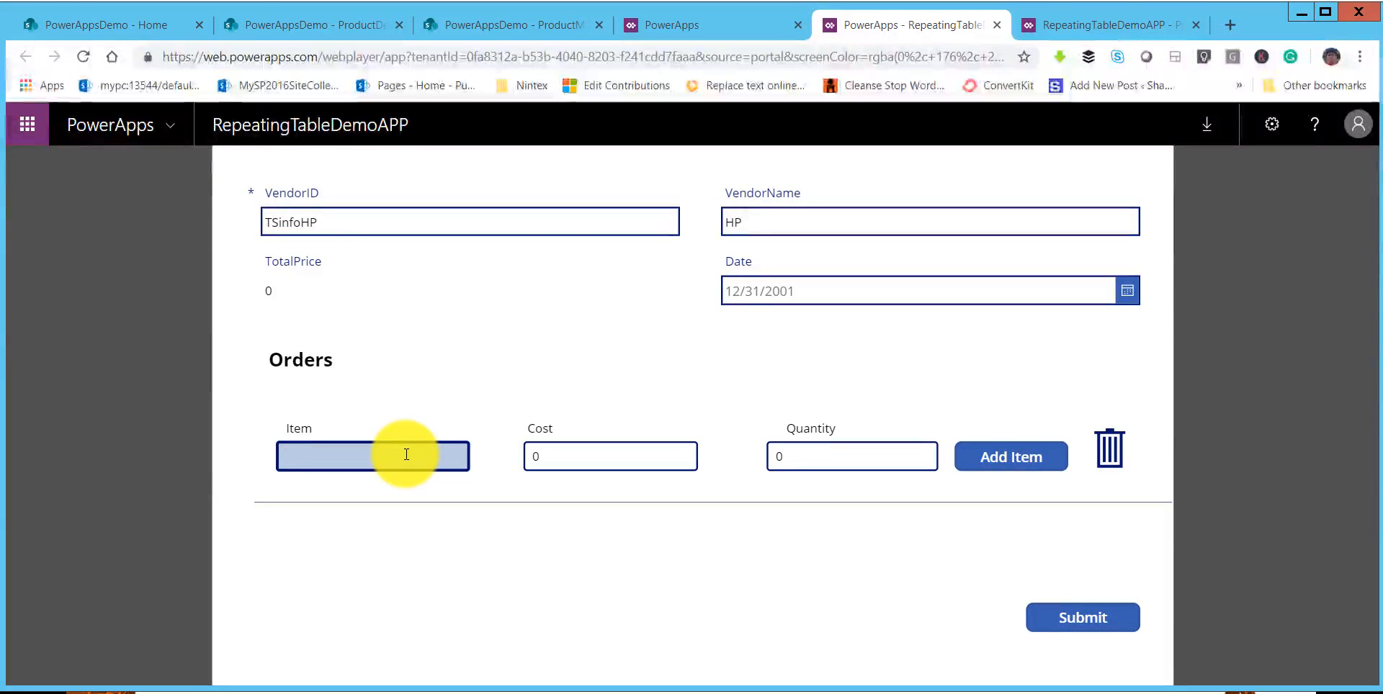
{"action": "type", "text": "Laptop"}
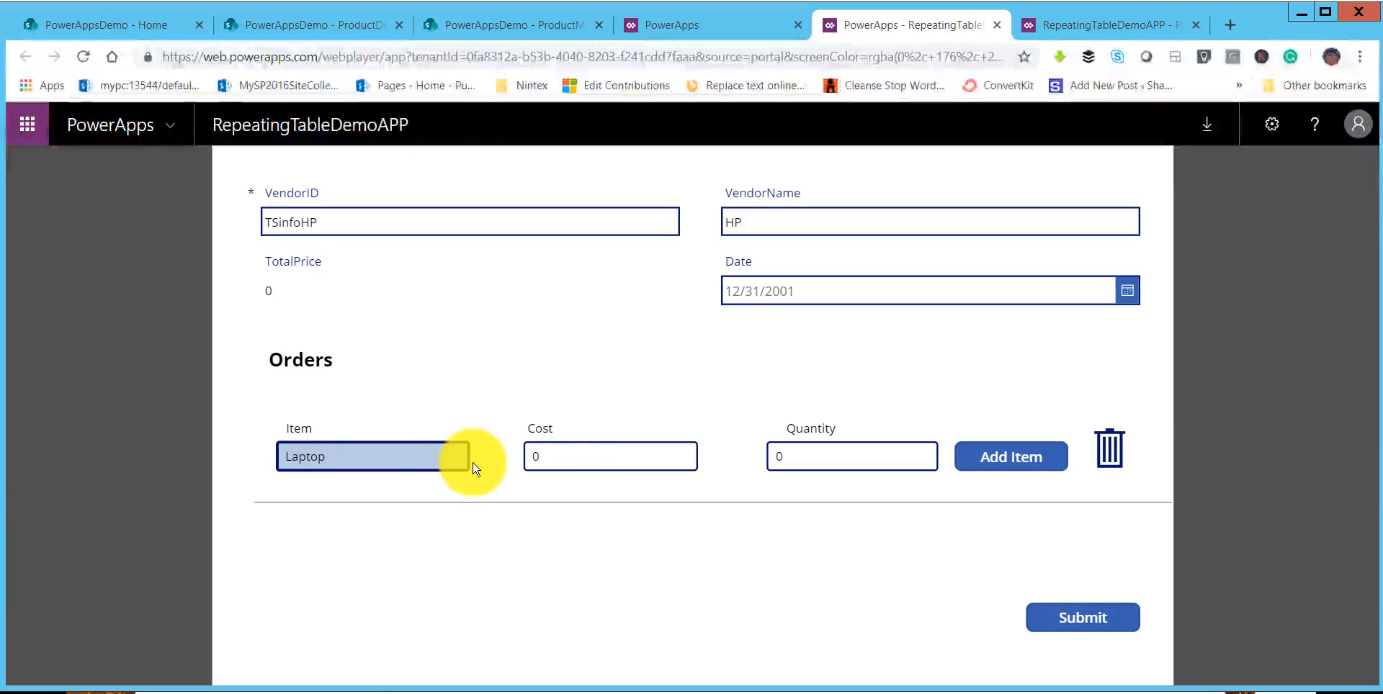
{"action": "left_click", "coordinate": [544, 454]}
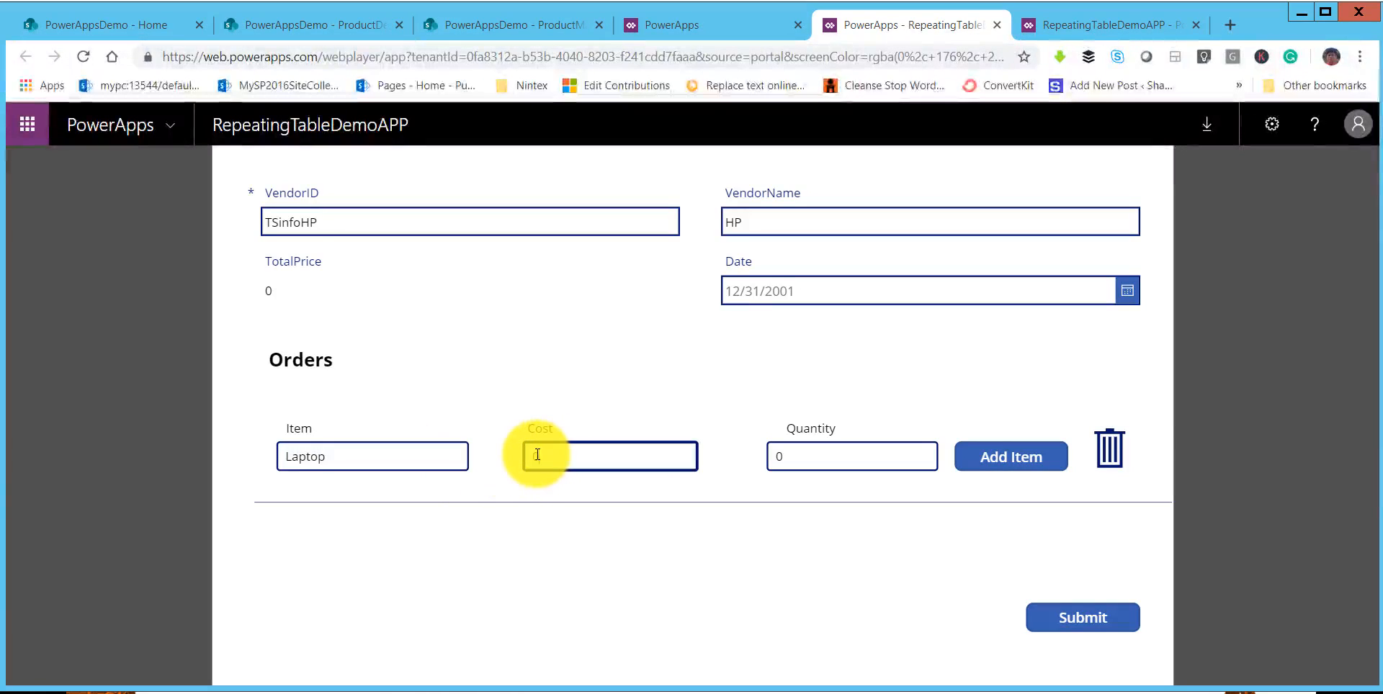
{"action": "left_click", "coordinate": [793, 457]}
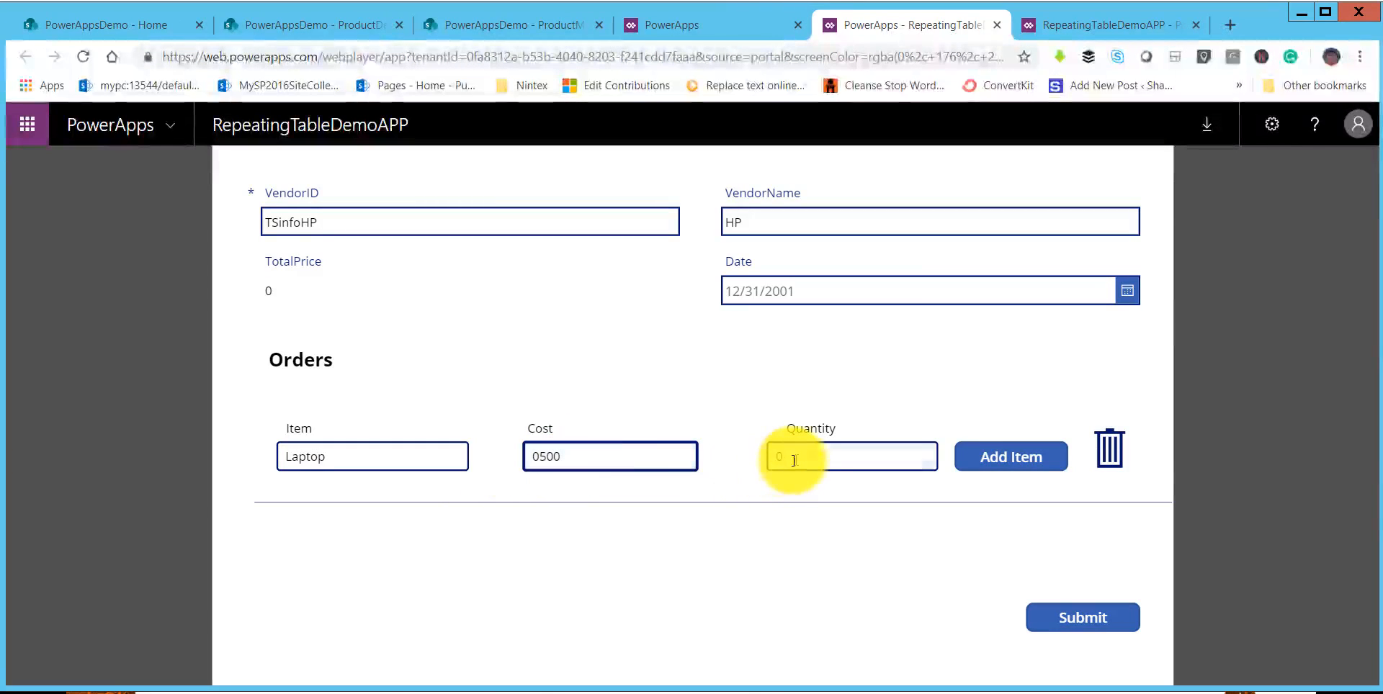
{"action": "left_click", "coordinate": [564, 461]}
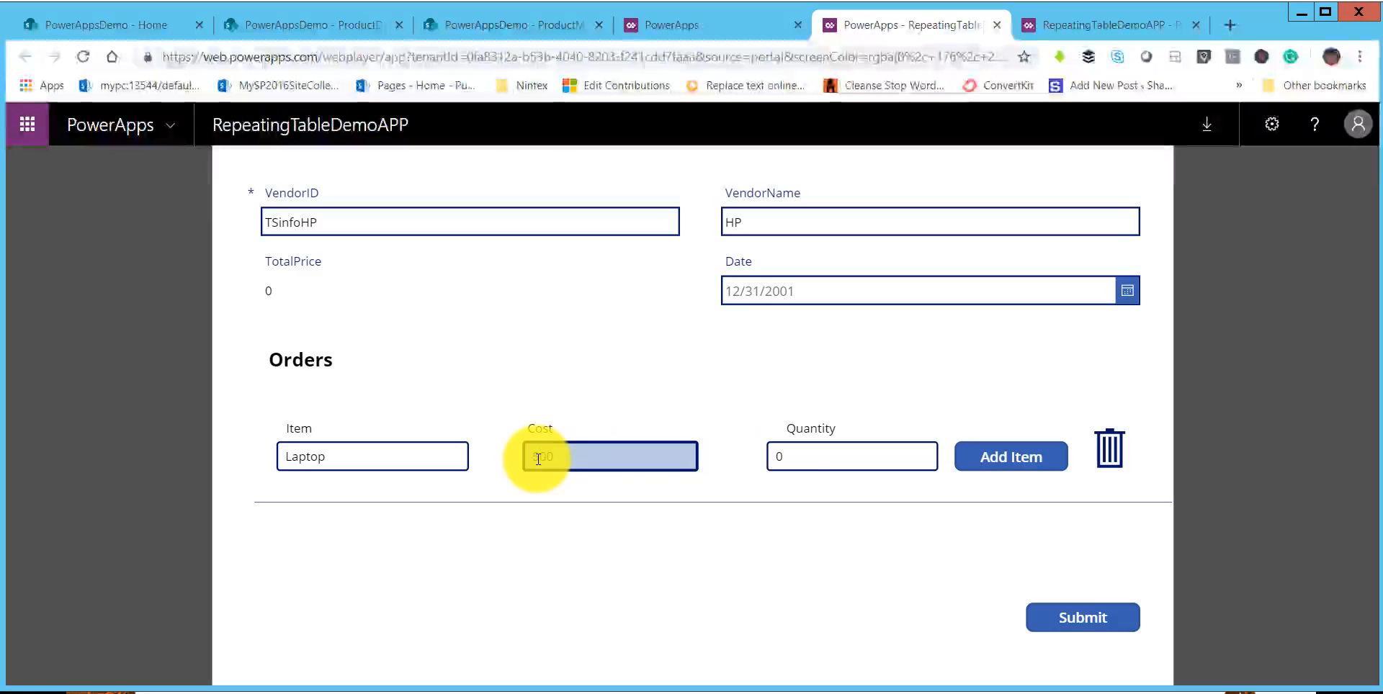
{"action": "left_click", "coordinate": [785, 460]}
{"action": "type", "text": "2"}
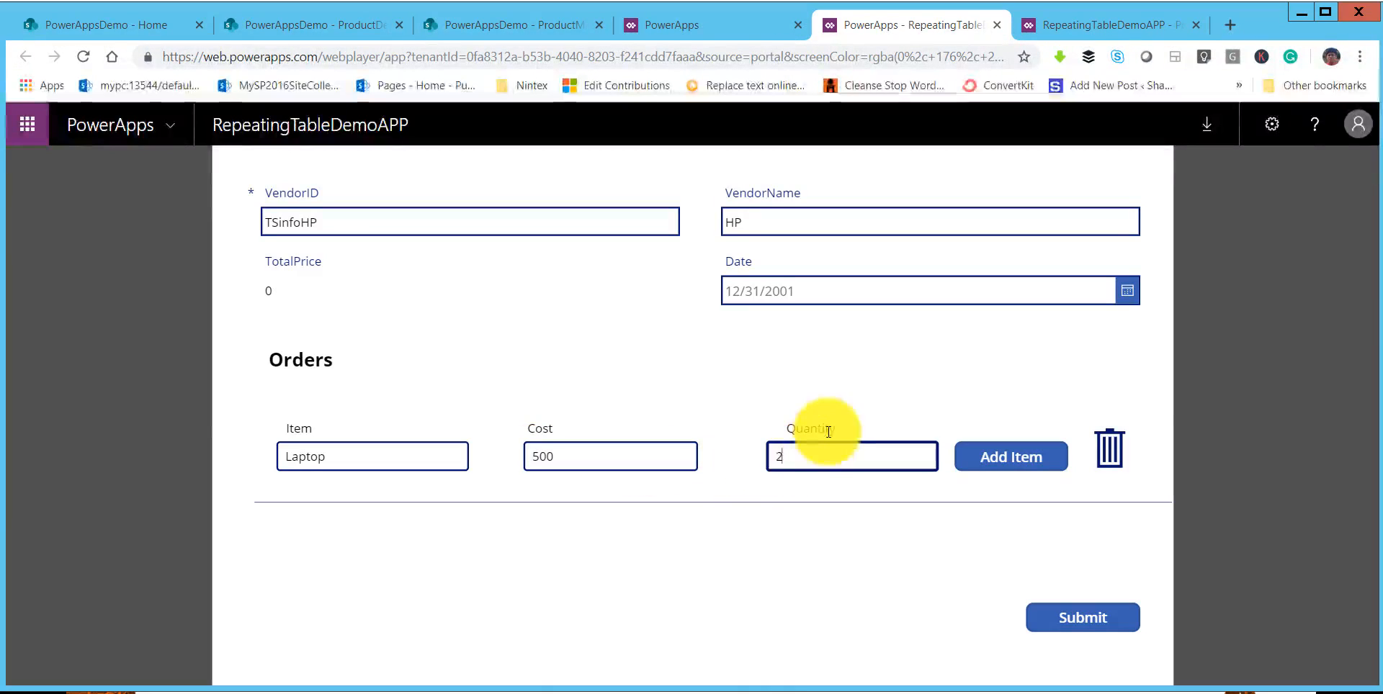
{"action": "left_click", "coordinate": [968, 459]}
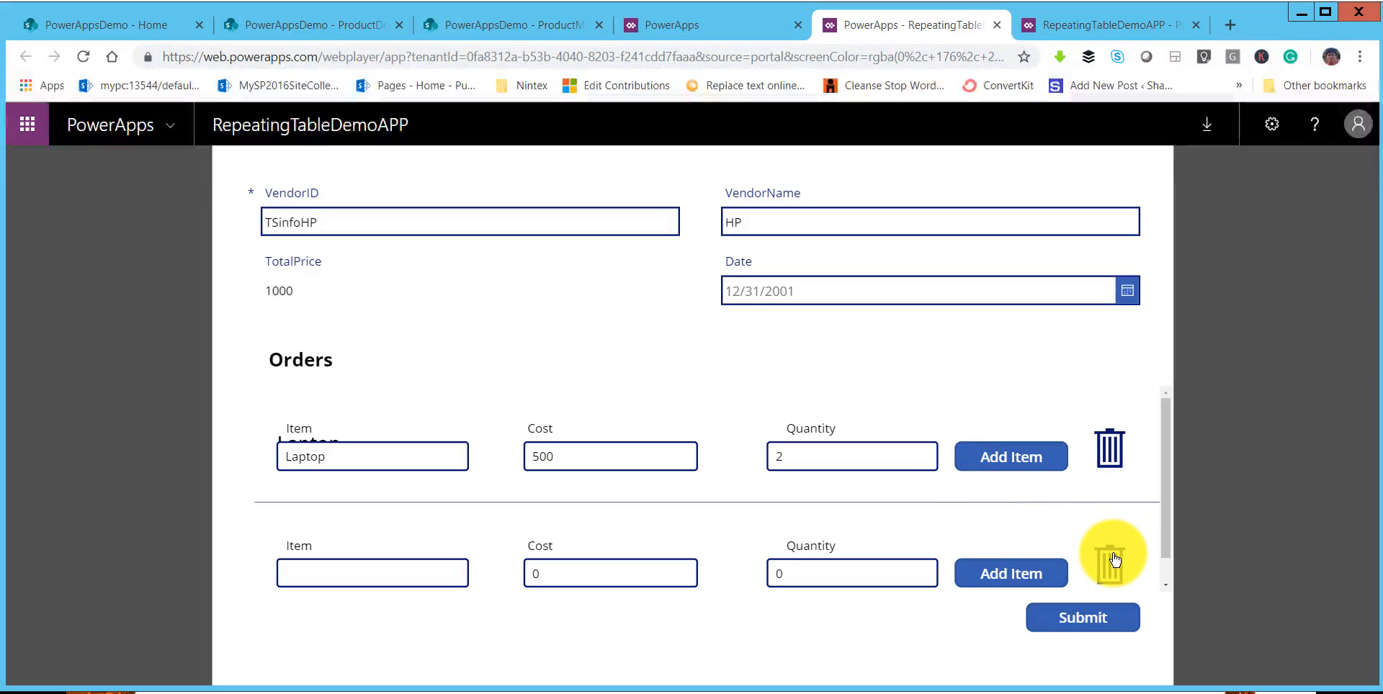
{"action": "left_click", "coordinate": [1113, 558]}
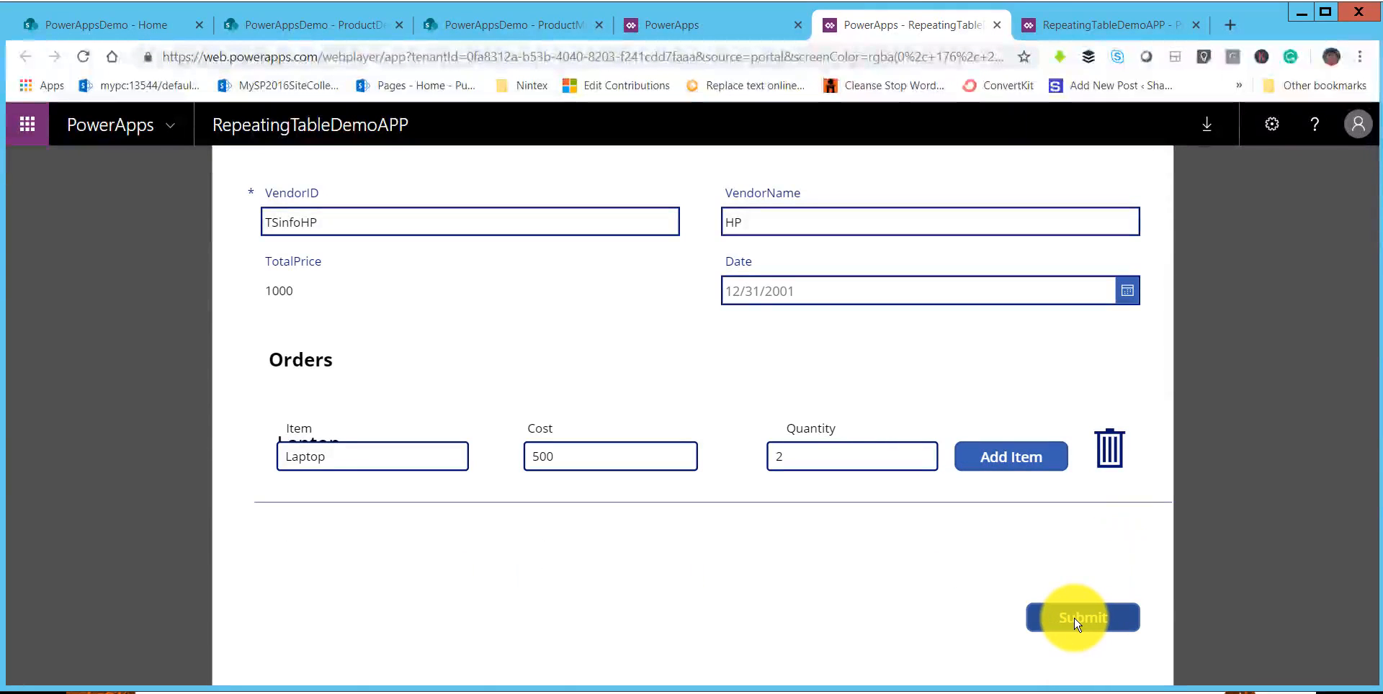
Submit the order form and display the TSinfoHP record's order items on the second screen.
{"action": "left_click", "coordinate": [1076, 620]}
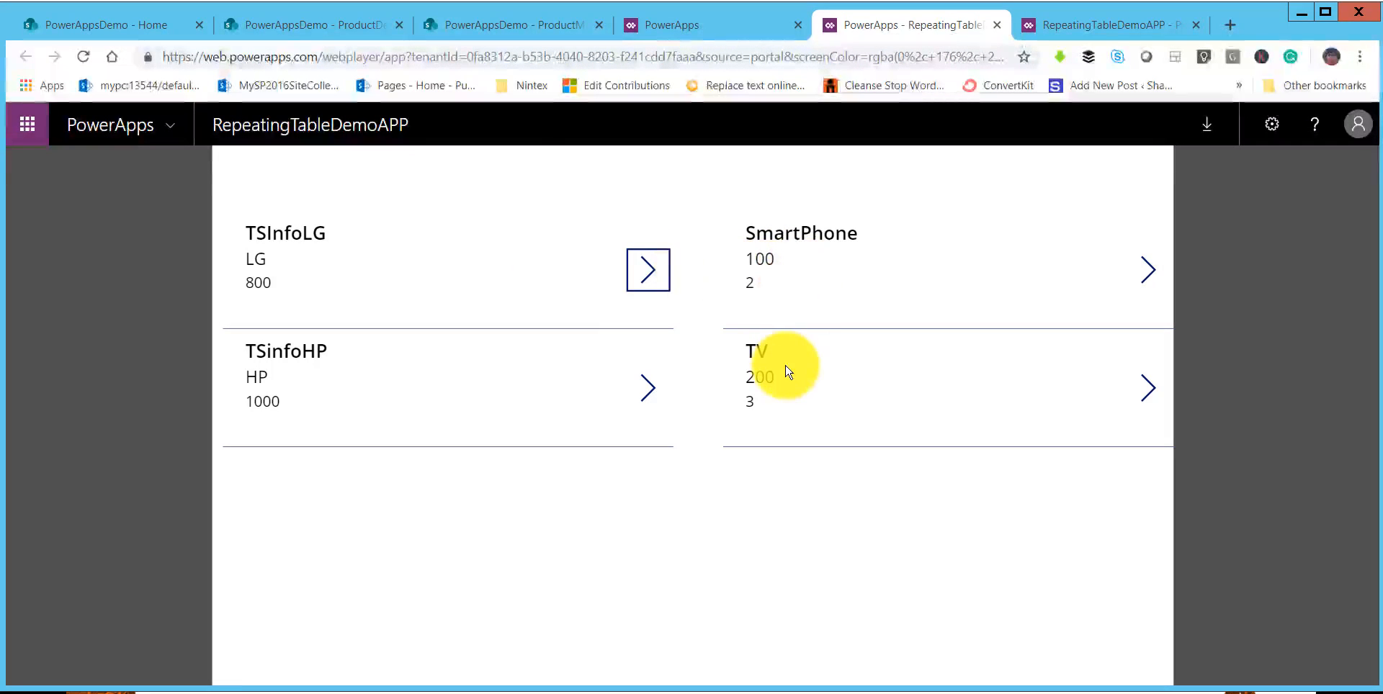
{"action": "left_click", "coordinate": [648, 388]}
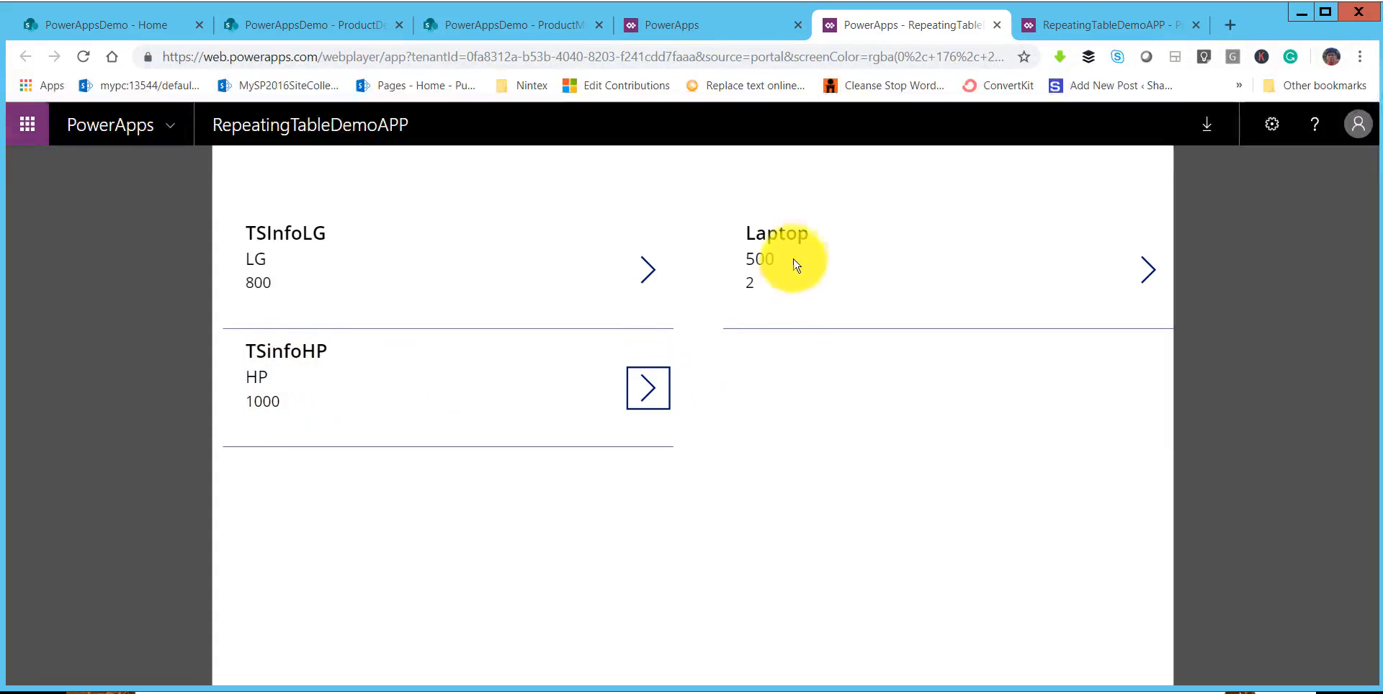
{"action": "left_click", "coordinate": [639, 281]}
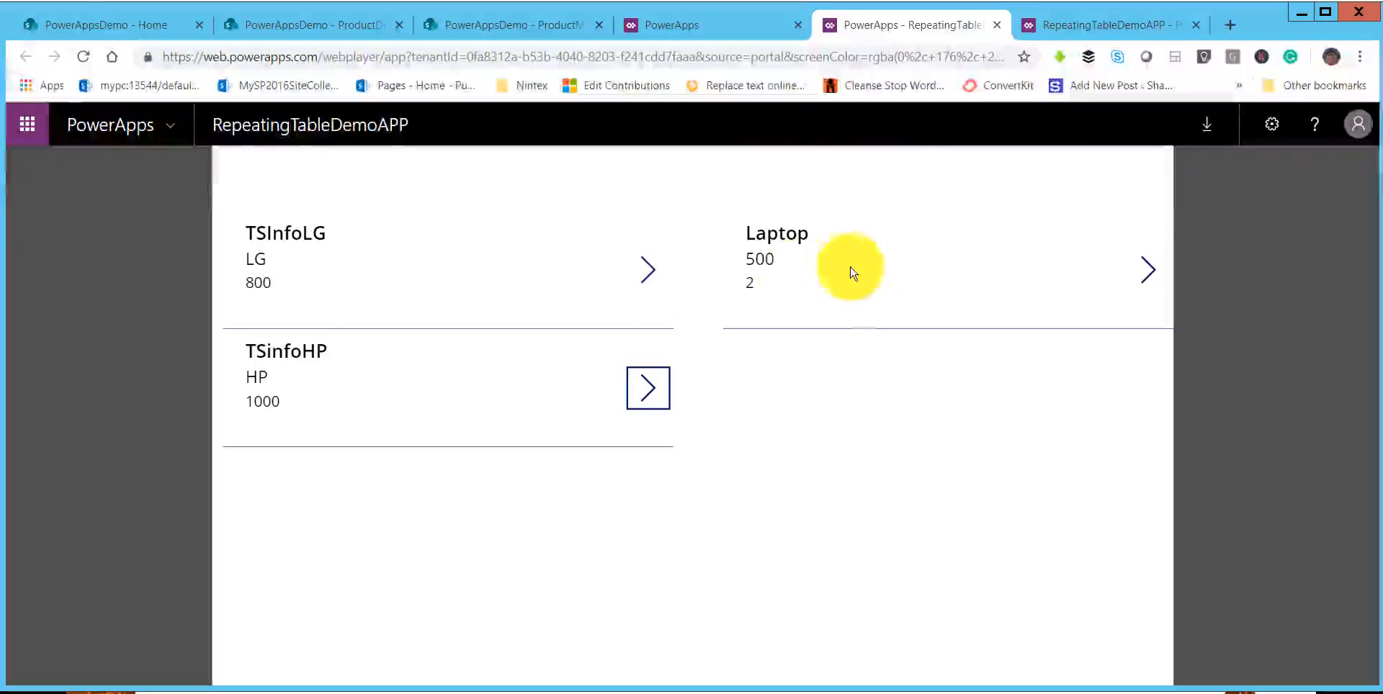
Reload the ProductMainList and ProductDetails SharePoint lists to check the newly submitted HP order and its Laptop item.
{"action": "left_click", "coordinate": [514, 27]}
{"action": "left_click", "coordinate": [529, 56]}
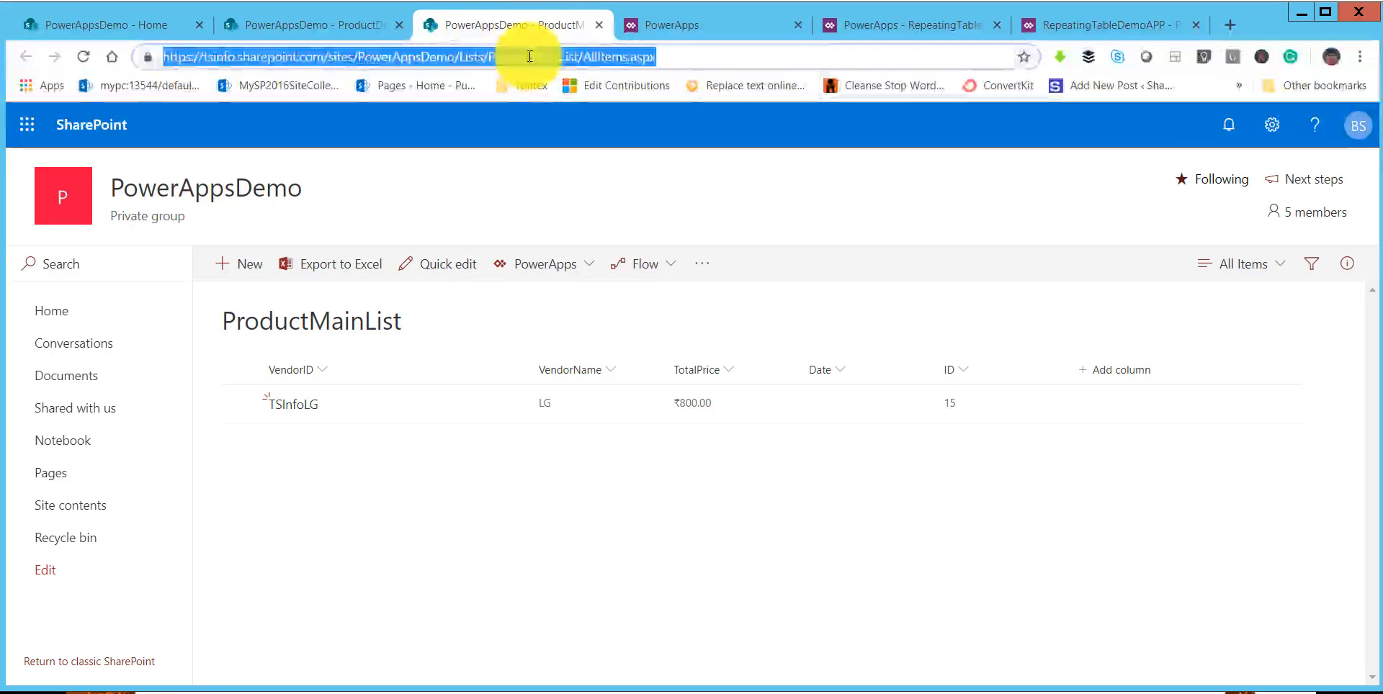
{"action": "key", "text": "Return"}
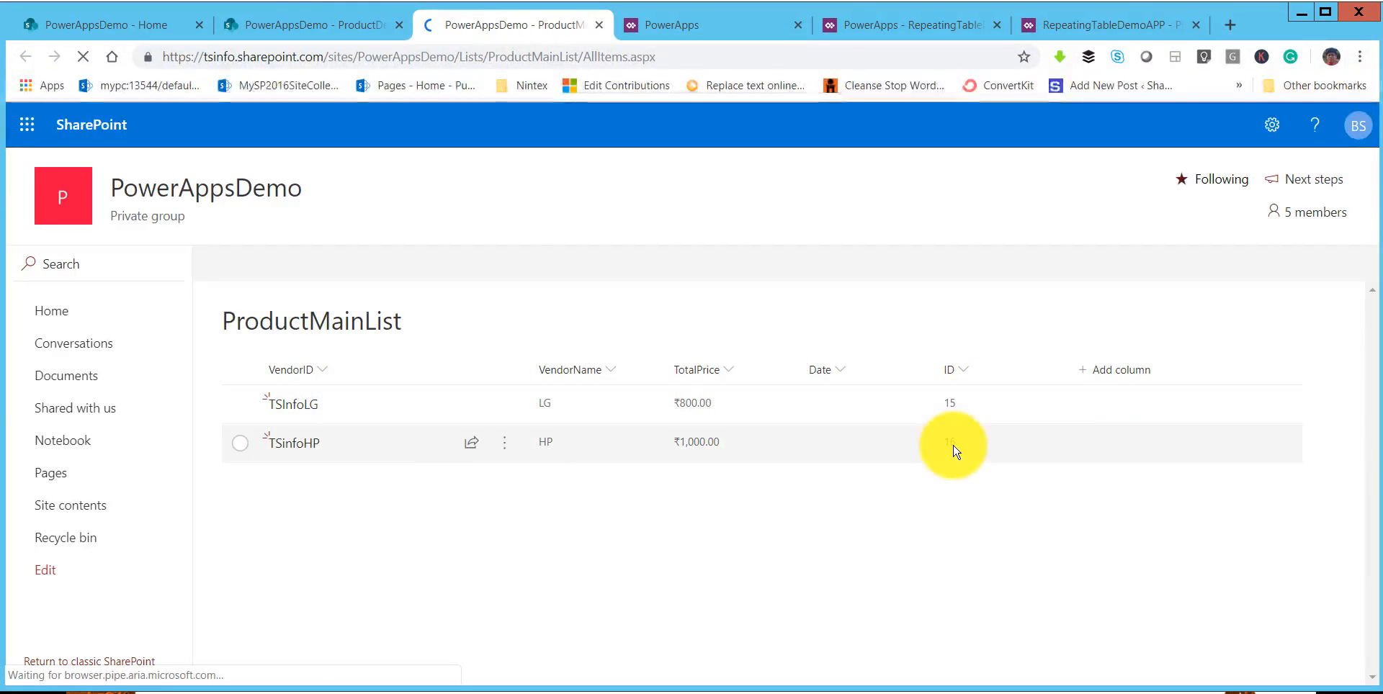
{"action": "left_click", "coordinate": [245, 29]}
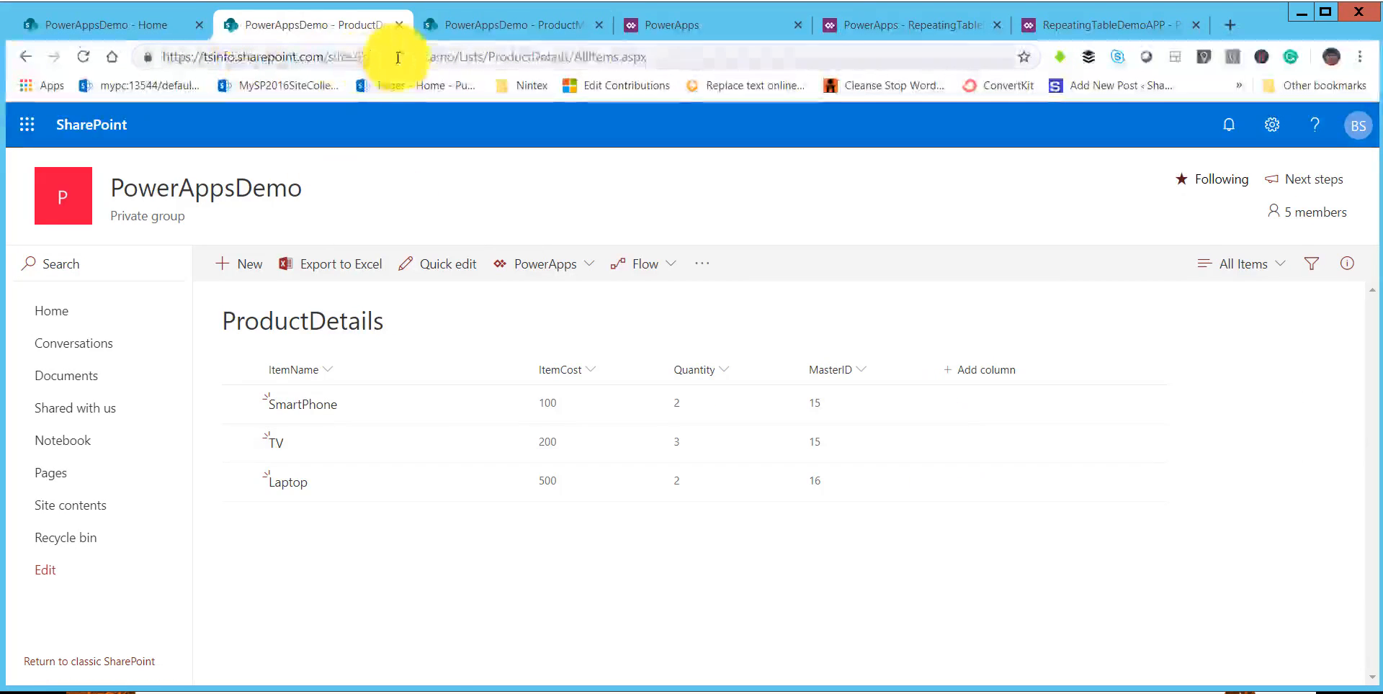
{"action": "left_click", "coordinate": [397, 58]}
{"action": "key", "text": "Return"}
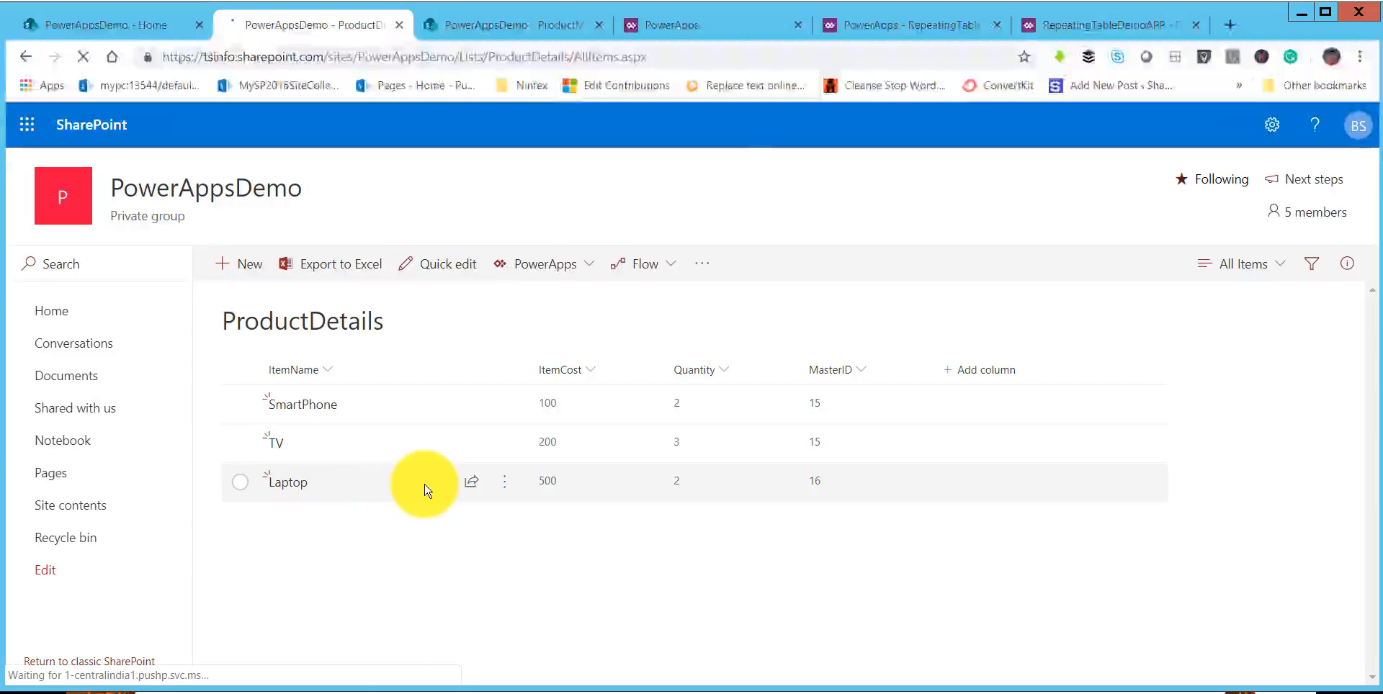
Display the TSInfoLG record's order items in the app and compare them with the ProductDetails SharePoint list.
{"action": "left_click", "coordinate": [843, 29]}
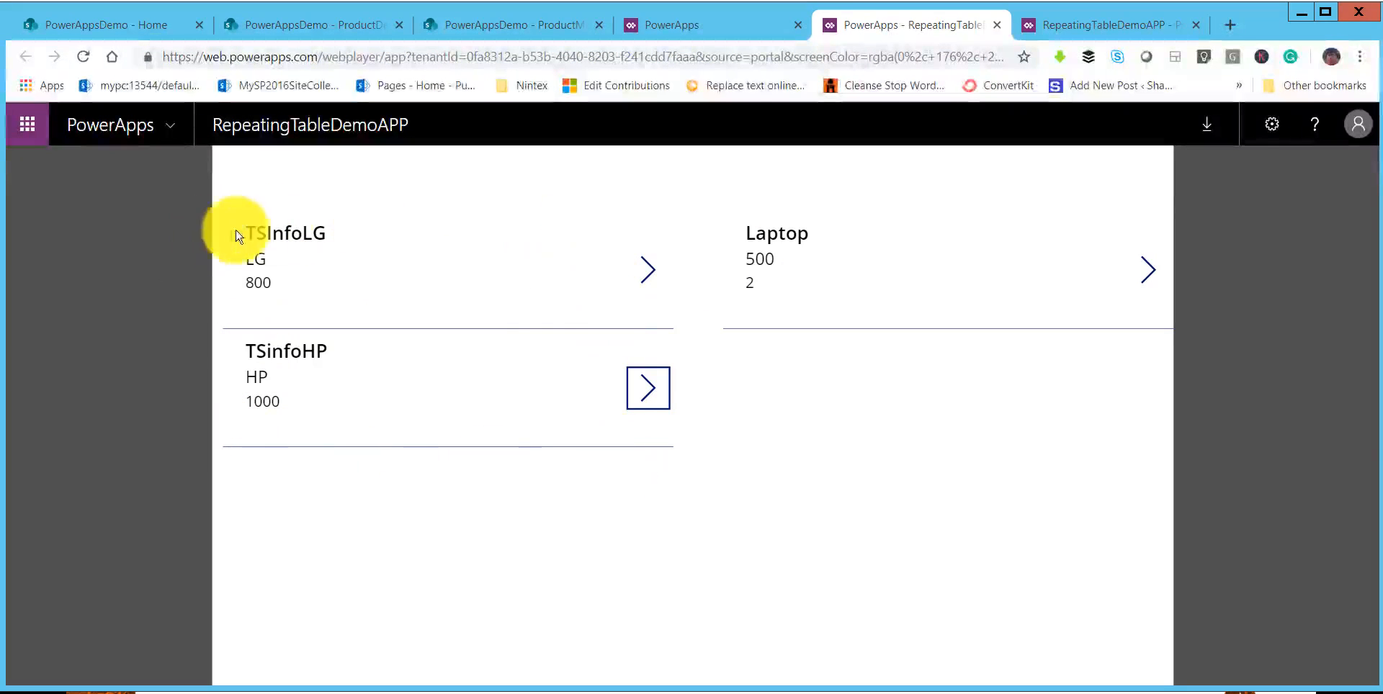
{"action": "left_click", "coordinate": [670, 30]}
{"action": "left_click", "coordinate": [568, 28]}
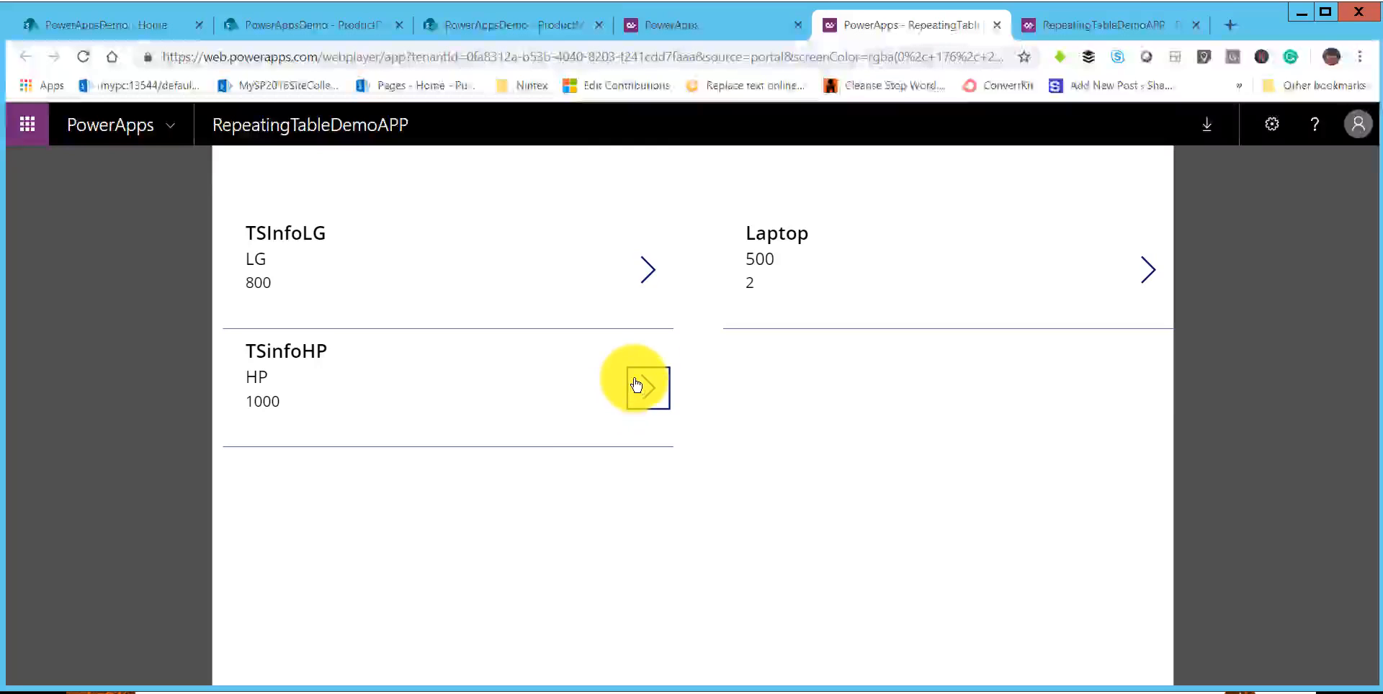
{"action": "left_click", "coordinate": [655, 269]}
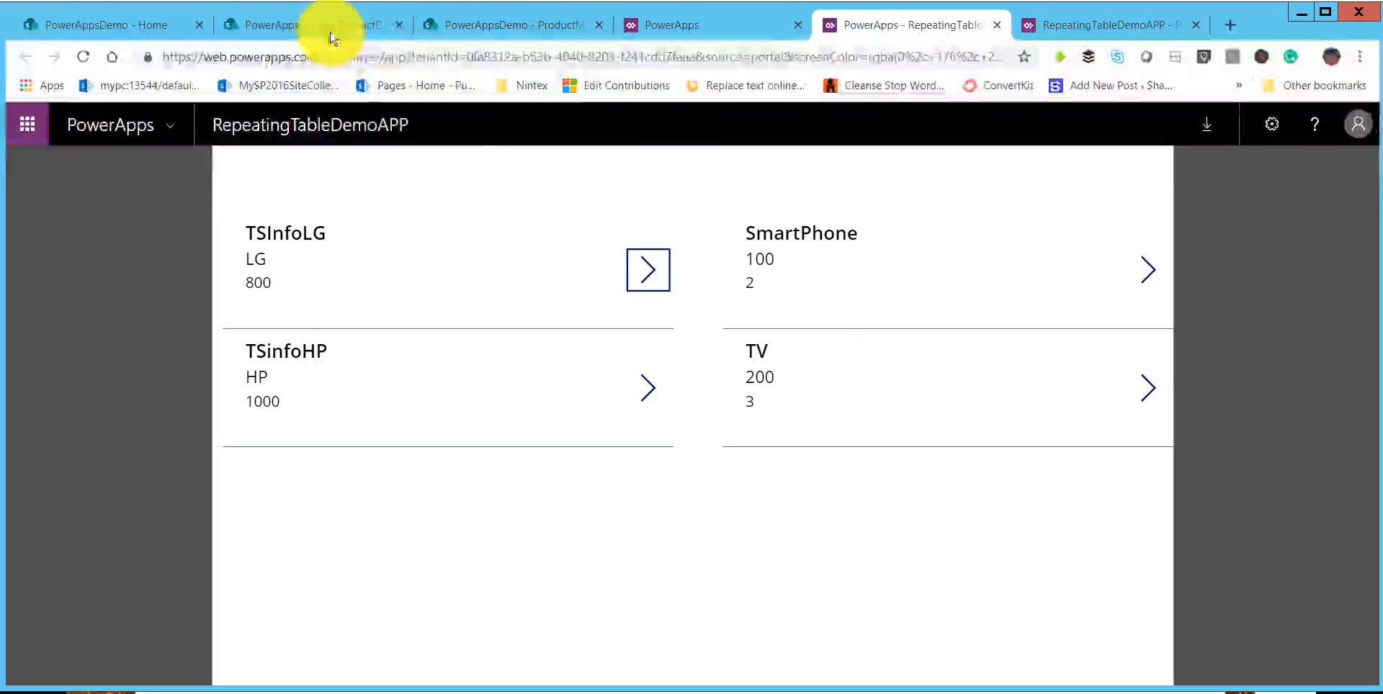
{"action": "left_click", "coordinate": [331, 32]}
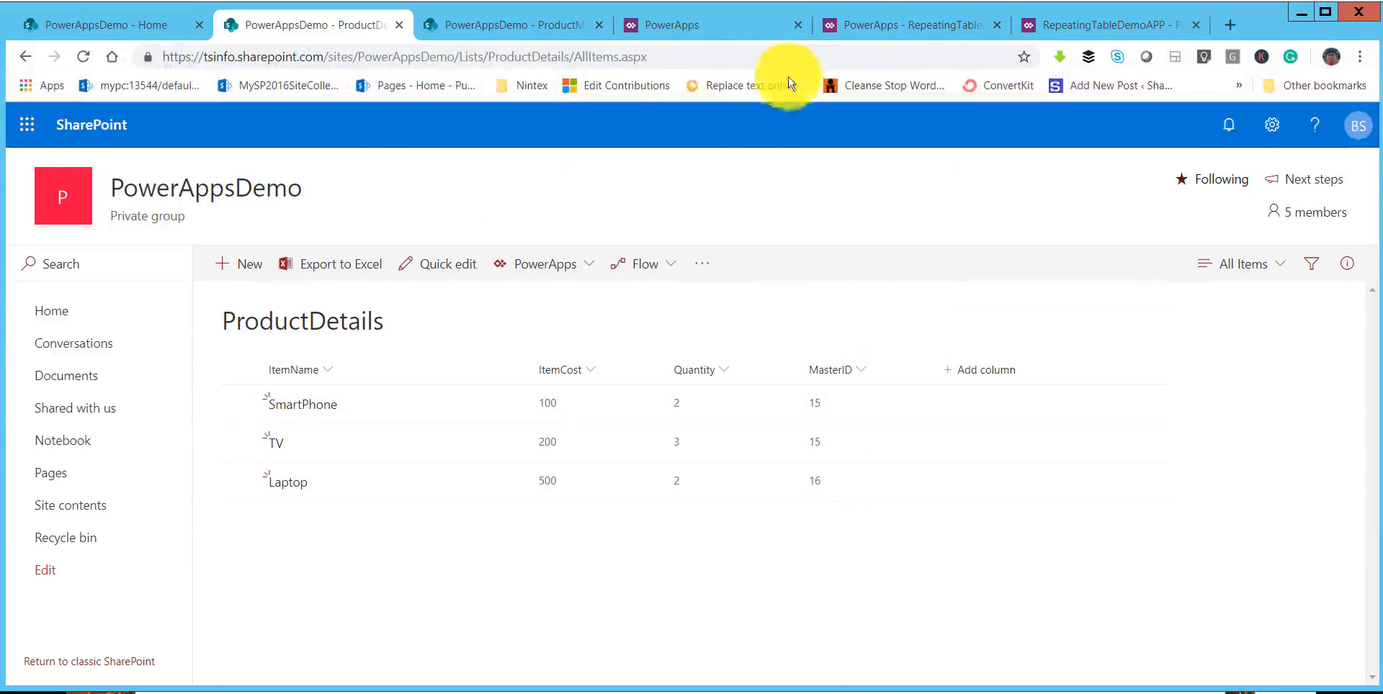
{"action": "left_click", "coordinate": [839, 28]}
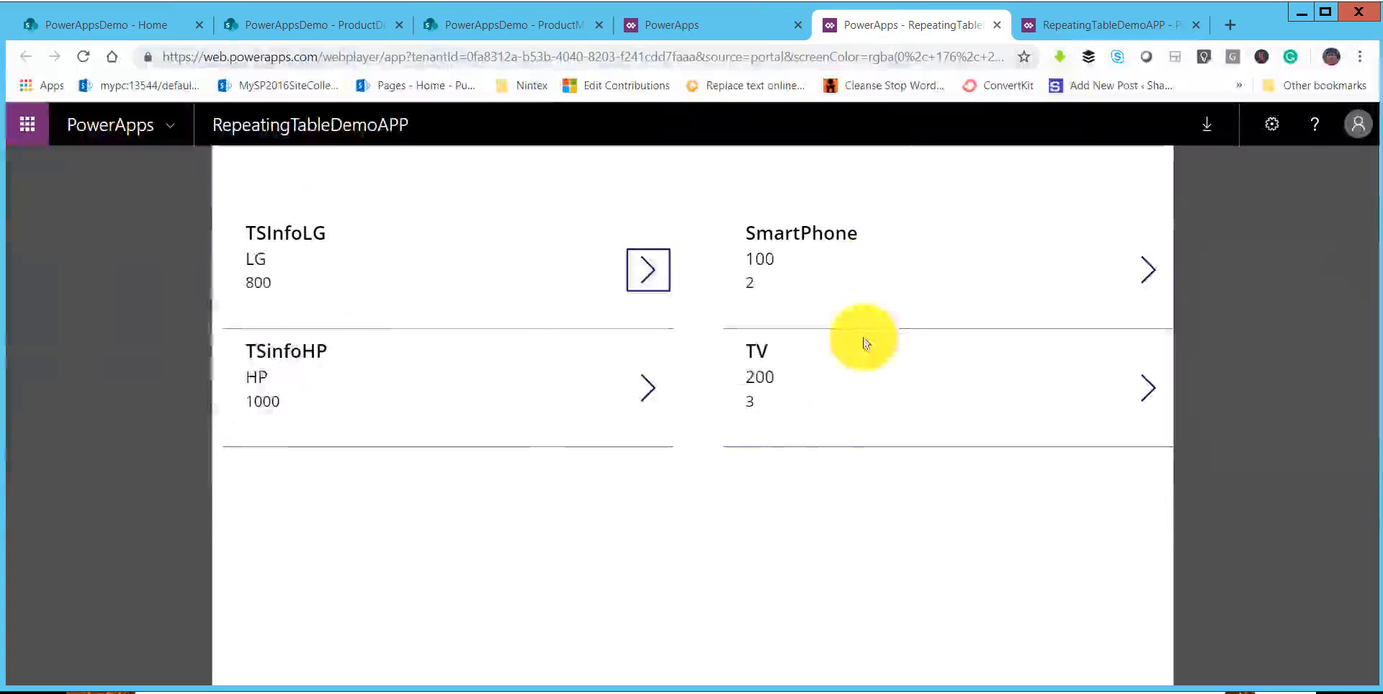